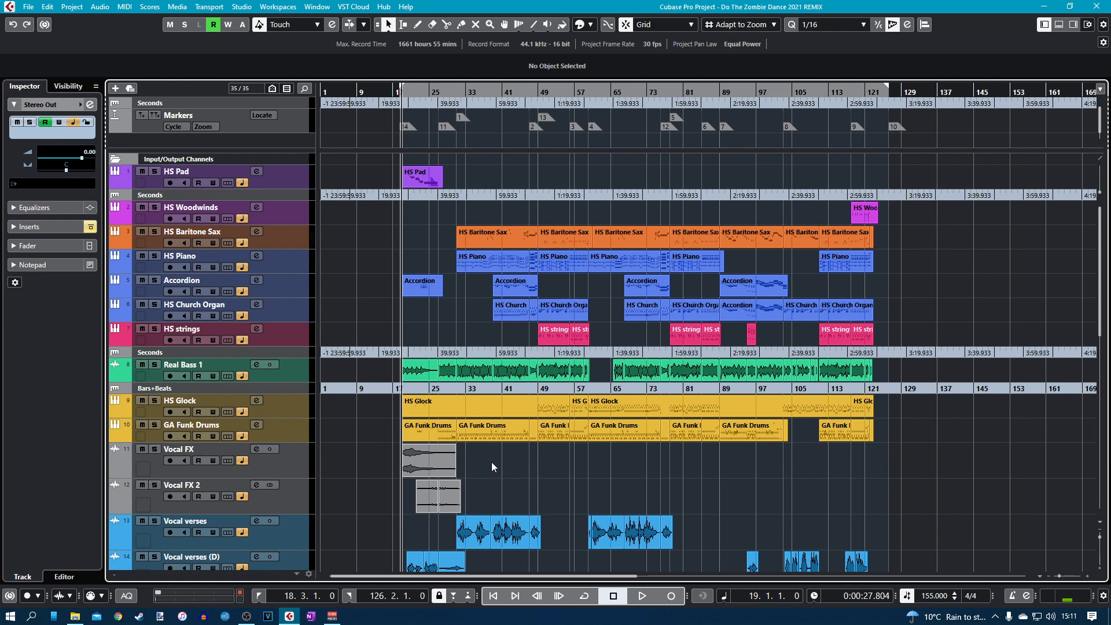
Look over the instrument and vocal tracks in the project arrangement.
scroll(491, 461, up, 3)
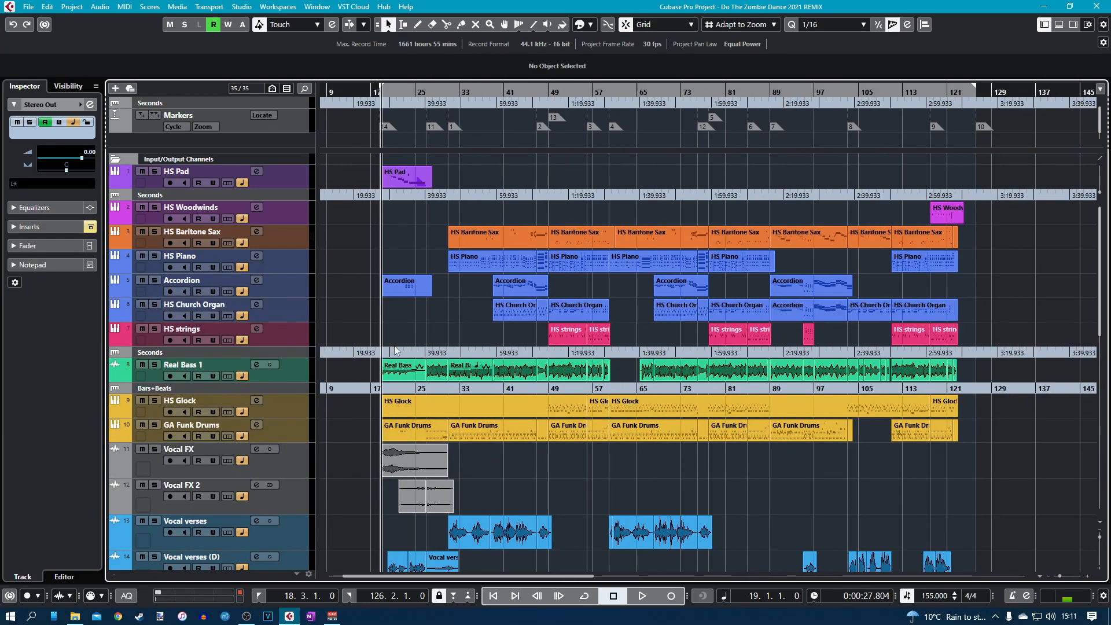
scroll(395, 349, up, 1)
scroll(395, 349, down, 1)
scroll(435, 267, down, 3)
scroll(434, 268, down, 3)
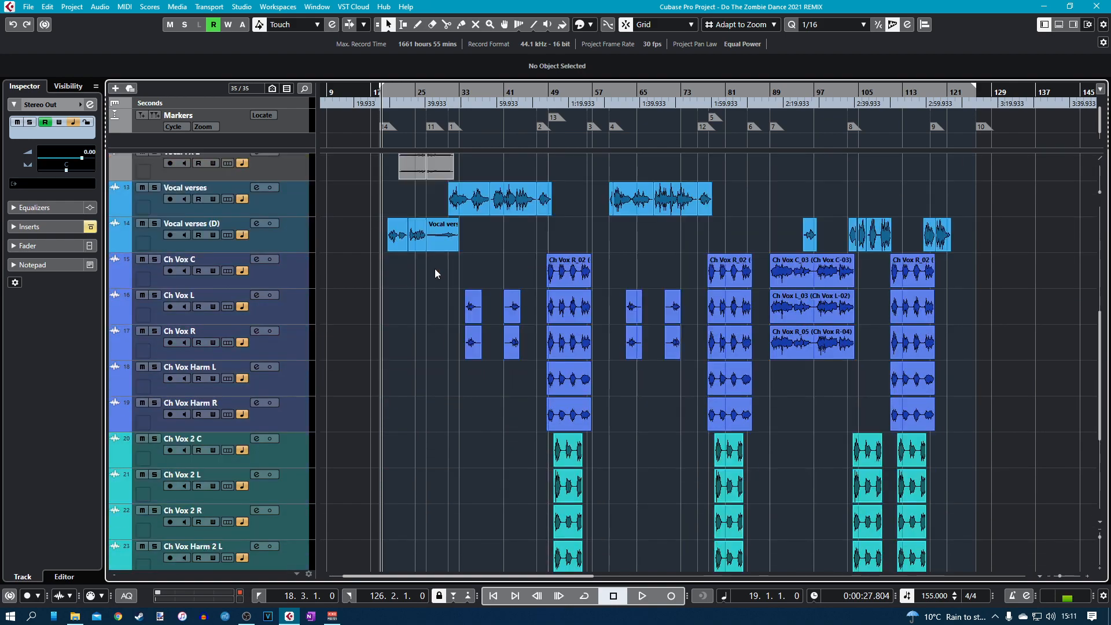
scroll(415, 429, up, 6)
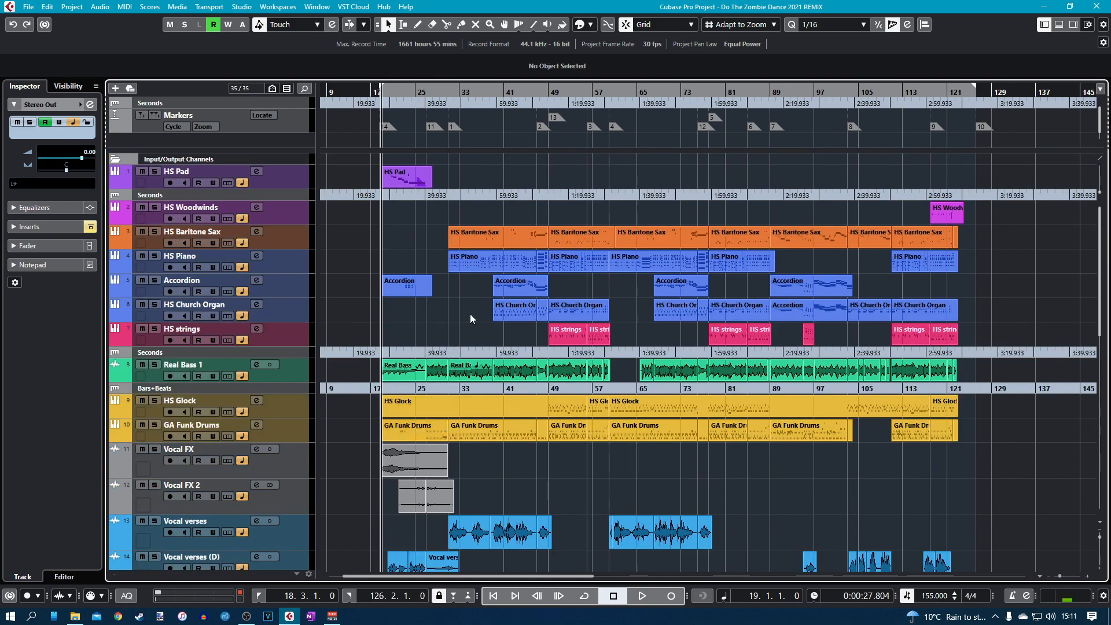
Open the MixConsole and expand the inserts rack to examine the plug-ins through to the vocal group channels.
key(F3)
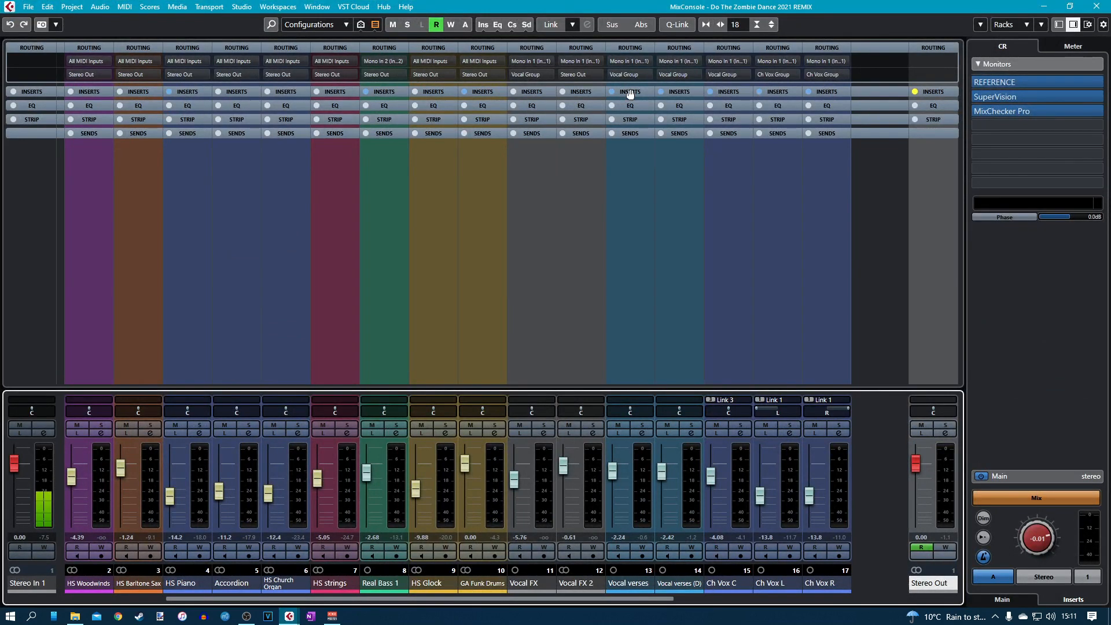
click(629, 92)
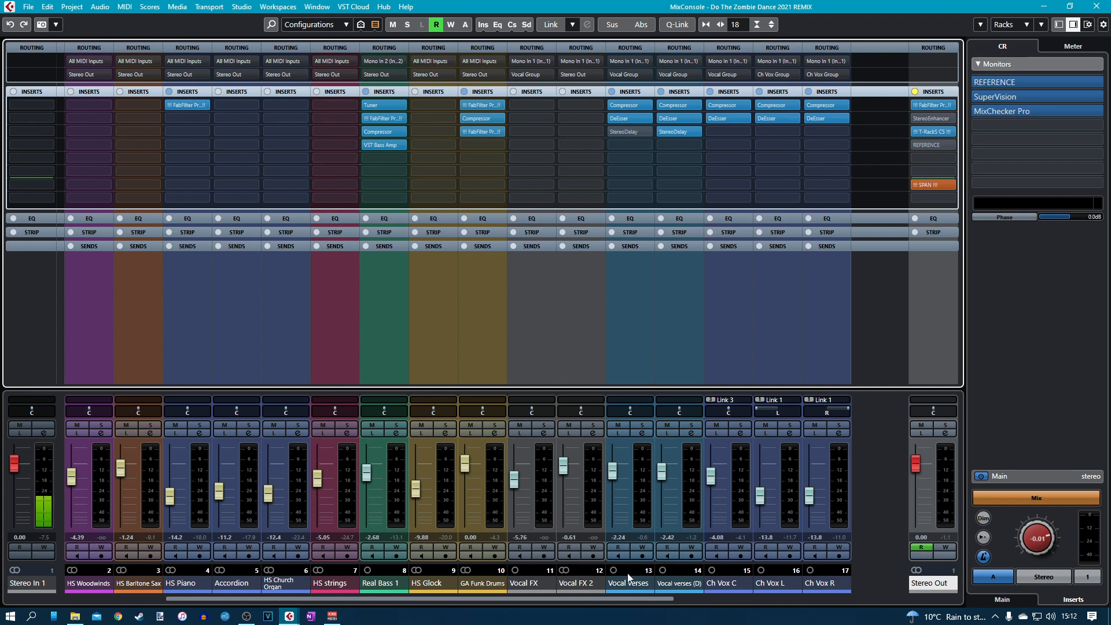
drag(640, 600, 933, 606)
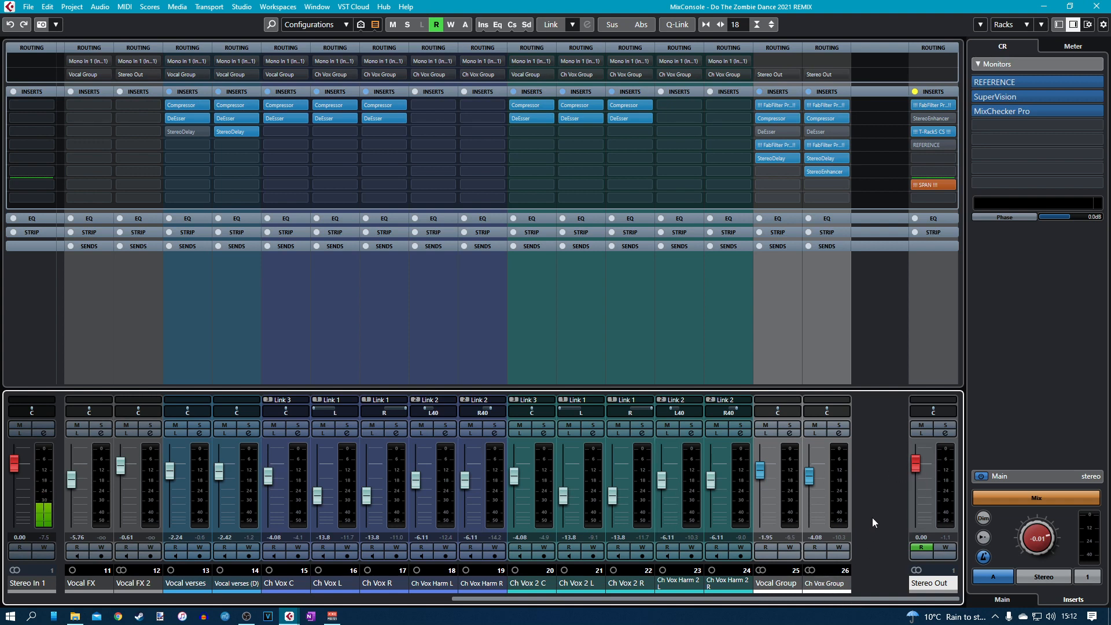
Load the LB Mix Output Channel track preset onto the Stereo Out channel and close its channel settings.
click(945, 435)
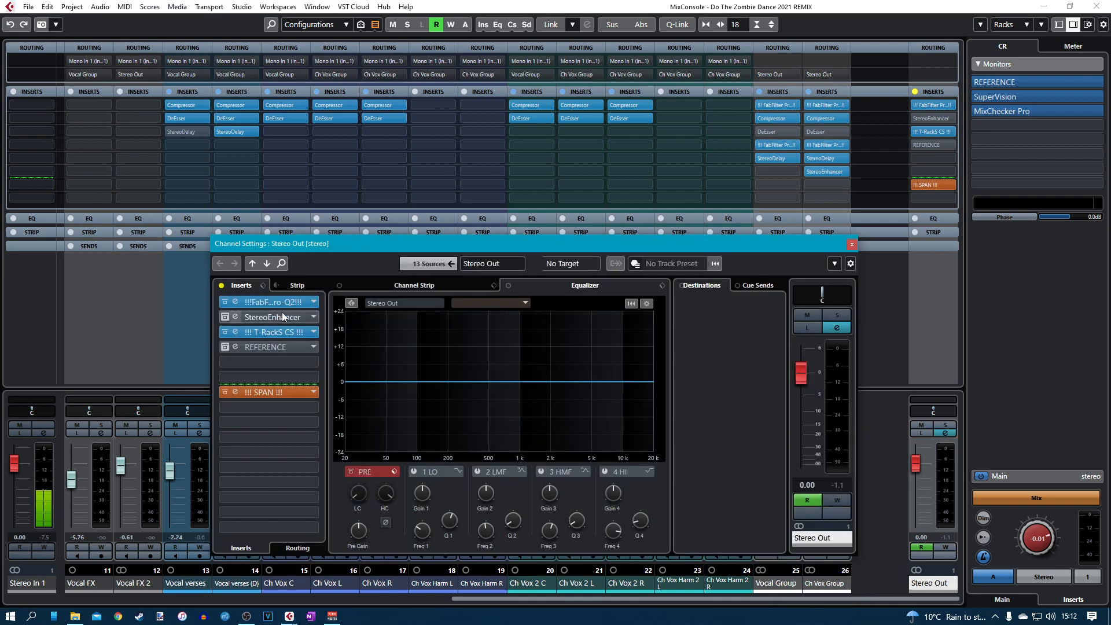
click(636, 264)
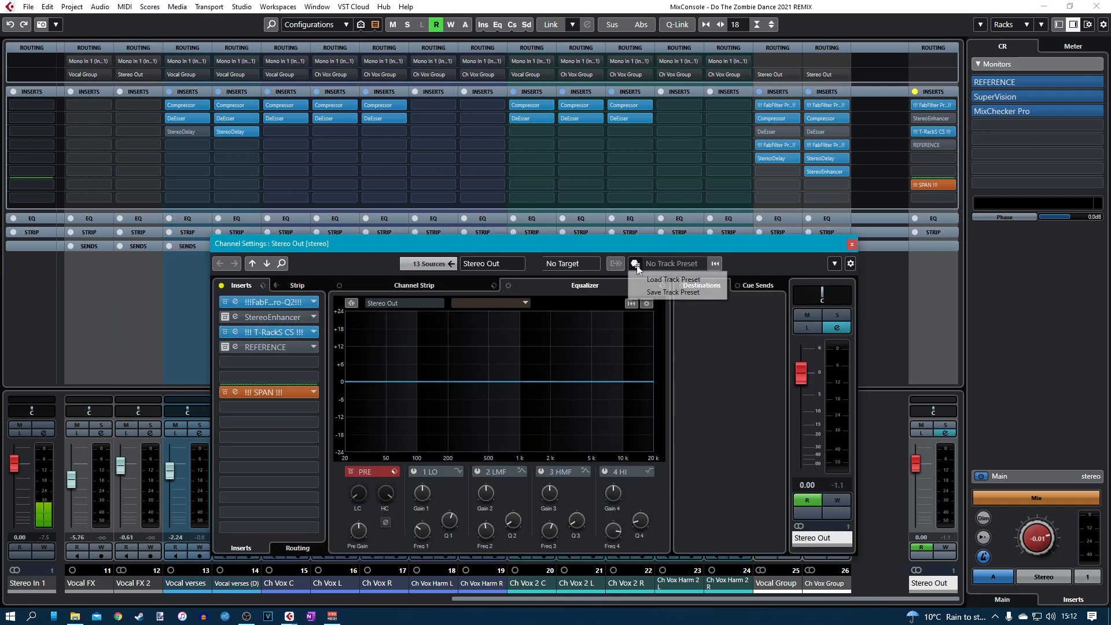
click(657, 279)
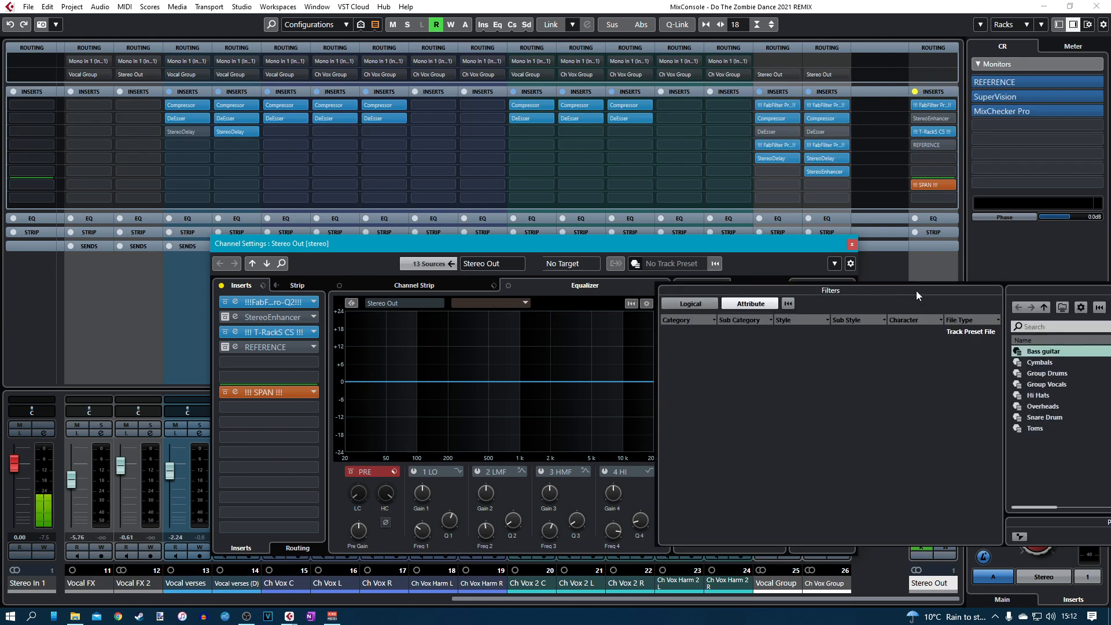
click(720, 293)
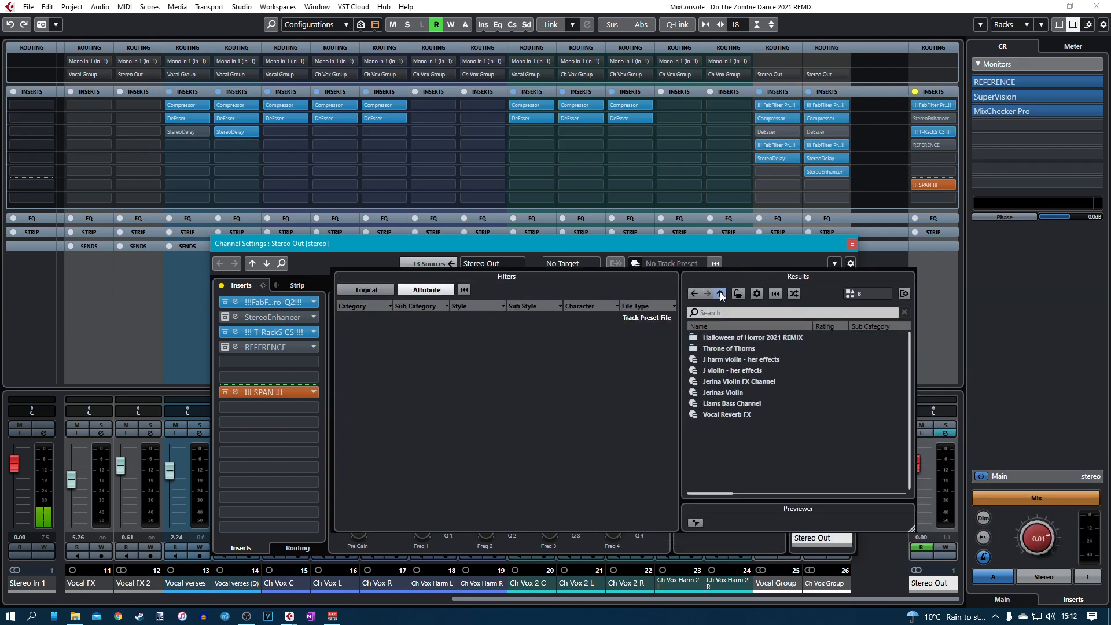
click(719, 294)
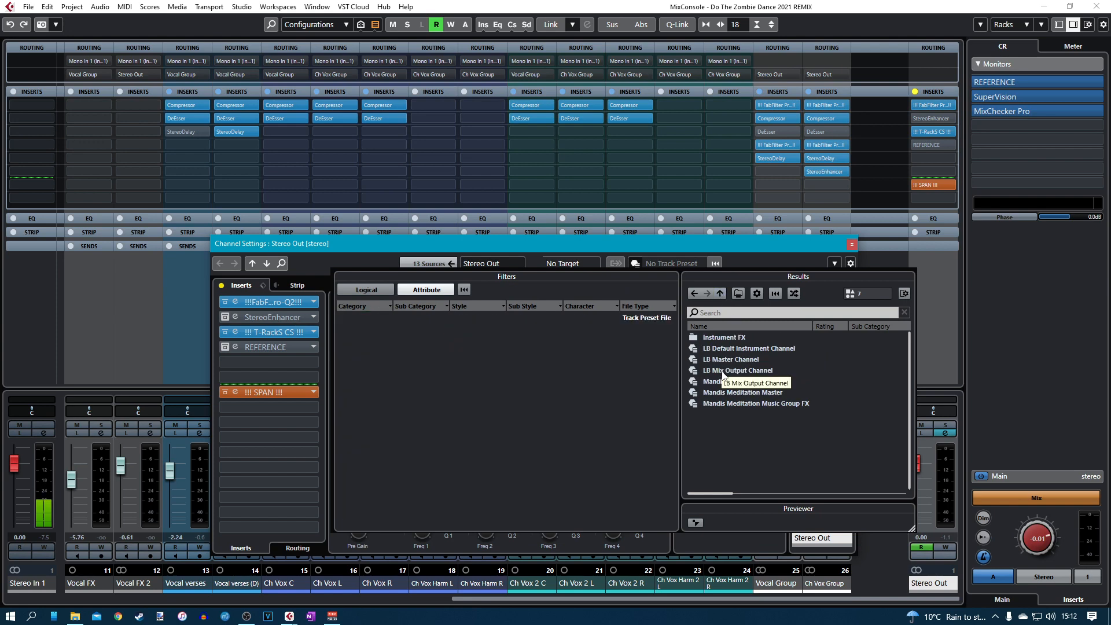
click(722, 371)
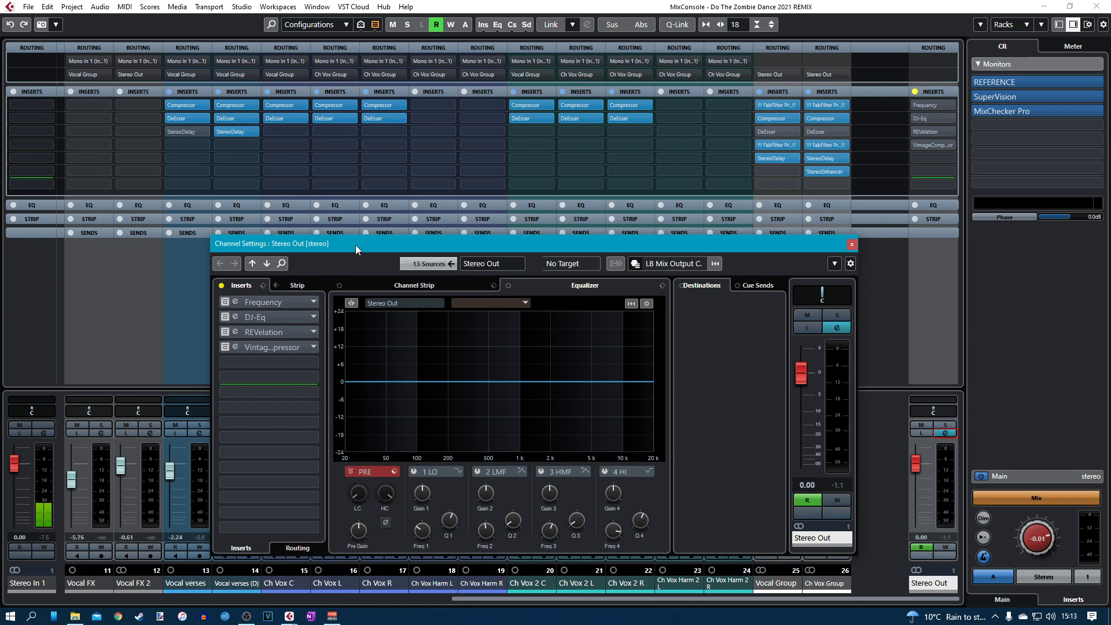
drag(355, 245, 335, 190)
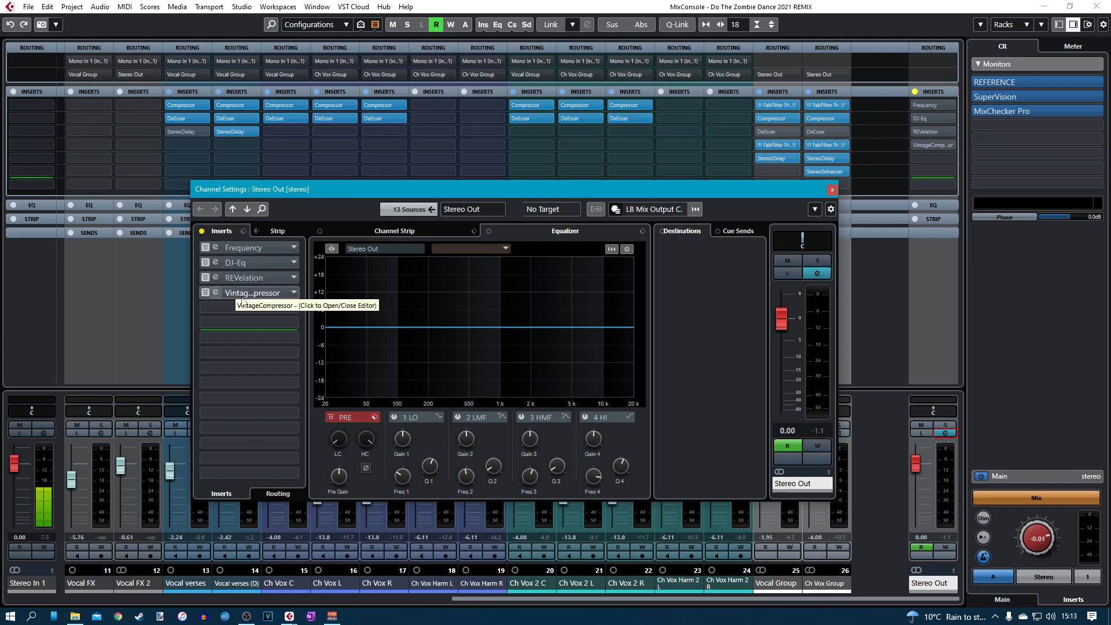
click(831, 189)
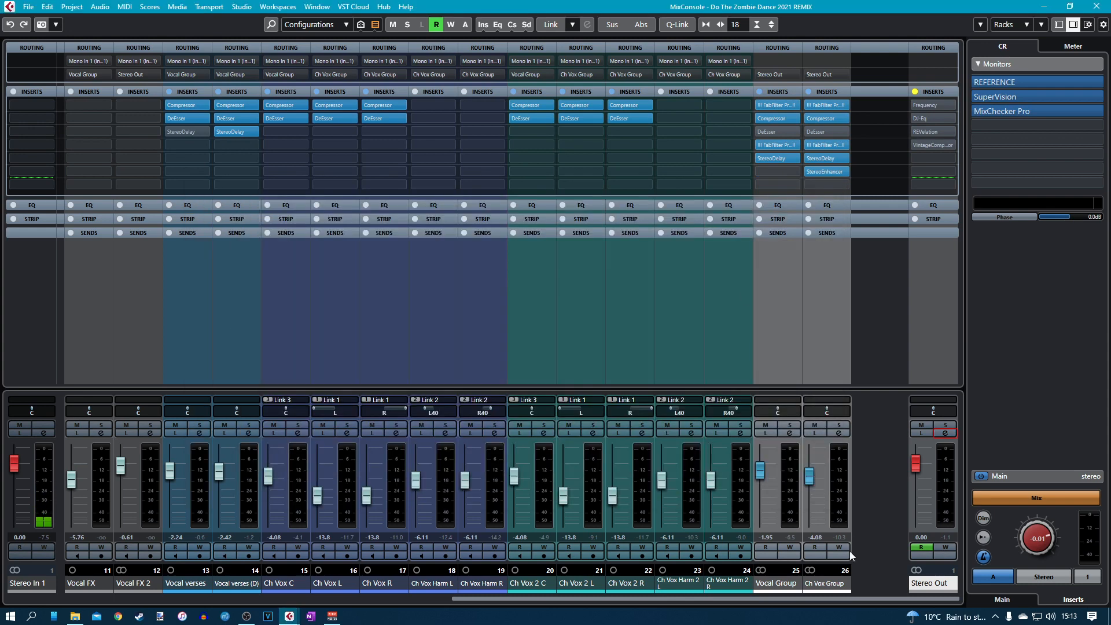
Add a stereo group channel named Group Drums to the GA Funk Drums channel, output to Stereo Out.
click(803, 602)
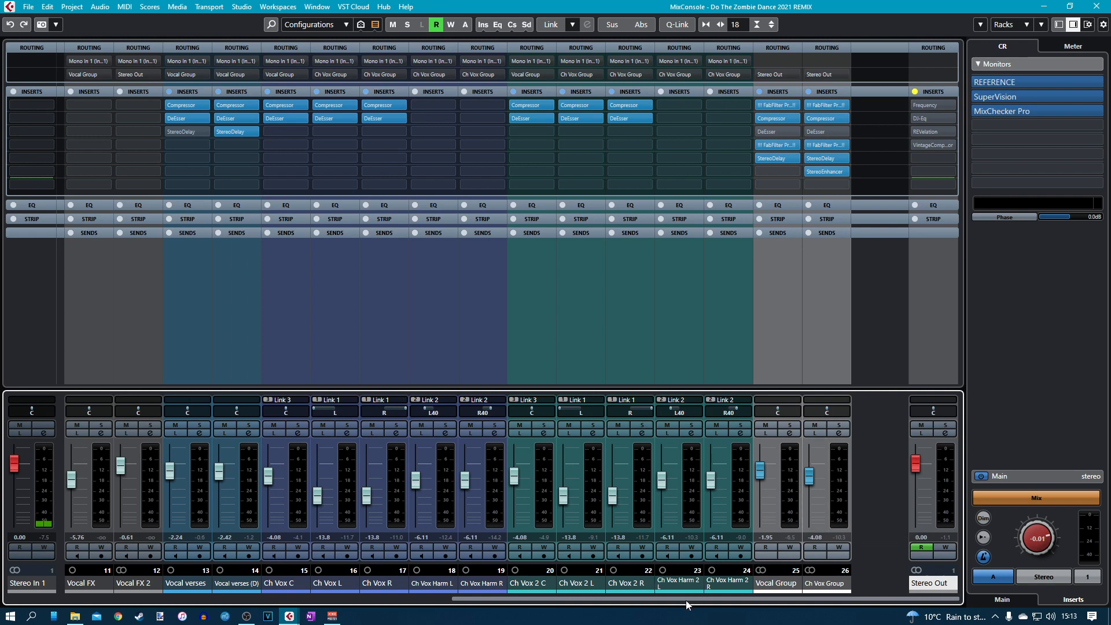
drag(674, 600, 456, 618)
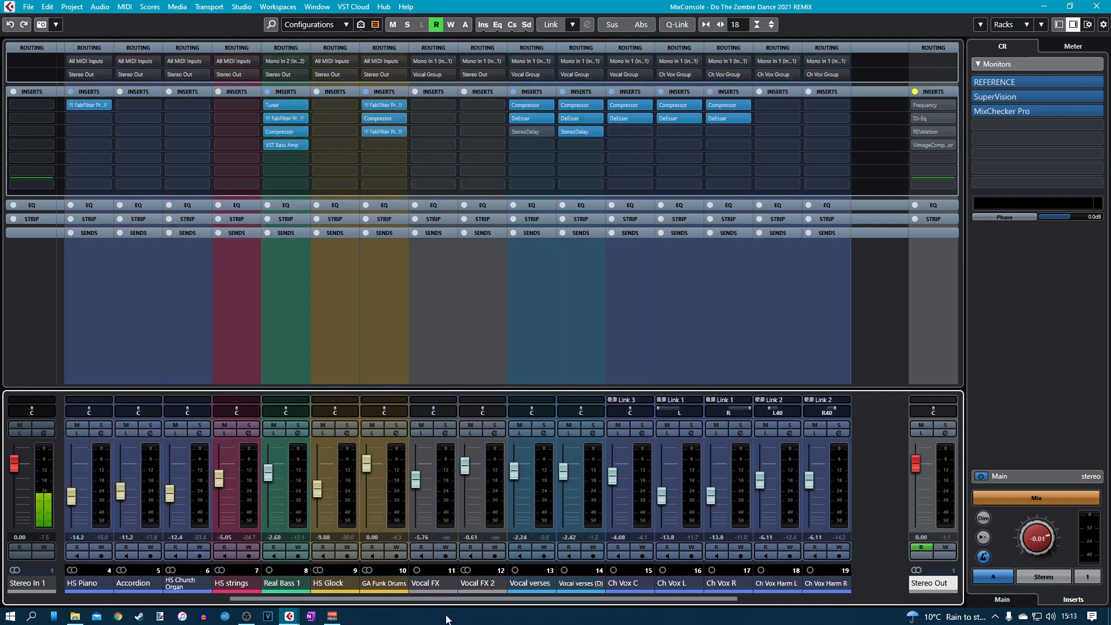
click(393, 502)
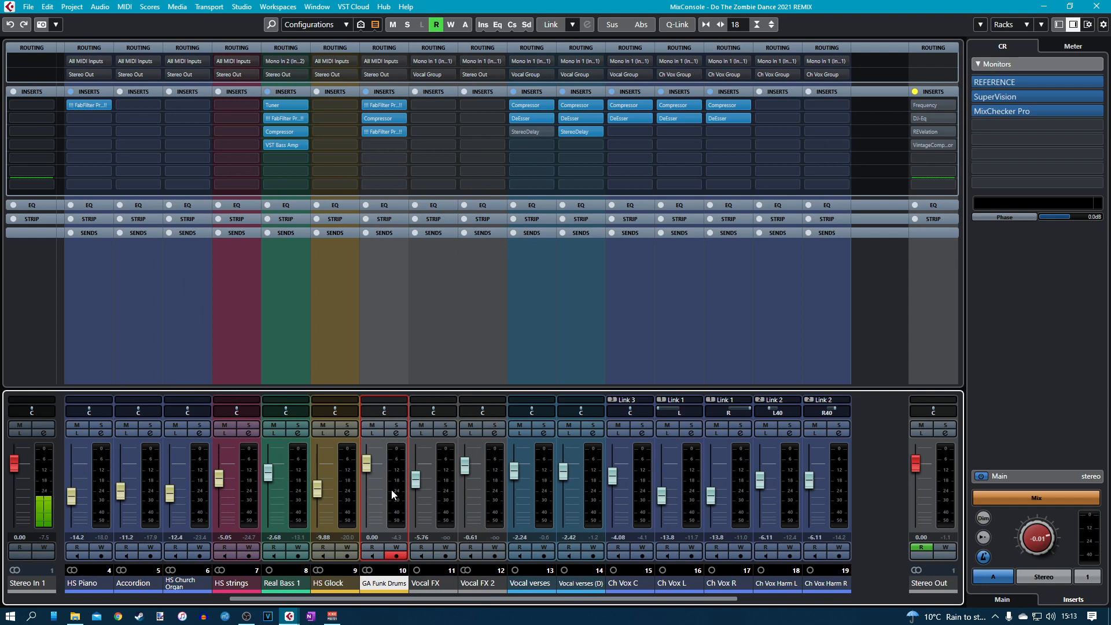
right_click(392, 493)
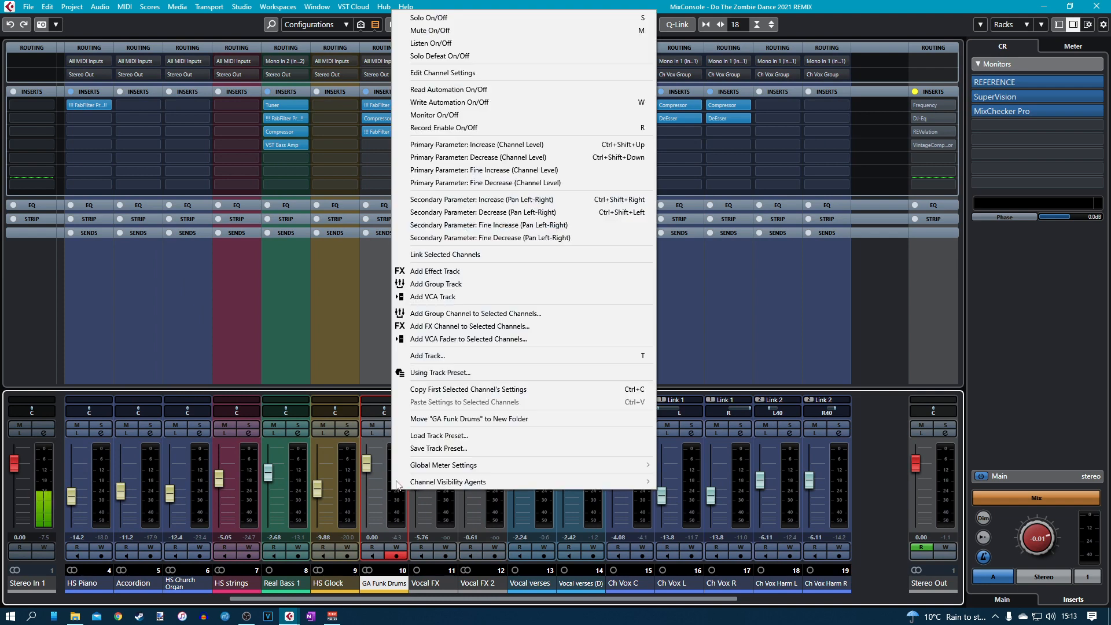
click(448, 317)
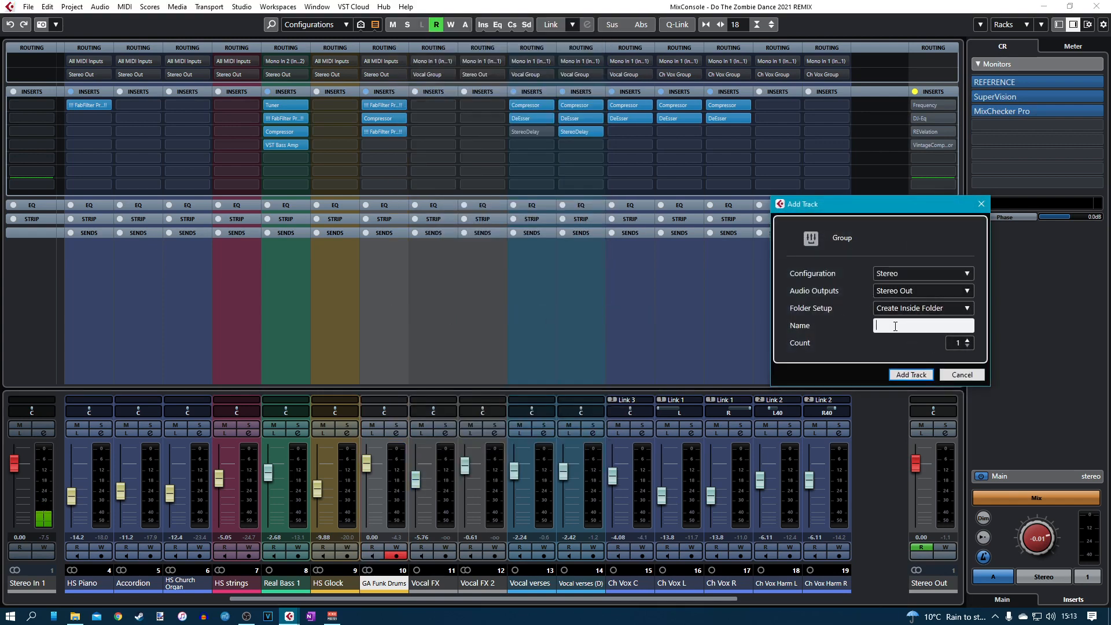
text(Group Drums)
click(899, 379)
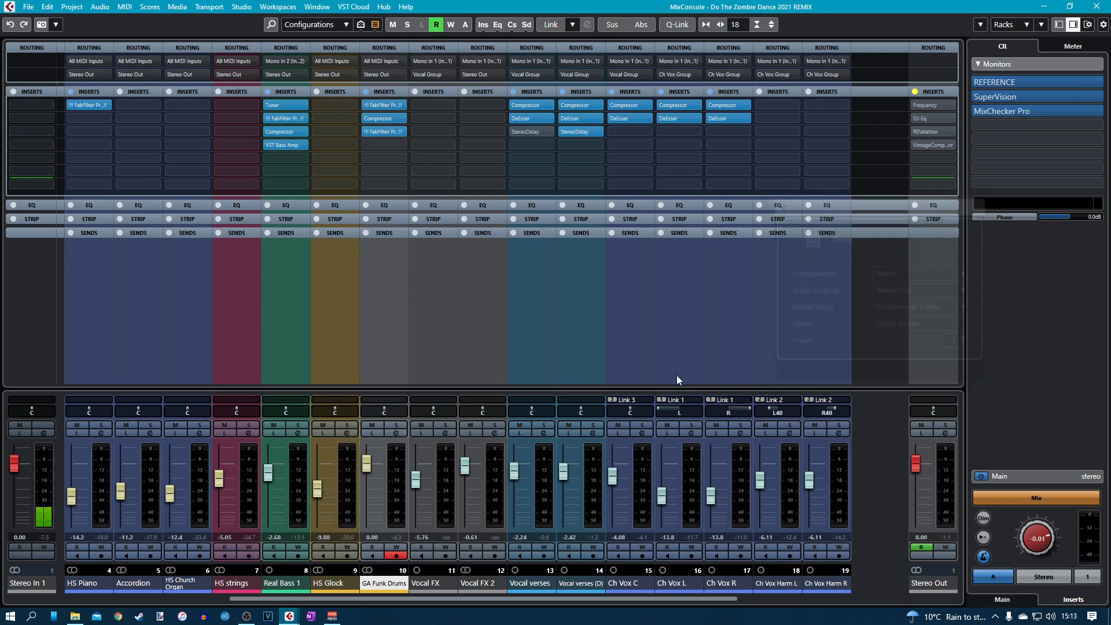
Add a VCA fader to the Vocal Group, Ch Vox Group and Group Drums channels.
click(843, 495)
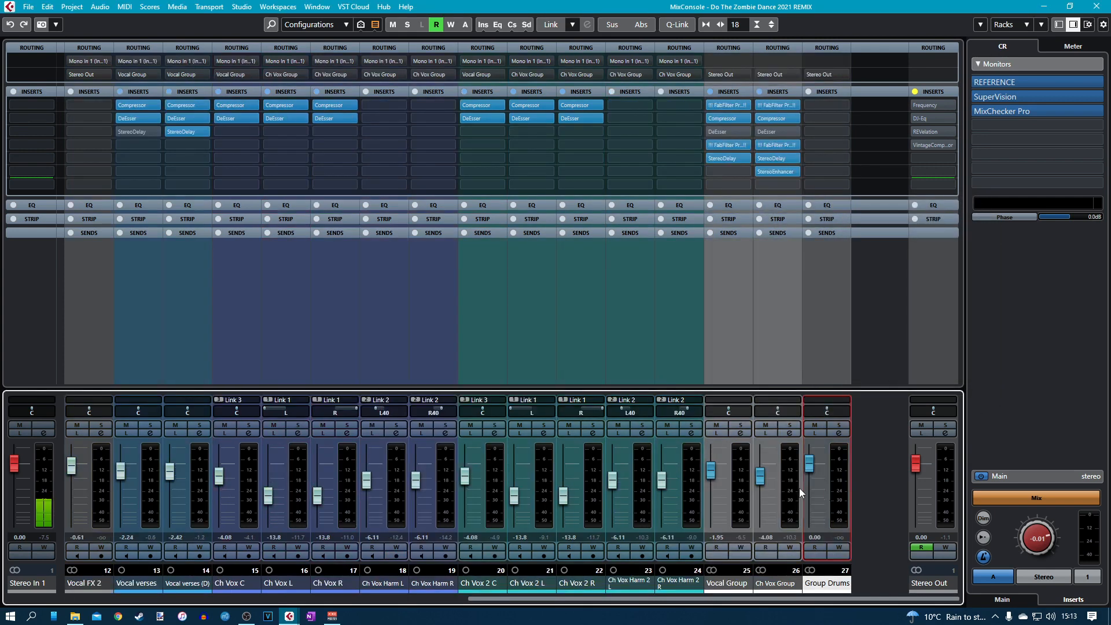
ctrl+click(771, 491)
ctrl+click(737, 495)
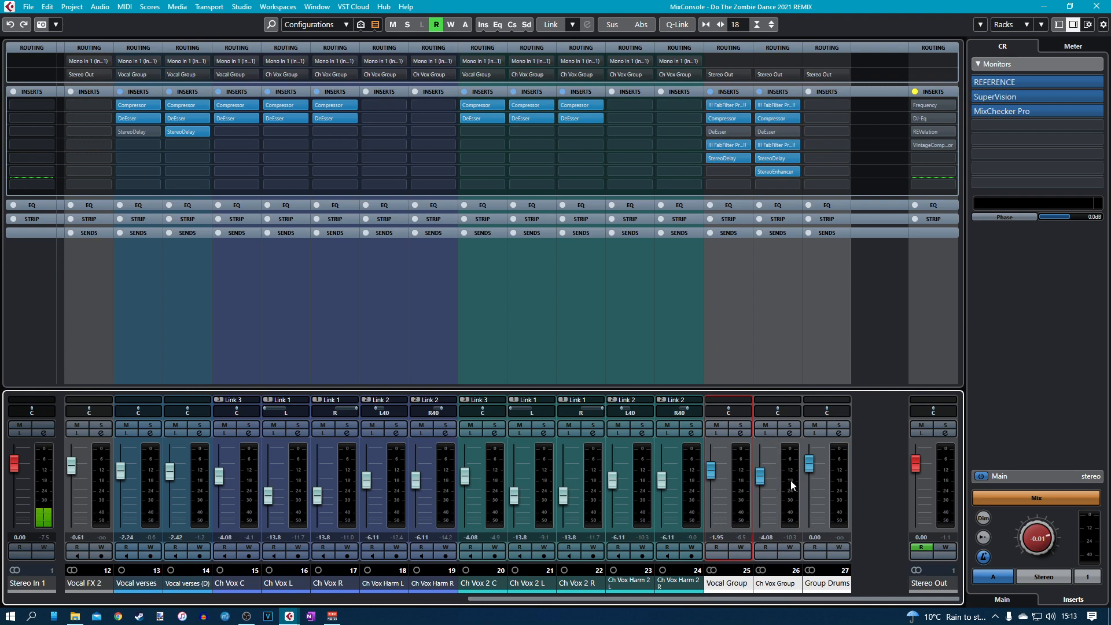
right_click(838, 471)
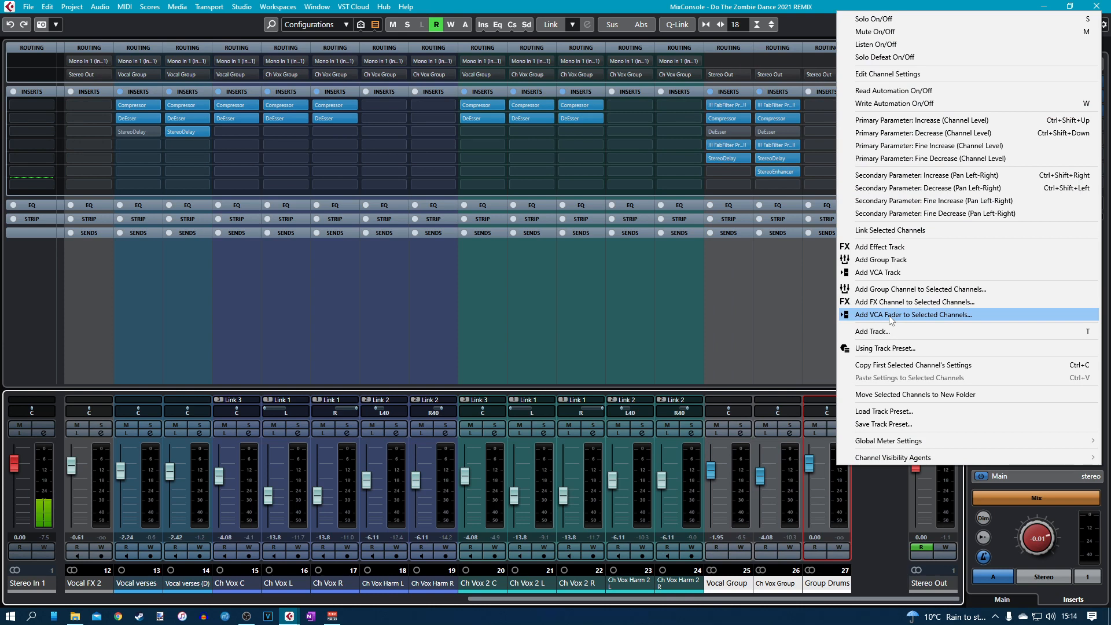
click(891, 319)
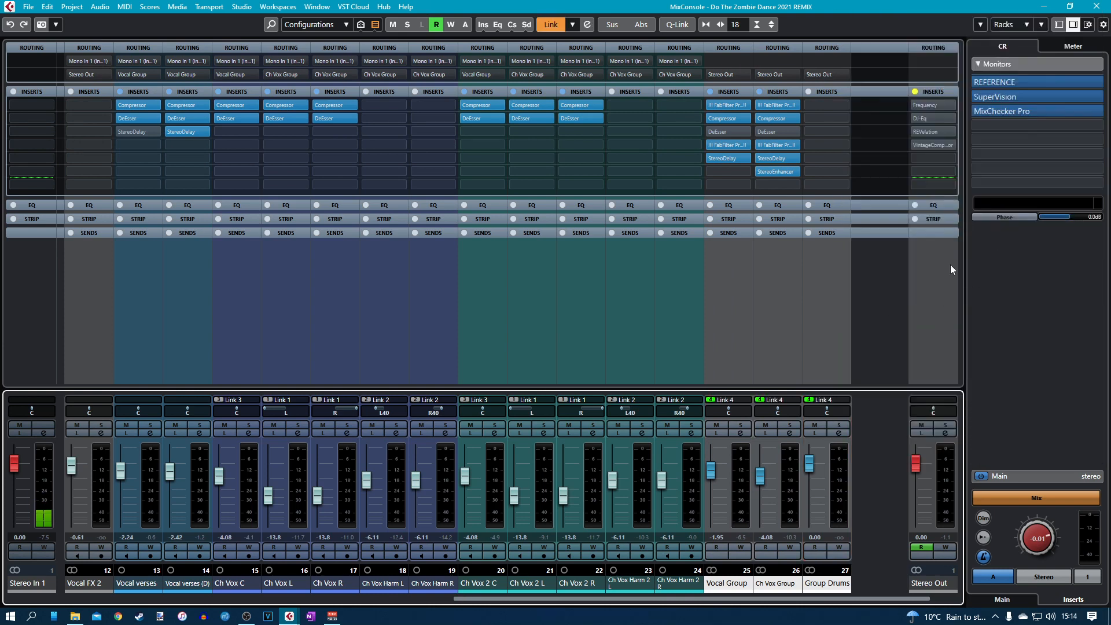
drag(852, 599, 933, 598)
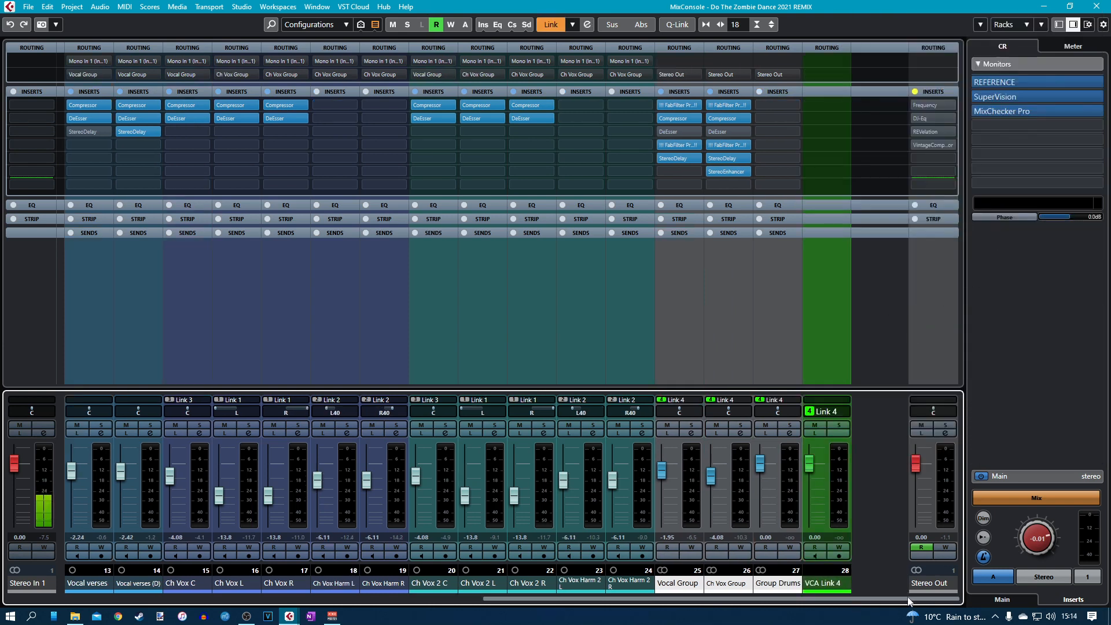
Assign the new VCA channel to the mixer's right zone beside Stereo Out.
click(1059, 26)
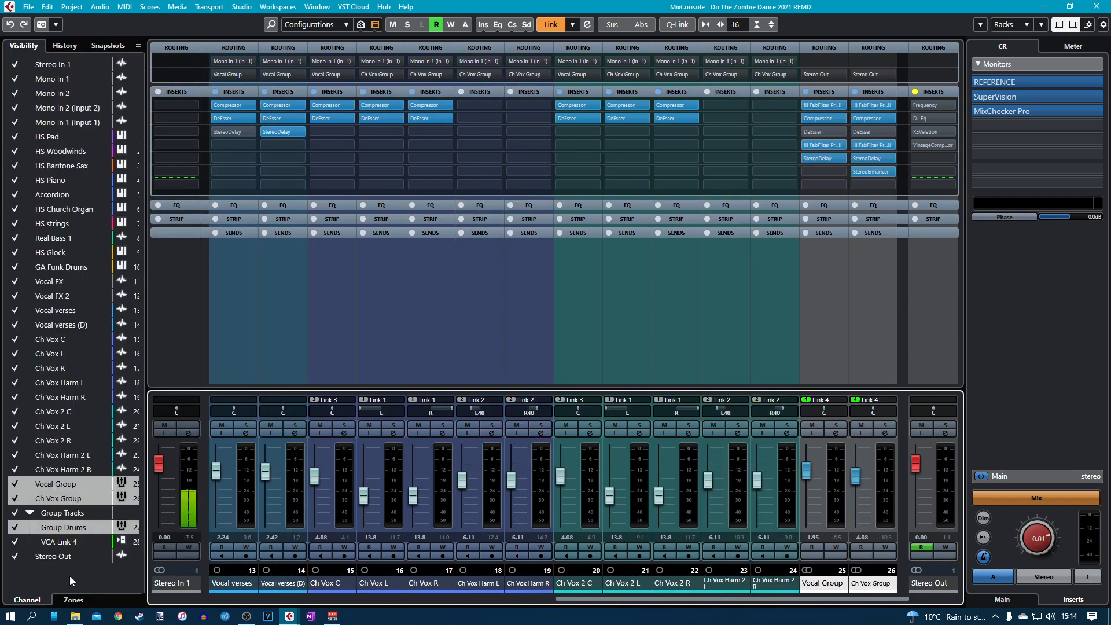
click(73, 600)
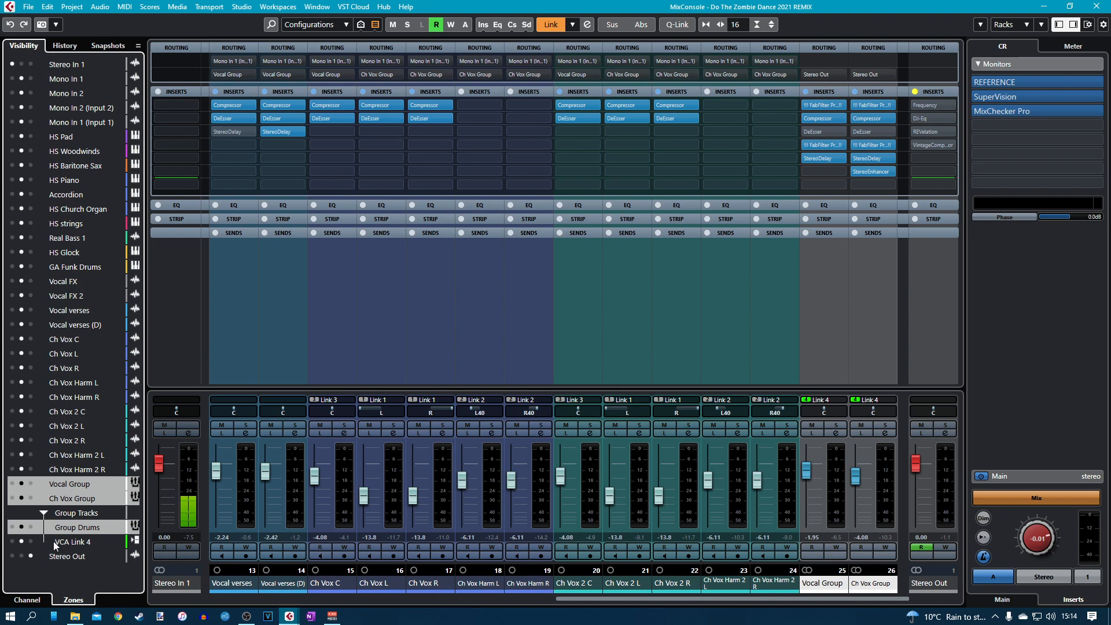
click(31, 541)
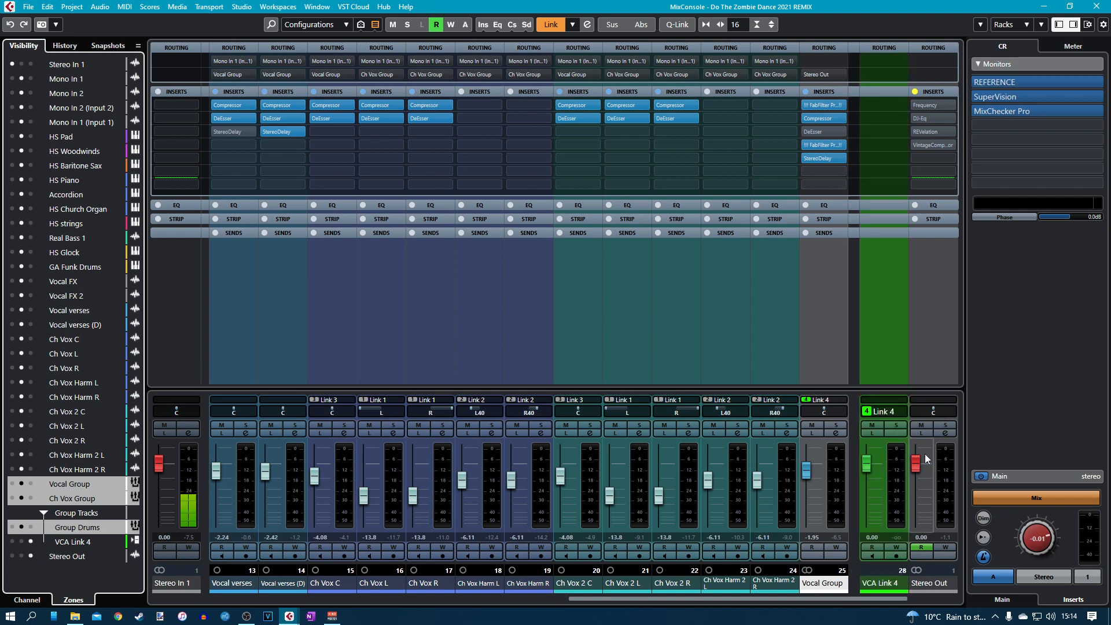
click(1059, 26)
mouse_move(851, 598)
mouse_down()
mouse_move(488, 610)
mouse_move(859, 607)
mouse_up()
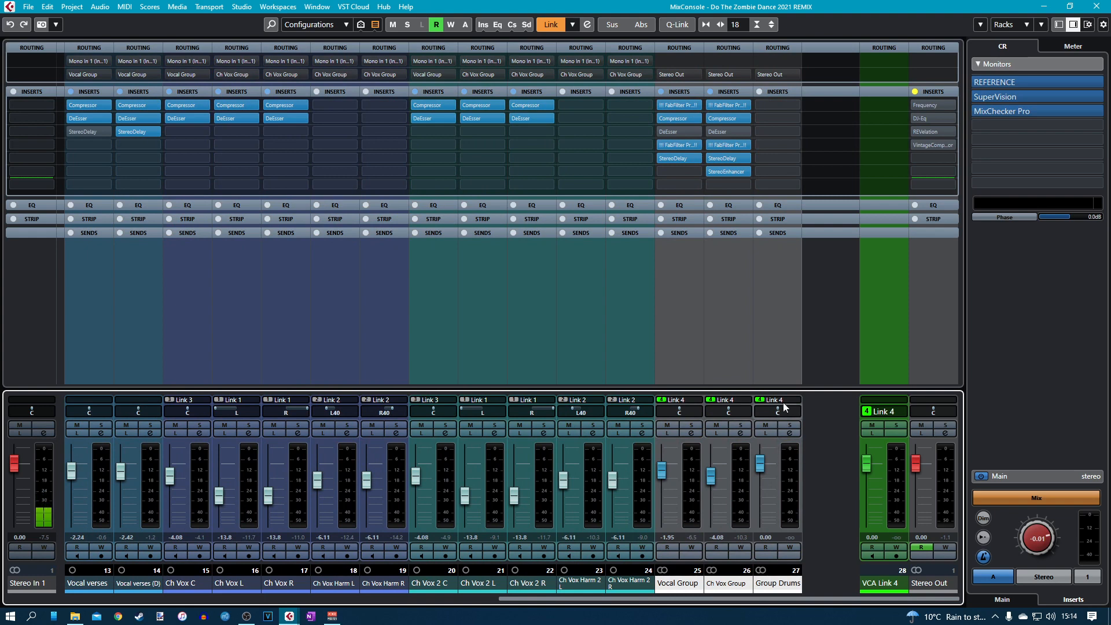
Rename the VCA channel as VCA ALL and its link group as ALL.
double_click(891, 593)
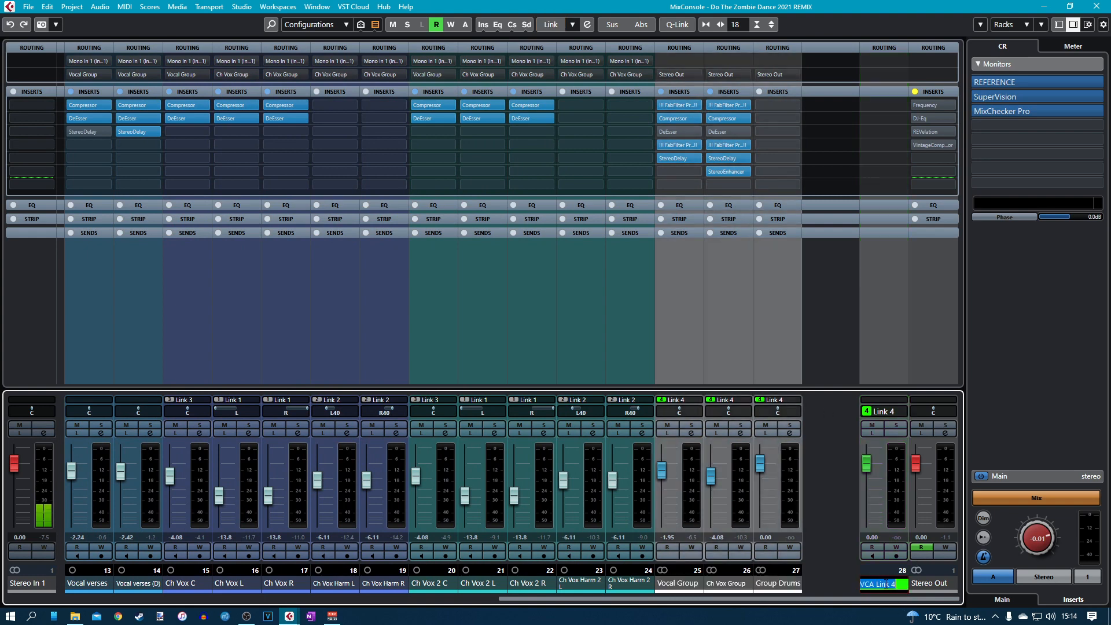
text(VCA)
click(903, 411)
click(960, 438)
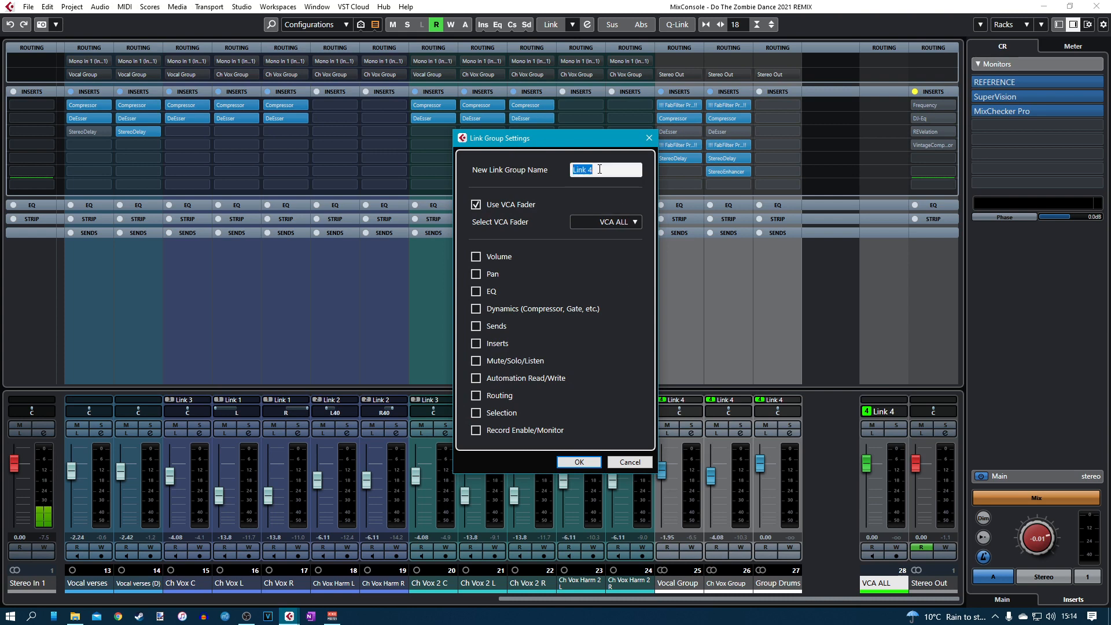
text(ALL)
click(578, 461)
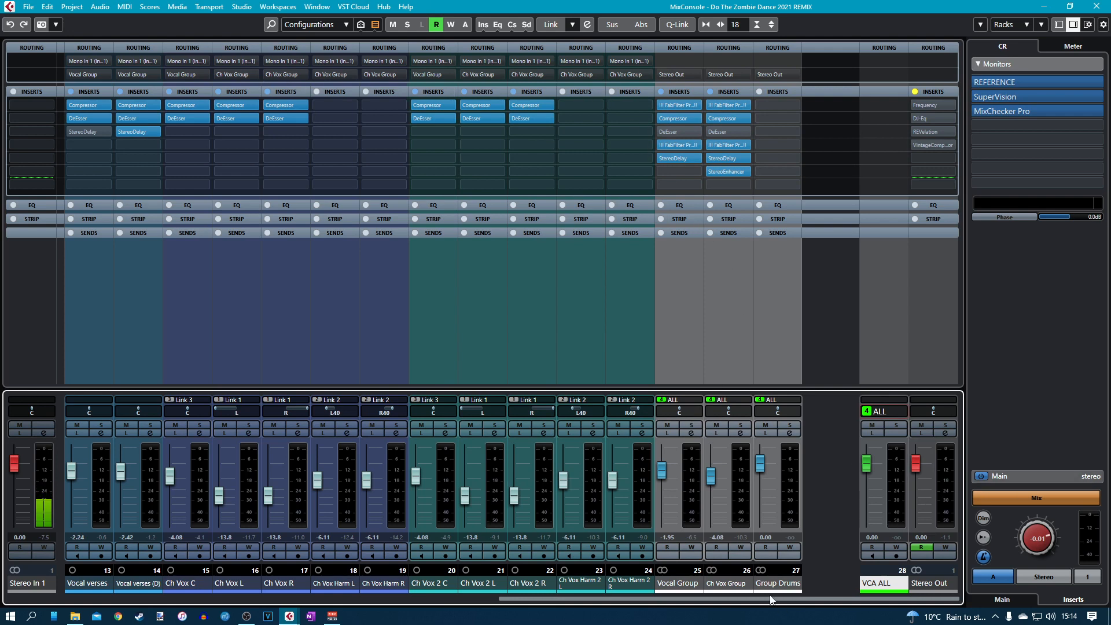
Try lowering the VCA ALL fader to -3.67 to move the linked group faders, and return it to 0.00.
drag(769, 600, 896, 600)
mouse_move(868, 469)
mouse_down()
mouse_move(867, 506)
mouse_move(873, 467)
mouse_move(872, 497)
mouse_move(873, 478)
mouse_up()
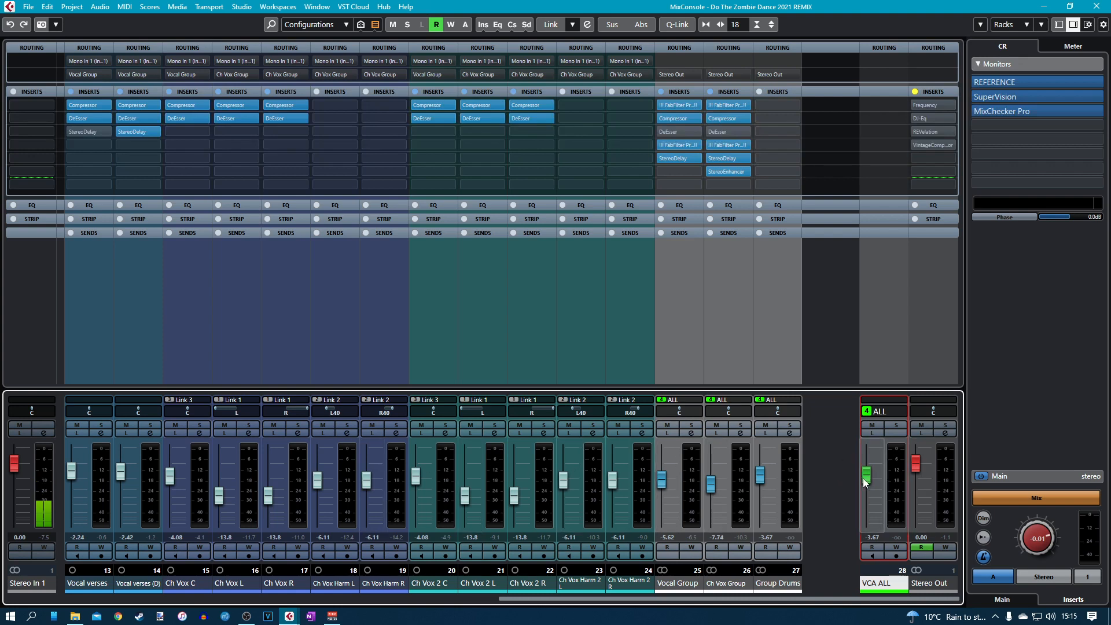
mouse_move(862, 478)
mouse_down()
mouse_move(869, 488)
mouse_move(867, 463)
mouse_up()
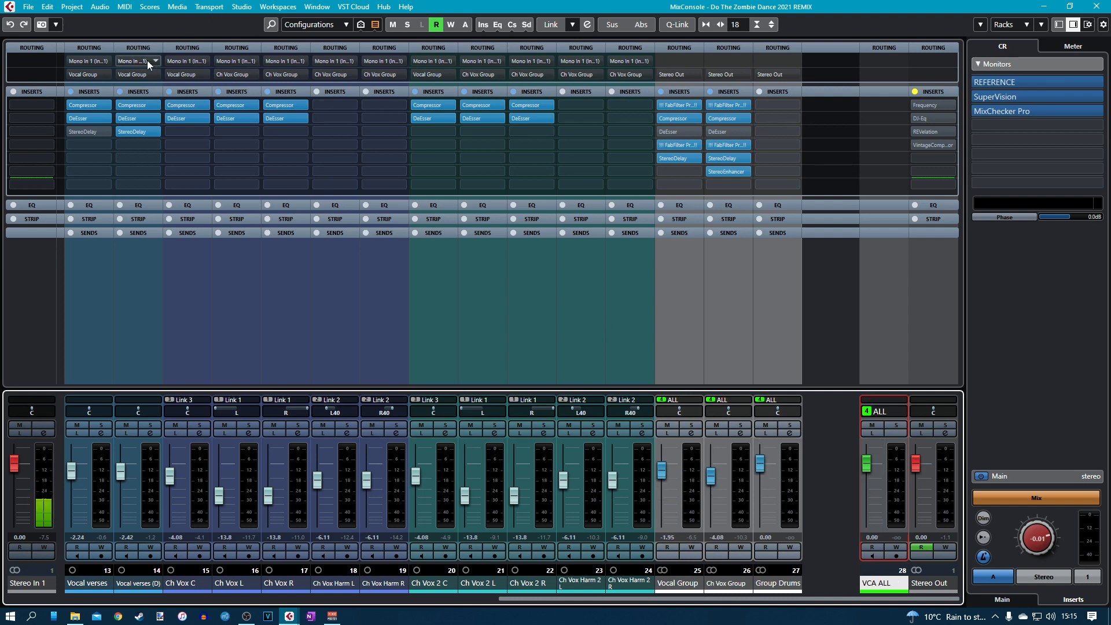
Include the HS Glock, Real Bass 1 and HS strings channels in the ALL link group.
drag(674, 600, 321, 603)
click(454, 399)
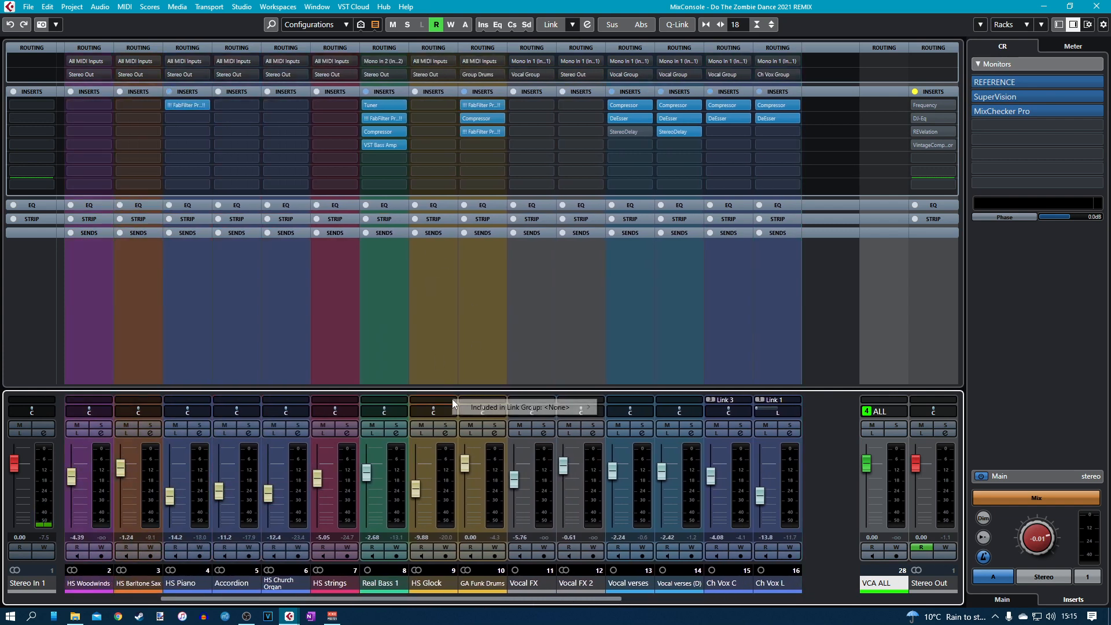
mouse_move(573, 407)
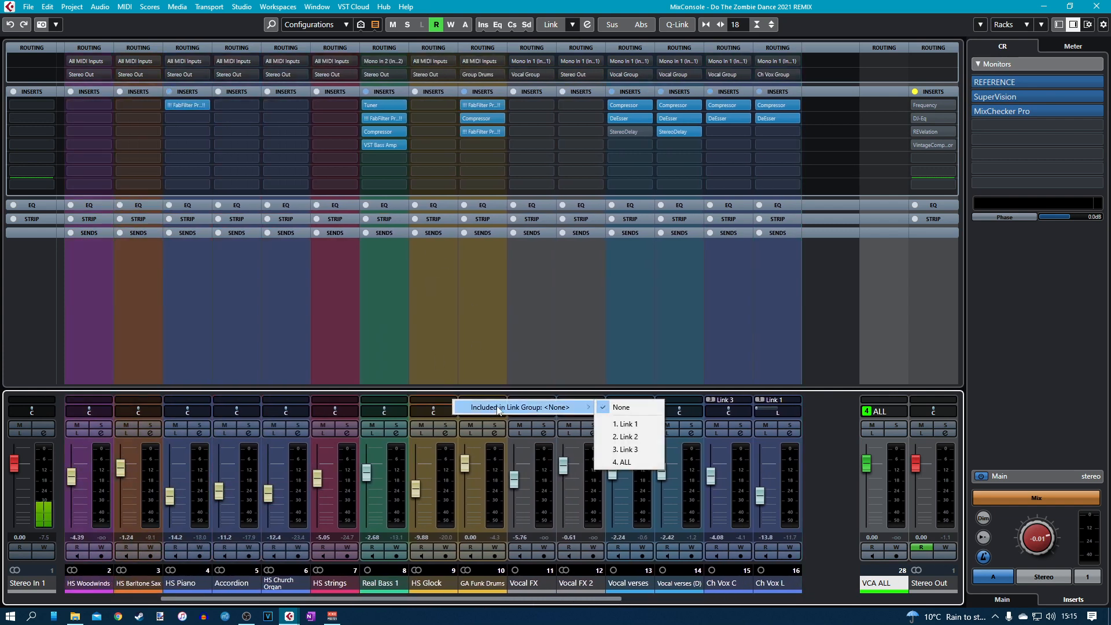
click(629, 462)
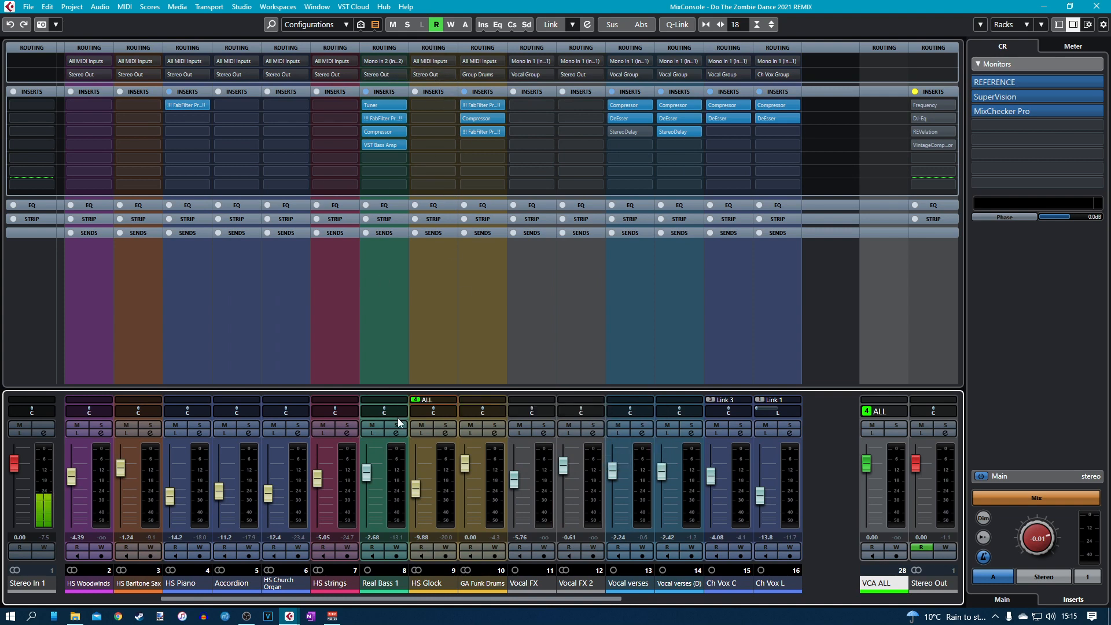
click(399, 401)
mouse_move(434, 409)
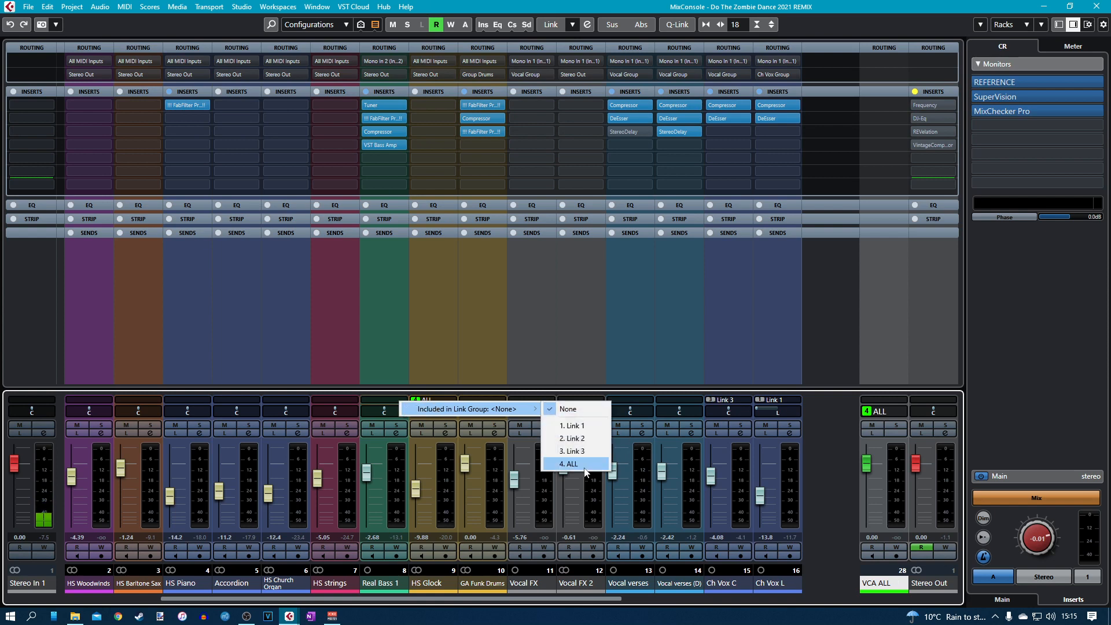
click(571, 463)
click(351, 401)
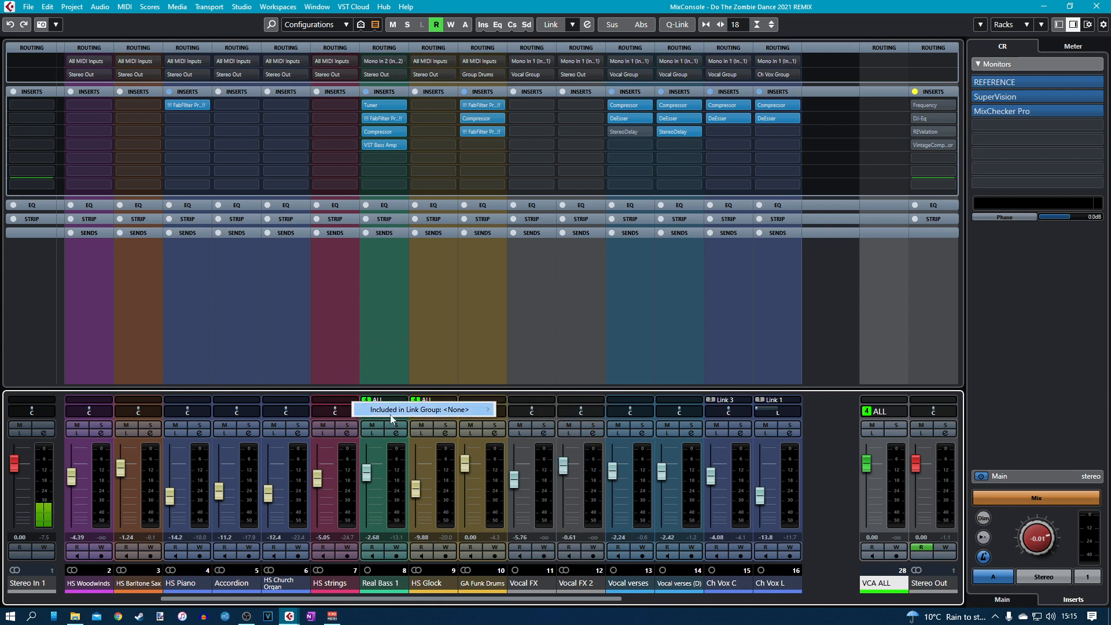
mouse_move(399, 409)
click(523, 463)
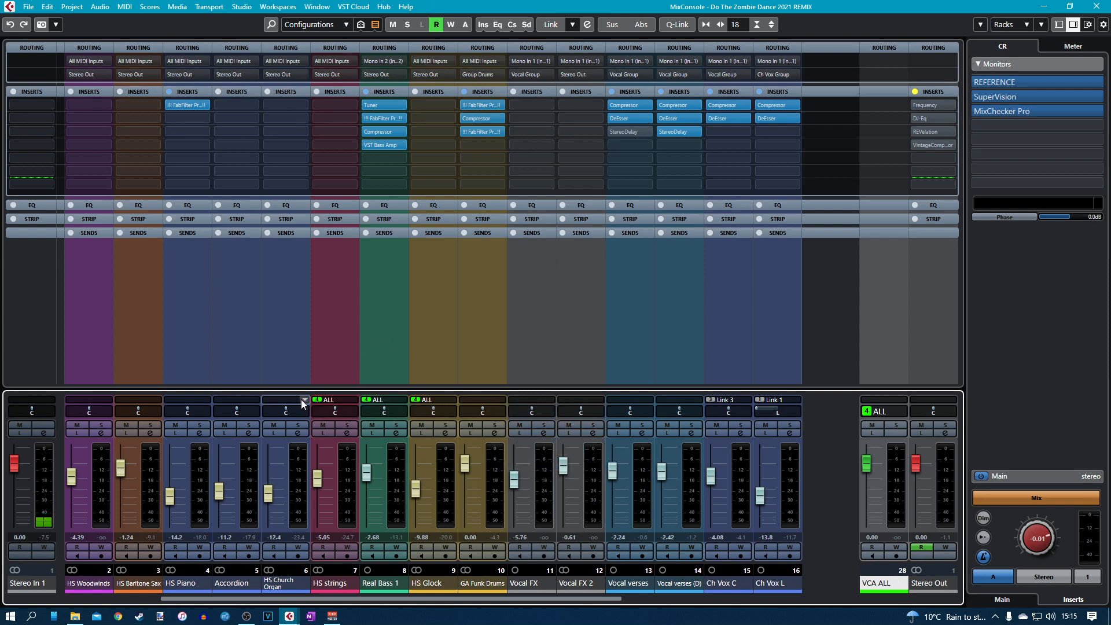
Include the HS Church Organ, Accordion and HS Piano channels in the ALL link group.
click(307, 400)
mouse_move(375, 409)
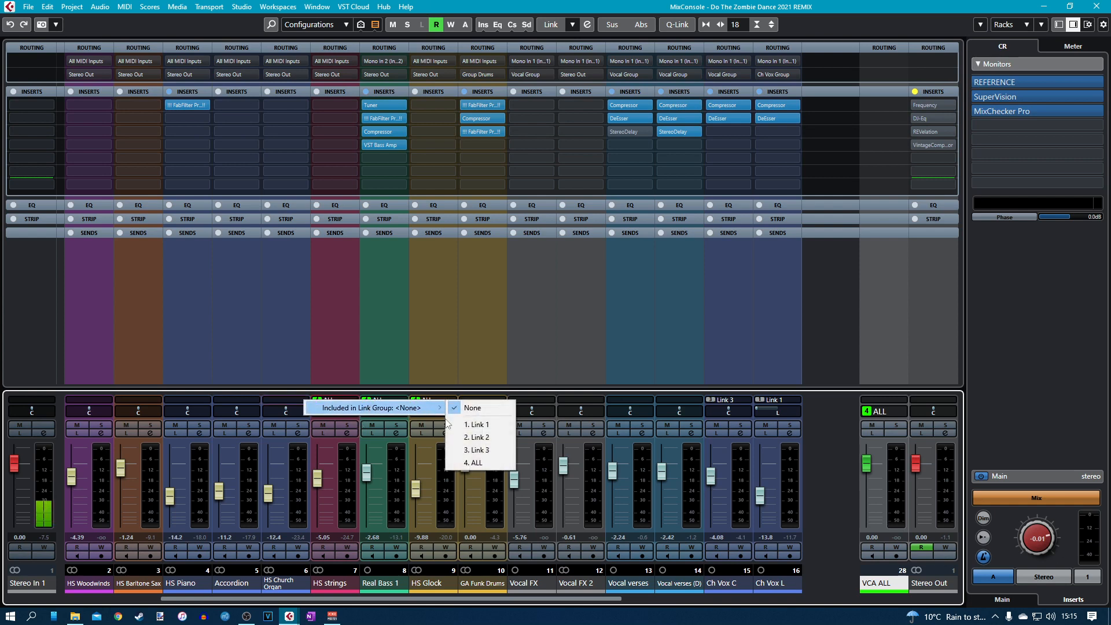
click(474, 464)
click(255, 404)
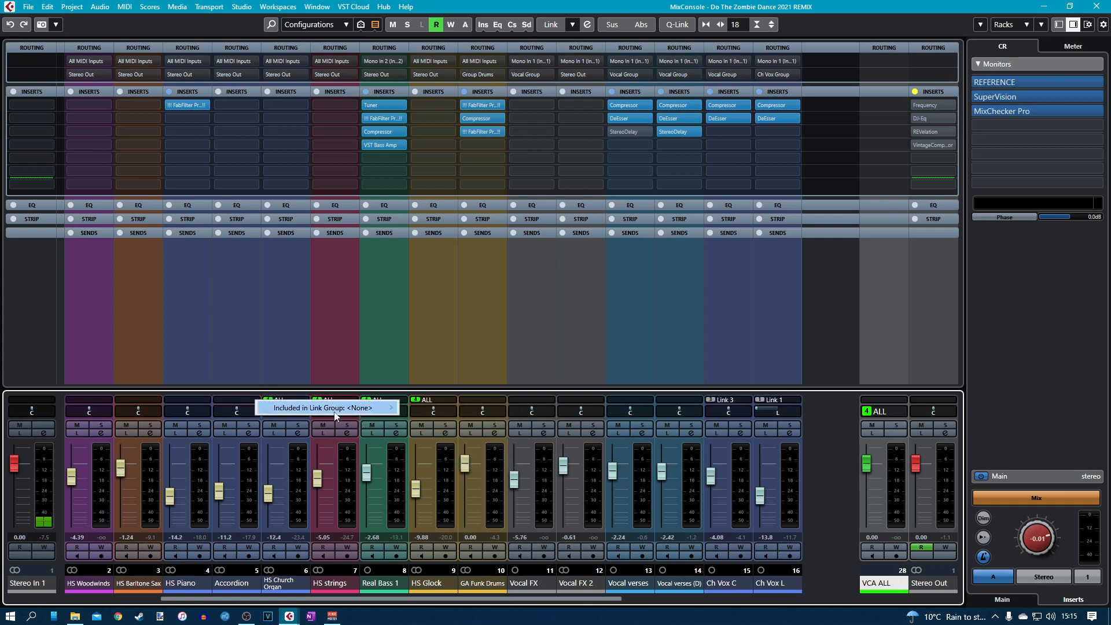
click(428, 464)
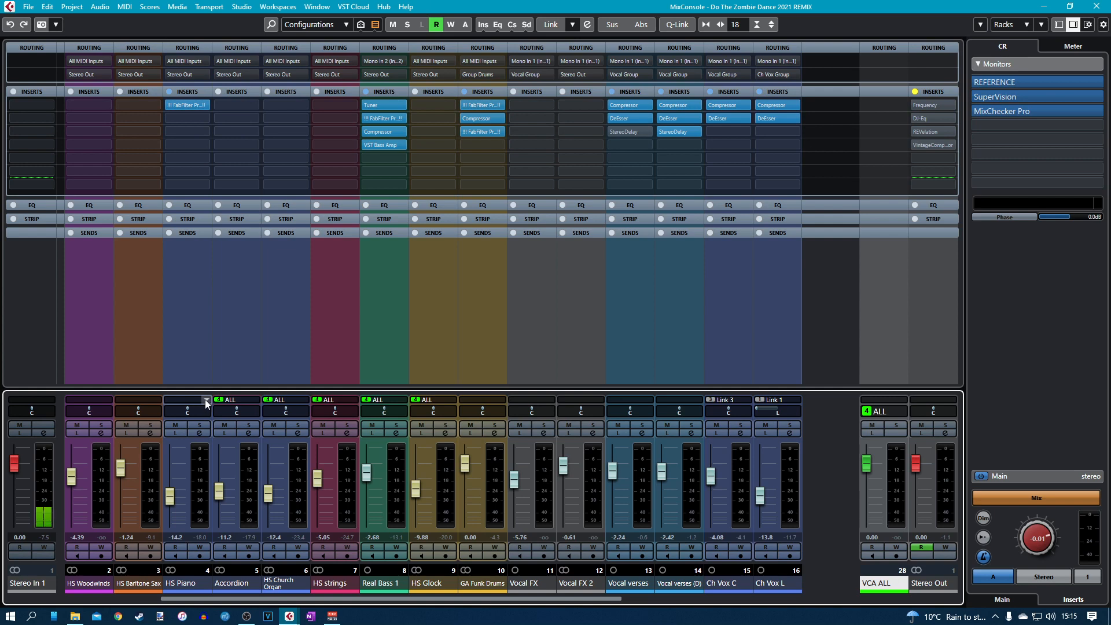
click(207, 404)
mouse_move(319, 409)
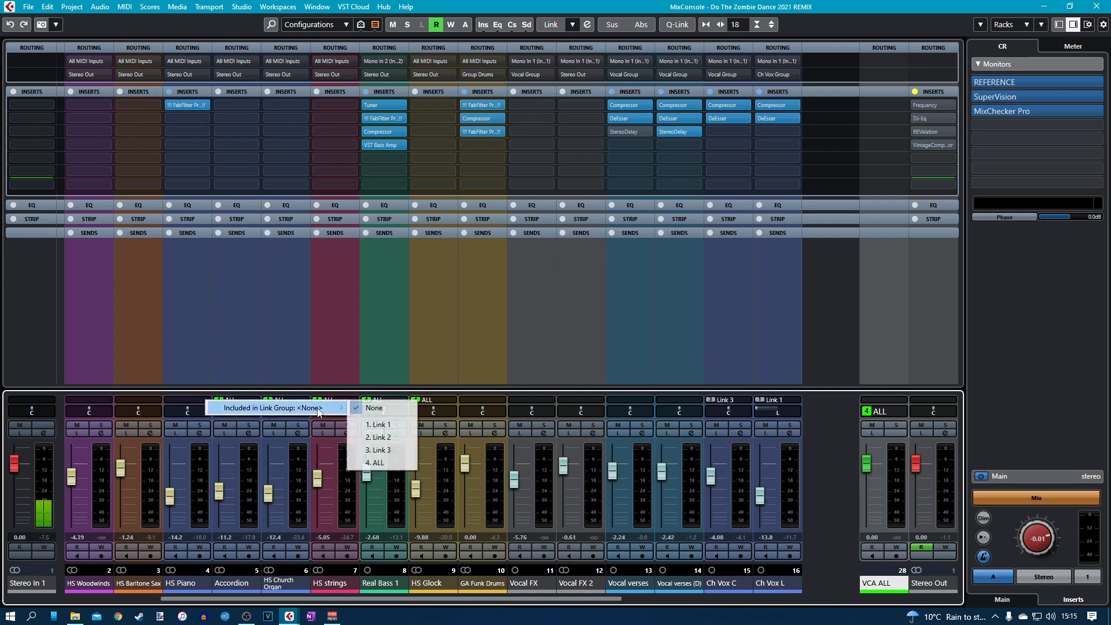
click(383, 463)
Include the HS Baritone Sax, HS Woodwinds and HS Pad channels in the ALL link group.
click(140, 400)
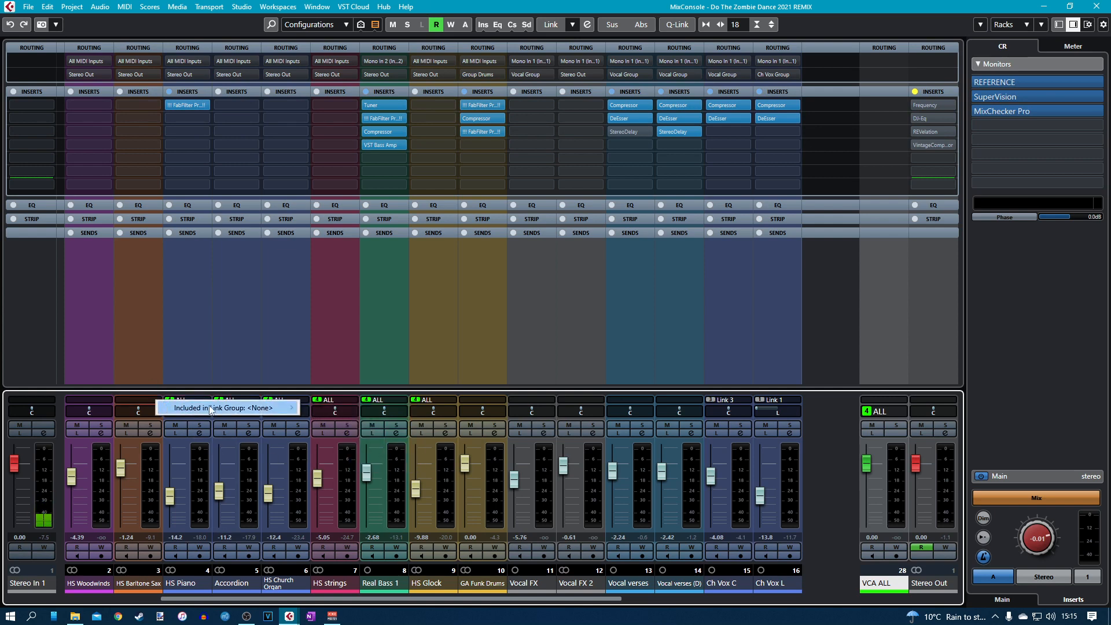
mouse_move(210, 408)
click(333, 464)
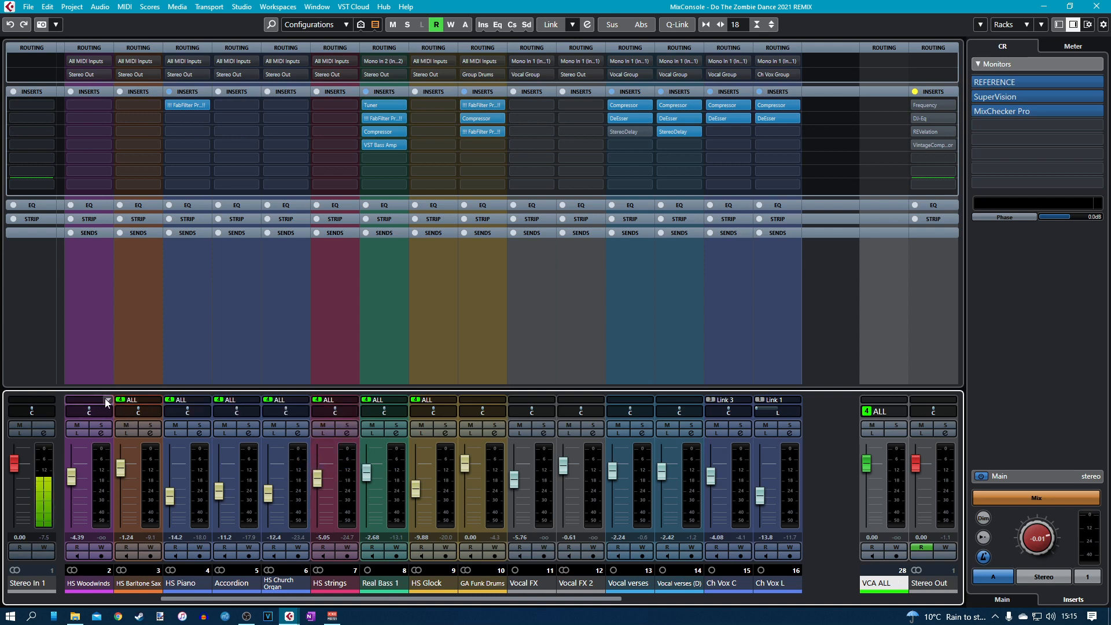
click(107, 403)
mouse_move(173, 407)
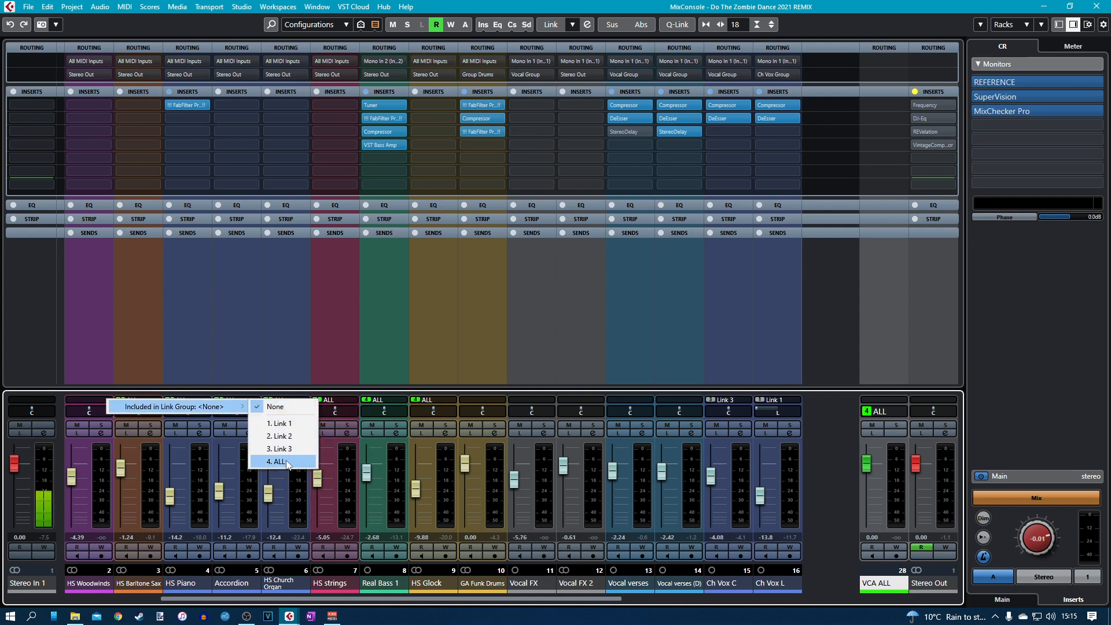
click(280, 461)
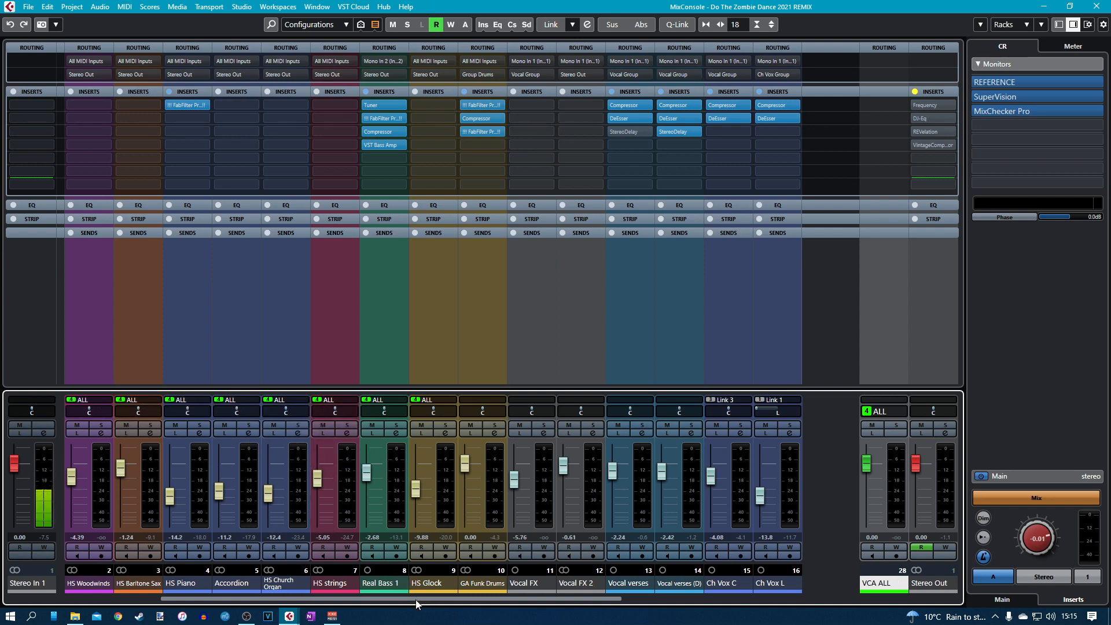
scroll(417, 599, left, 5)
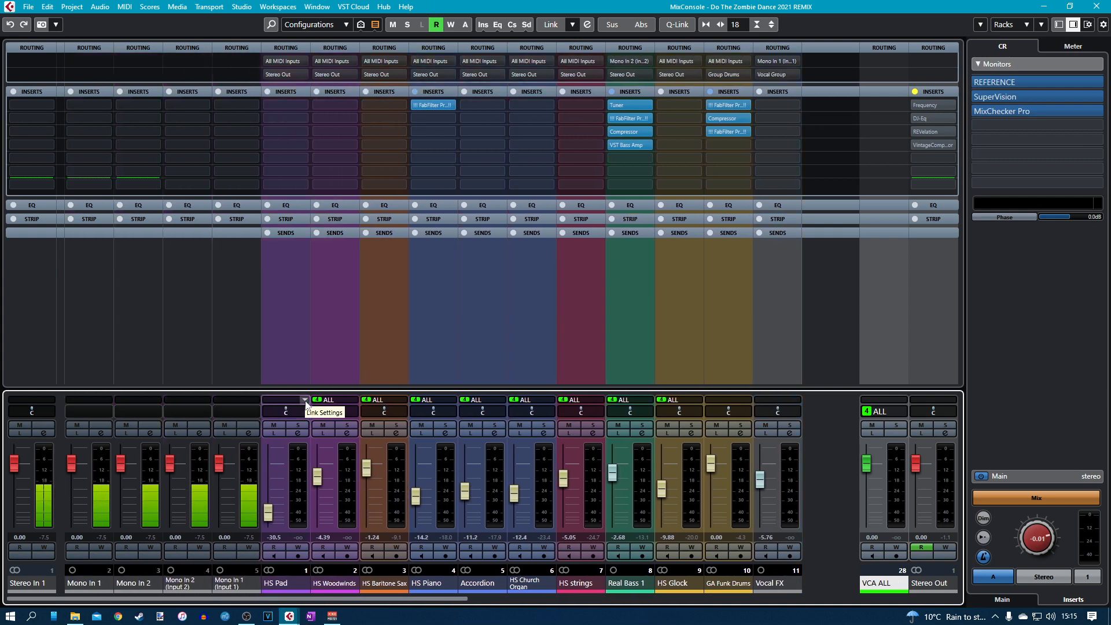
click(305, 403)
mouse_move(404, 408)
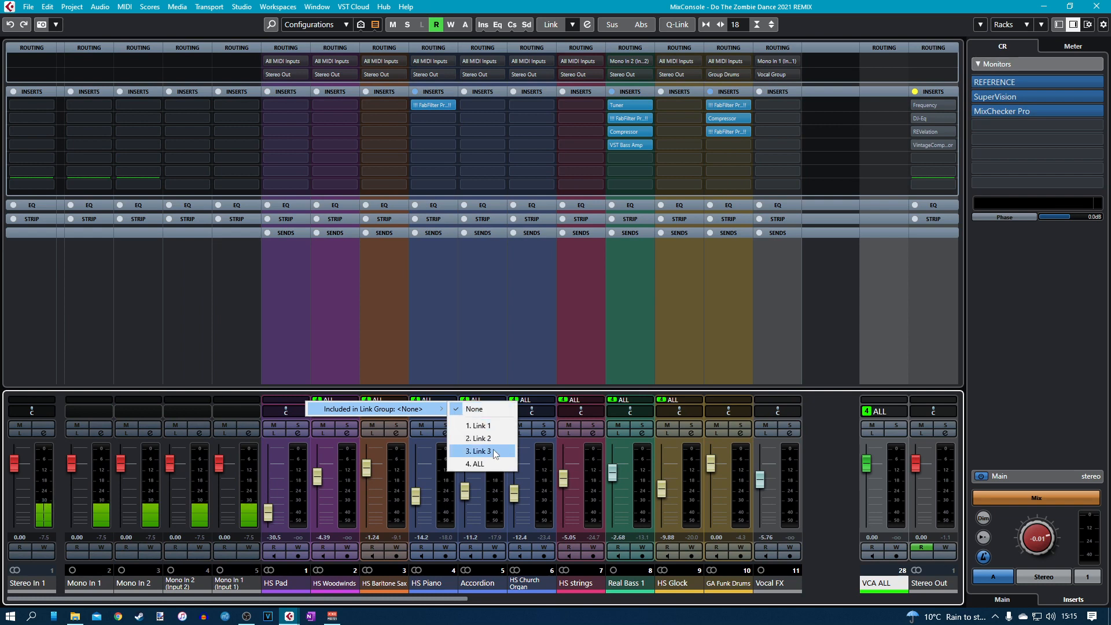
click(479, 464)
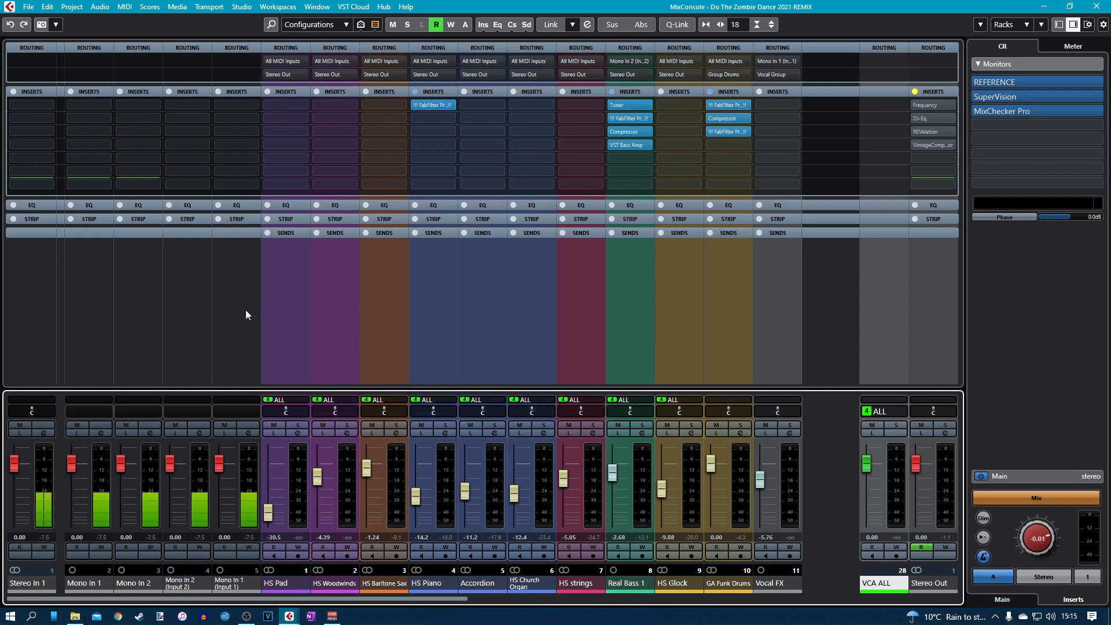
Expand the Sends rack, and test the VCA ALL fader by lowering it to about -1.07 and returning it to 0.00.
click(287, 235)
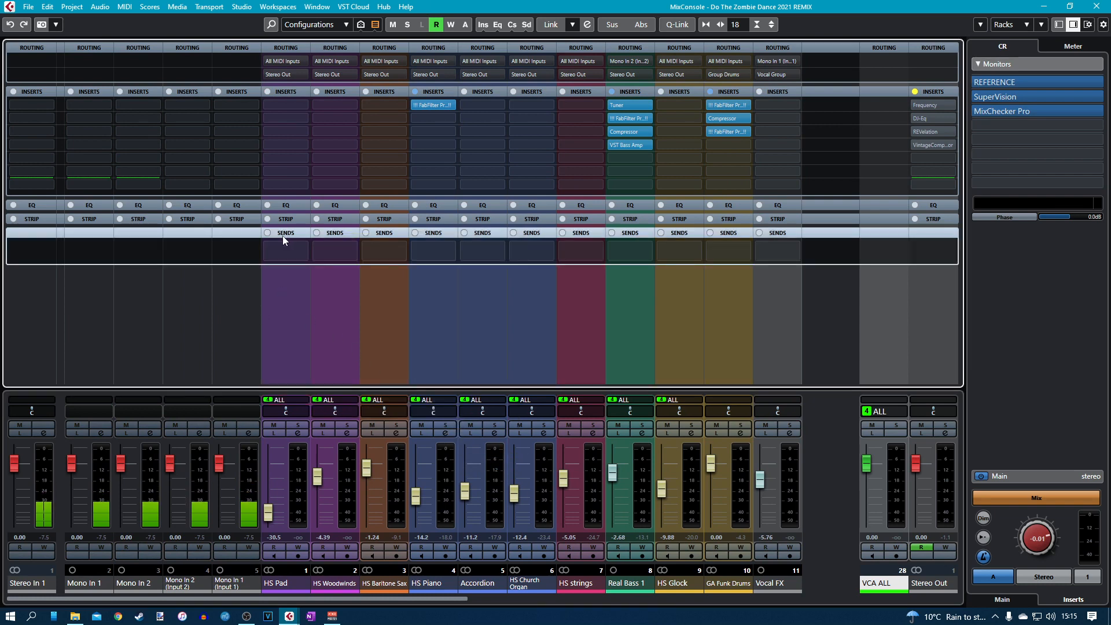
click(302, 334)
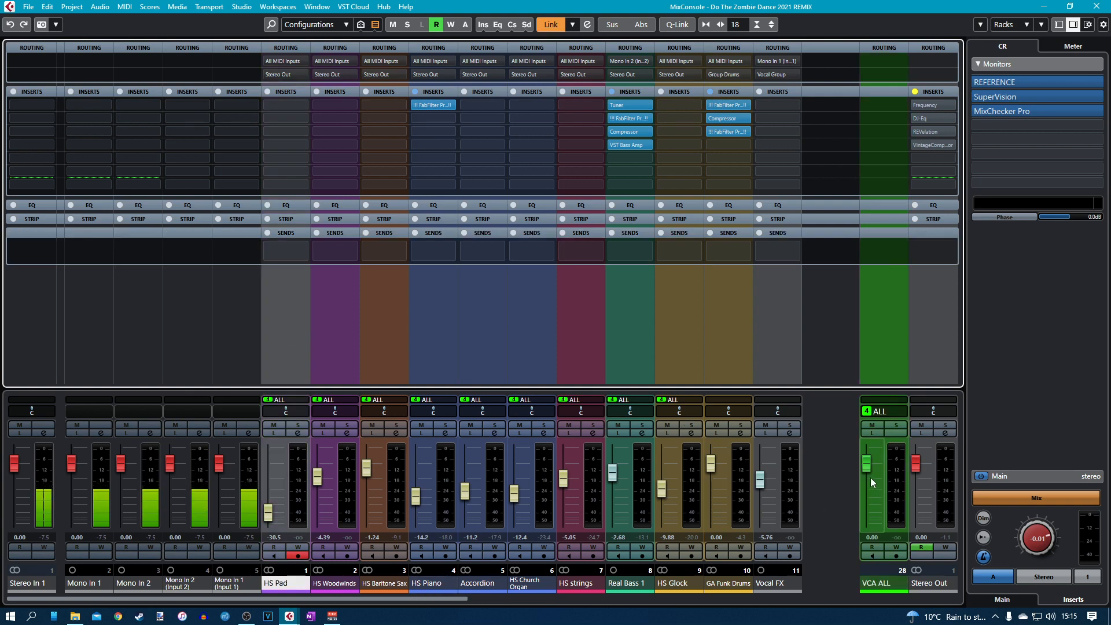
mouse_move(868, 473)
mouse_down()
mouse_move(867, 488)
mouse_move(868, 463)
mouse_up()
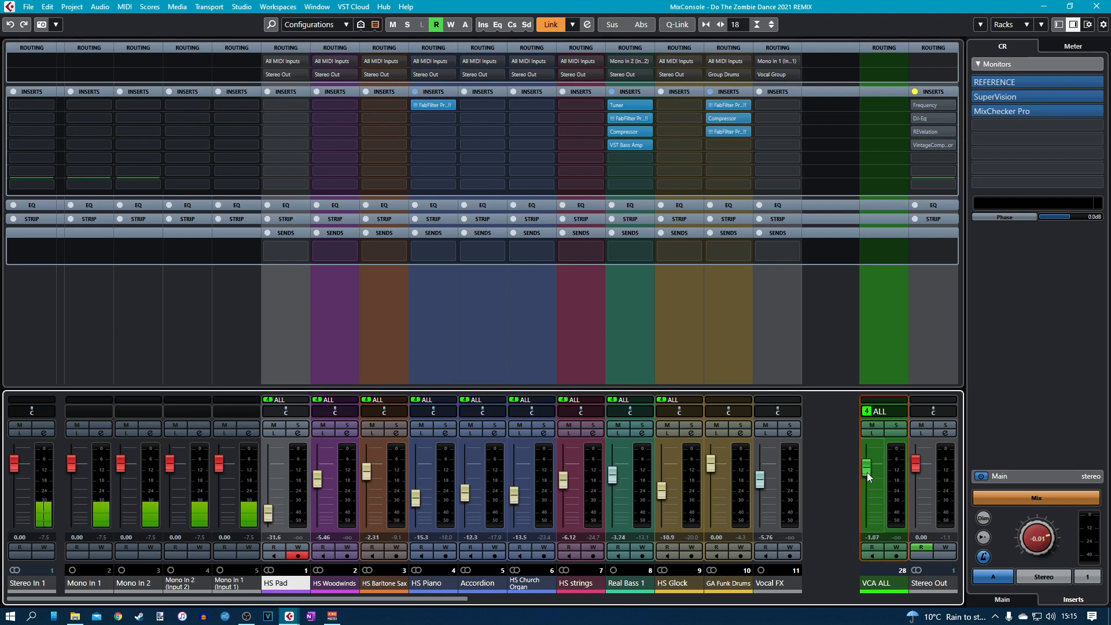
Lower the HS Pad, HS Woodwinds, HS Baritone Sax, HS Piano and Accordion faders to -∞.
drag(268, 511, 268, 544)
drag(317, 476, 318, 577)
drag(366, 467, 366, 549)
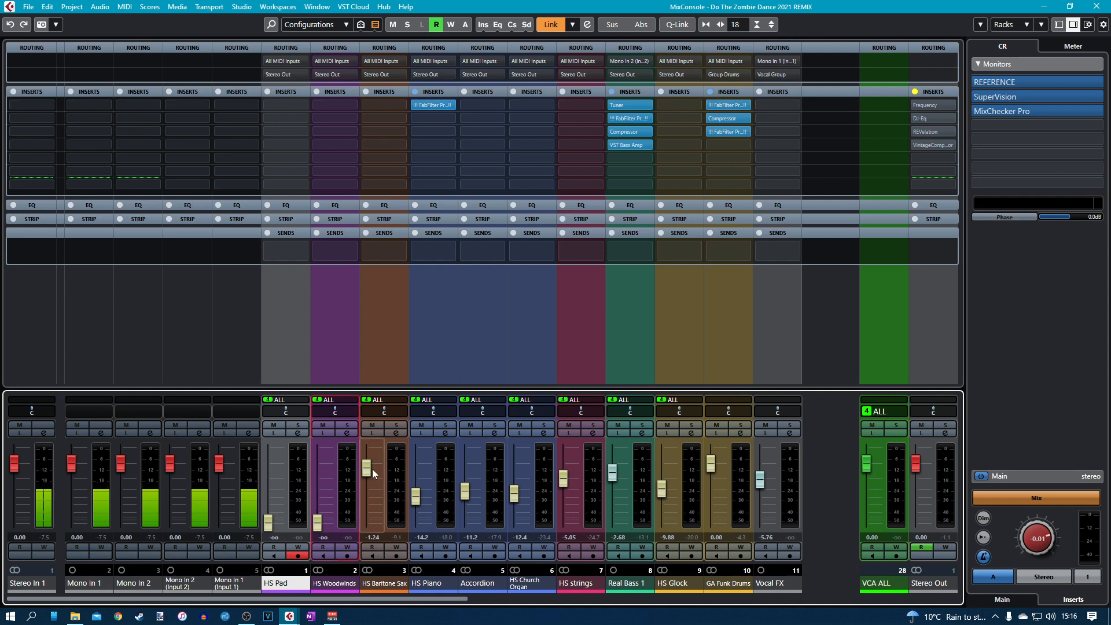
drag(415, 496, 415, 556)
click(466, 495)
drag(466, 496, 466, 550)
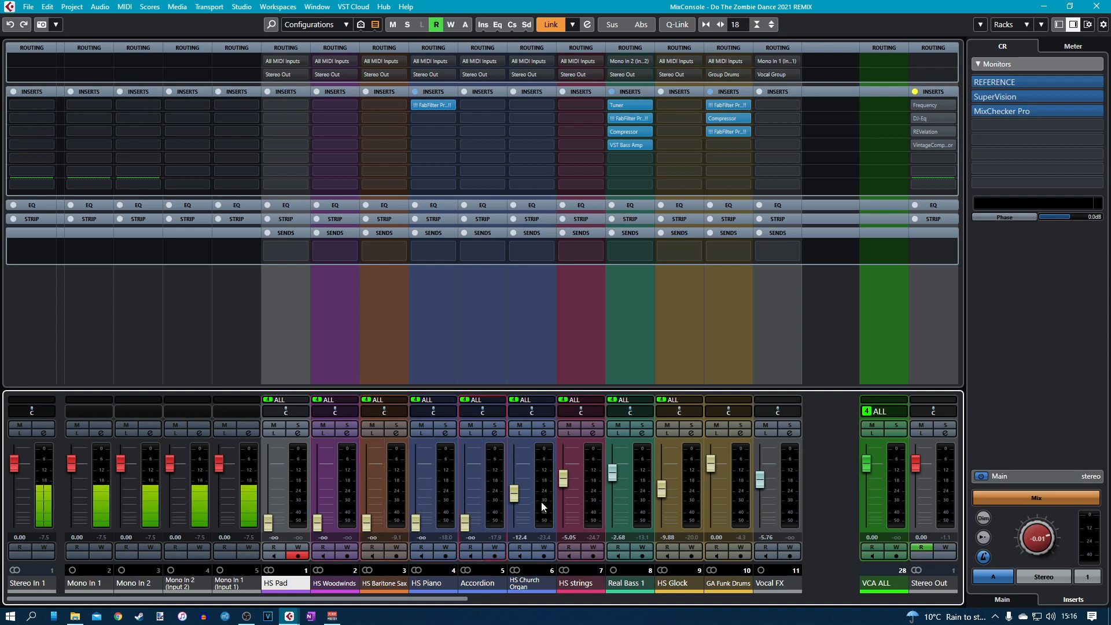
Lower the HS Church Organ, HS strings, Real Bass 1, HS Glock and GA Funk Drums faders to -∞.
drag(513, 494, 514, 555)
click(570, 481)
drag(570, 481, 565, 541)
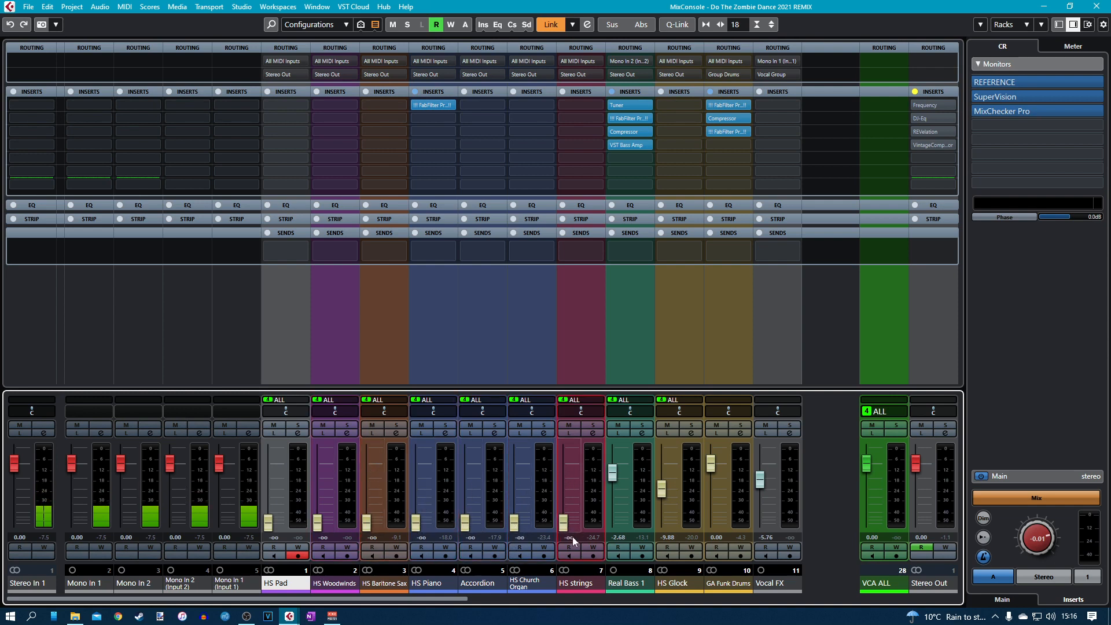
drag(612, 472, 613, 544)
click(665, 492)
drag(665, 493, 664, 546)
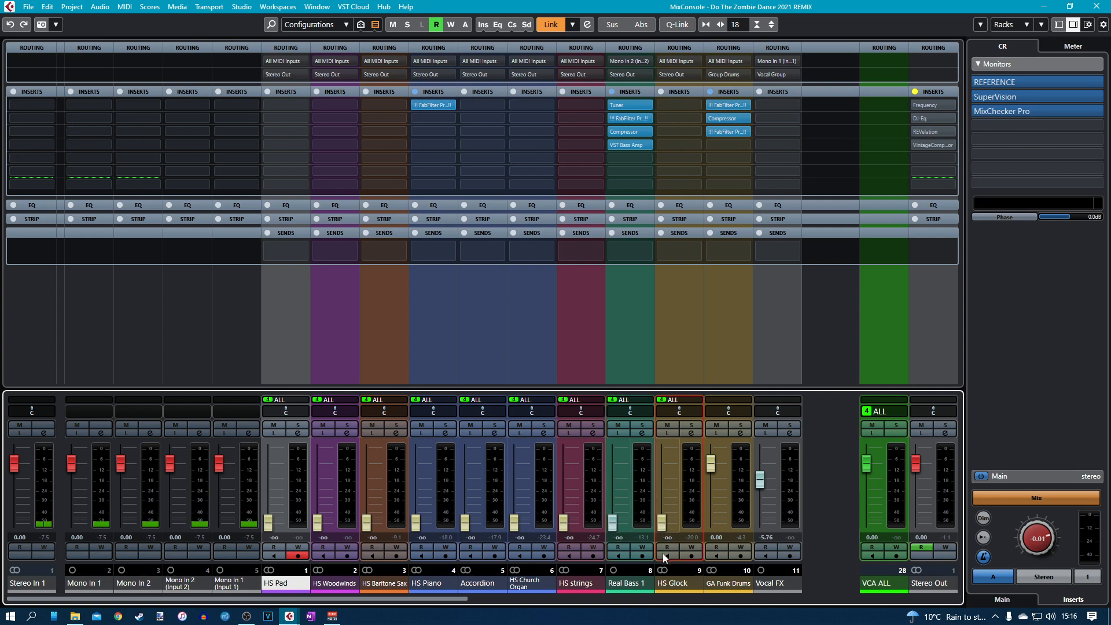
click(711, 469)
drag(711, 470, 712, 547)
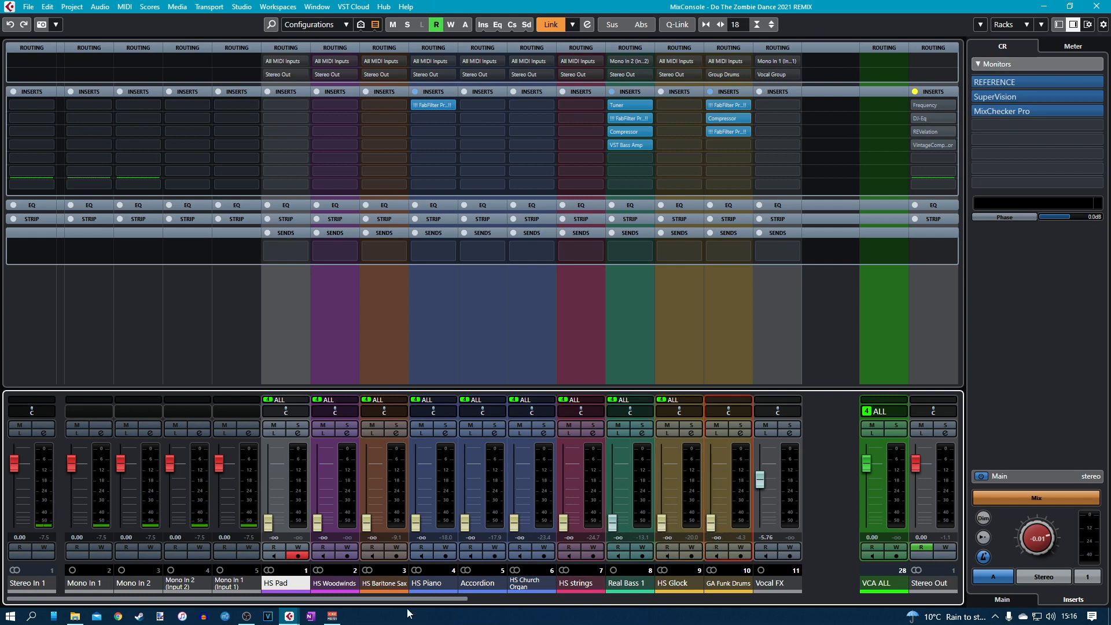
Lower the Vocal FX 2, Vocal Group, Ch Vox Group and Group Drums faders to -∞.
drag(429, 600, 717, 604)
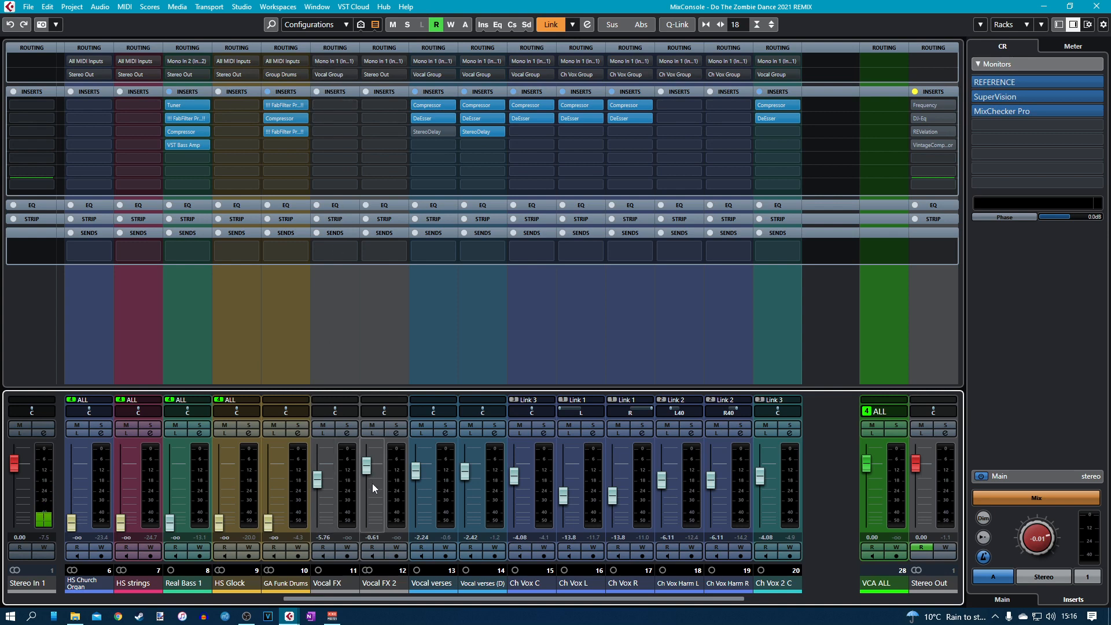
drag(367, 465, 367, 524)
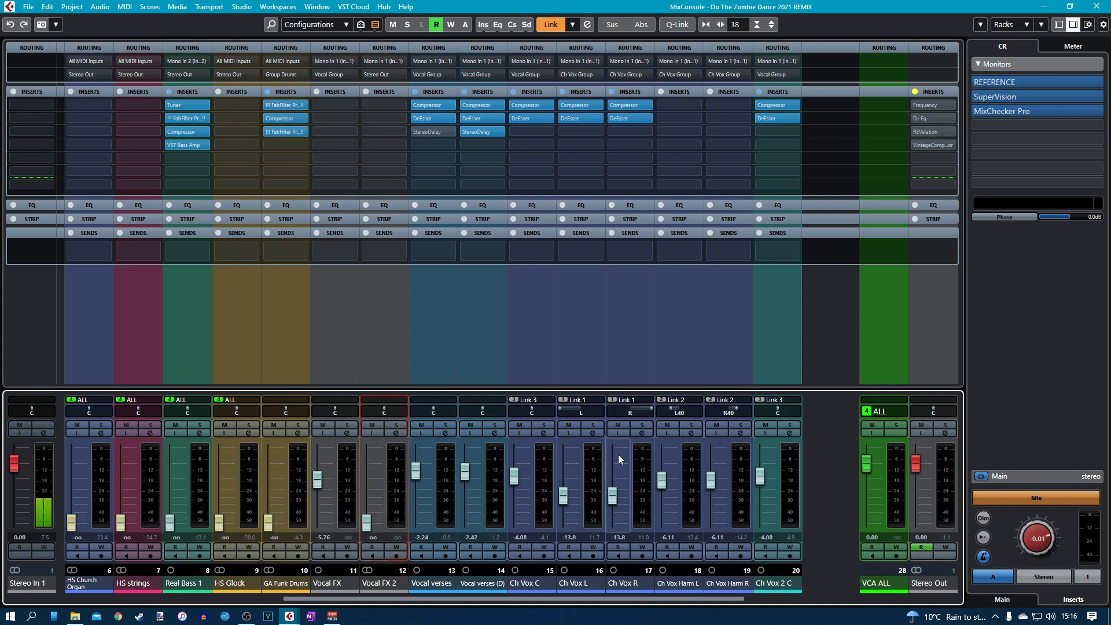
drag(729, 602, 920, 600)
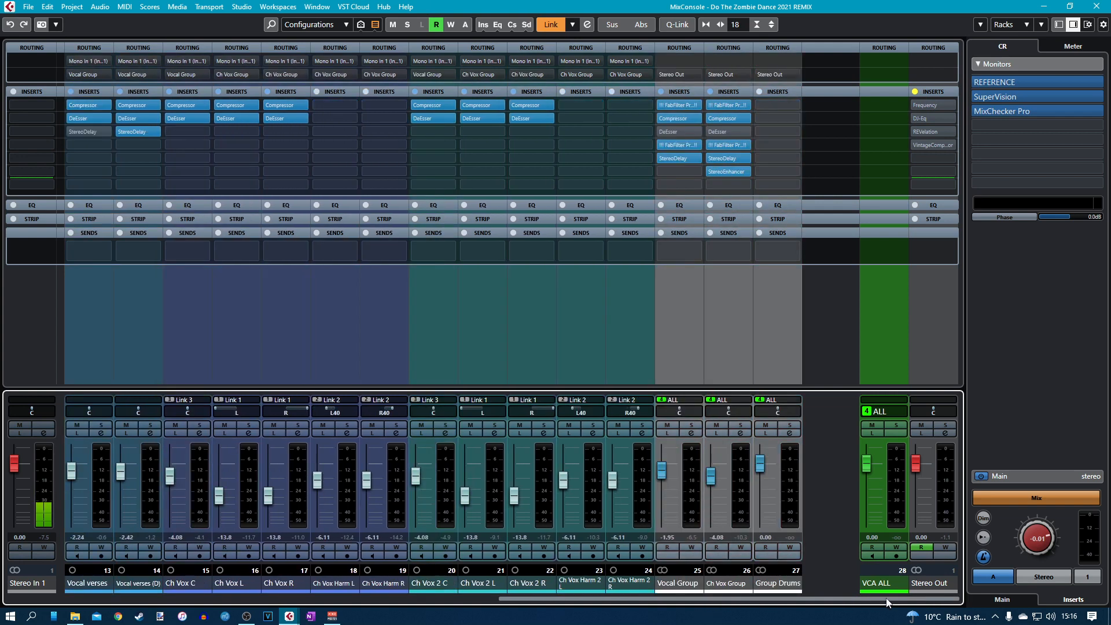
drag(711, 476, 711, 523)
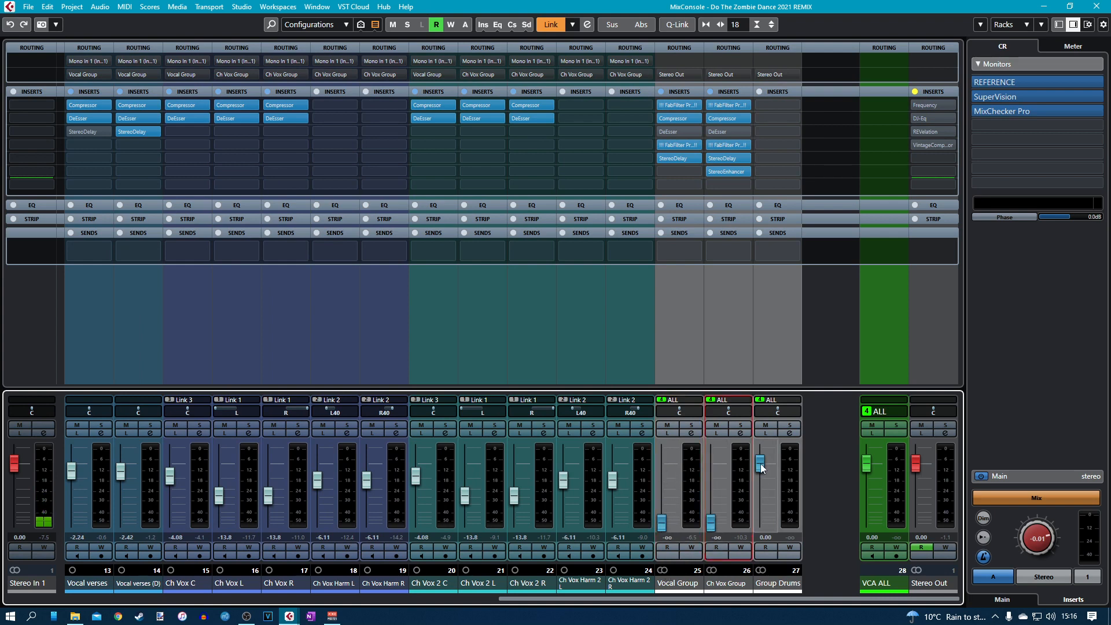
drag(761, 467, 756, 554)
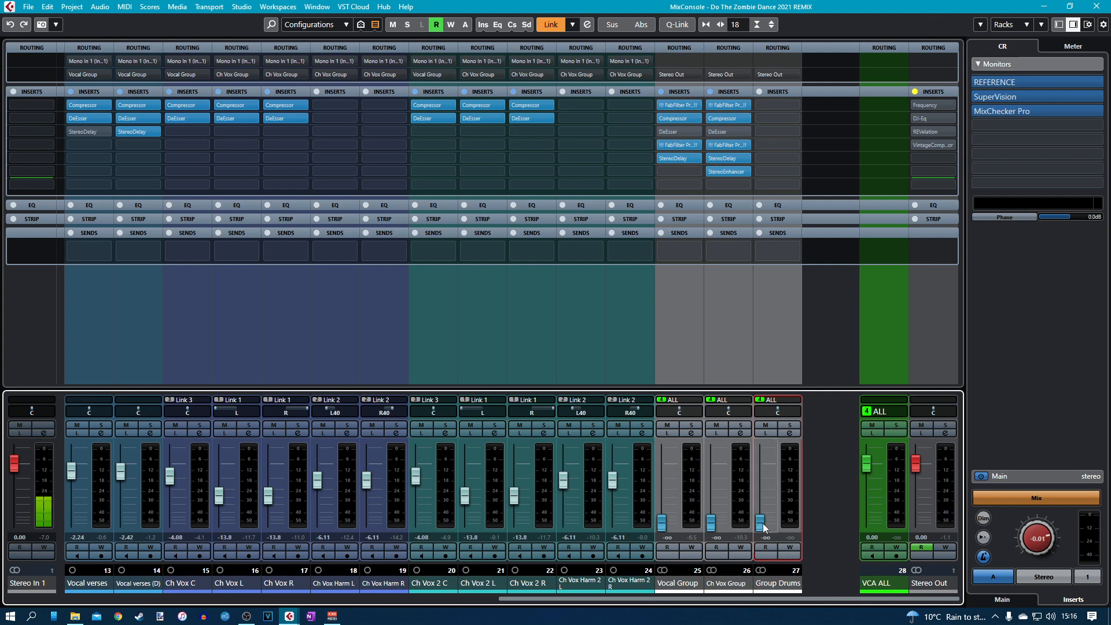
Reset the Group Drums and GA Funk Drums faders to 0.00.
drag(762, 526, 764, 469)
ctrl+click(763, 469)
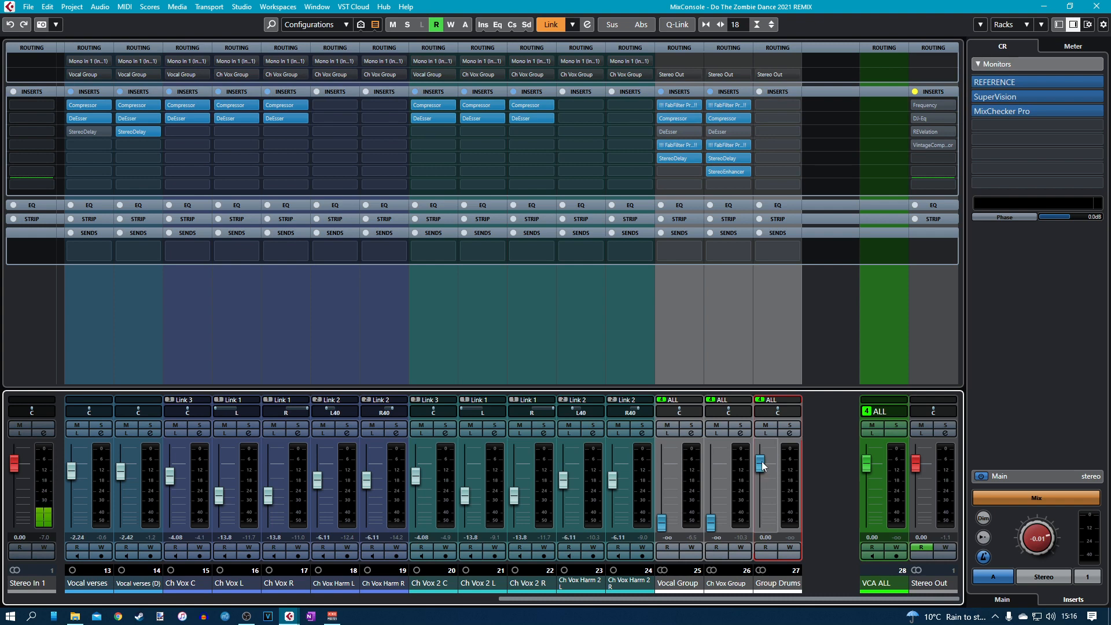
drag(758, 599, 411, 617)
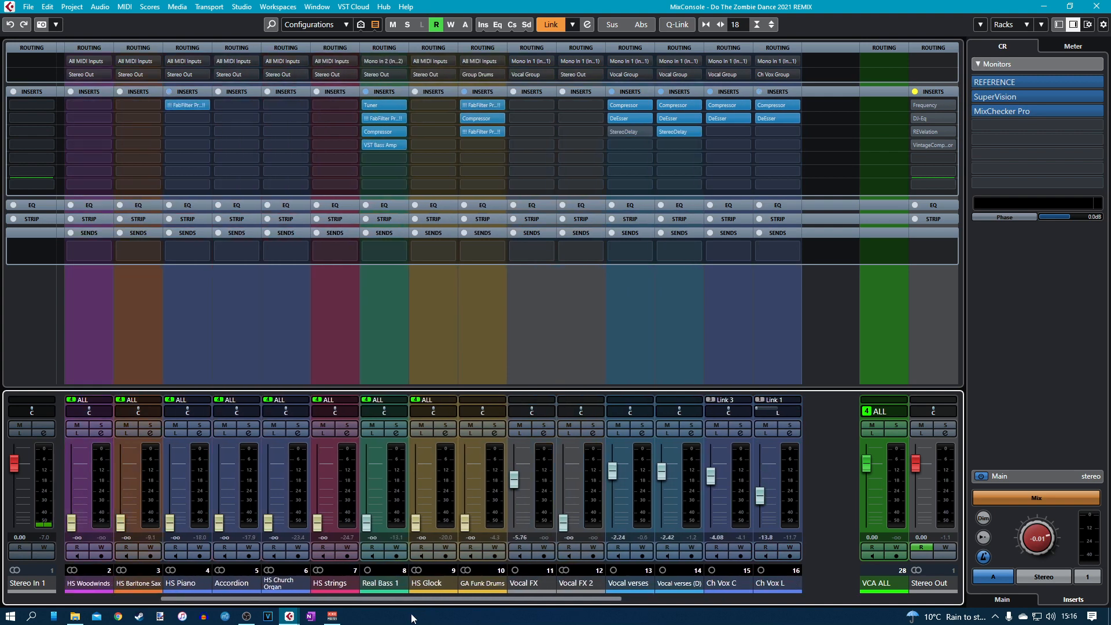
ctrl+click(463, 524)
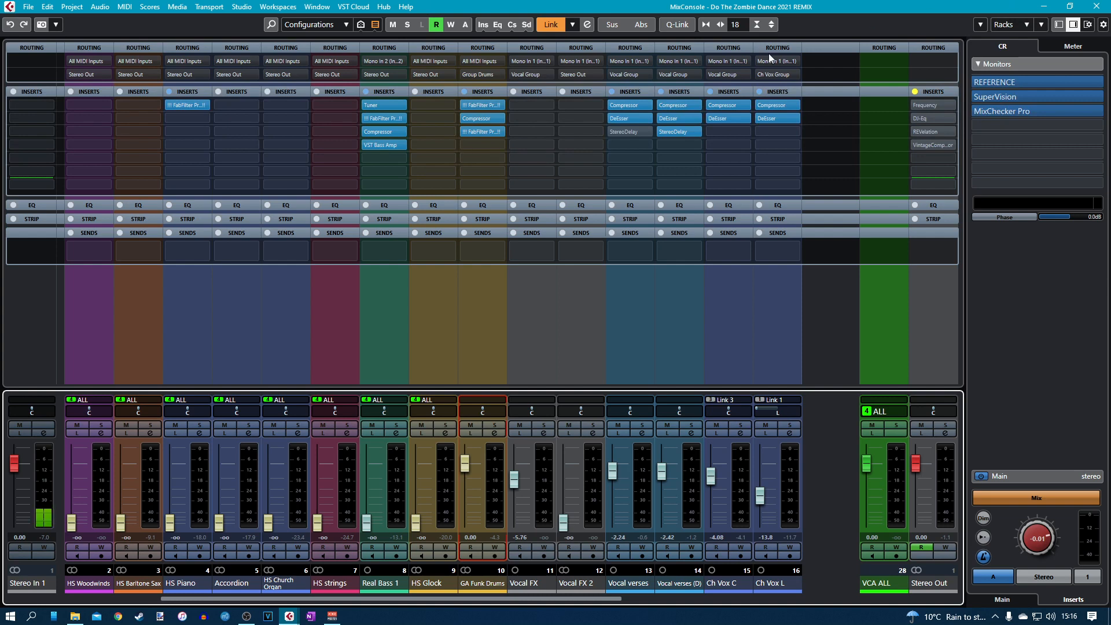
Remove the two FabFilter inserts and the Compressor from the GA Funk Drums channel.
click(489, 106)
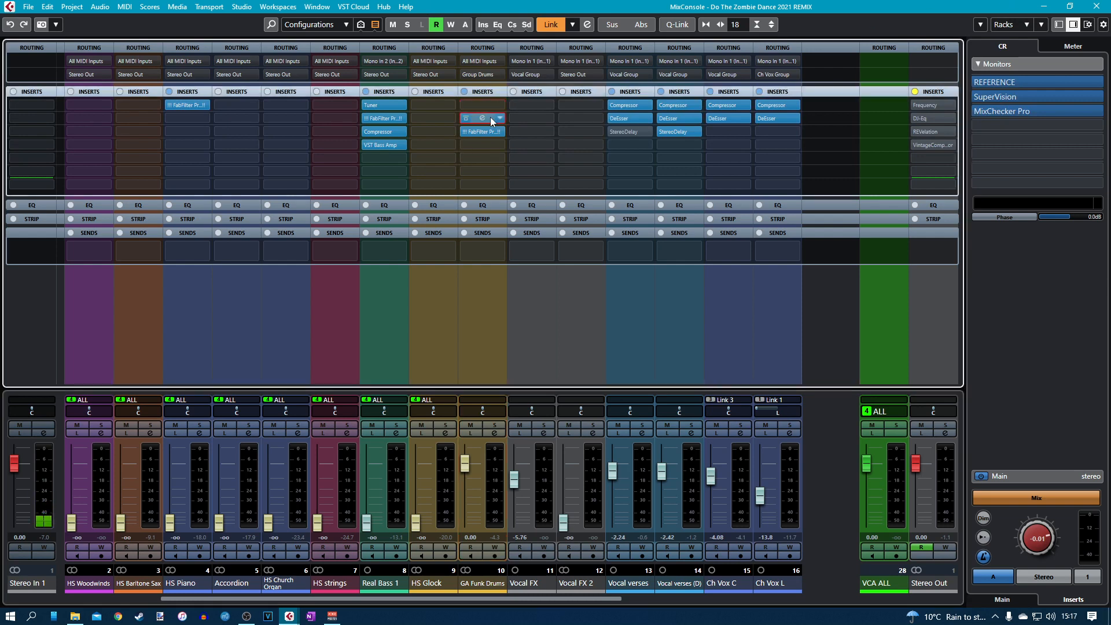
drag(491, 117, 490, 130)
alt+click(489, 131)
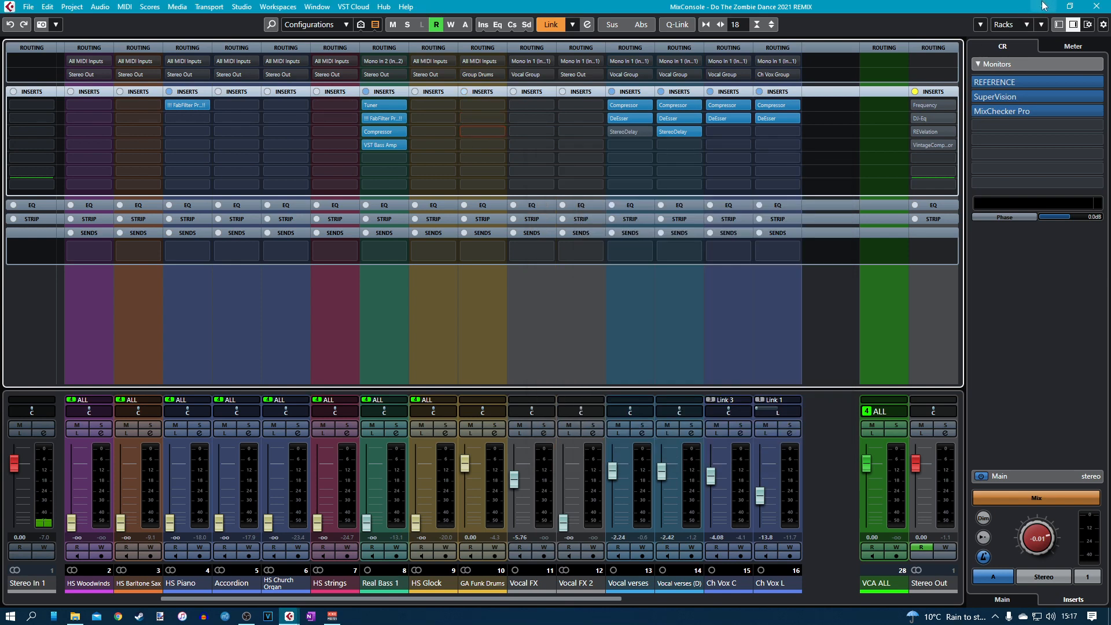
Close the MixConsole window, show the mixer and its toolbar in the project window's lower zone, and hide that zone again.
double_click(830, 6)
click(1018, 99)
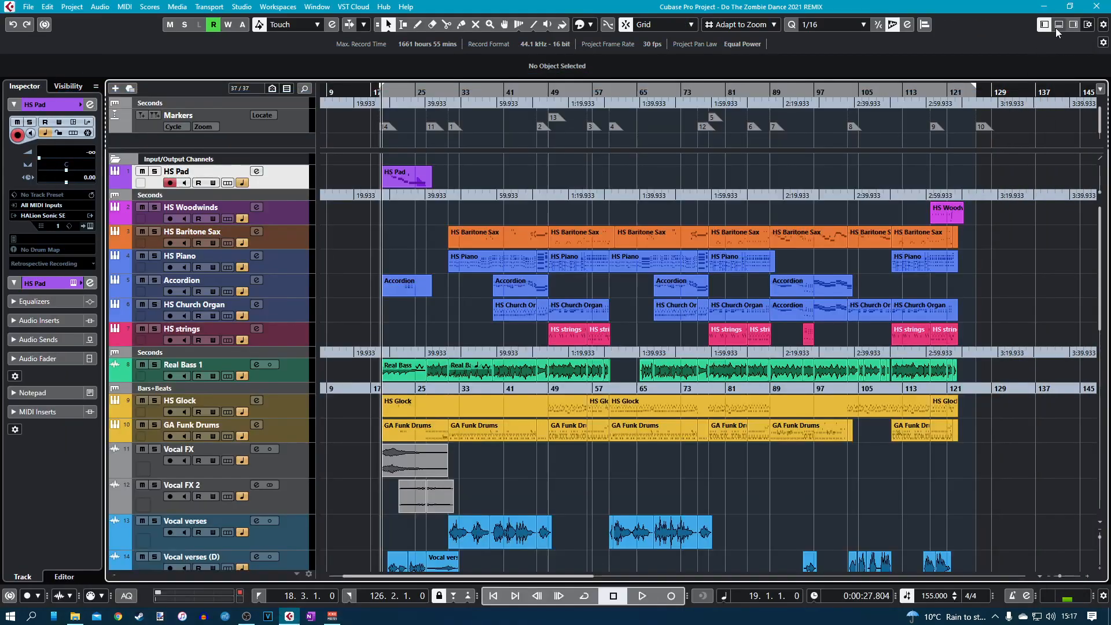
click(1057, 25)
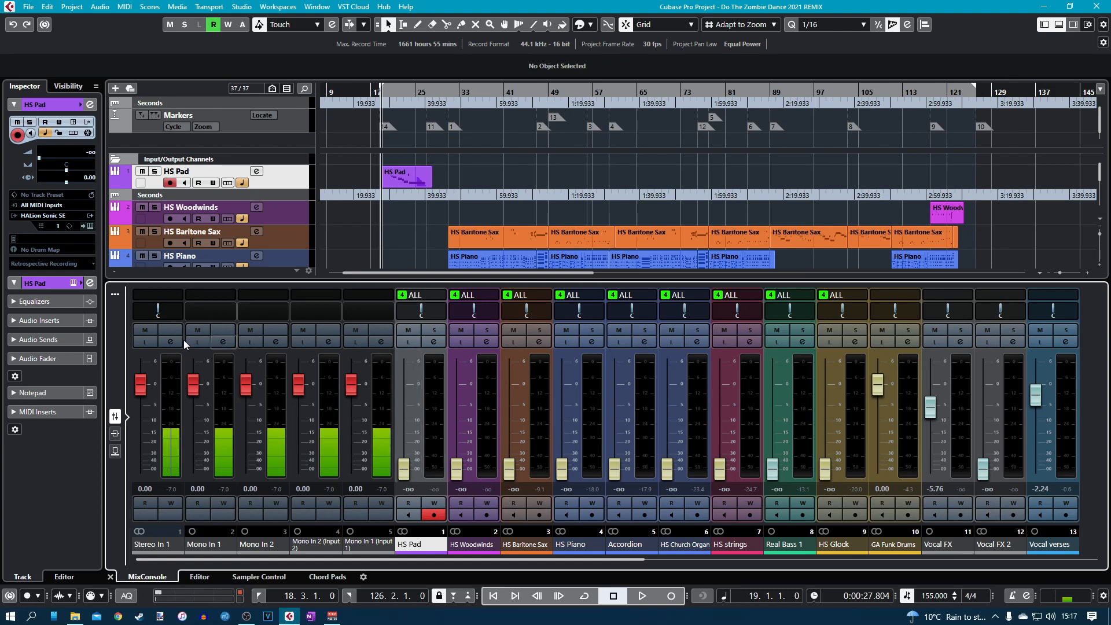
click(115, 294)
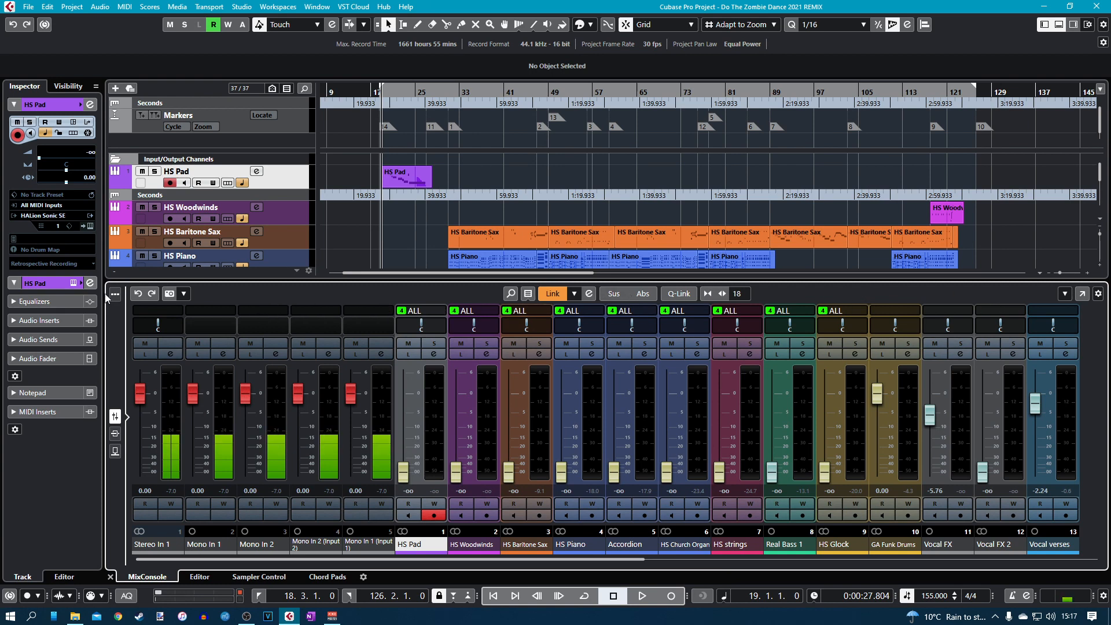
click(1062, 27)
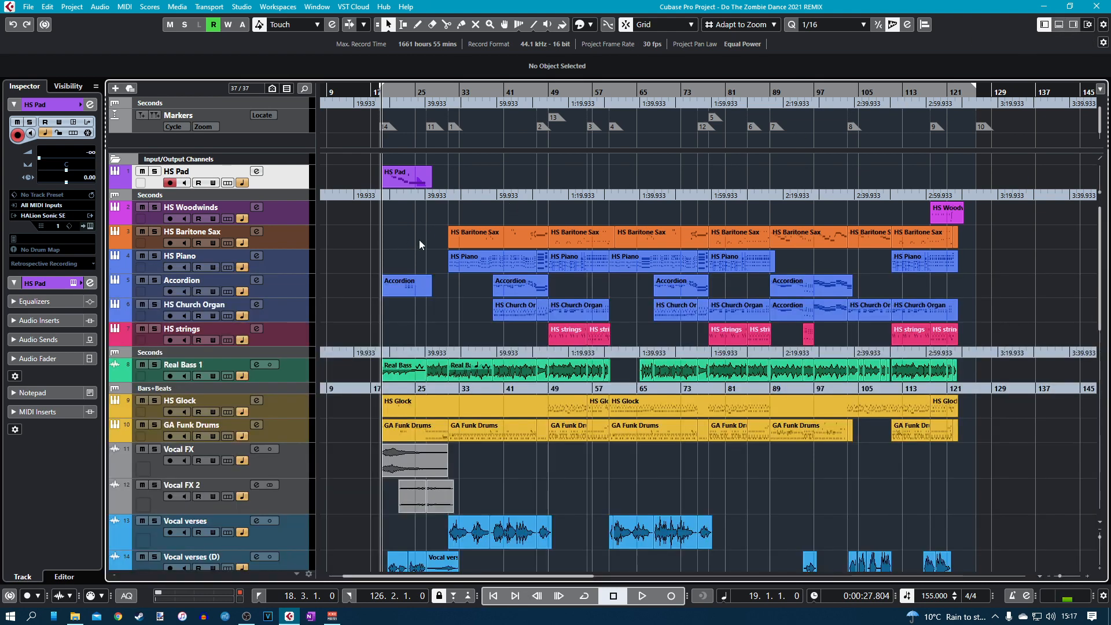
Reopen the MixConsole as a separate window, maximize it, and return to the project window.
key(F3)
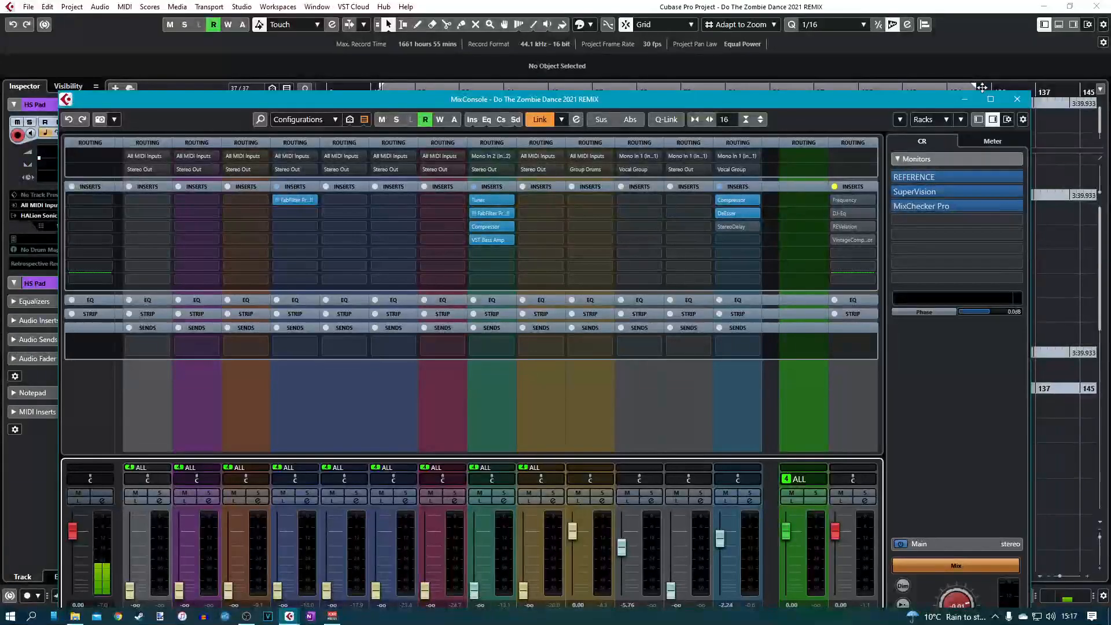
double_click(848, 101)
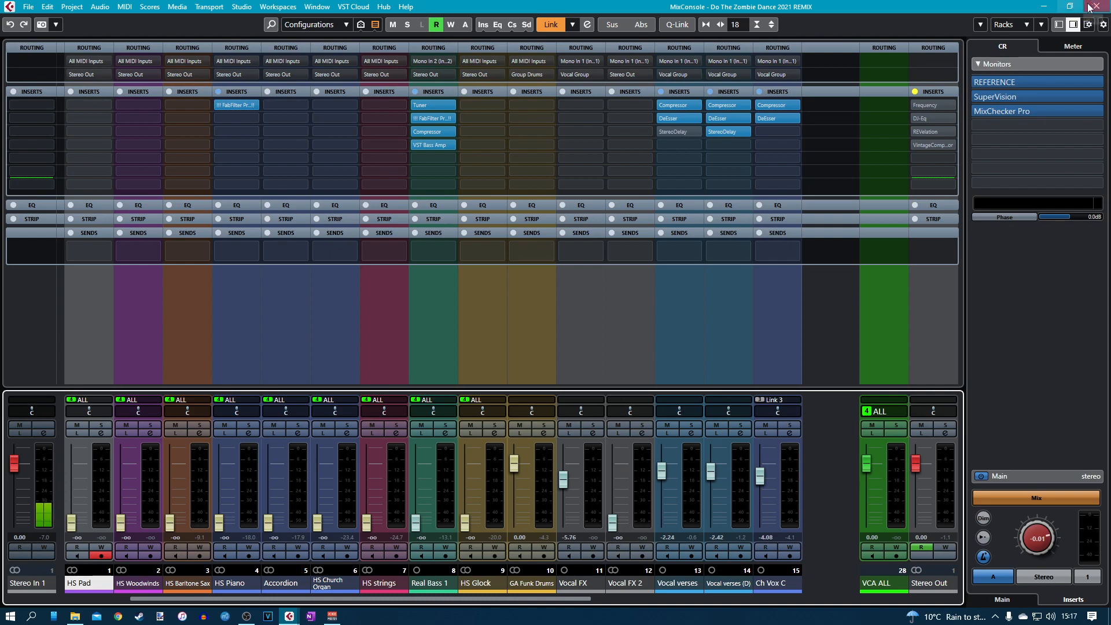
click(1069, 7)
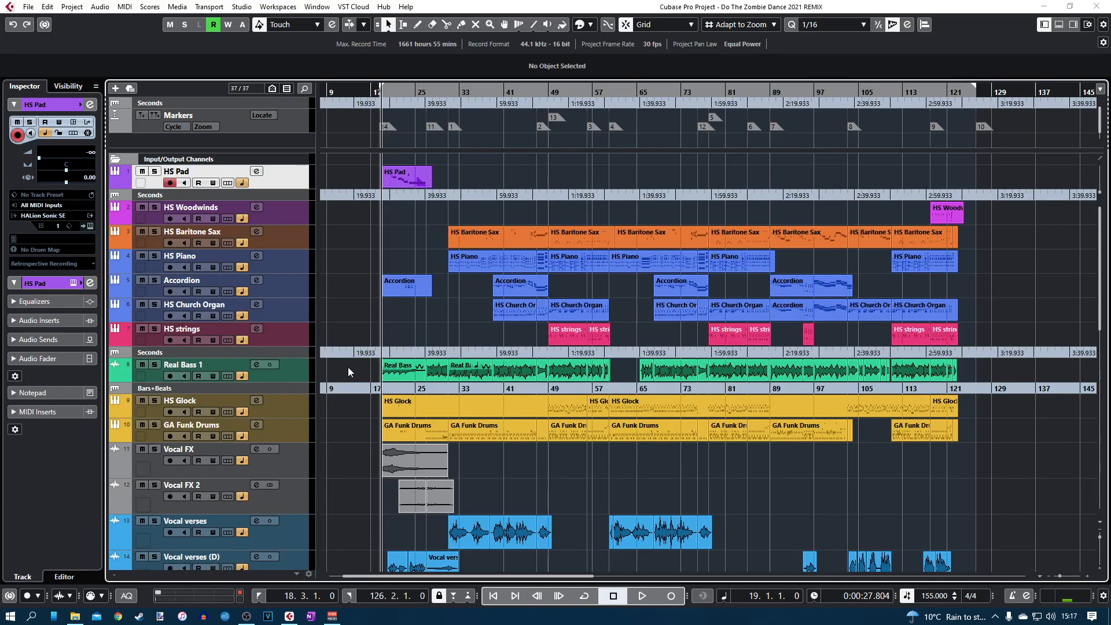
Solo the GA Funk Drums track and play the song while checking the drum level in the MixConsole, ending with playback stopped.
click(110, 436)
click(155, 425)
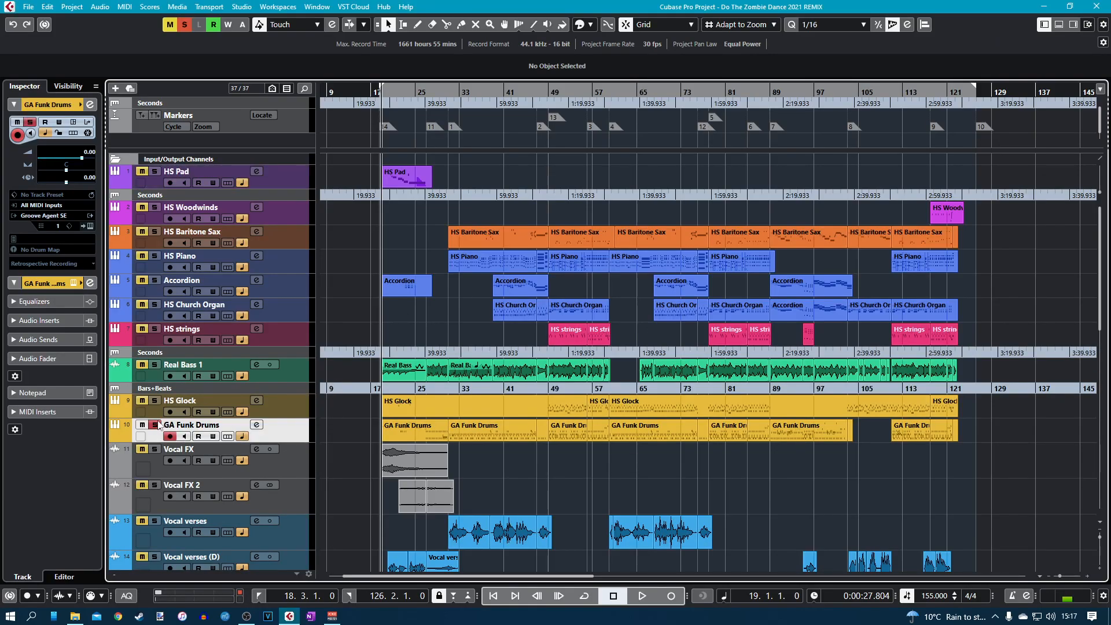
key(F3)
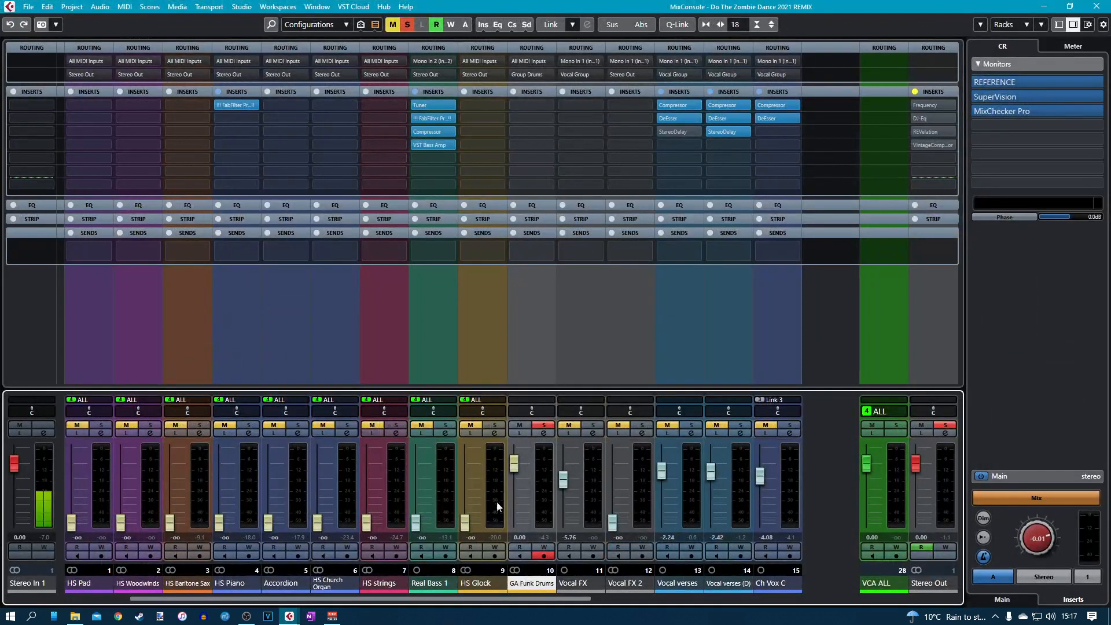
key(space)
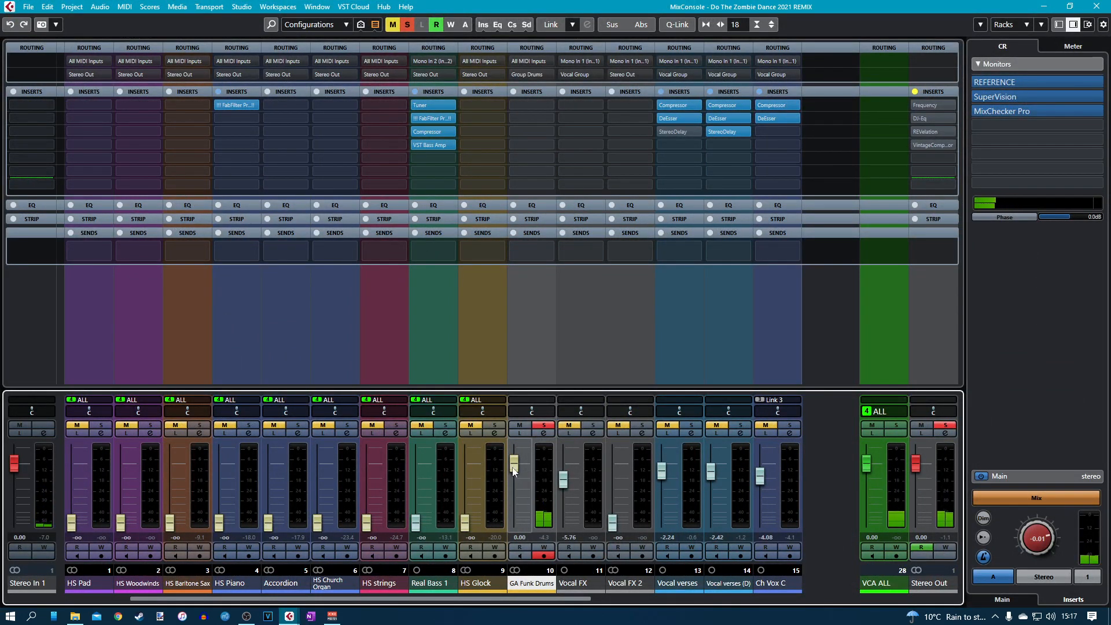
drag(513, 469, 513, 456)
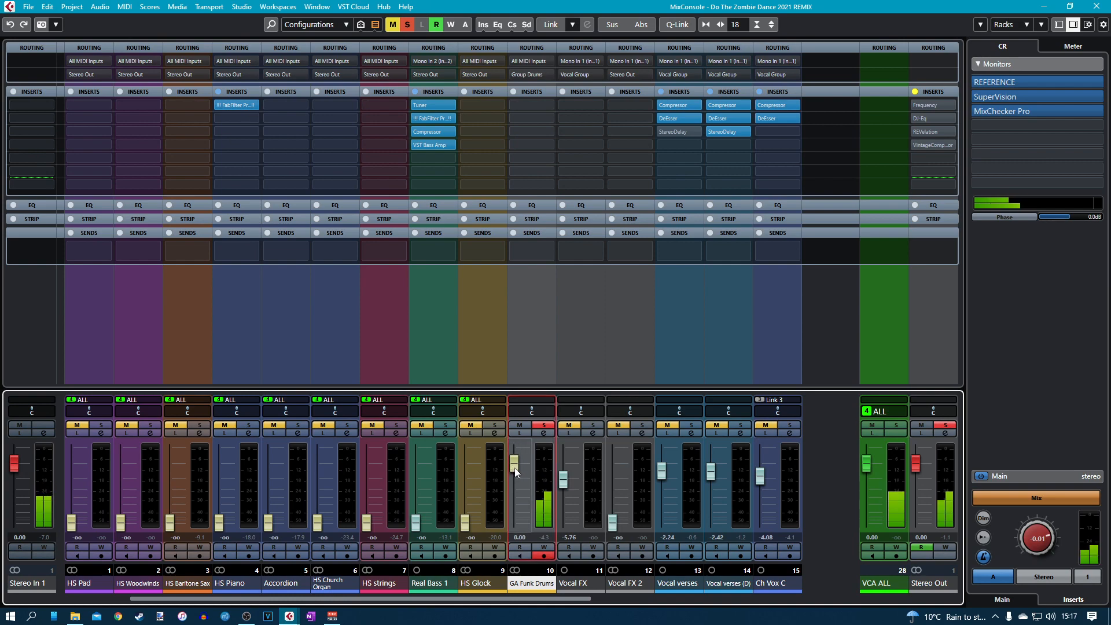
key(F3)
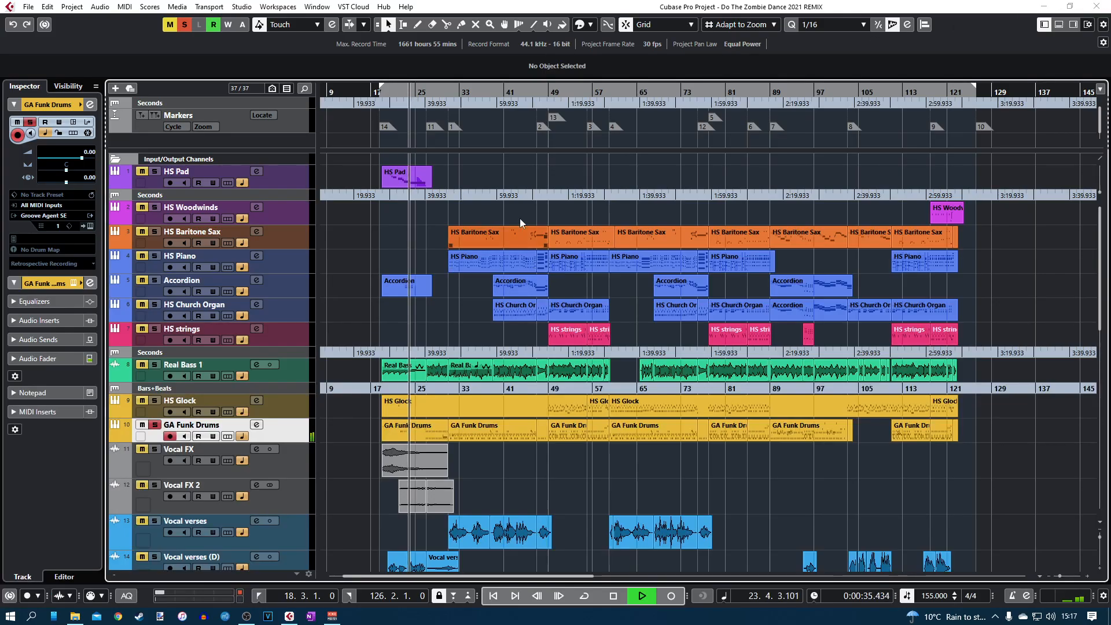
key(KP_1)
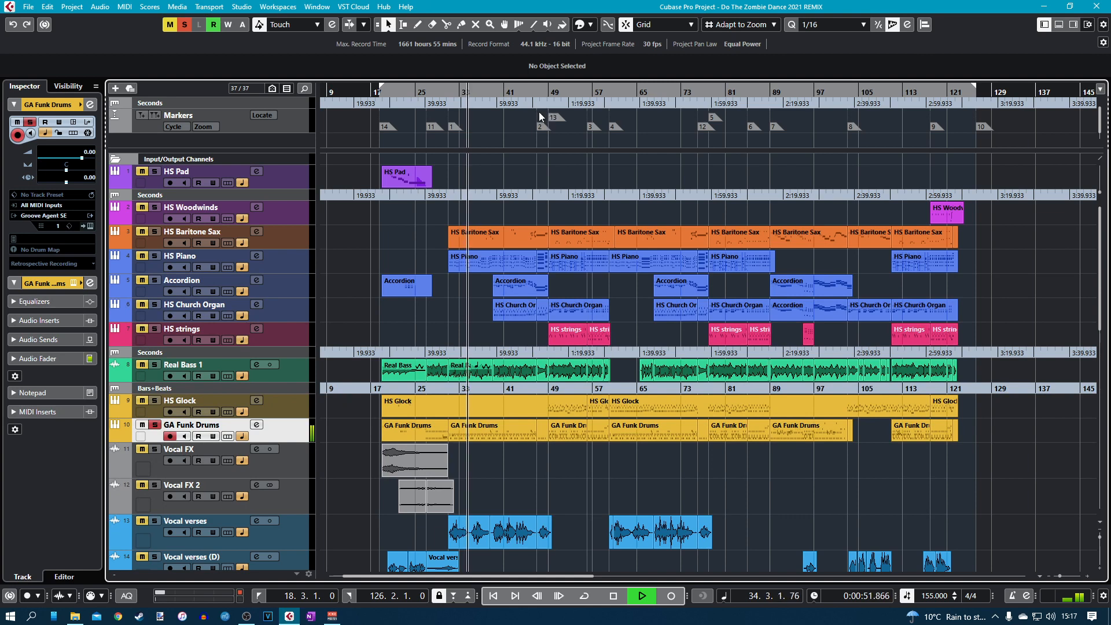
key(space)
Set the left locator to bar 49 and the right locator to bar 56, and activate cycle for that range.
drag(382, 86, 550, 110)
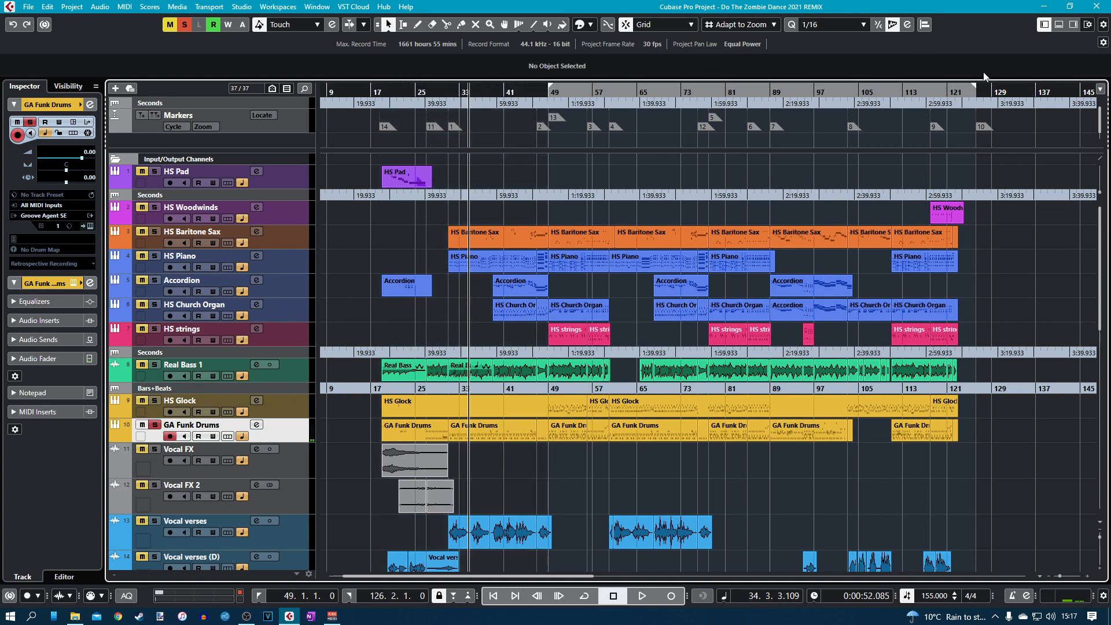
drag(974, 87, 585, 126)
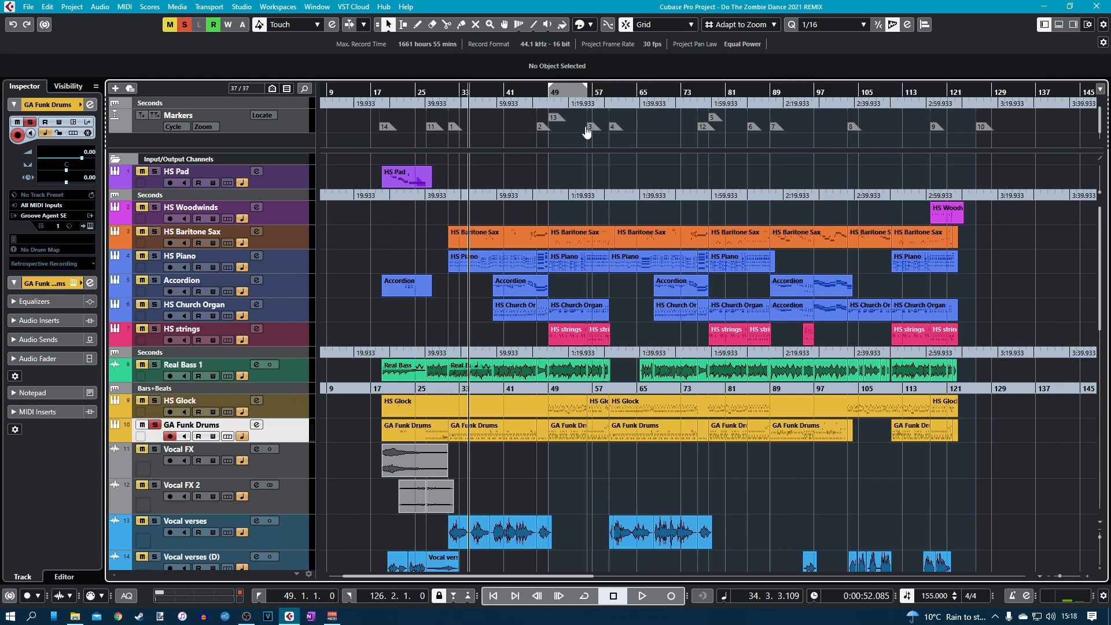
scroll(567, 245, up, 3)
scroll(567, 245, up, 2)
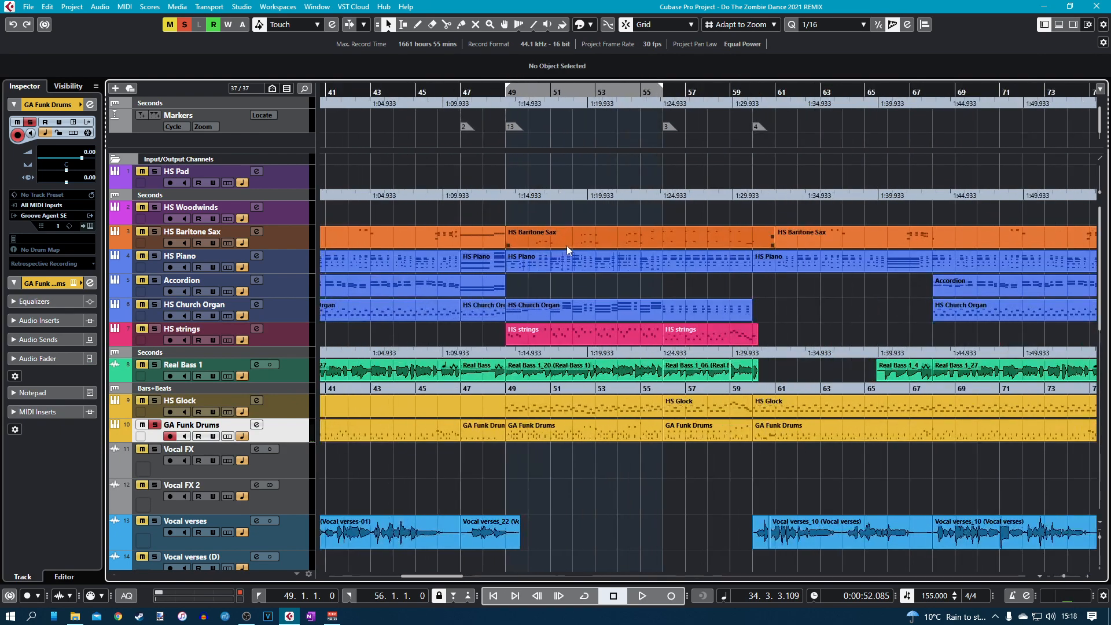
click(572, 90)
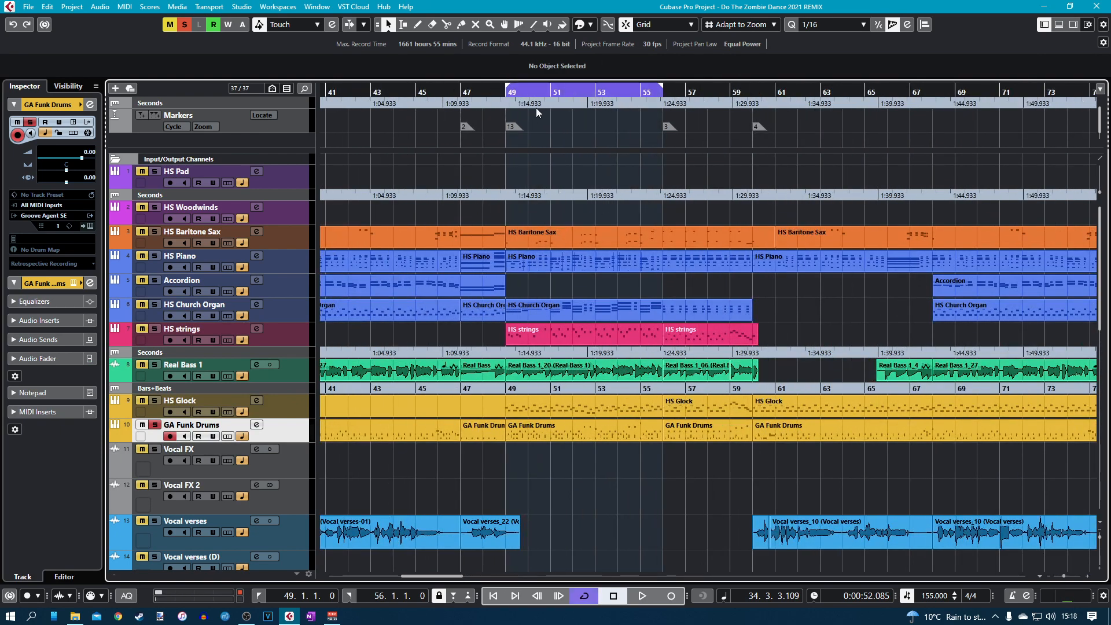
Play the soloed drums while checking their level in the MixConsole, and stop playback back in the project window.
key(F3)
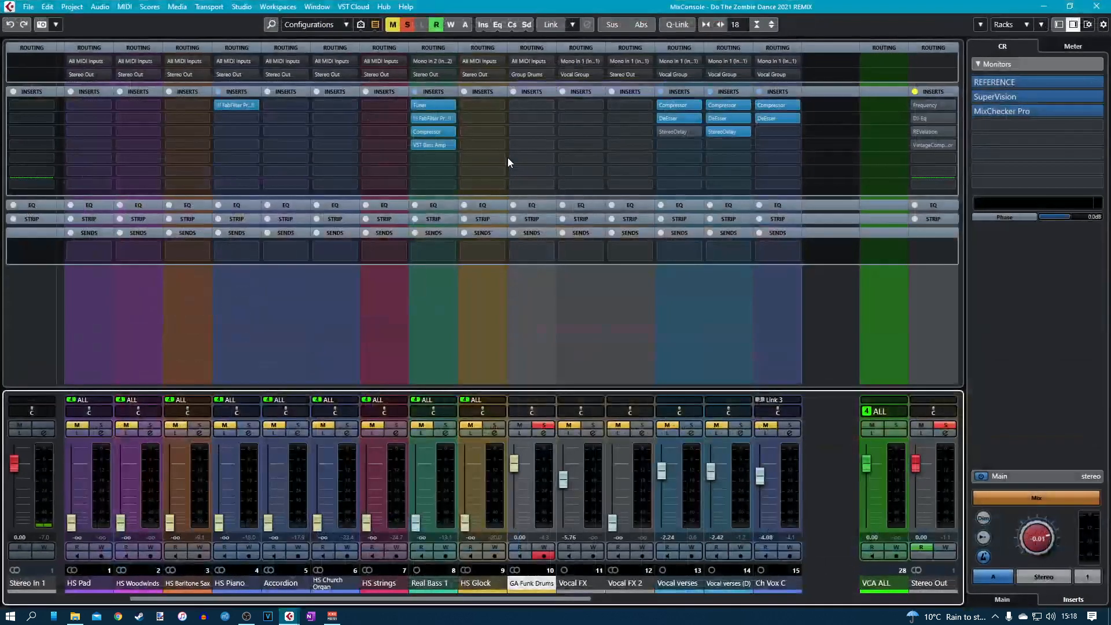
key(space)
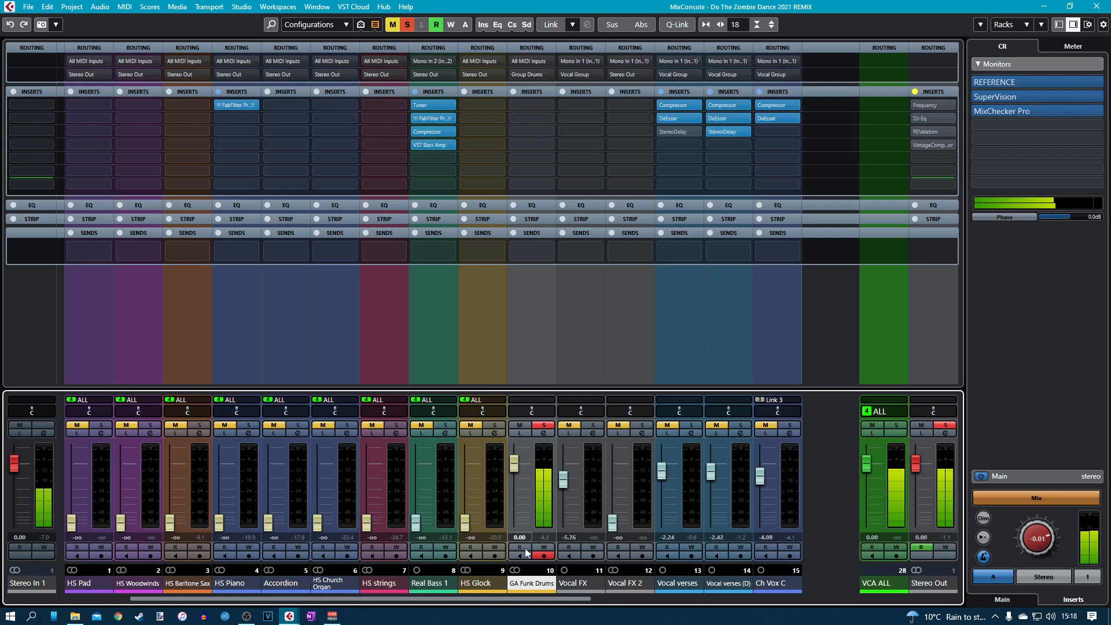
scroll(547, 599, right, 1)
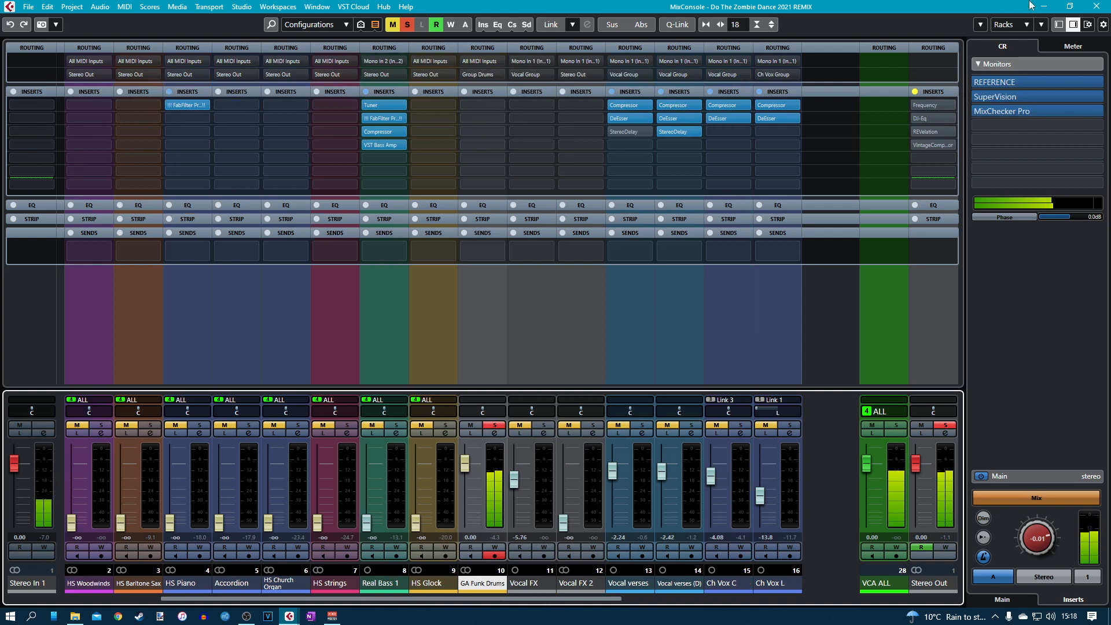
click(1095, 5)
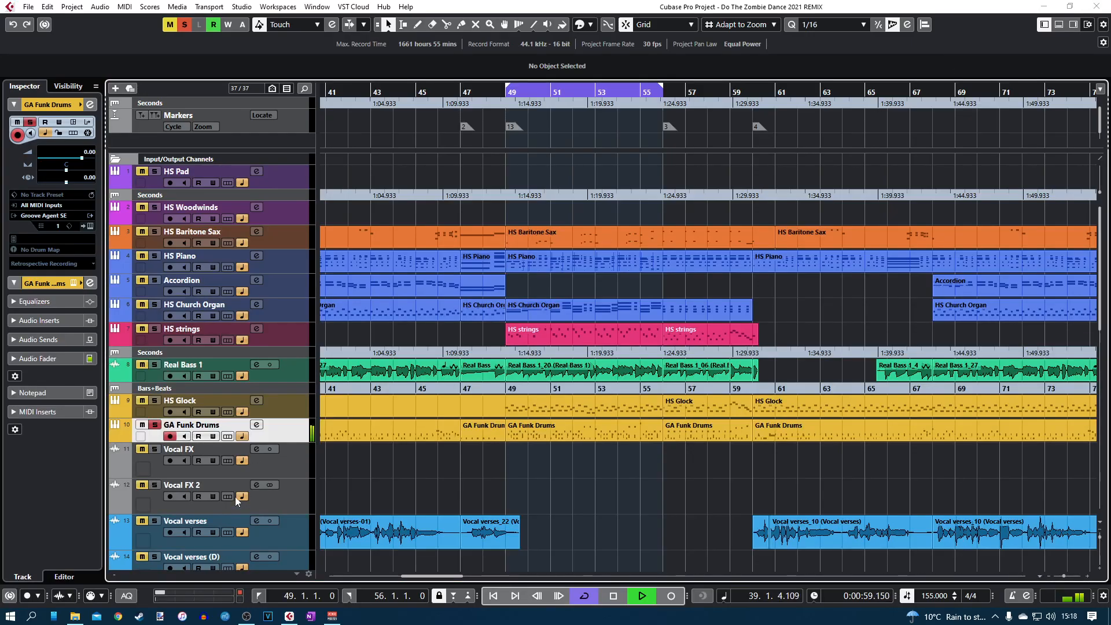
key(space)
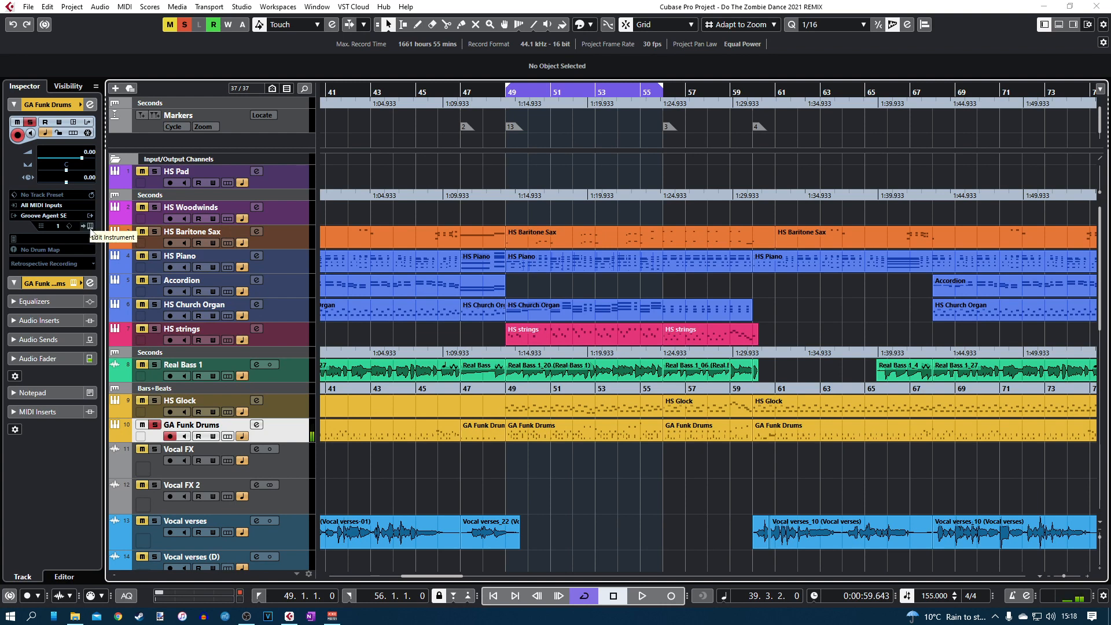
Open the Groove Agent SE instrument of GA Funk Drums and route Kick to Master and Snare to Out 2.
click(91, 226)
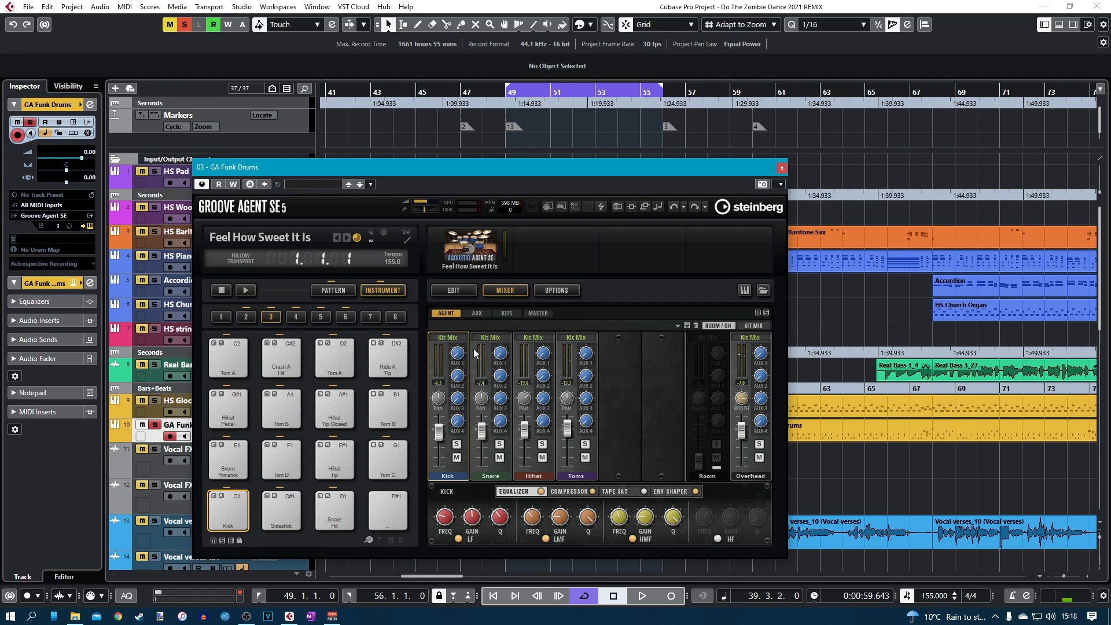
click(447, 337)
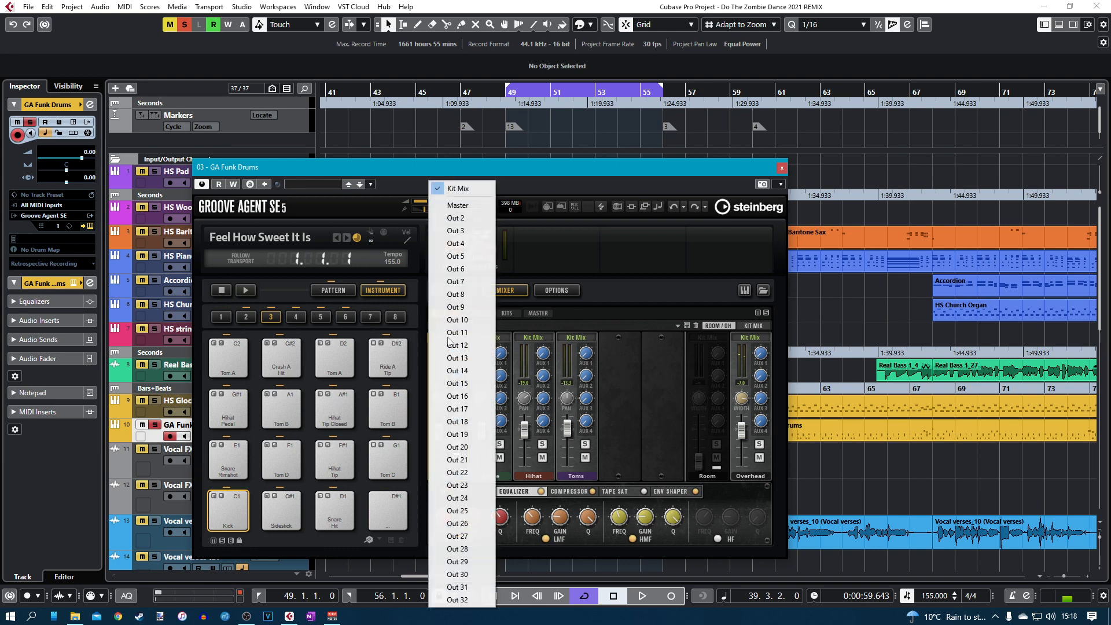
click(466, 206)
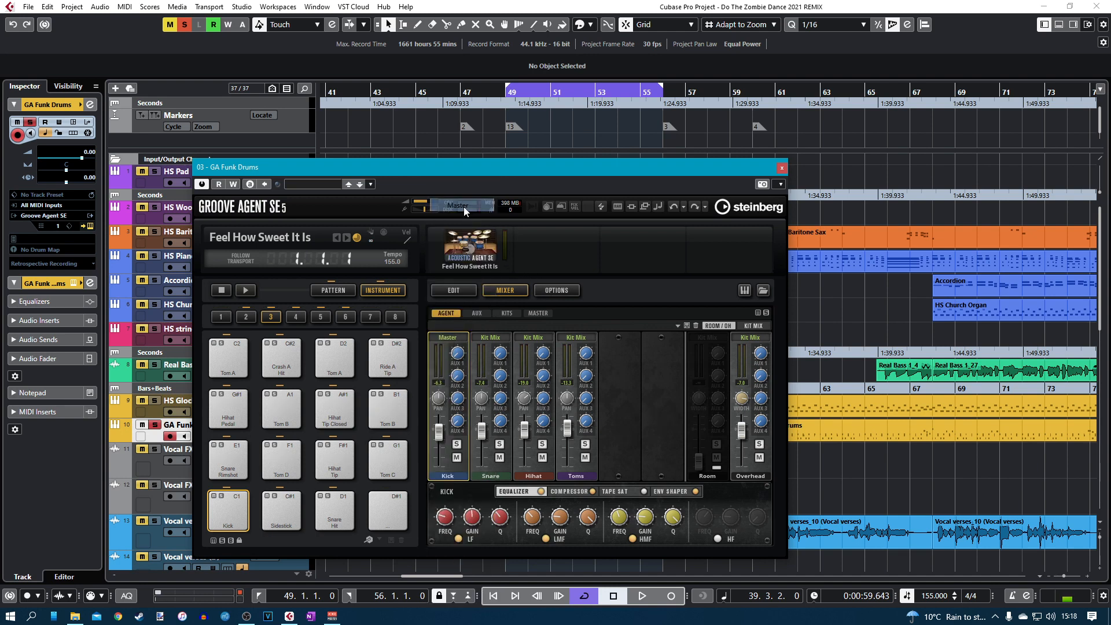
click(490, 337)
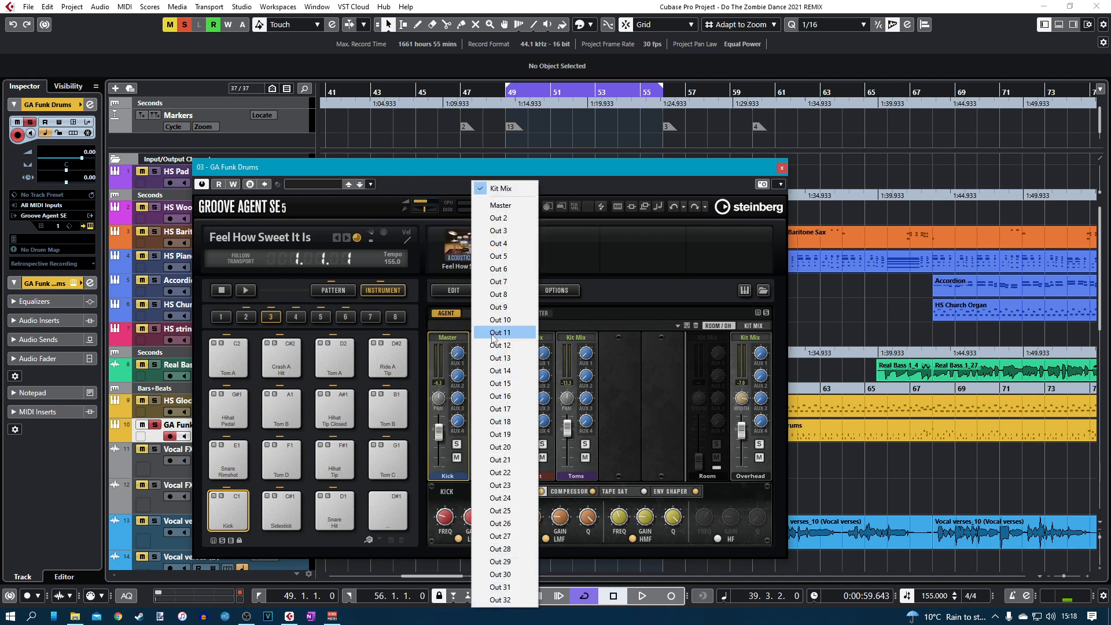
click(503, 218)
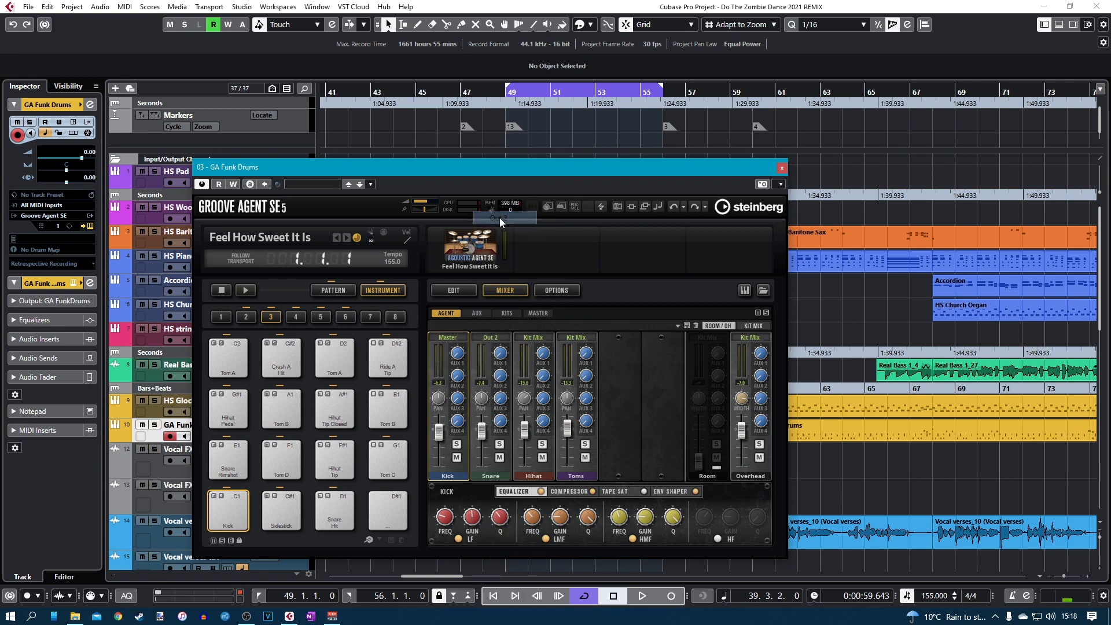
Route the Groove Agent Hihat to Out 3, Toms to Out 4 and Overhead to Out 5.
click(534, 336)
click(550, 235)
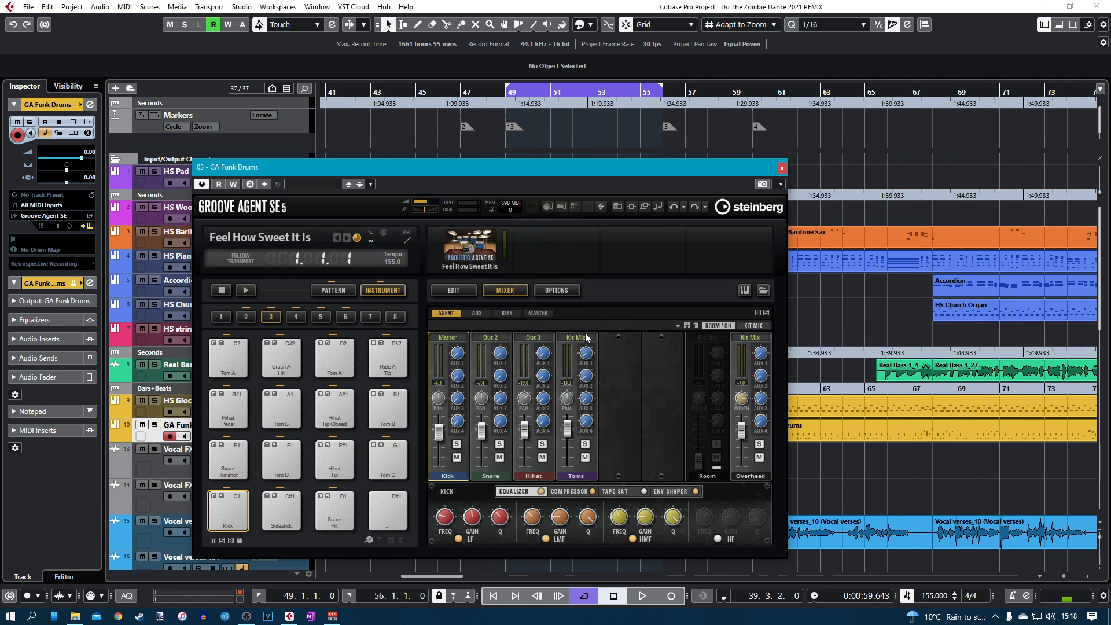
click(585, 337)
click(595, 242)
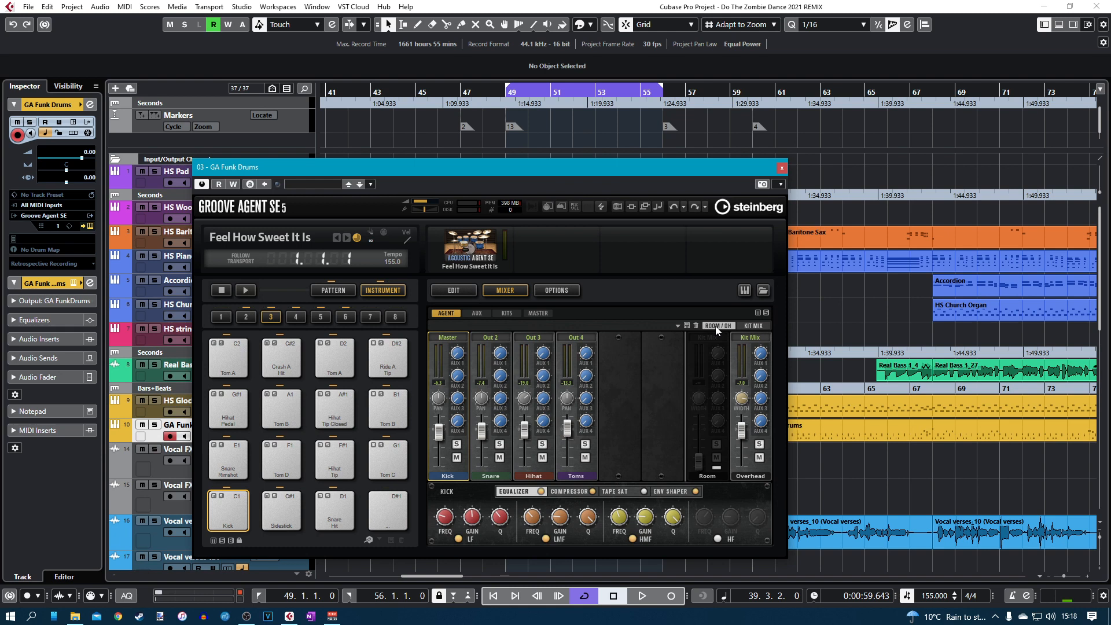
click(751, 338)
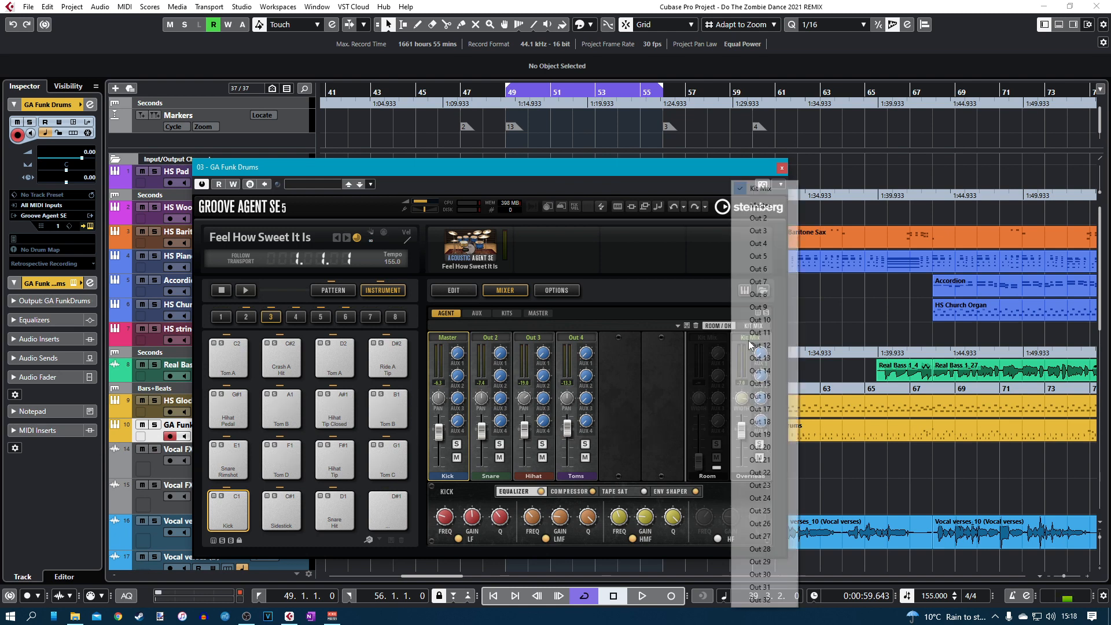
click(758, 256)
Close the Groove Agent editor and solo the Snare output channel in the MixConsole to audition it.
key(F3)
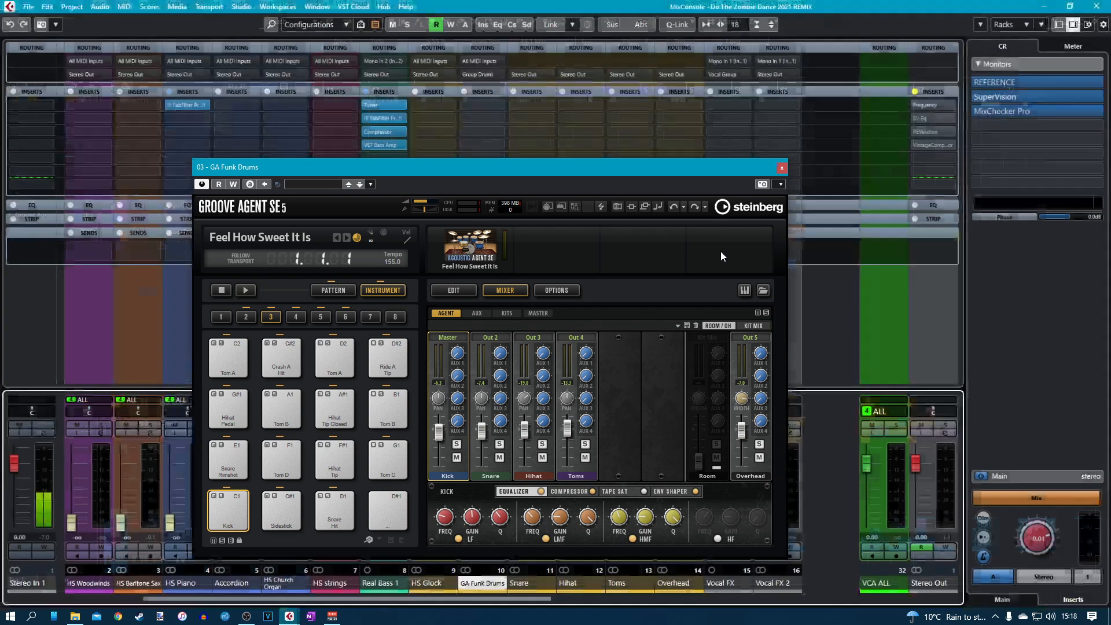
click(781, 167)
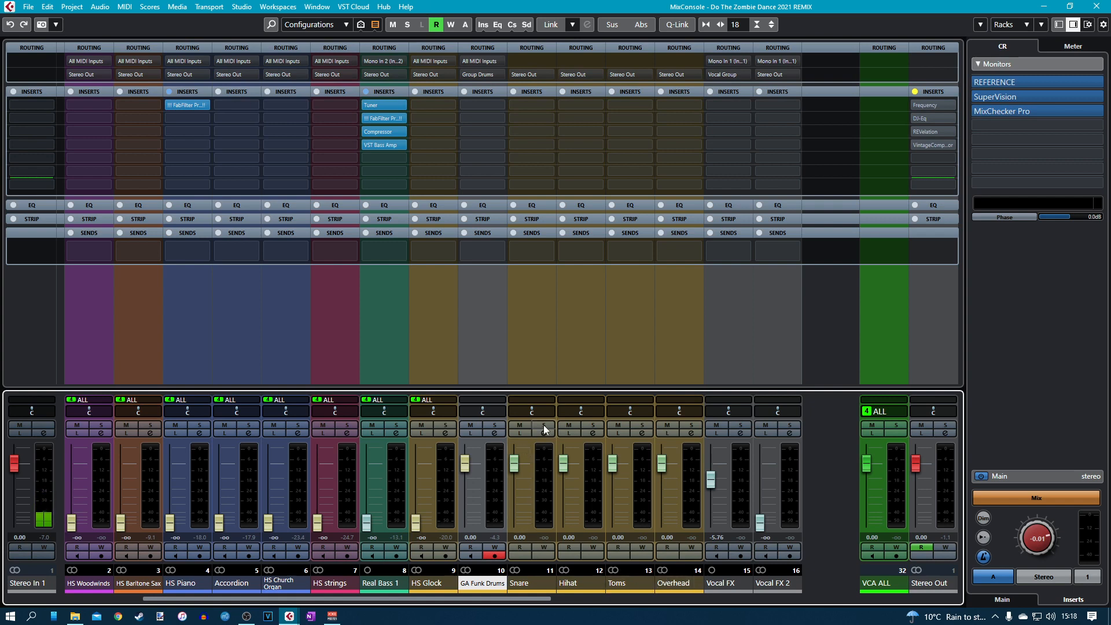
click(544, 426)
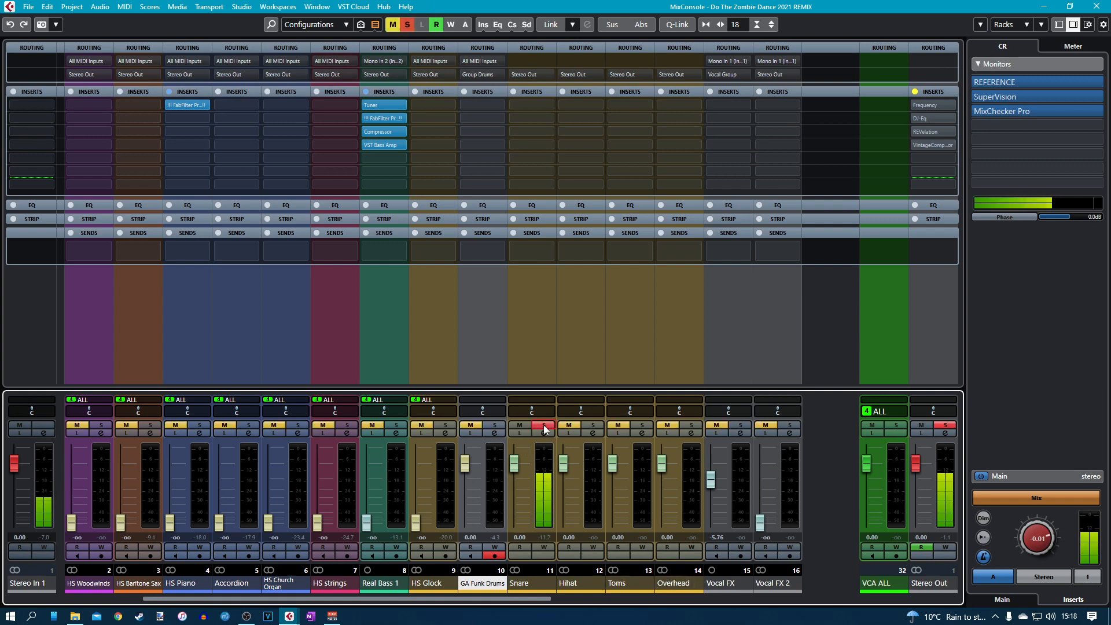
click(499, 432)
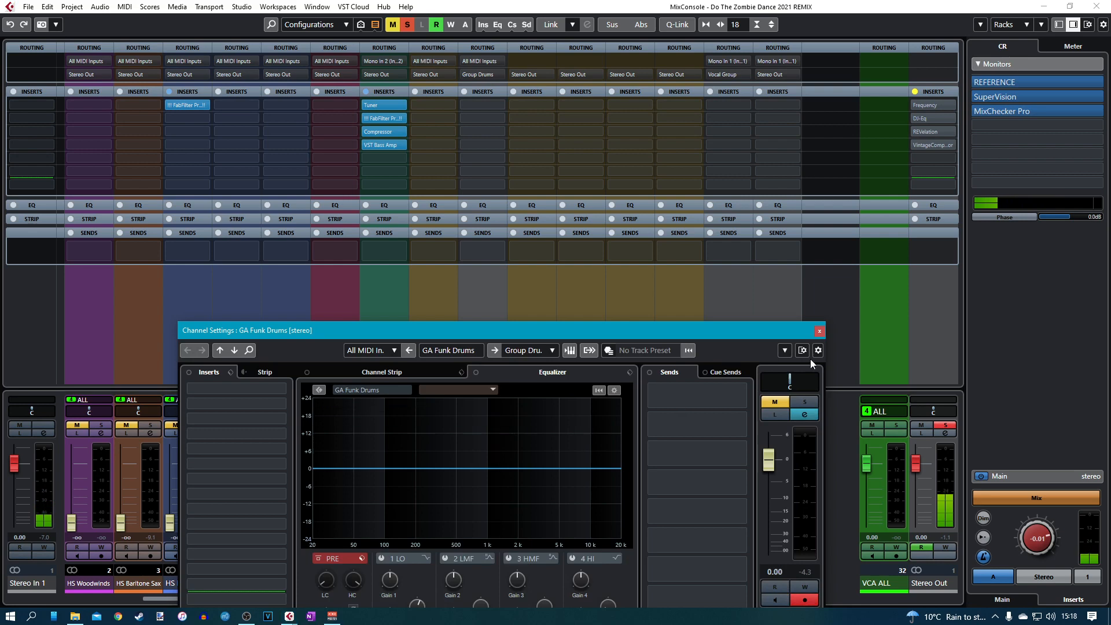
click(819, 330)
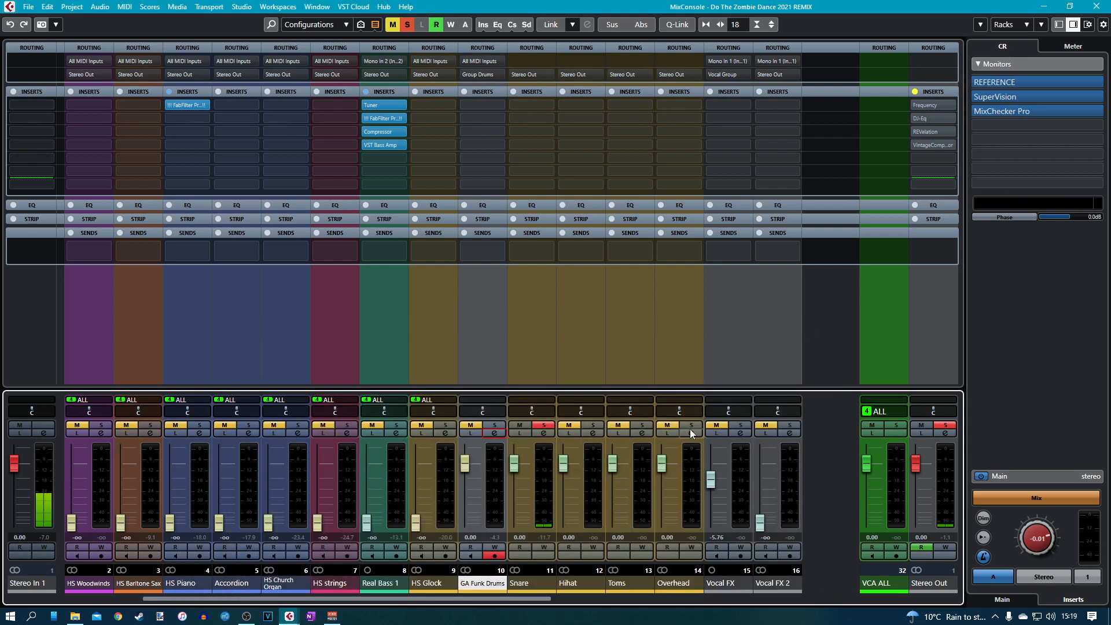
Lower the Snare, Hihat, Toms and Overhead faders to -∞ and clear all mutes and solos.
drag(514, 463, 512, 559)
click(563, 462)
drag(563, 468, 601, 512)
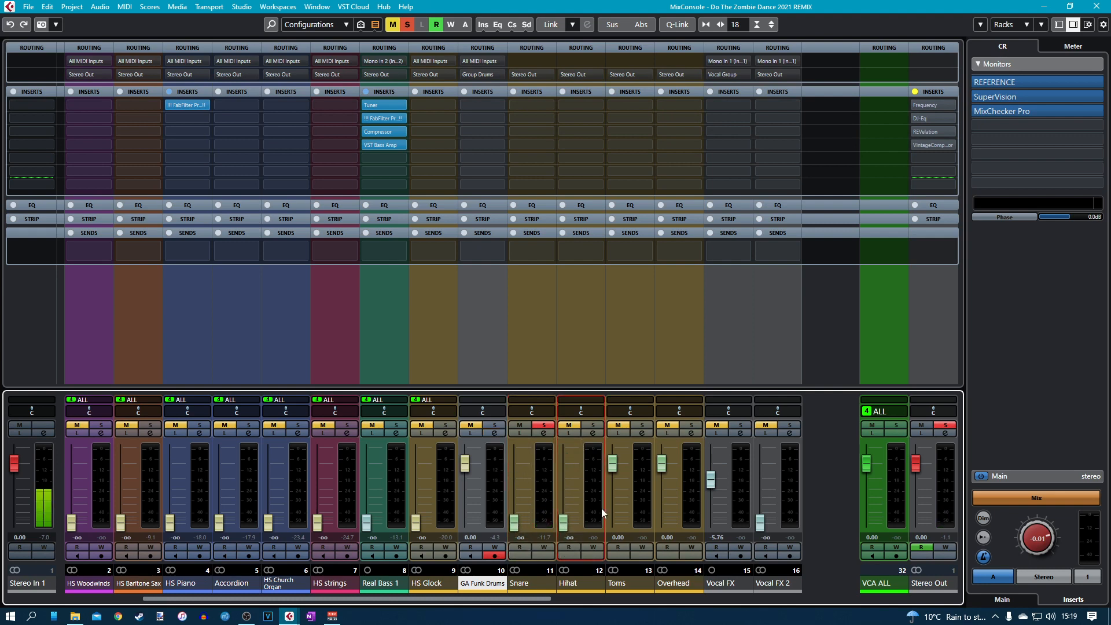
drag(612, 462, 614, 538)
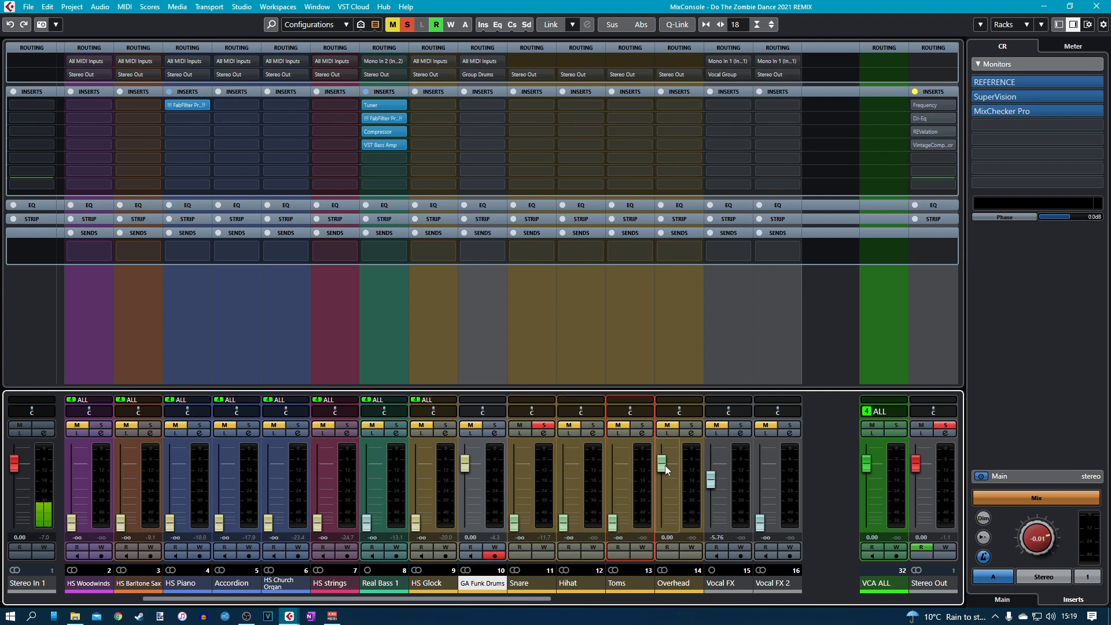
drag(661, 463, 640, 542)
key(alt+m)
key(alt+s)
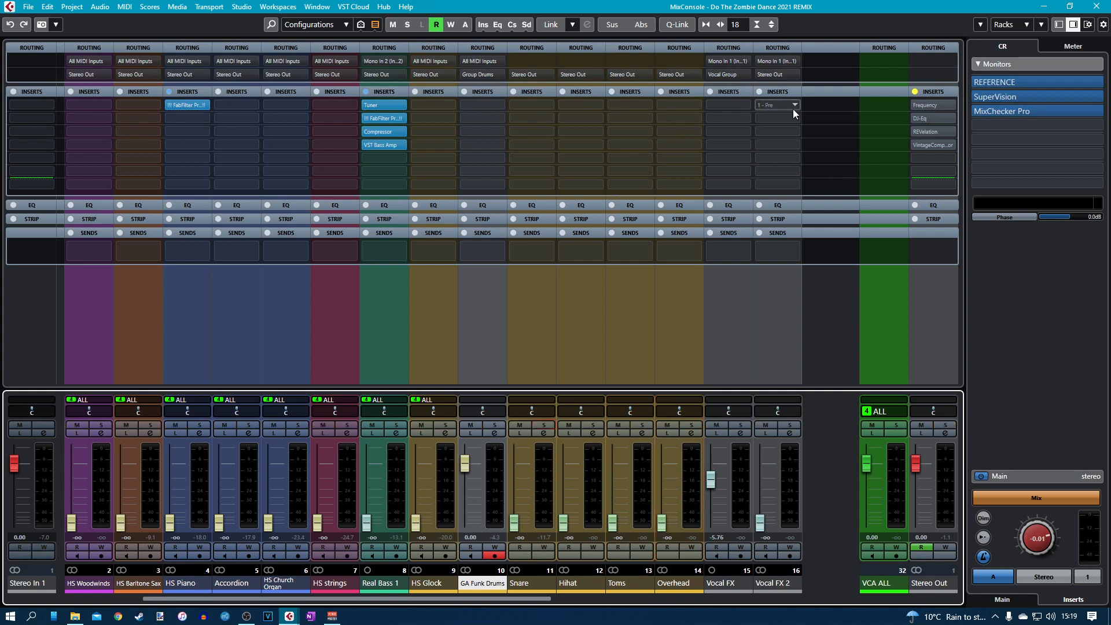
Reopen Groove Agent SE from the project window, look through its Aux and Agent mixer pages, and return to the MixConsole.
key(space)
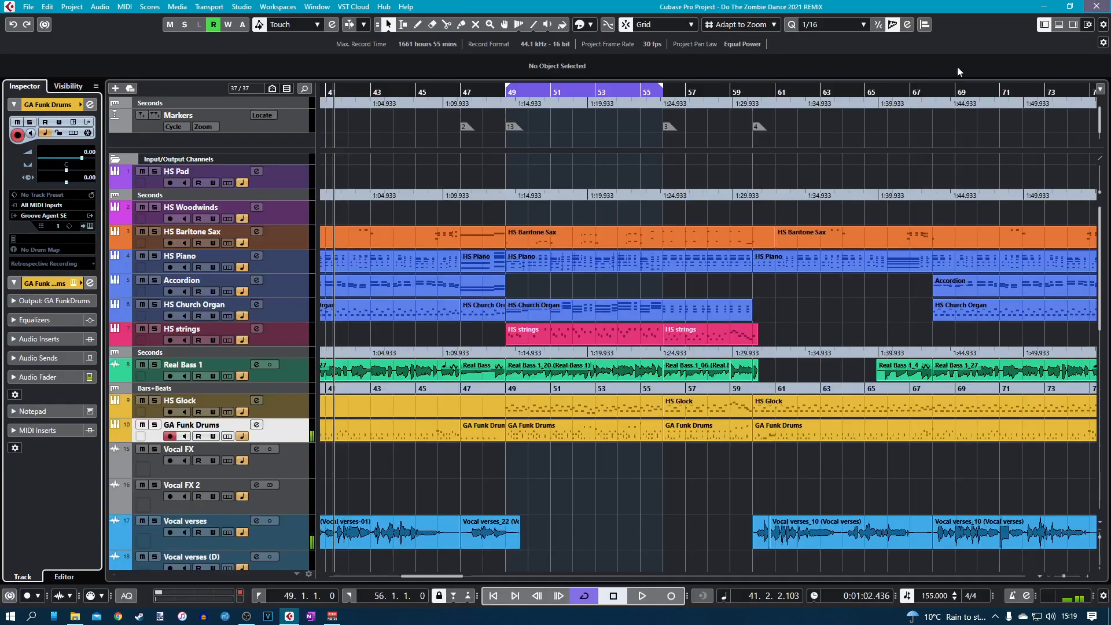
click(1096, 6)
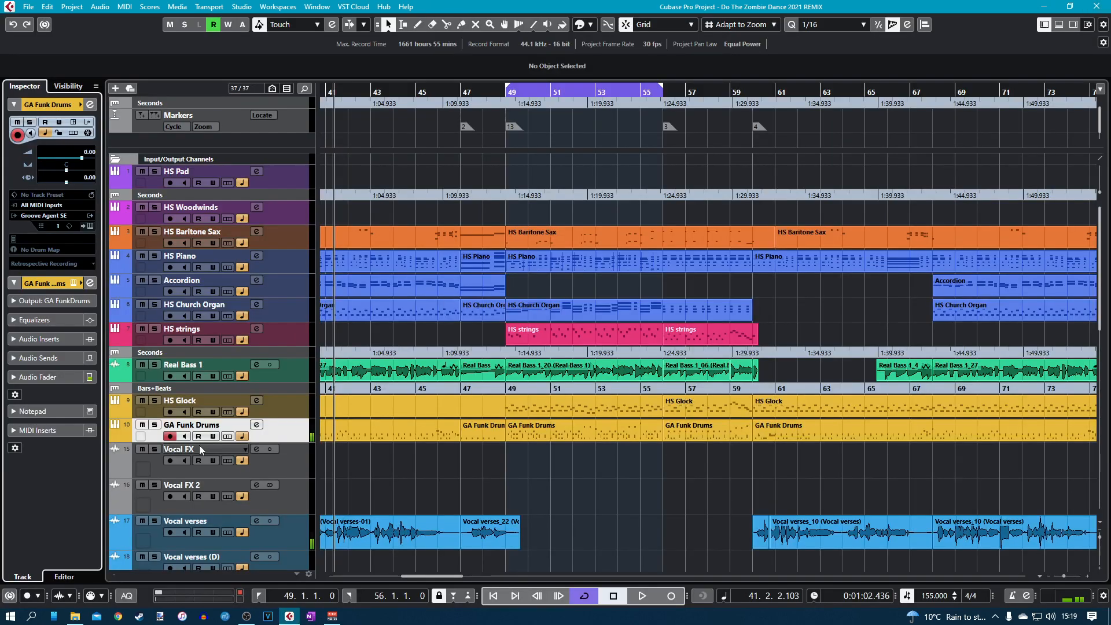
click(90, 225)
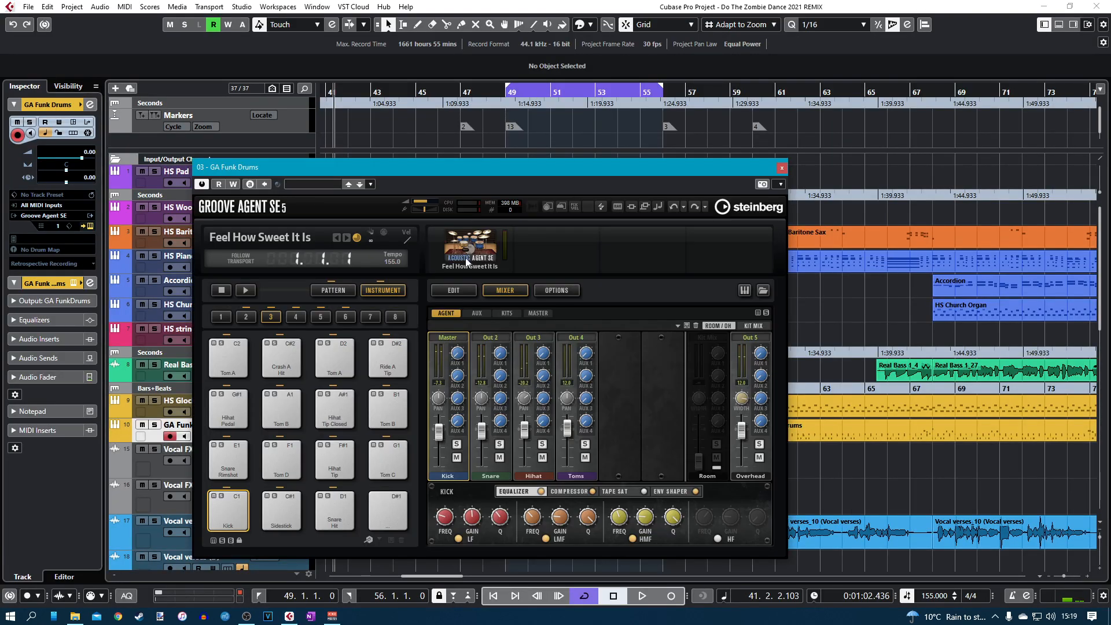
click(477, 312)
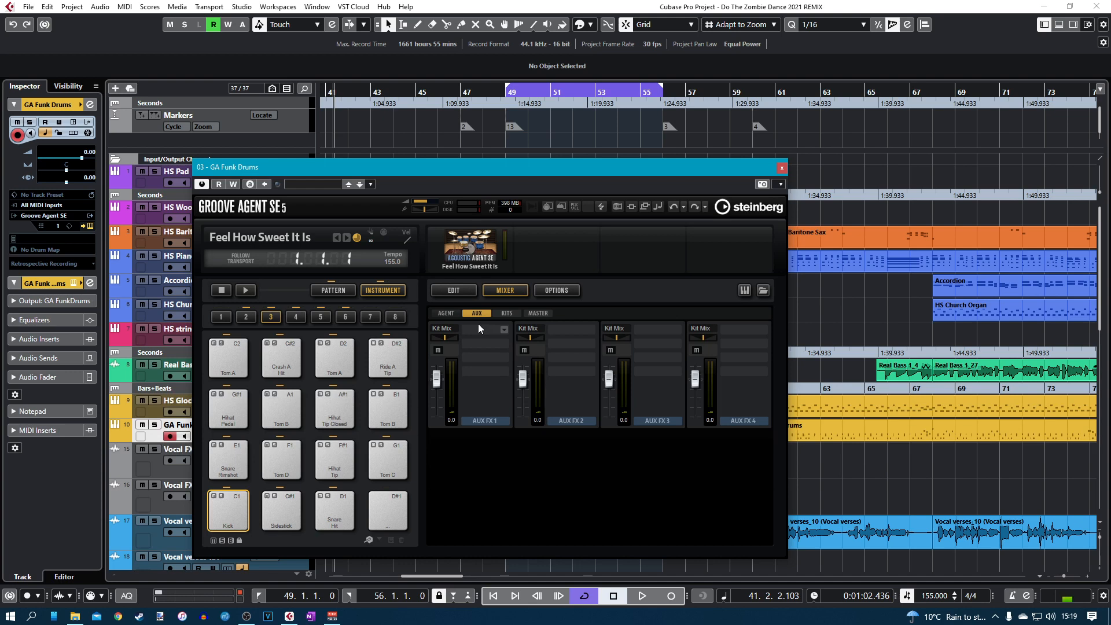
click(446, 313)
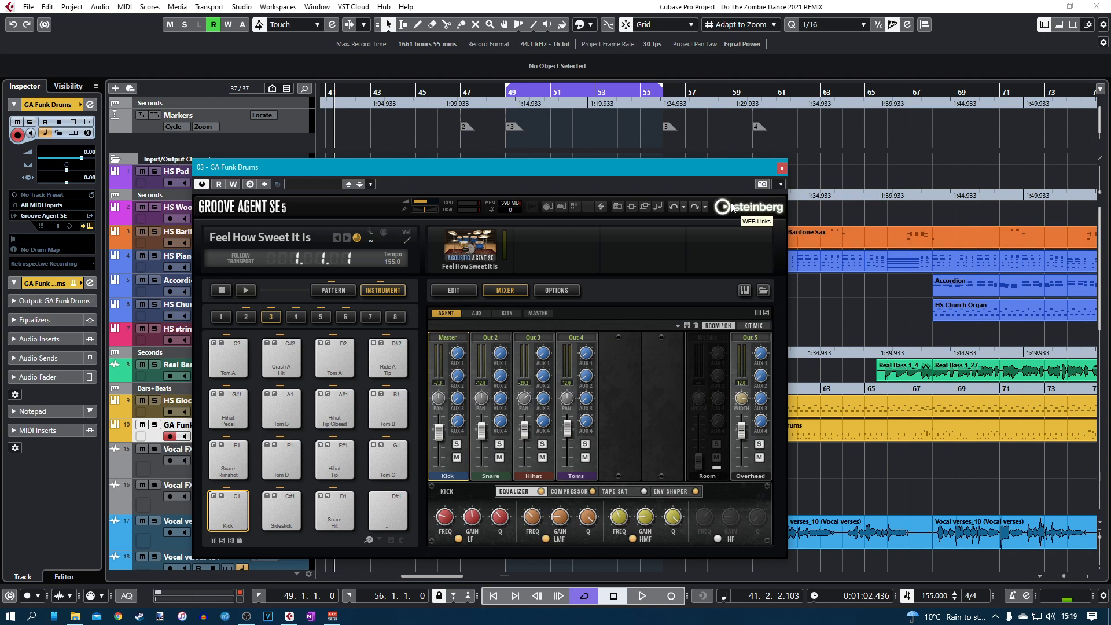
click(781, 169)
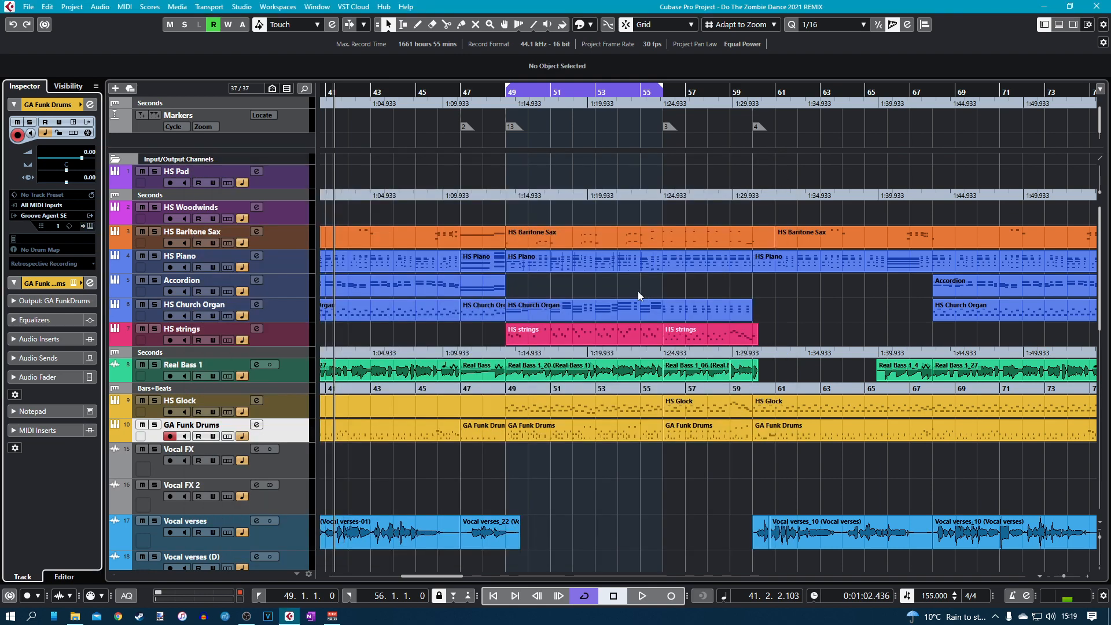
key(F3)
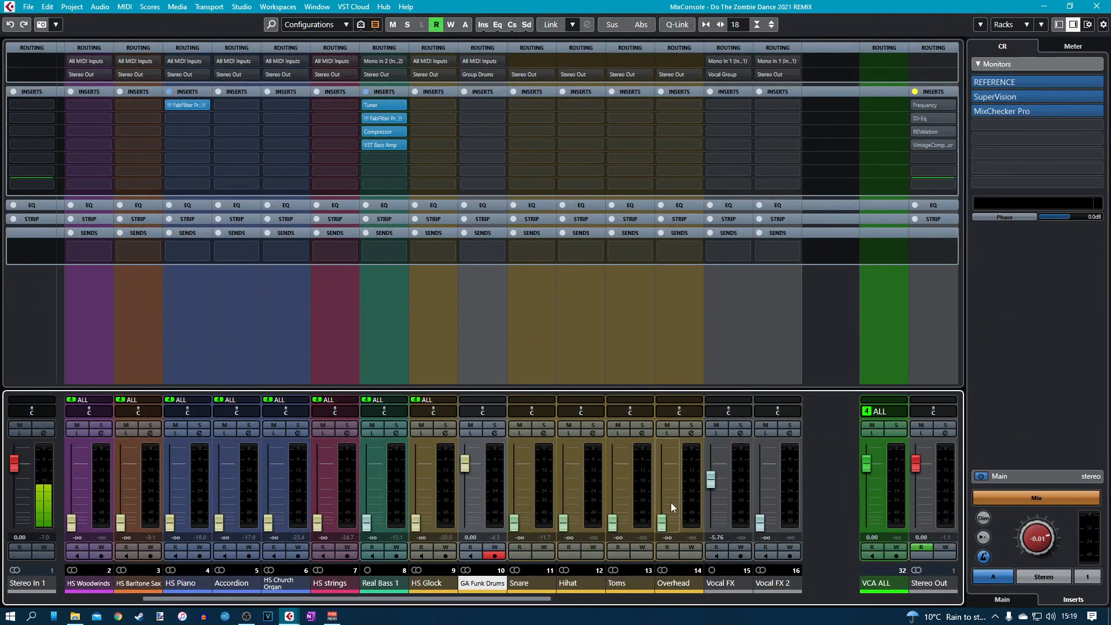
Route the outputs of the Snare, Hihat, Toms and Overhead channels to Group Drums.
click(550, 75)
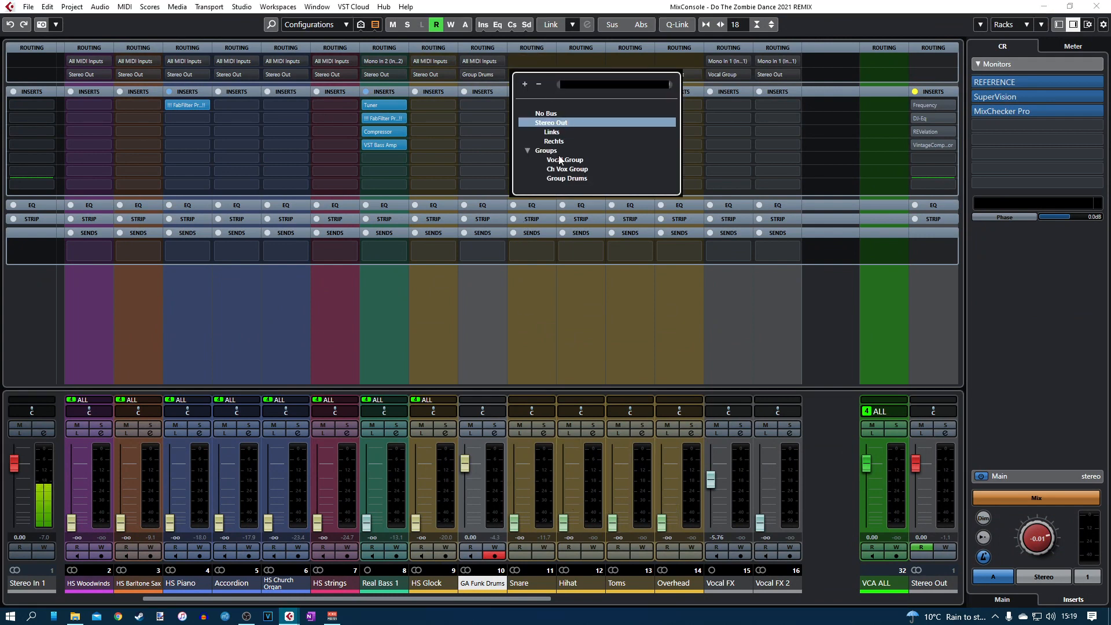
click(564, 181)
click(569, 74)
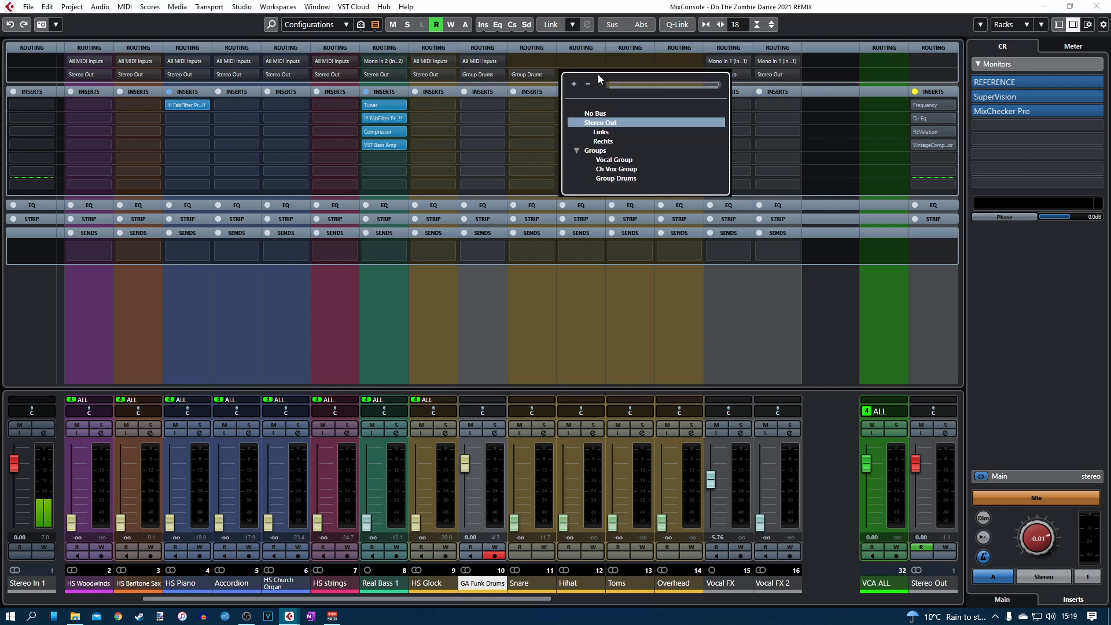
click(614, 178)
click(647, 75)
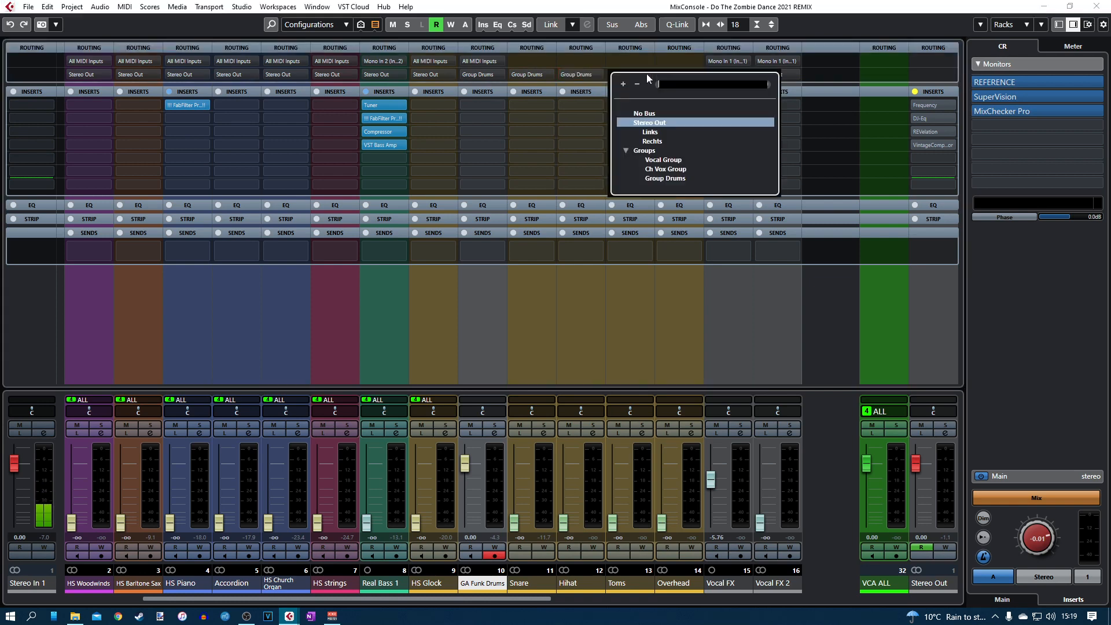
click(665, 179)
click(697, 75)
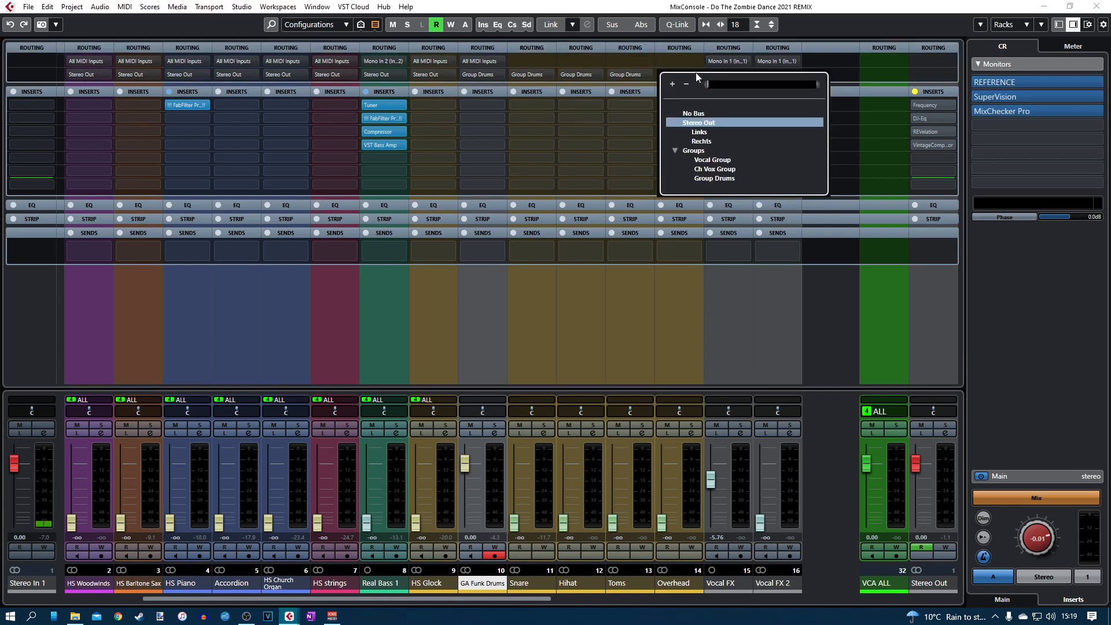
click(714, 179)
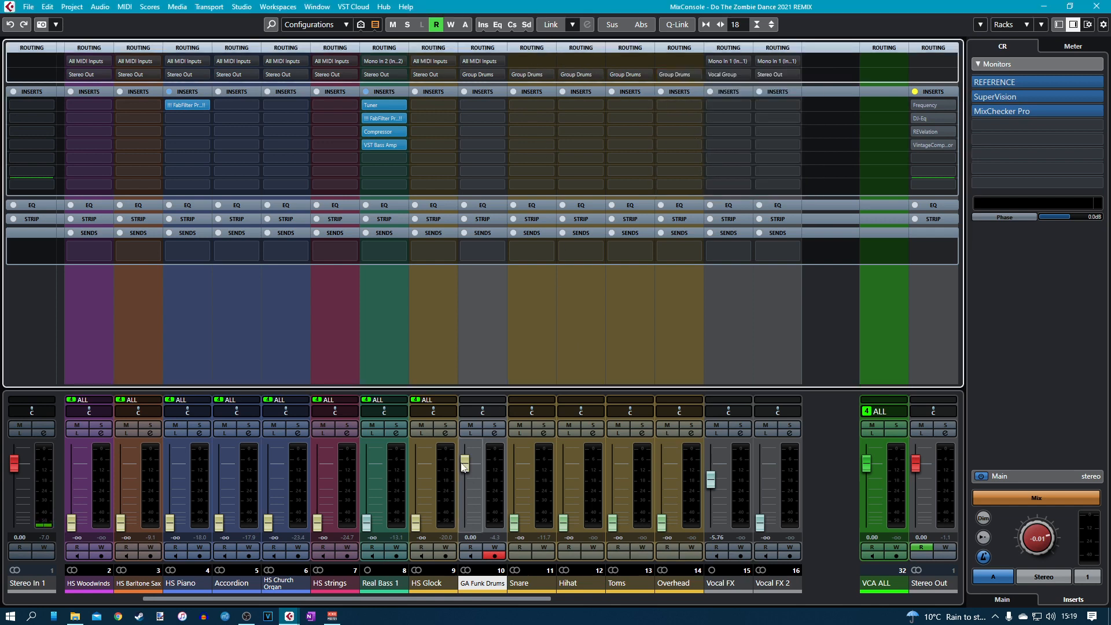
Open the channel settings of GA Funk Drums and load the Kick Drum track preset.
click(495, 433)
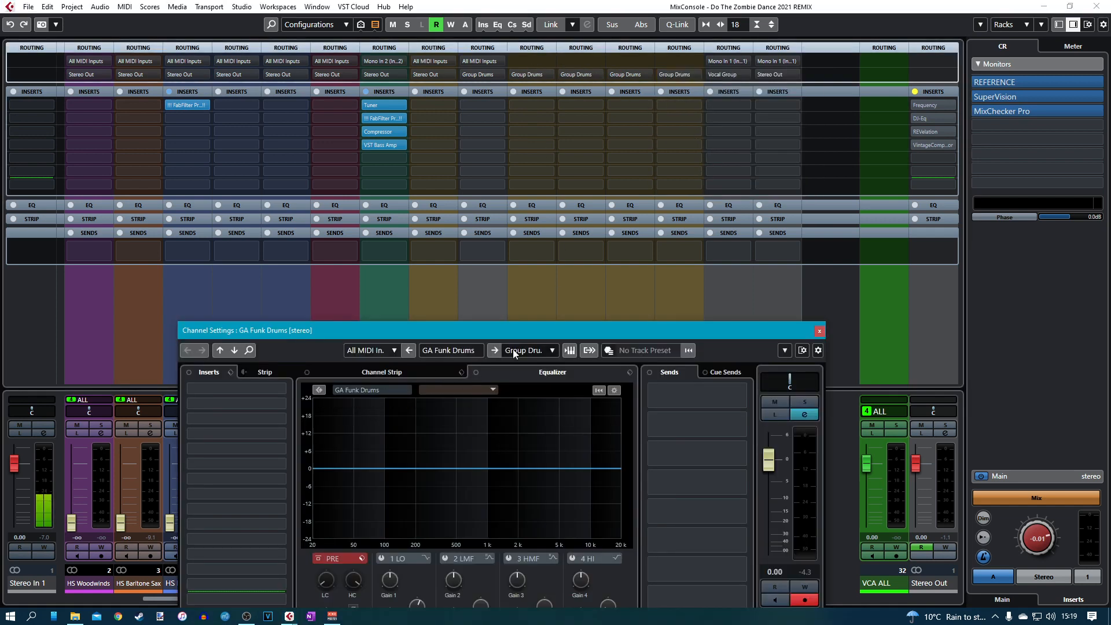
drag(540, 331, 526, 243)
click(596, 264)
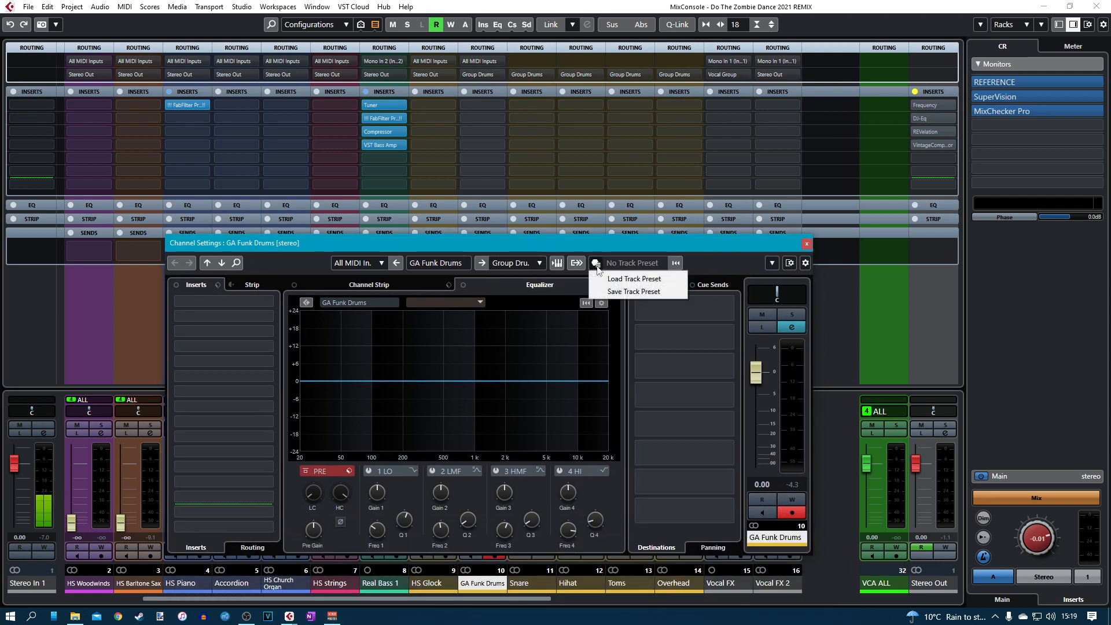
key(Escape)
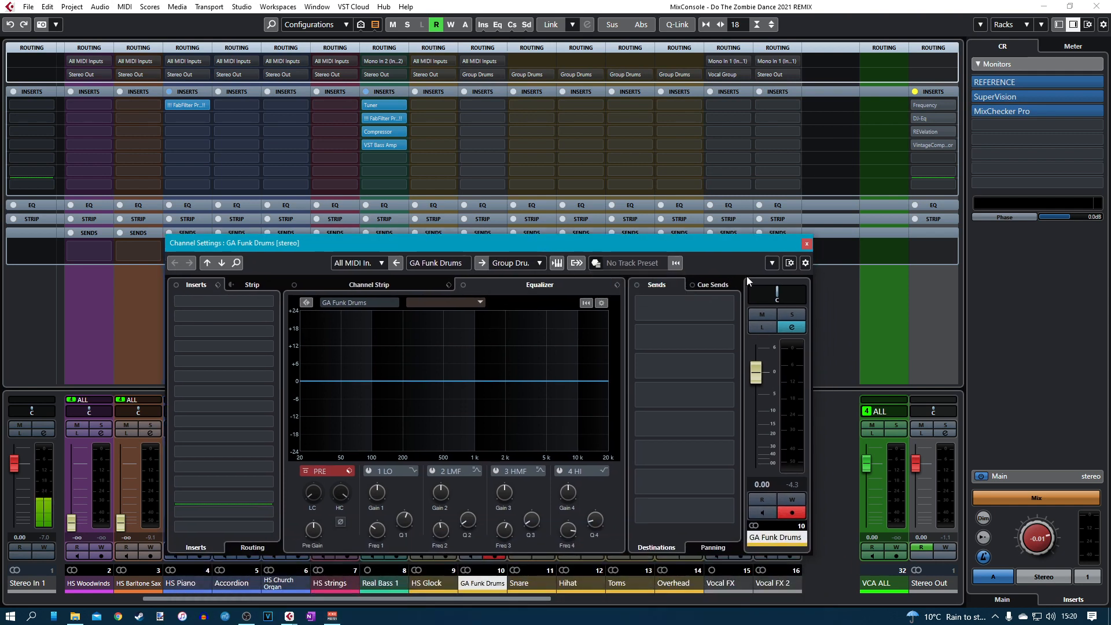
click(668, 257)
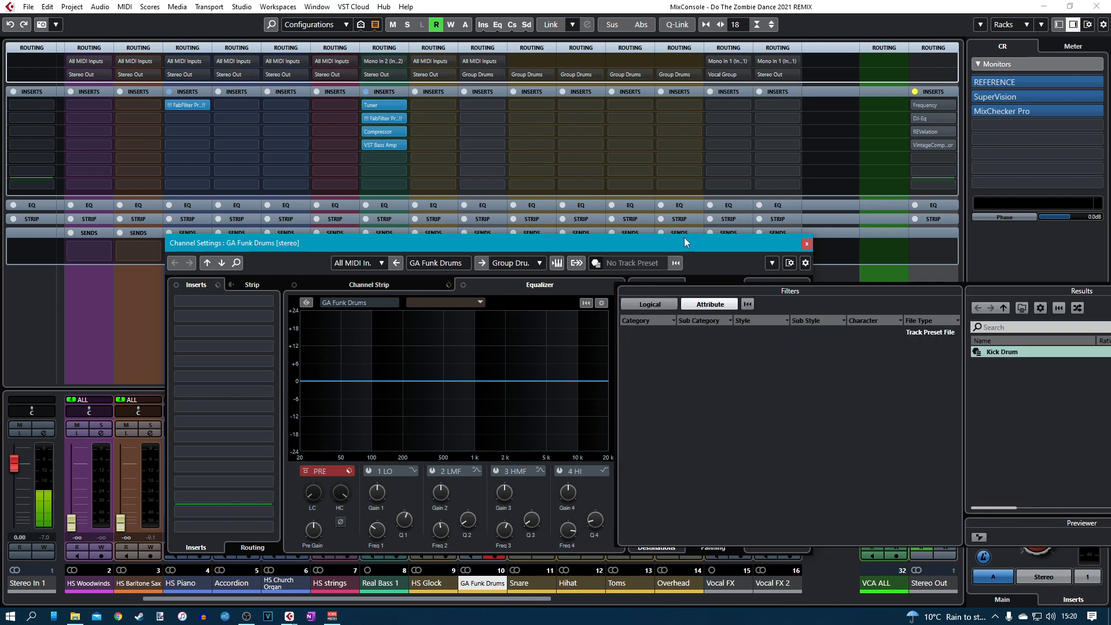
drag(845, 290, 551, 259)
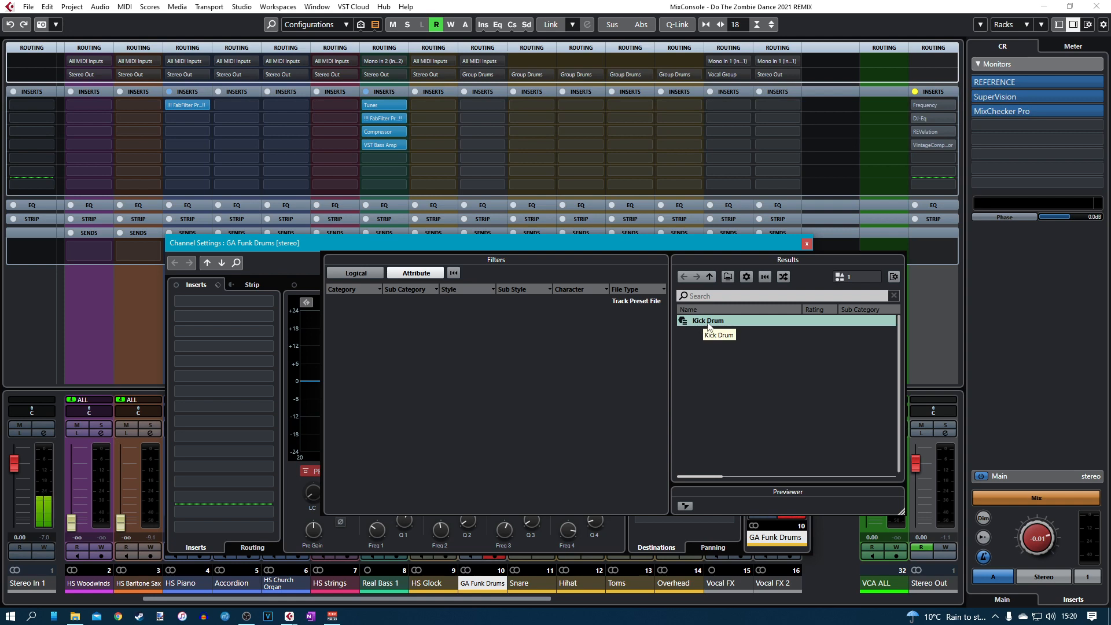
double_click(708, 322)
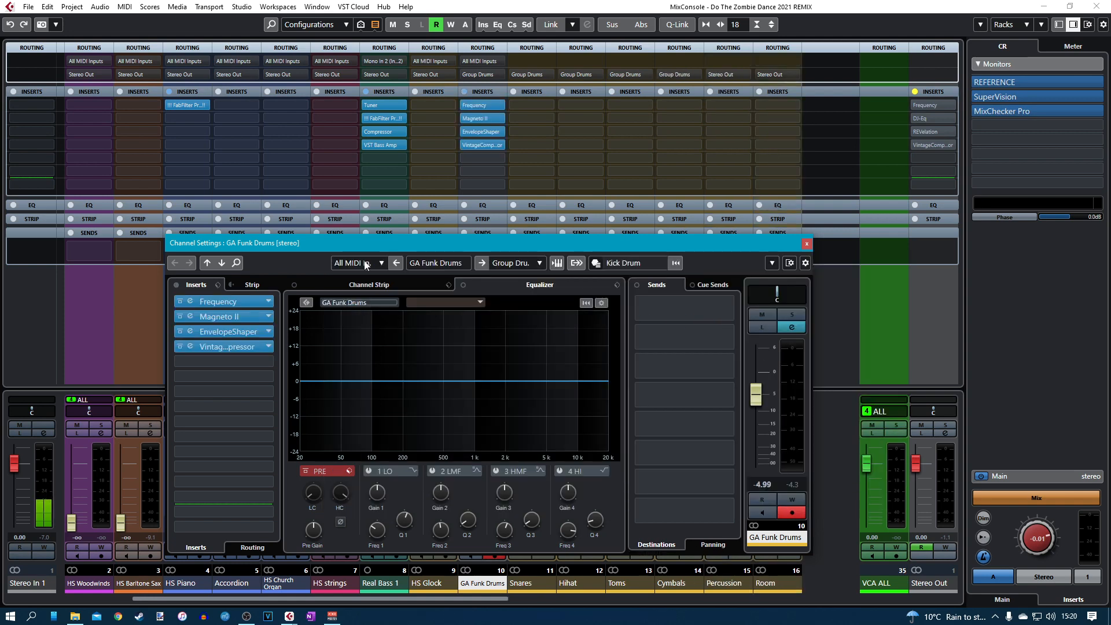
Examine the band settings of the Frequency EQ insert on GA Funk Drums, and close its editor.
drag(452, 244, 536, 200)
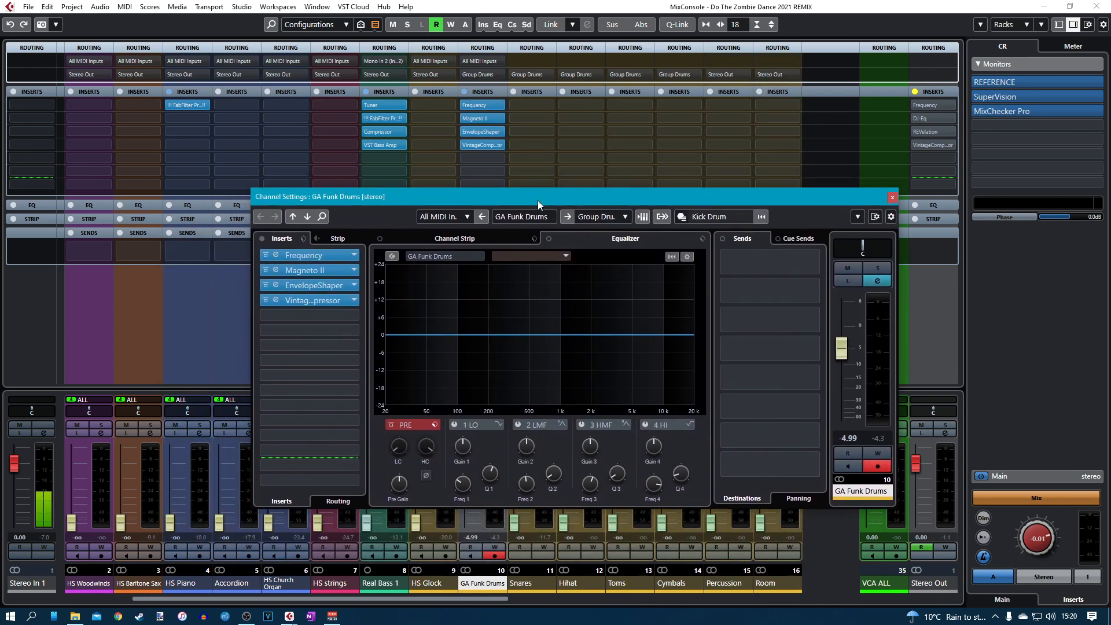
click(278, 257)
click(280, 255)
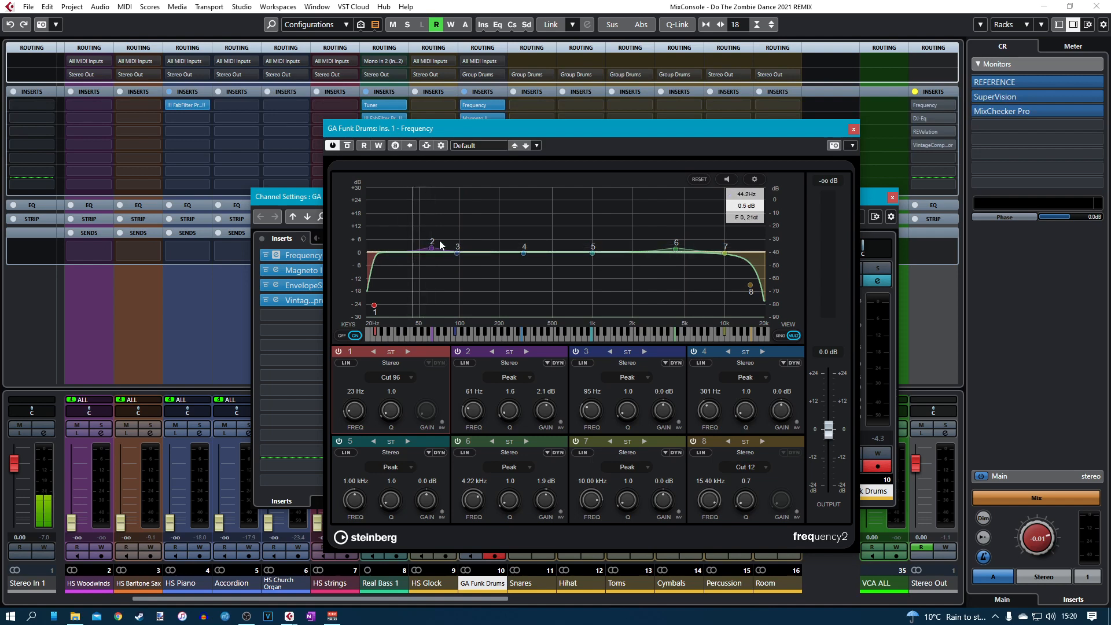
click(852, 130)
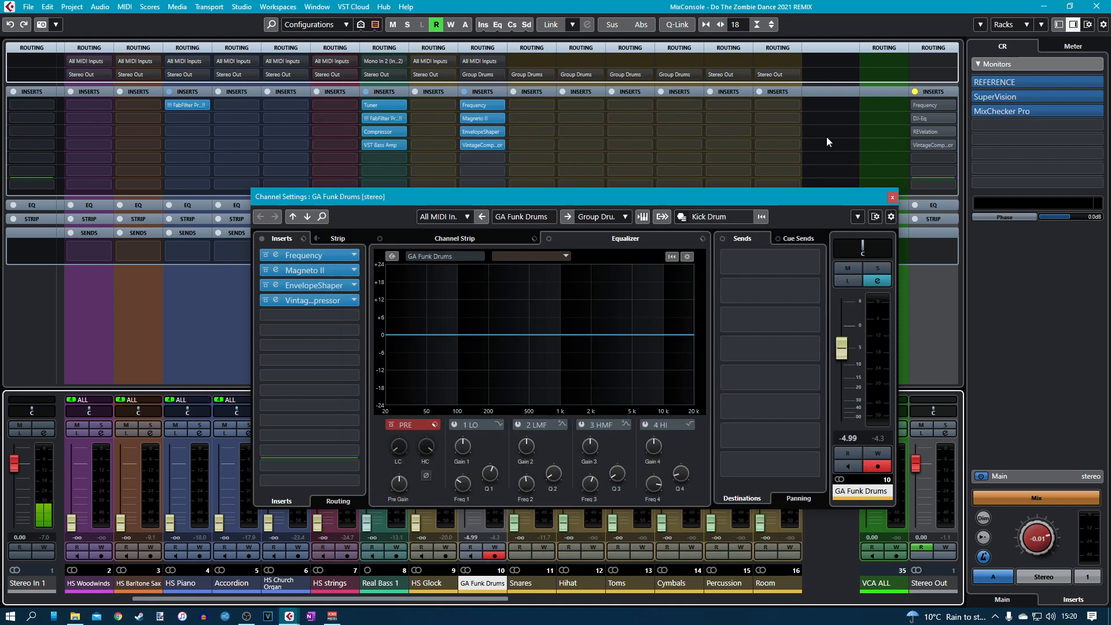
Play the kick and examine the saturation settings and meters of the Magneto II insert, closing its editor when done.
key(space)
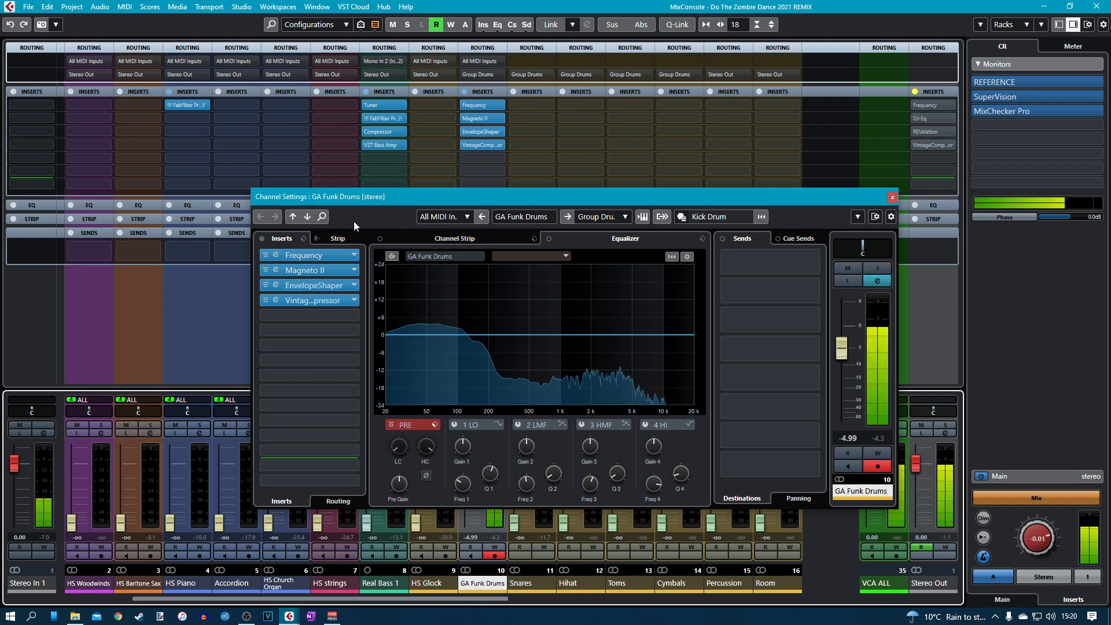
click(276, 270)
drag(791, 137, 653, 133)
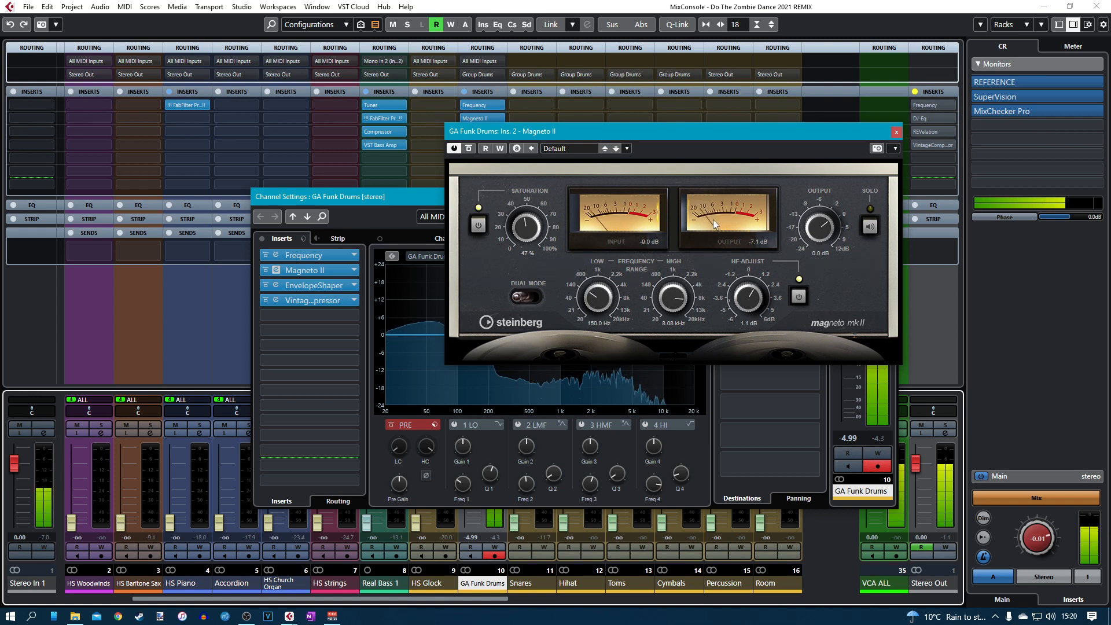
click(896, 133)
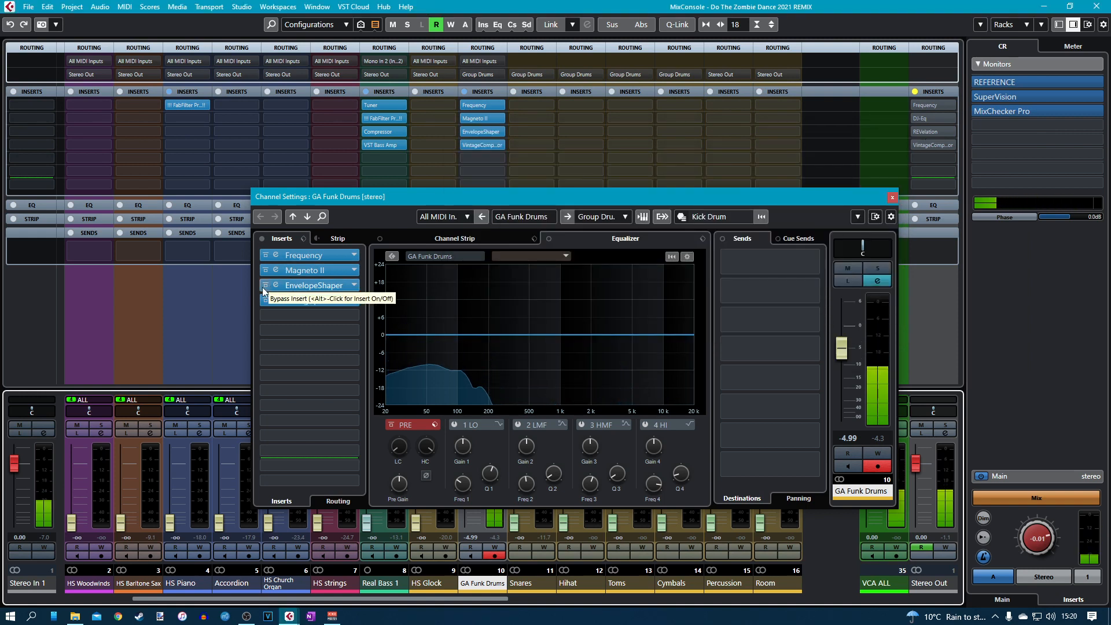
Review the EnvelopeShaper insert's envelope settings, and compare the kick during playback with the insert bypassed and active.
click(275, 285)
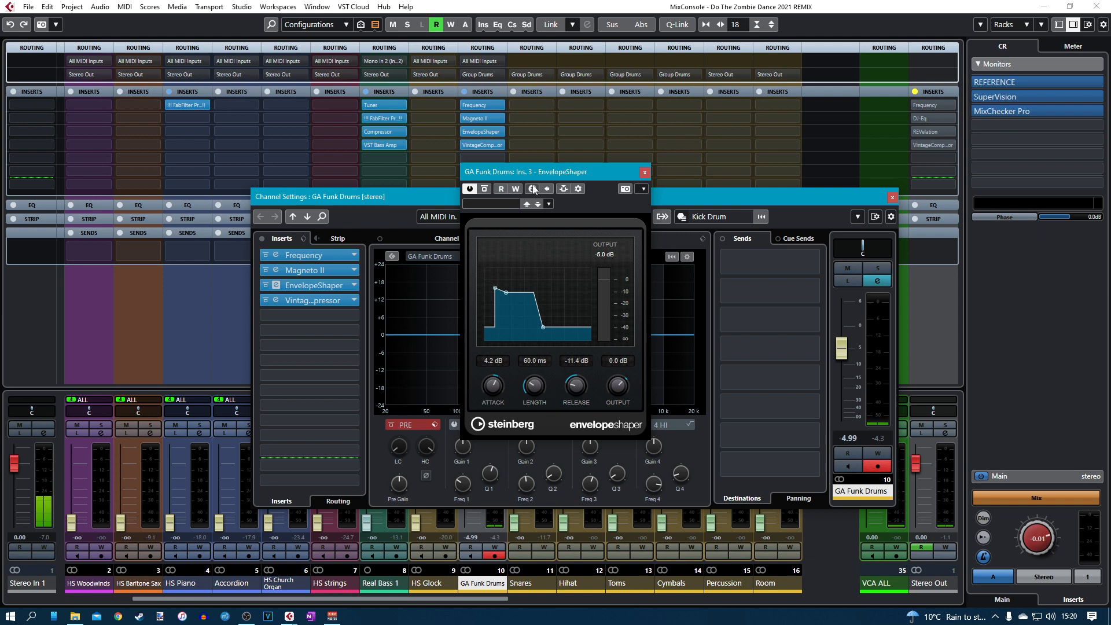
drag(563, 177, 607, 149)
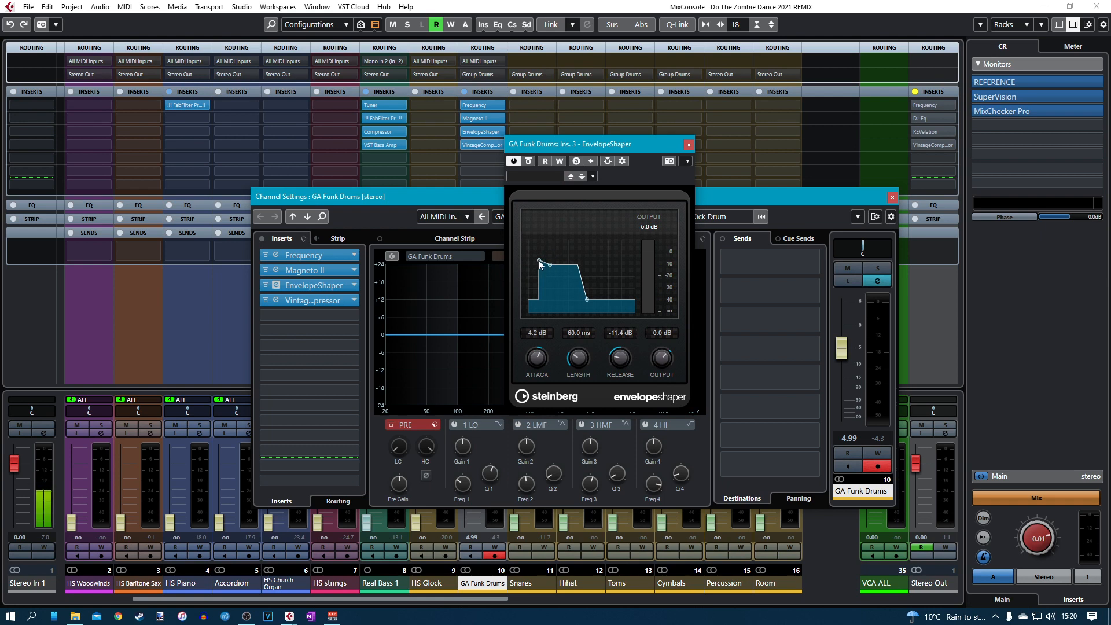
click(688, 144)
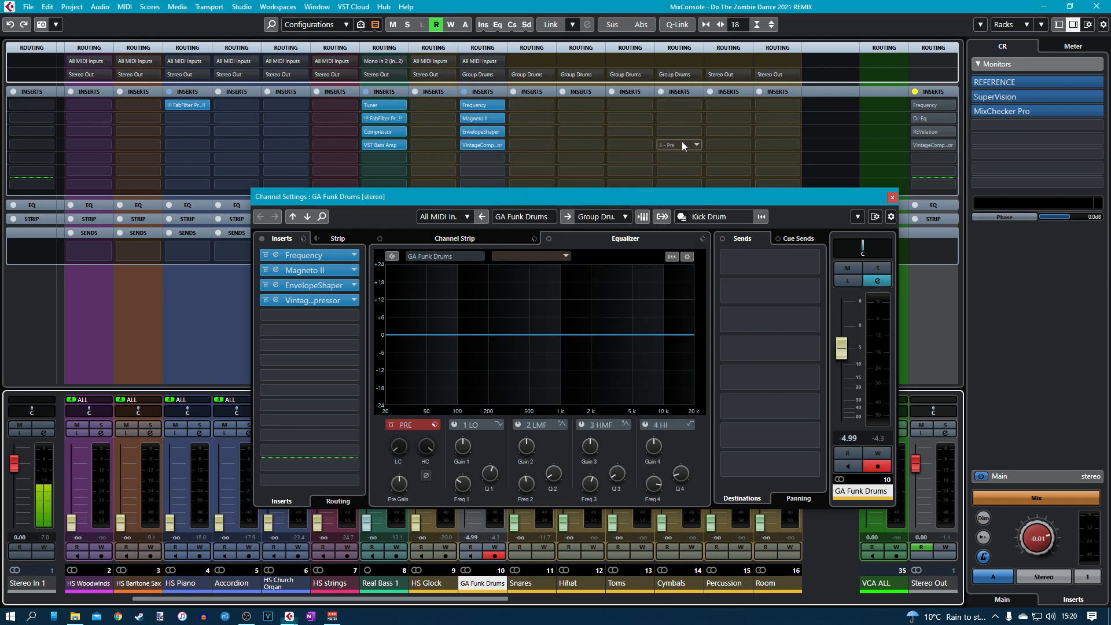
click(265, 285)
key(space)
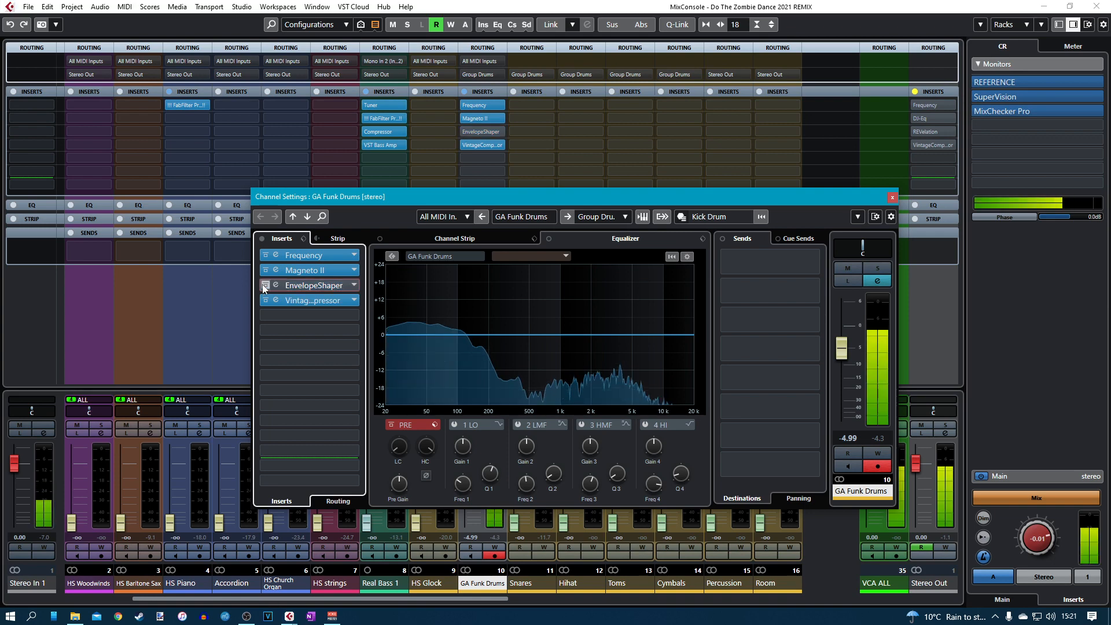
click(264, 284)
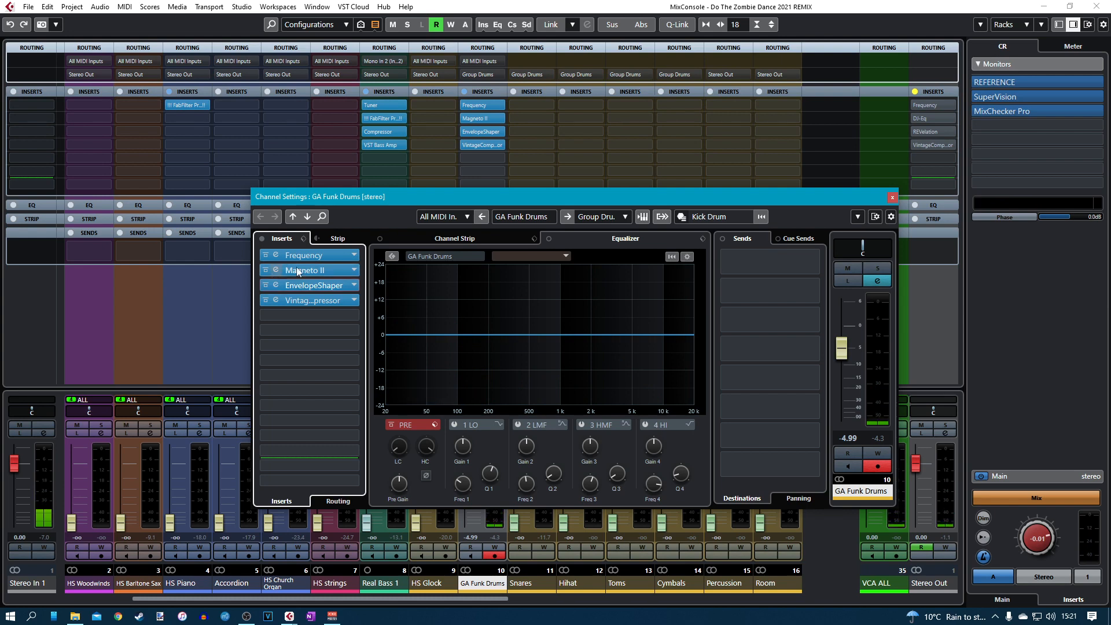
Examine the VintageCompressor insert's settings and gain reduction while the kick plays, and close its editor.
click(275, 305)
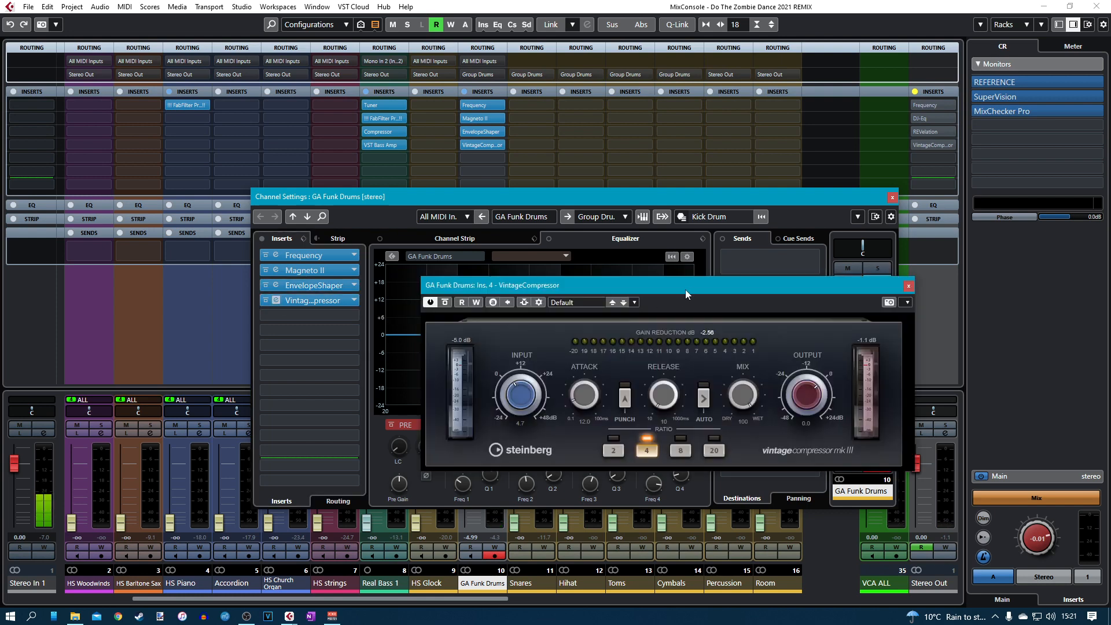
drag(685, 289, 585, 265)
key(space)
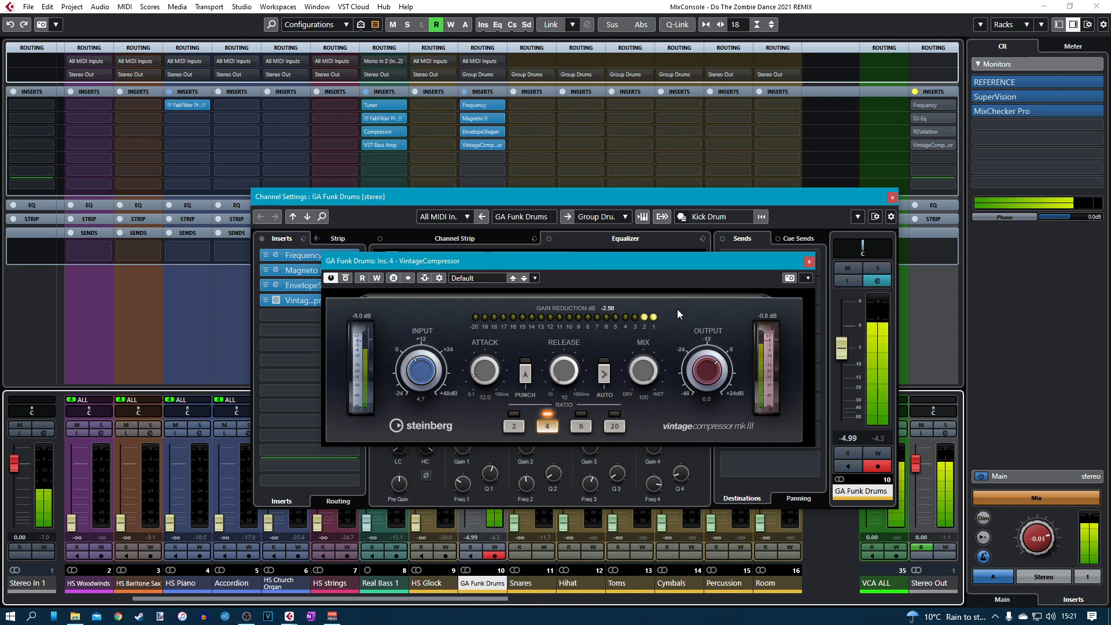
click(808, 262)
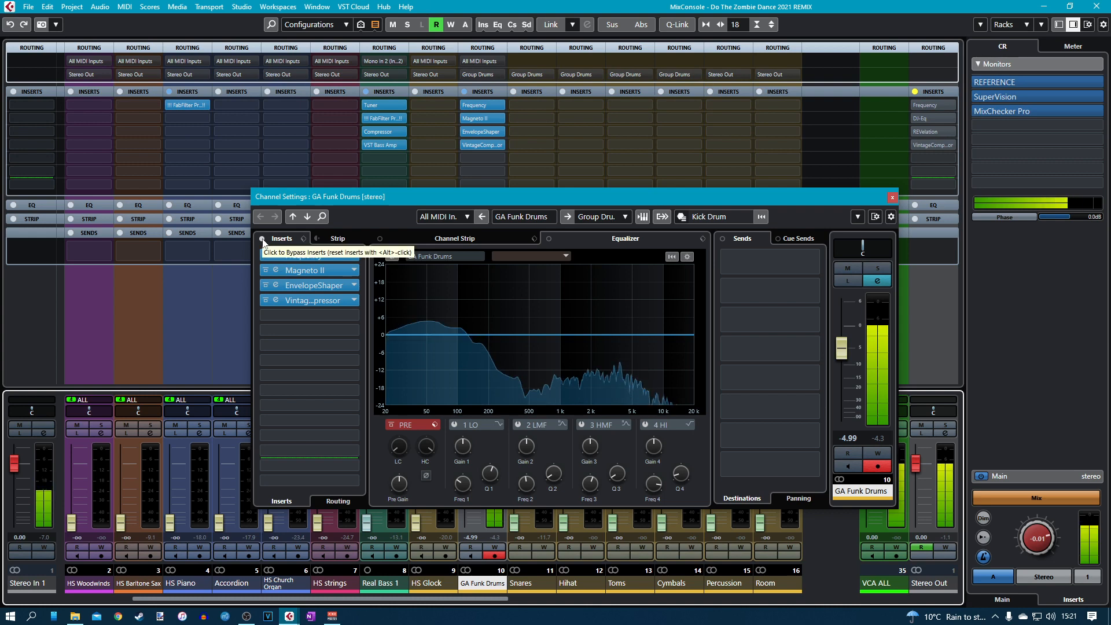
Compare the kick with all GA Funk Drums inserts bypassed and active, stop playback, and close the channel settings.
click(262, 239)
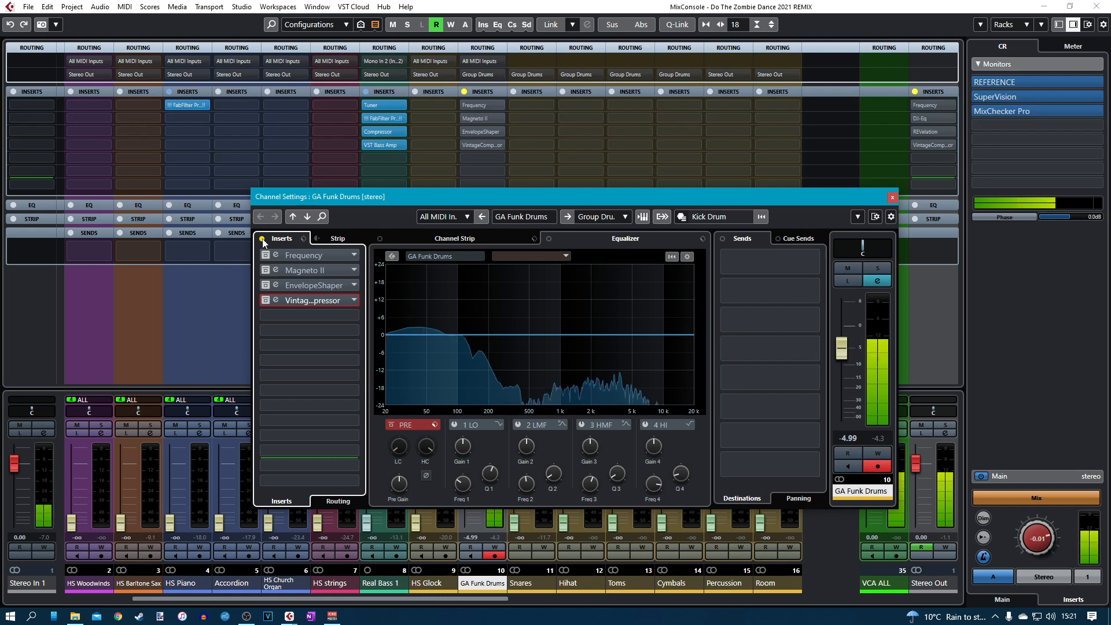
click(262, 239)
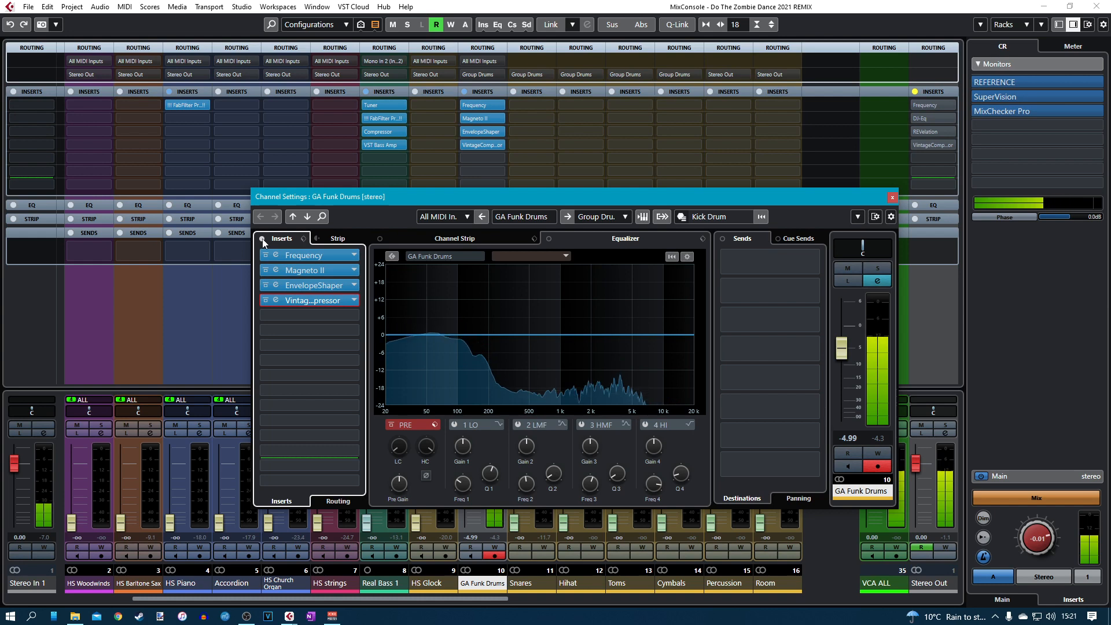
key(space)
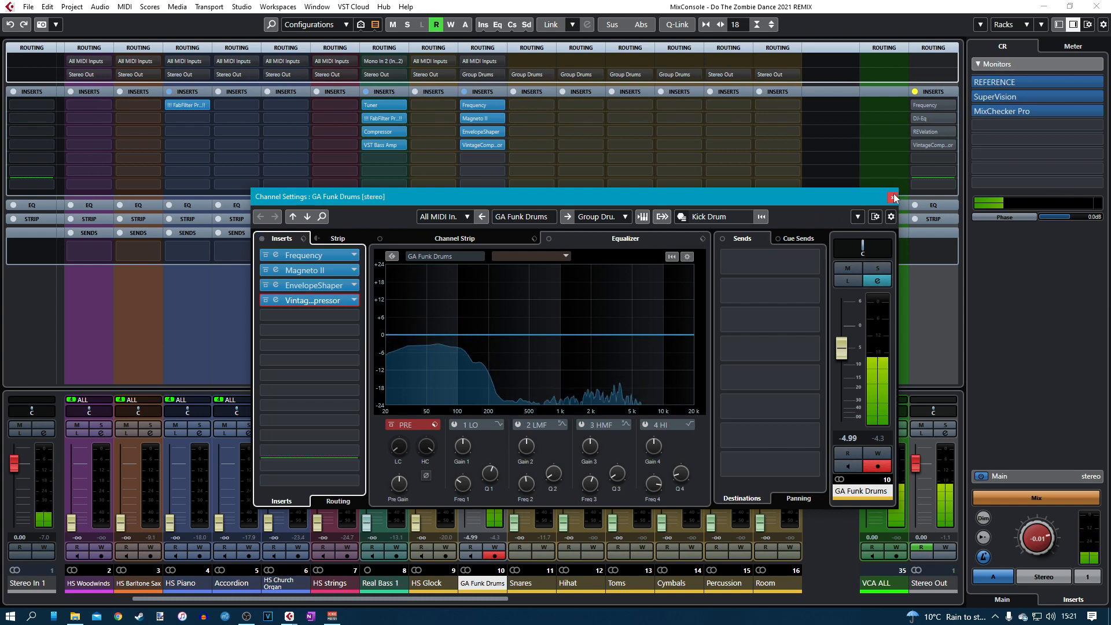
click(892, 198)
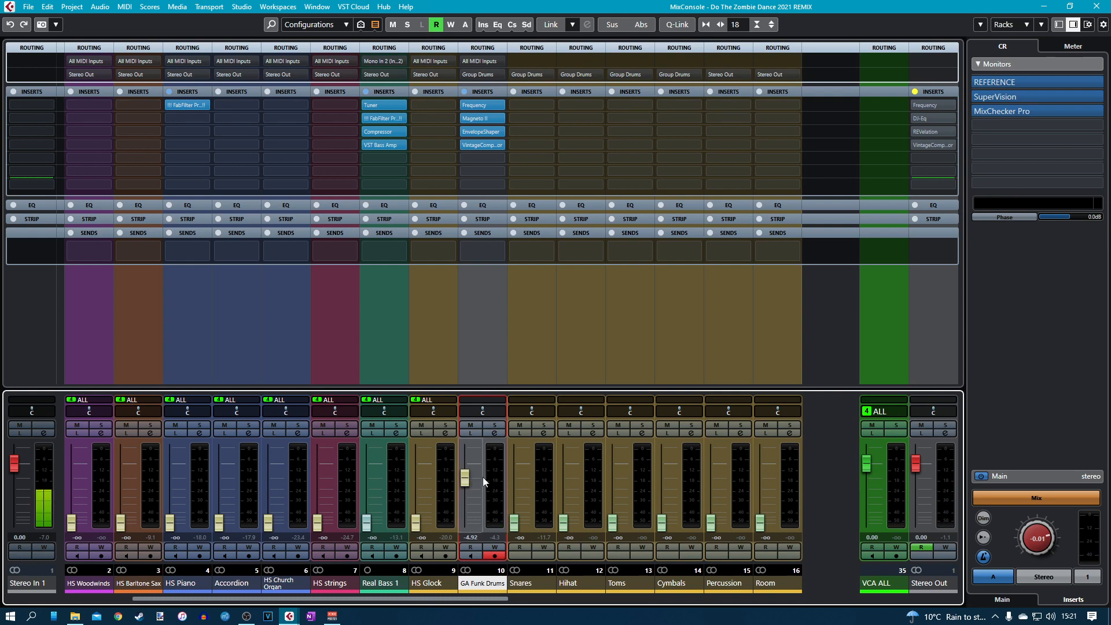
Raise the Snares fader to -4.92 dB and play the drums with the Snares channel settings open.
click(721, 27)
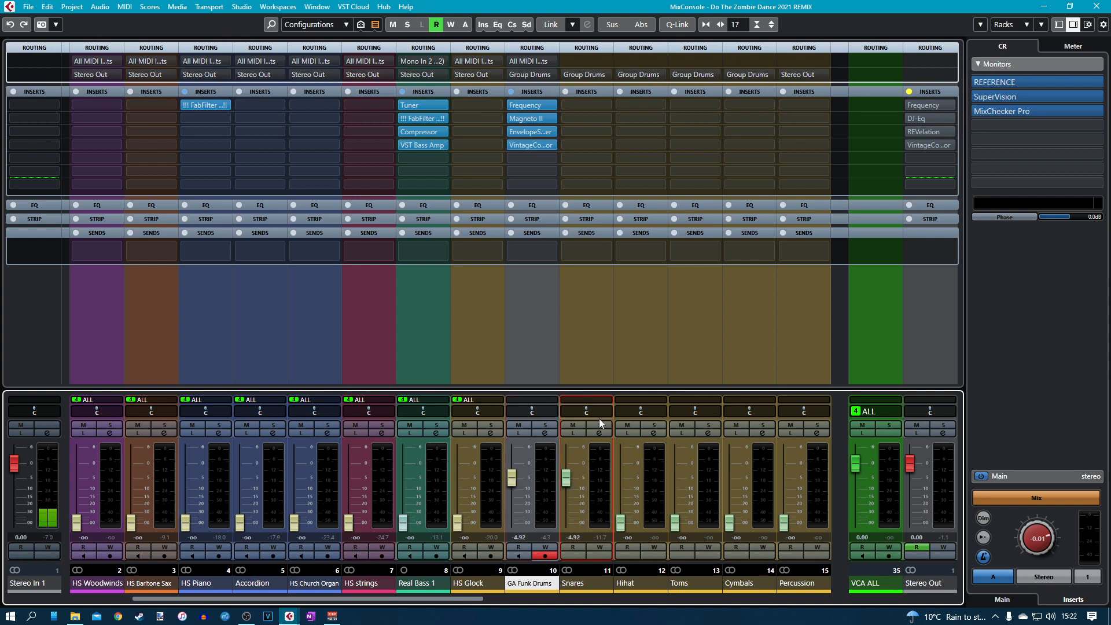
click(598, 433)
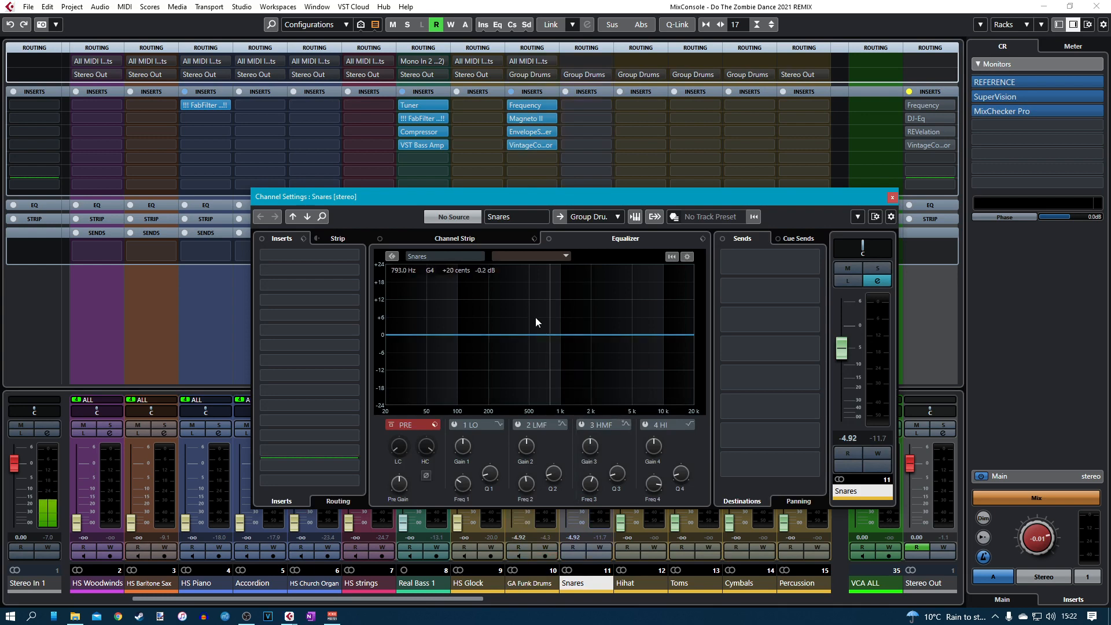
key(space)
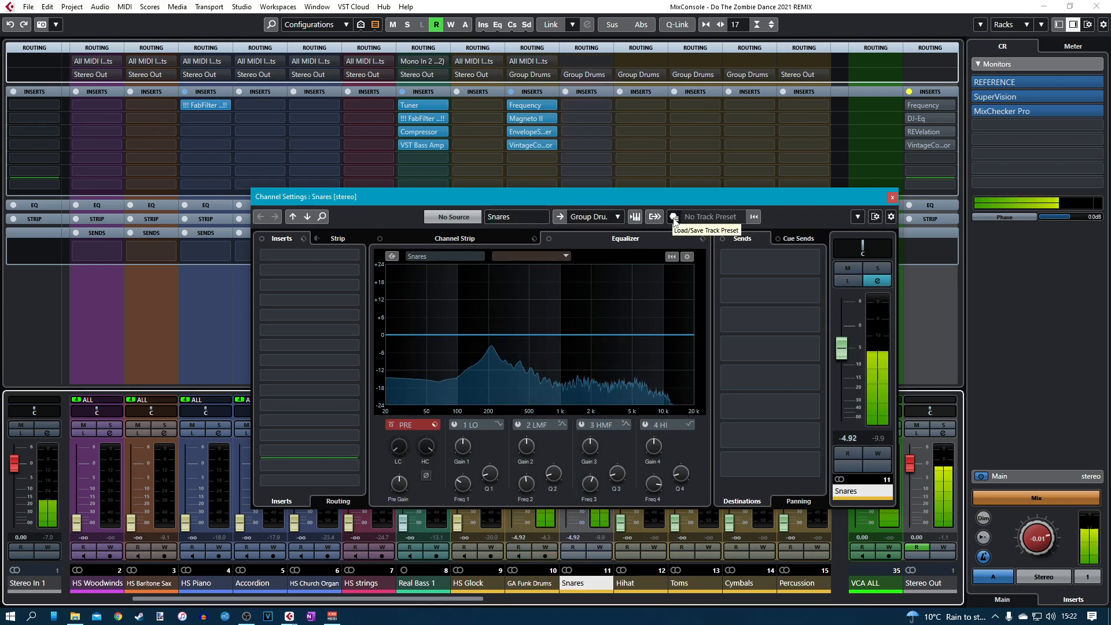
Load the Snare Drum track preset from Instrument FX > Halloween of Horror 2021 REMIX onto the Snares channel.
click(674, 220)
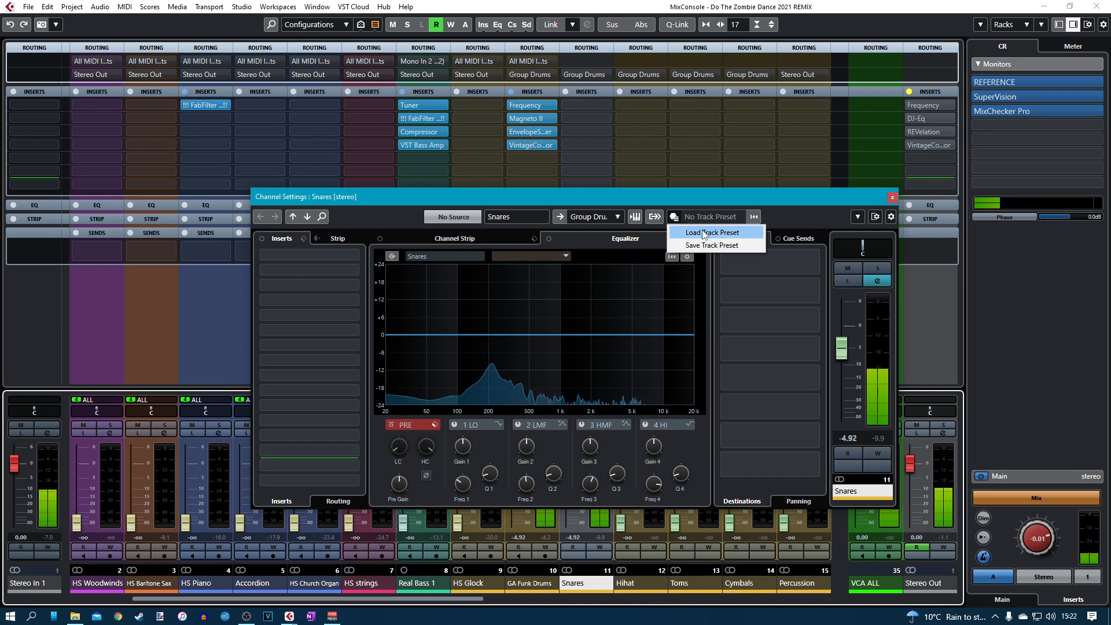
click(692, 228)
drag(915, 245, 516, 239)
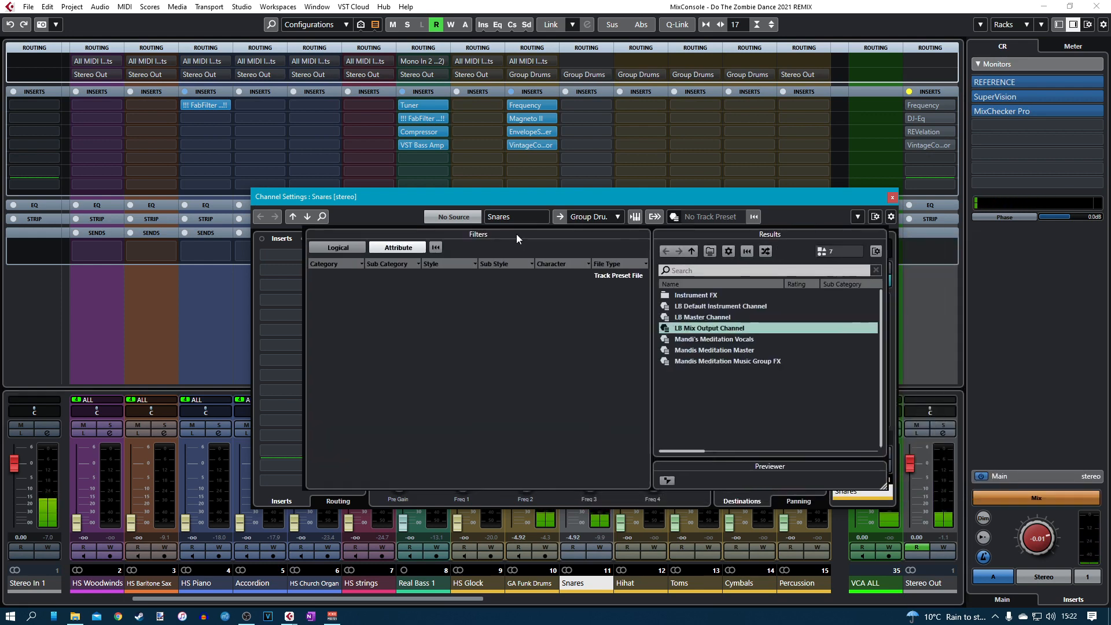
double_click(681, 296)
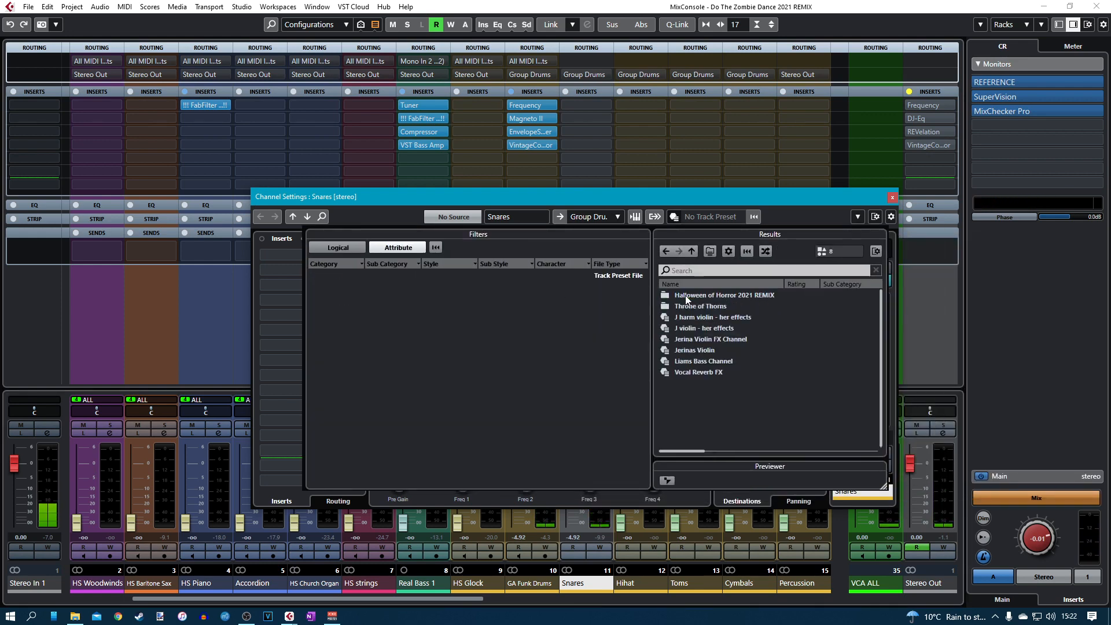
double_click(690, 297)
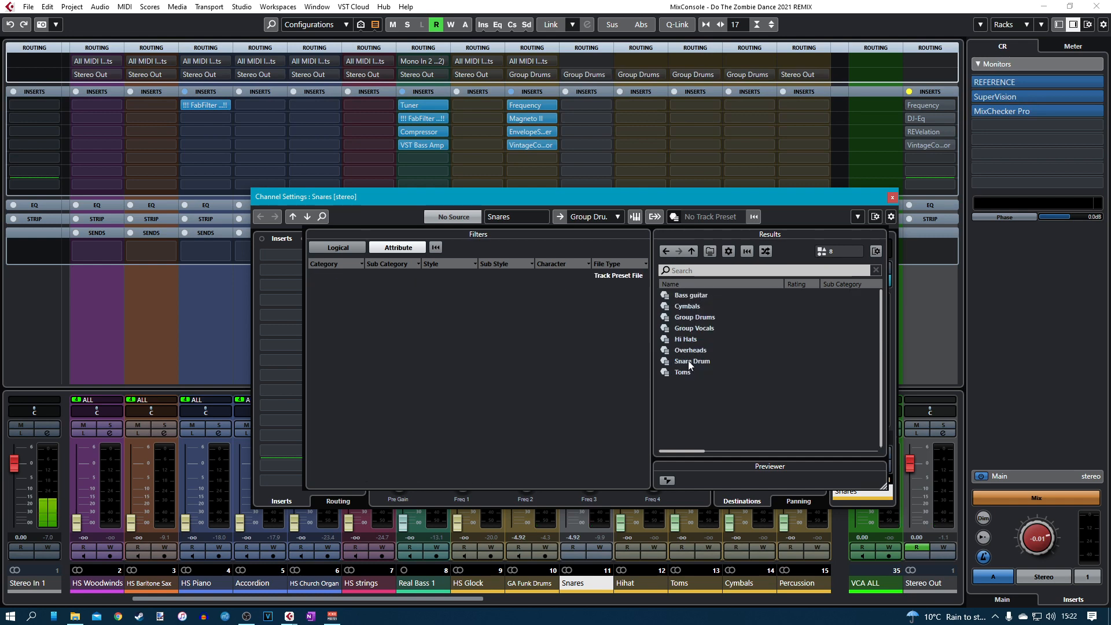
click(689, 363)
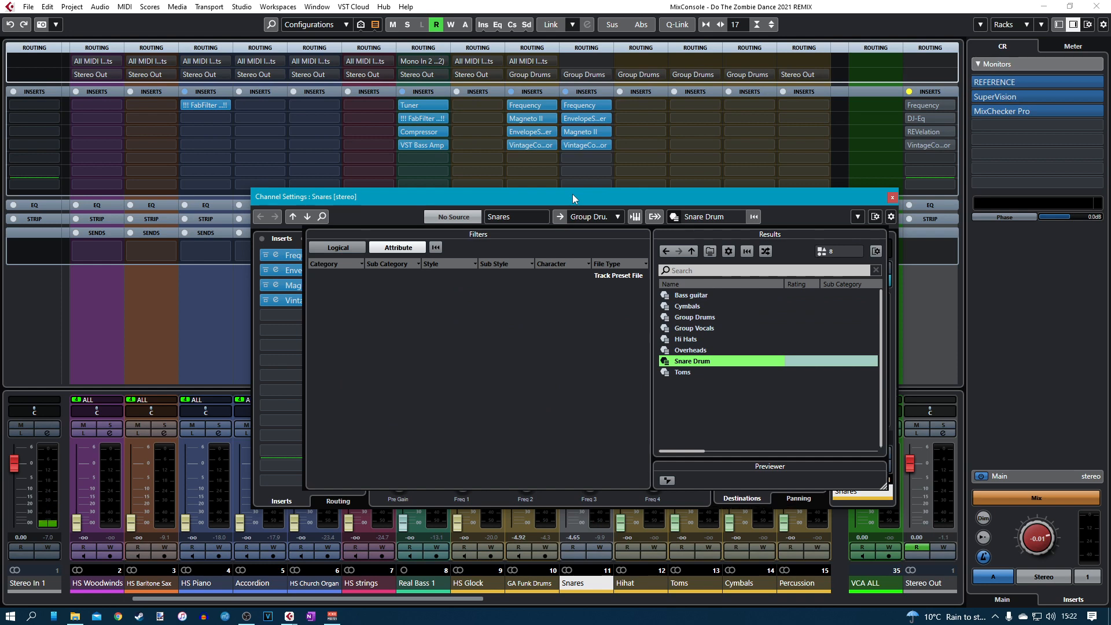
In the Snares Frequency EQ, set the band 6 gain to 2.4 dB near 5.76 kHz and the band 4 gain to 3.5 dB.
key(space)
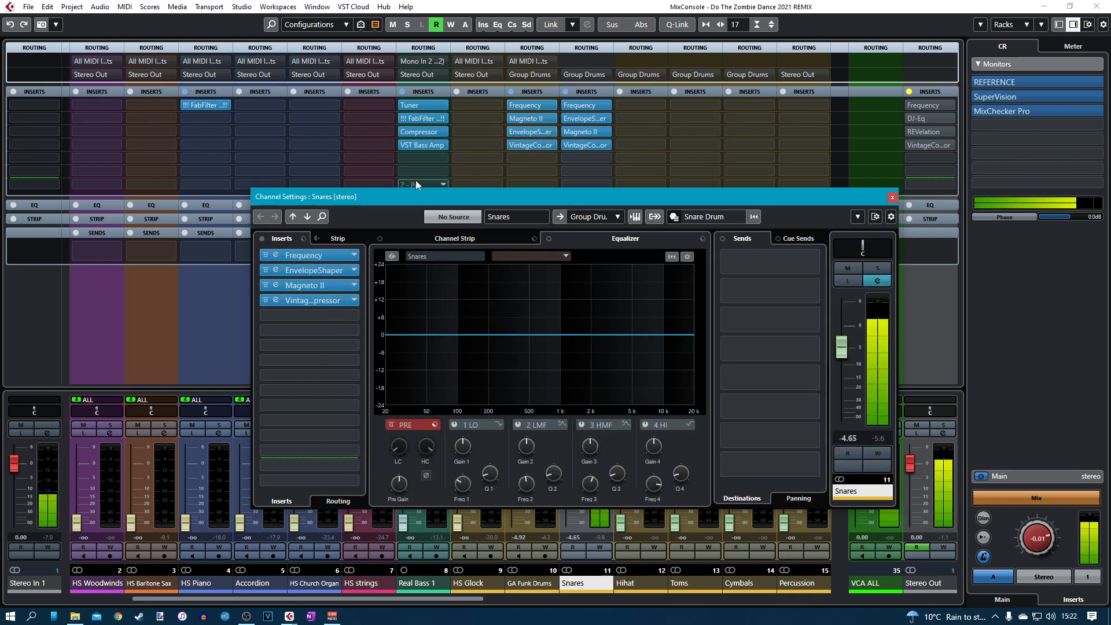
click(278, 255)
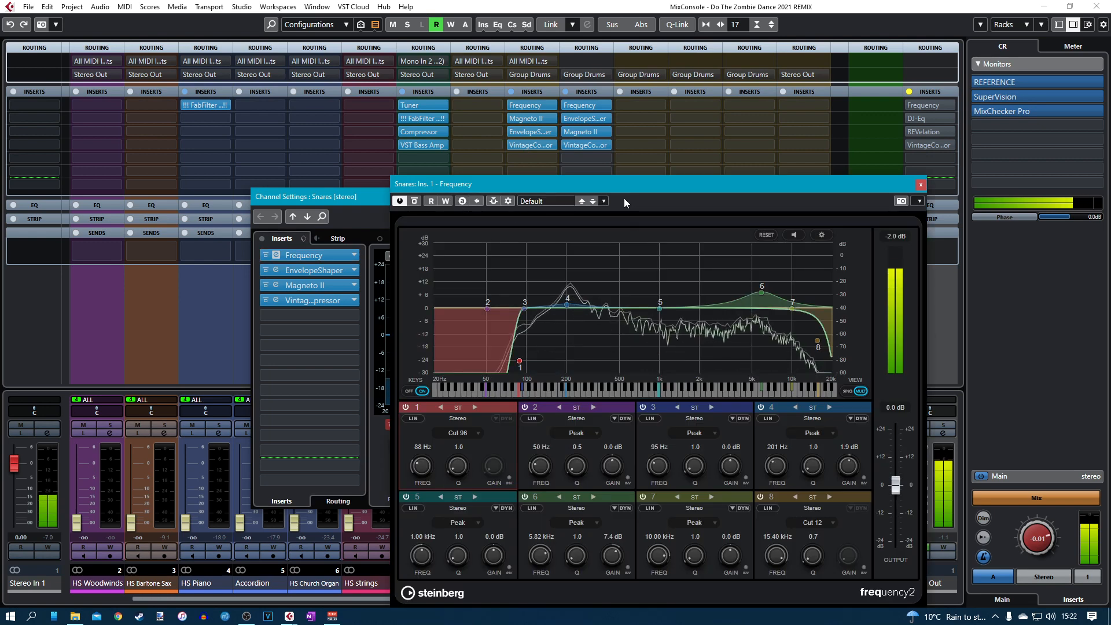
mouse_move(761, 295)
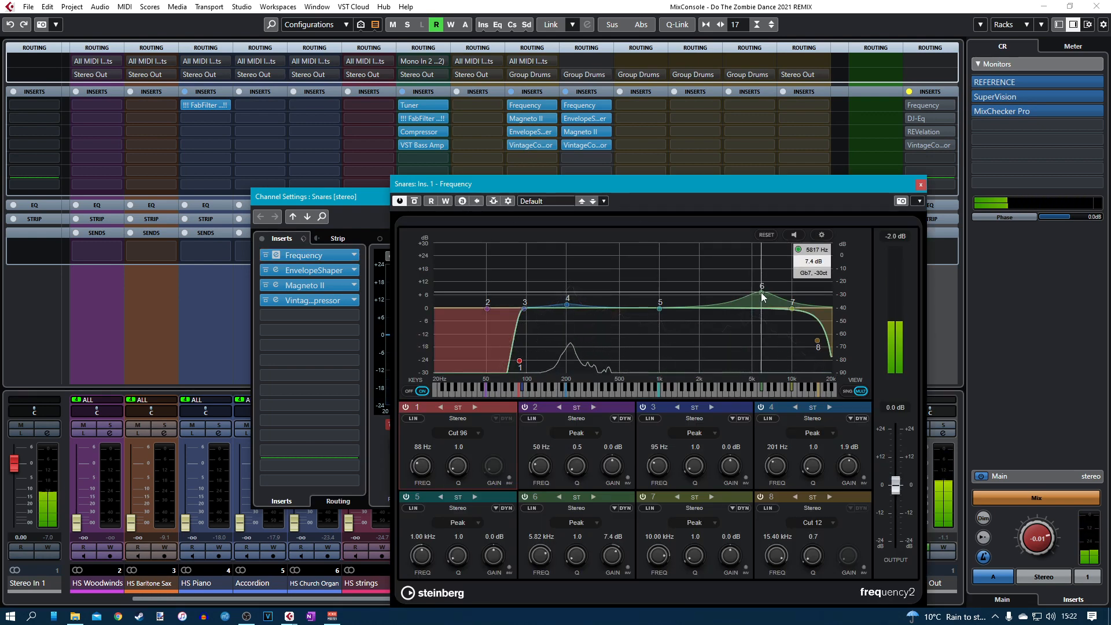
drag(761, 296, 761, 308)
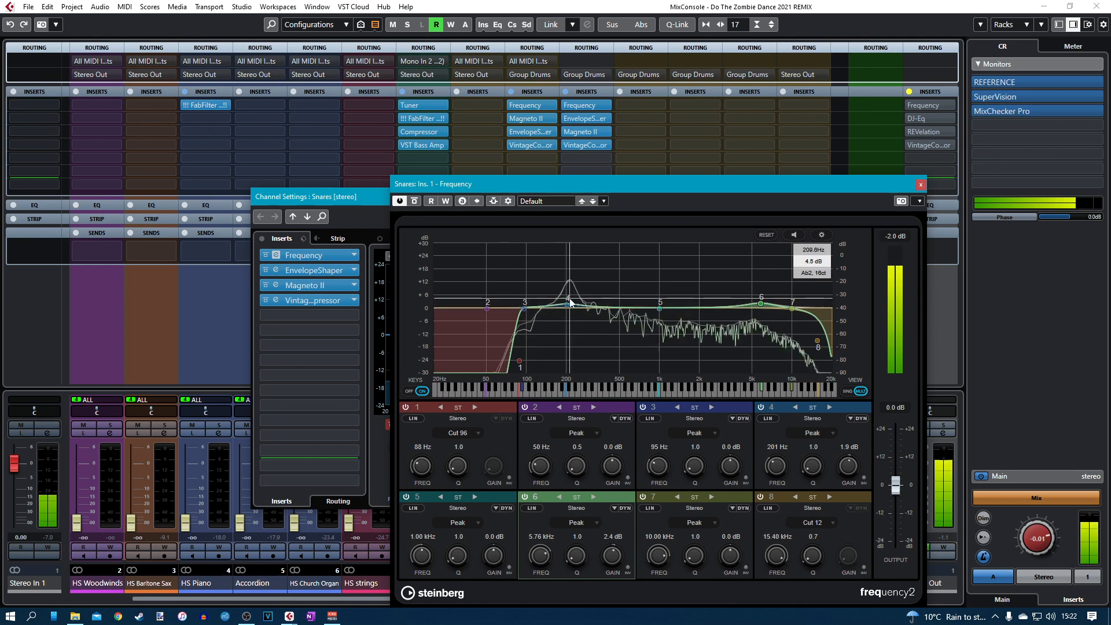
drag(569, 303, 566, 300)
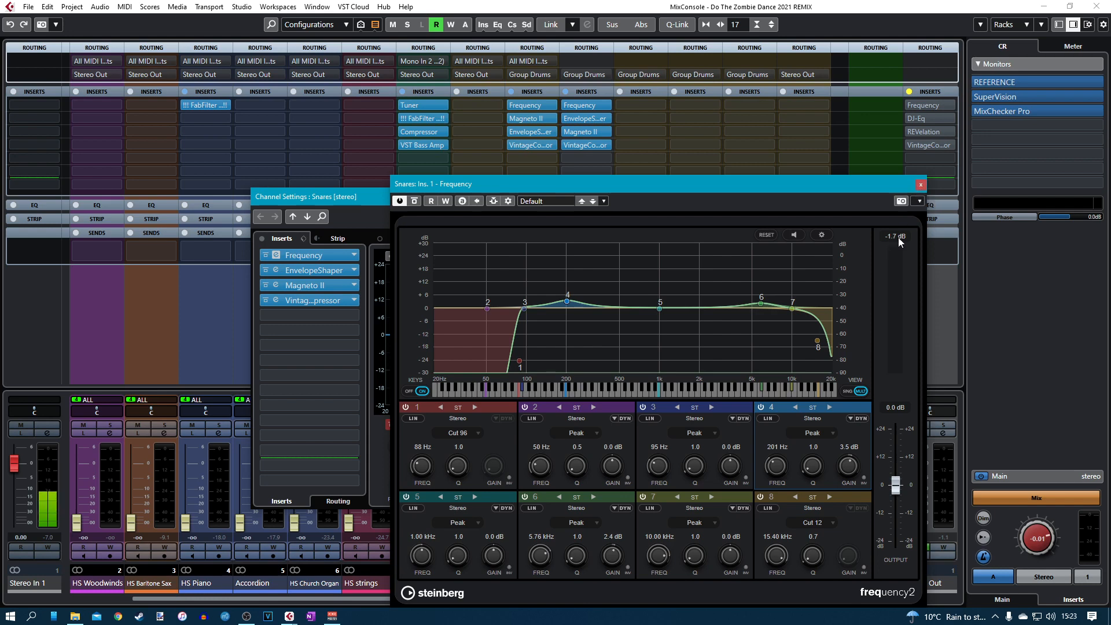
key(space)
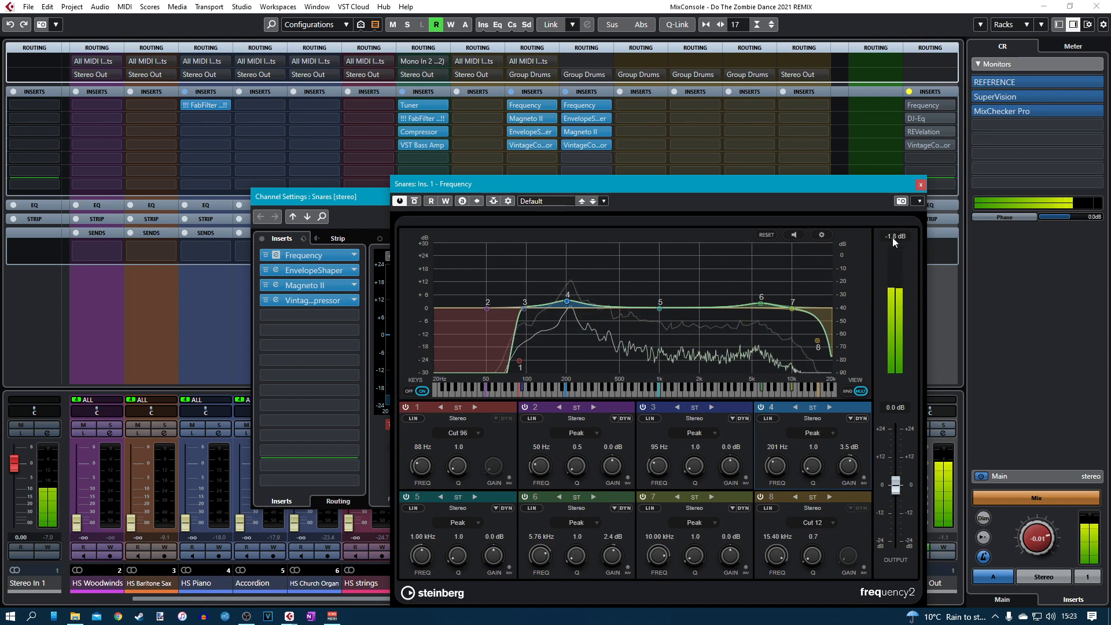
click(920, 187)
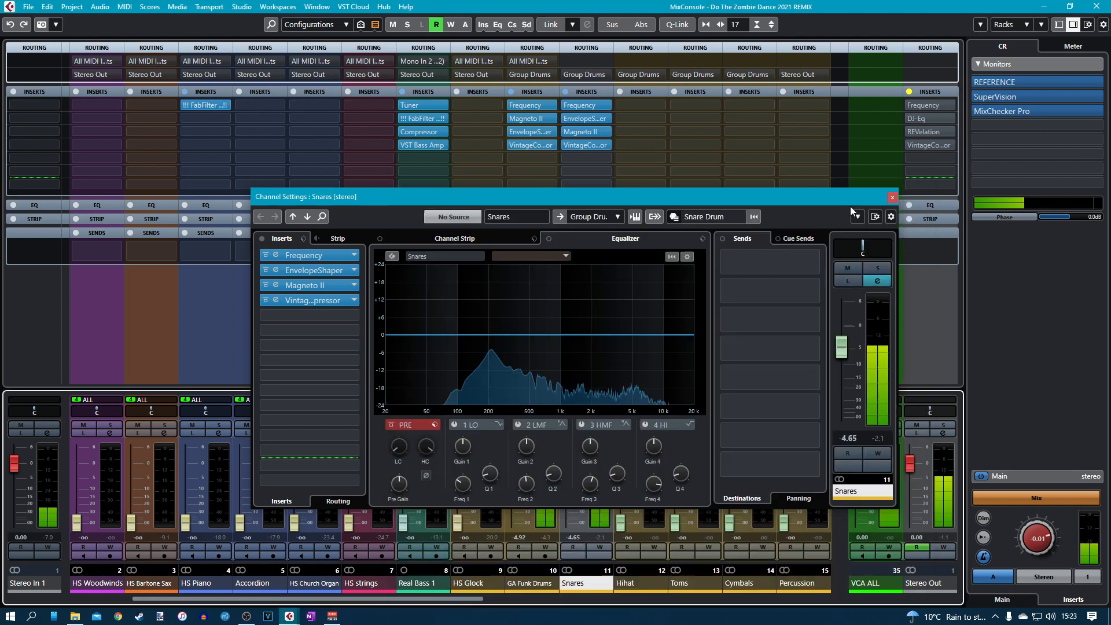
Check the Snares EnvelopeShaper's output level during playback, and lower the Frequency EQ's output to -1.5 dB.
click(273, 272)
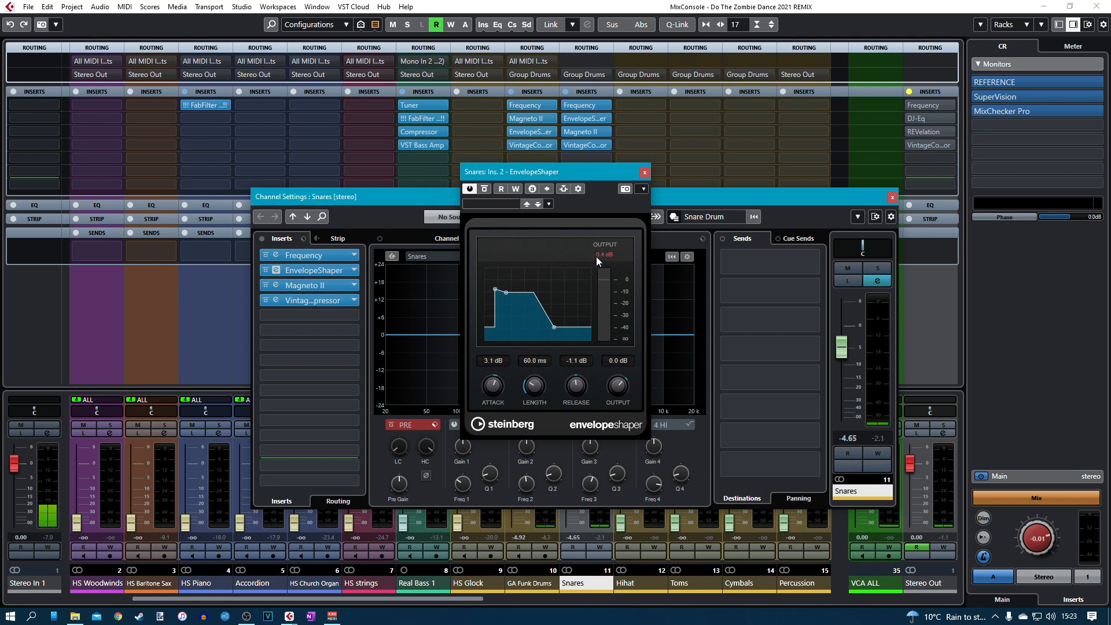
key(space)
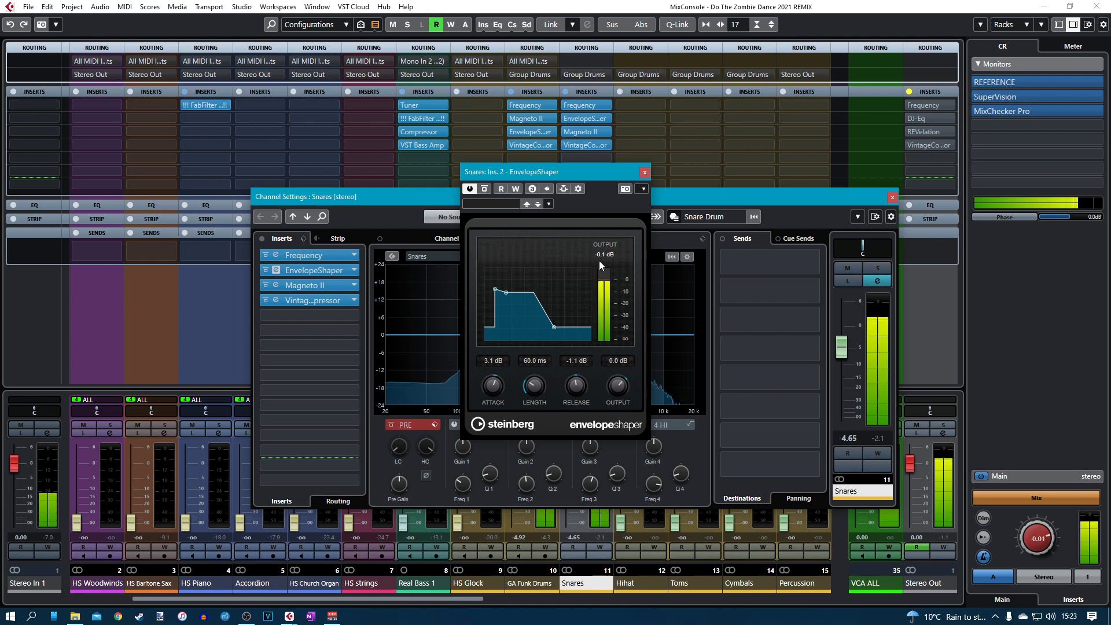
click(644, 172)
click(276, 258)
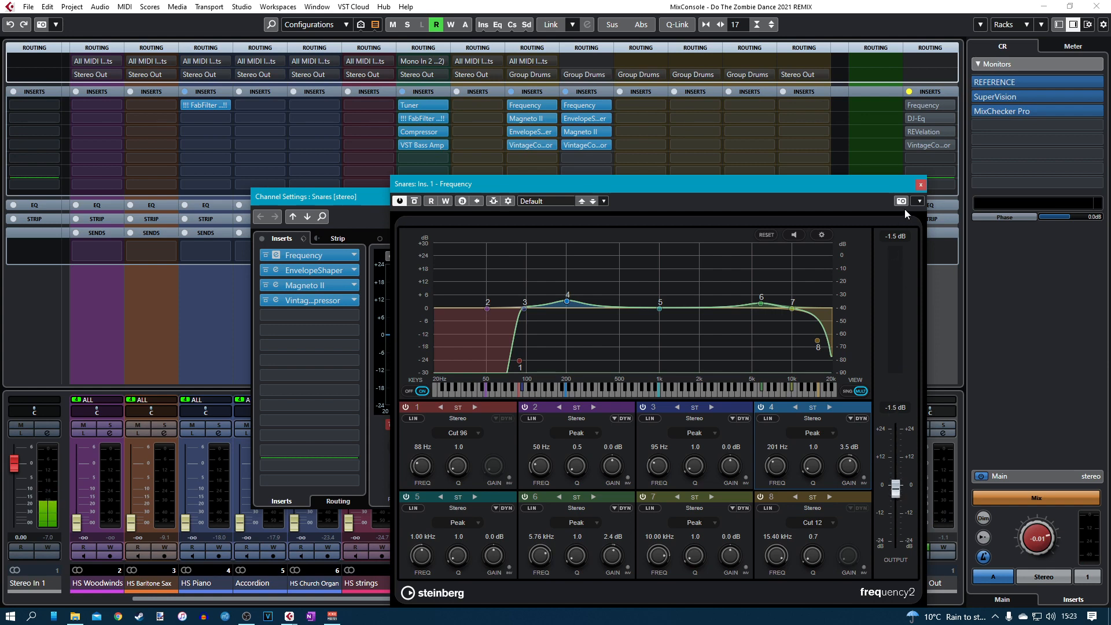
click(920, 184)
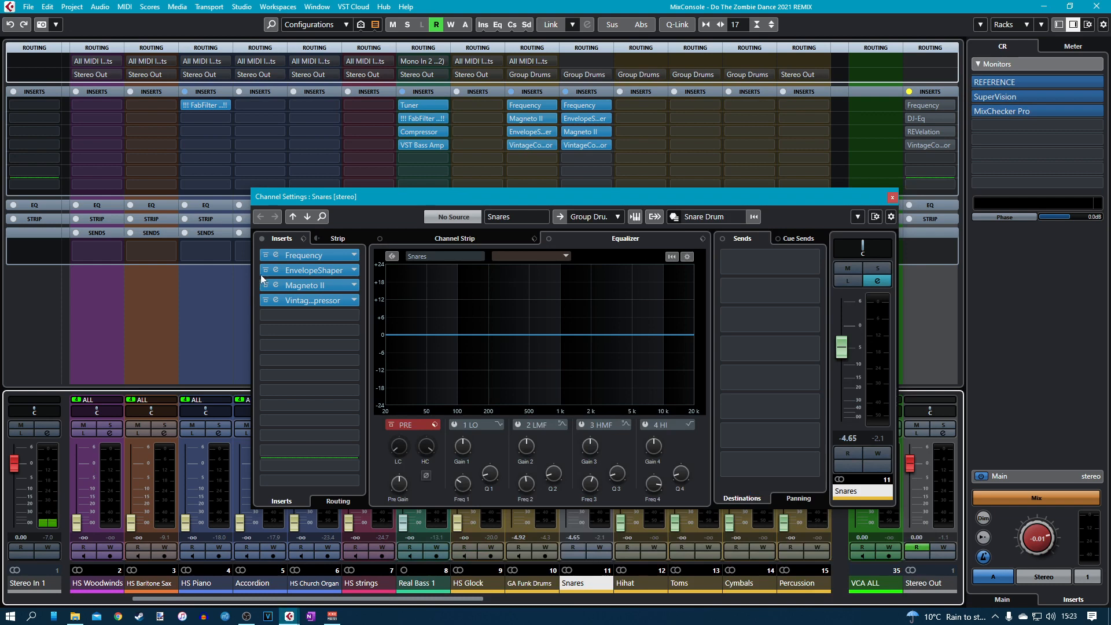
Recheck the Snares EnvelopeShaper's output level while the snare plays, and close its editor.
click(276, 270)
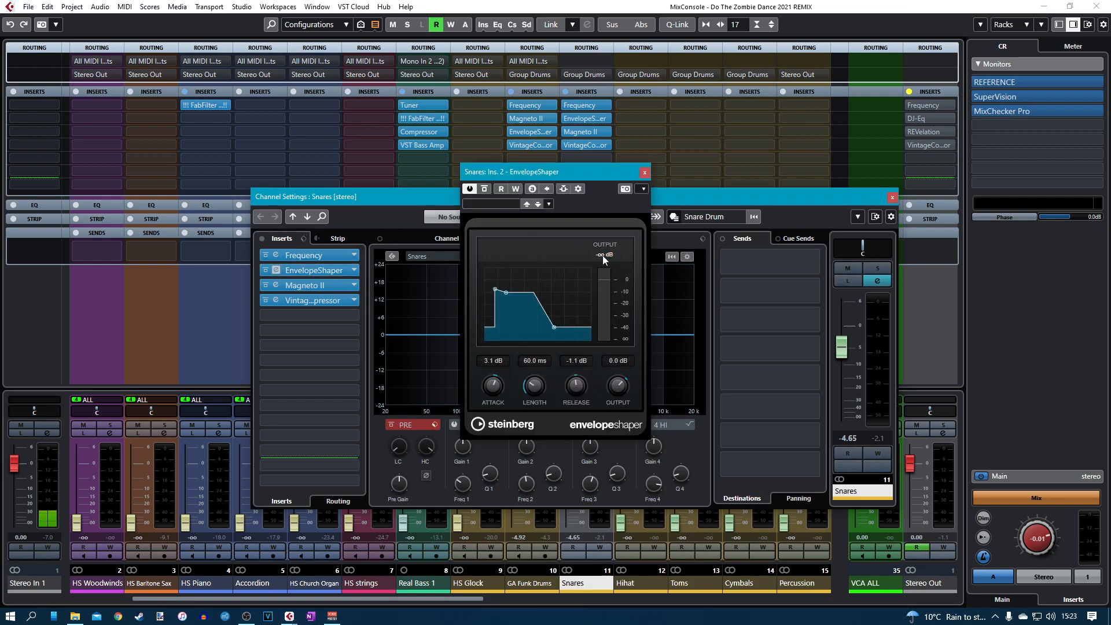
key(space)
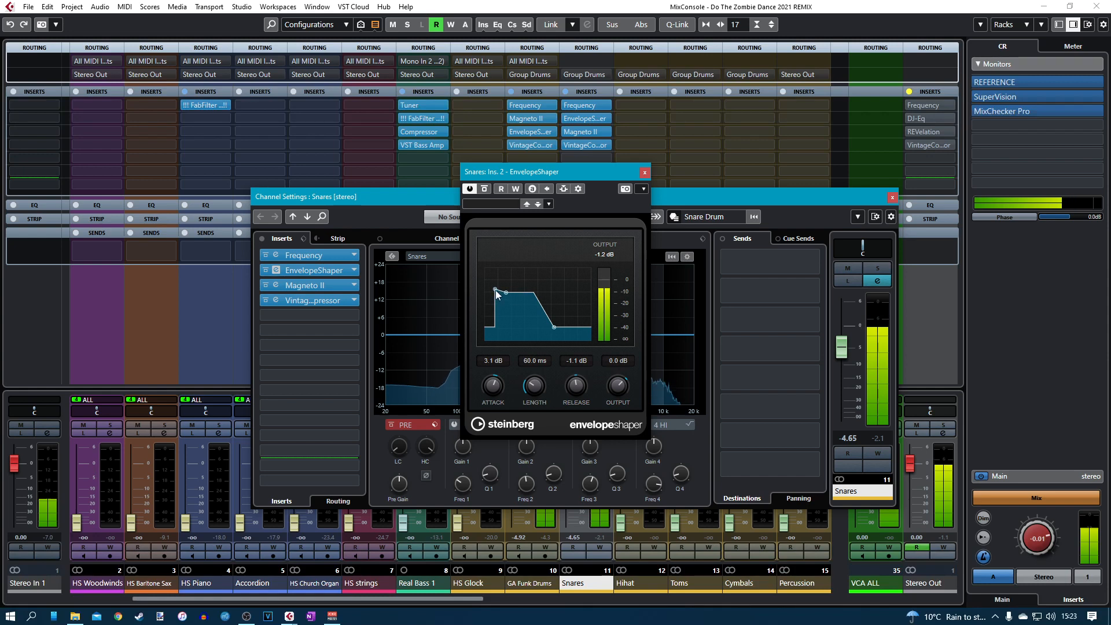
click(643, 172)
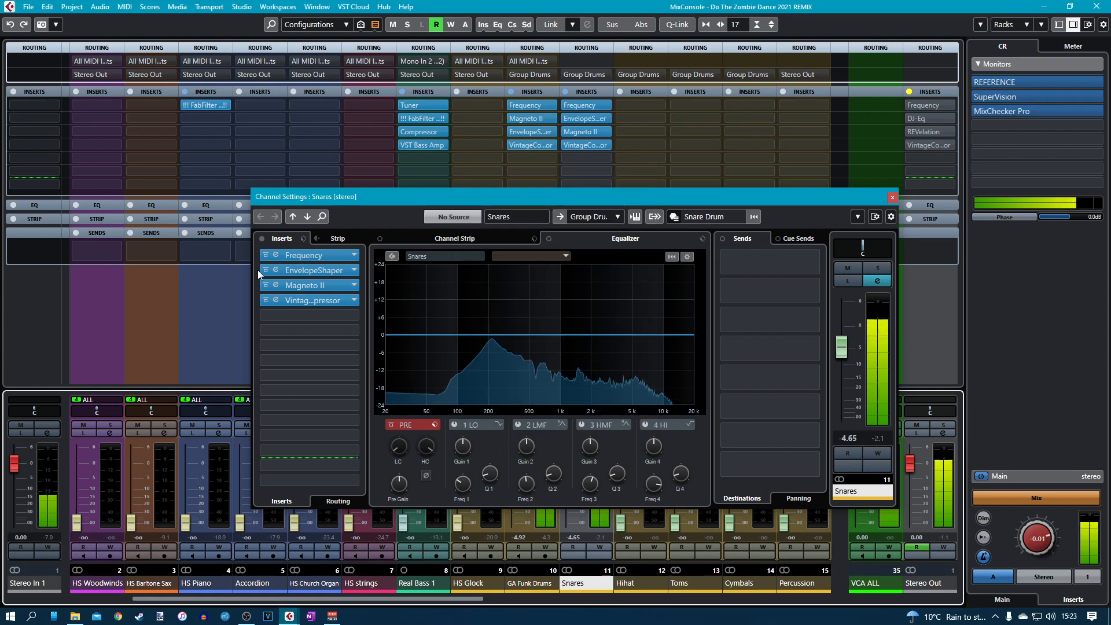
key(space)
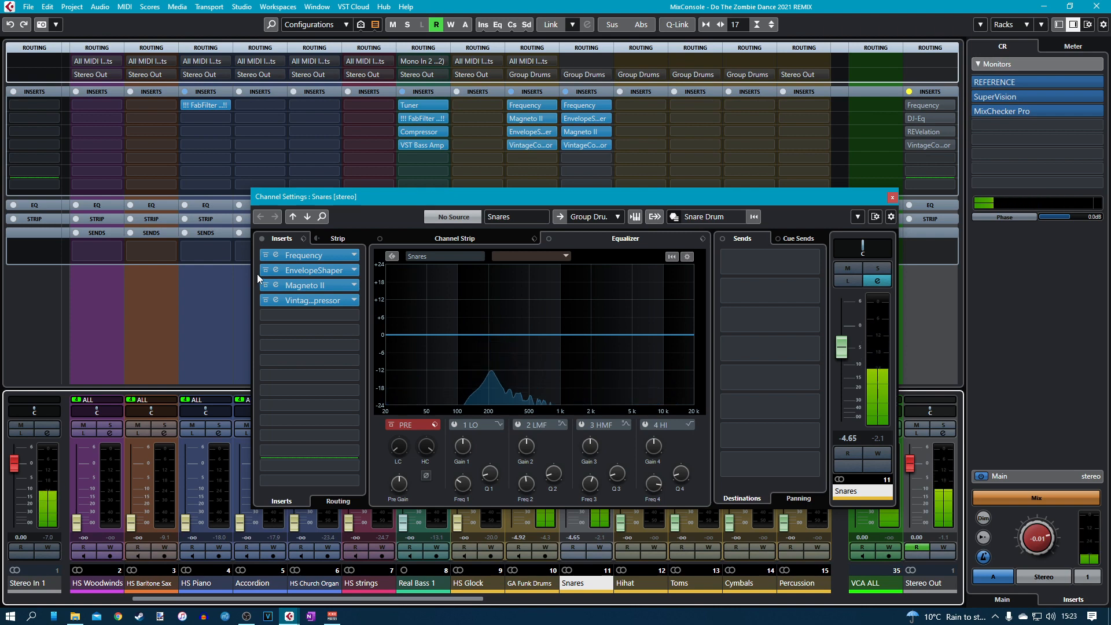
Switch to Voicemeeter Banana, set the Voicemeeter VAIO fader gain to -19.8 dB, and return to the Snares channel settings.
click(332, 616)
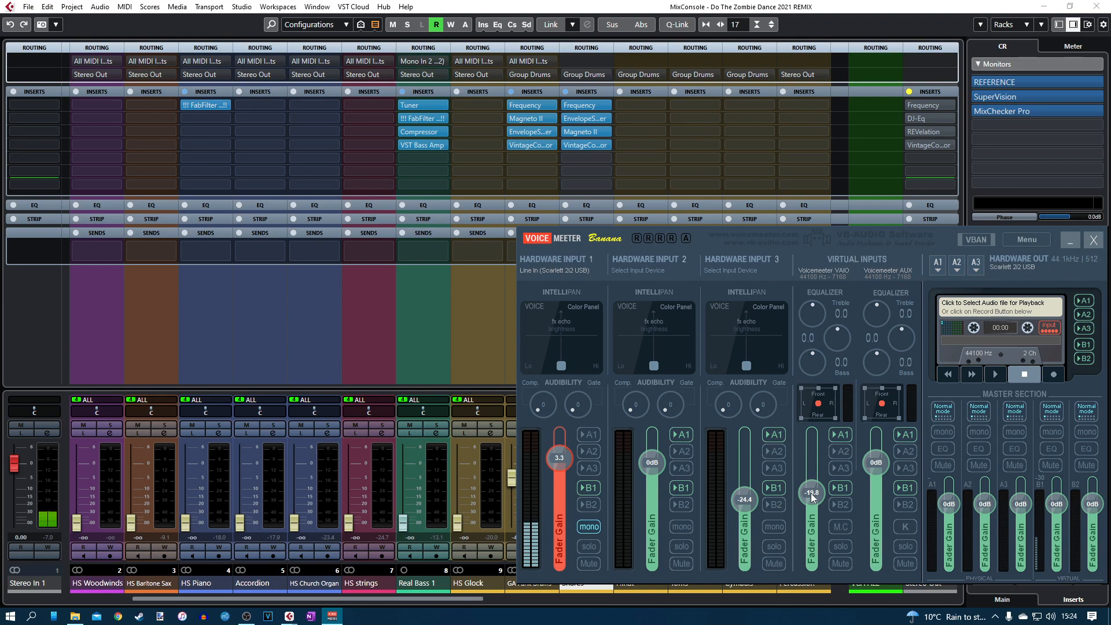
click(1092, 239)
click(599, 433)
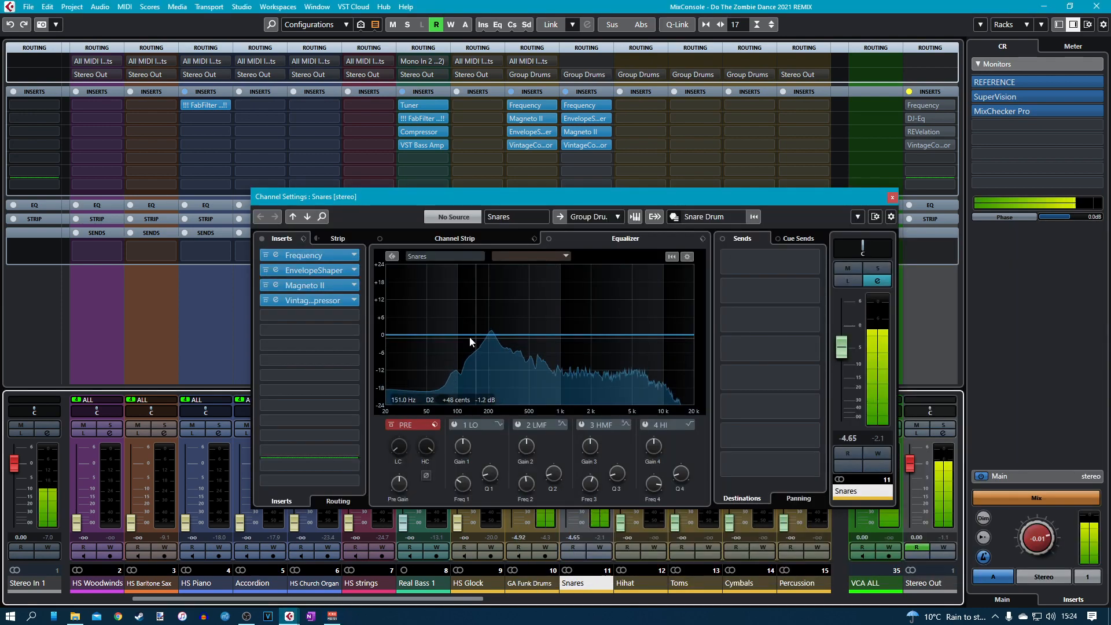
Lower the output of the Snares Magneto II insert to -3.1 dB.
click(276, 286)
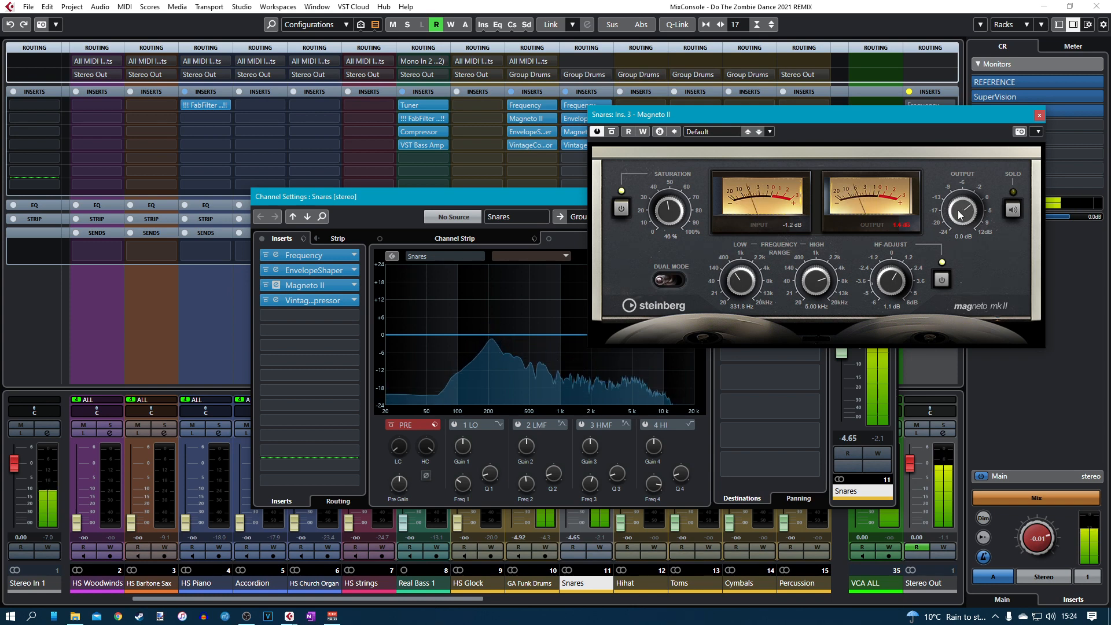
drag(959, 215, 957, 223)
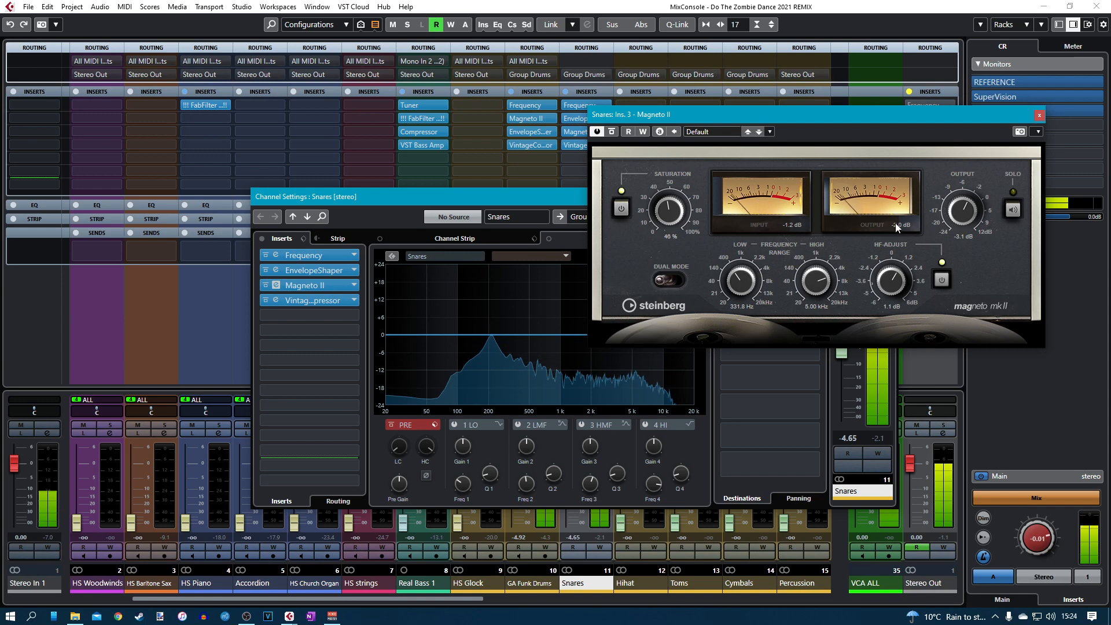
click(1038, 117)
Examine the Snares VintageCompressor's settings, gain reduction and reset input meter during playback, and close it and the channel settings.
click(284, 302)
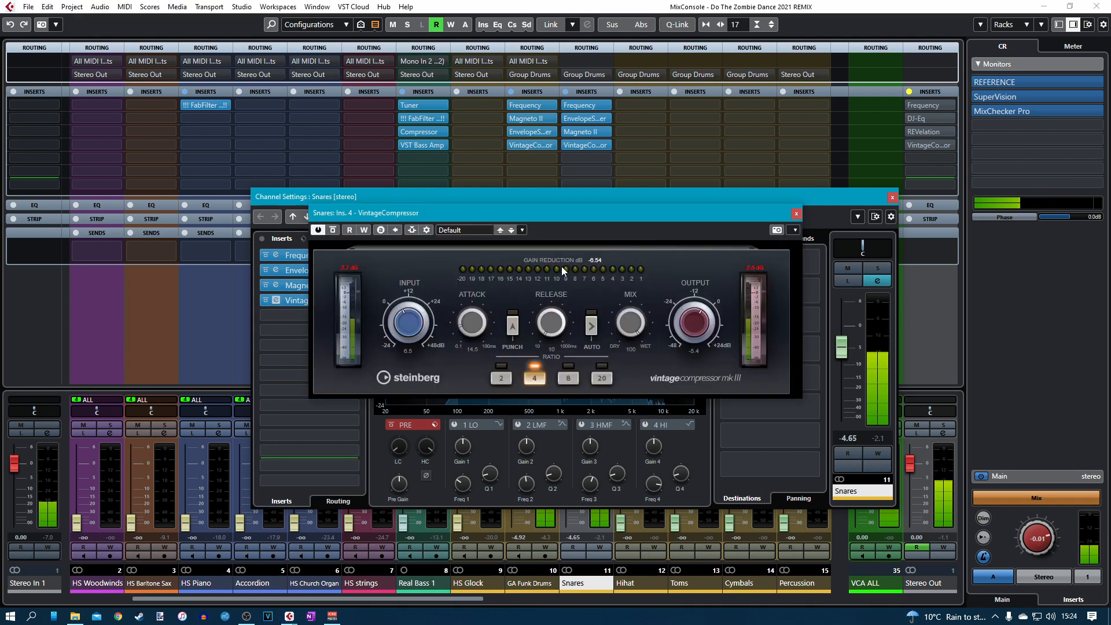
click(345, 269)
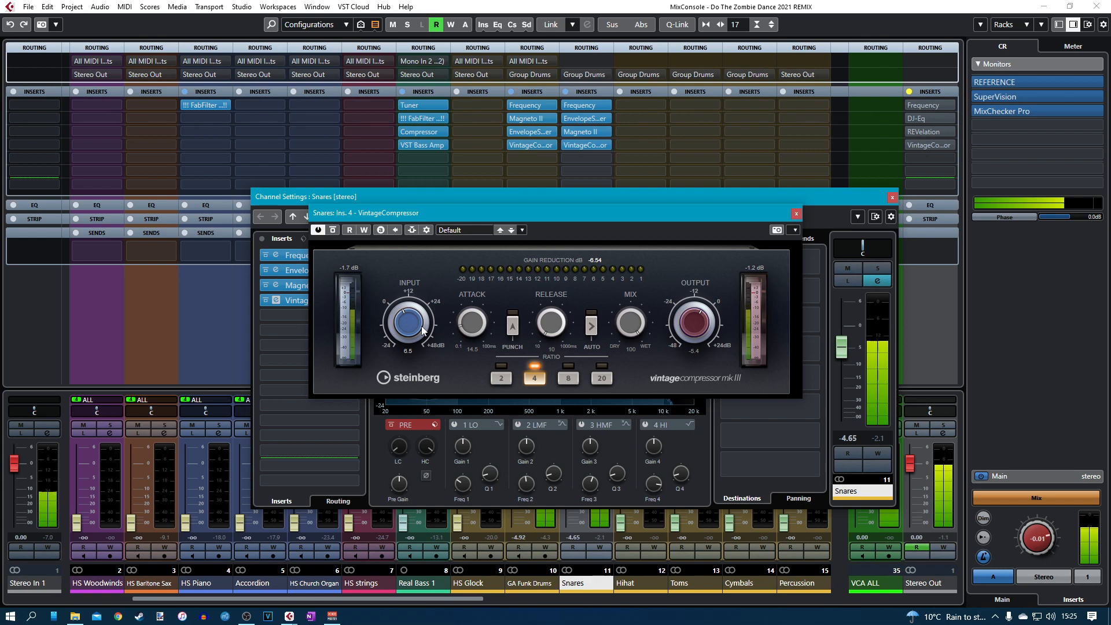
click(795, 214)
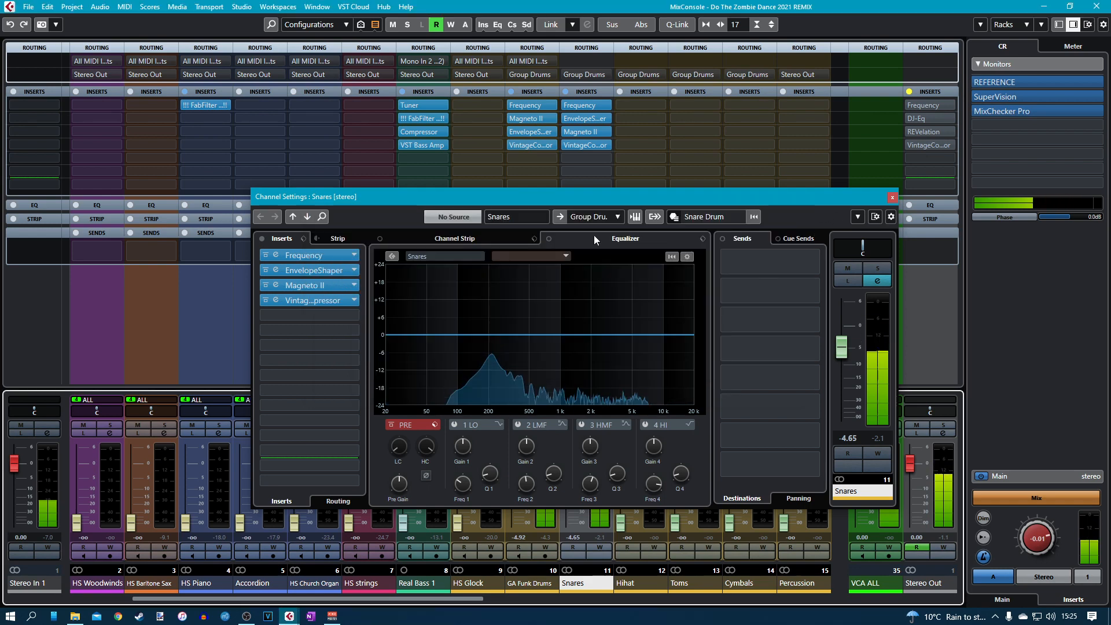
click(892, 197)
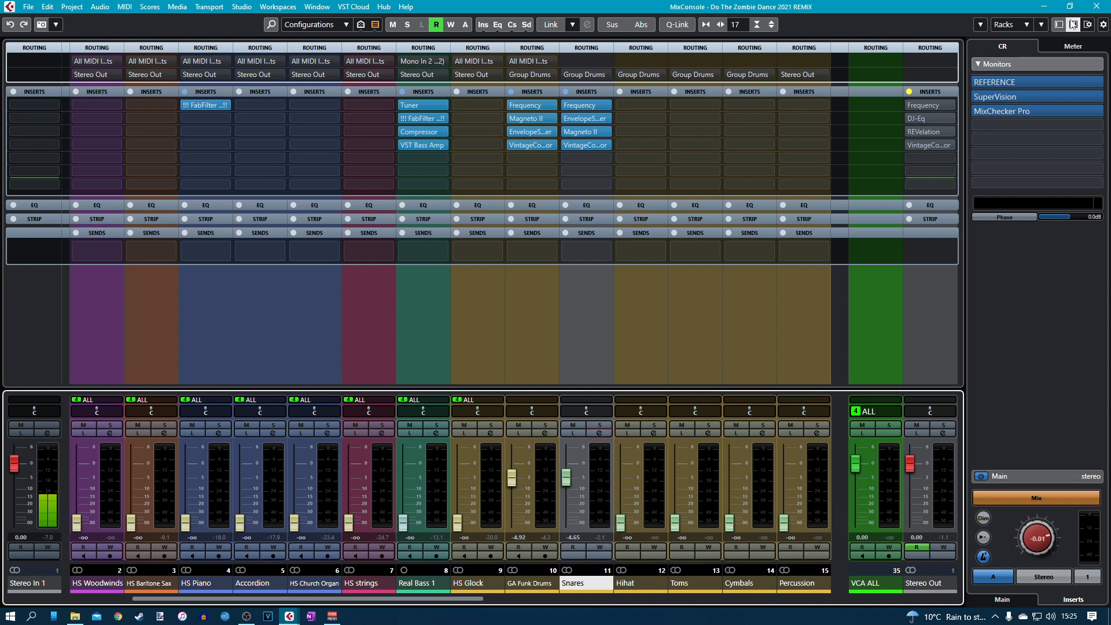
Hide and reshow the Control Room section, and switch the main monitor downmix to mono and back to stereo.
click(1071, 25)
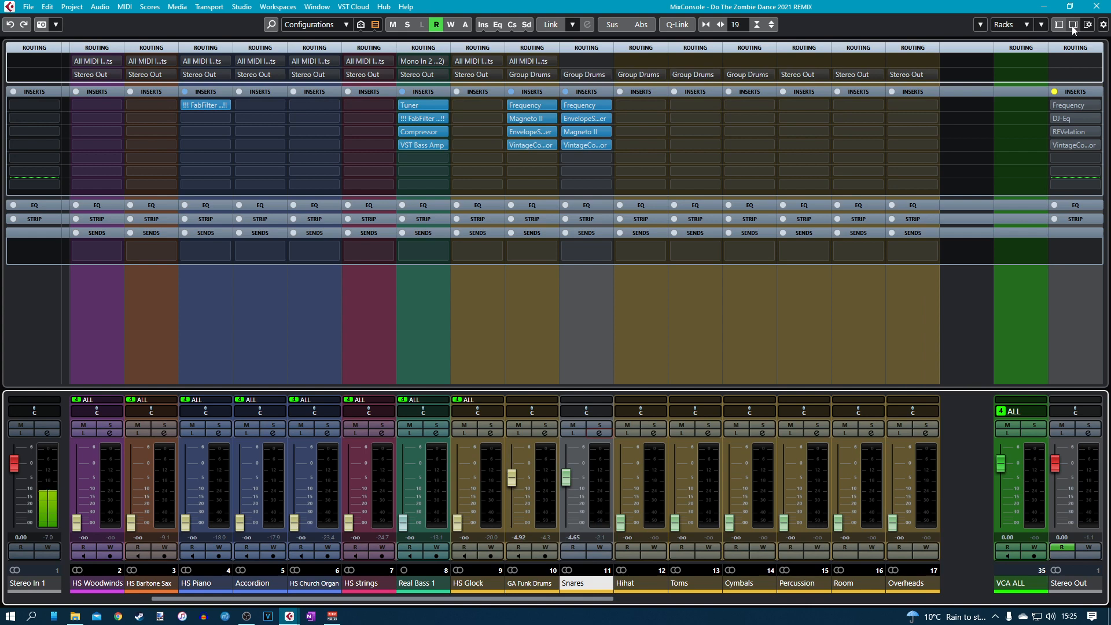
click(1073, 26)
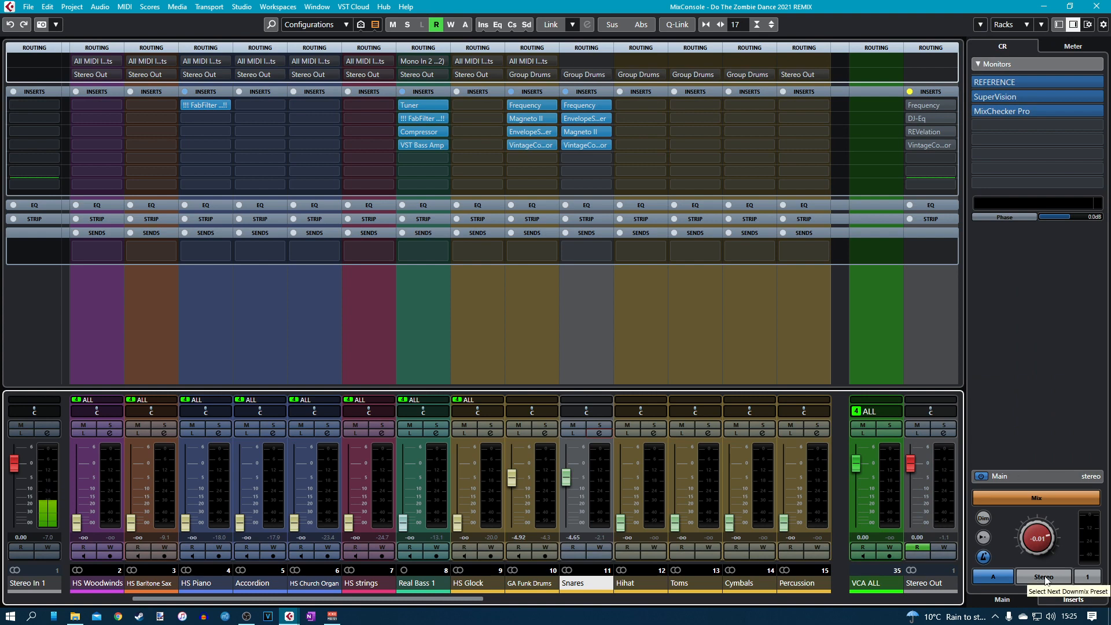
click(1044, 577)
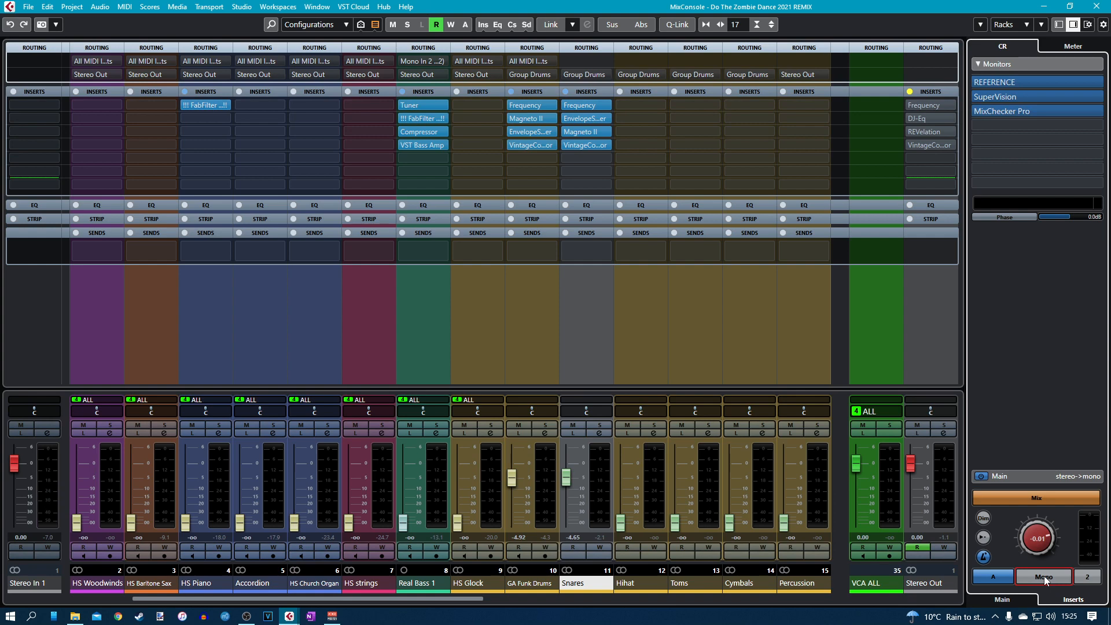
click(1044, 577)
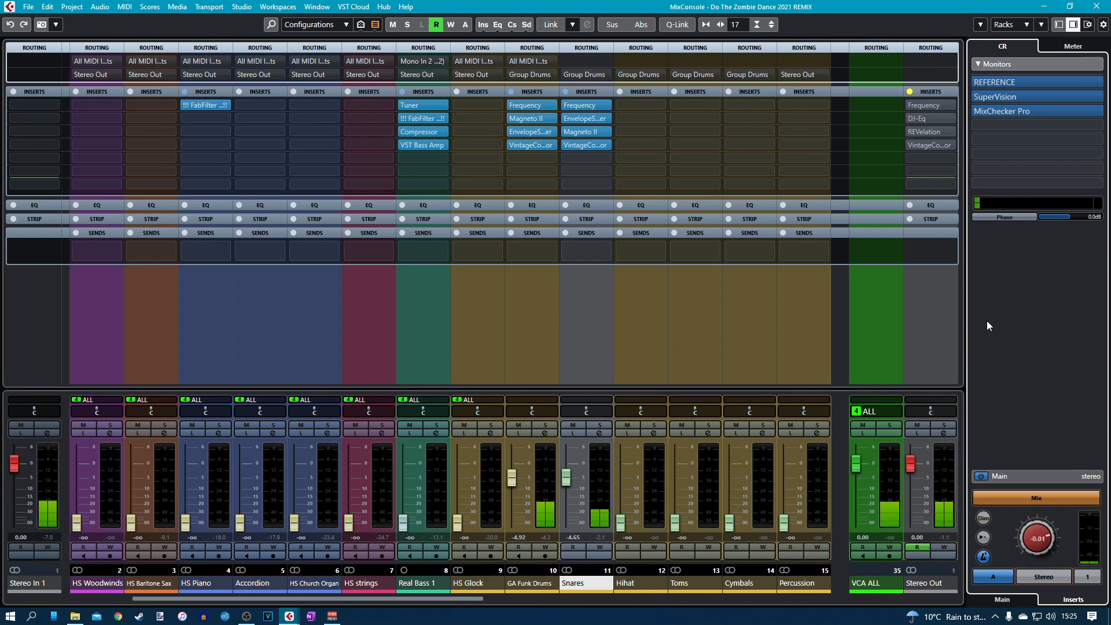
With the monitoring level dimmed during playback, raise the Snares fader to -1.98 dB and set GA Funk Drums to -5.47 dB.
click(982, 518)
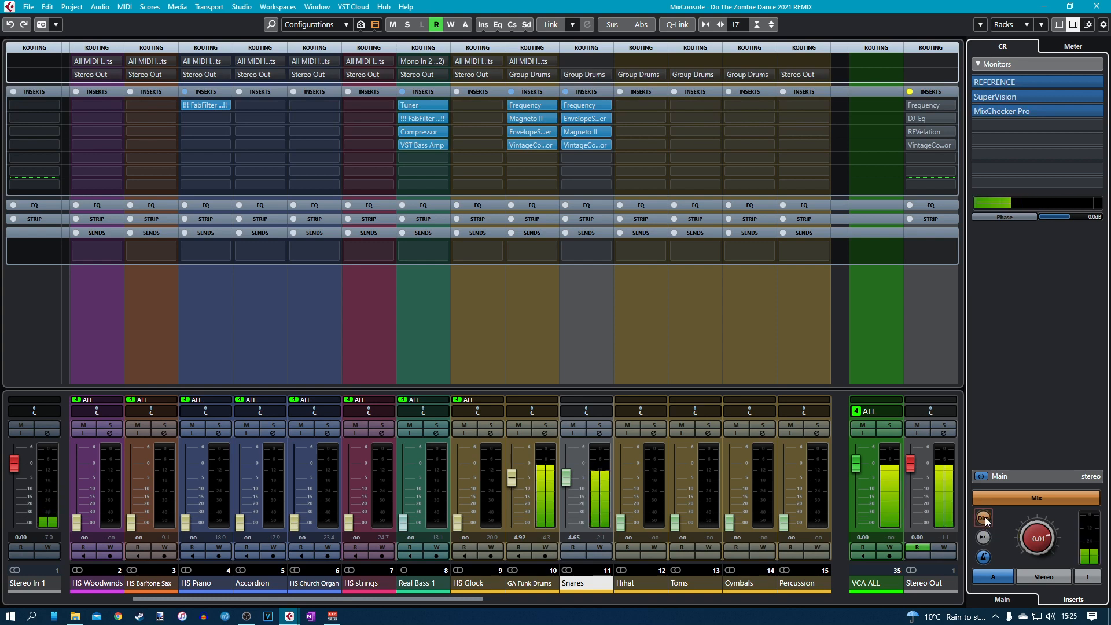
click(983, 518)
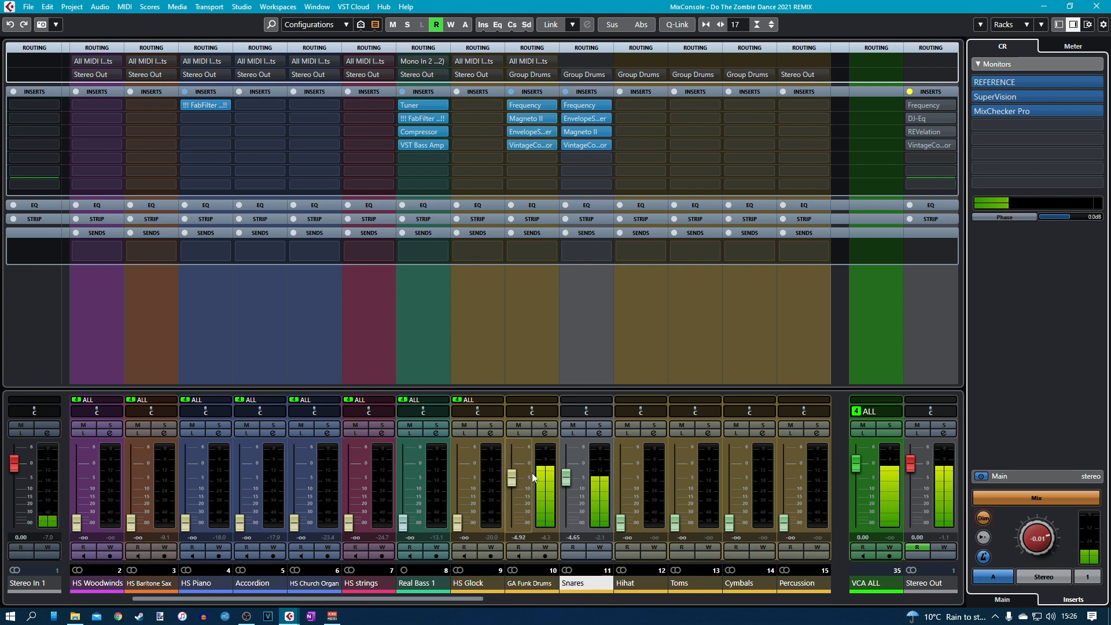
drag(568, 482, 568, 478)
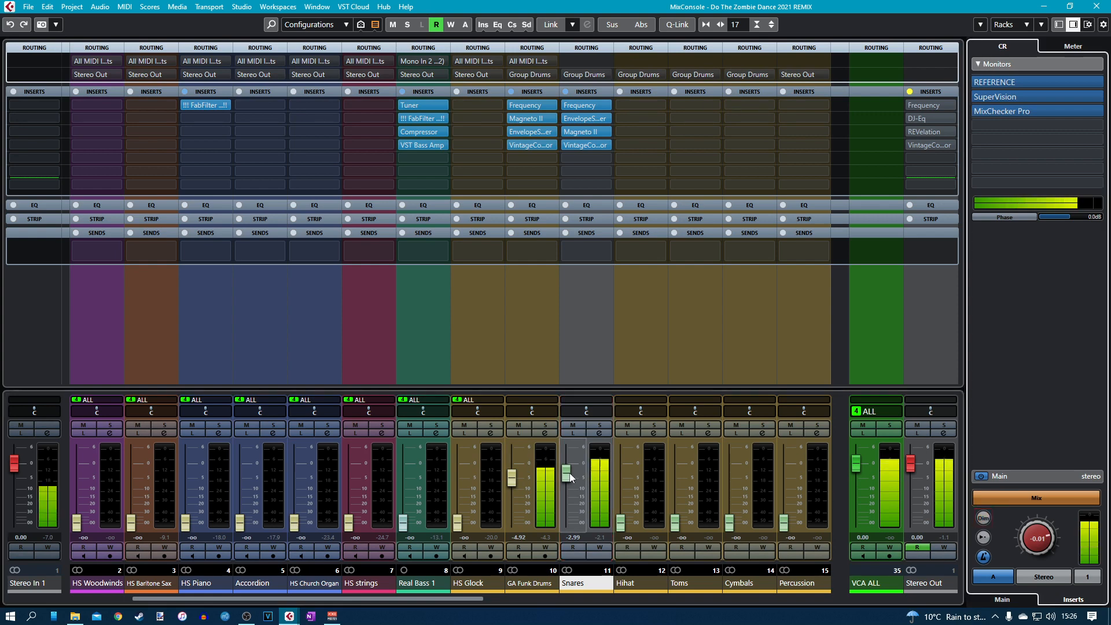
scroll(570, 478, up, 2)
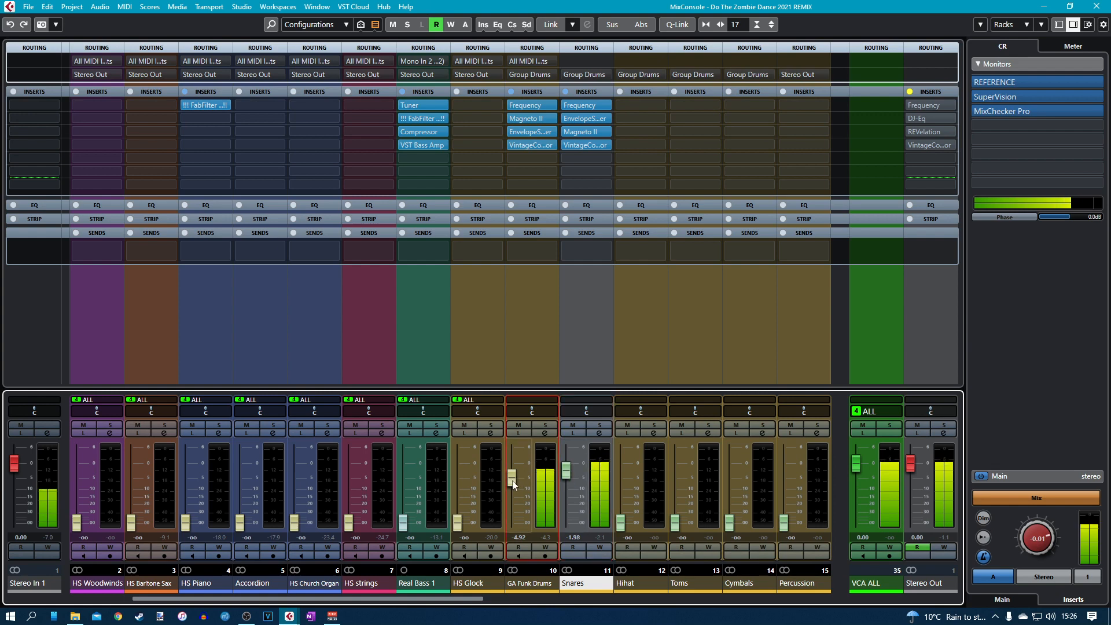
scroll(513, 485, down, 1)
scroll(512, 484, down, 1)
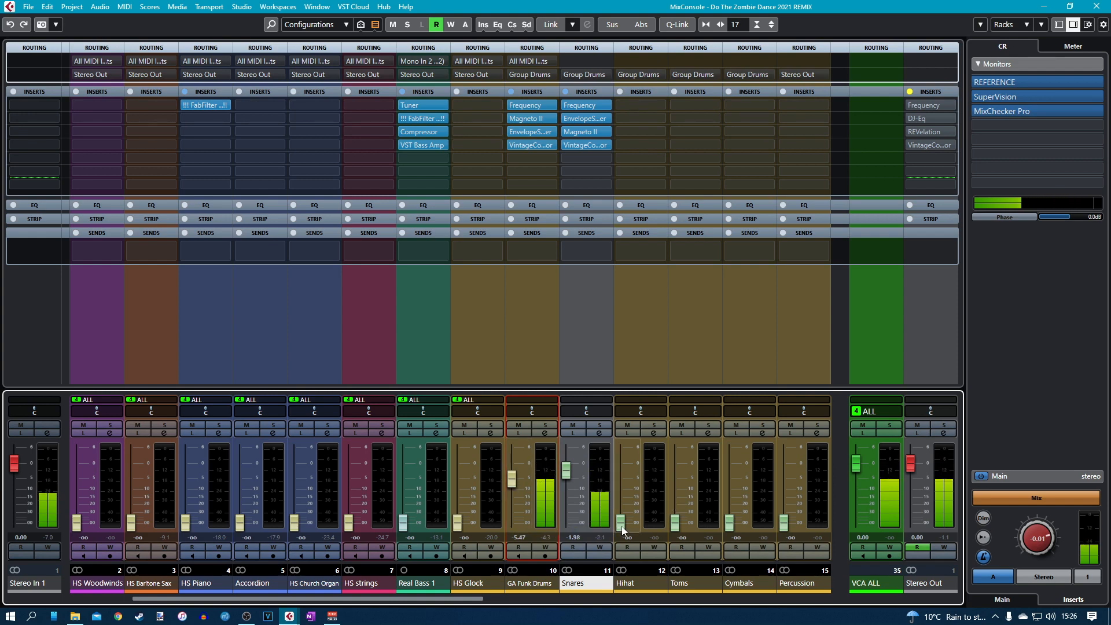
Raise the Hihat fader to -4.39 dB and load the Hi Hats track preset in the Hihat channel settings.
drag(621, 526, 621, 483)
click(653, 433)
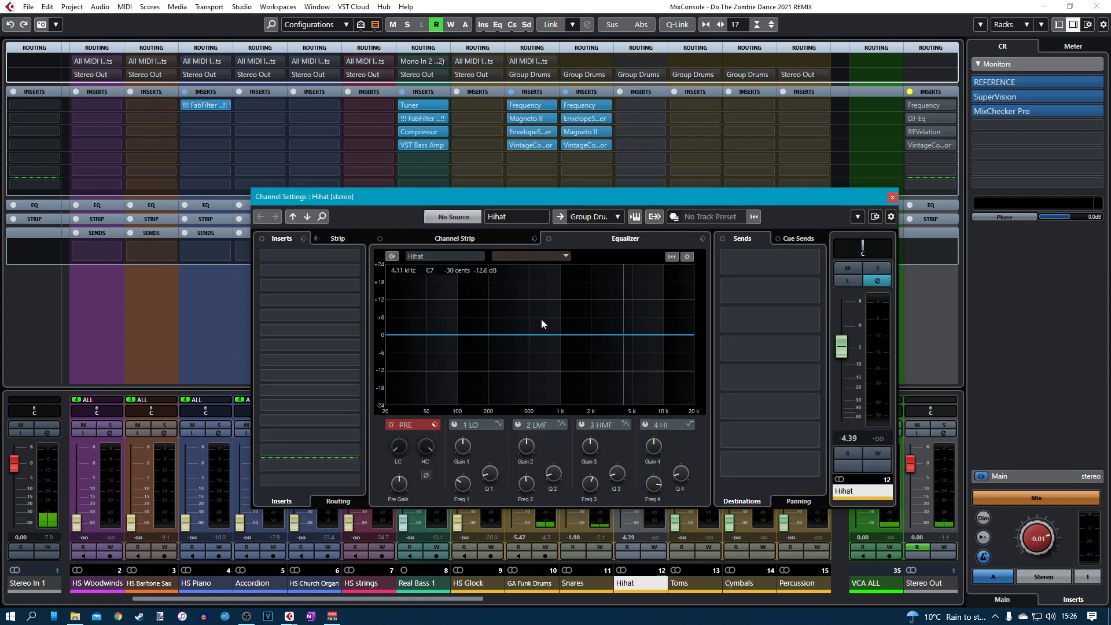
click(678, 219)
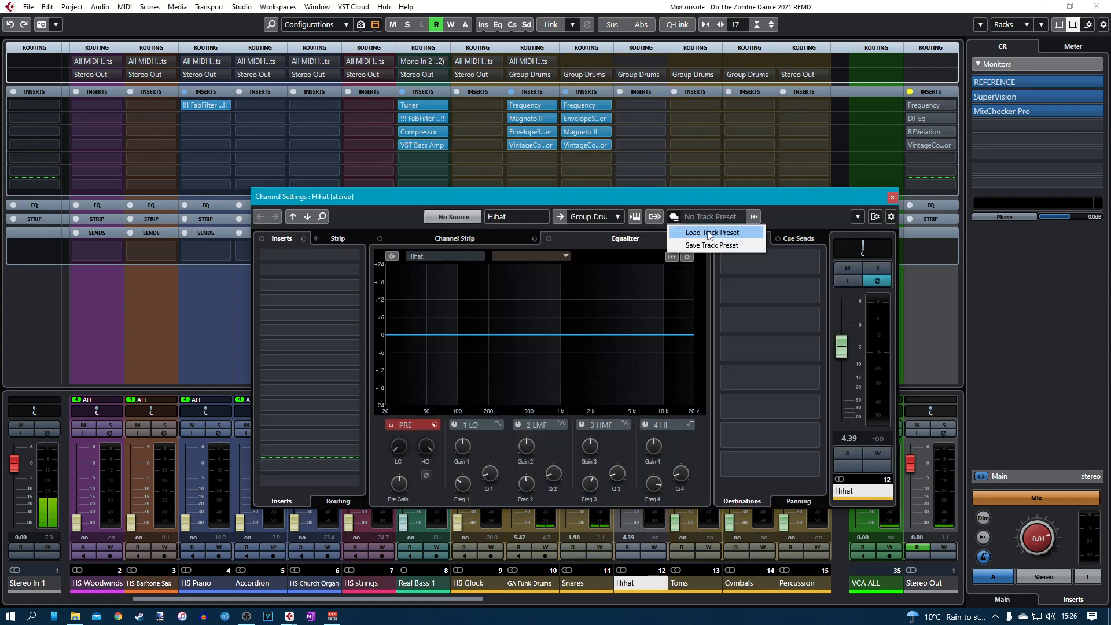
click(730, 230)
drag(966, 248, 664, 259)
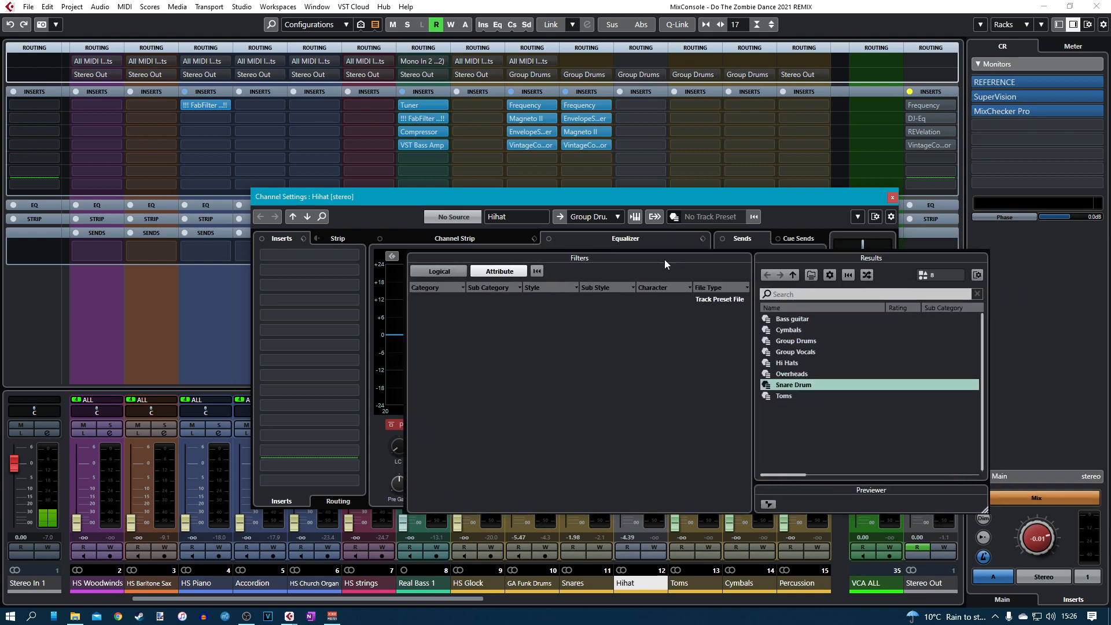
click(785, 364)
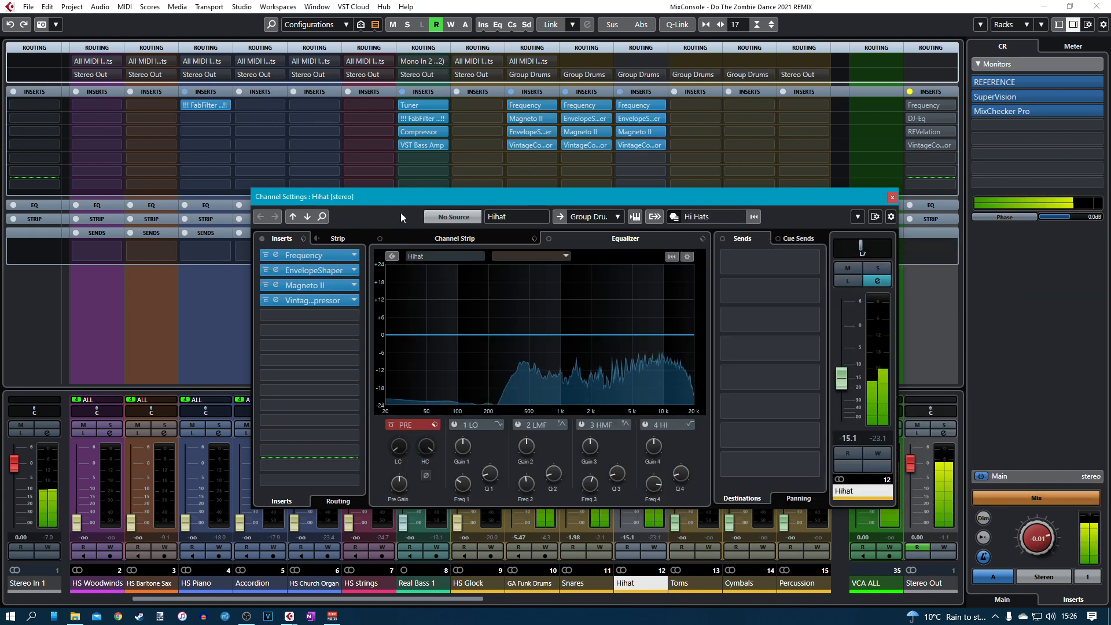
Examine the Hihat's Frequency EQ curve and EnvelopeShaper settings during playback, closing each editor.
click(277, 256)
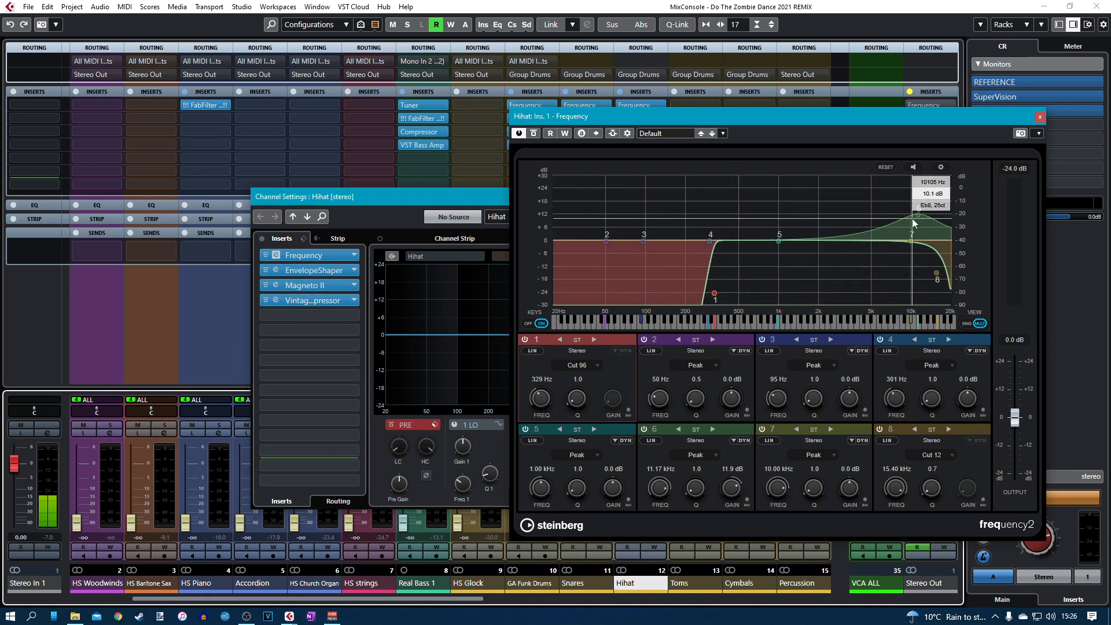
key(space)
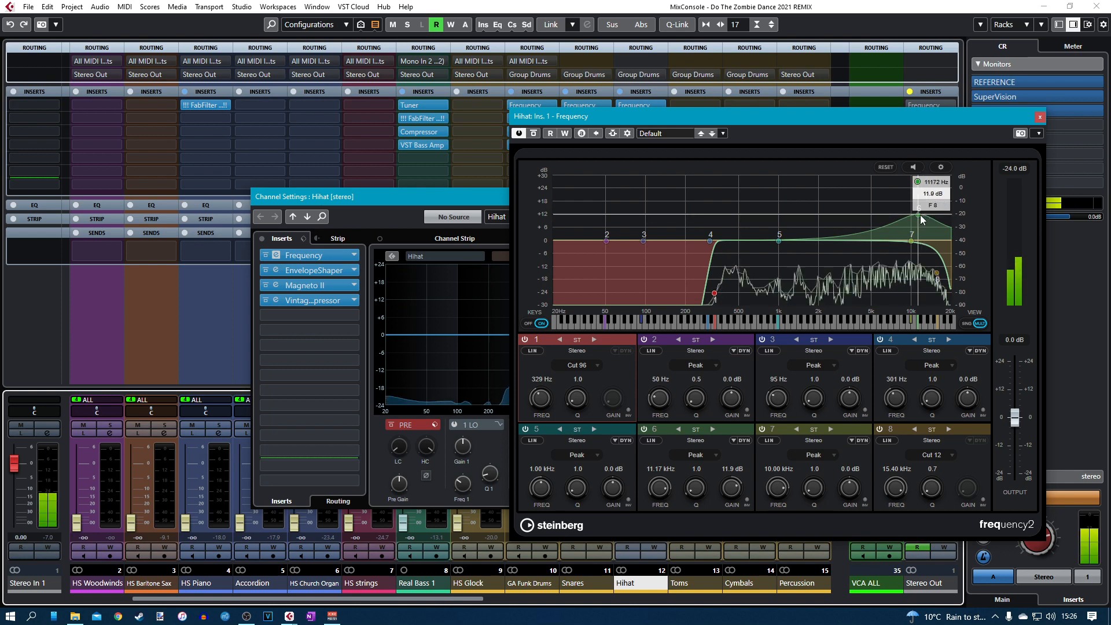
click(1039, 117)
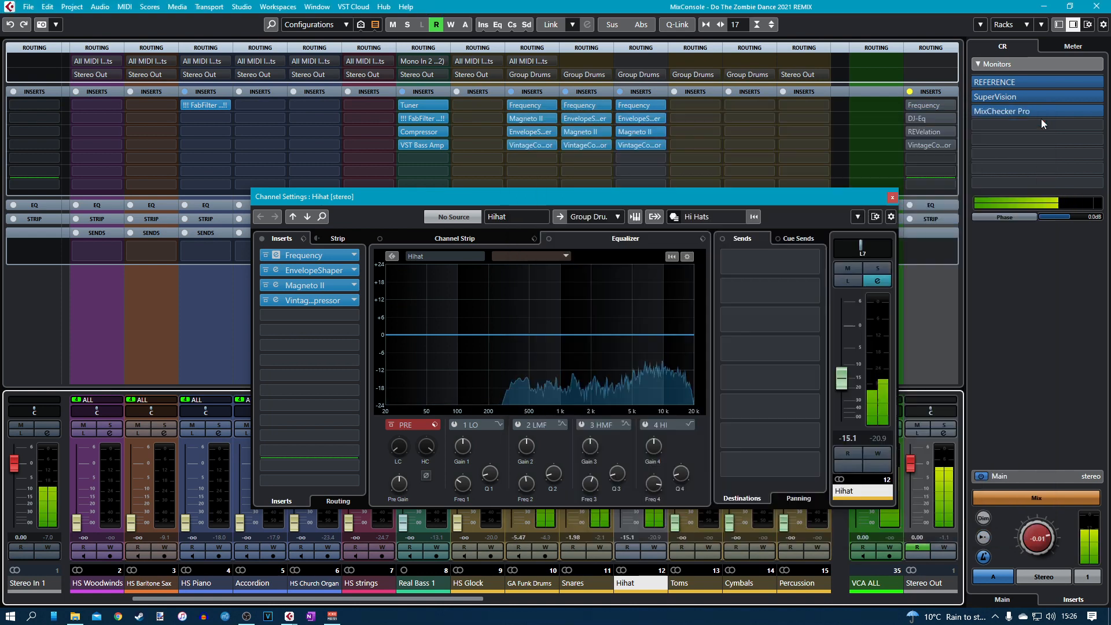
click(274, 270)
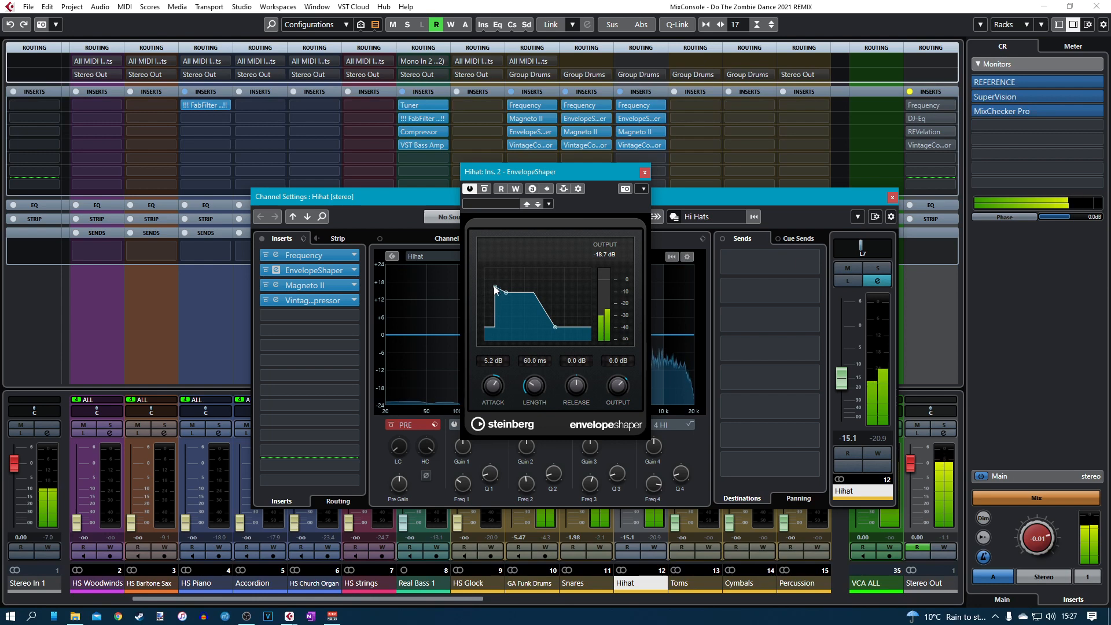
click(645, 172)
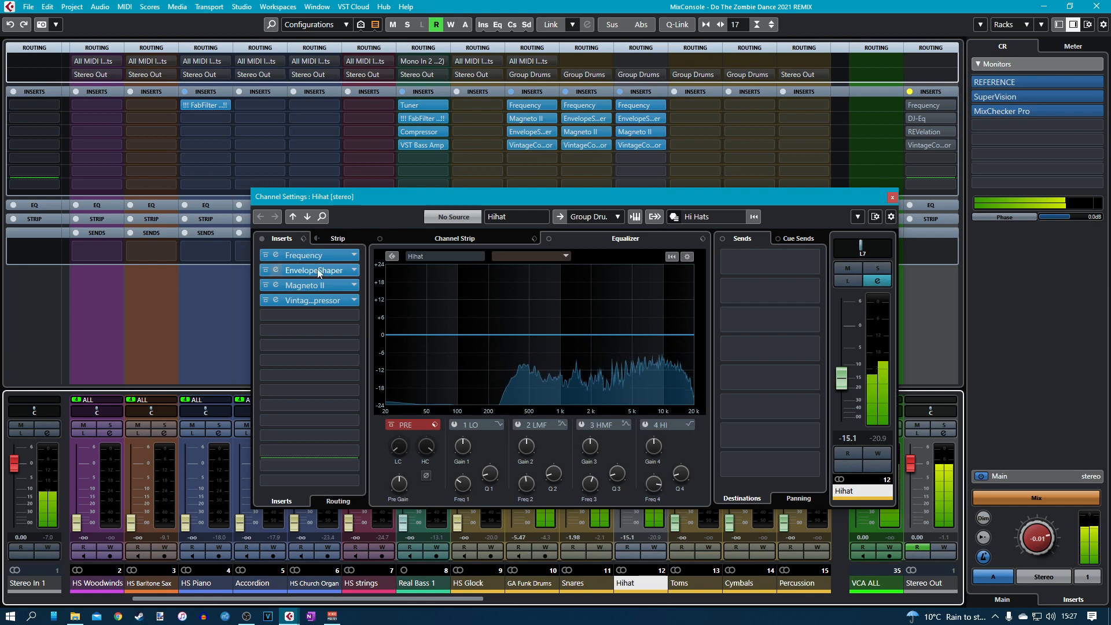
Raise the output of the Hihat Magneto II insert to 7.7 dB, check it during playback, and close its editor.
click(276, 285)
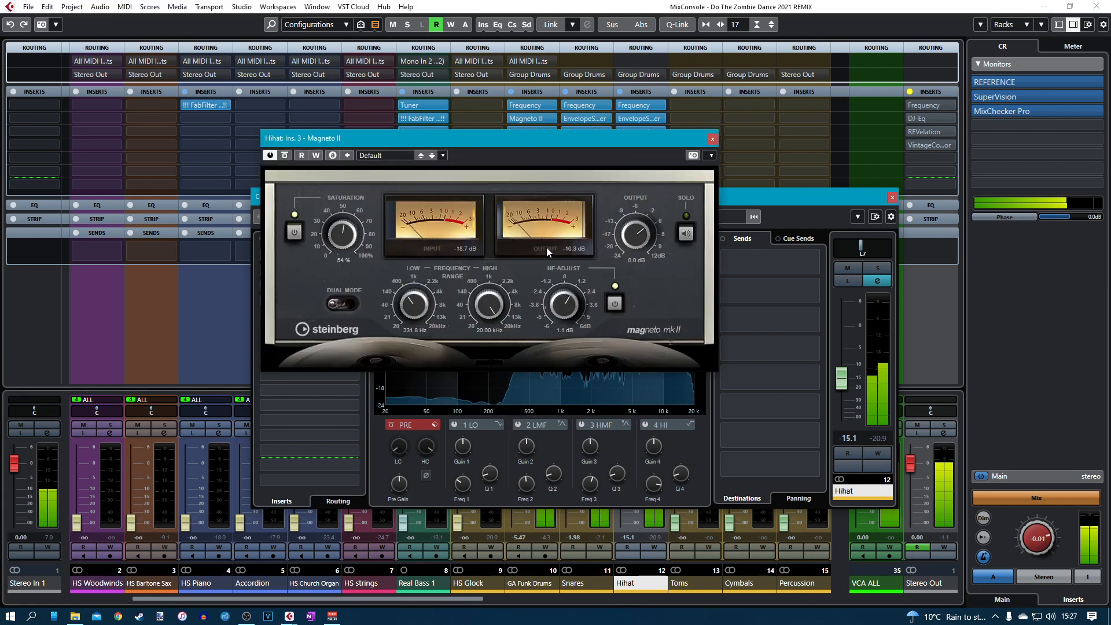
drag(651, 235, 637, 216)
scroll(636, 214, up, 4)
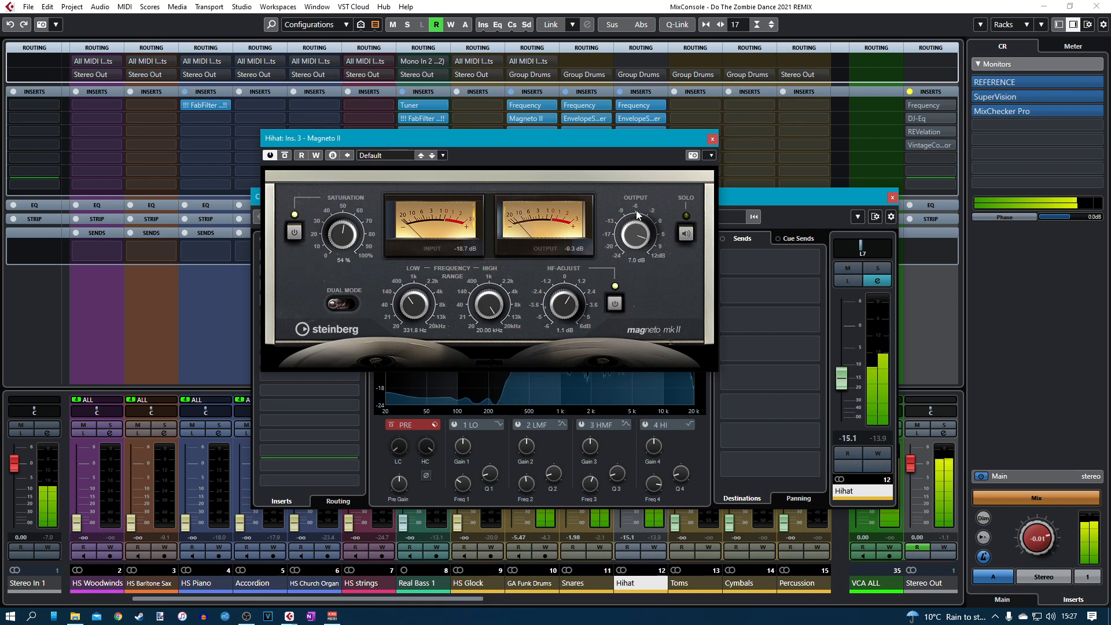
scroll(637, 213, down, 1)
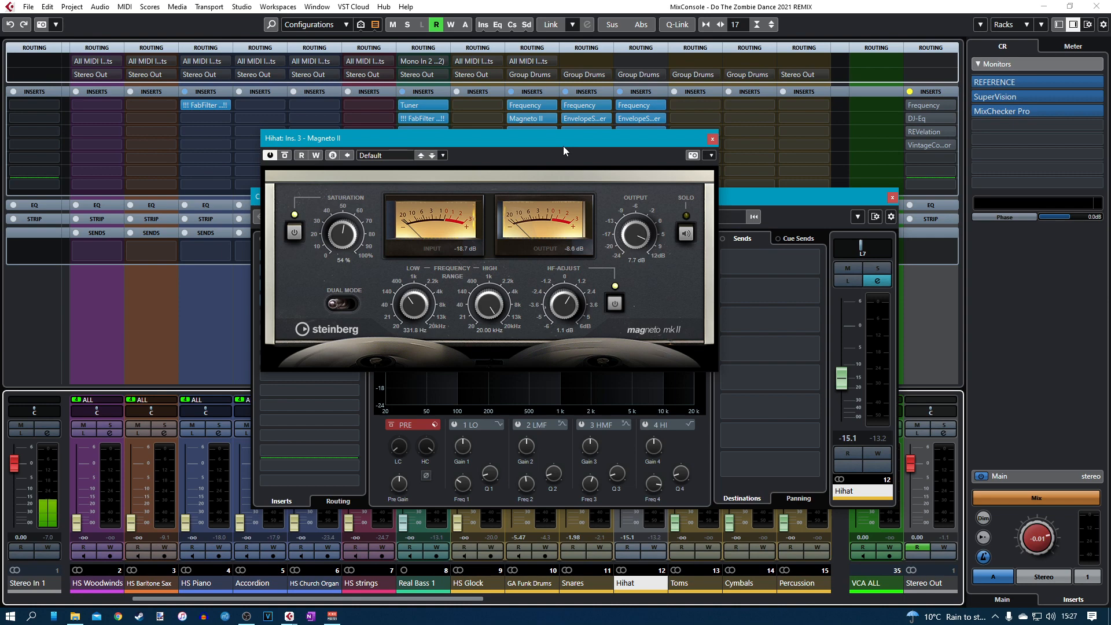
drag(569, 140, 639, 123)
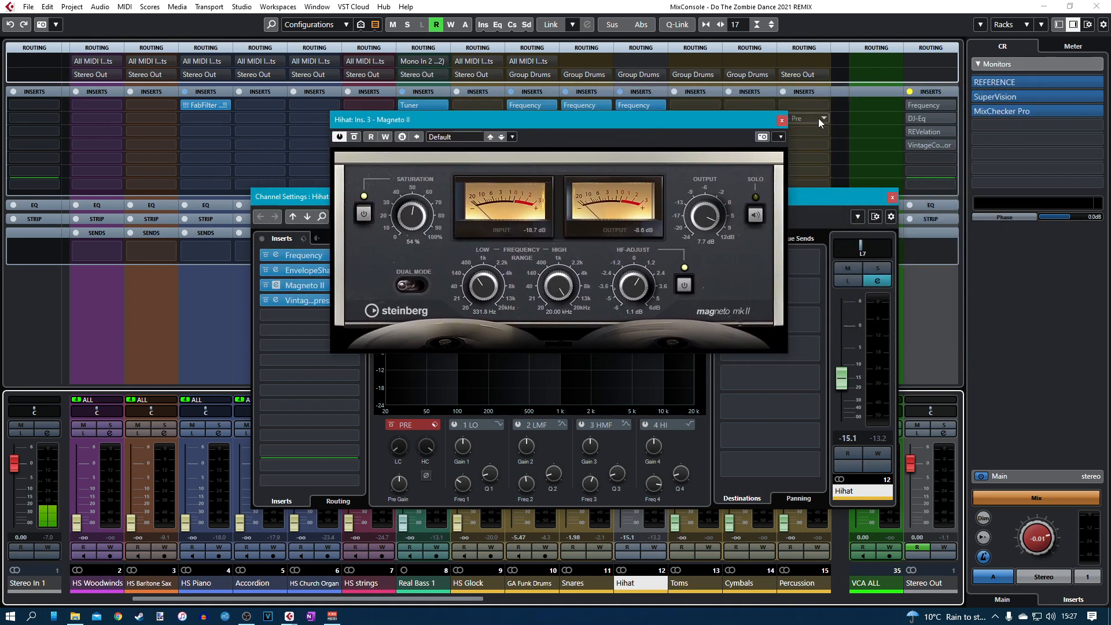
key(space)
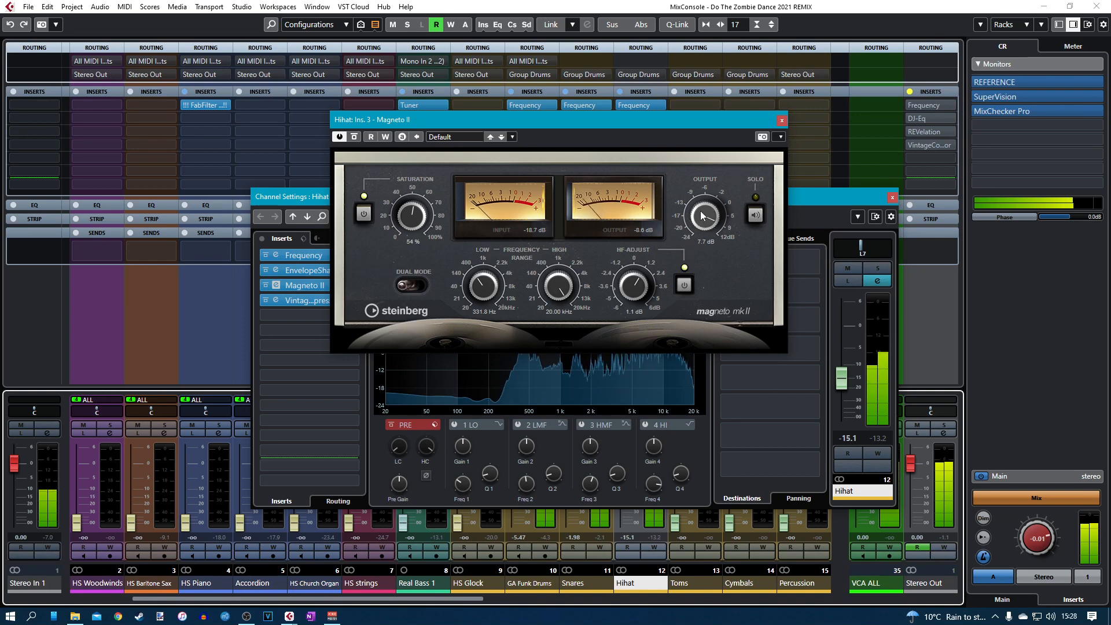
click(782, 120)
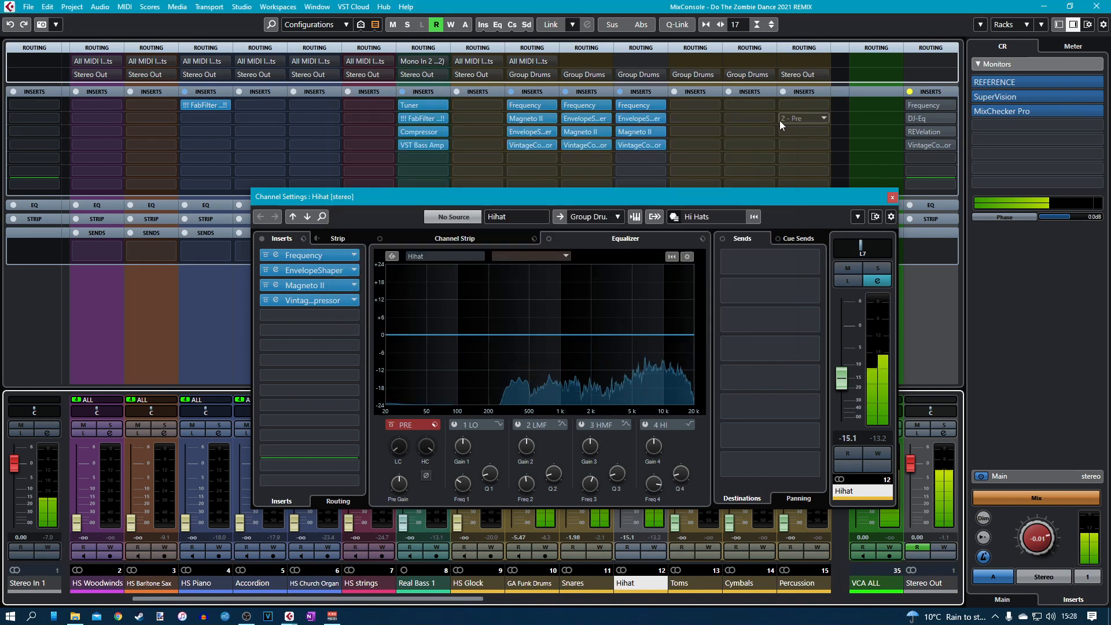
Lower the Hihat VintageCompressor output to -11.5 dB, reset its output meter, and close the editor and channel settings.
click(273, 301)
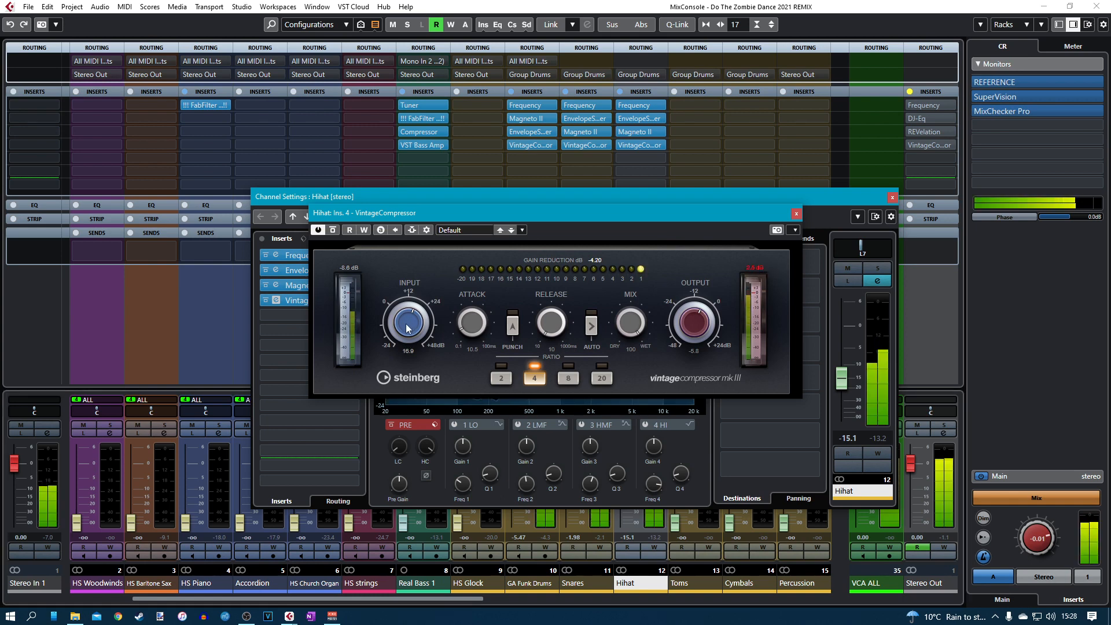
drag(700, 322, 698, 333)
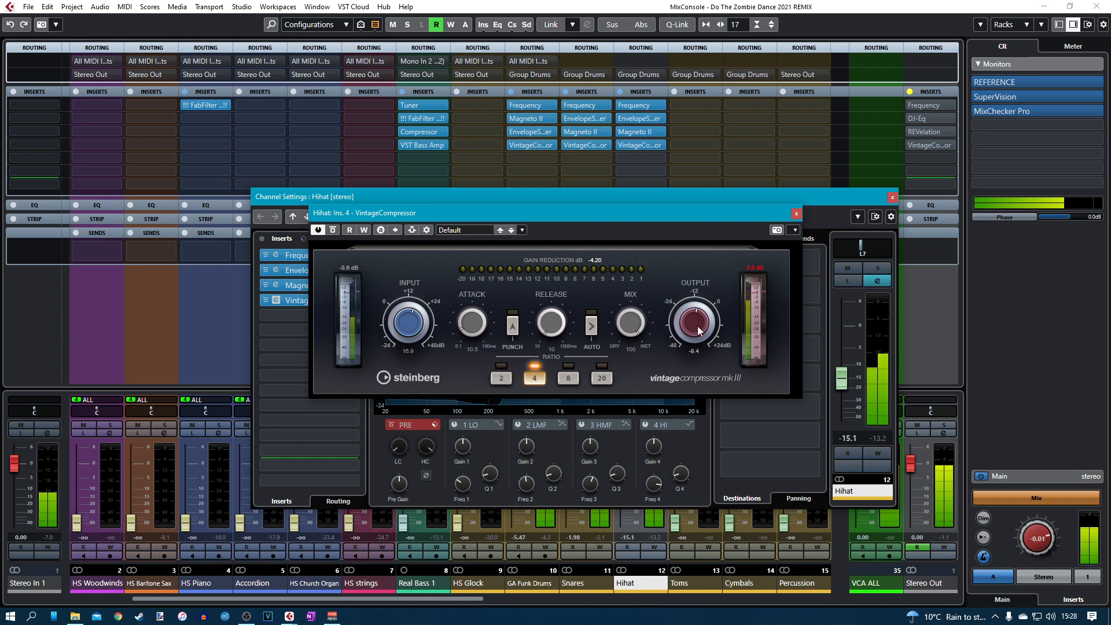
click(758, 268)
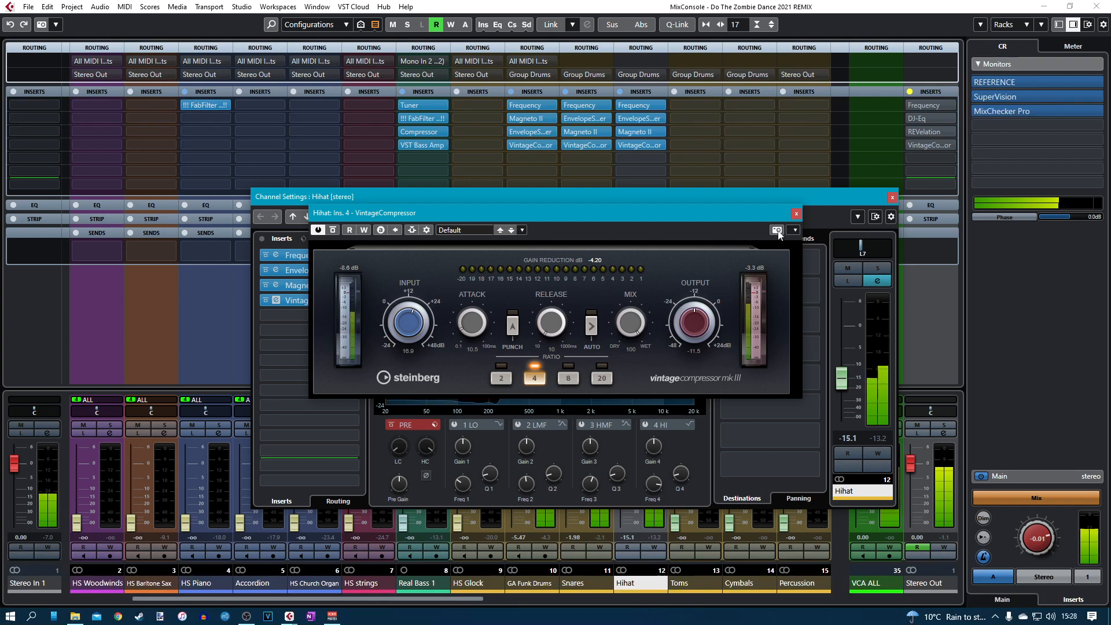
click(795, 215)
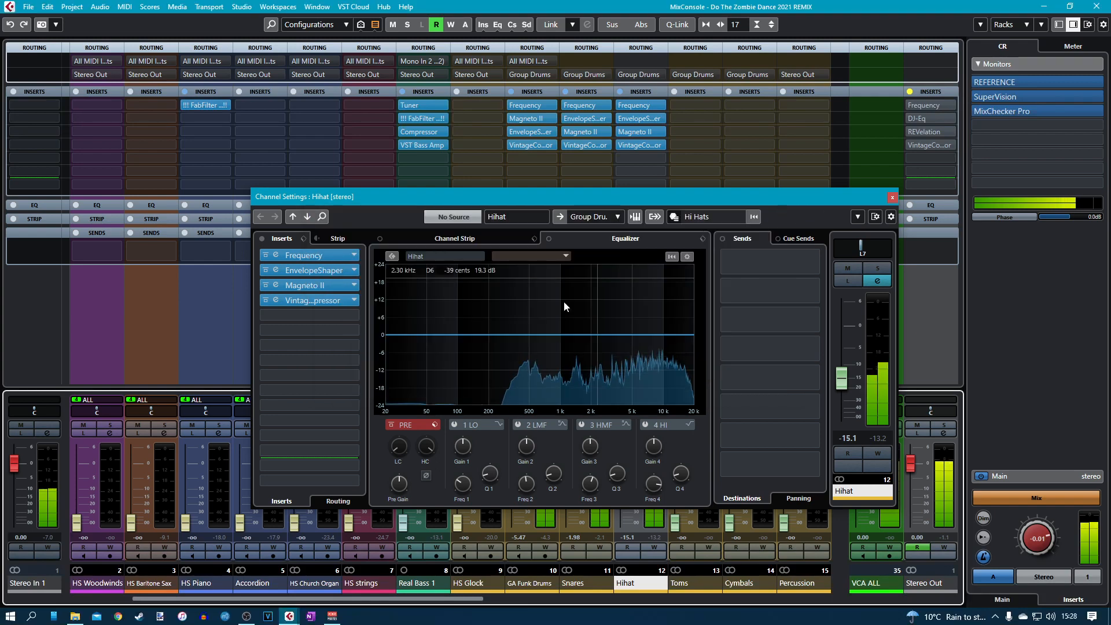
click(892, 197)
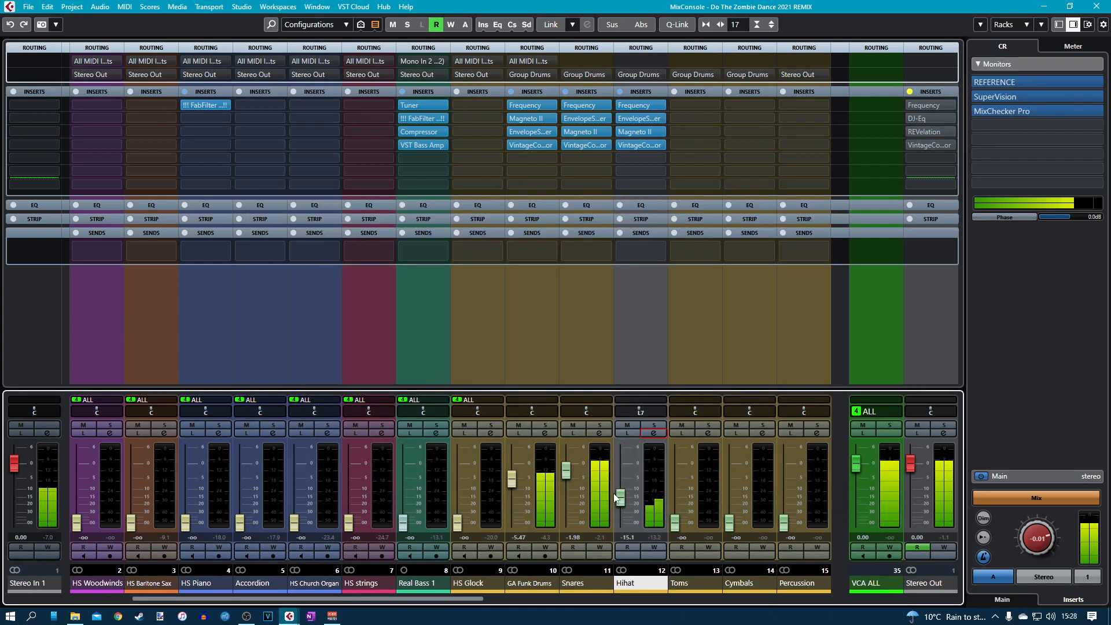
Balance the Hihat against the kick and snare by setting its fader to -8.58 dB, checking with the monitoring dimmed.
drag(621, 499, 622, 496)
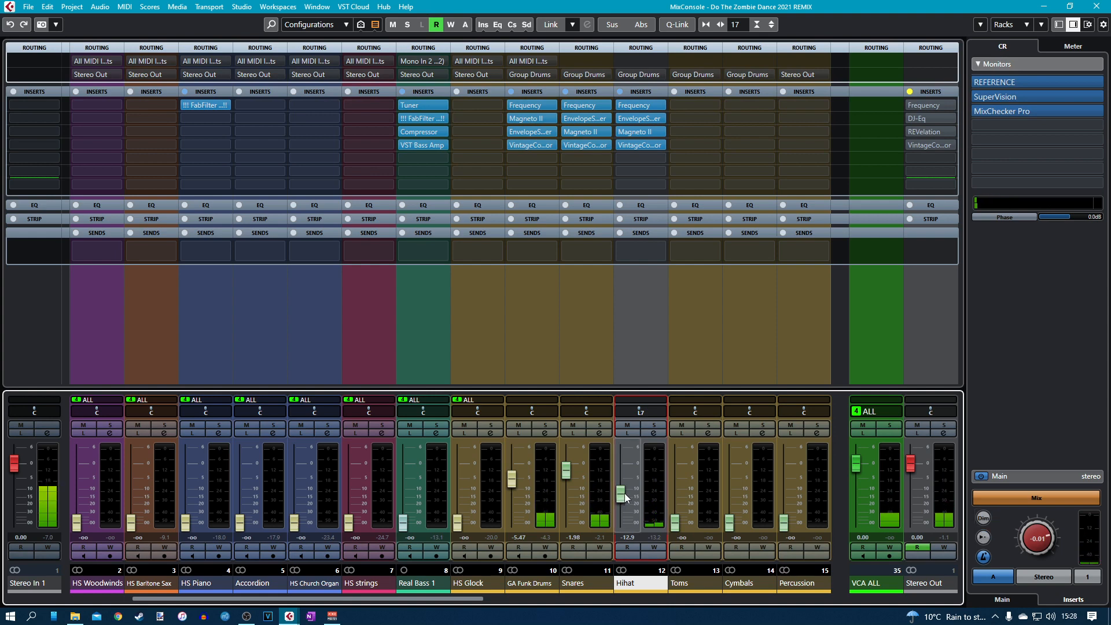
click(985, 518)
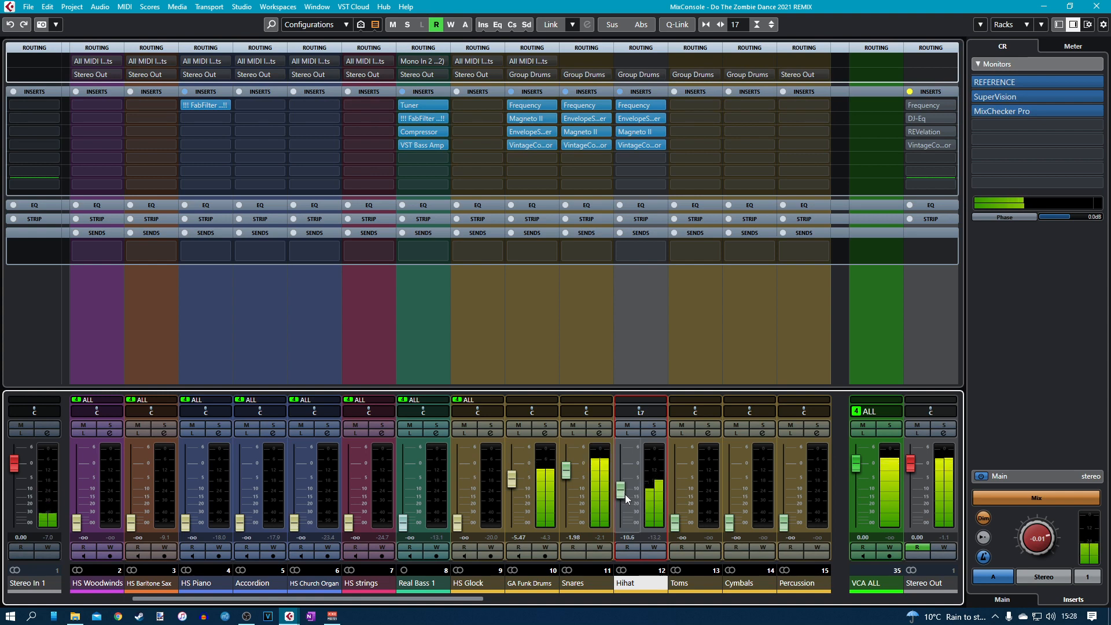
drag(625, 494, 626, 490)
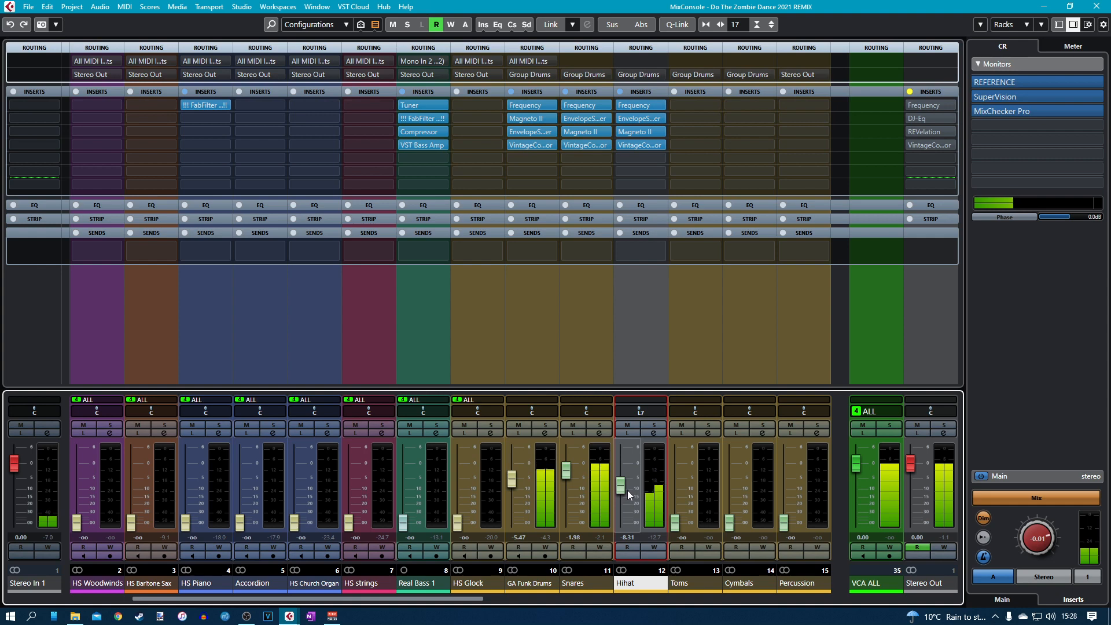
drag(627, 490, 627, 492)
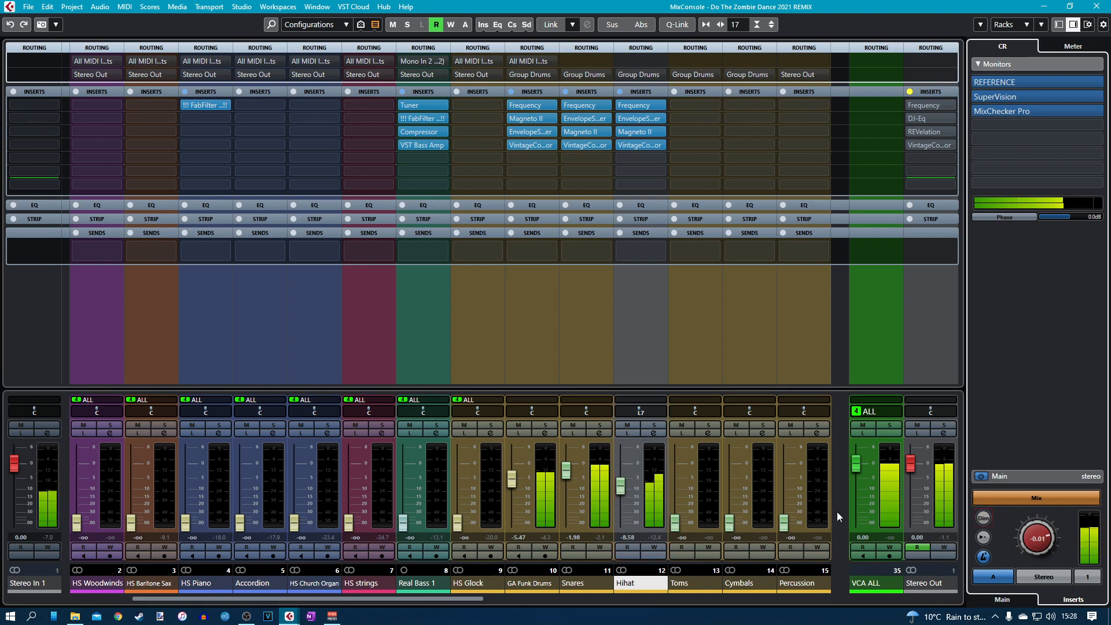
click(624, 494)
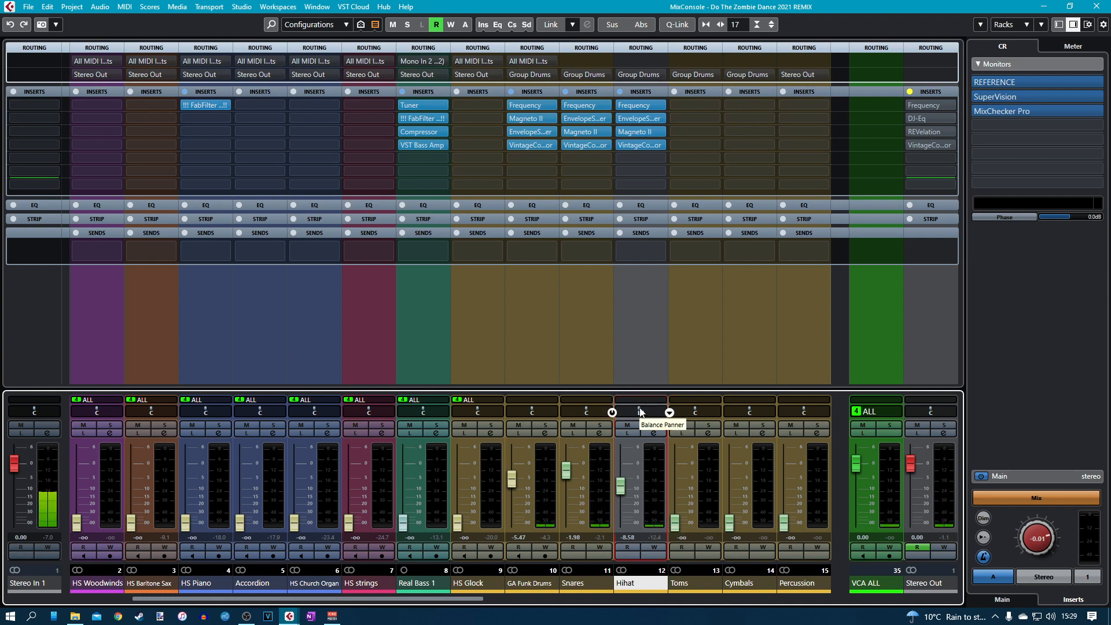
Pan the Hihat channel to L29 and lower its fader to -9.41 dB during playback.
drag(640, 412, 636, 411)
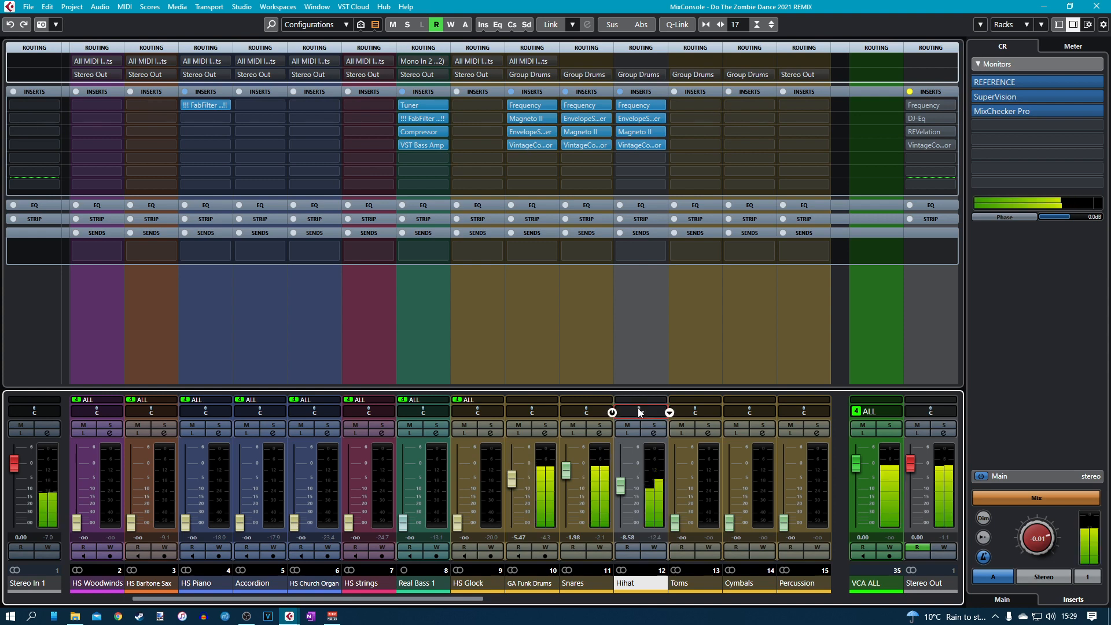
drag(640, 412, 628, 412)
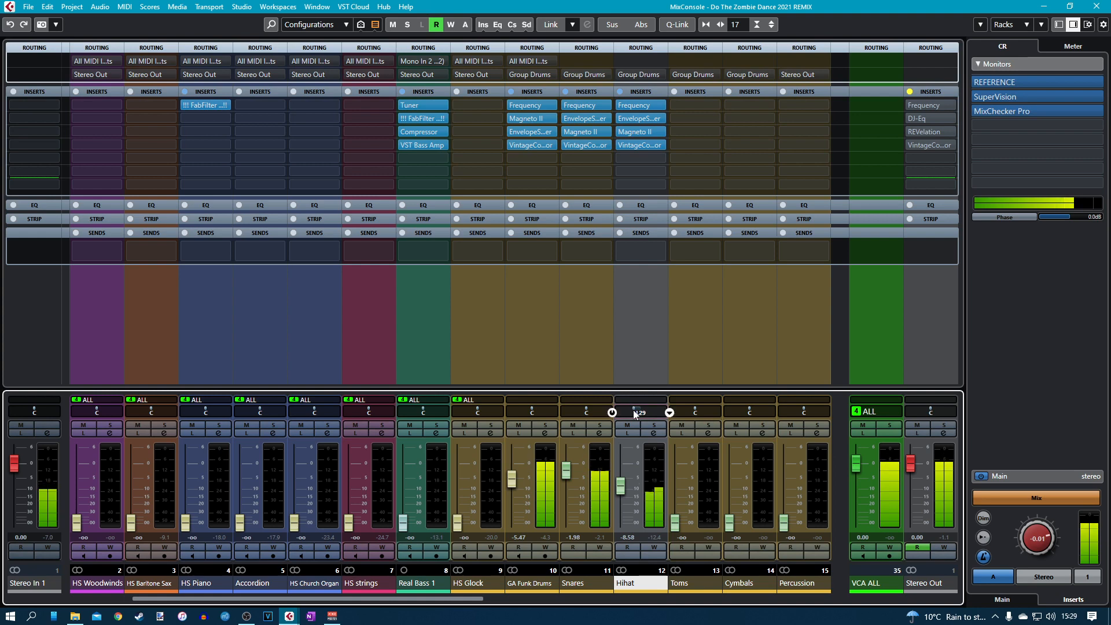
click(623, 492)
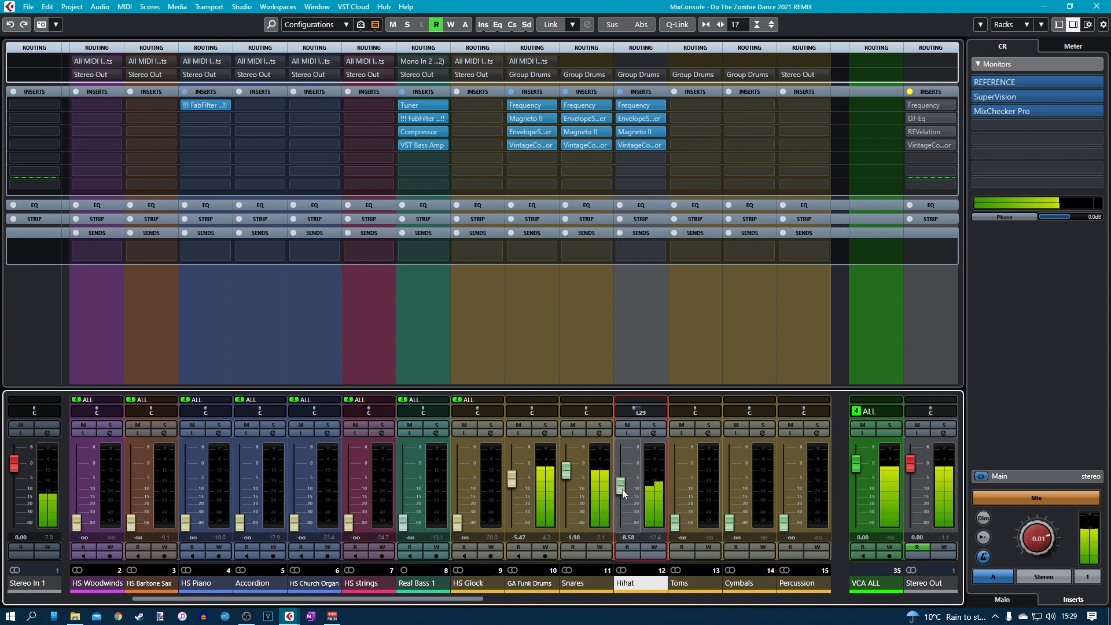
drag(622, 488, 622, 490)
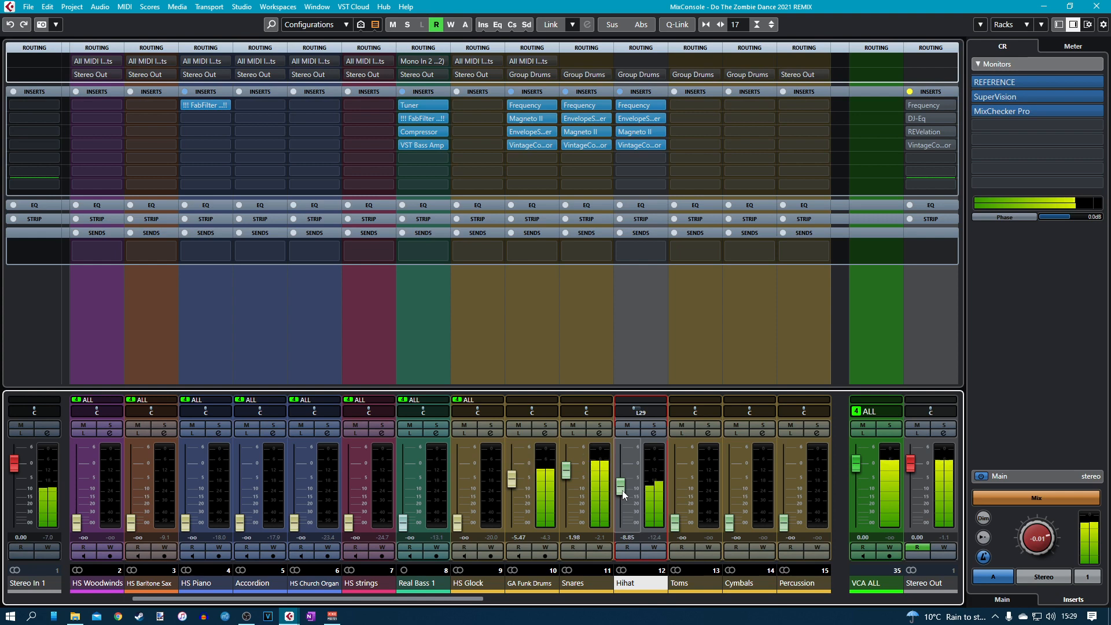
drag(622, 490, 623, 491)
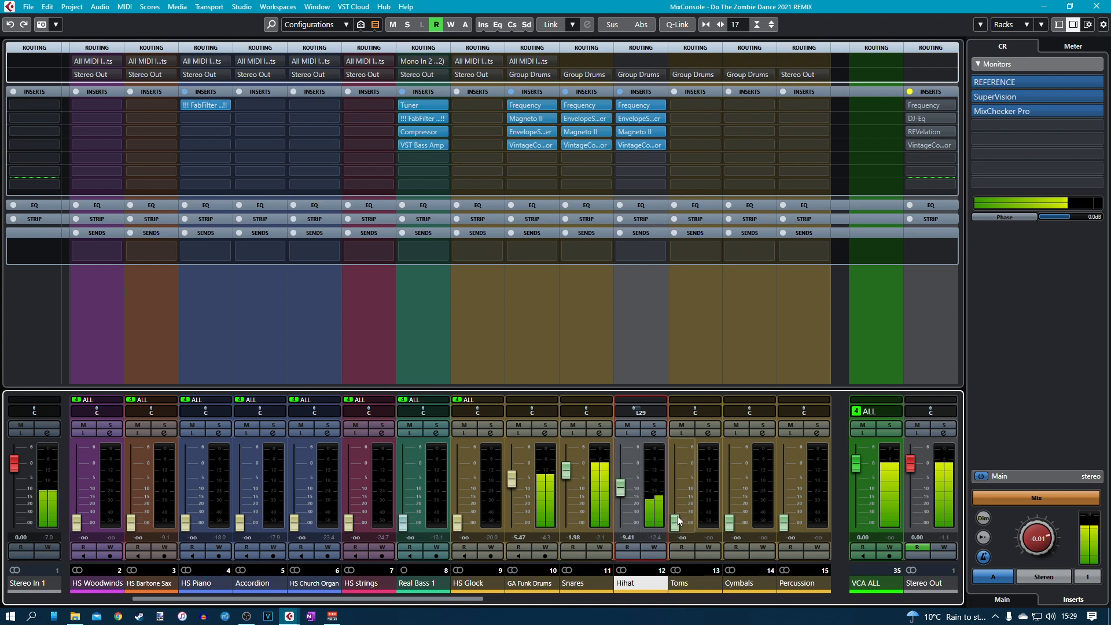
Raise the Toms fader, open the Toms channel settings, and load the Toms track preset onto the channel.
drag(674, 521, 675, 476)
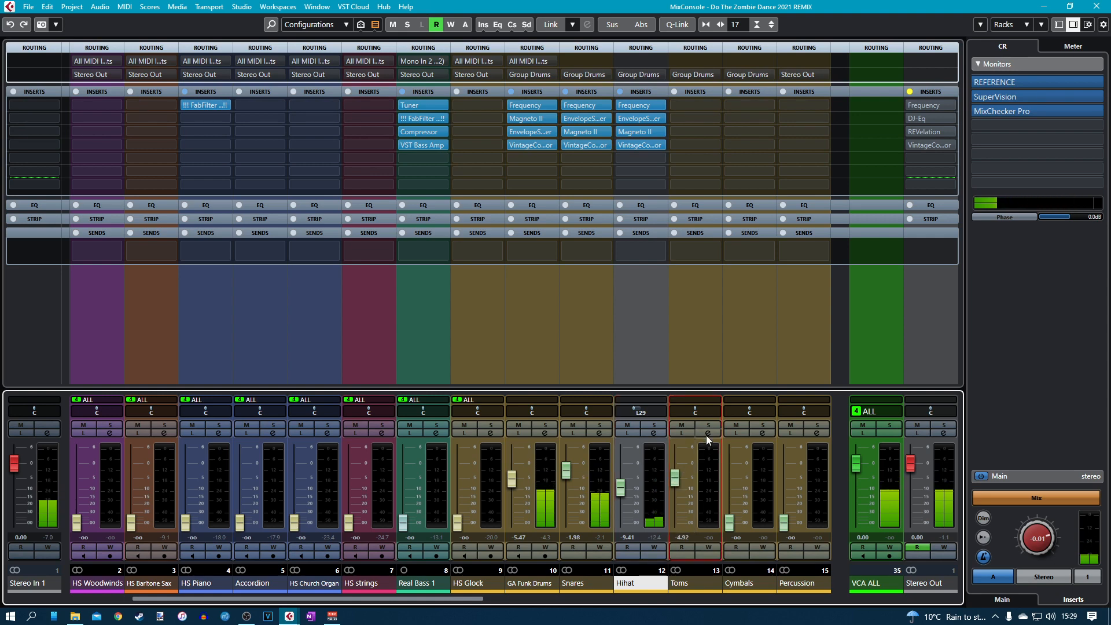
click(708, 433)
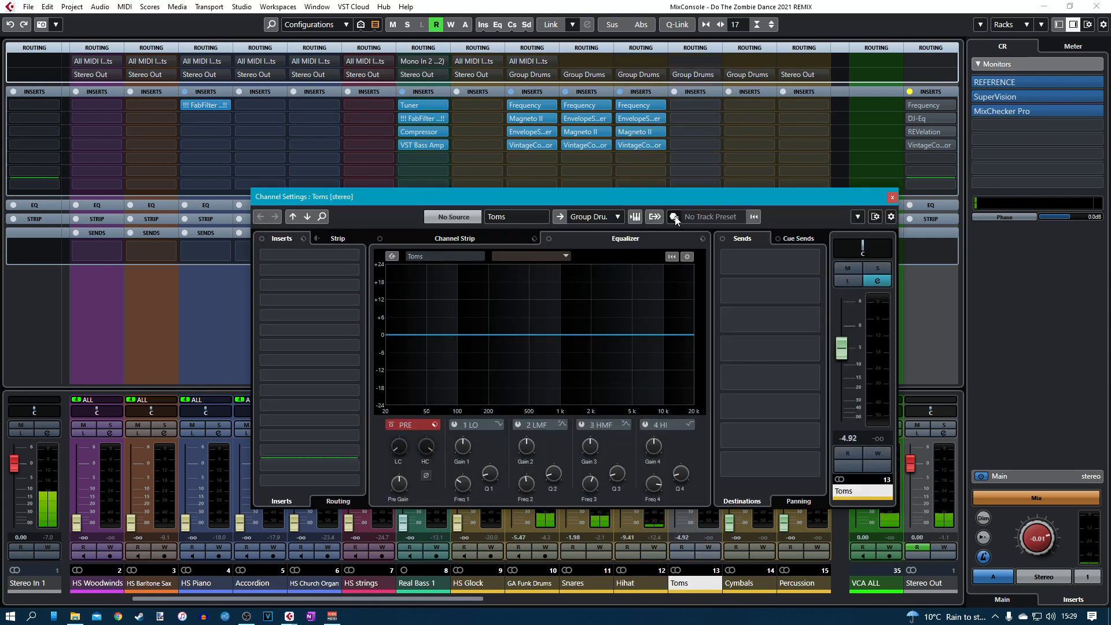
click(673, 217)
click(704, 230)
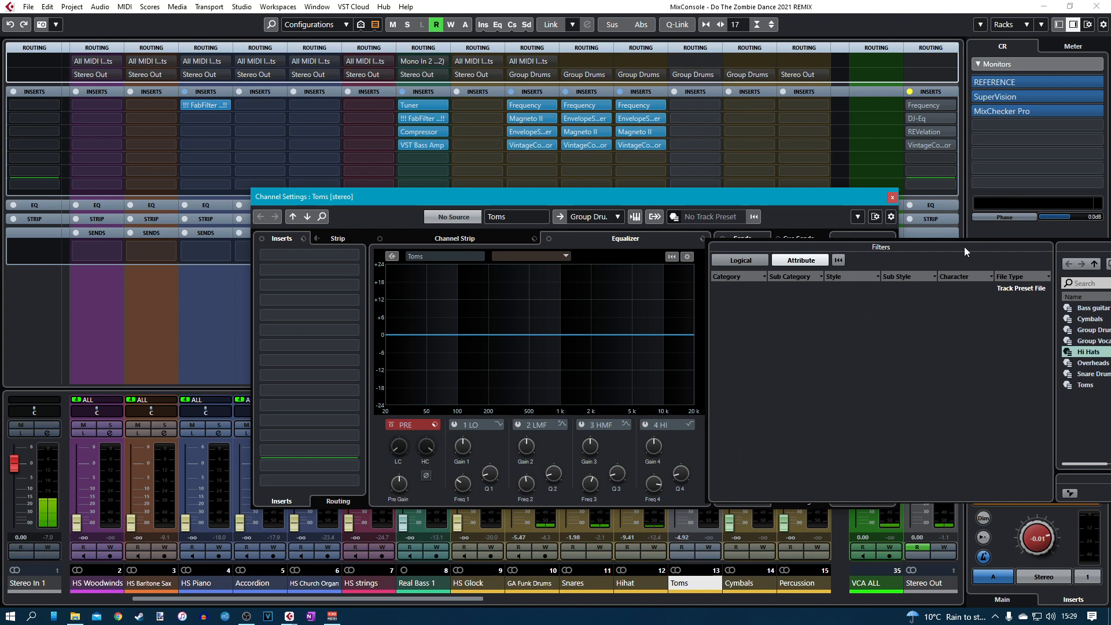
drag(963, 247, 579, 224)
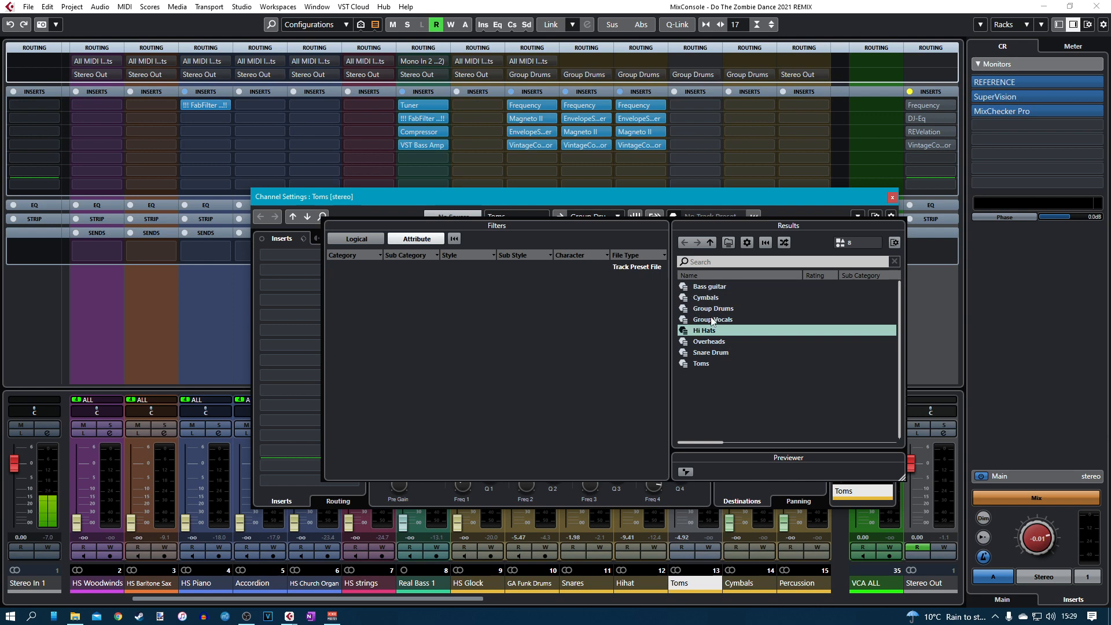
click(702, 363)
click(626, 193)
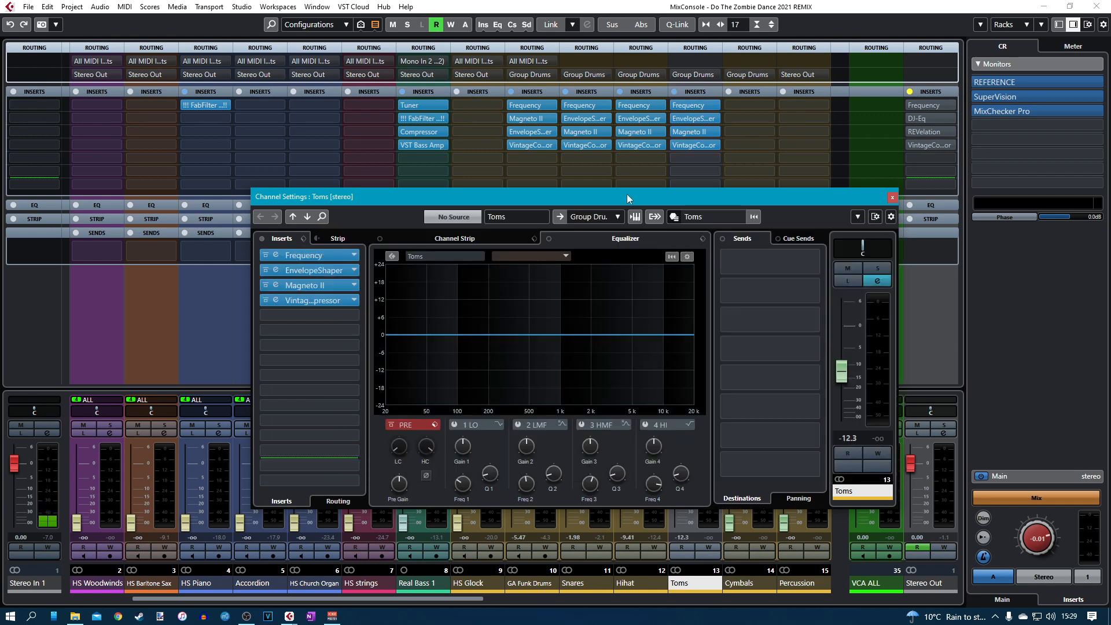
Examine the Frequency EQ curve and EnvelopeShaper settings loaded on the Toms channel.
click(276, 255)
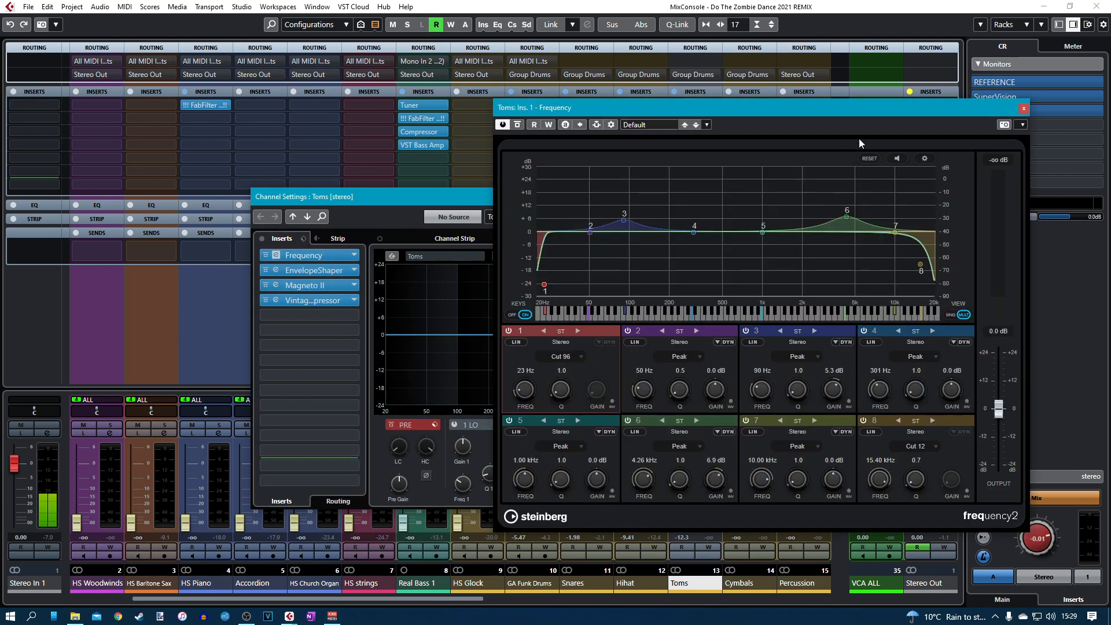
click(1022, 110)
click(275, 271)
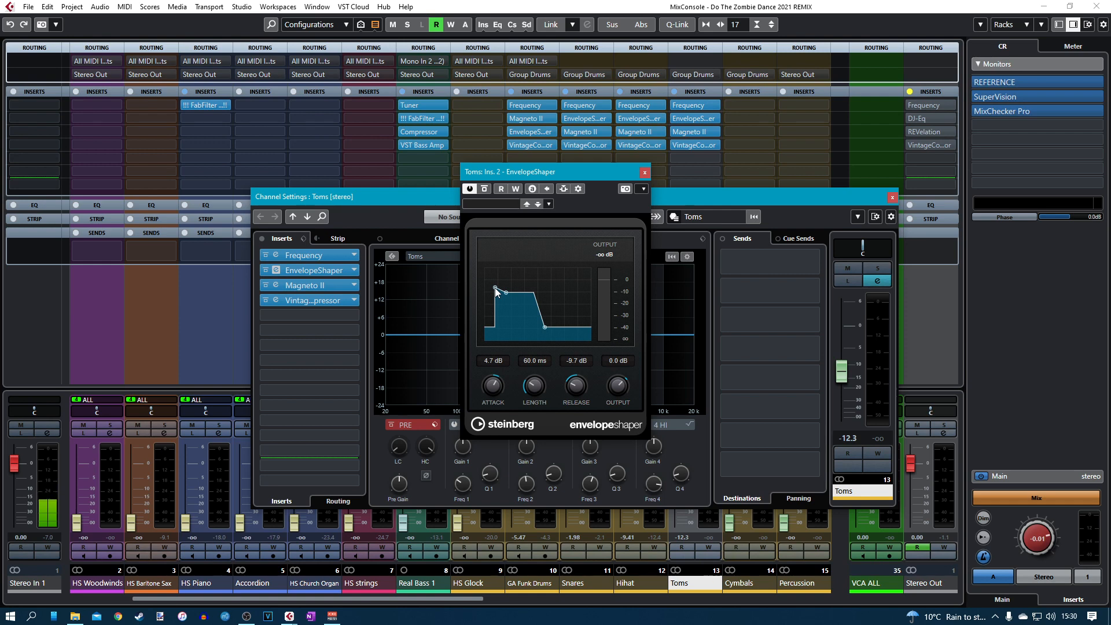
drag(496, 289, 494, 294)
click(644, 172)
click(275, 254)
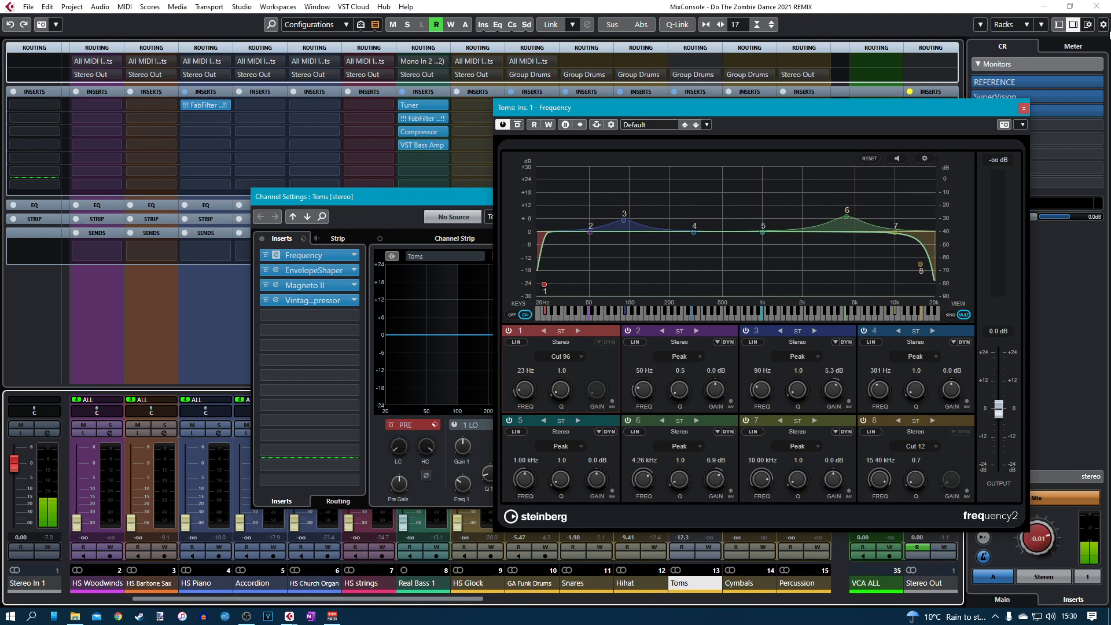
Close the mixer and Toms windows and play the cycle section in the project window.
click(1105, 8)
click(1023, 108)
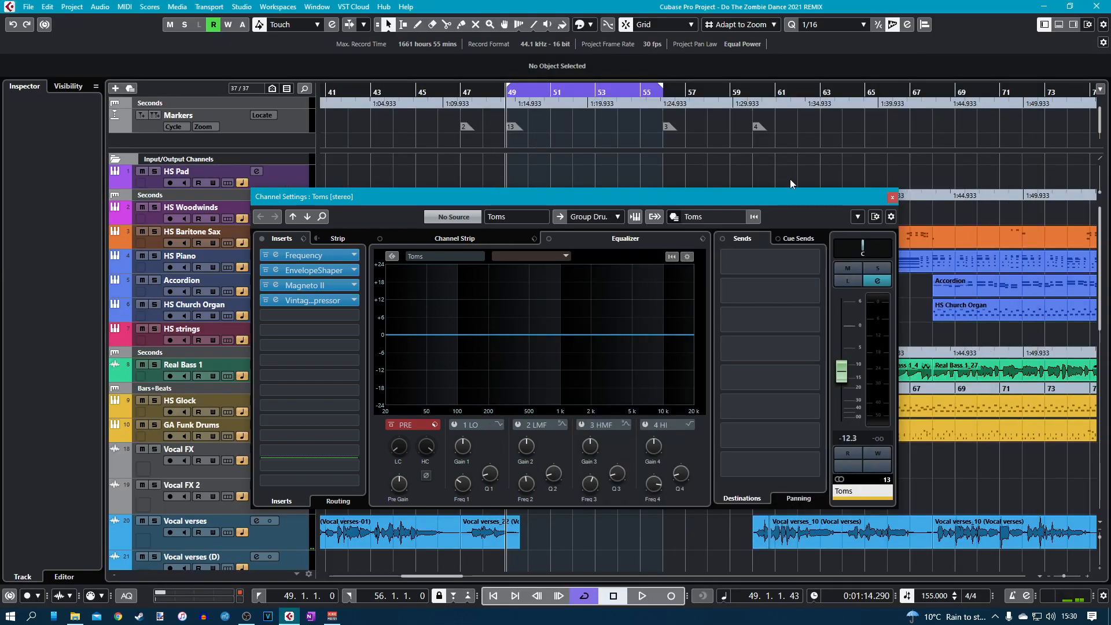
click(893, 197)
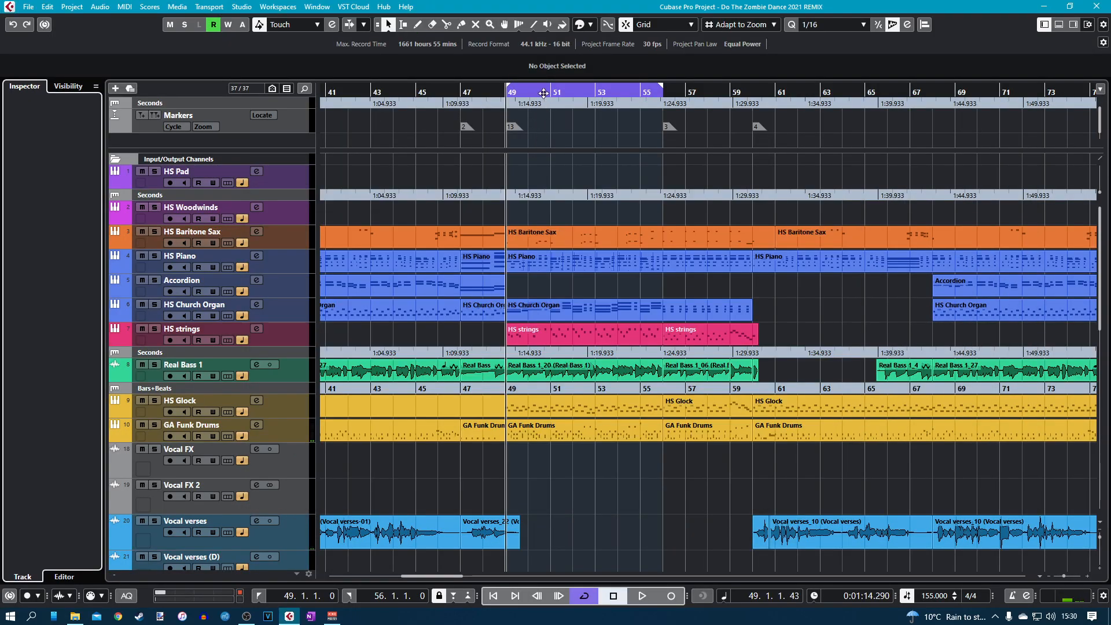
key(space)
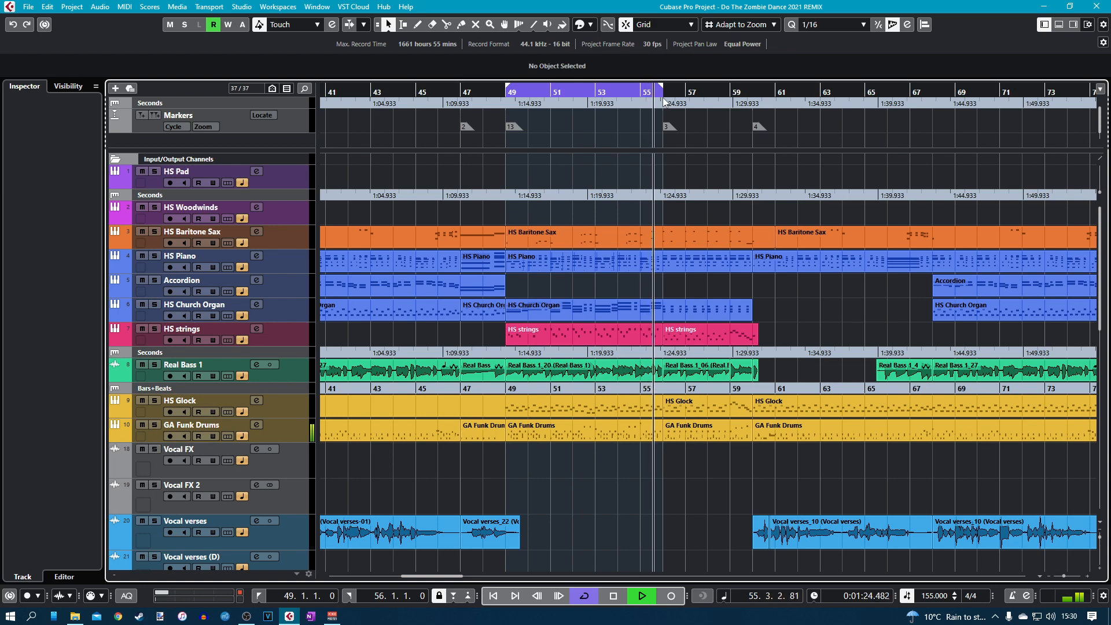
key(space)
Glue all GA Funk Drums parts into one continuous part and switch back to the Object Selection tool.
key(g)
key(g)
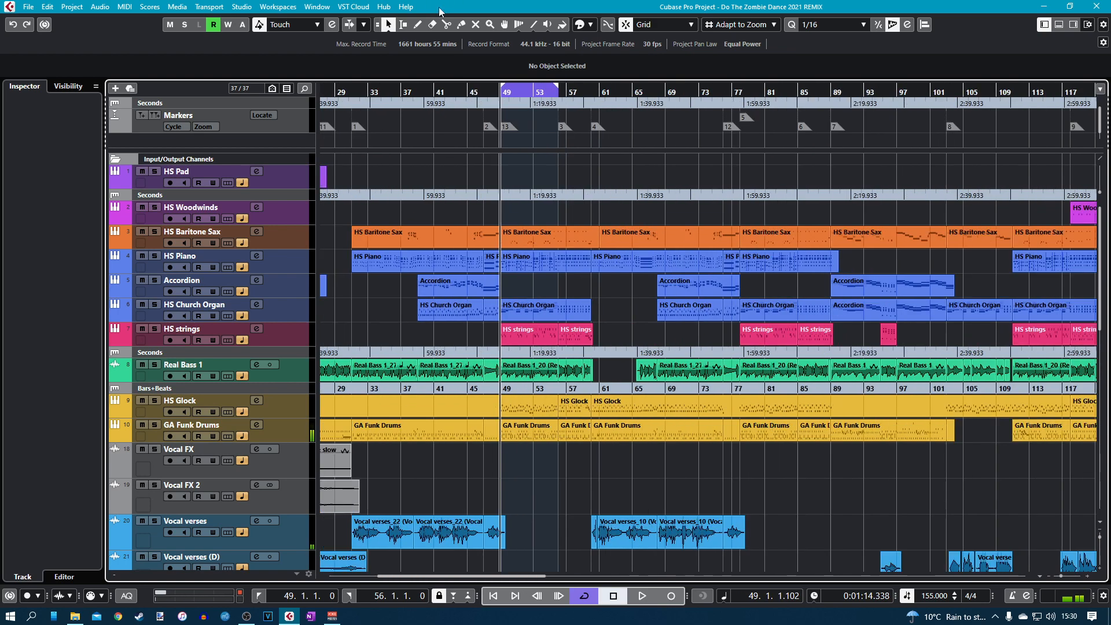
key(g)
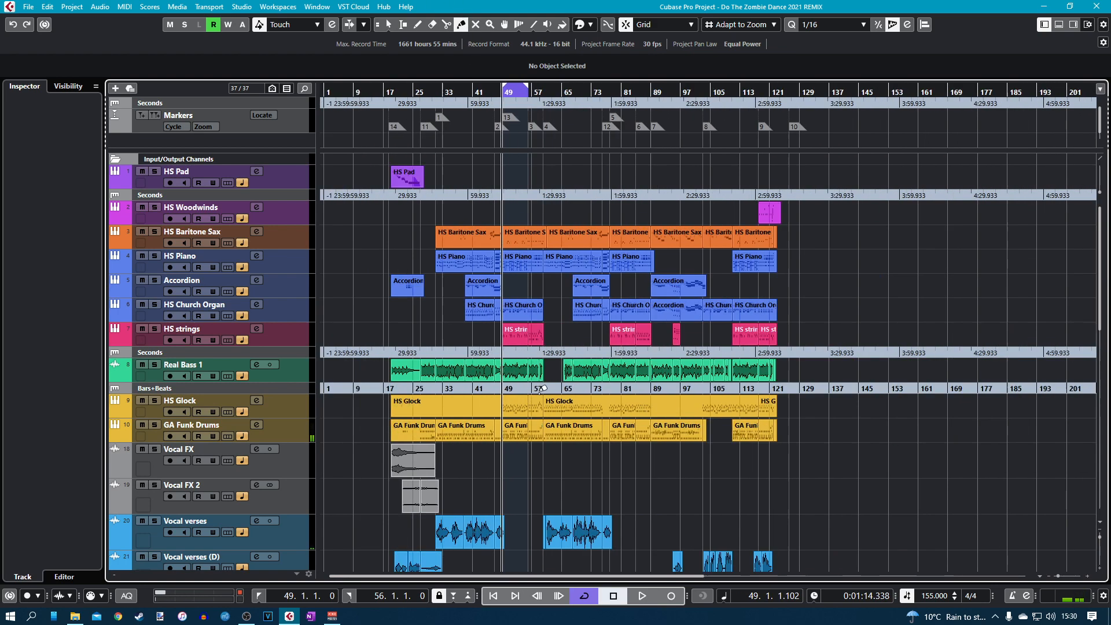
click(397, 422)
click(400, 423)
click(402, 424)
click(405, 425)
click(408, 426)
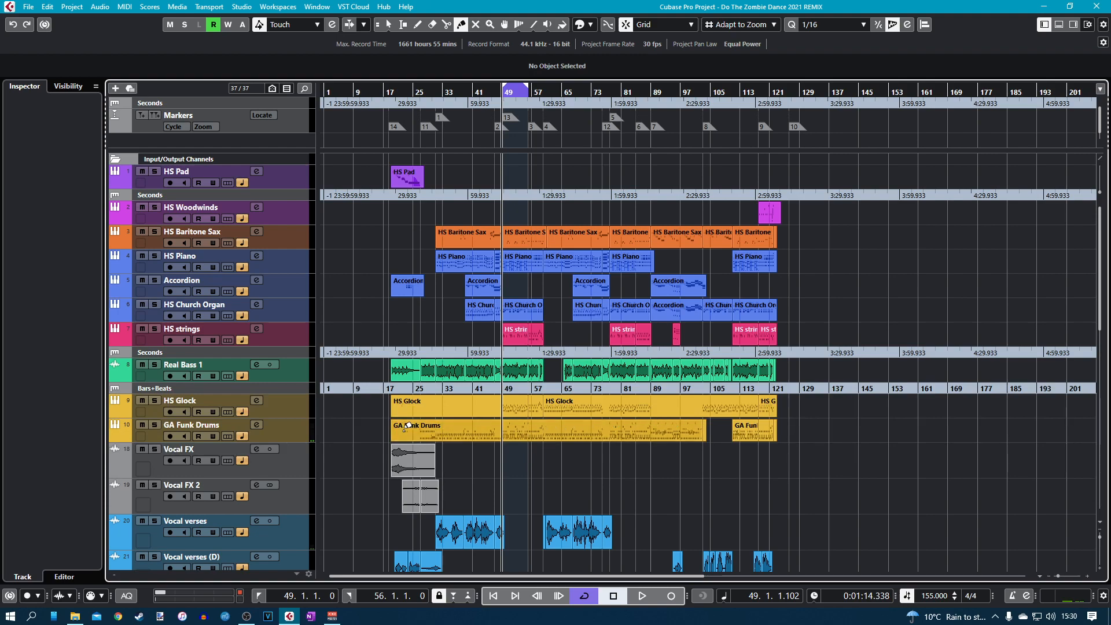
click(408, 426)
right_click(531, 468)
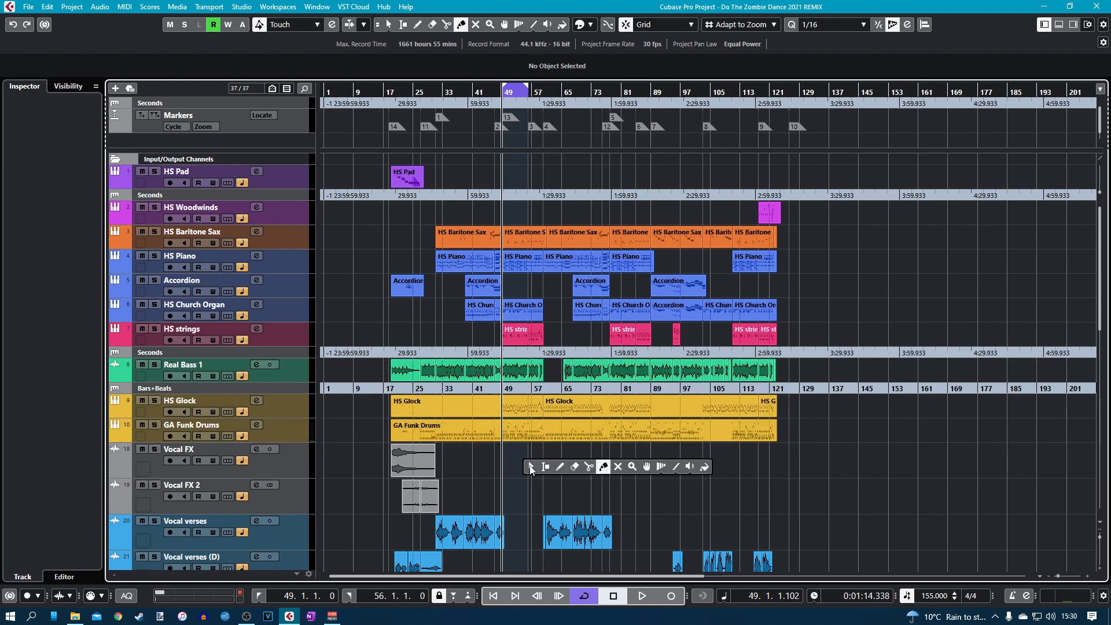
click(531, 468)
Set the cycle range to bar 67 around the tom fill in the GA Funk Drums part, start playback there, and close the Key Editor.
double_click(578, 431)
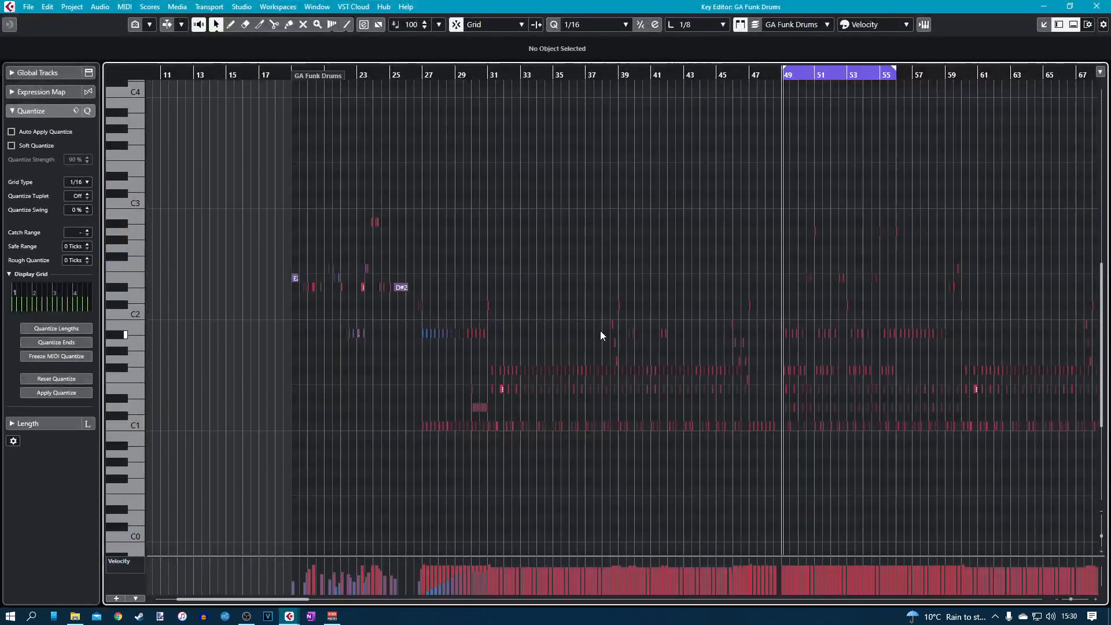
scroll(593, 338, right, 5)
scroll(616, 341, up, 3)
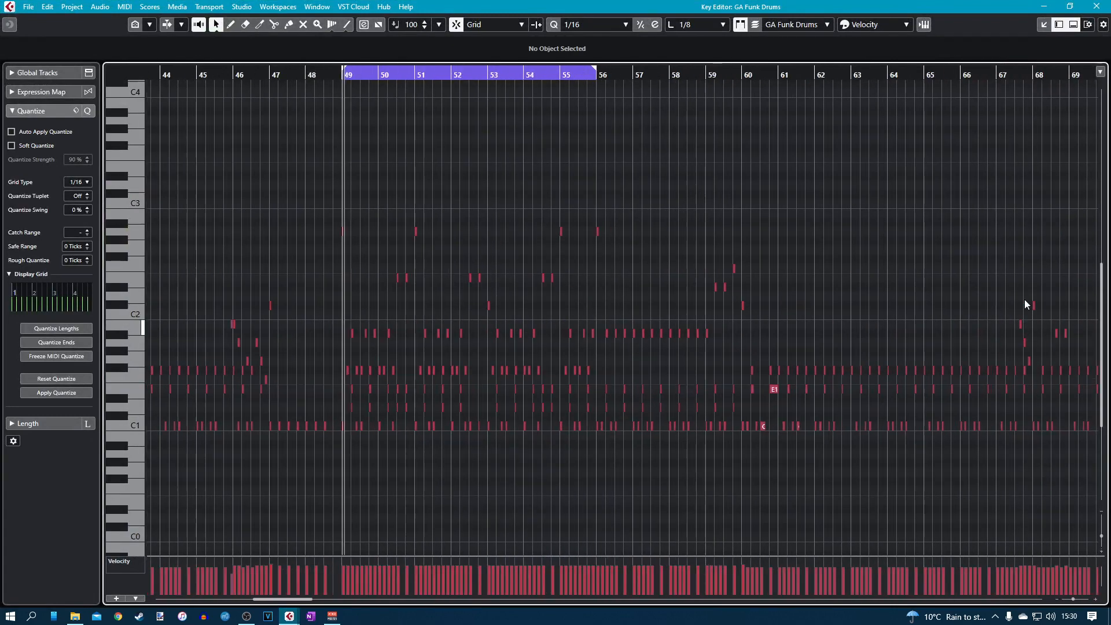
drag(993, 73, 1040, 67)
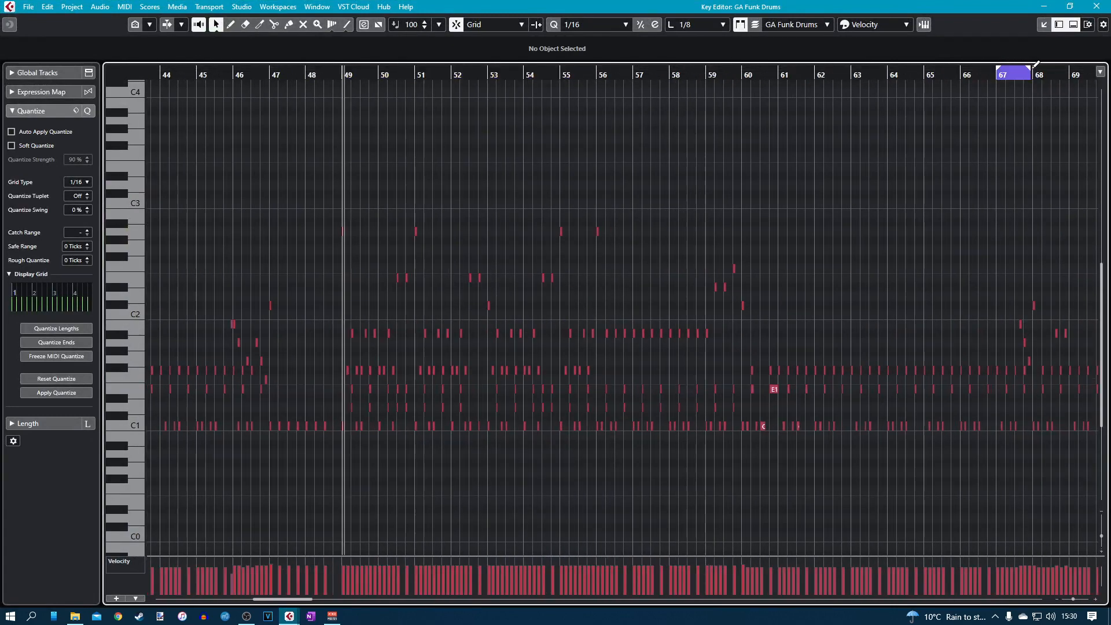
click(996, 76)
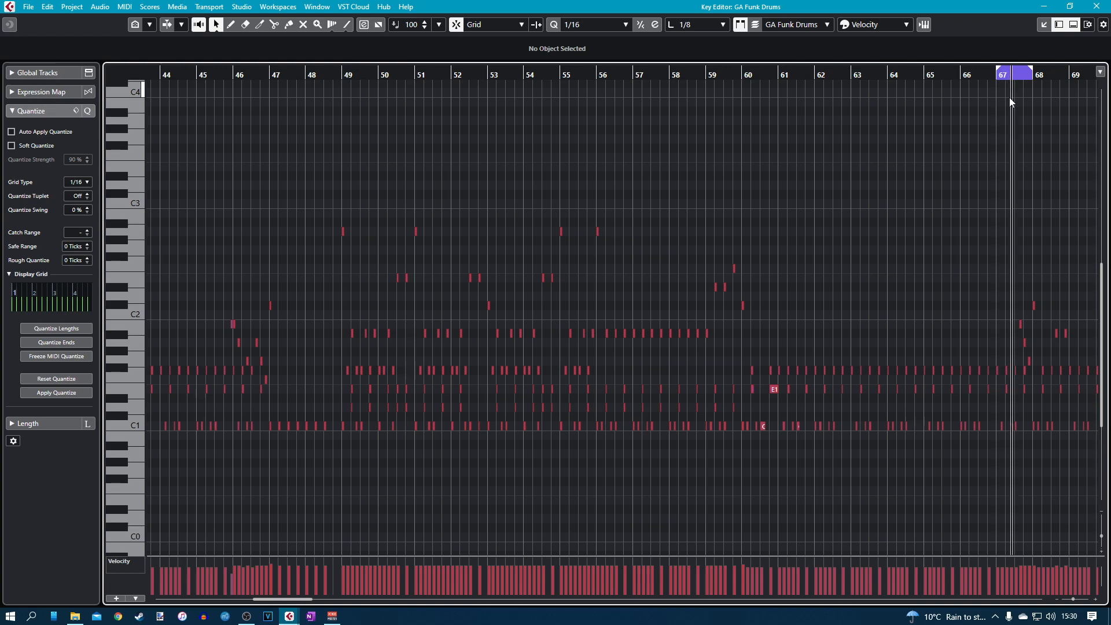
click(1105, 8)
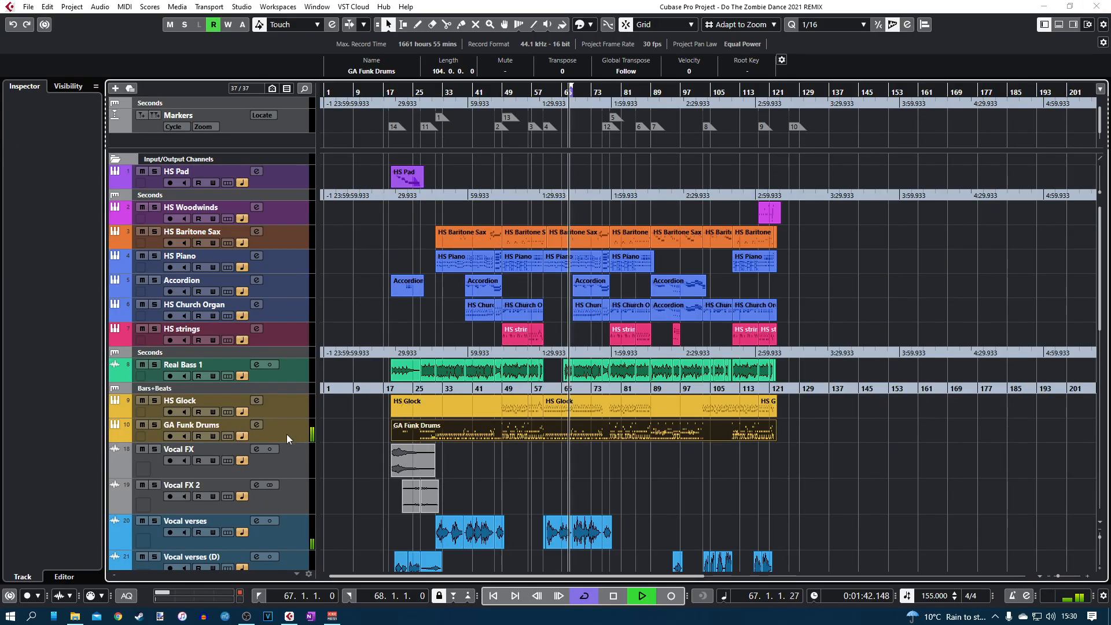
Reopen the MixConsole and examine the Toms Frequency EQ curve during playback of the fill, closing the EQ editor.
key(F3)
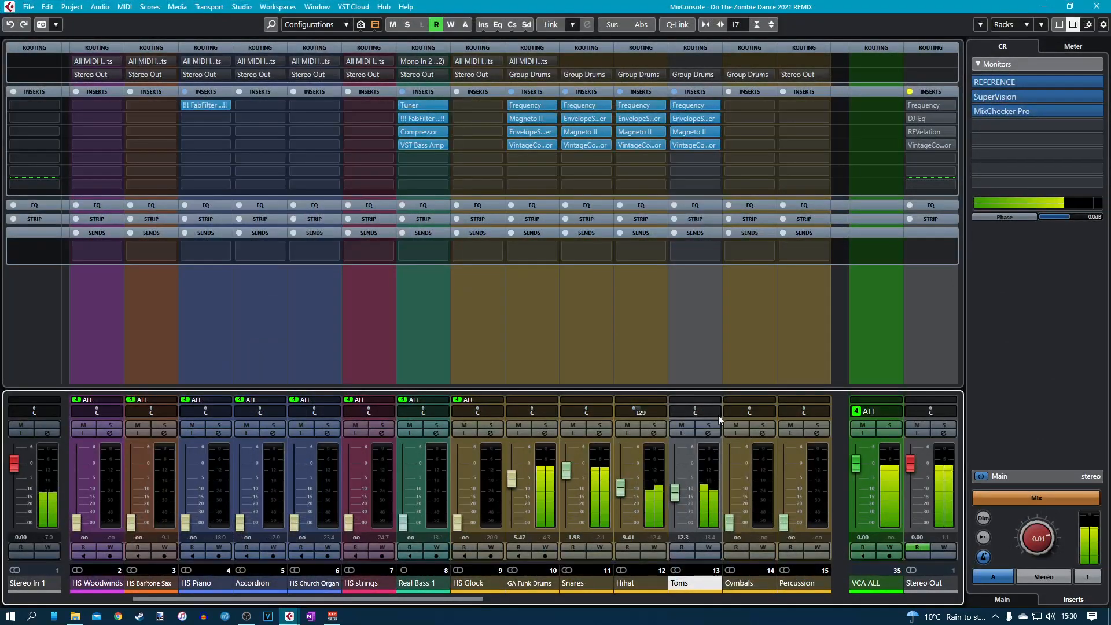
click(708, 433)
click(277, 255)
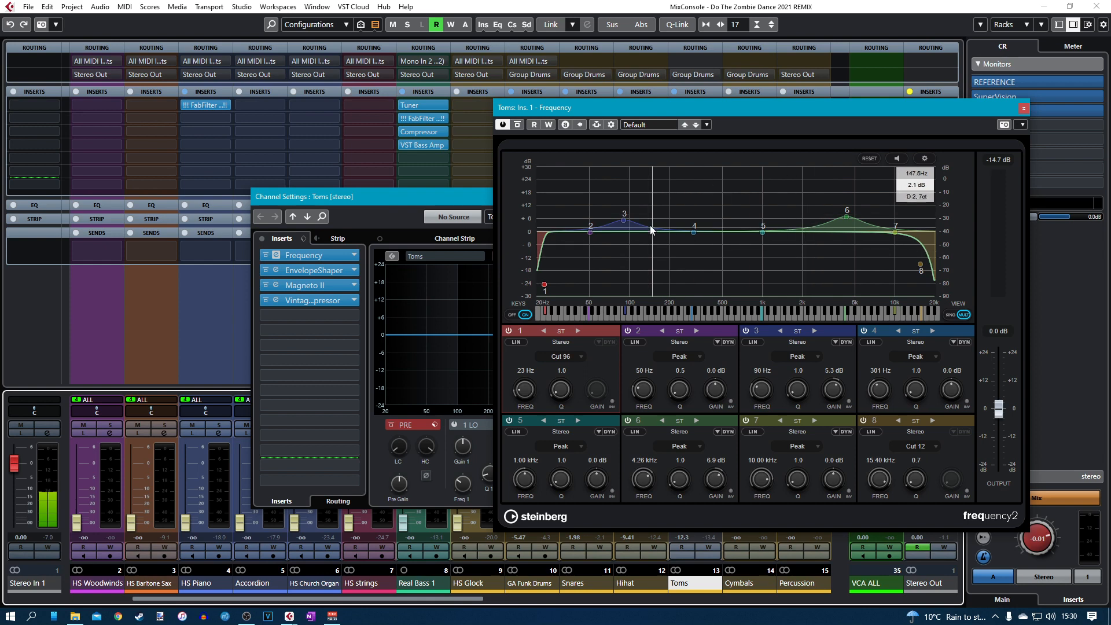
key(space)
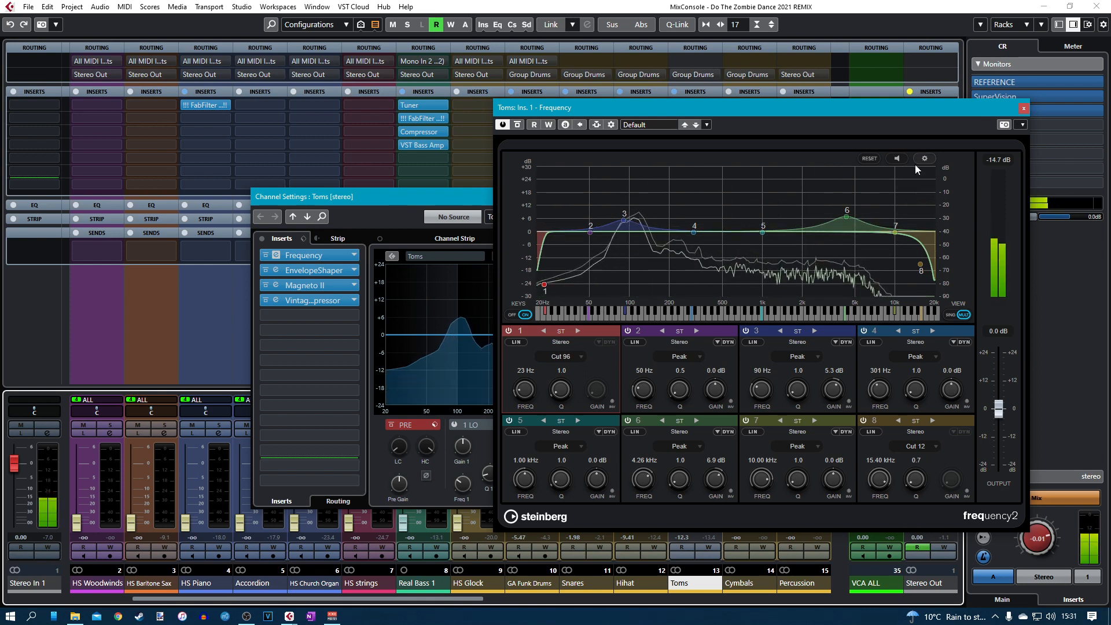
click(1024, 108)
Check the Toms Magneto II and VintageCompressor settings during playback, closing each editor and the channel settings.
click(276, 283)
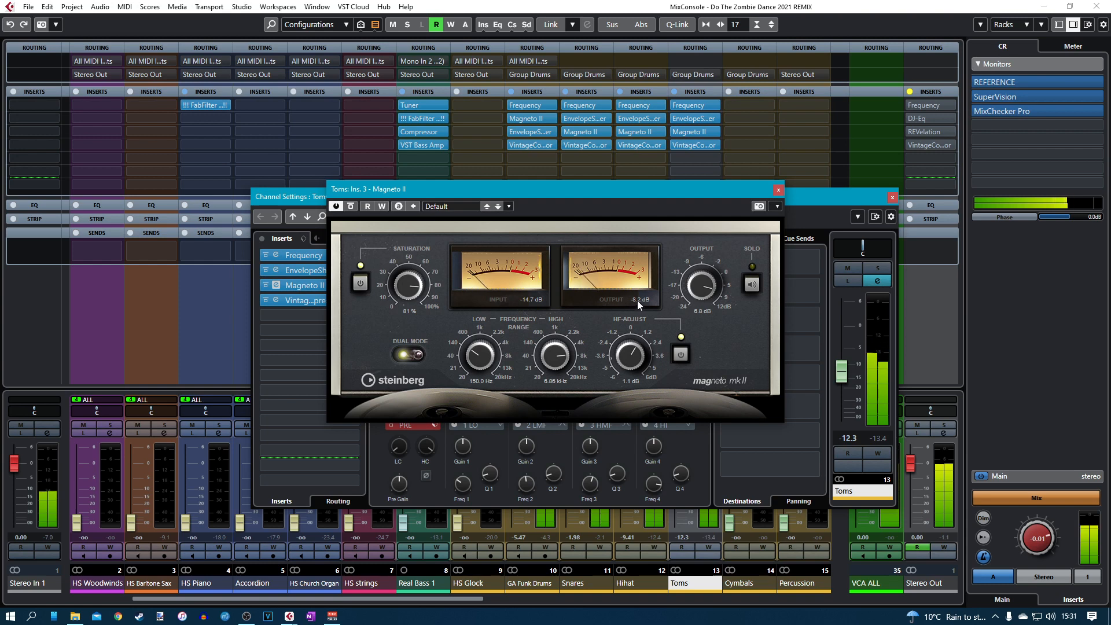
click(779, 190)
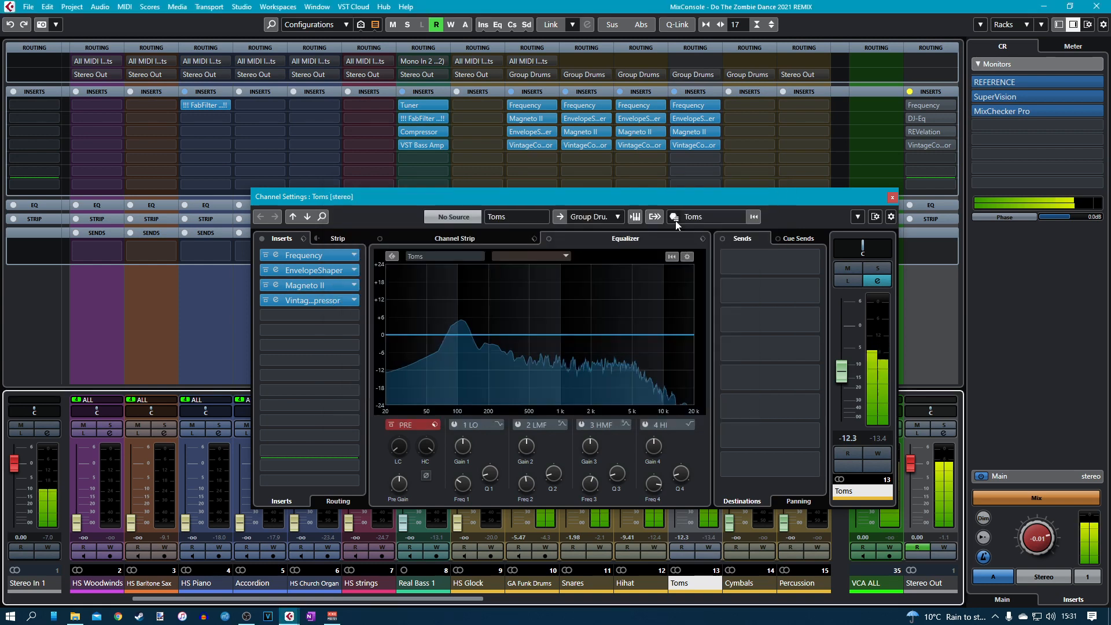
click(278, 303)
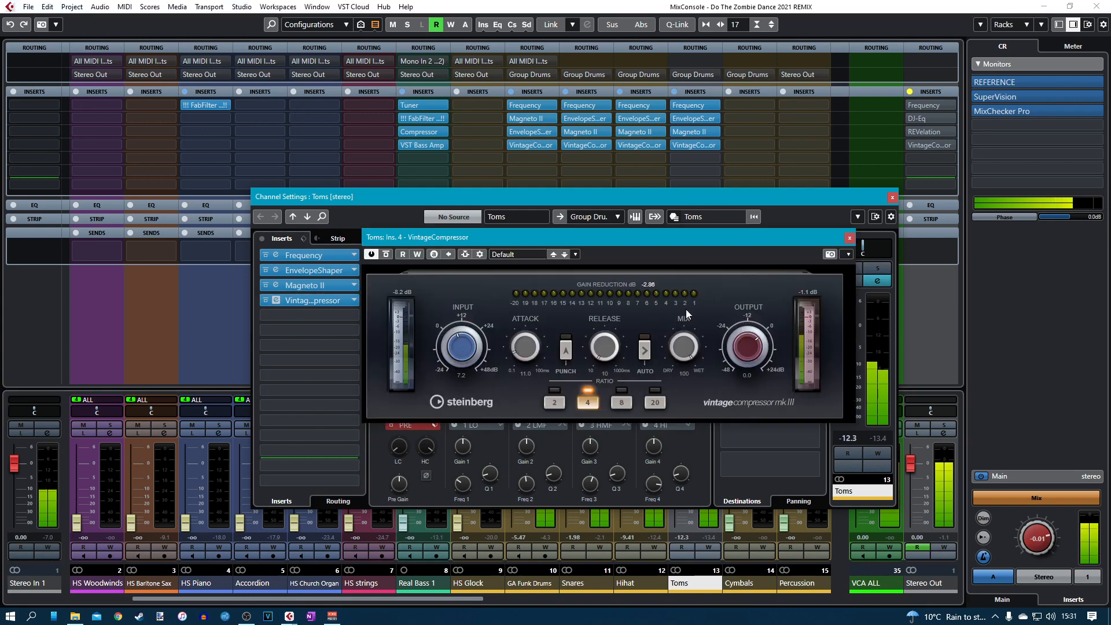
click(848, 238)
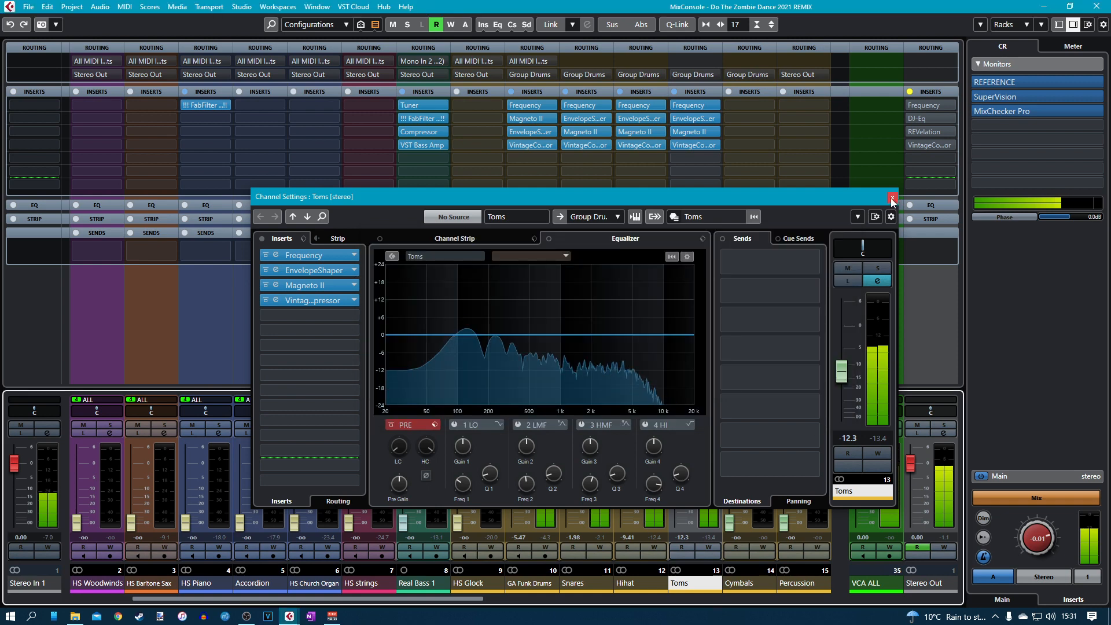
click(892, 196)
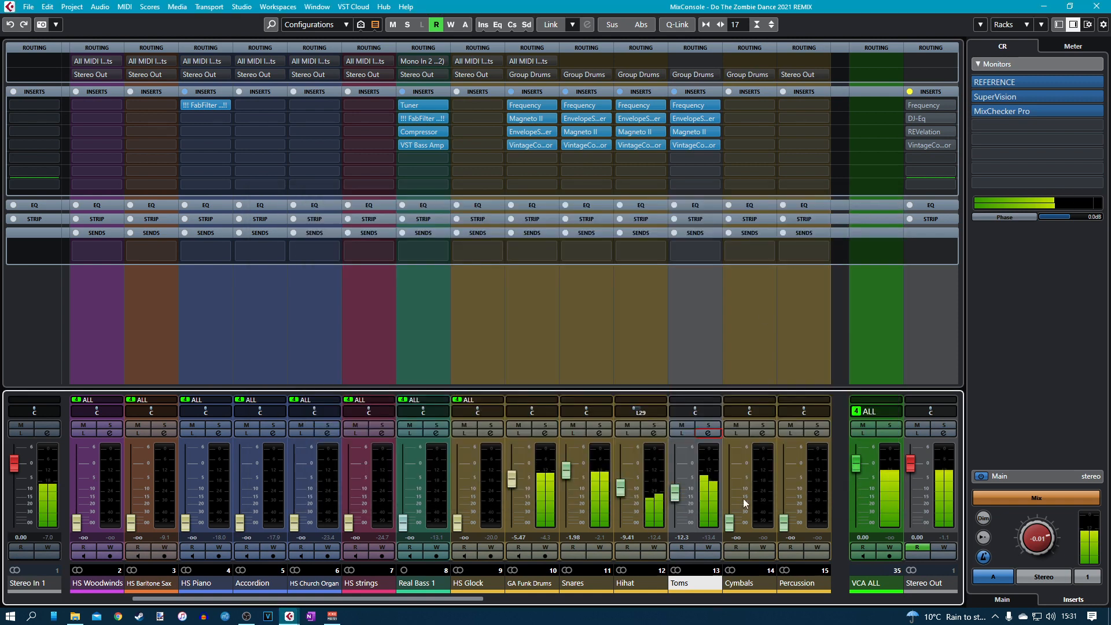
Lower the Toms fader to -13.2 dB during playback, comparing the drum balance with the monitor dim on and off.
click(982, 518)
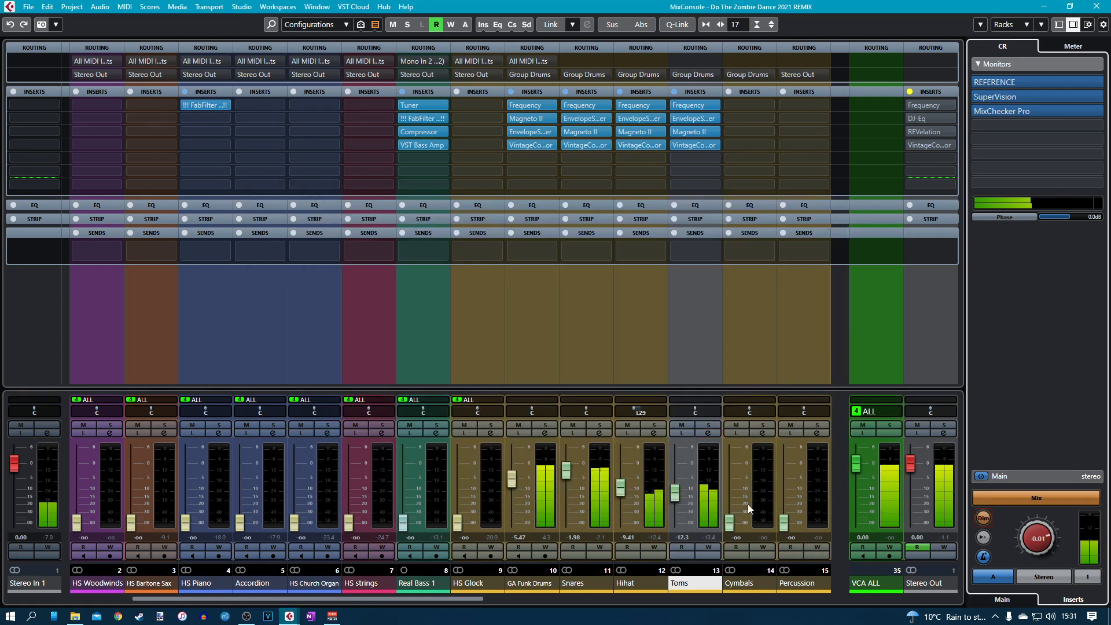
click(675, 498)
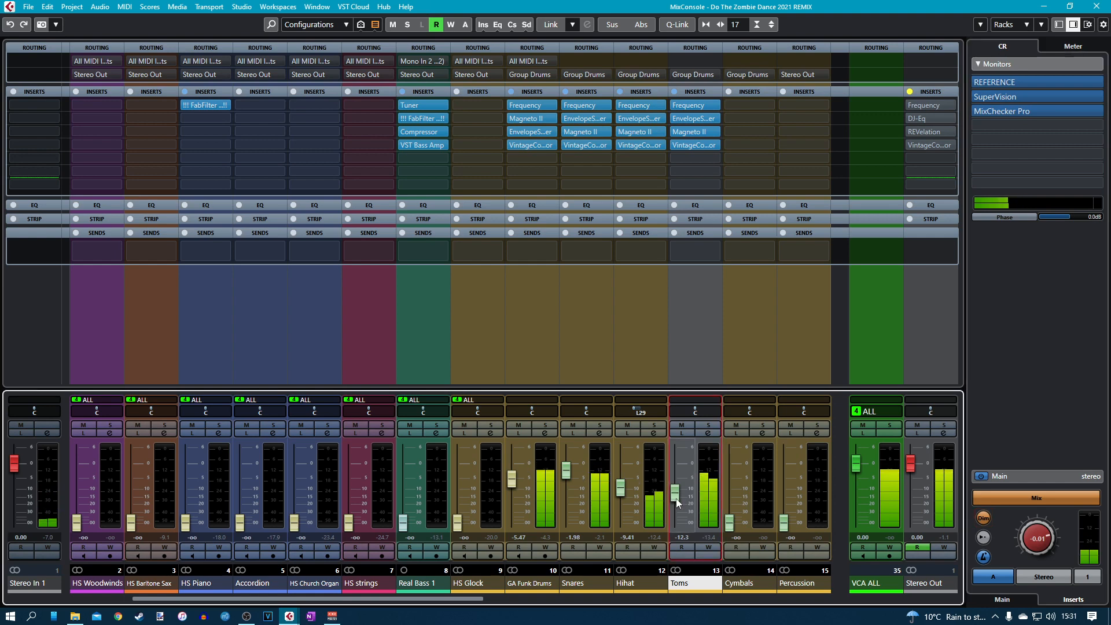
click(985, 518)
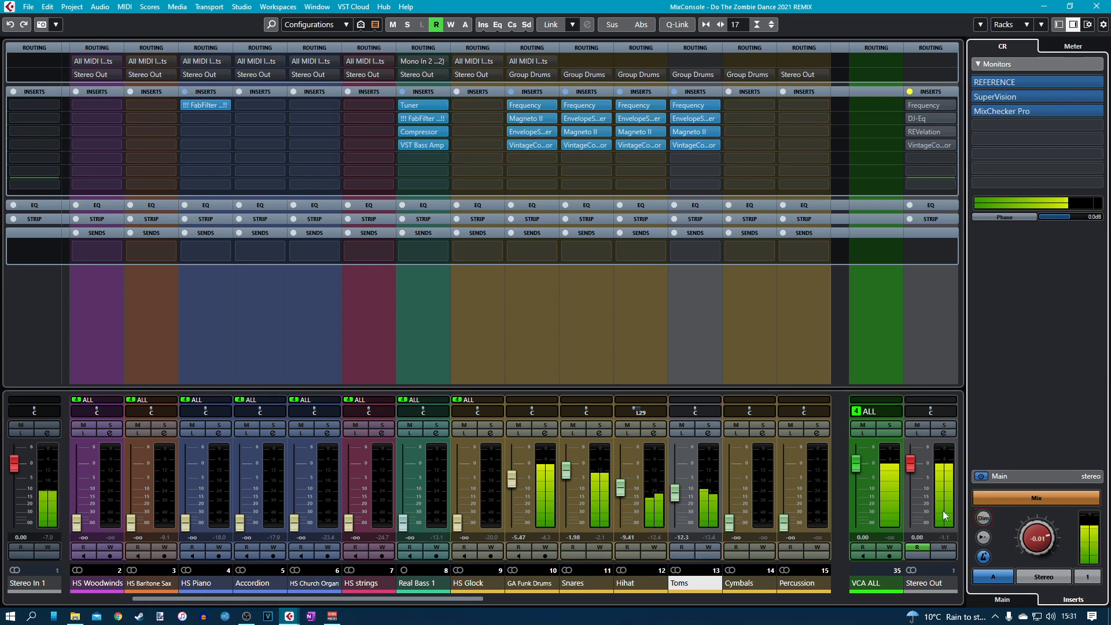
click(676, 494)
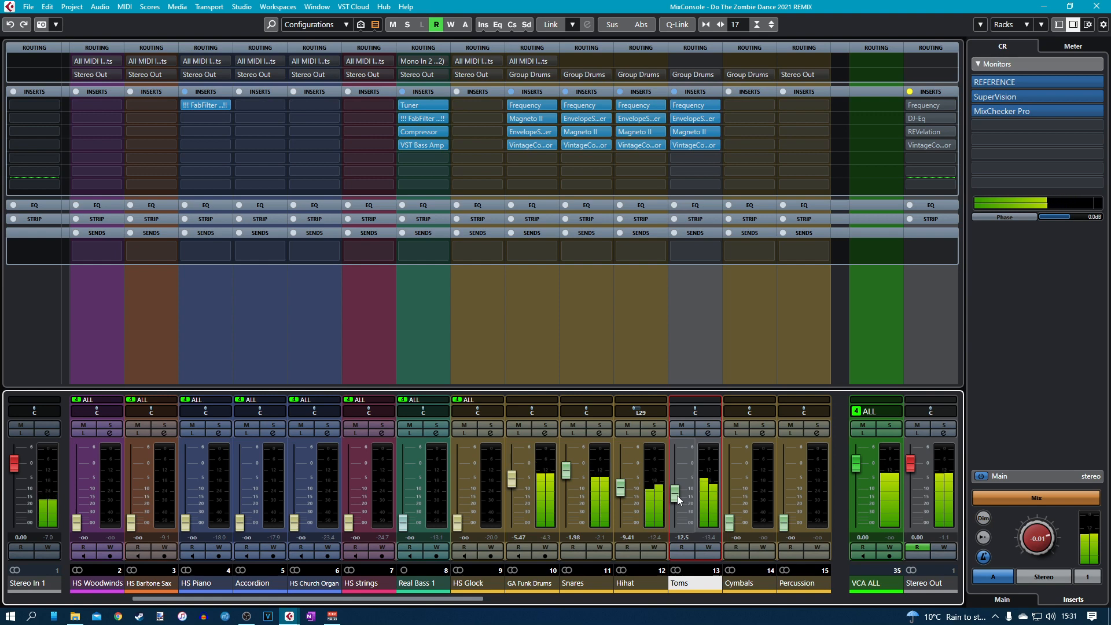
drag(677, 495, 676, 496)
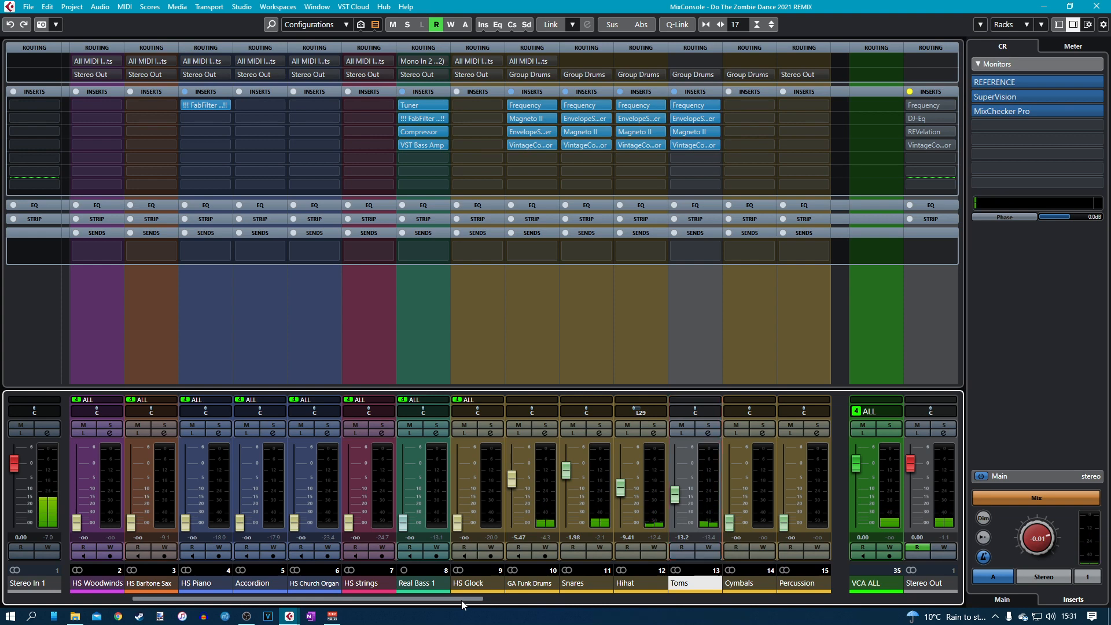
Raise the Cymbals fader to about -10 dB and load the Cymbals track preset onto that channel.
drag(463, 604, 553, 606)
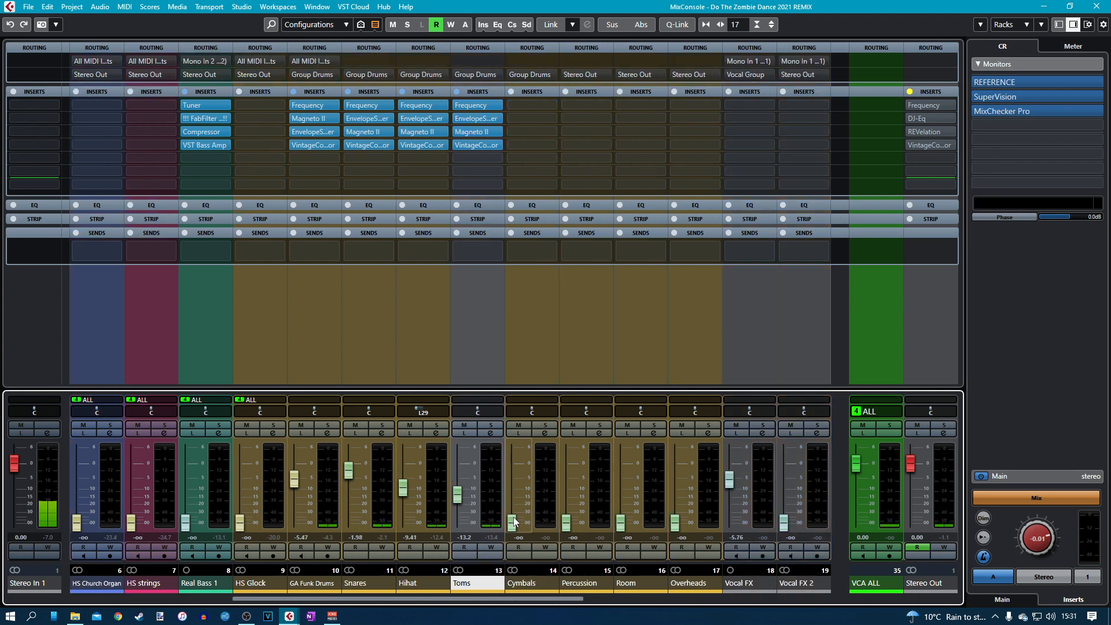
drag(514, 524, 515, 494)
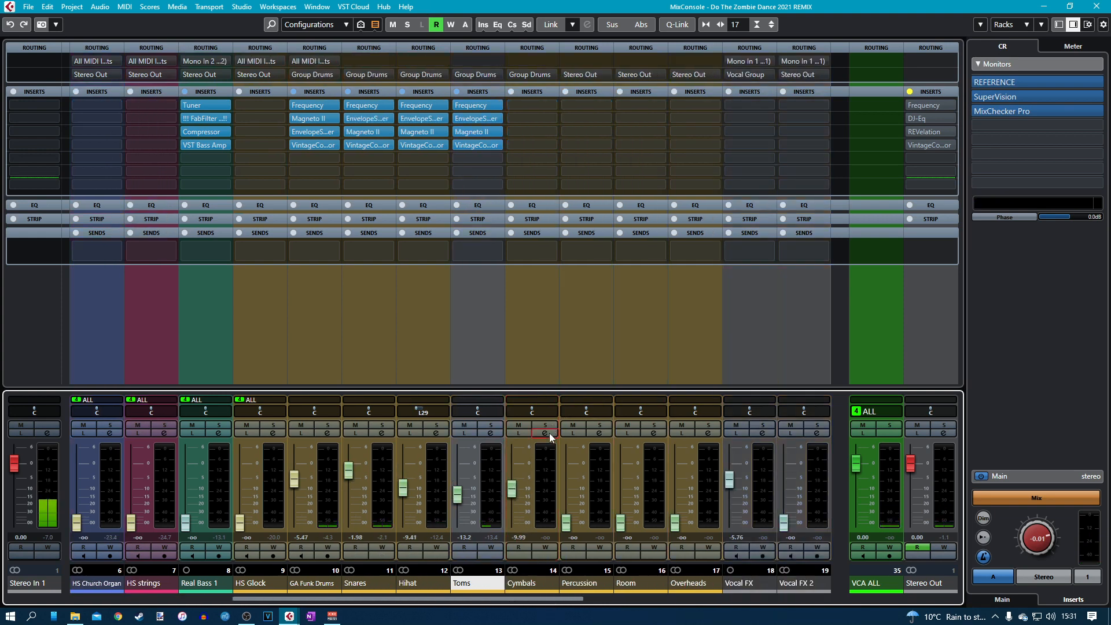
click(546, 433)
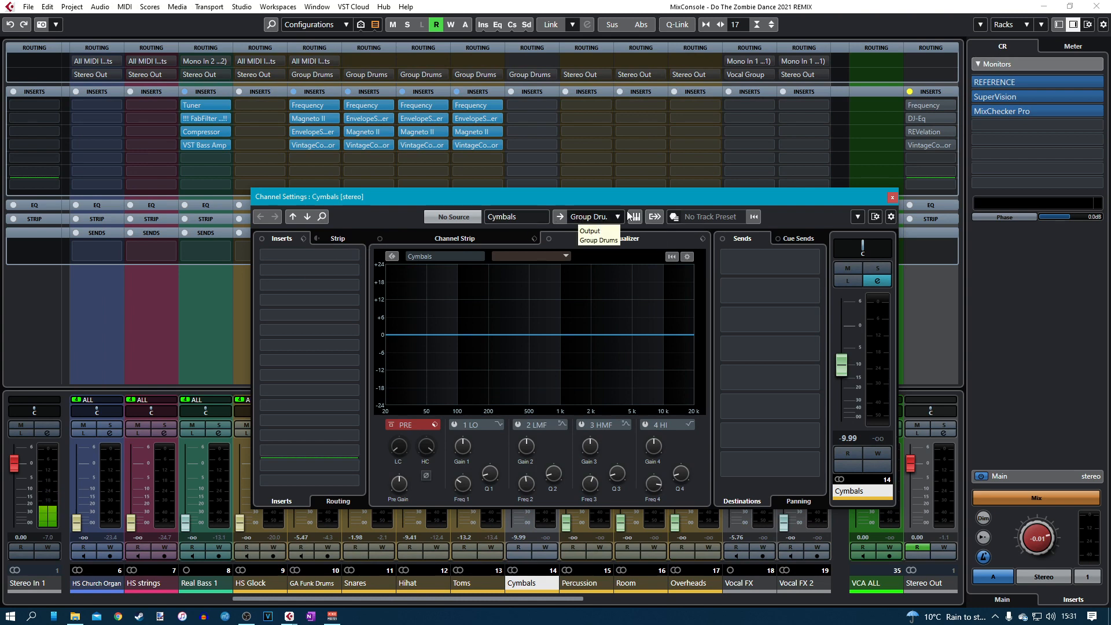
click(674, 217)
click(698, 232)
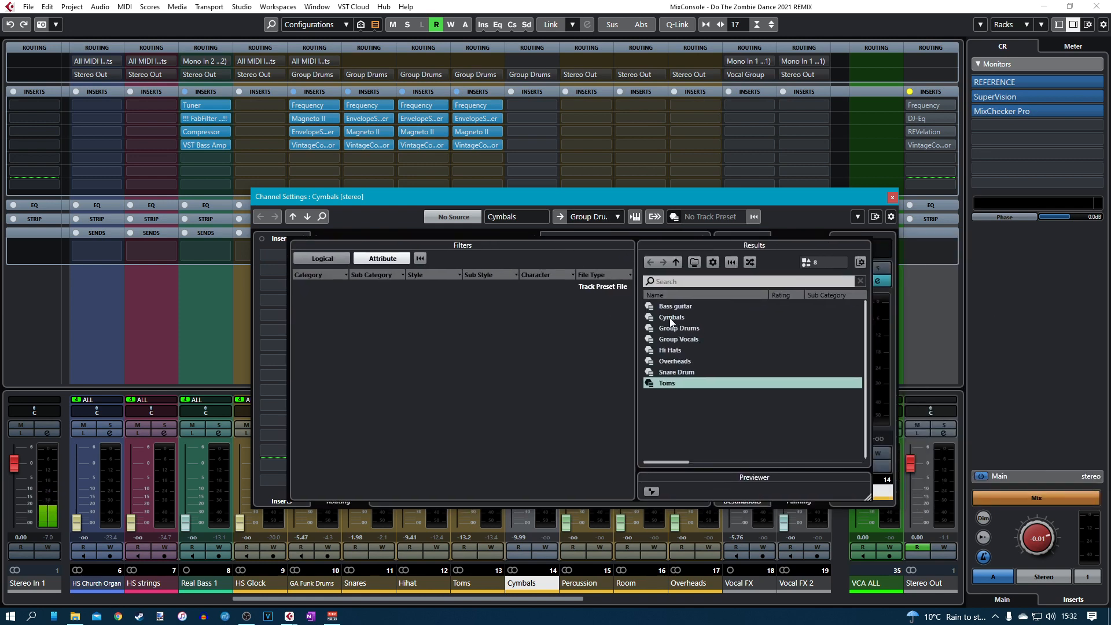
click(669, 318)
click(519, 195)
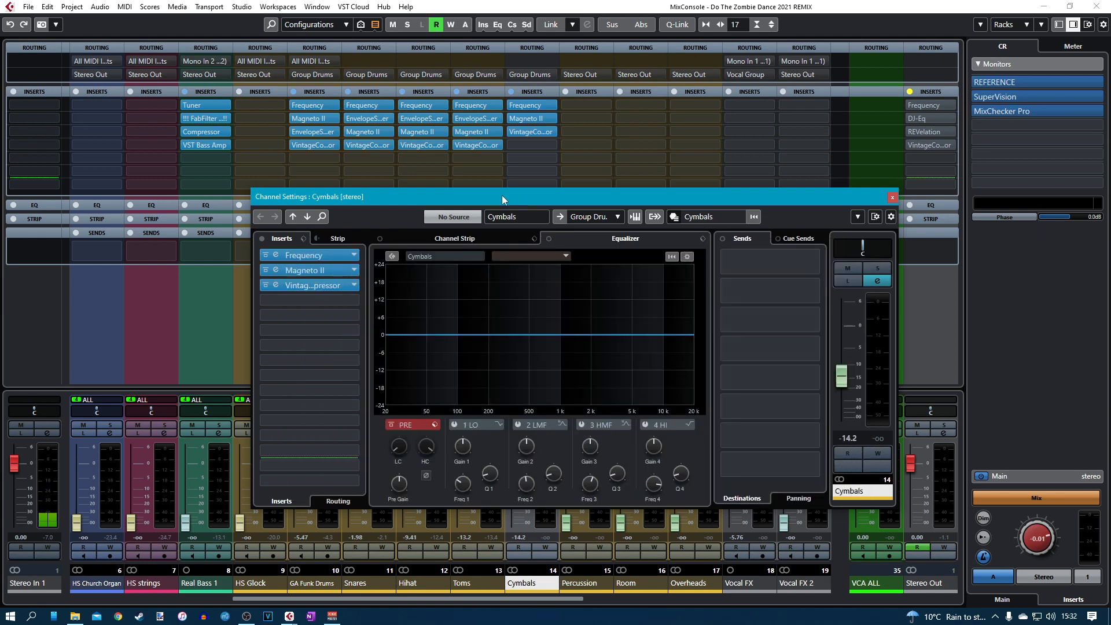
Examine the Cymbals Frequency EQ curve, close the EQ editor and channel settings, and return to the Project window.
click(277, 256)
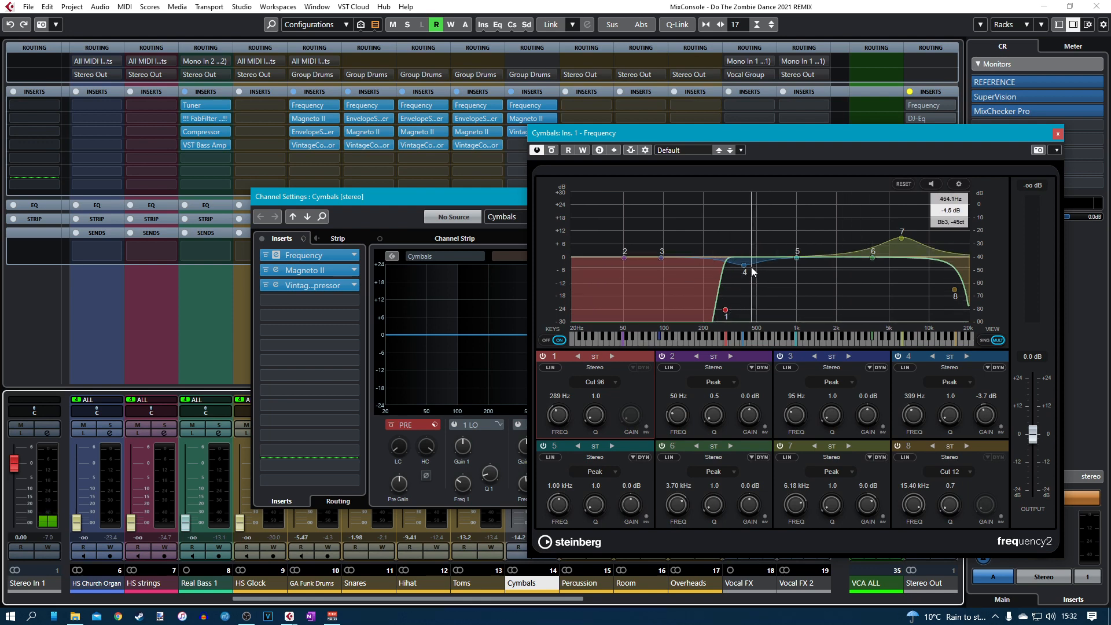
click(1056, 134)
key(F3)
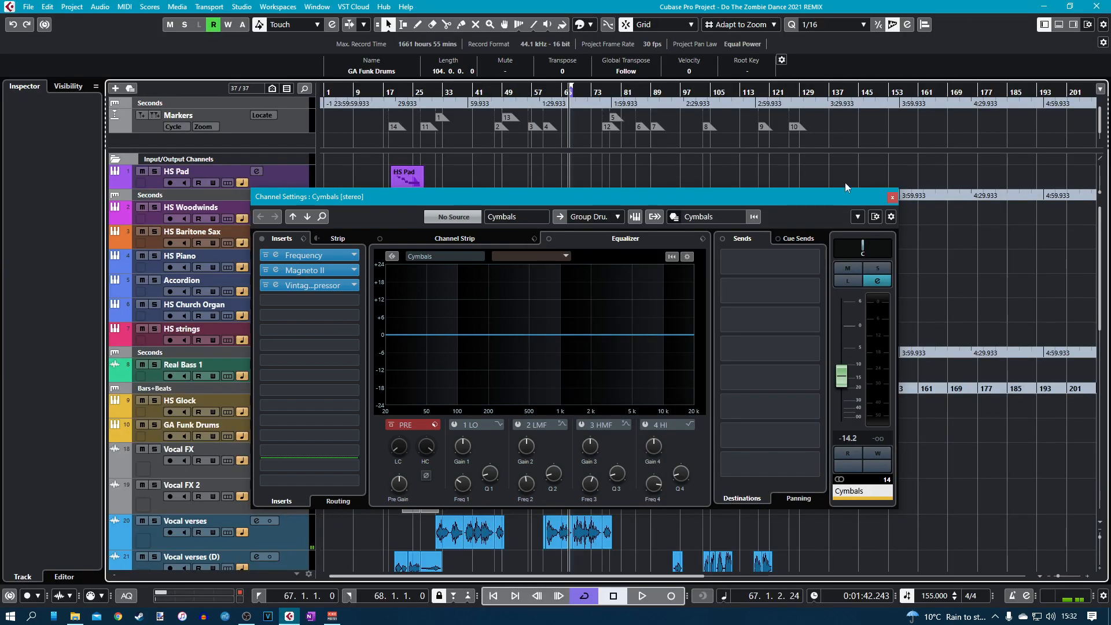
click(892, 197)
Set the cycle range from bar 49 to bar 51, start playback there, and reopen the MixConsole.
ctrl+scroll(497, 191, up, 3)
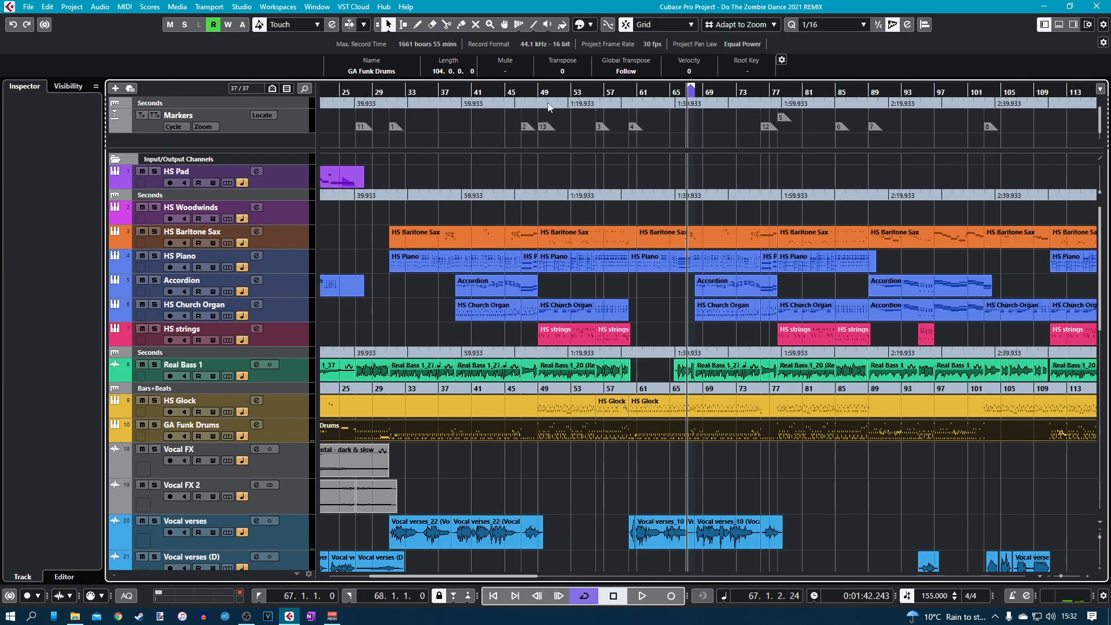
drag(541, 82, 560, 82)
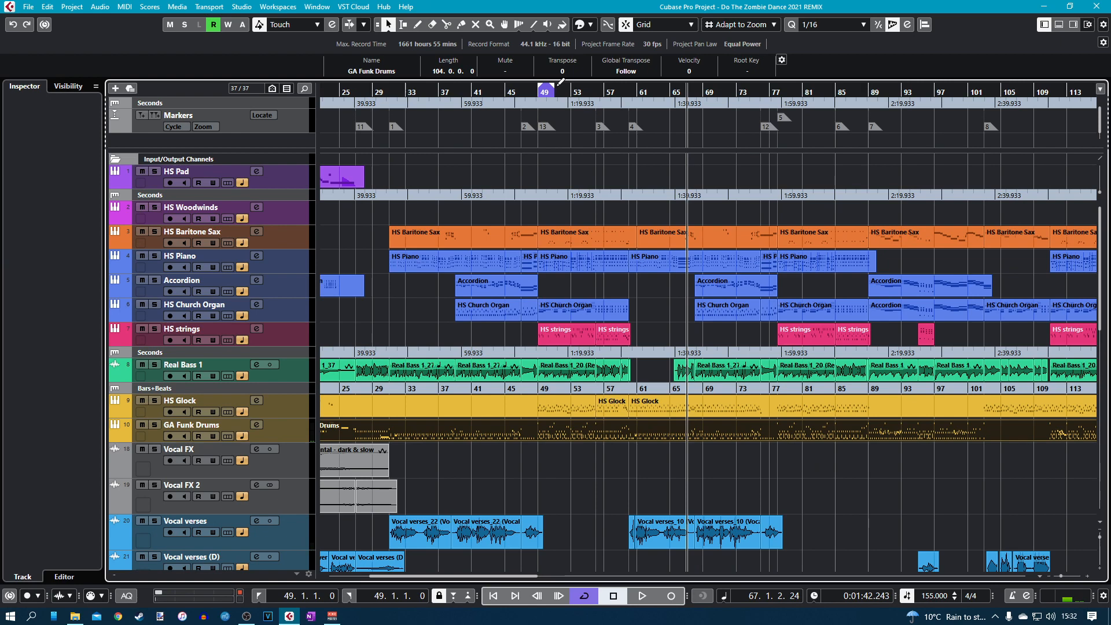
click(541, 92)
key(space)
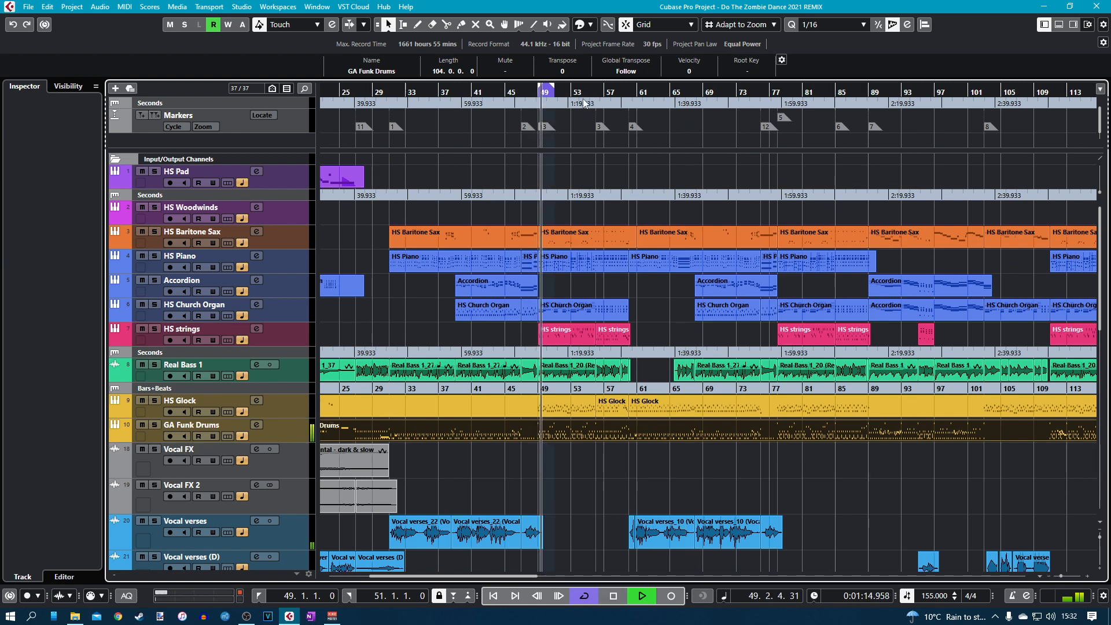
key(F3)
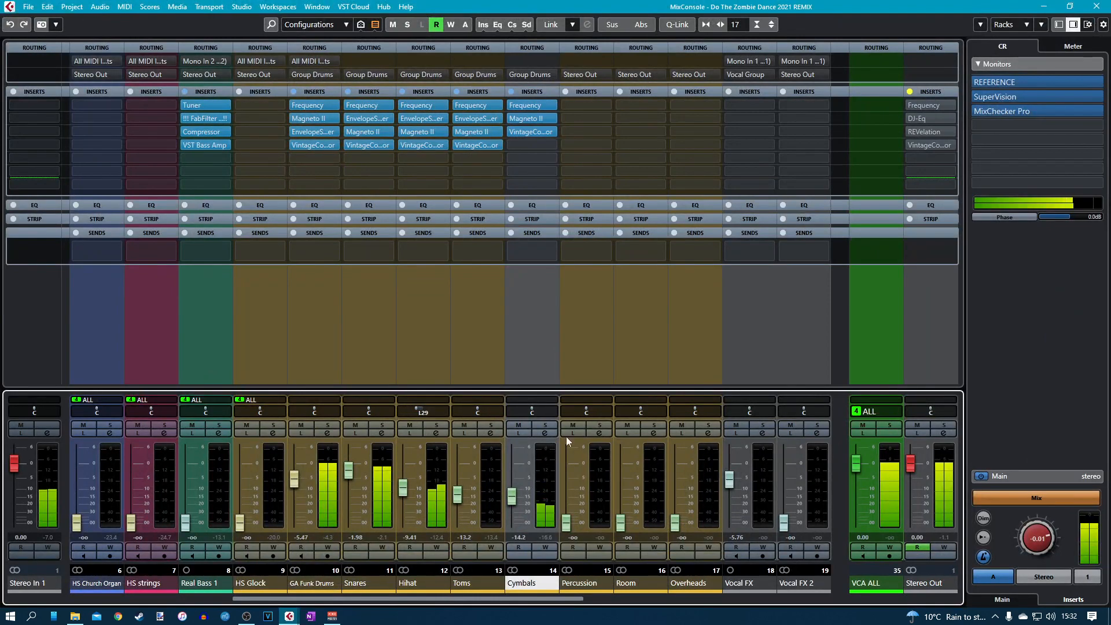
Check the Cymbals Frequency, Magneto II and VintageCompressor settings during playback, closing each editor and the channel settings.
click(544, 434)
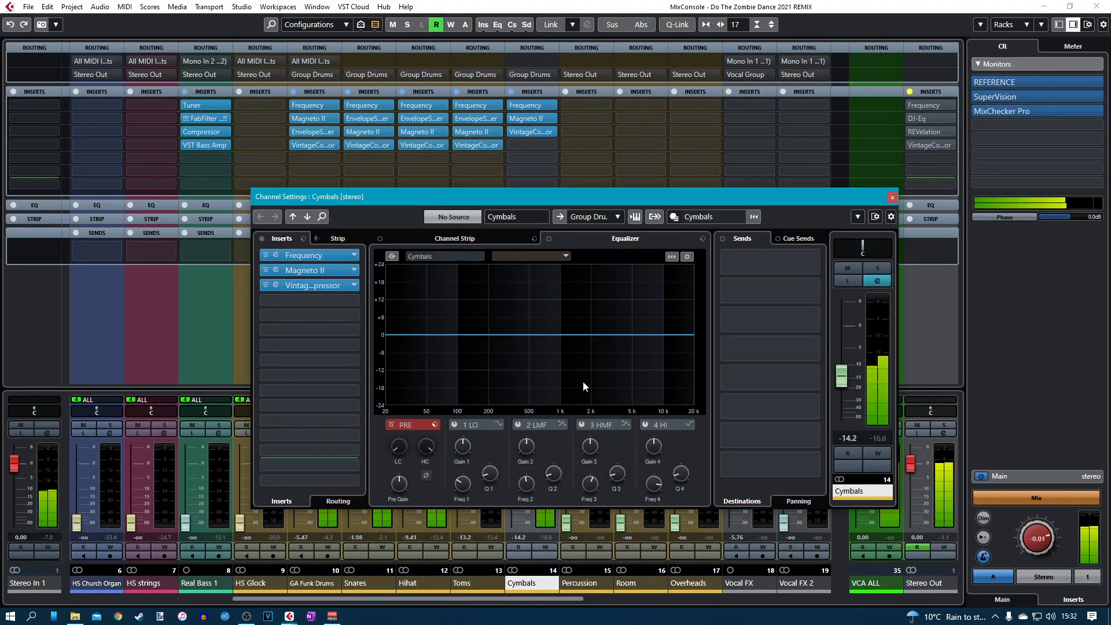
click(276, 256)
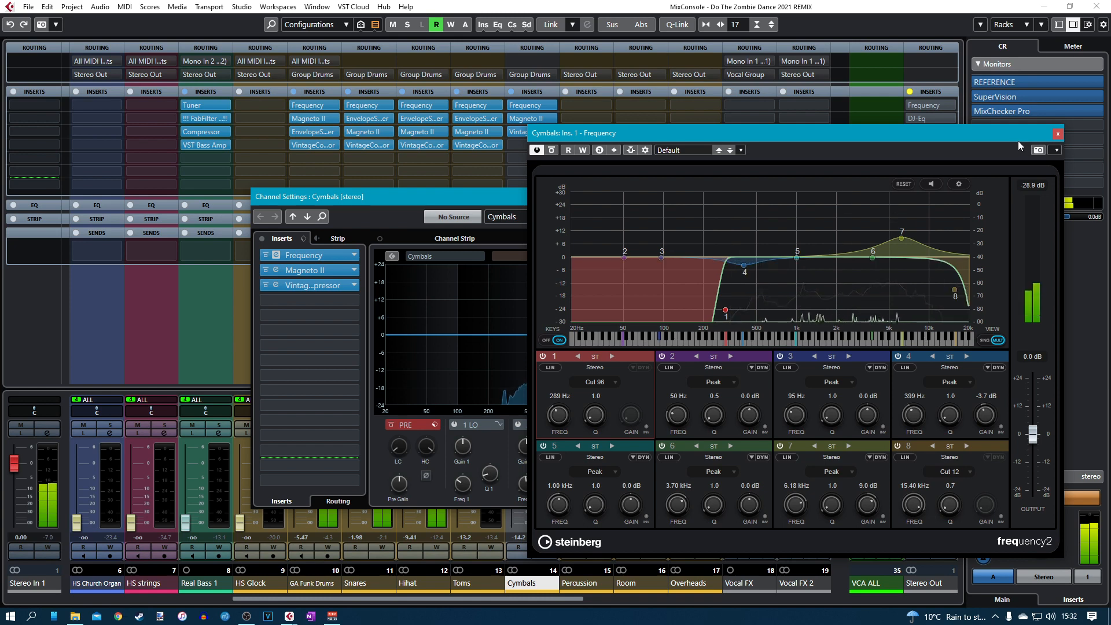
click(1057, 134)
click(276, 270)
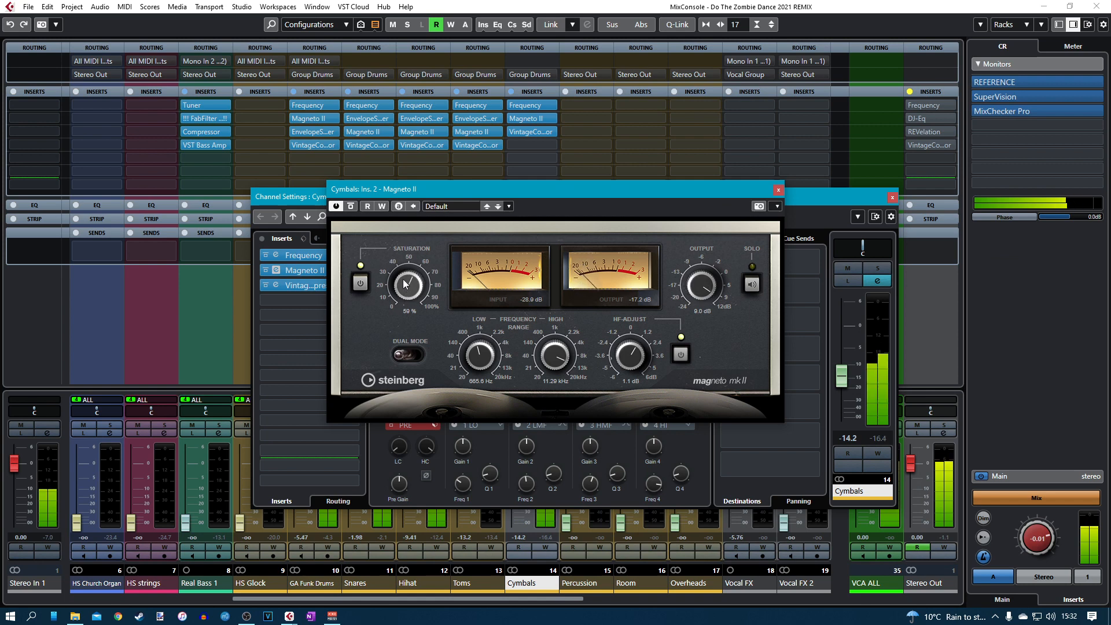
click(779, 190)
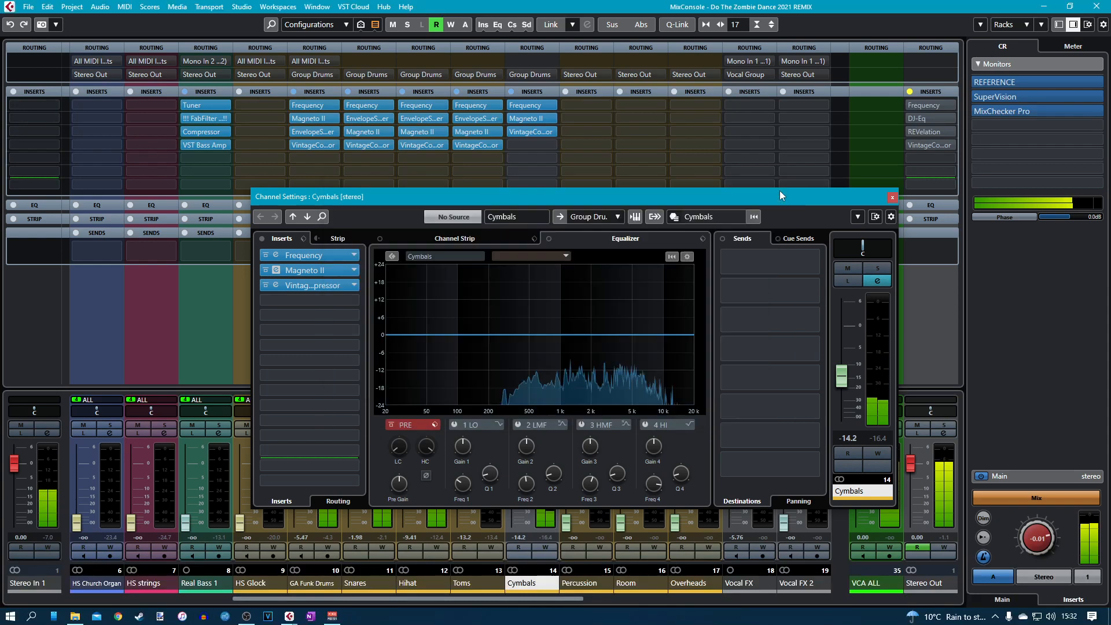
click(274, 286)
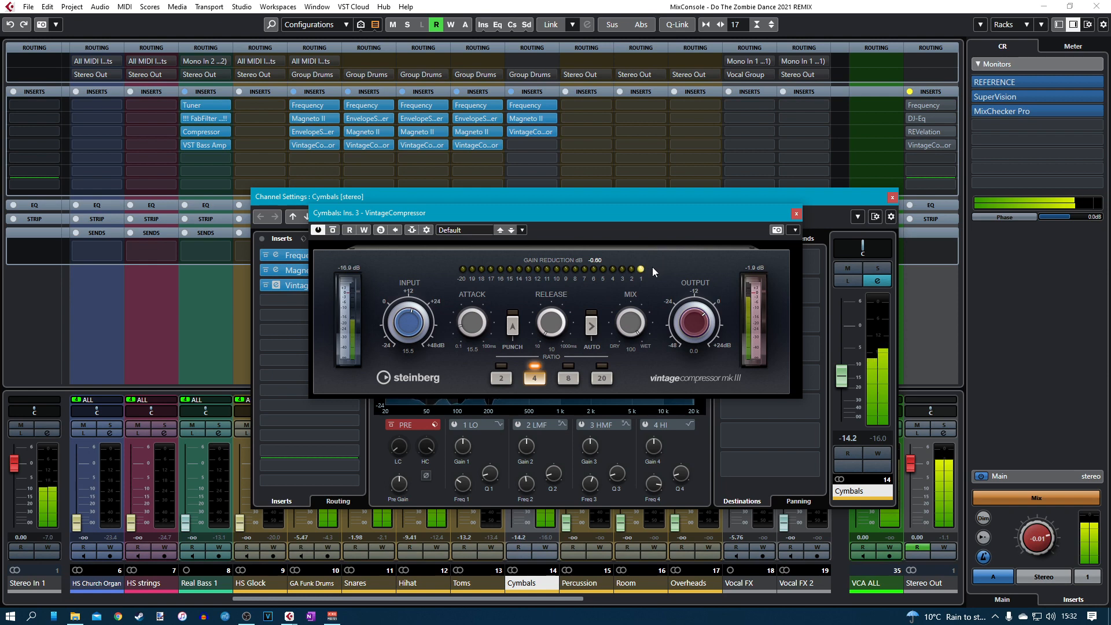
click(795, 215)
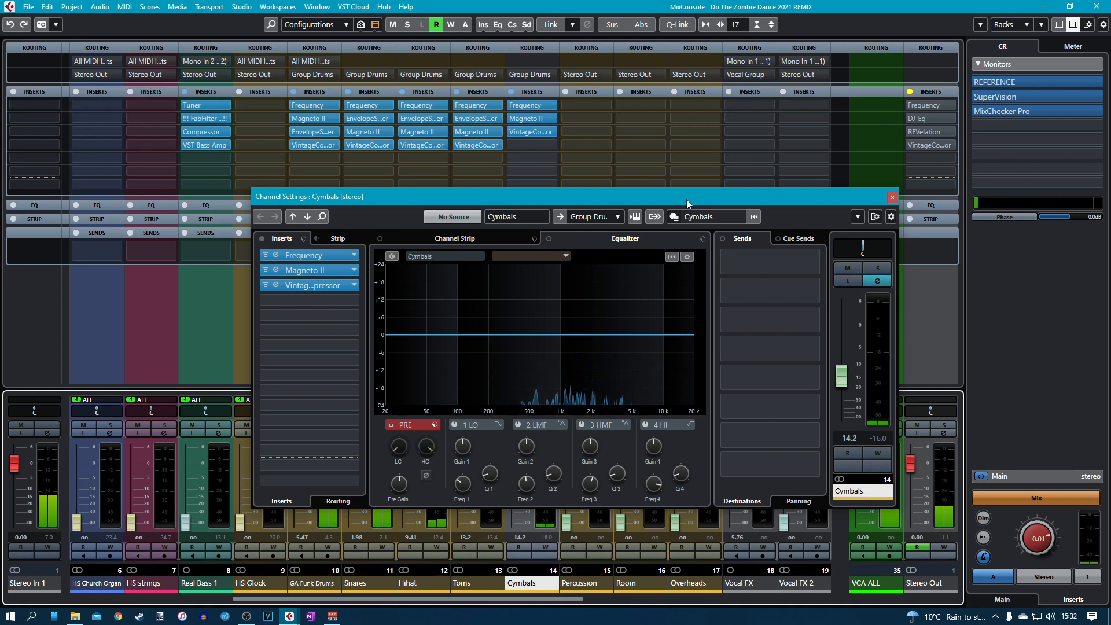
click(892, 199)
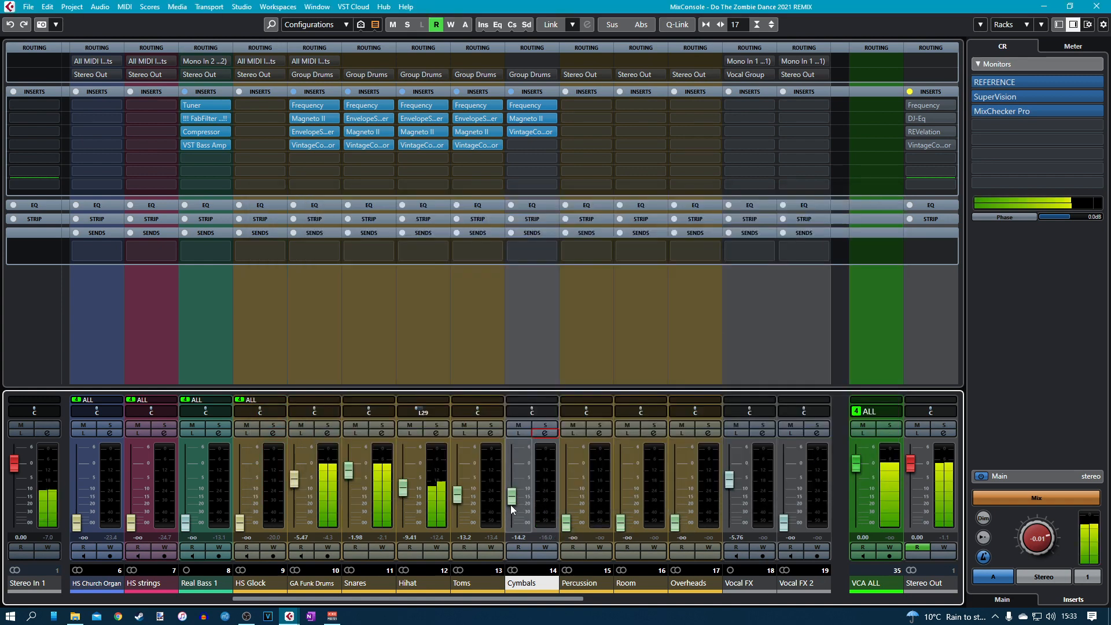
Set the Cymbals fader to -13.9 dB while monitoring dimmed, and restore the full monitor level.
click(983, 517)
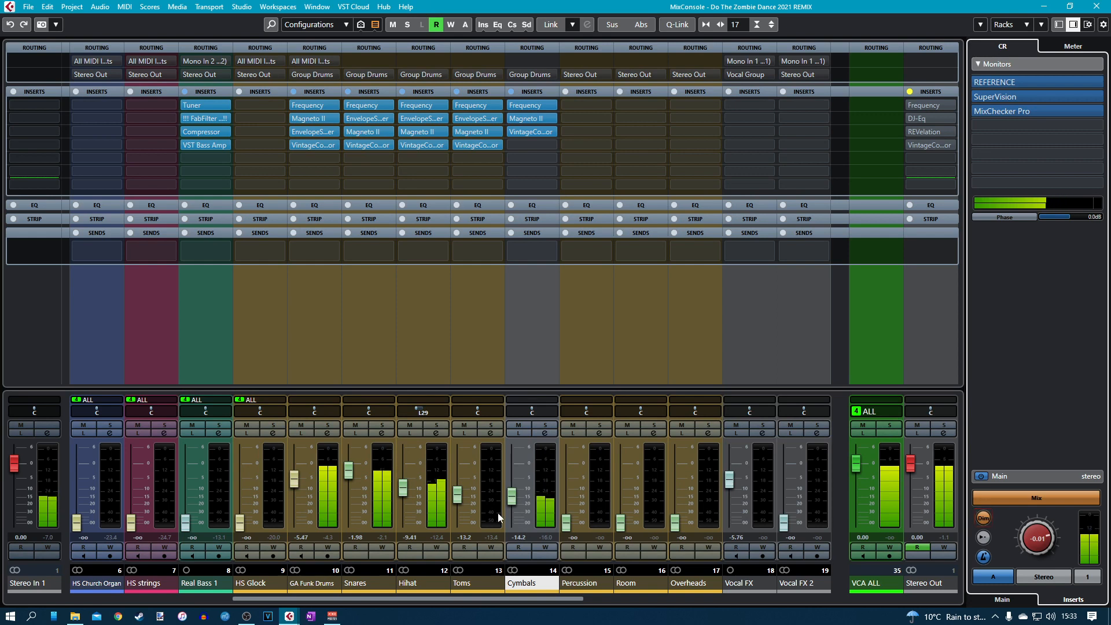
click(517, 504)
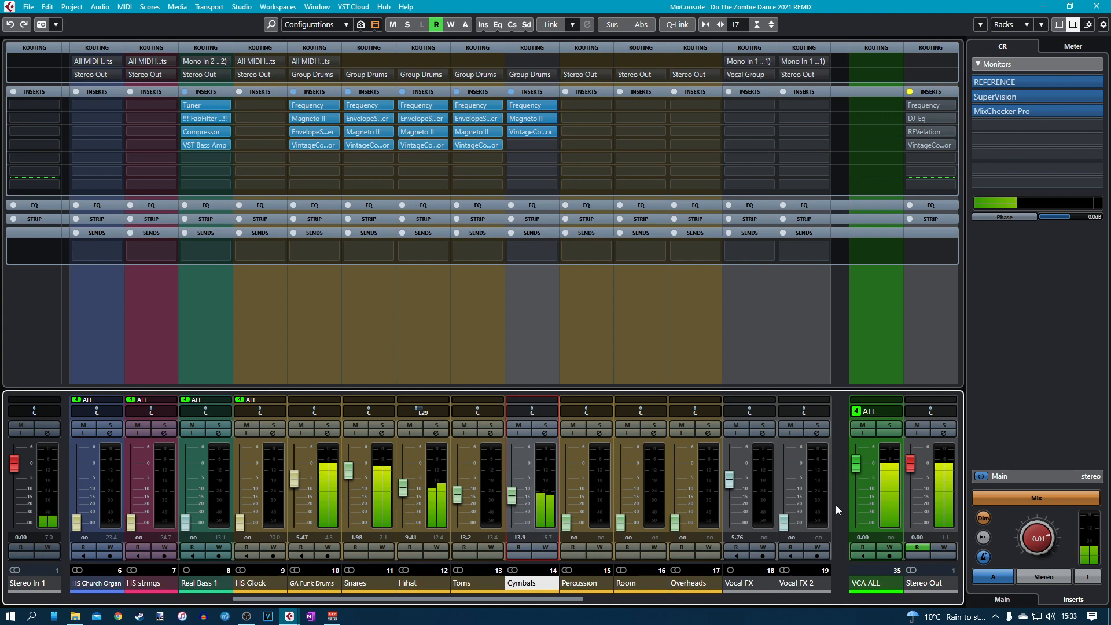
click(983, 517)
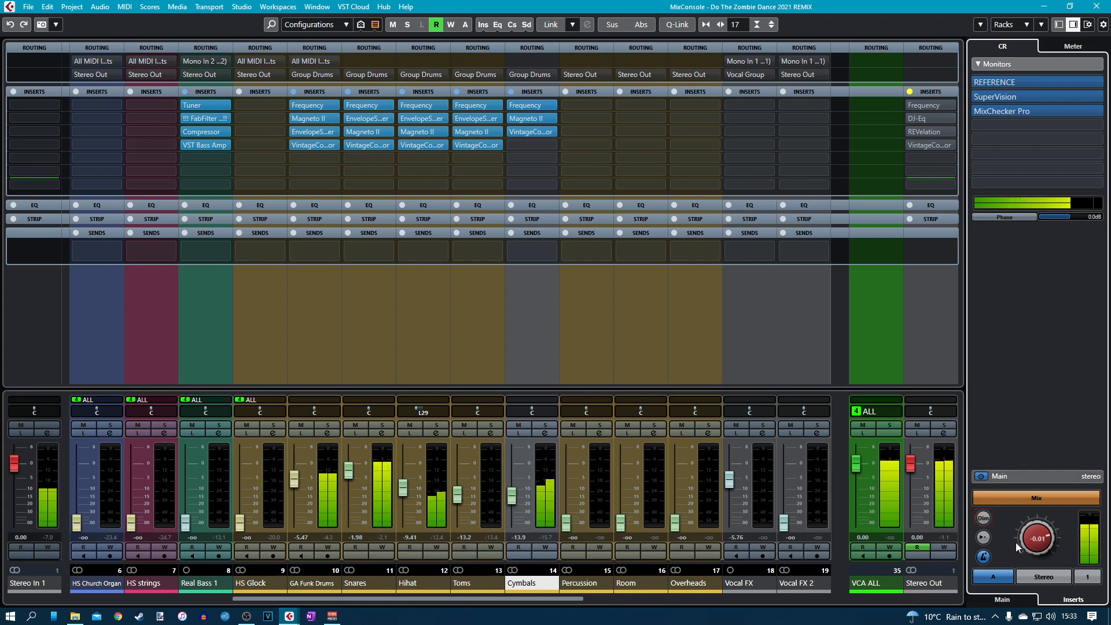
Check the drum balance in mono with the monitor dimmed, and restore full-level stereo monitoring.
click(1043, 577)
click(983, 518)
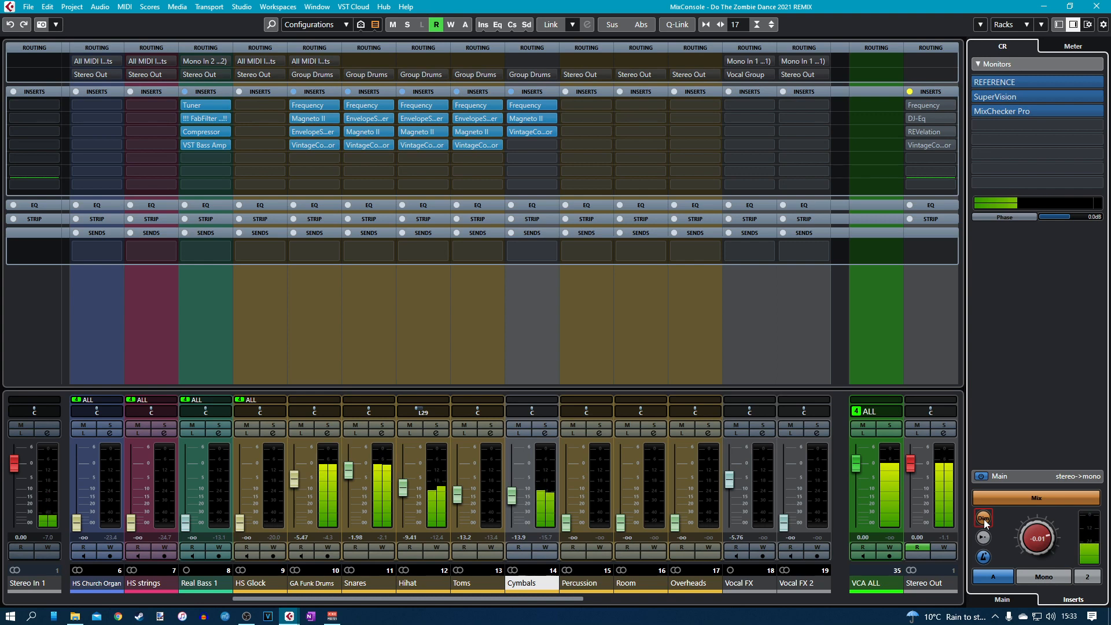
click(984, 518)
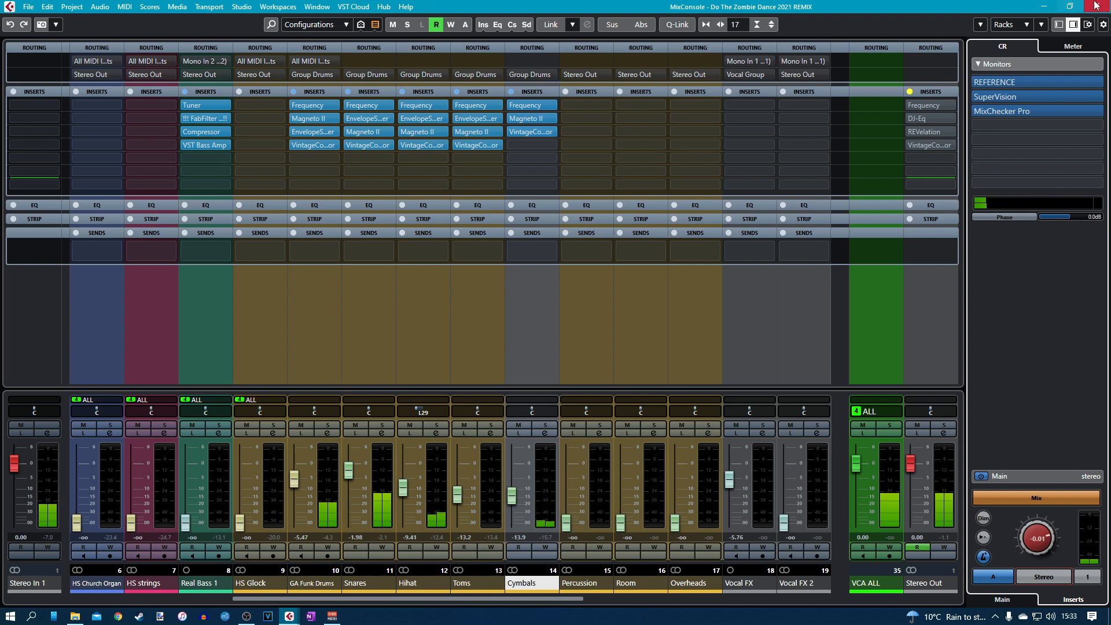
Extend the cycle range to bar 56 in the Project window and raise the Percussion fader to 6.02 dB in the MixConsole.
click(1096, 7)
drag(554, 88, 597, 105)
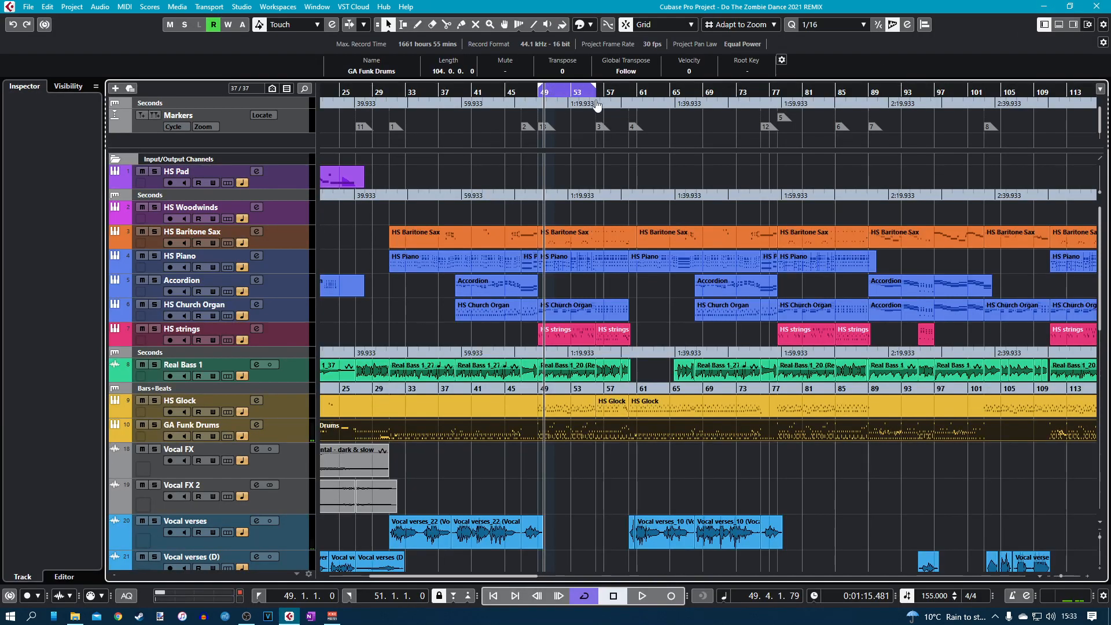
key(F3)
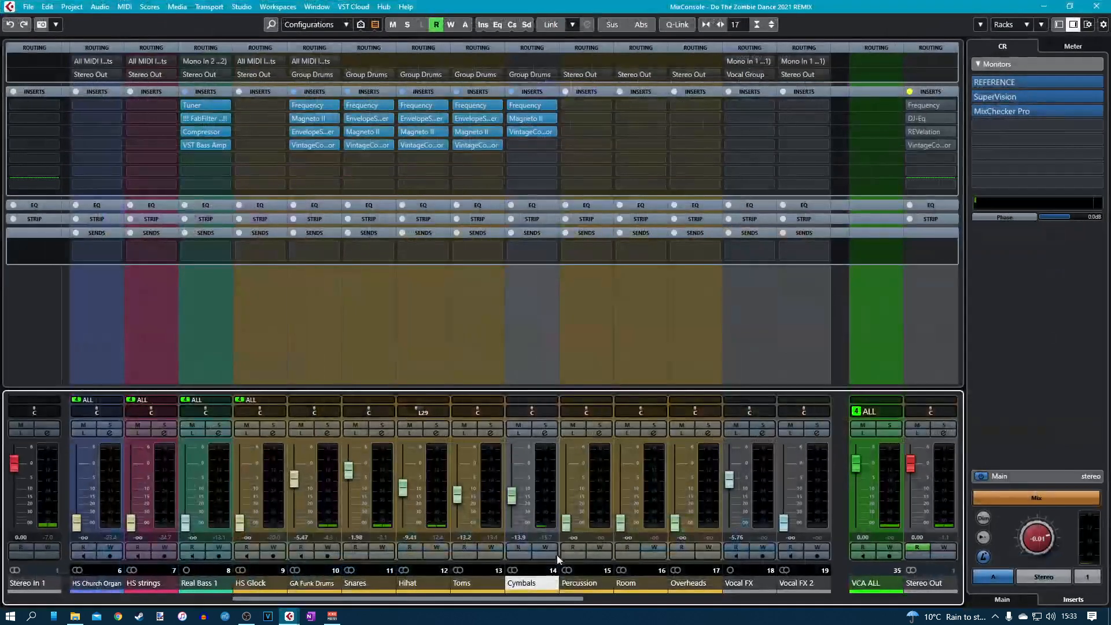
drag(565, 523, 567, 469)
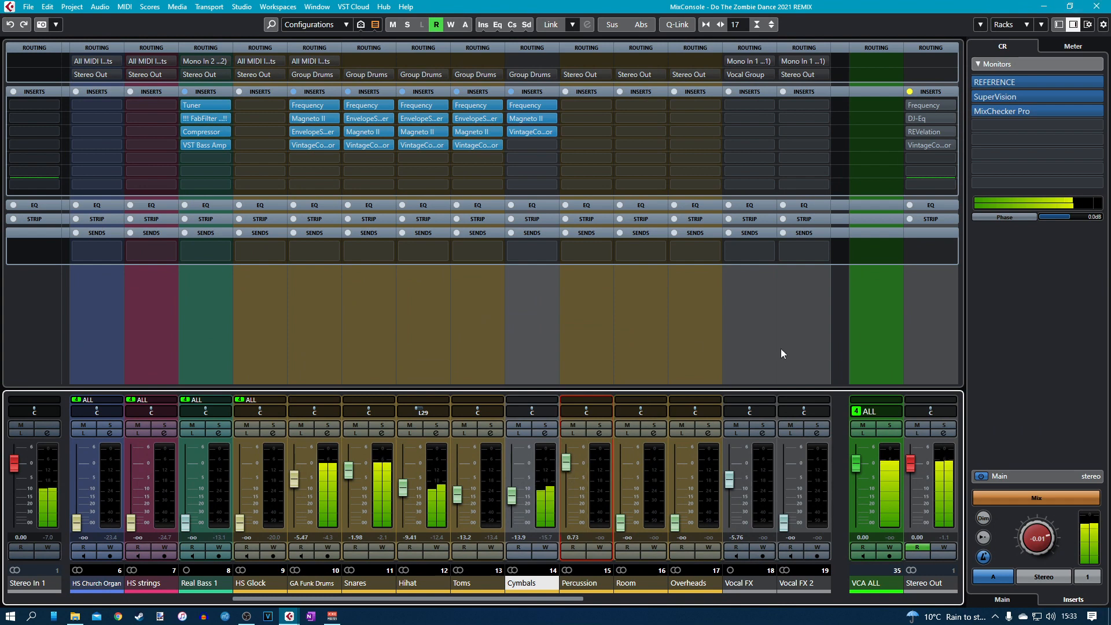
drag(566, 461, 564, 431)
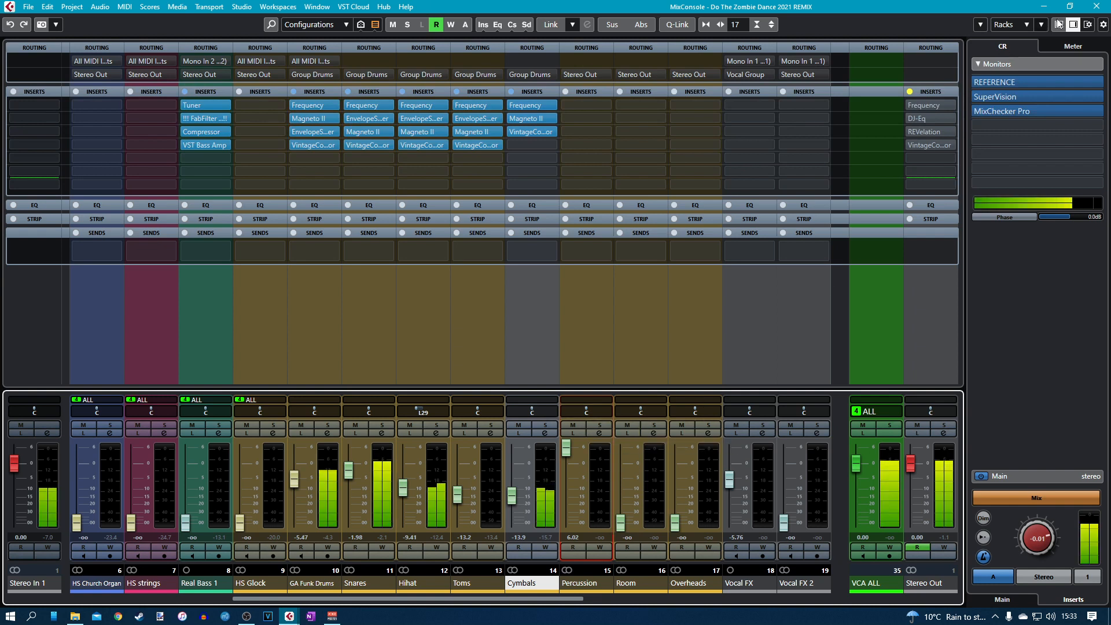
Open the GA Funk Drums part in the Key Editor, cycle its percussion notes from bar 23 to bar 25, and close the editor.
click(1096, 7)
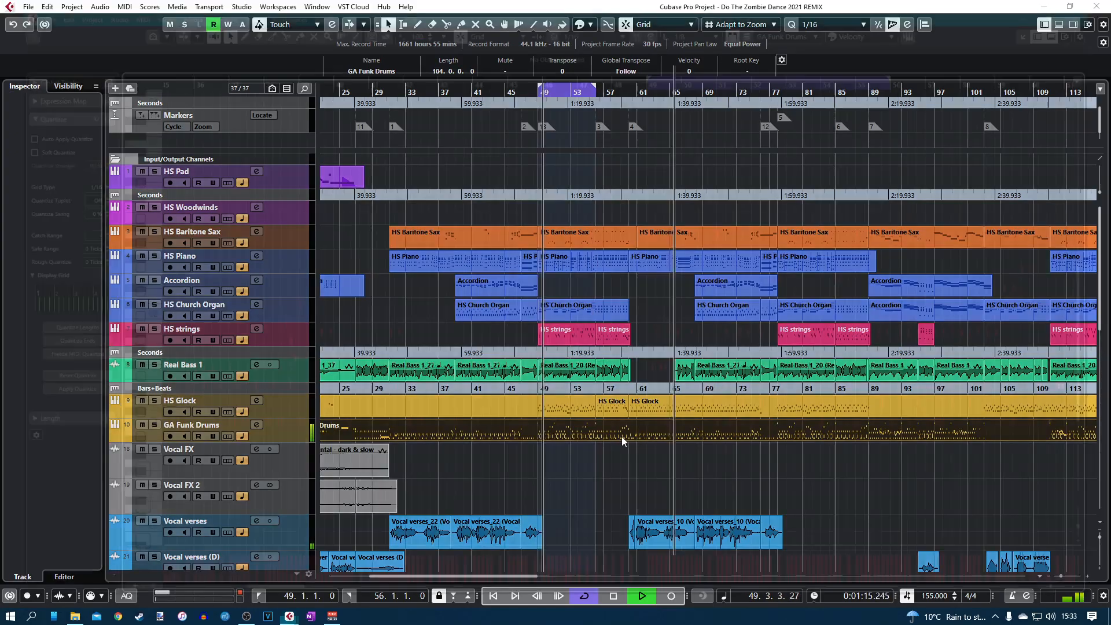
double_click(622, 436)
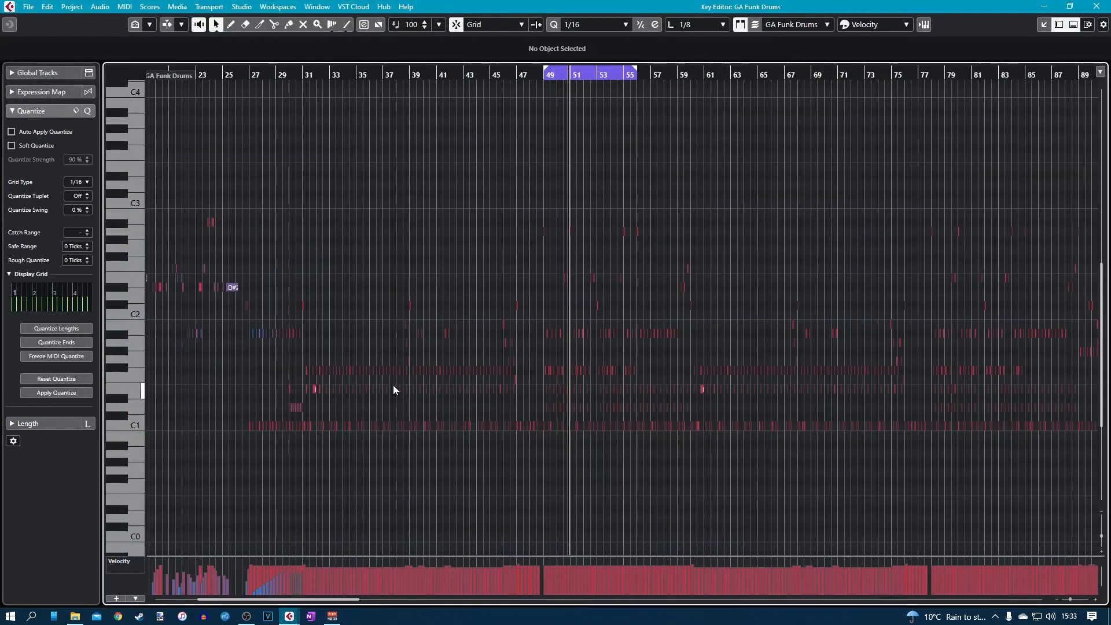
scroll(394, 384, left, 3)
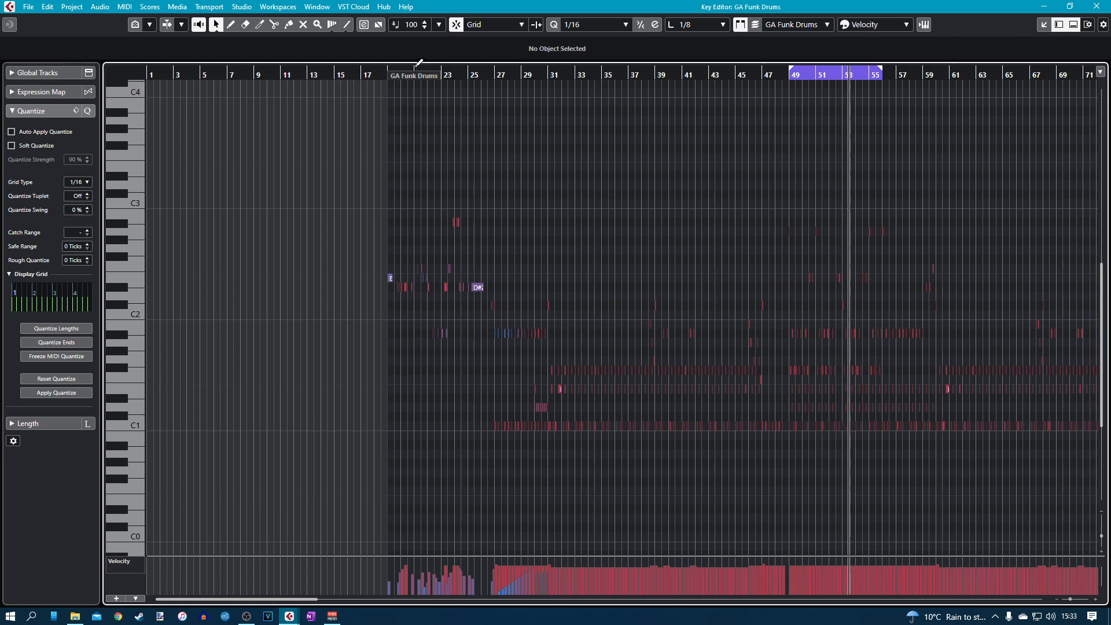
click(440, 72)
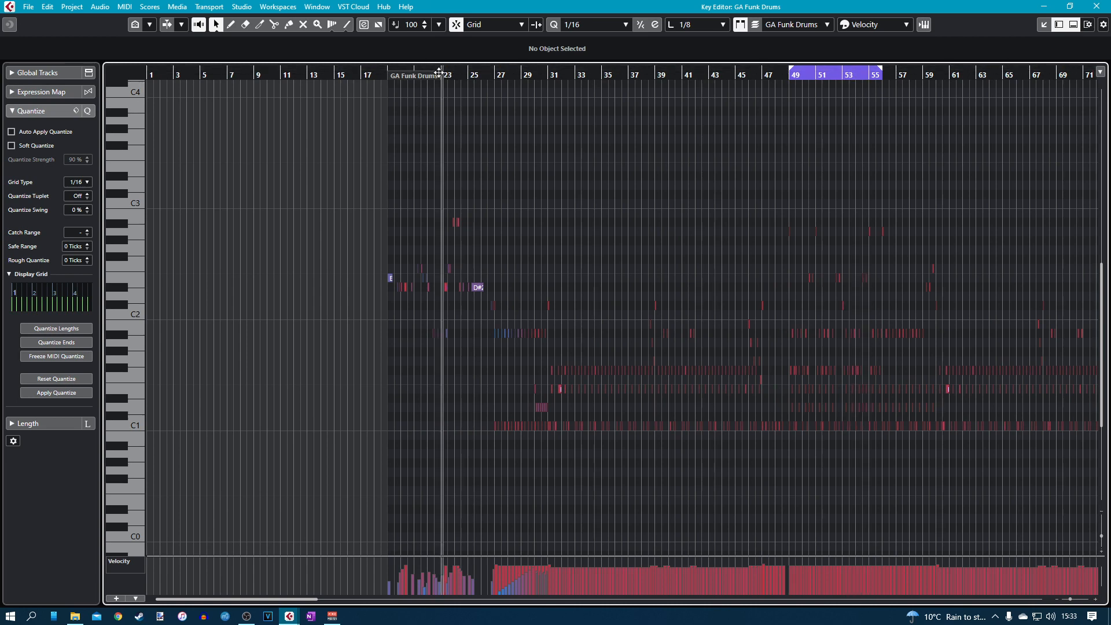
click(416, 73)
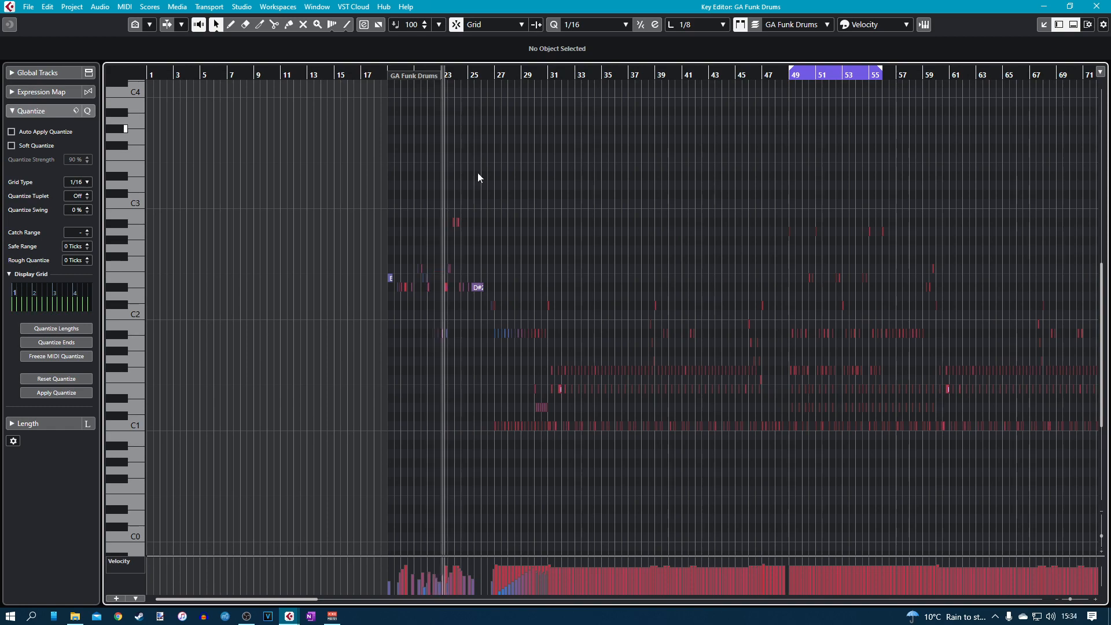
key(h)
key(h)
key(h)
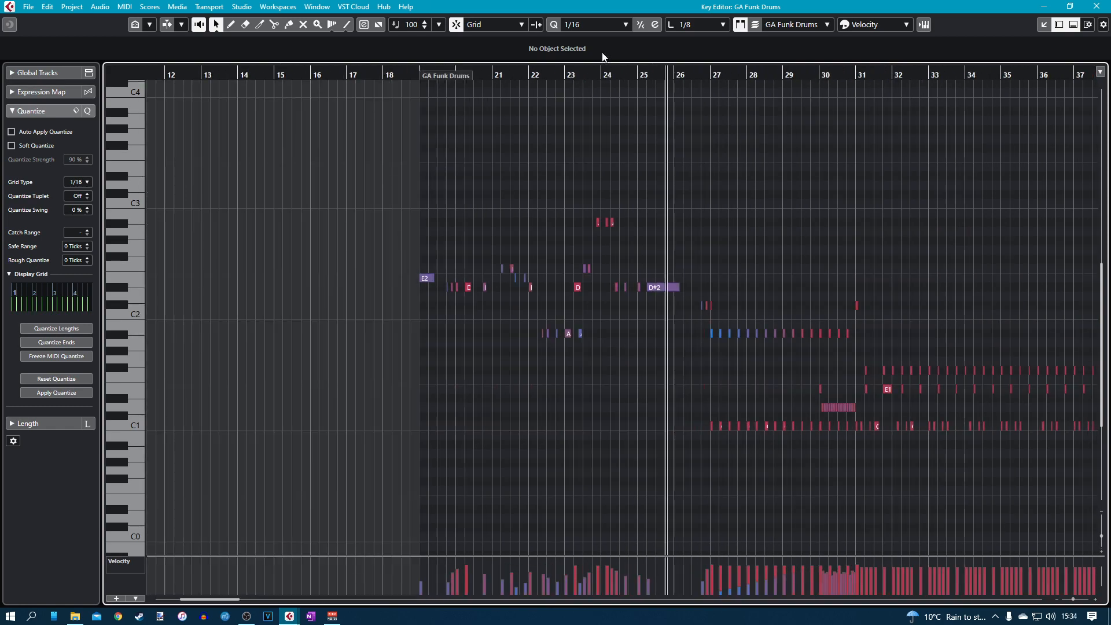
drag(569, 64, 637, 67)
click(565, 75)
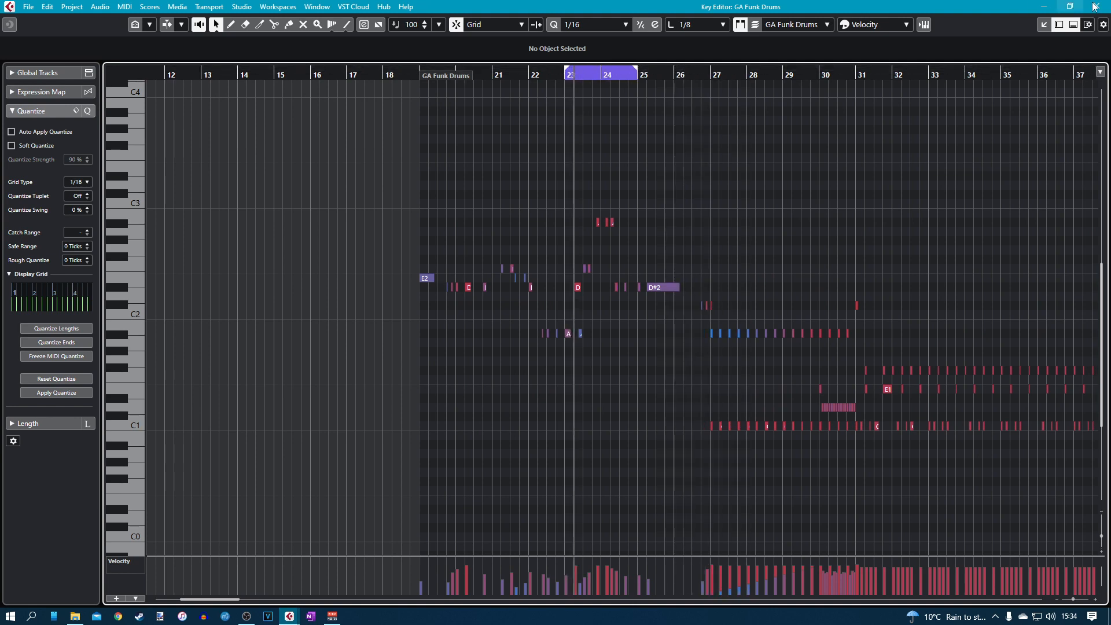
key(Return)
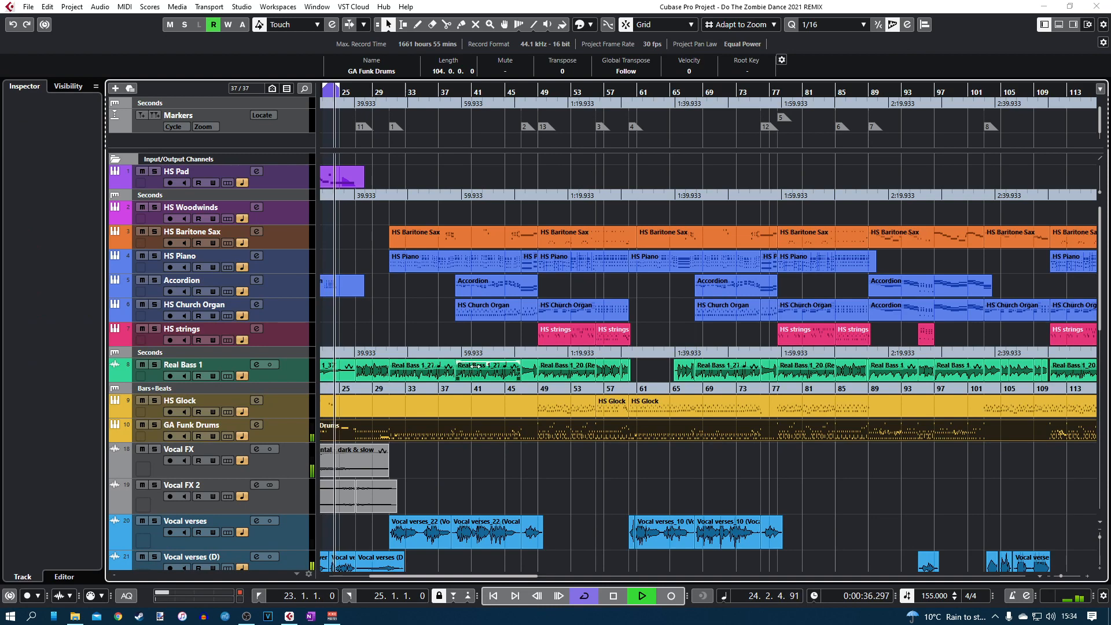
Load BC Gain 3 VST(Stereo) in the first insert slot of the Percussion channel.
key(F3)
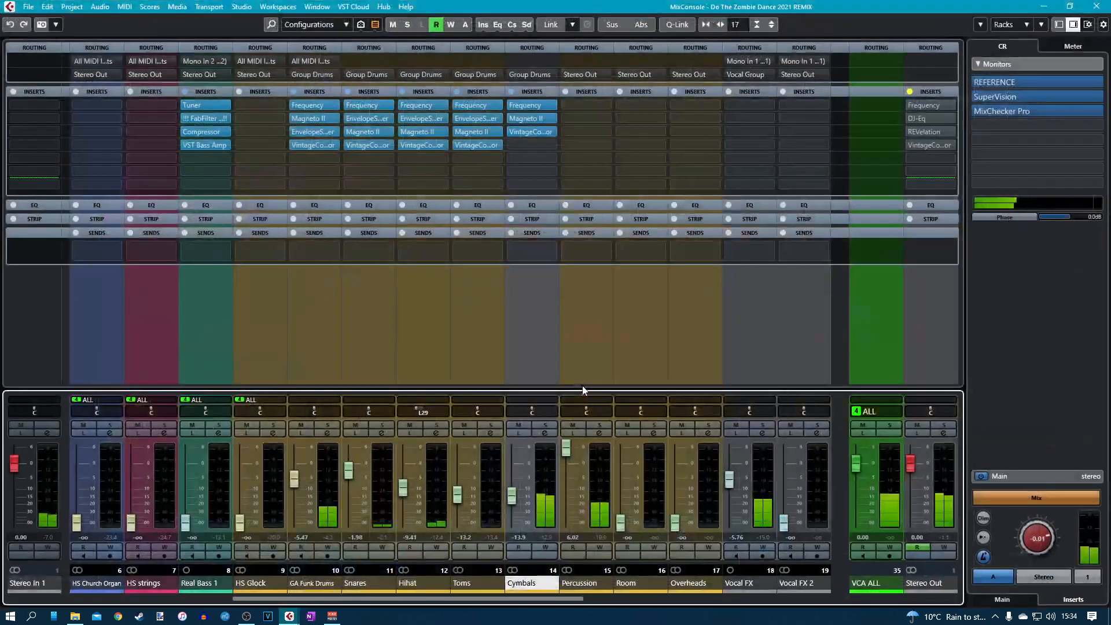
click(569, 453)
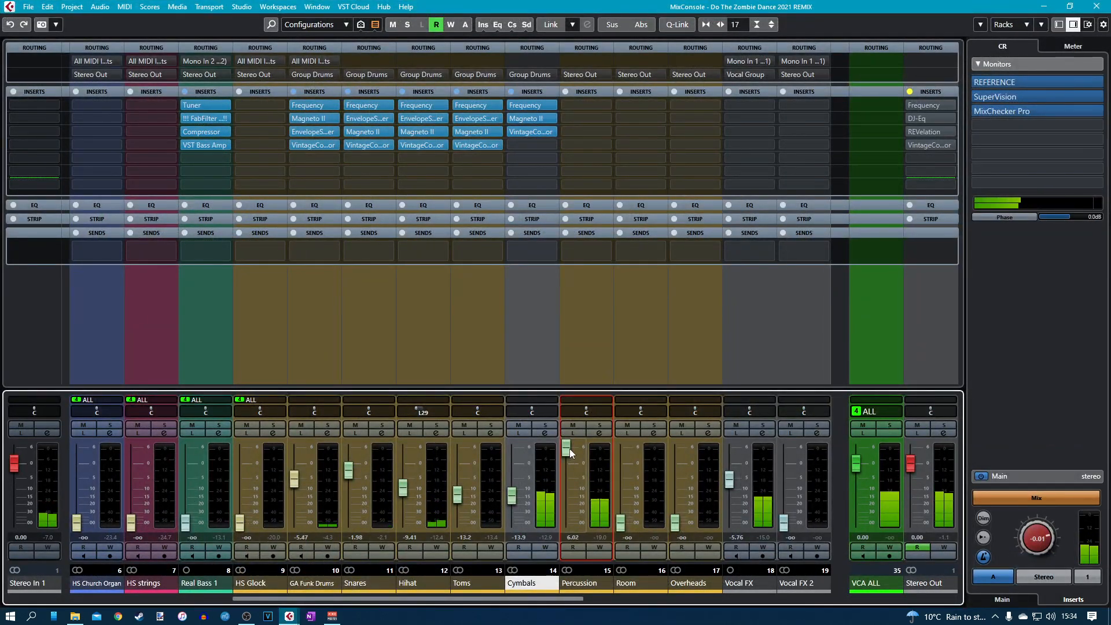
click(600, 432)
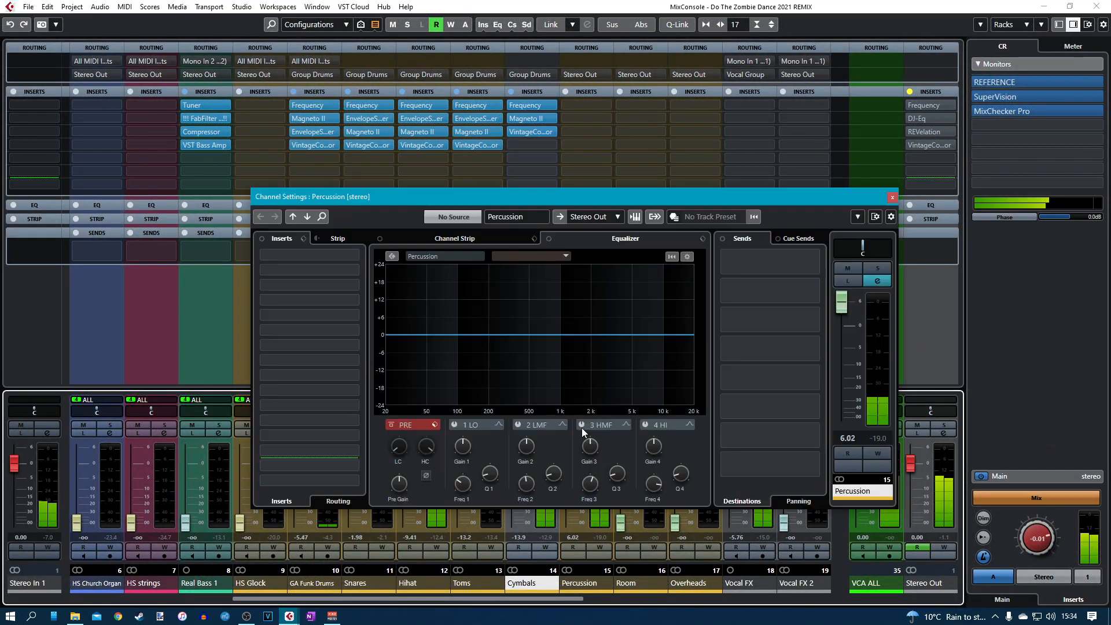
click(283, 255)
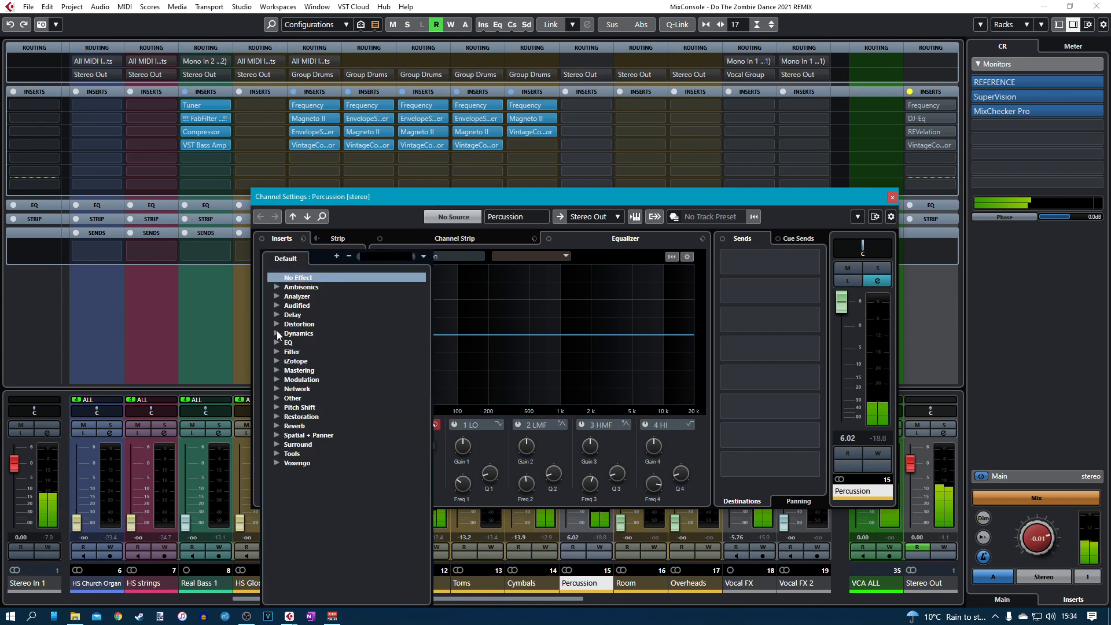
click(276, 334)
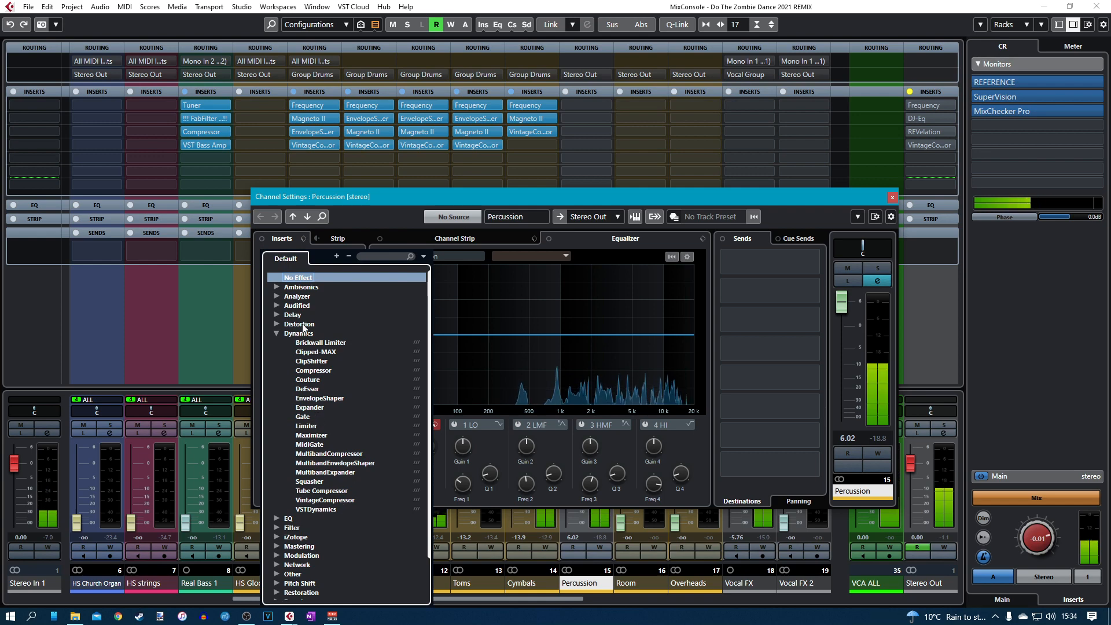
click(276, 332)
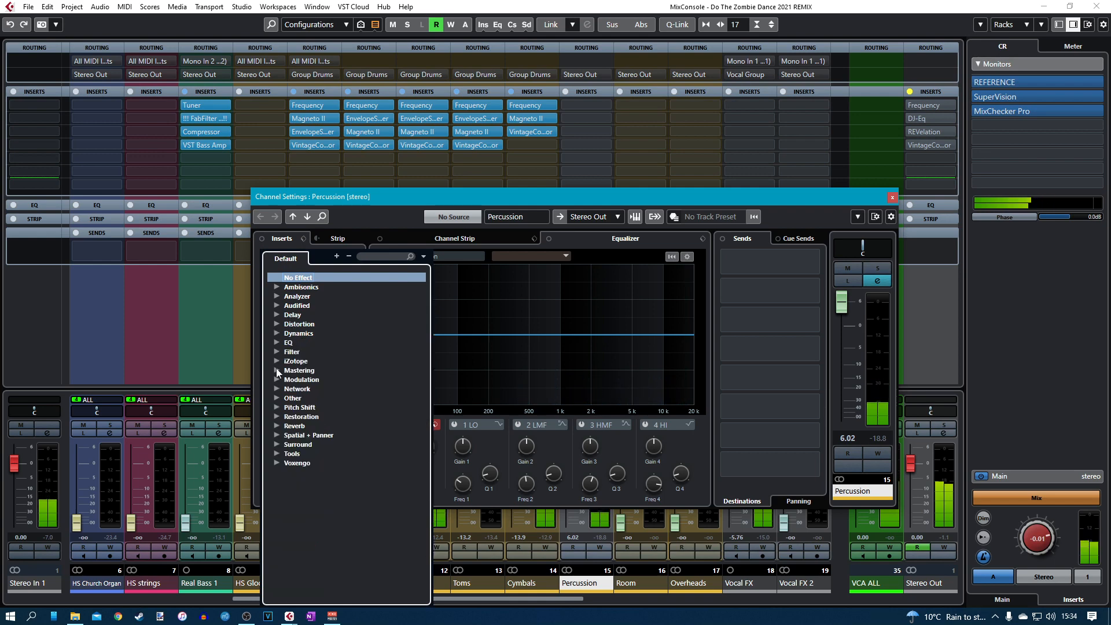
click(276, 398)
scroll(308, 405, down, 3)
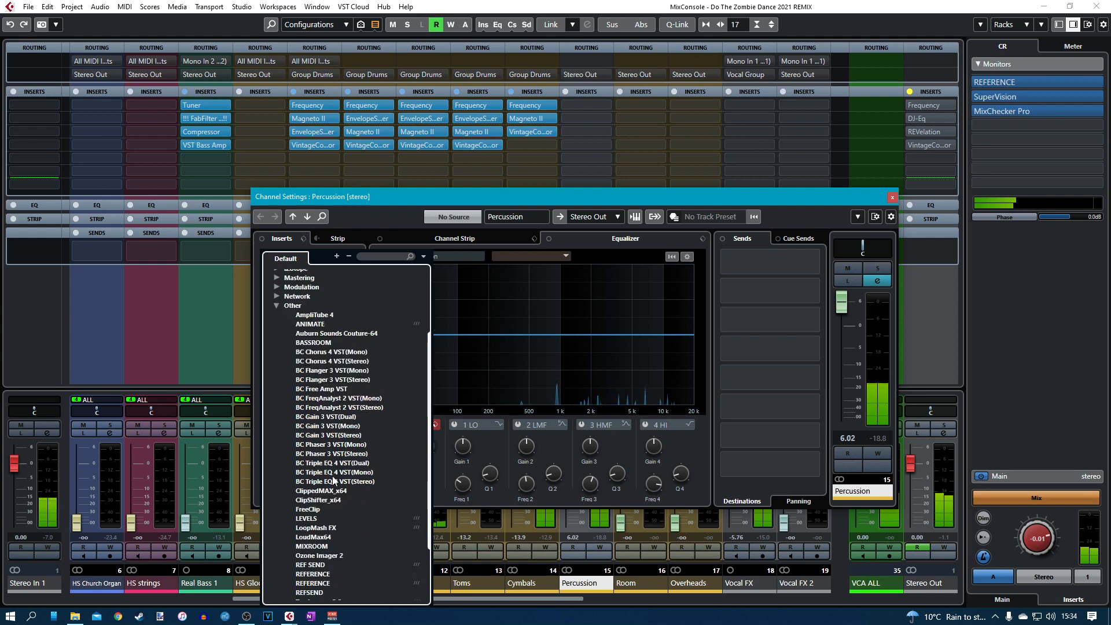
scroll(333, 479, down, 2)
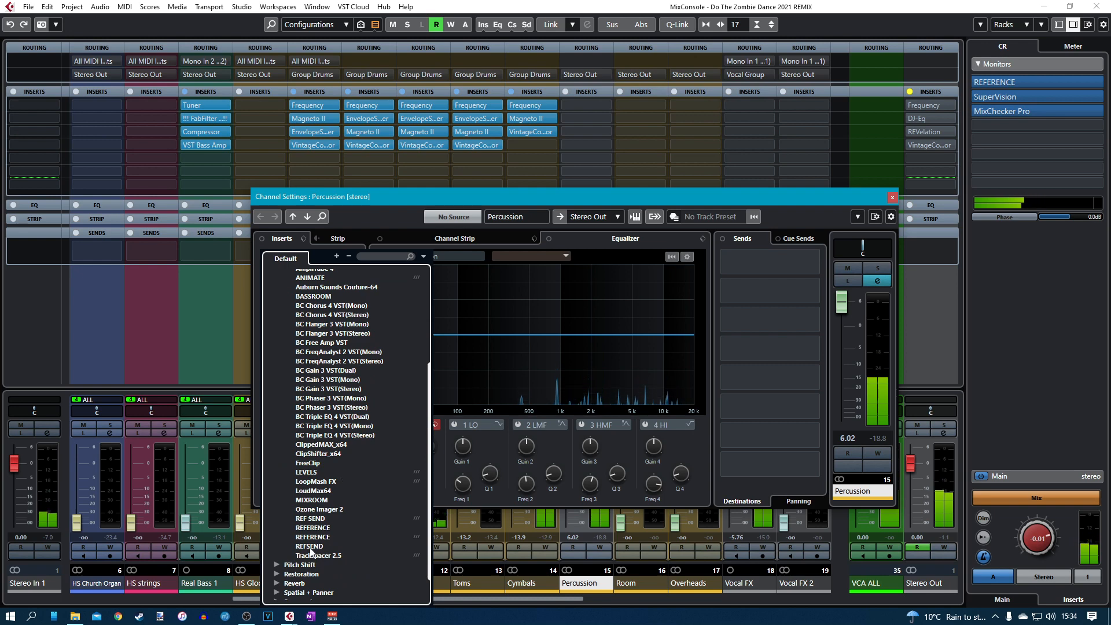
scroll(319, 519, up, 4)
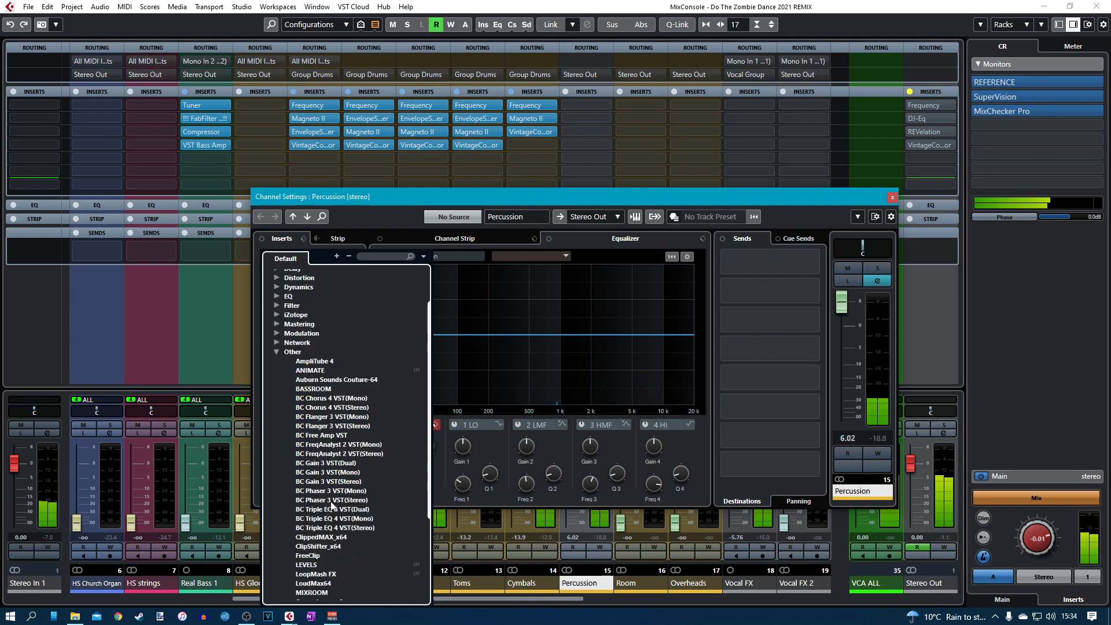
click(315, 482)
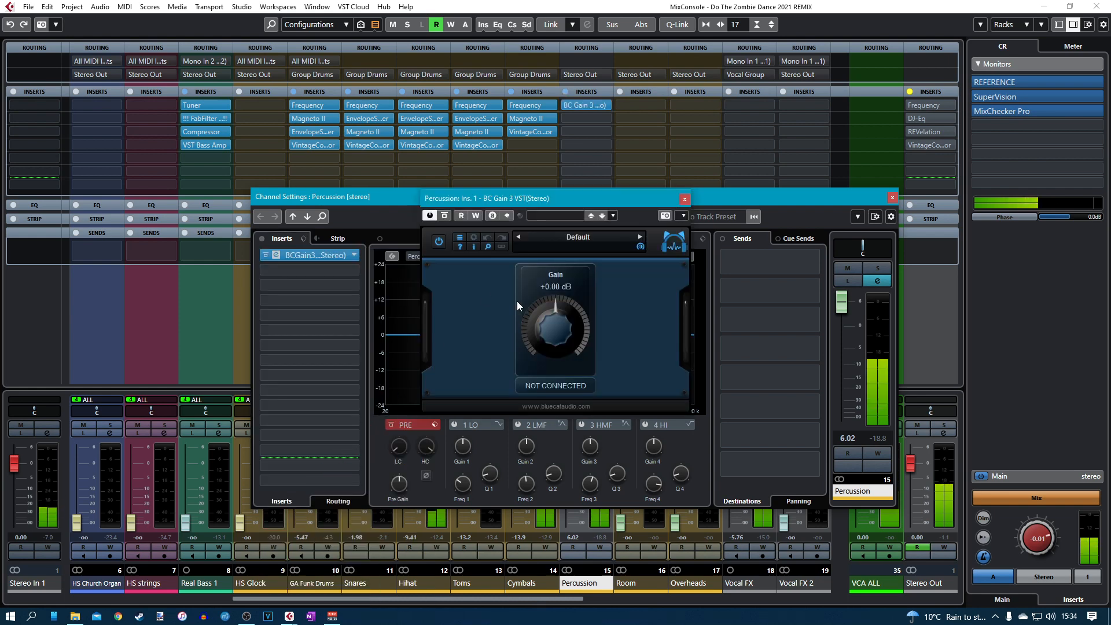
Set the Percussion BC Gain 3 gain to +16.00 dB and lower the channel's fader to -4.39 dB.
drag(541, 337, 539, 303)
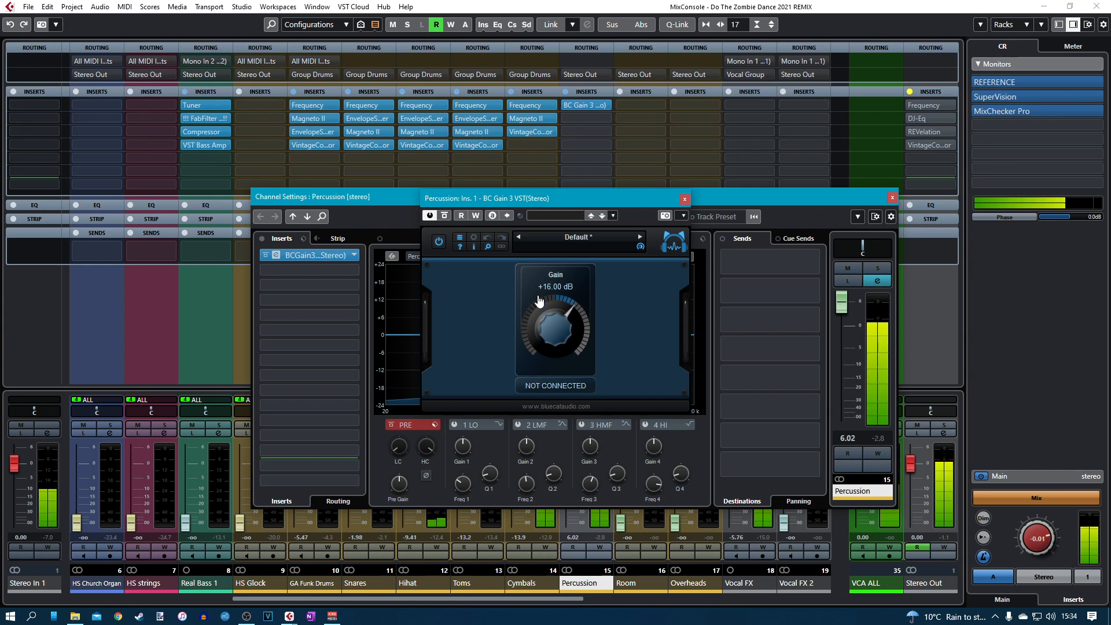
click(685, 199)
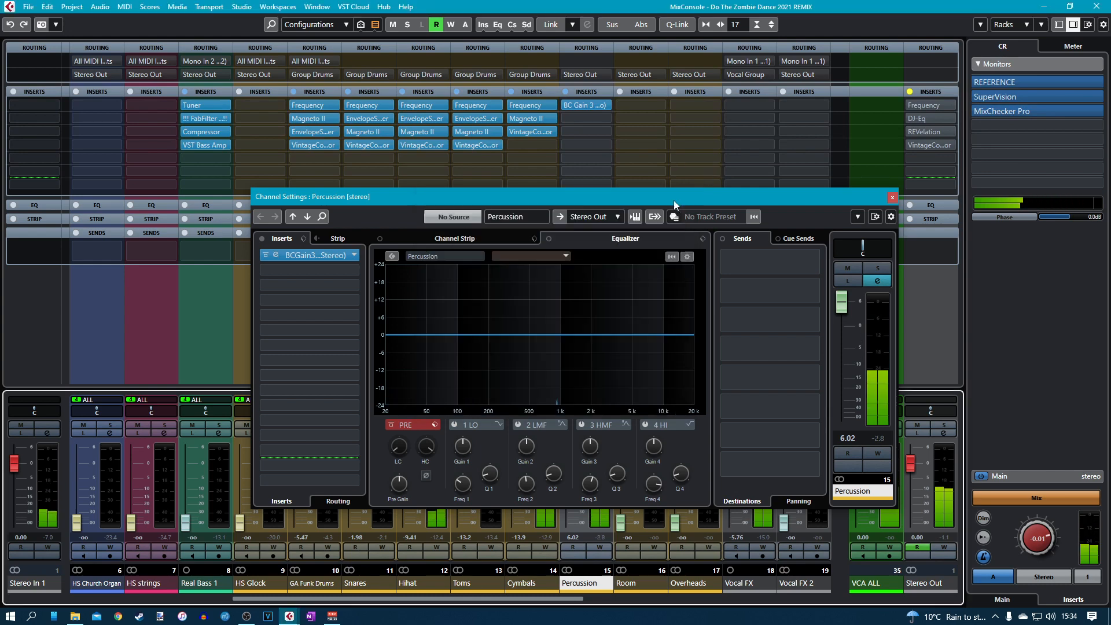
click(892, 197)
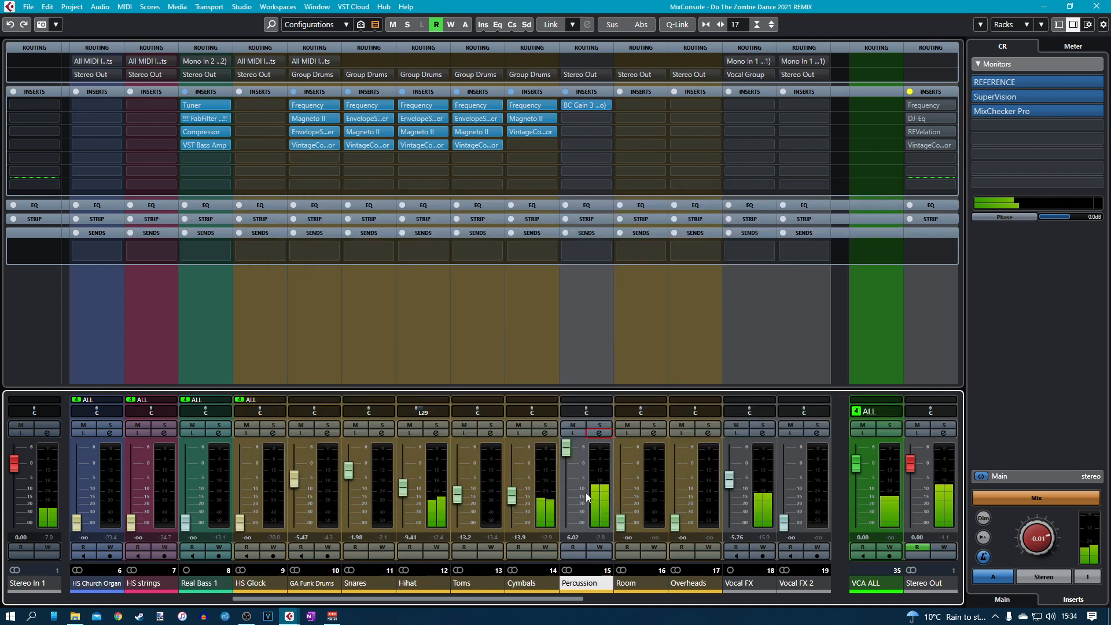
drag(567, 448, 568, 485)
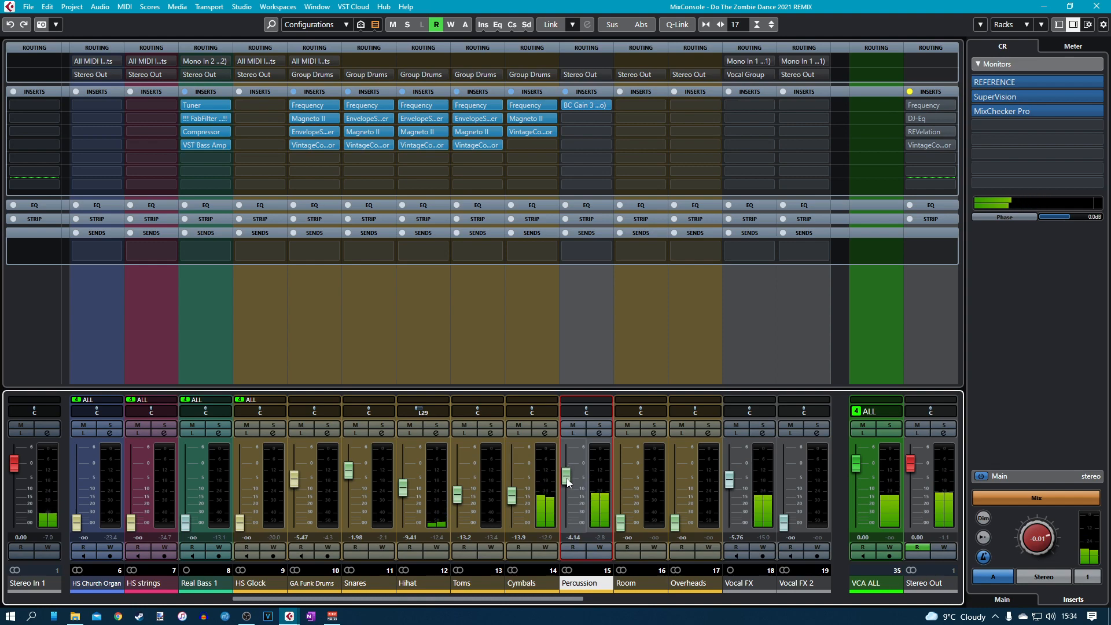
Examine the GA Funk Drums notes across the song in the Key Editor to see where percussion is used.
click(1096, 6)
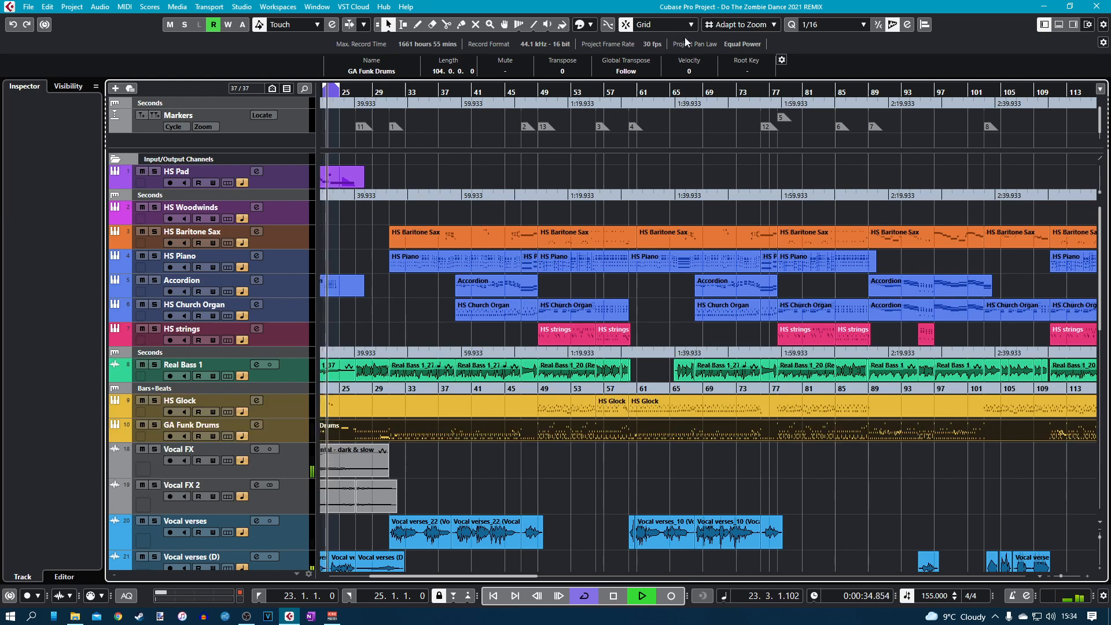
double_click(623, 431)
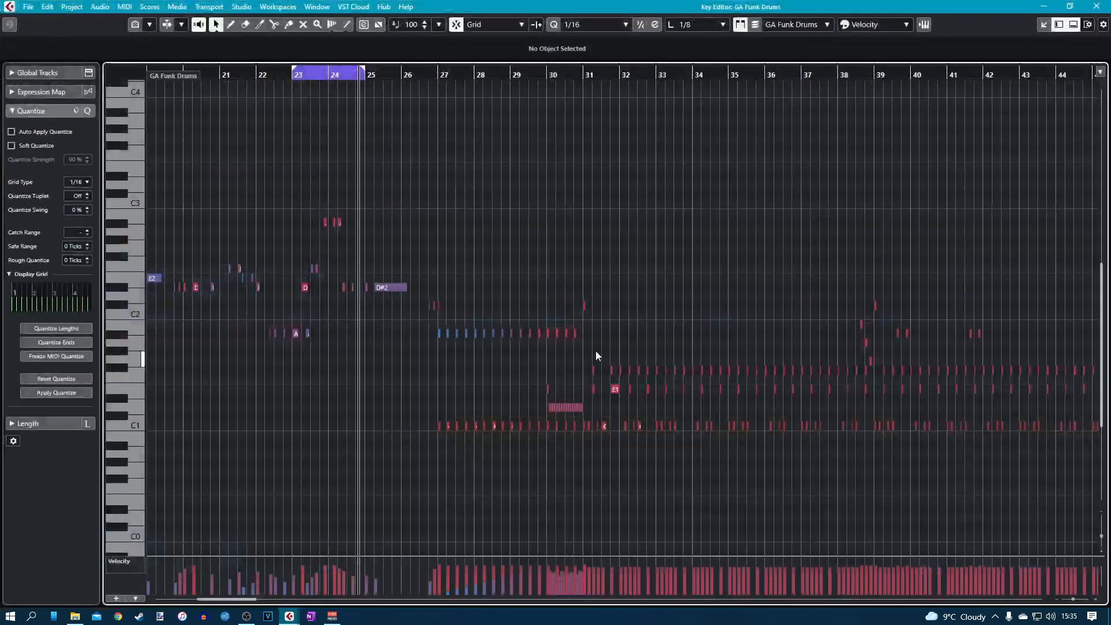
scroll(491, 353, right, 4)
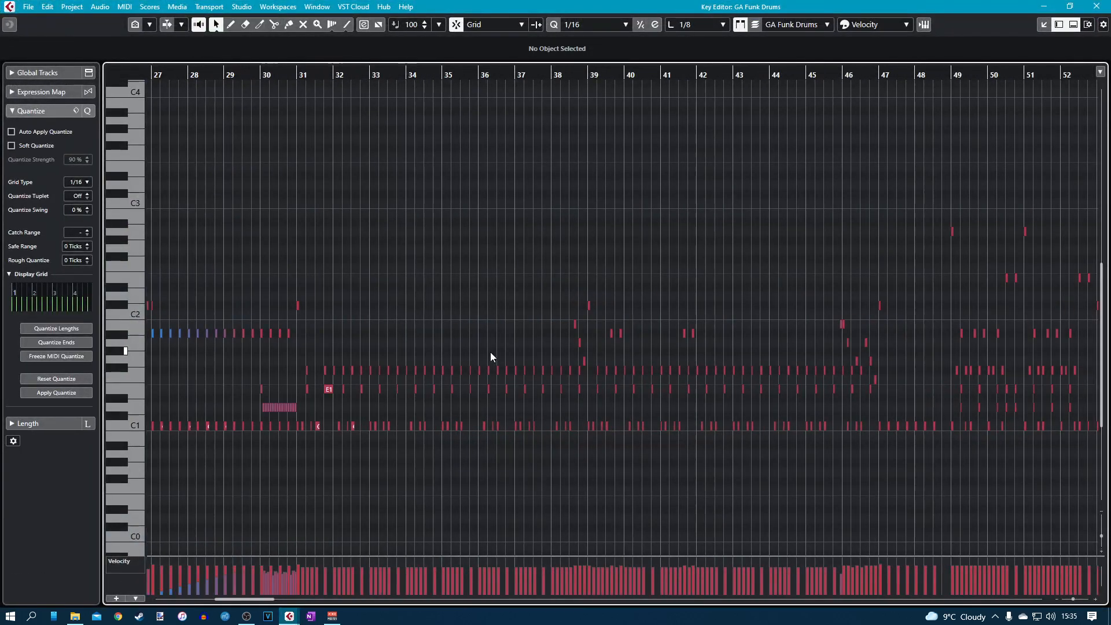
scroll(490, 357, left, 5)
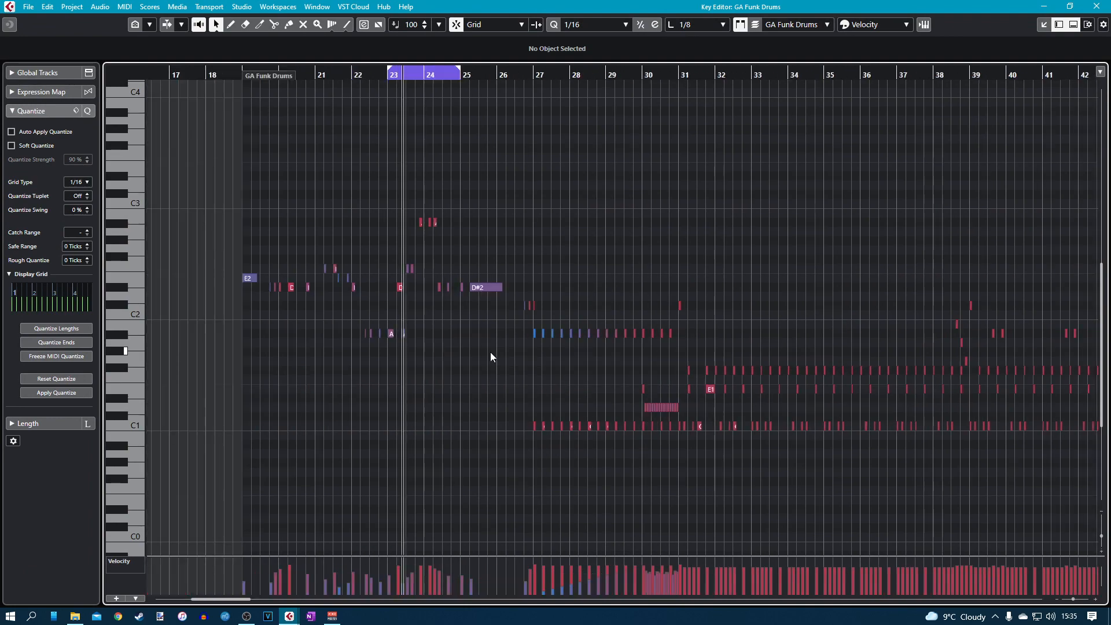
scroll(491, 356, right, 12)
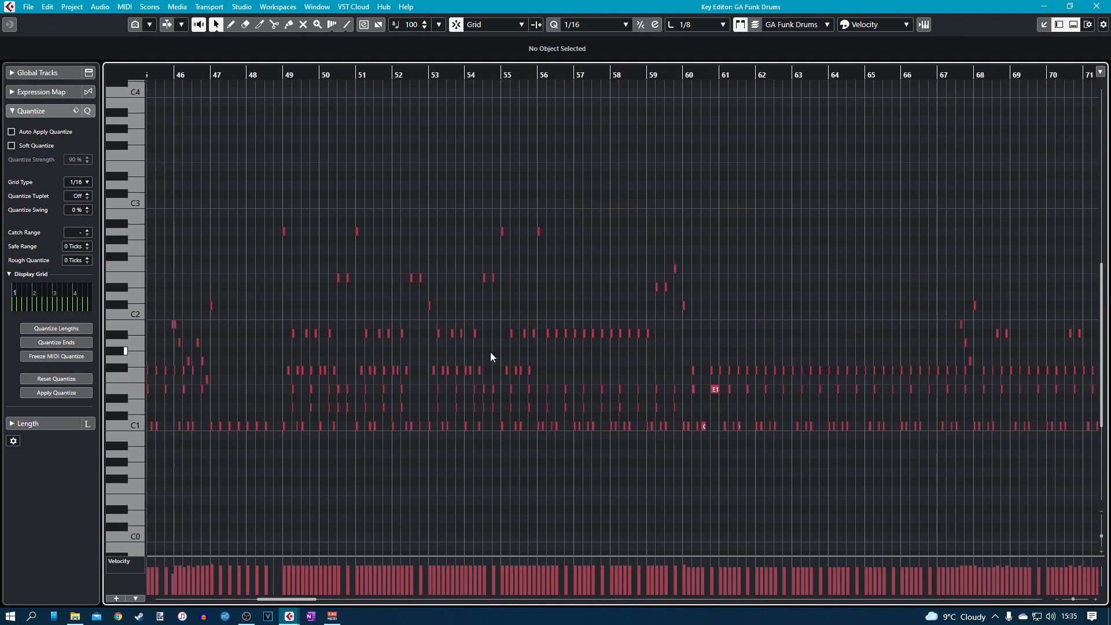
scroll(491, 356, right, 6)
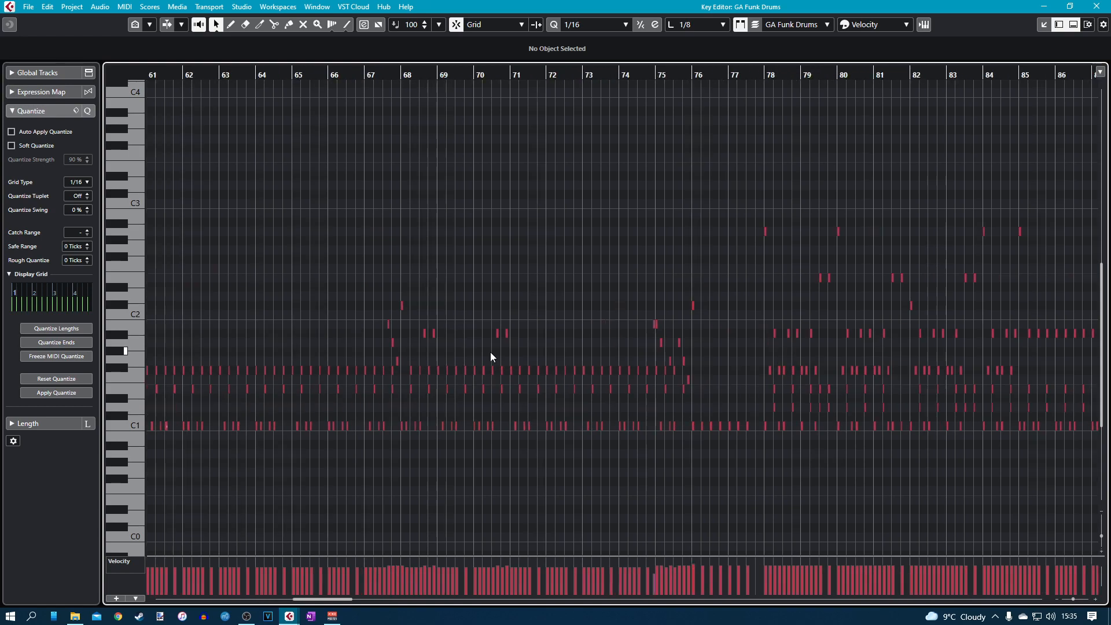
scroll(490, 352, right, 8)
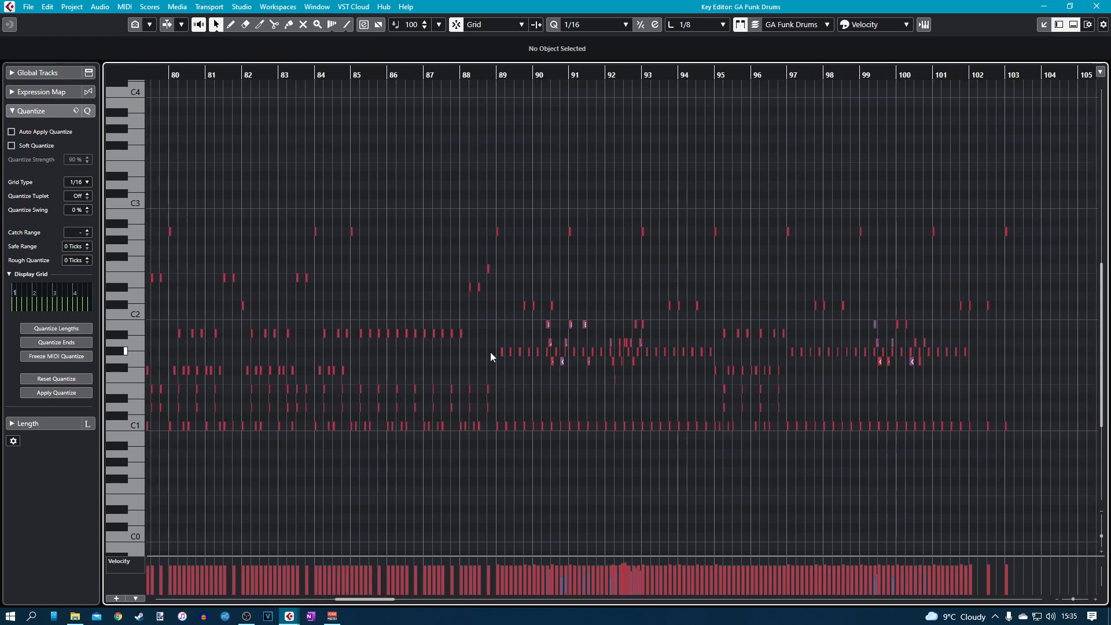
scroll(517, 342, right, 10)
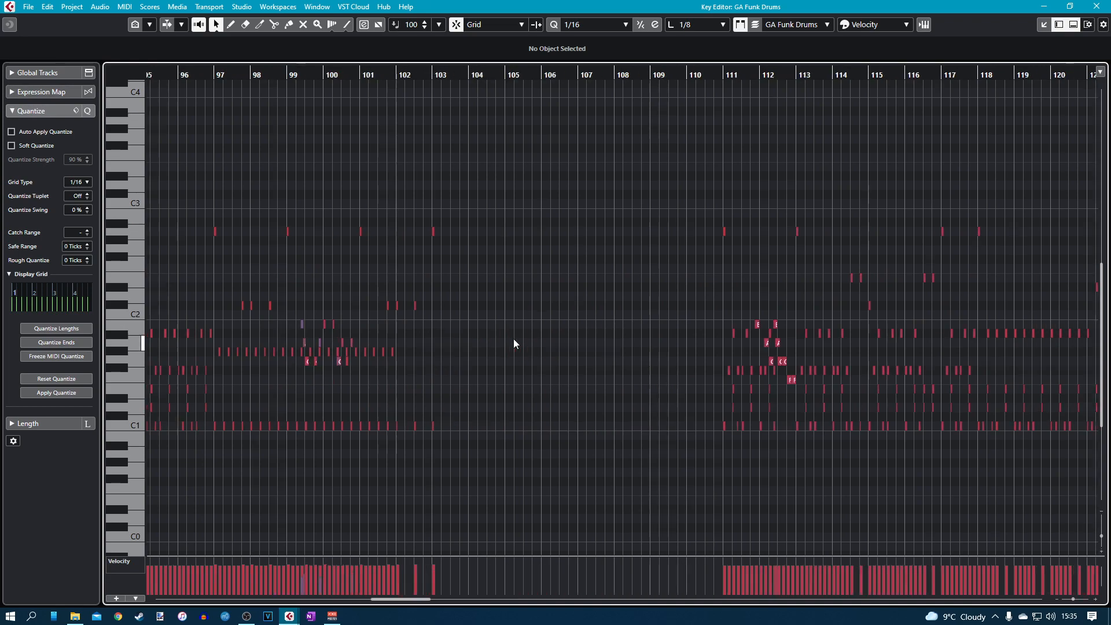
click(1095, 7)
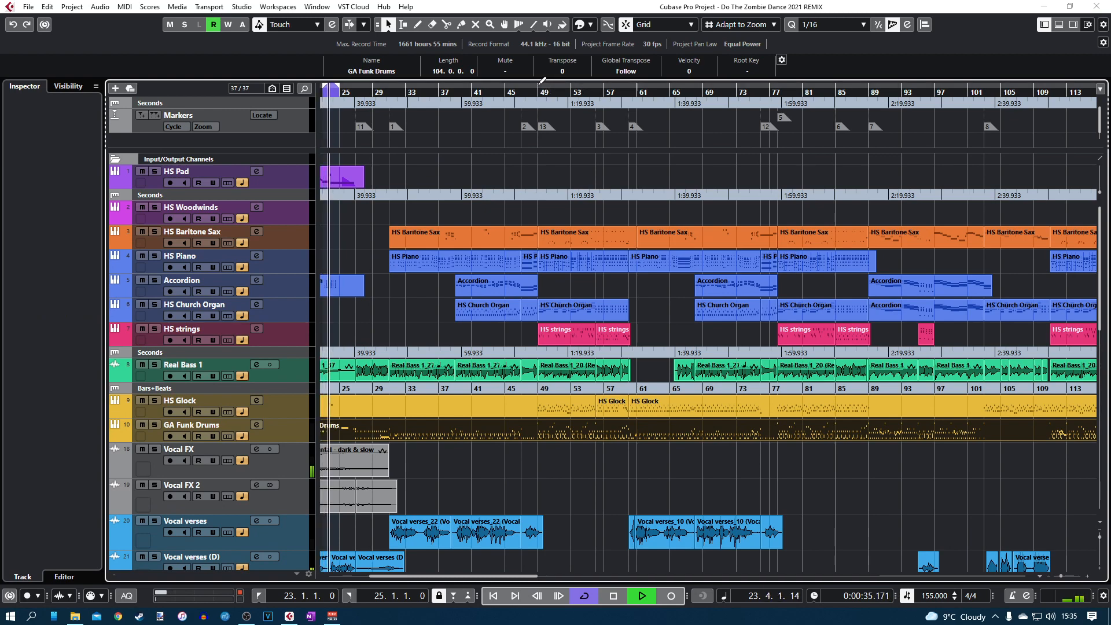
Set the cycle range to bars 49 to 56, check the Room channel in solo and set its fader to -8.04 dB.
drag(542, 86, 594, 87)
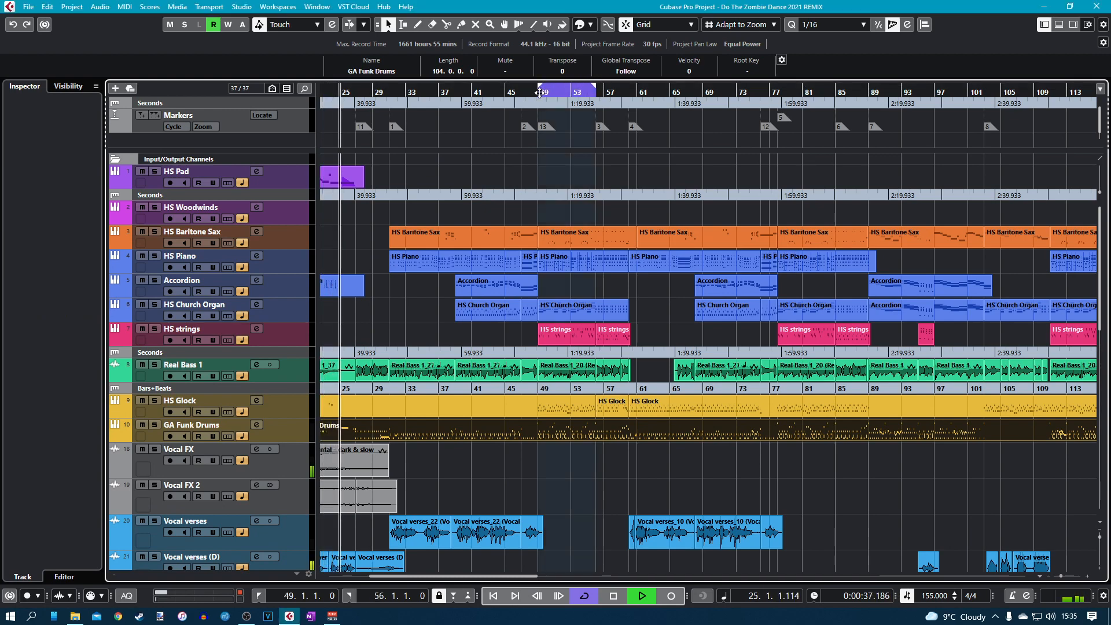
key(F3)
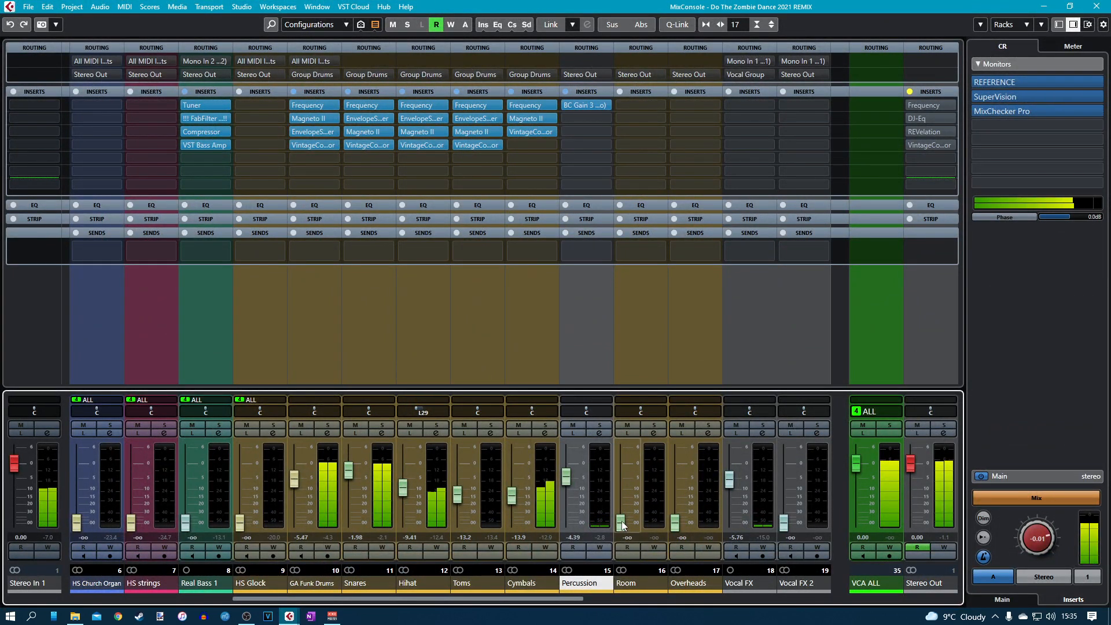
drag(622, 524, 626, 467)
click(660, 425)
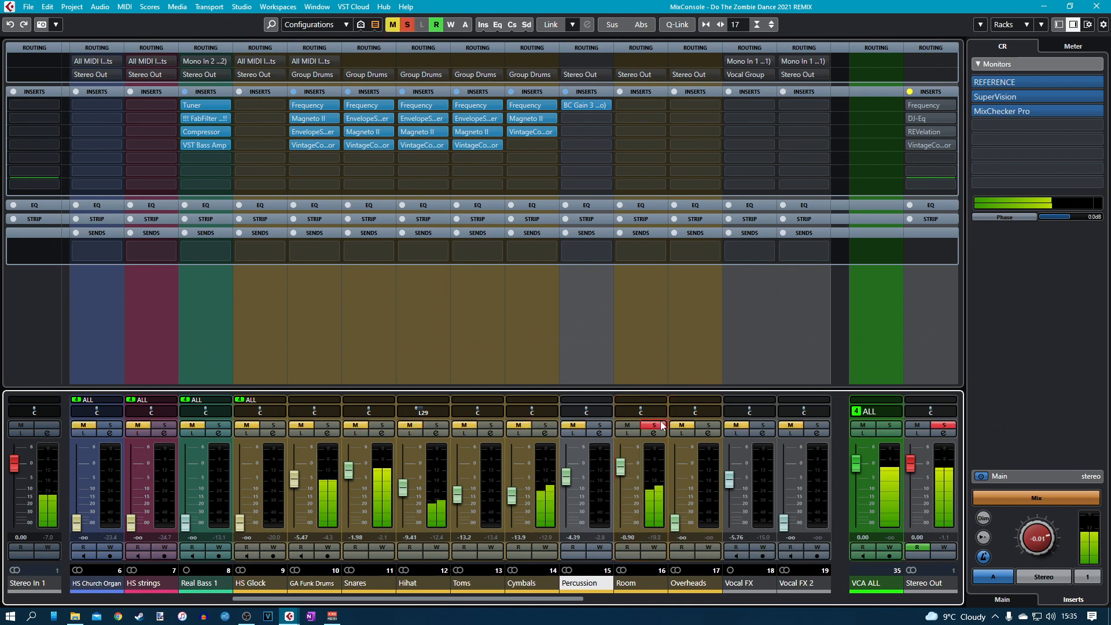
click(661, 425)
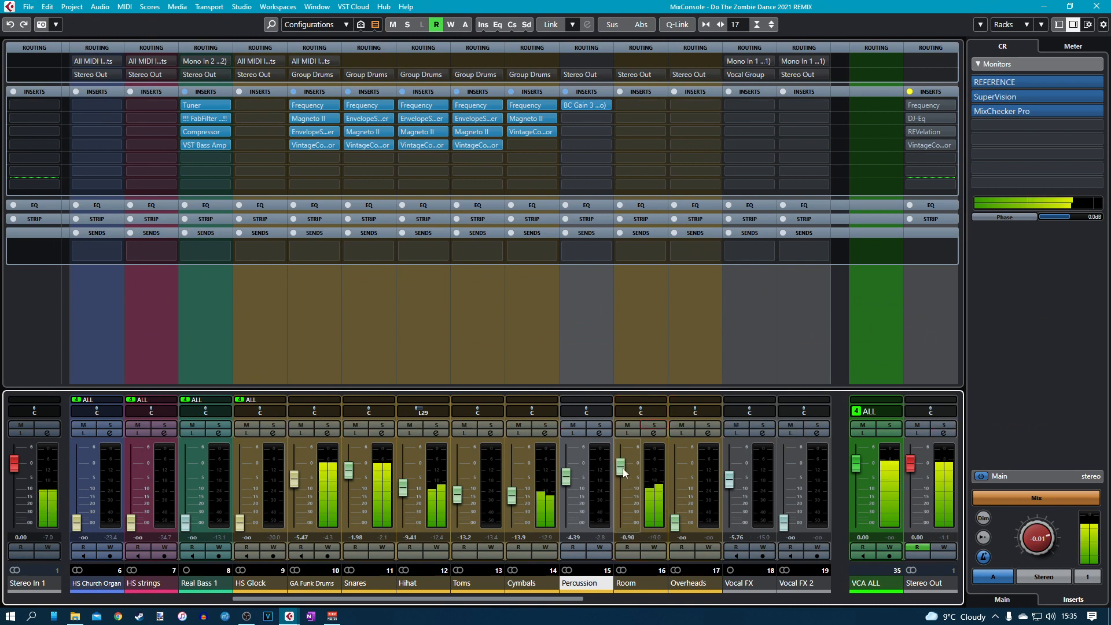
drag(623, 474, 623, 498)
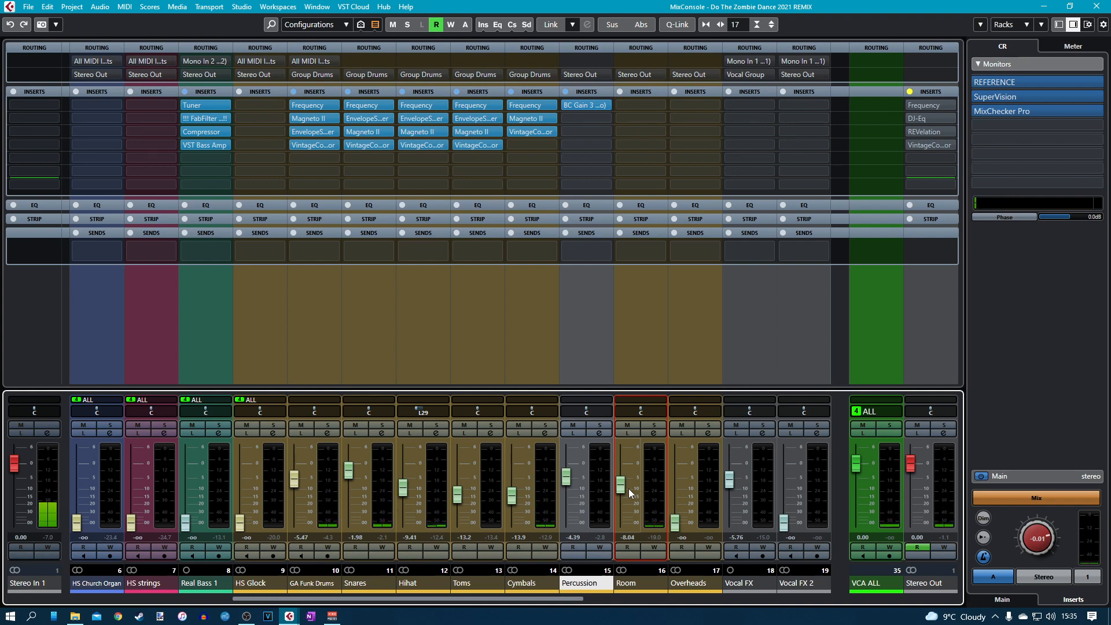
Raise the Overheads fader to about -10.9 dB, and load the Overheads track preset on that channel.
click(678, 523)
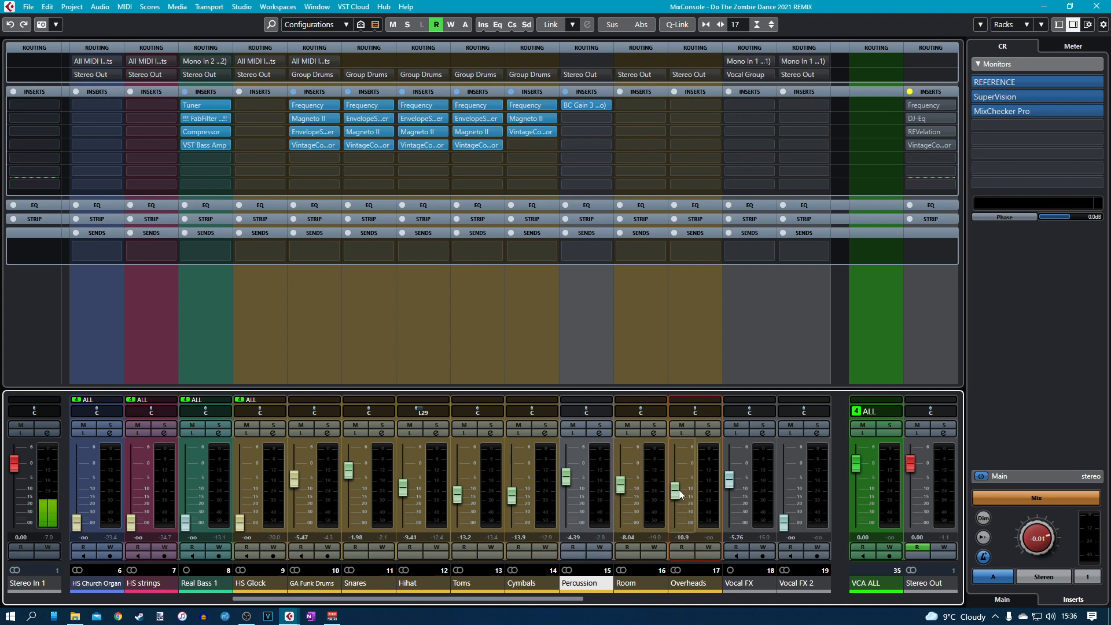
click(707, 433)
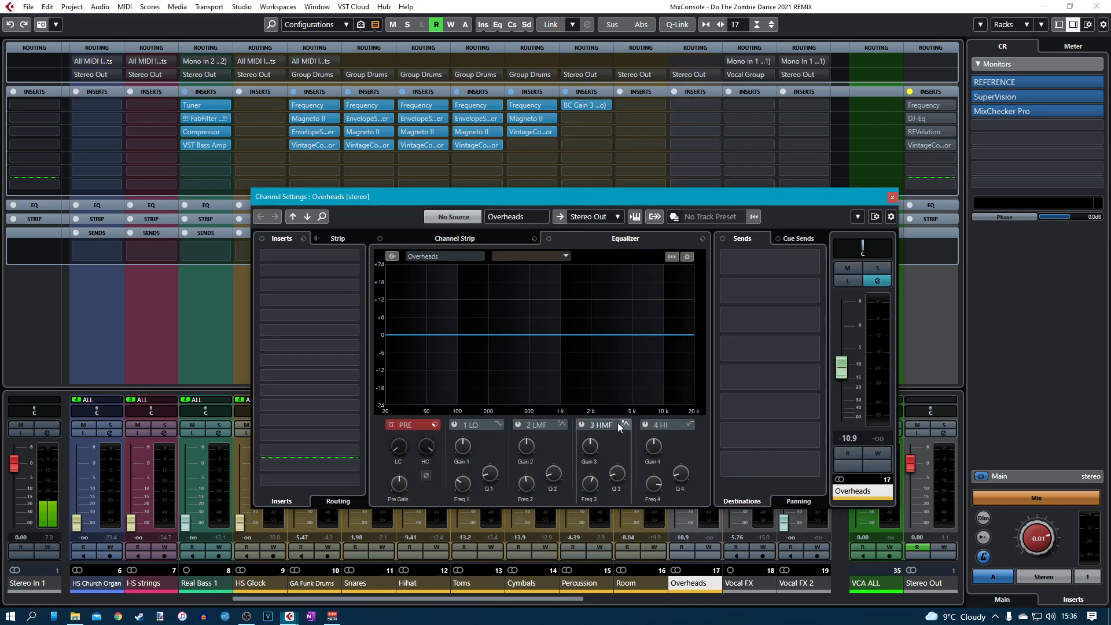
click(674, 217)
click(710, 228)
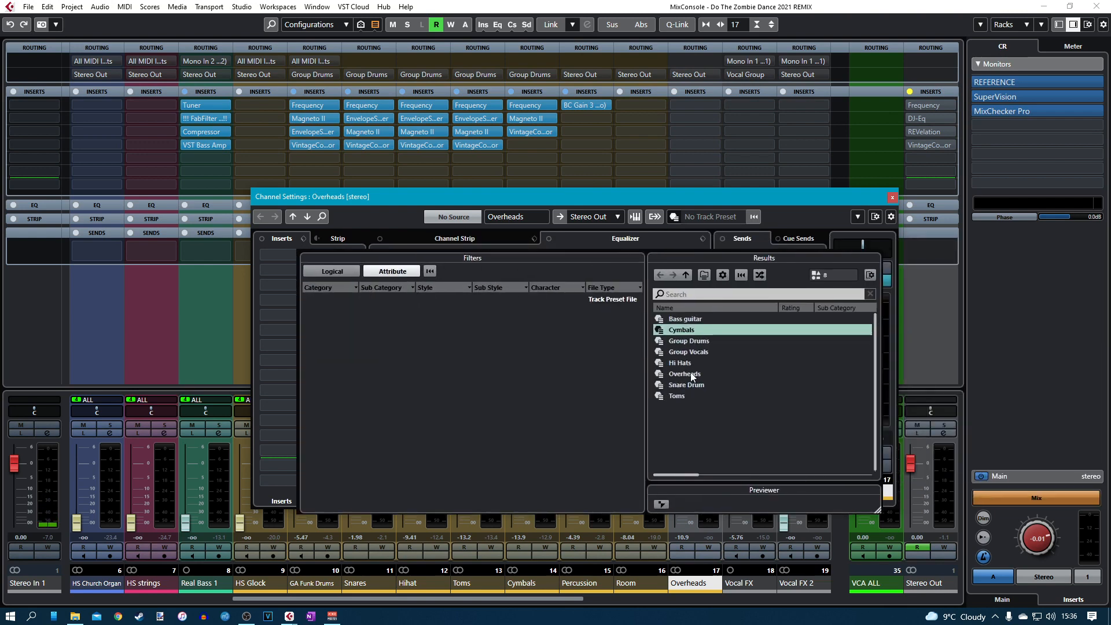
double_click(689, 373)
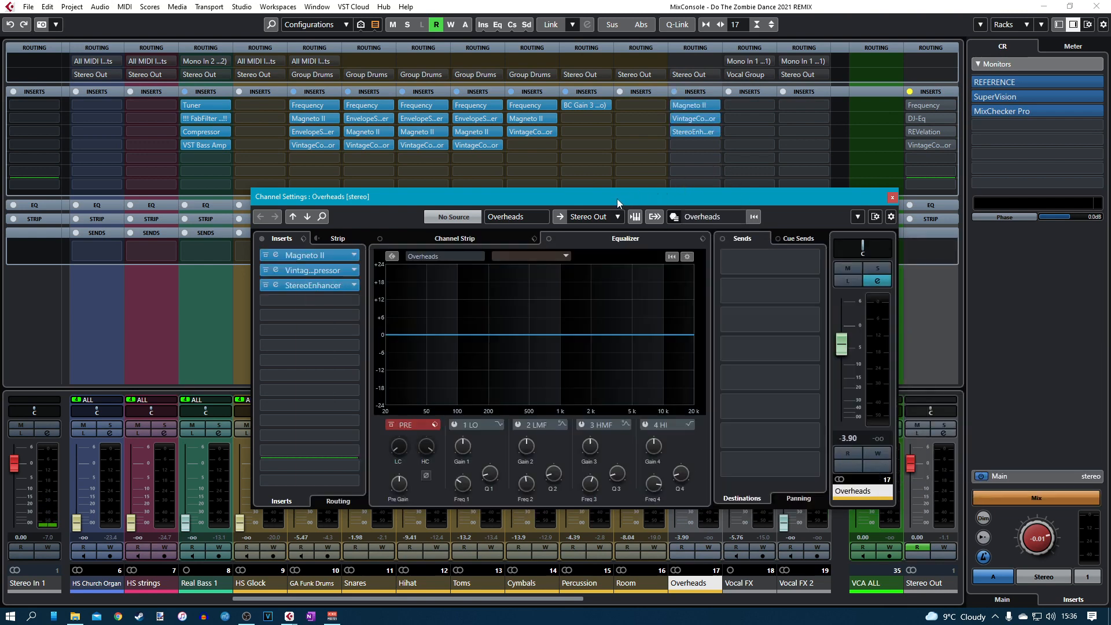
Set the Magneto II output on the Overheads channel to 0.0 dB and reset its output peak reading.
click(276, 255)
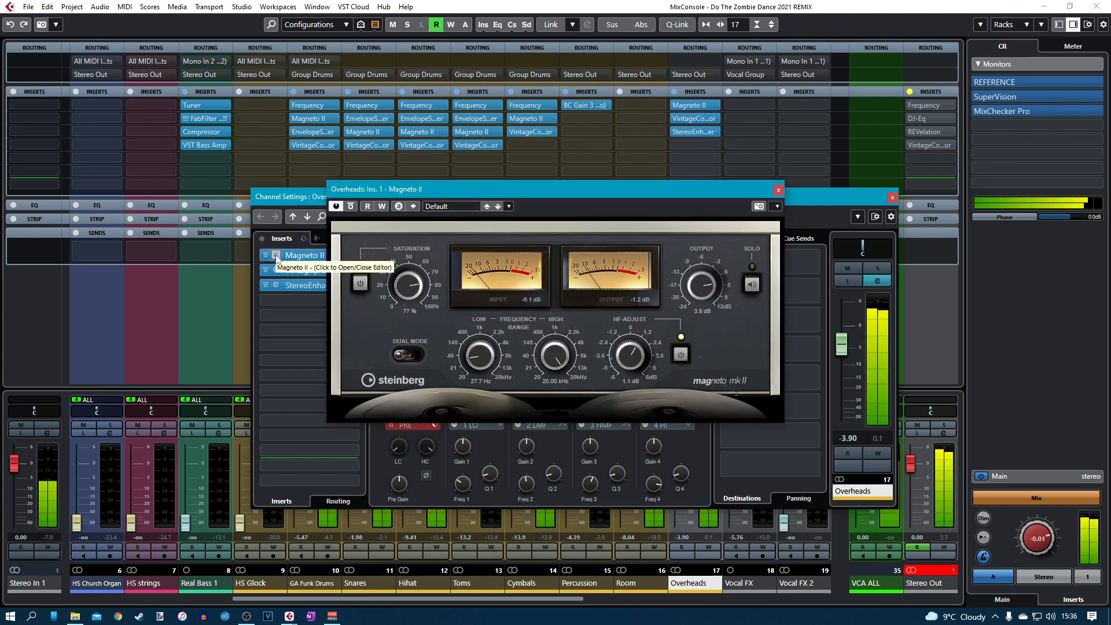
click(360, 283)
scroll(691, 286, down, 1)
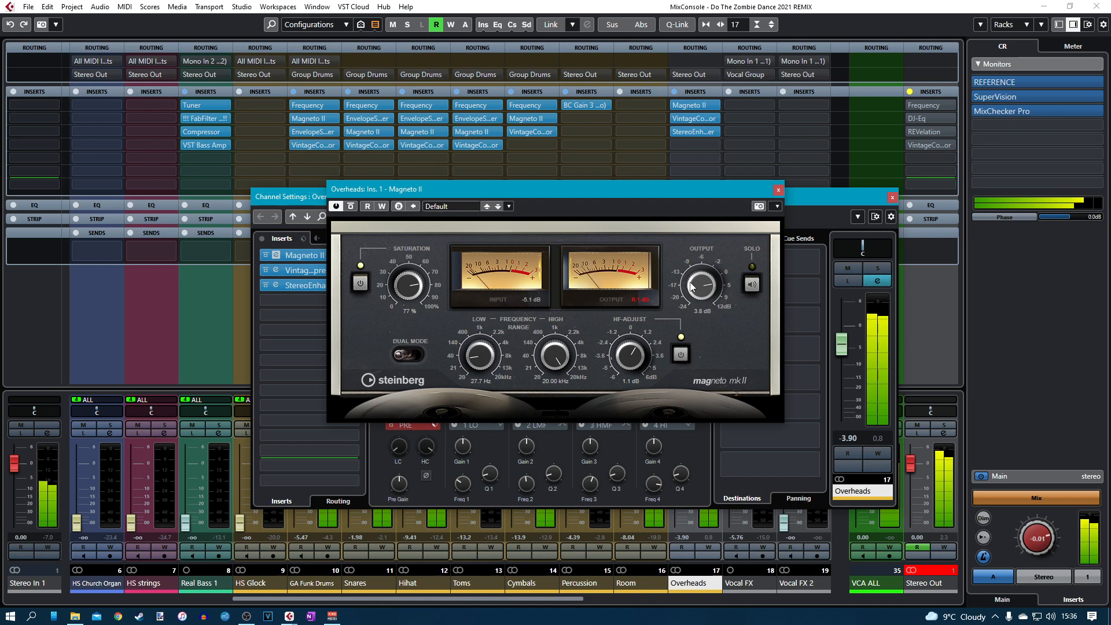
ctrl+click(692, 286)
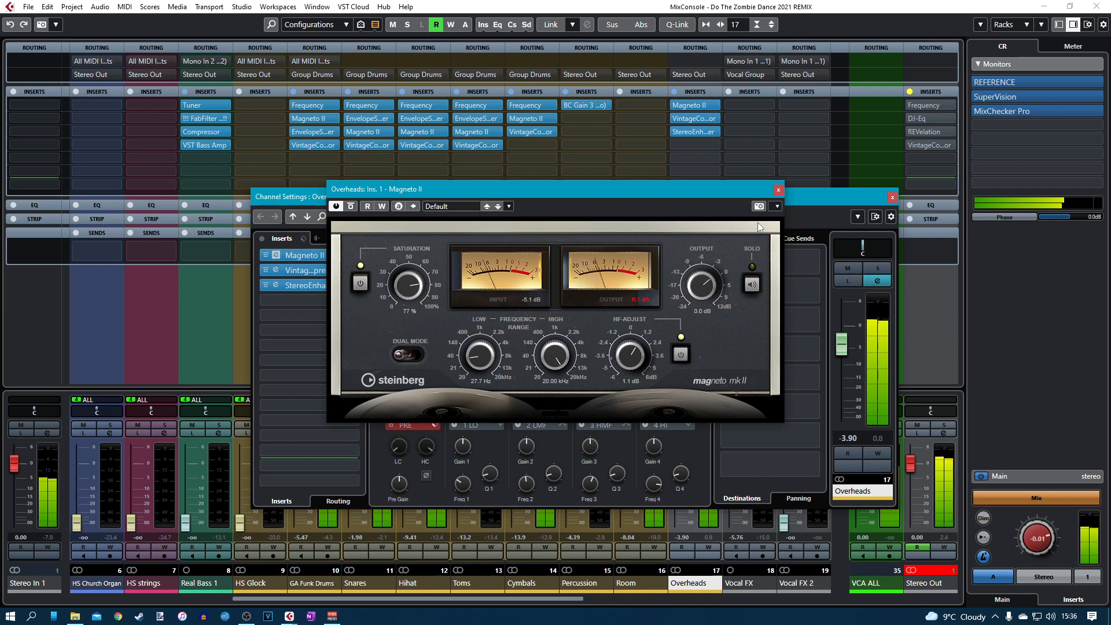
click(637, 300)
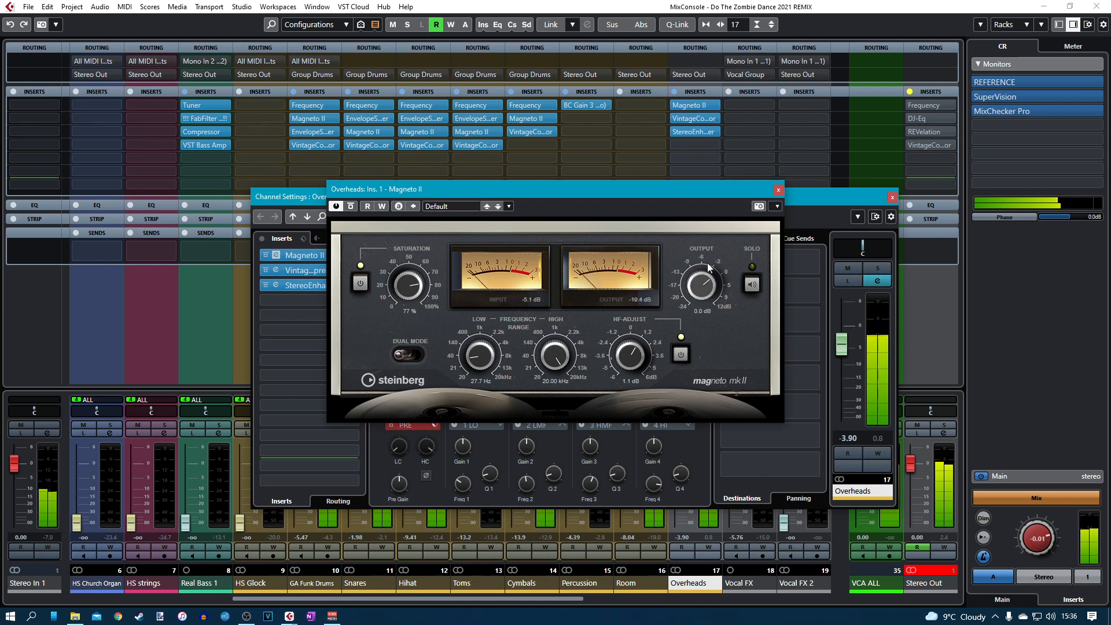
click(778, 189)
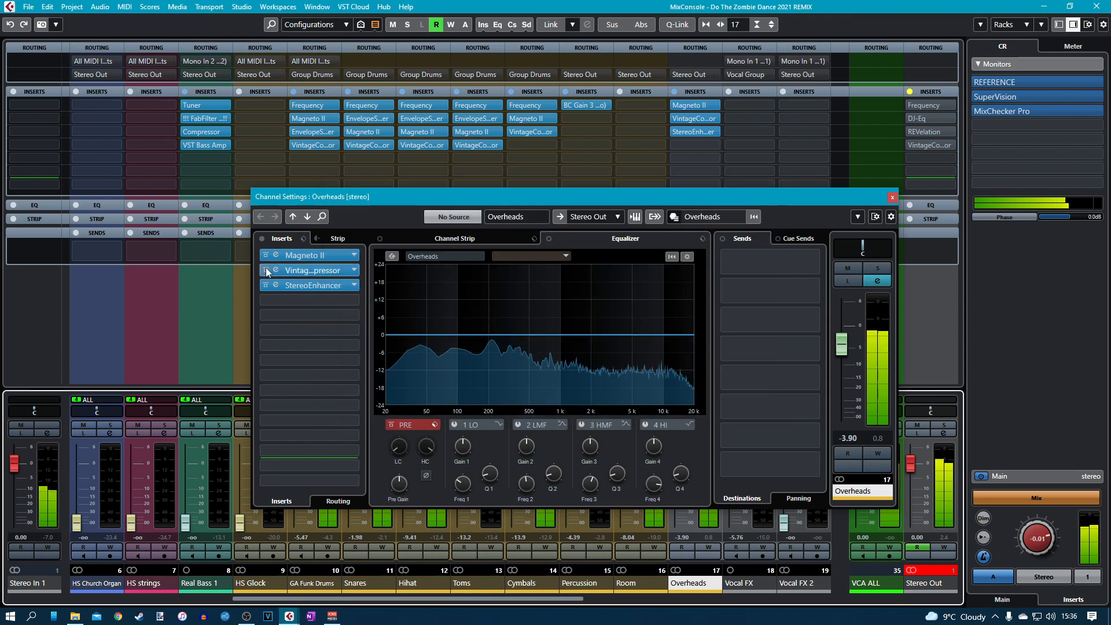
Review the VintageCompressor and StereoEnhancer settings on the Overheads channel during playback.
click(274, 270)
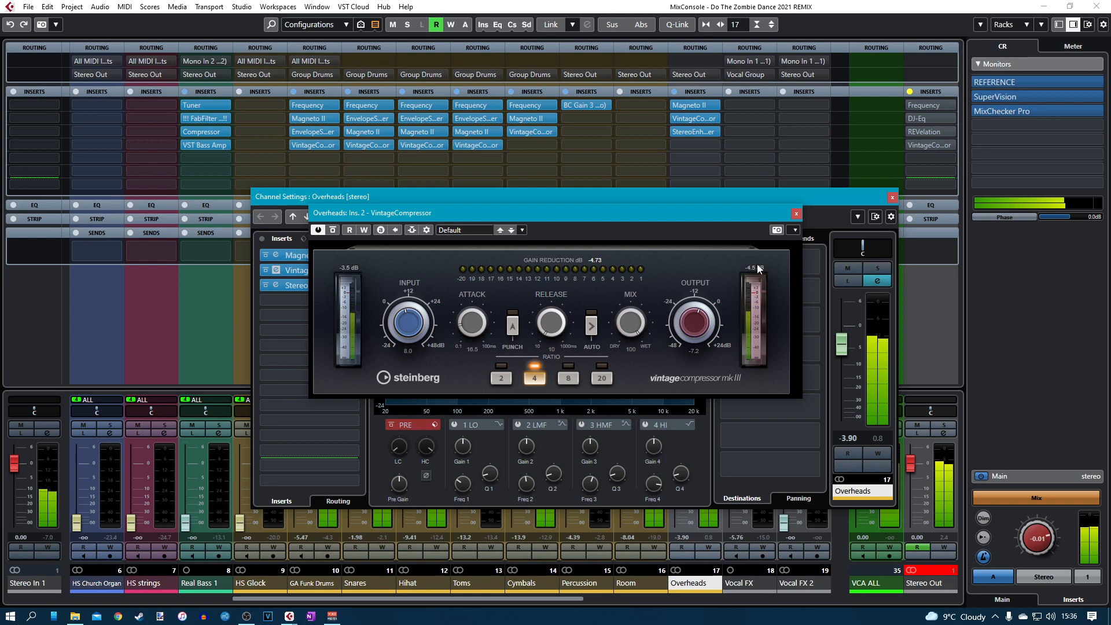
click(796, 214)
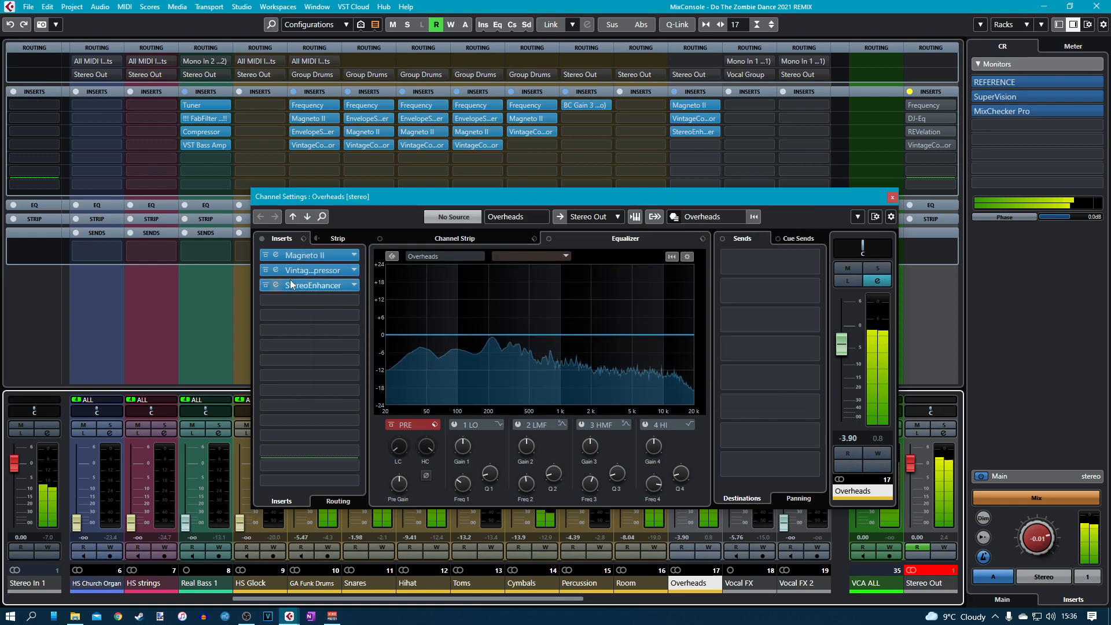
click(276, 285)
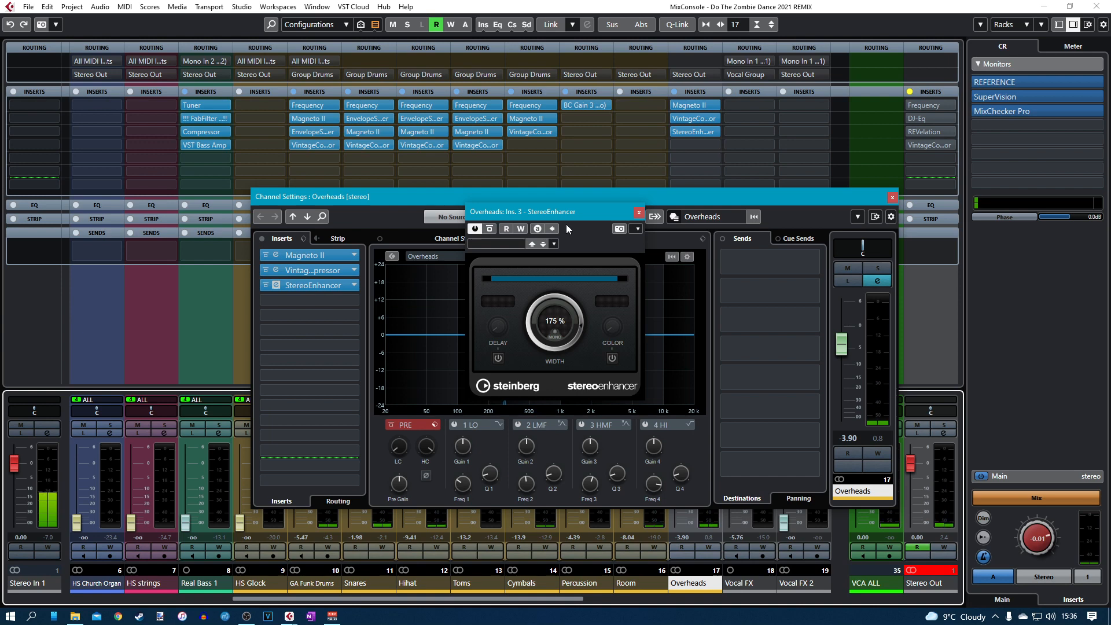
click(639, 212)
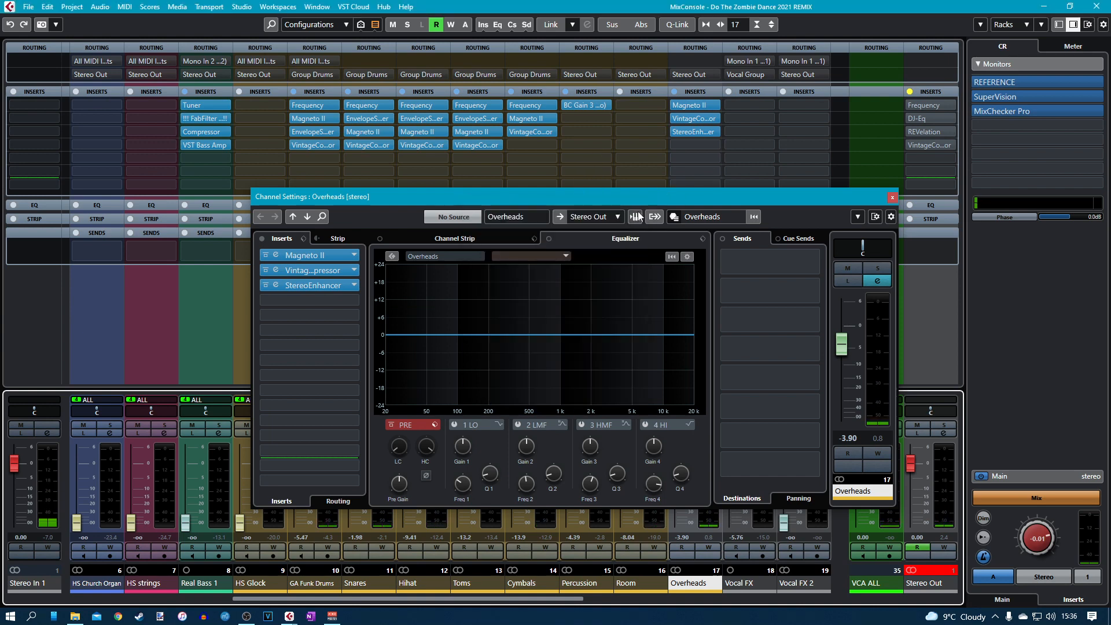
click(891, 197)
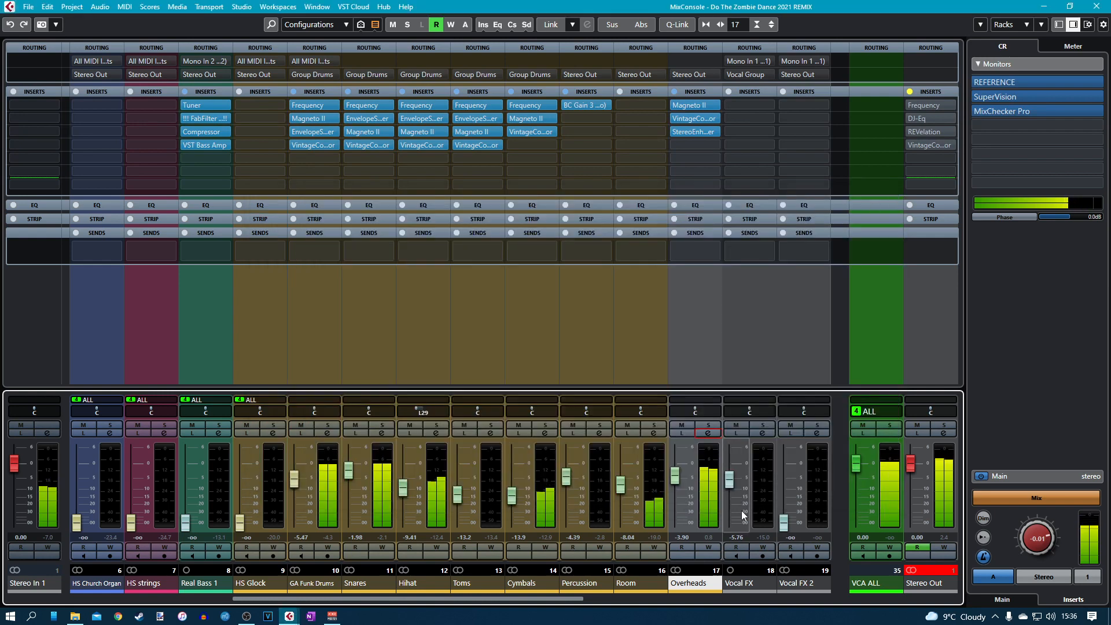
Set the Overheads VintageCompressor to input 12.3 and output -11.9, and reset its output peak reading.
click(709, 433)
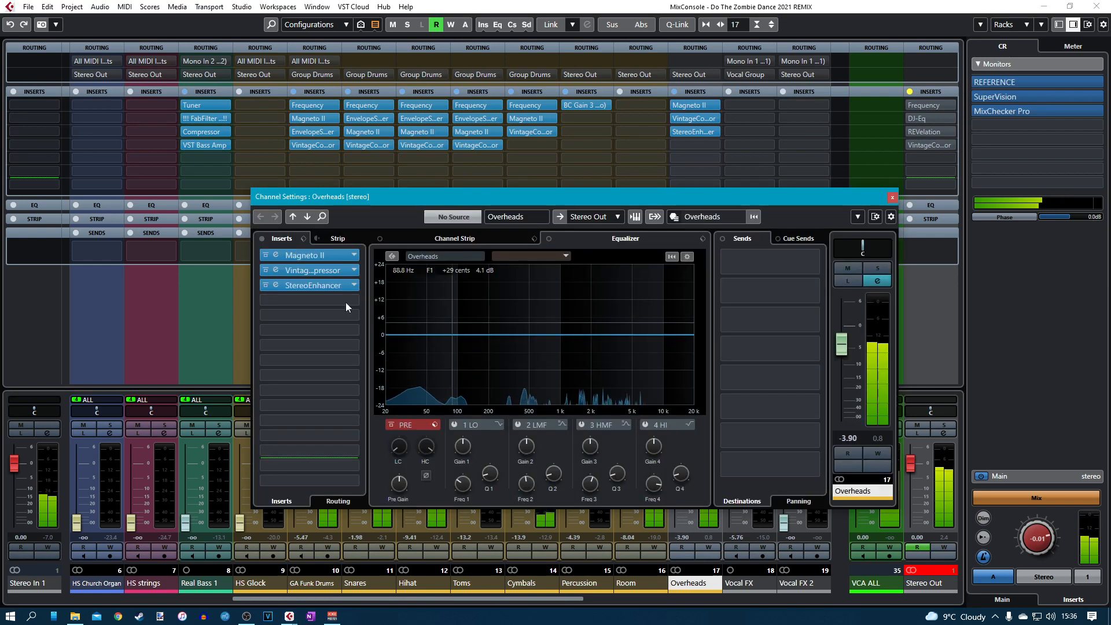
click(276, 269)
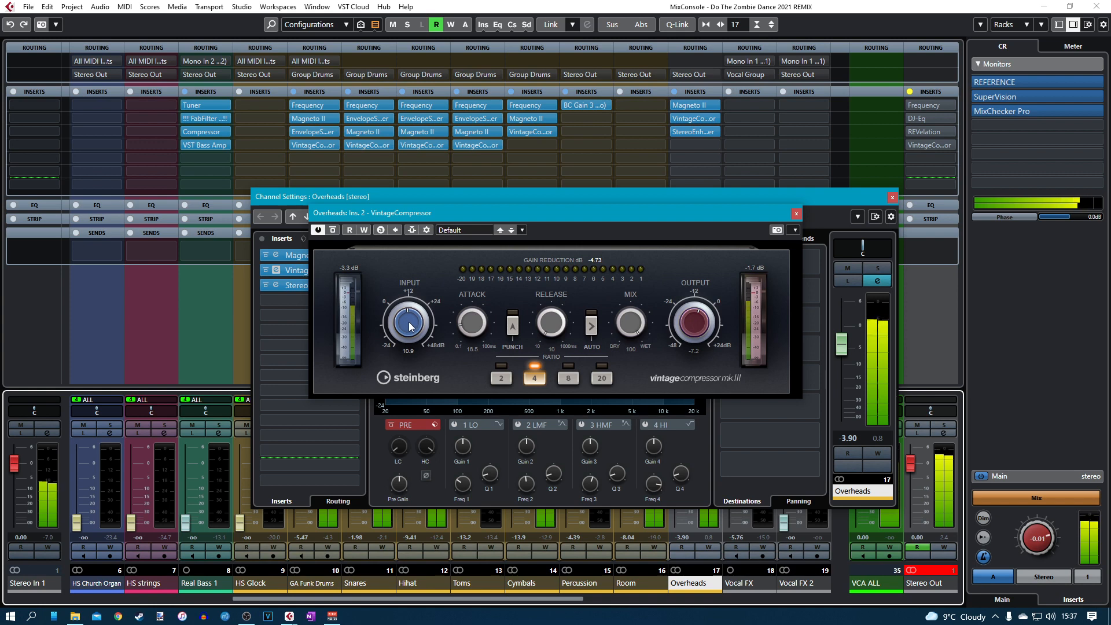
drag(409, 326, 409, 324)
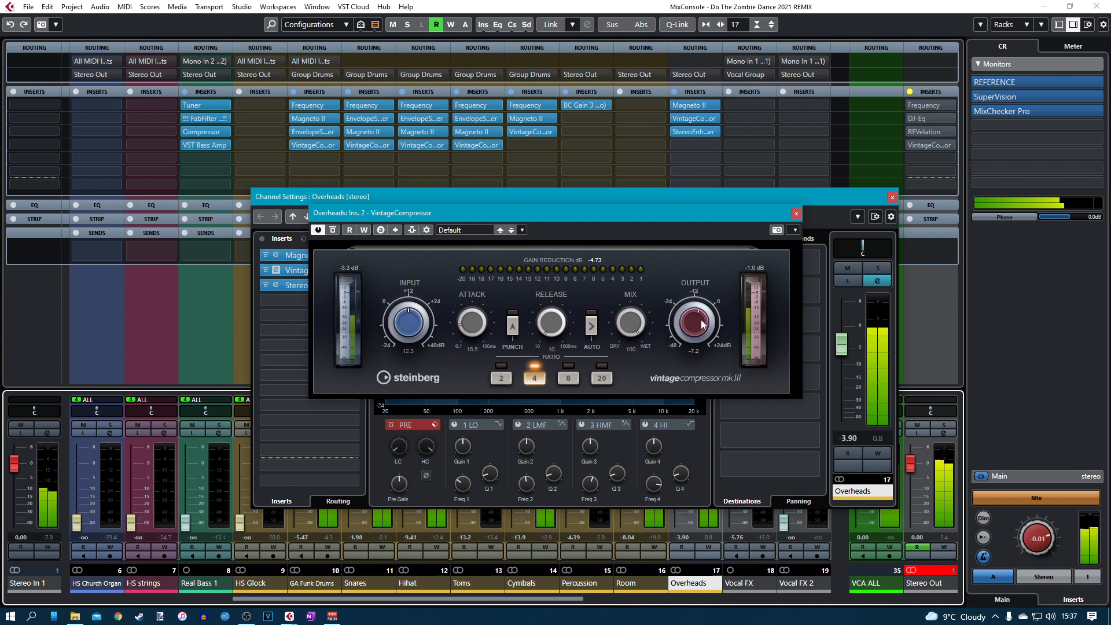
drag(697, 324, 698, 326)
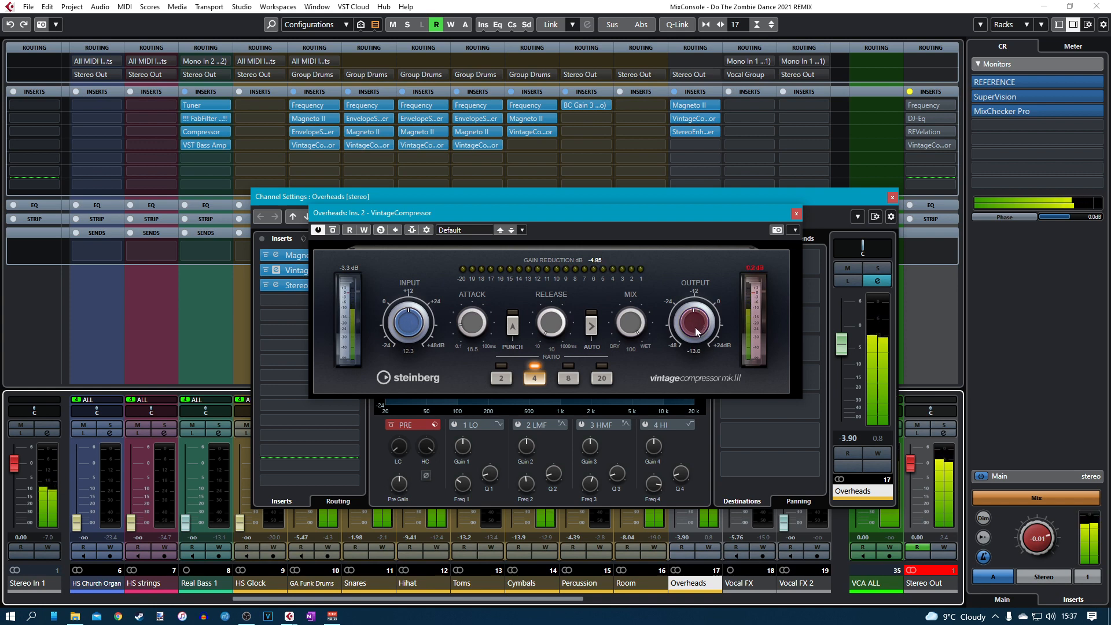
click(755, 268)
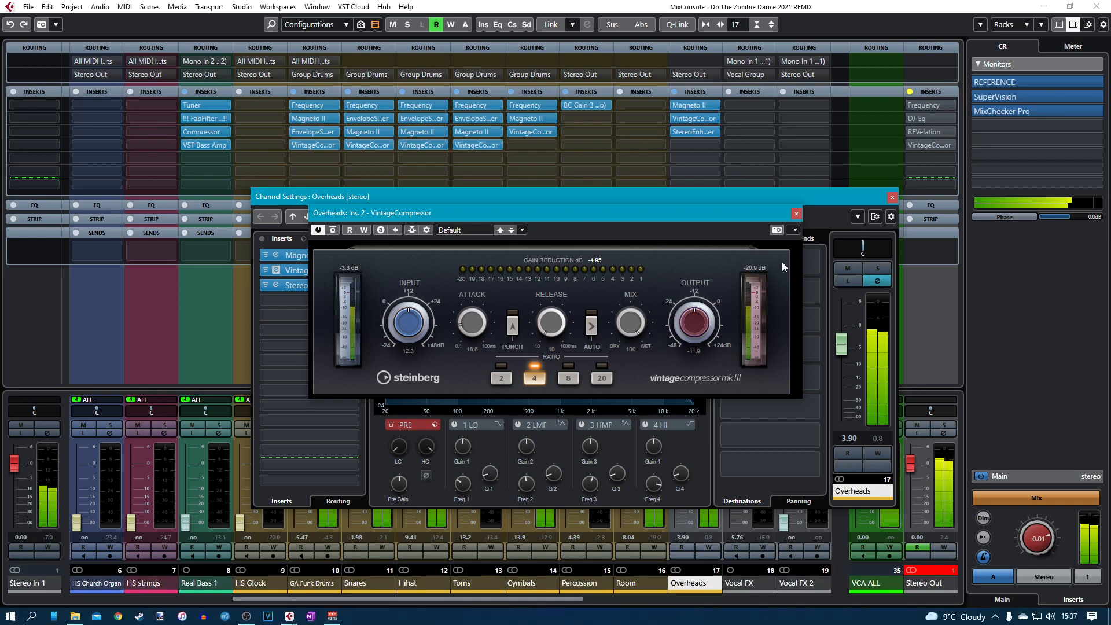
click(796, 215)
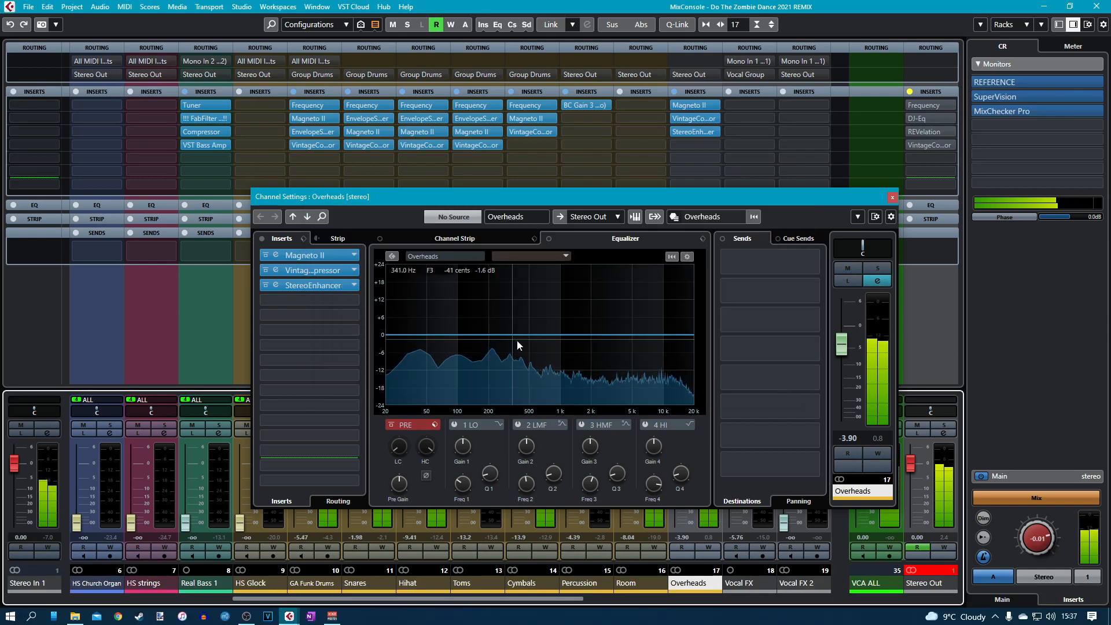
click(892, 197)
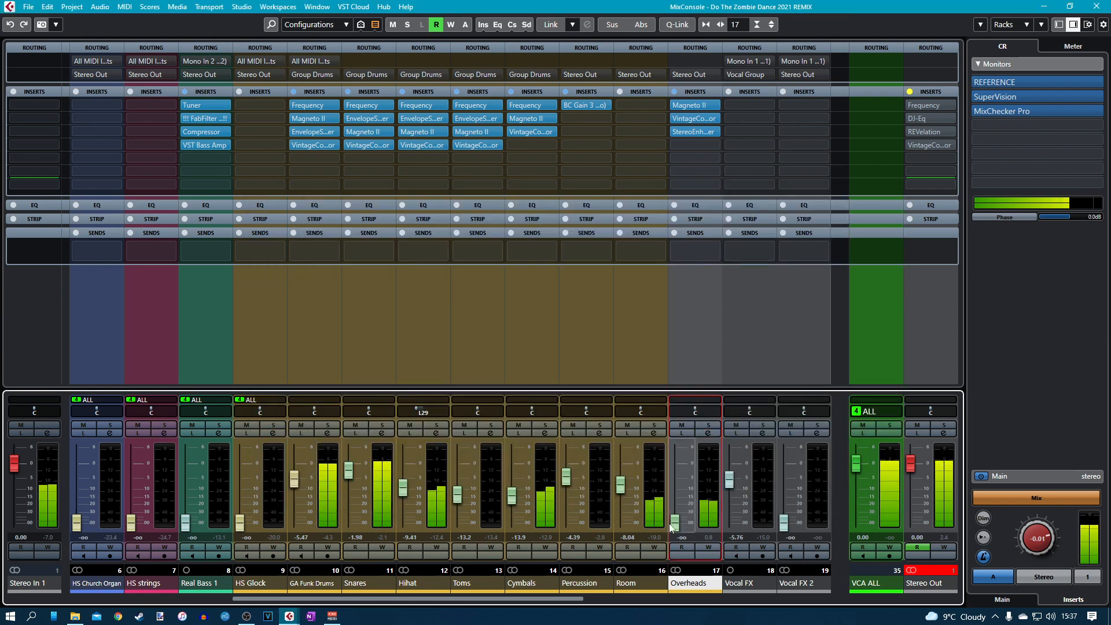
Bring the Overheads fader up from silence to about -9.99 dB.
drag(678, 525, 675, 492)
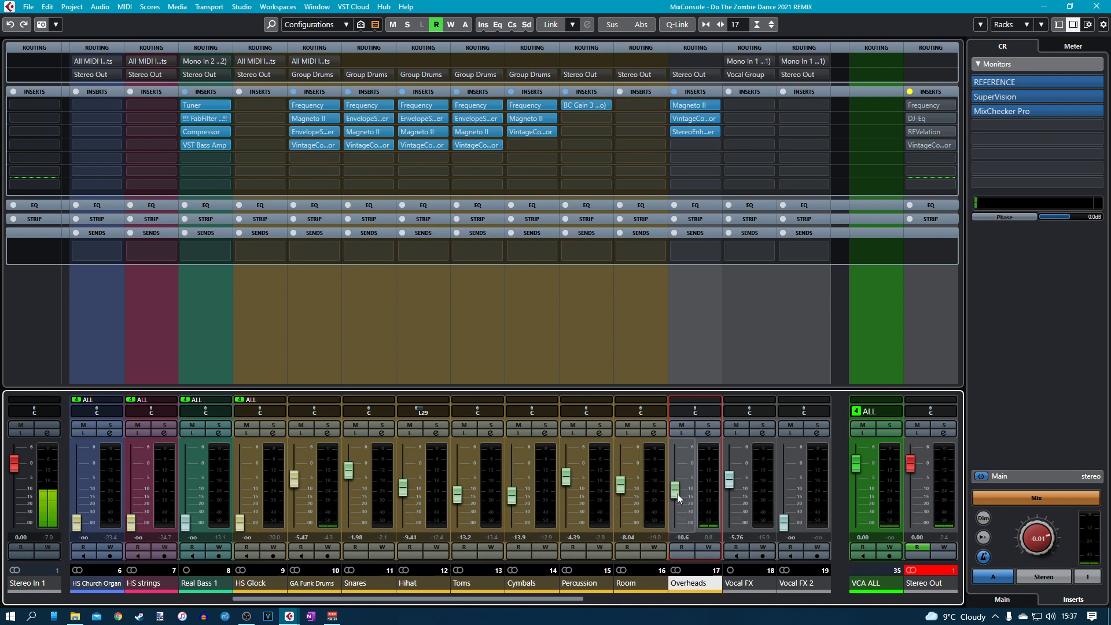
drag(677, 494, 676, 493)
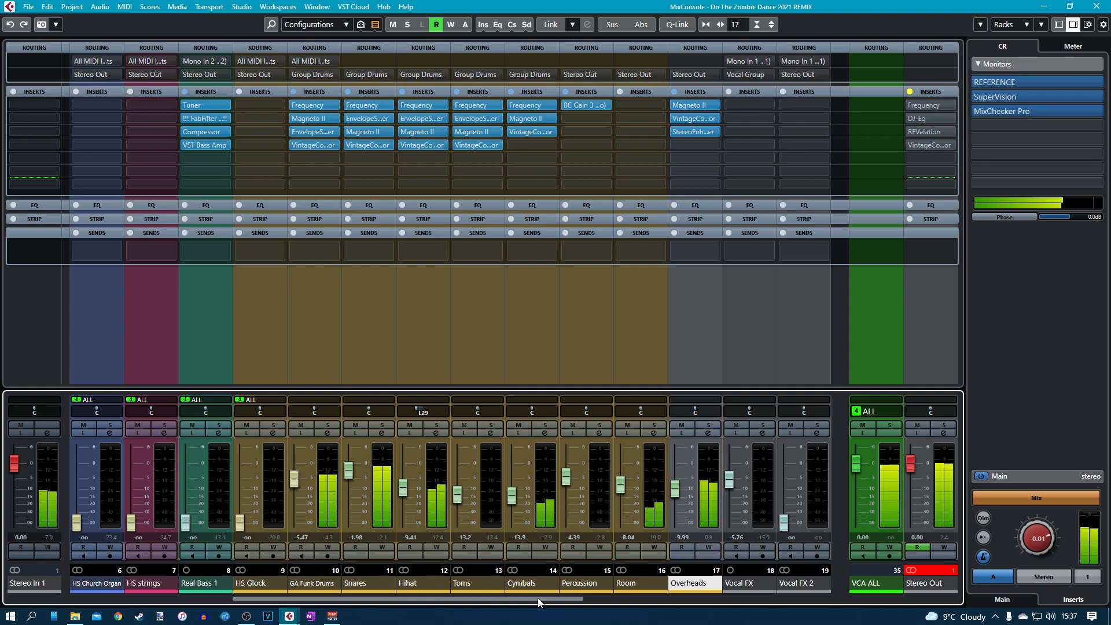
Load the Group Drums track preset on the Group Drums channel.
drag(538, 602, 914, 601)
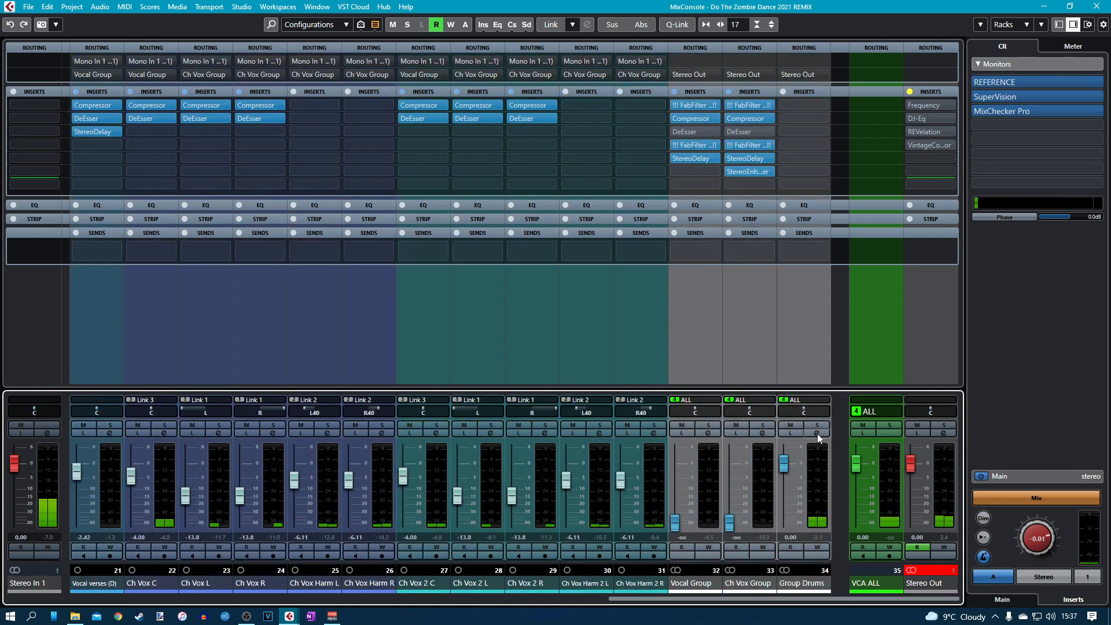
click(816, 433)
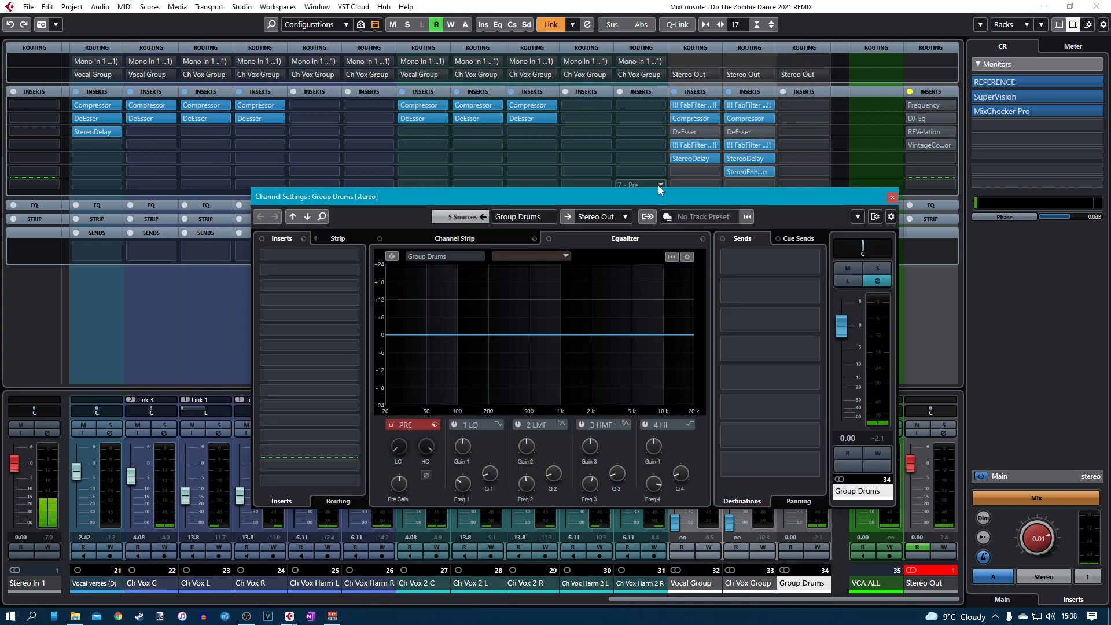
click(666, 217)
click(691, 230)
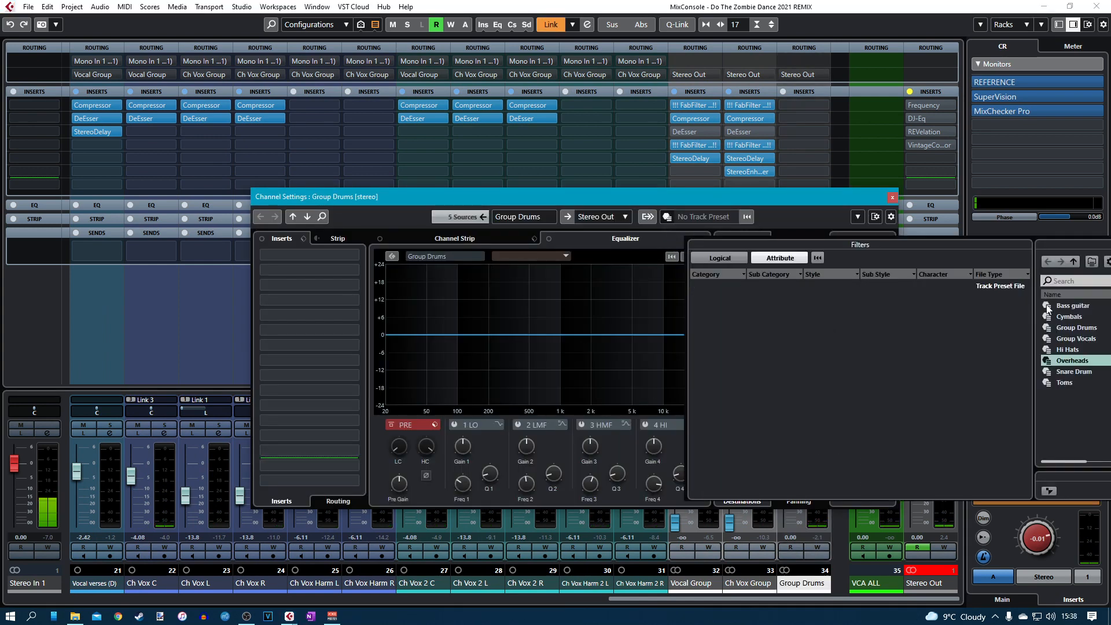
drag(1039, 247, 710, 262)
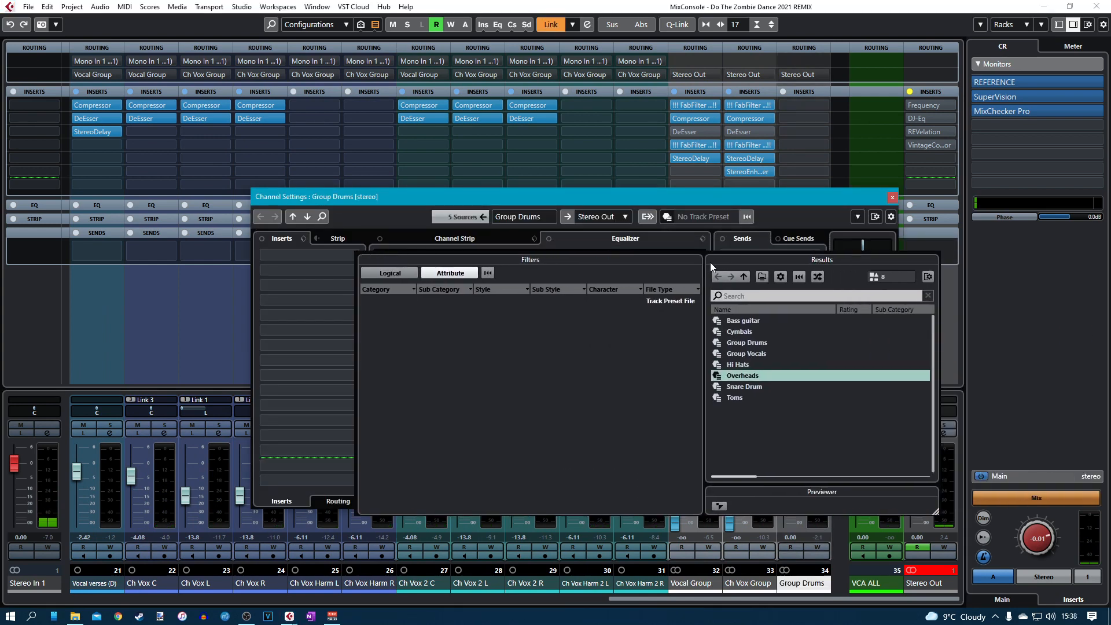
click(746, 344)
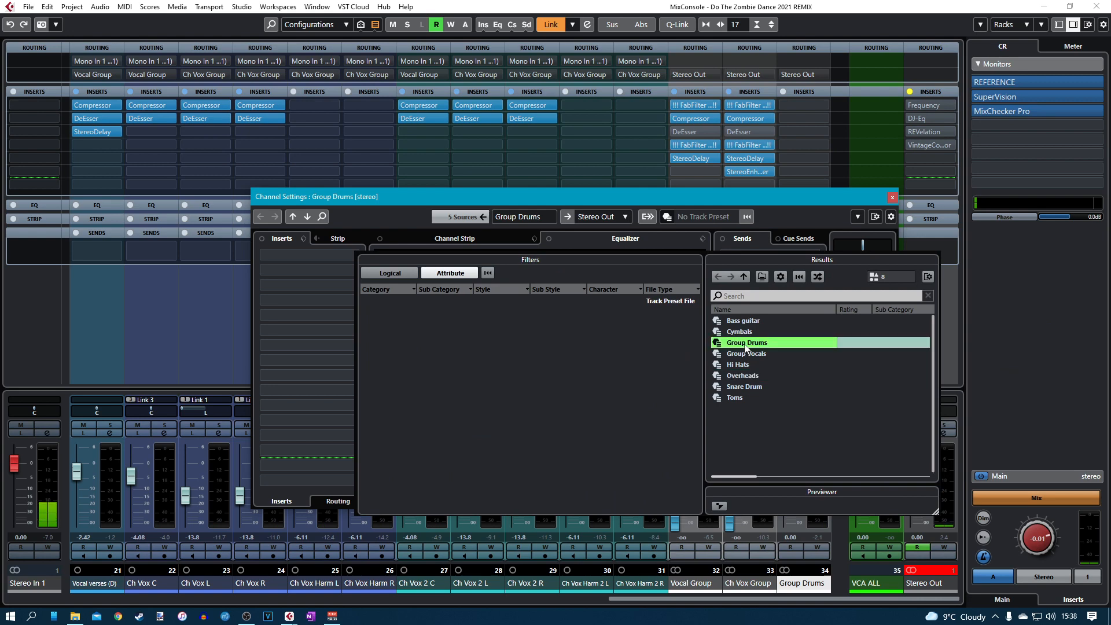
click(564, 198)
During playback, set the Group Drums VintageCompressor to input 3.2 and output -3.6, and reset its output peak reading.
click(275, 255)
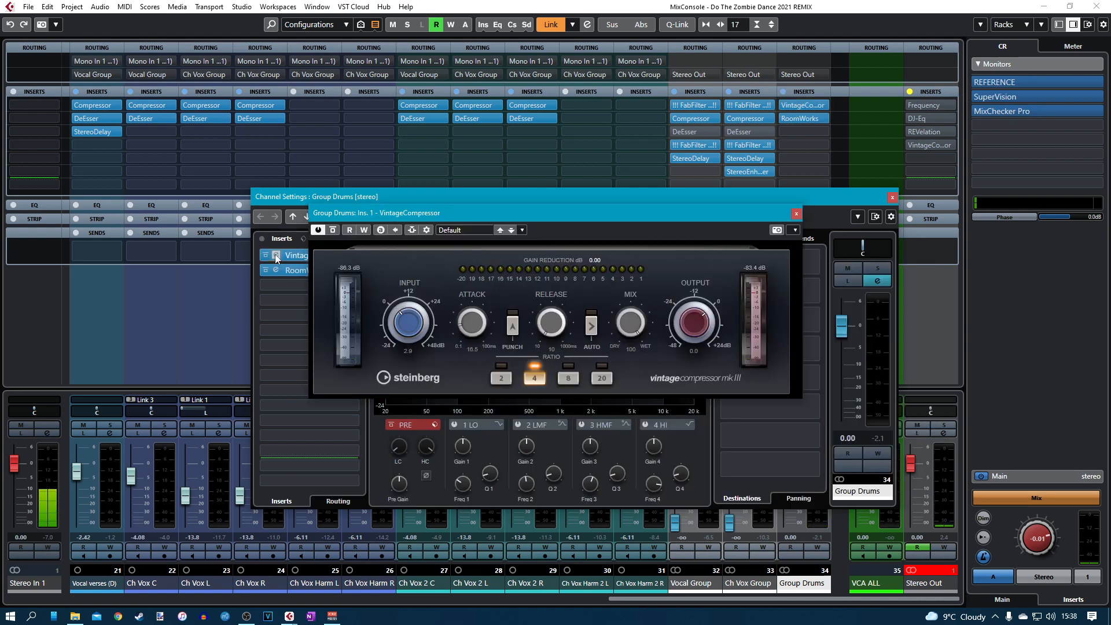
key(space)
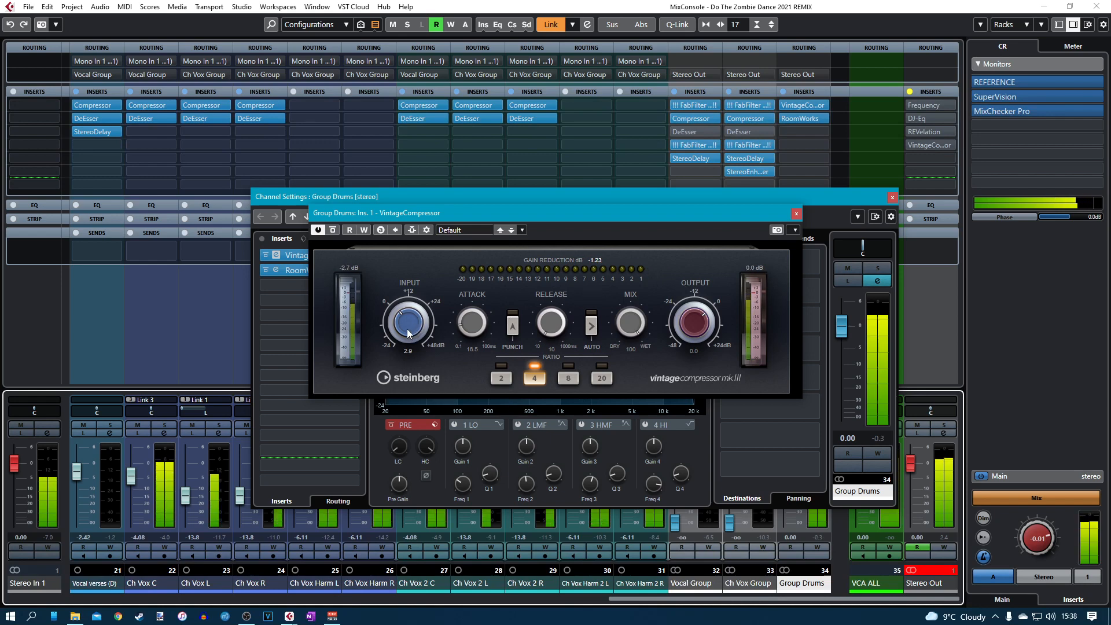
scroll(407, 332, up, 4)
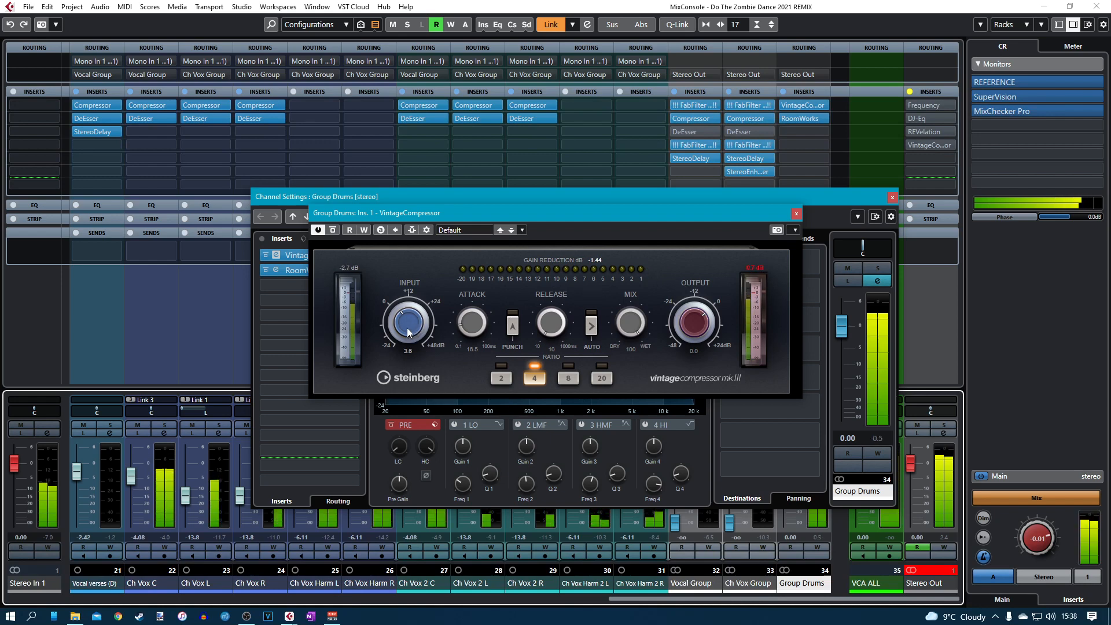
scroll(408, 329, up, 6)
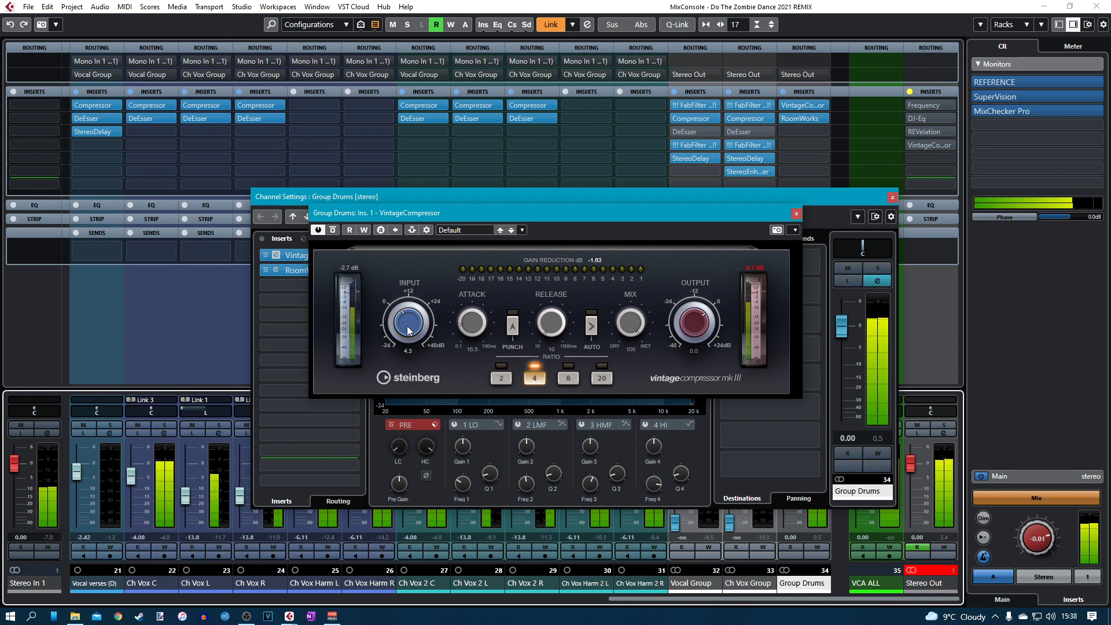
scroll(407, 330, down, 8)
scroll(693, 325, down, 6)
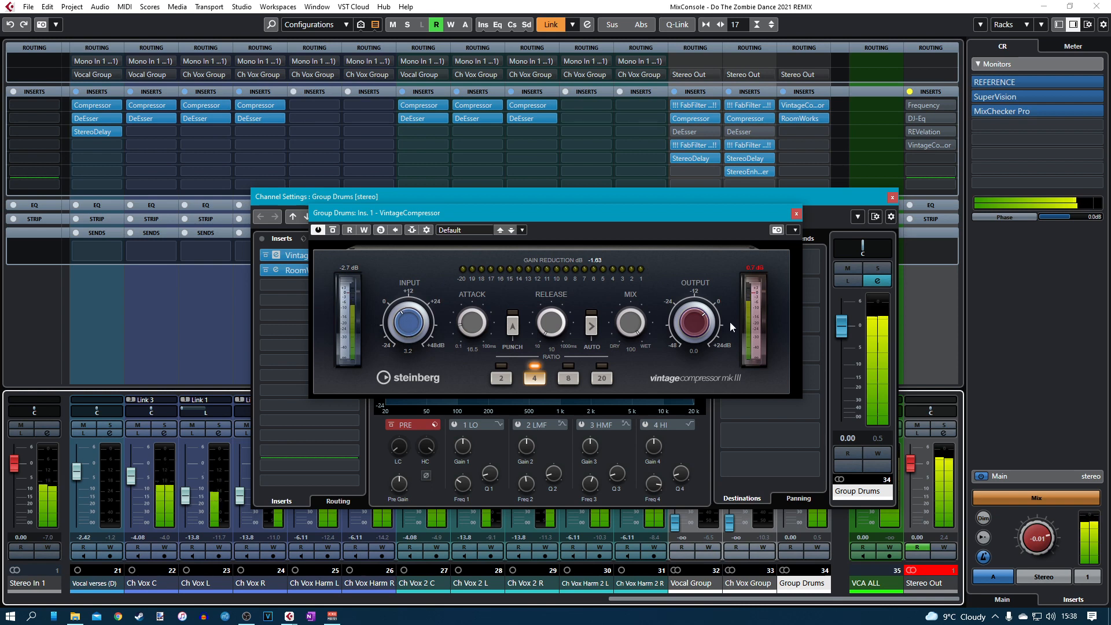
scroll(693, 326, down, 12)
click(754, 267)
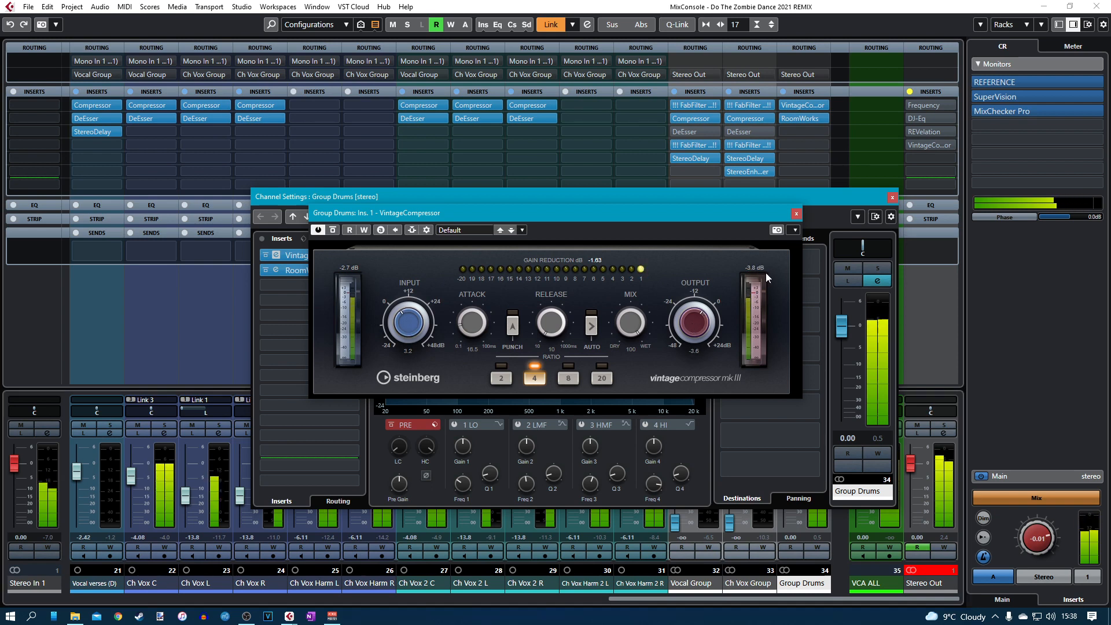
click(796, 215)
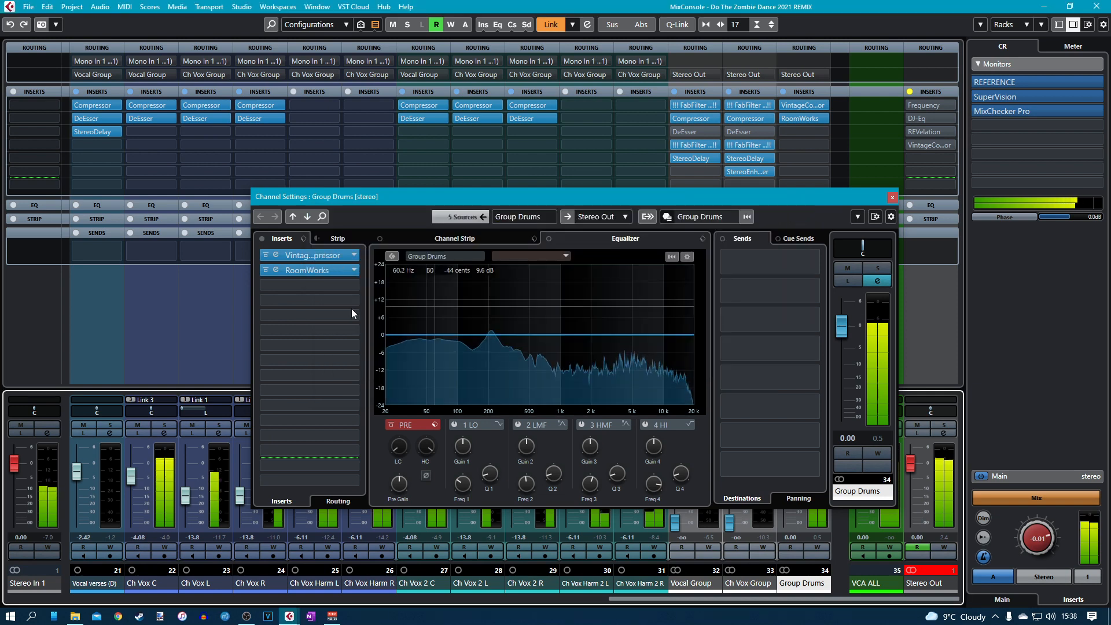
In the Group Drums RoomWorks reverb, set the low damping frequency to 233 Hz during playback and reset the output peak reading.
click(276, 270)
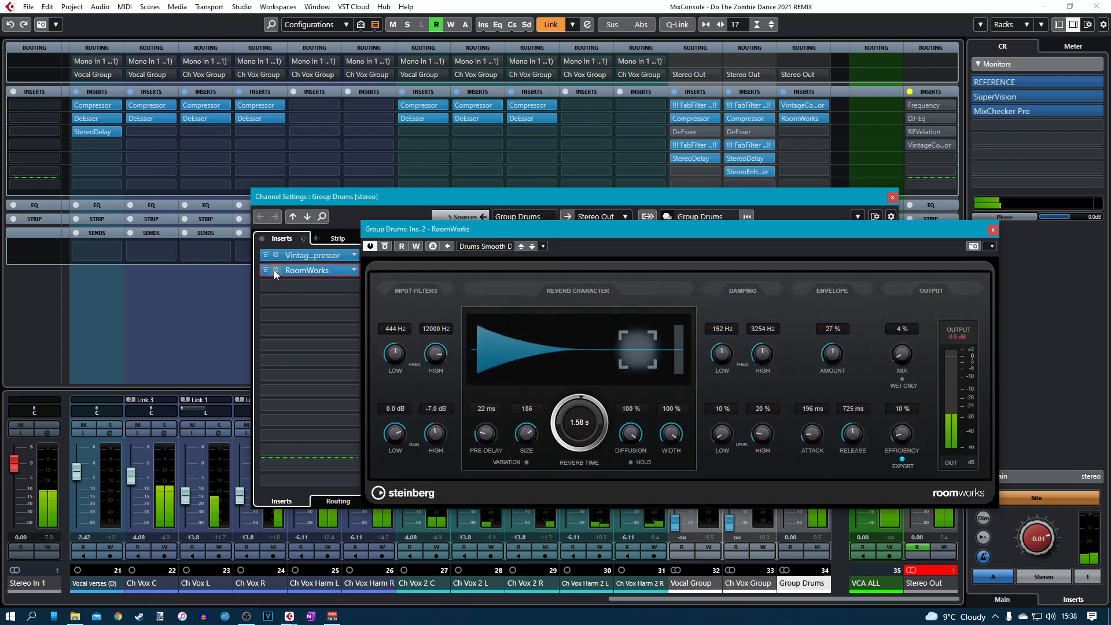
scroll(720, 354, up, 3)
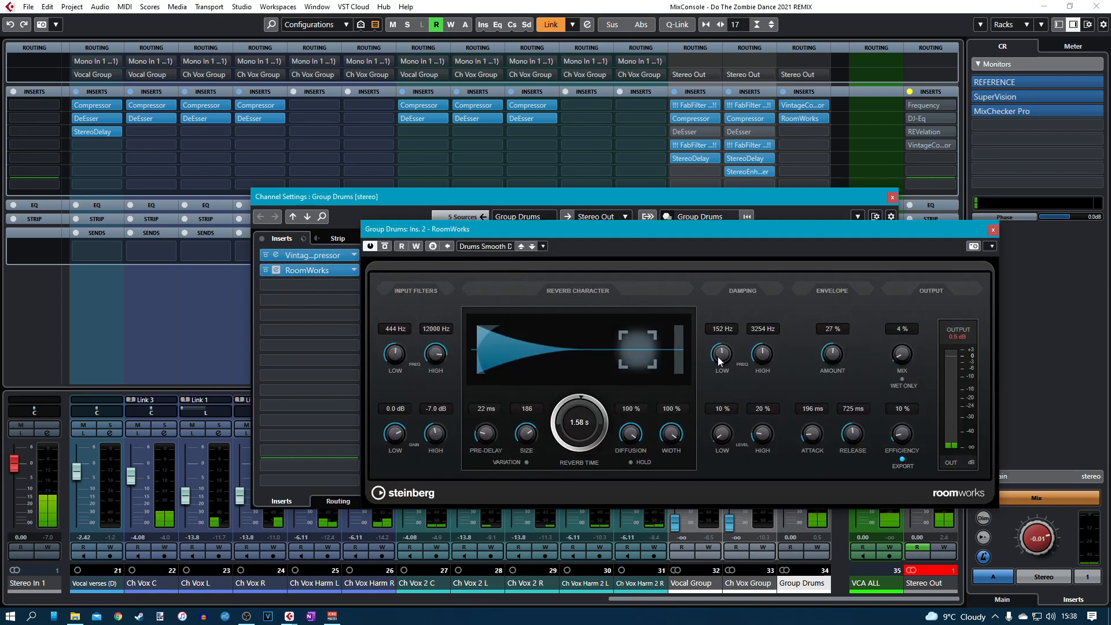
scroll(715, 345, up, 1)
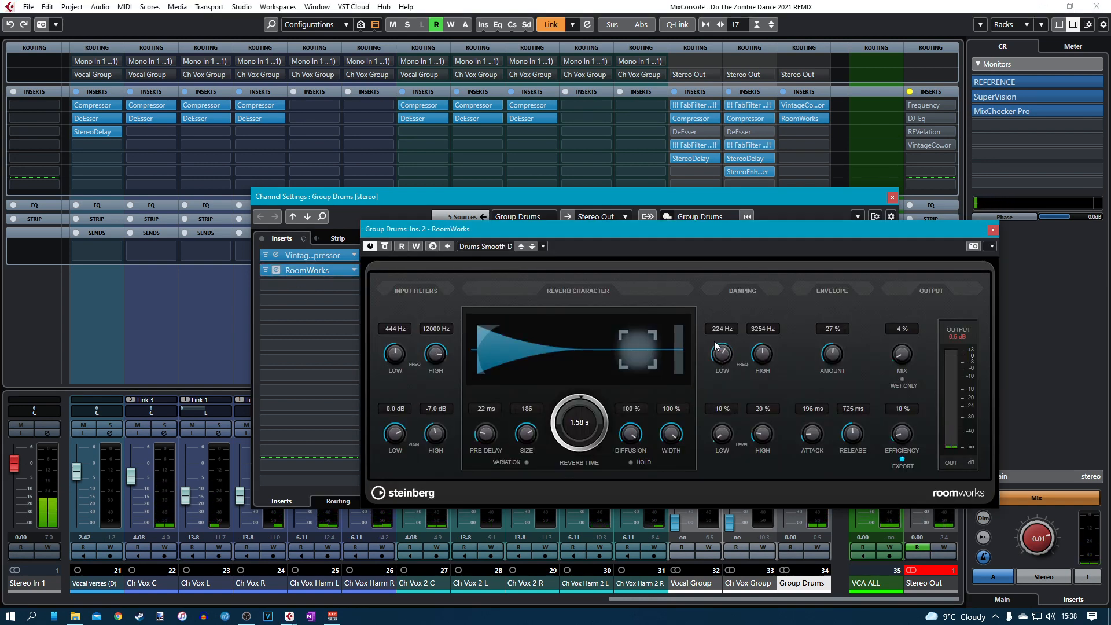
scroll(714, 341, down, 1)
click(957, 337)
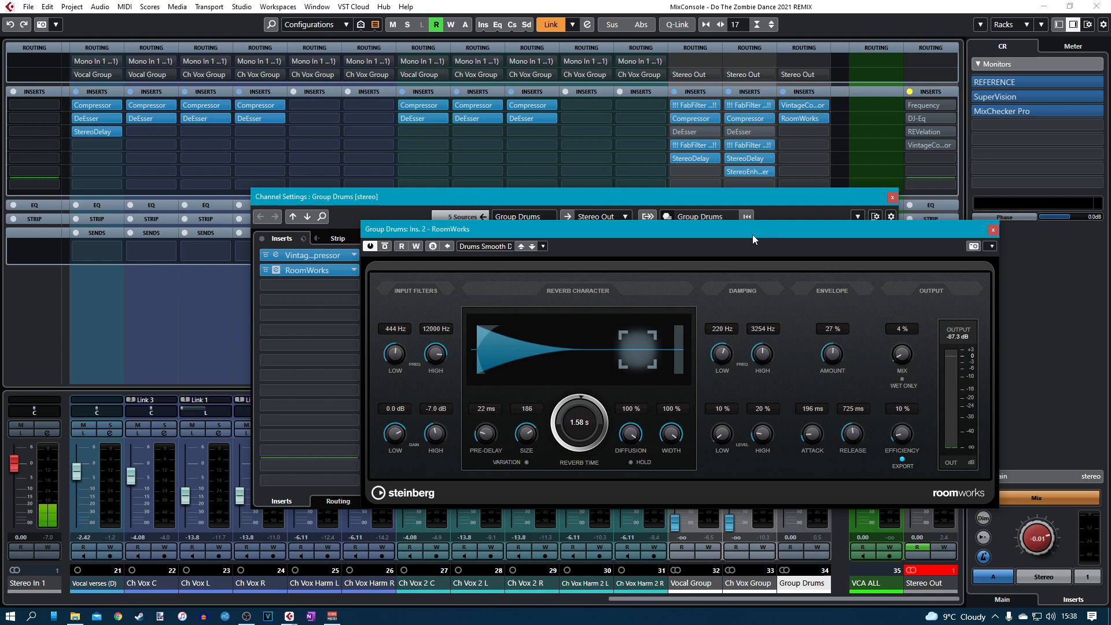
key(space)
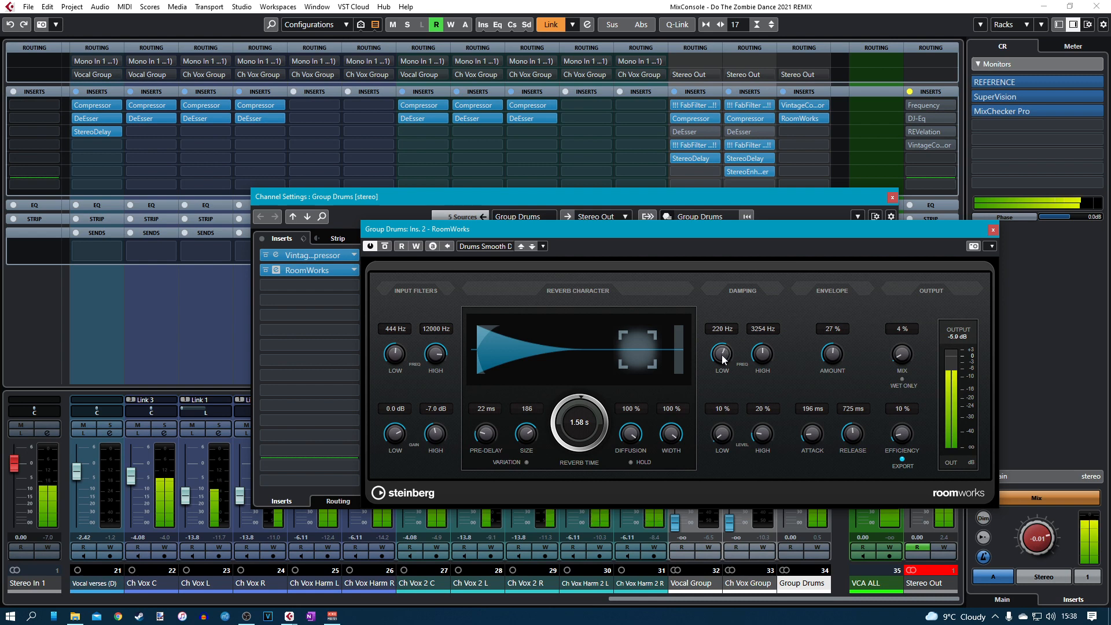
scroll(722, 354, up, 1)
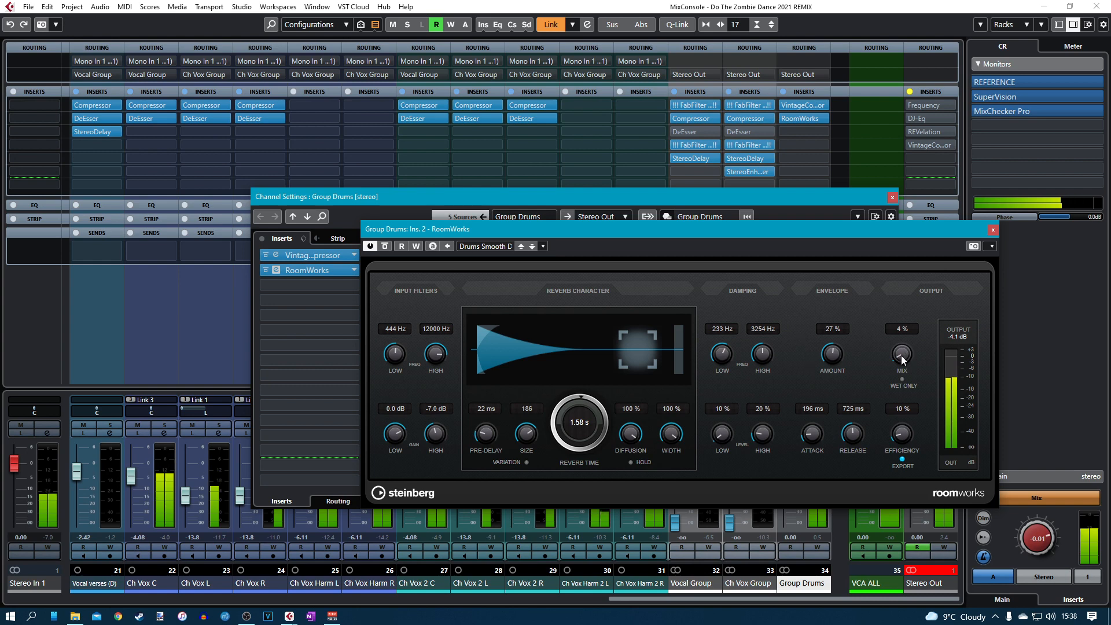
Reduce the RoomWorks mix to 2% and close the reverb's window.
scroll(901, 359, down, 1)
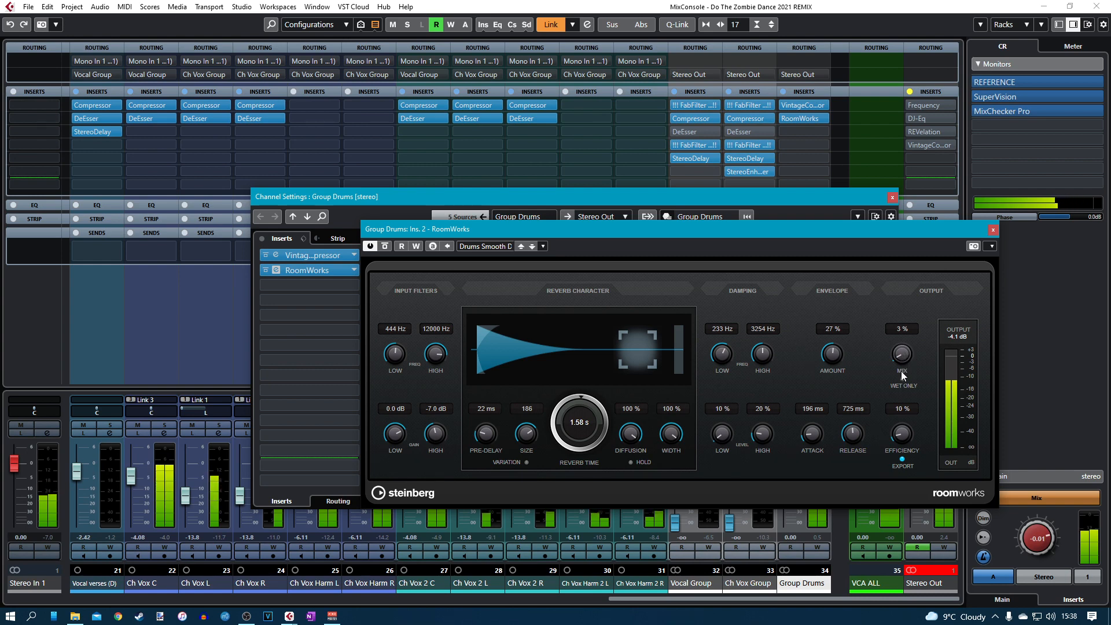
scroll(901, 373, down, 1)
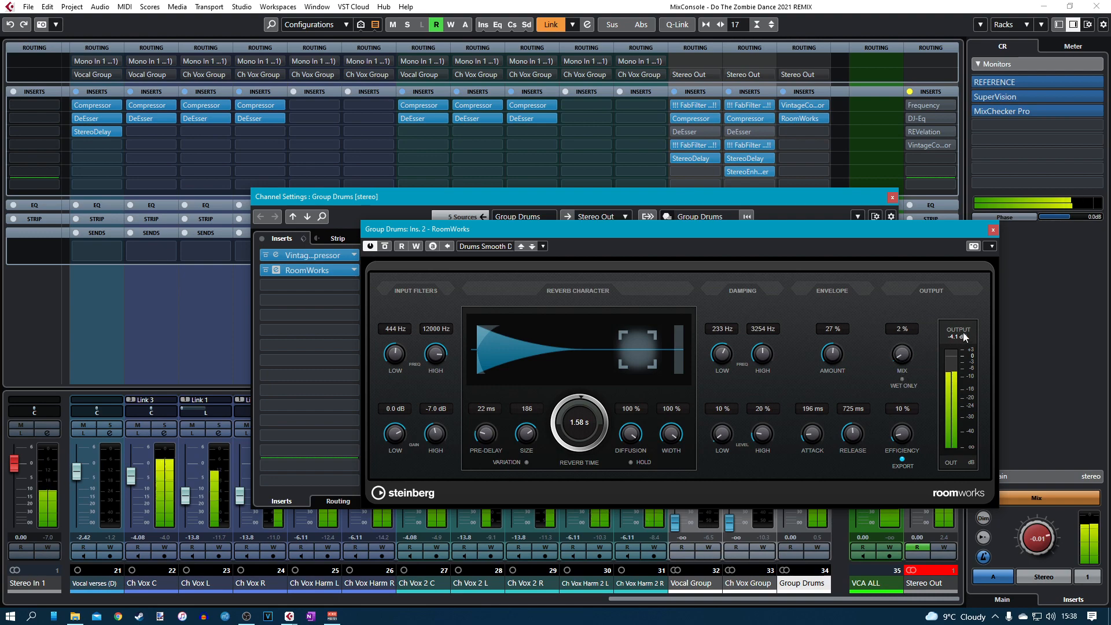
click(993, 230)
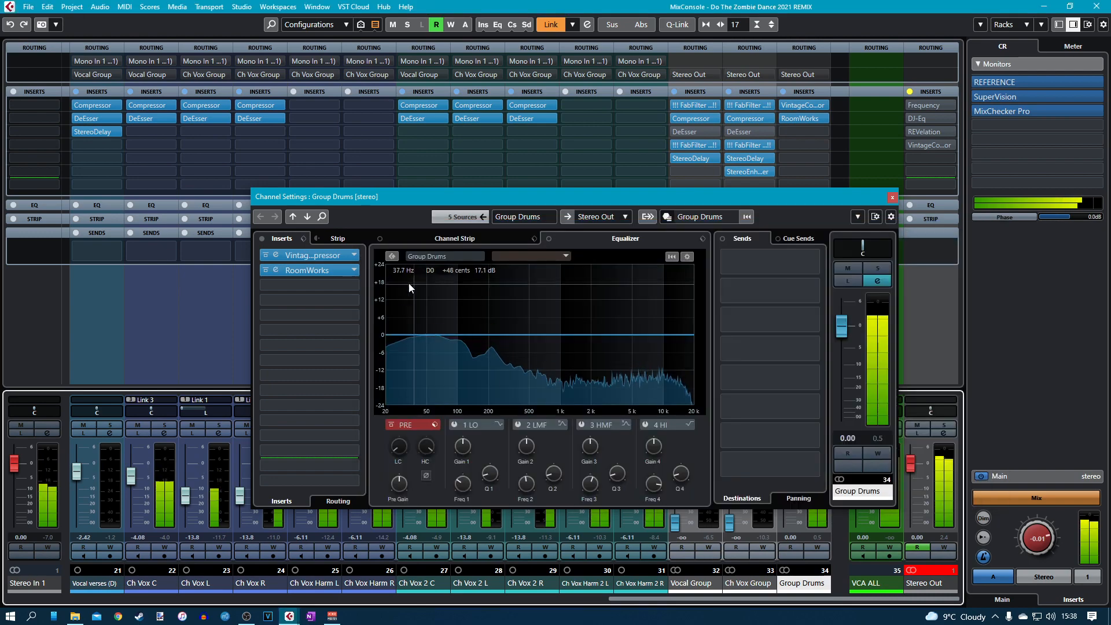
Compare the Group Drums sound with its inserts bypassed and active, and close its channel settings.
click(262, 239)
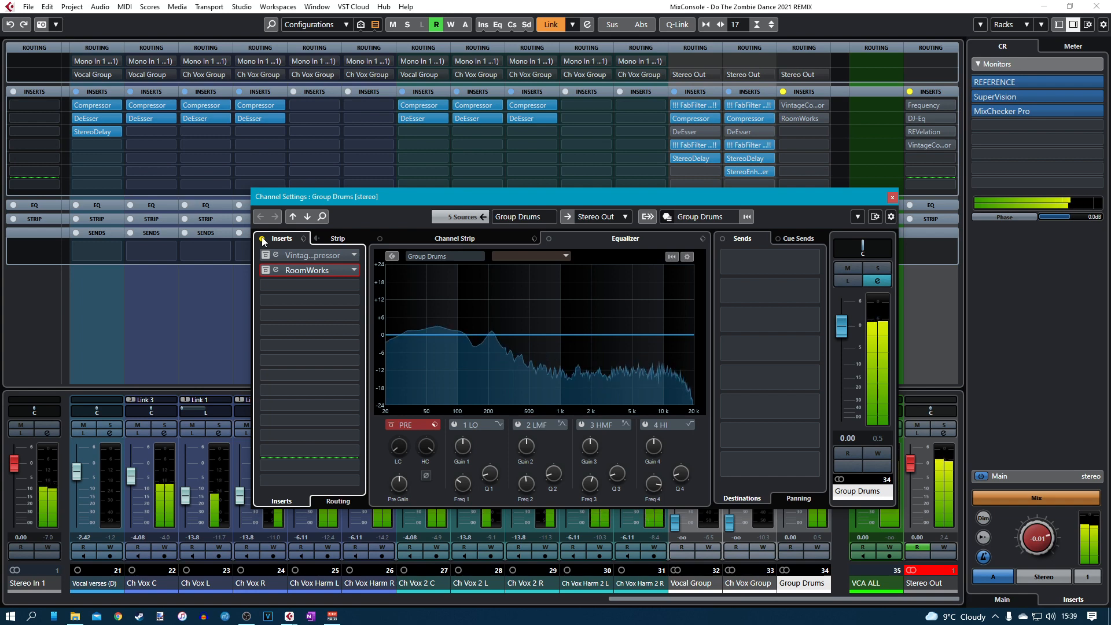
click(262, 238)
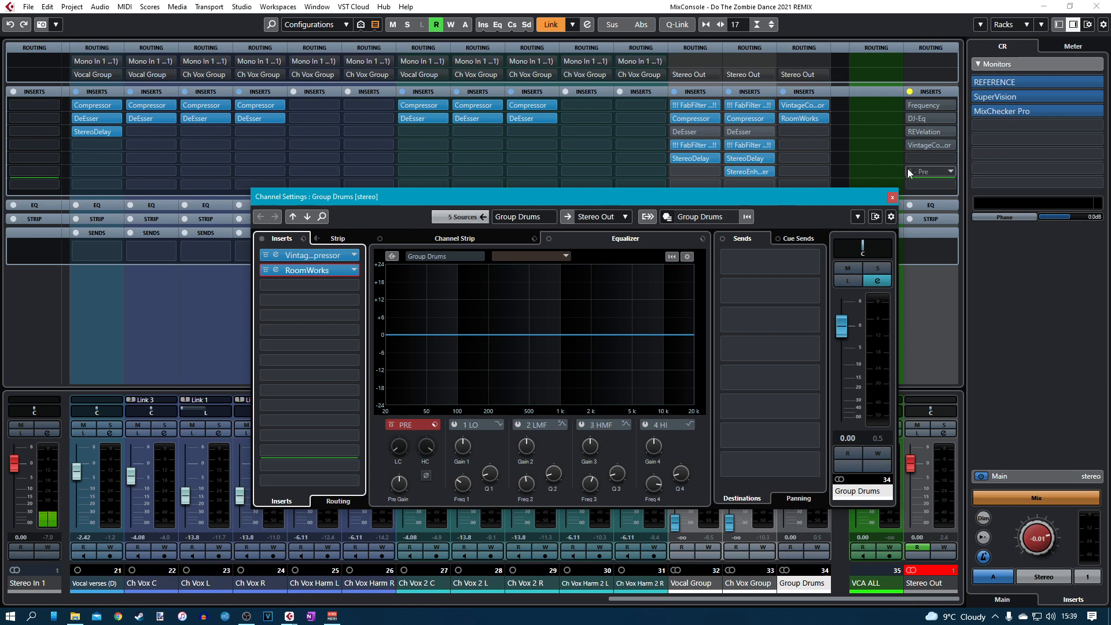
click(891, 198)
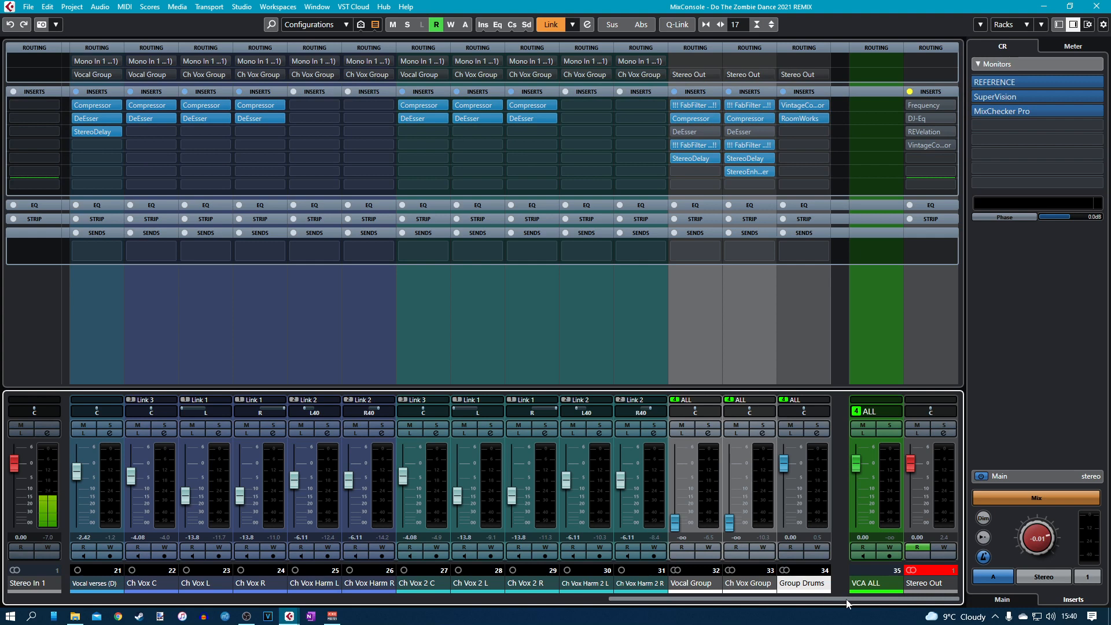
Play the song and lower the Group Drums fader to about -4.92 dB.
mouse_move(775, 411)
key(space)
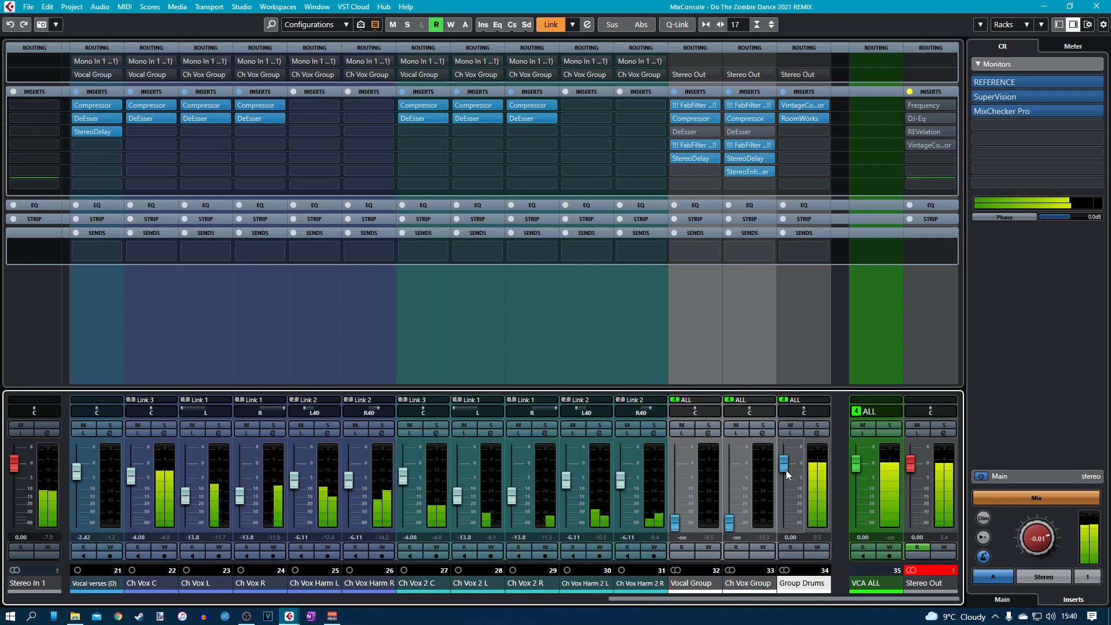
drag(786, 471, 785, 481)
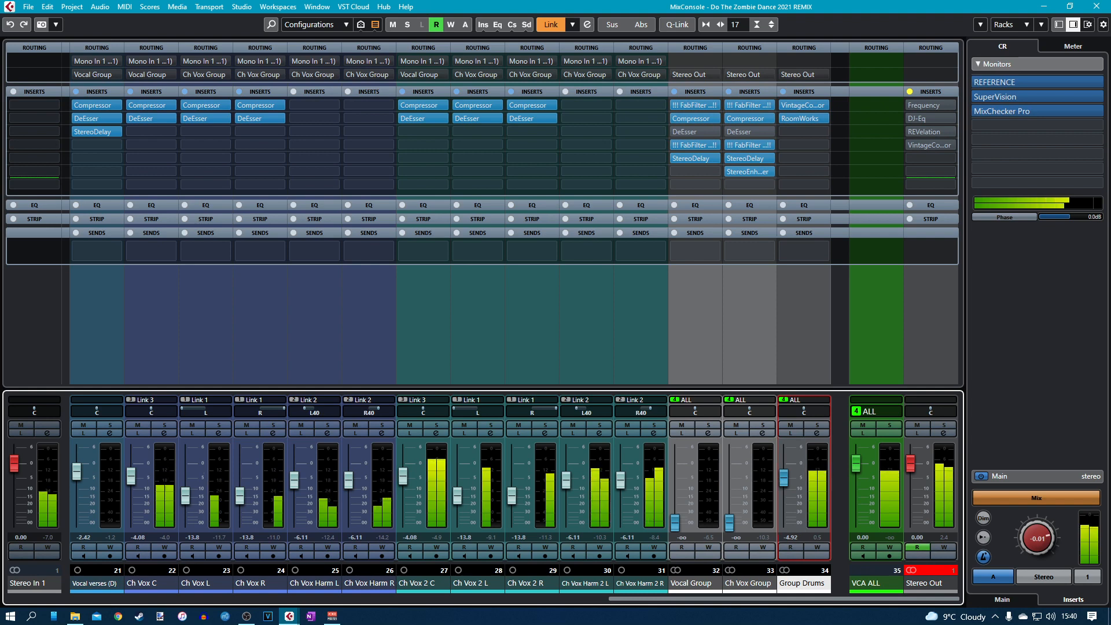
Switch to VoiceMeeter Banana, raise the Voicemeeter VAIO fader gain to about -11.6 dB, and minimize the mixer.
key(alt+Tab)
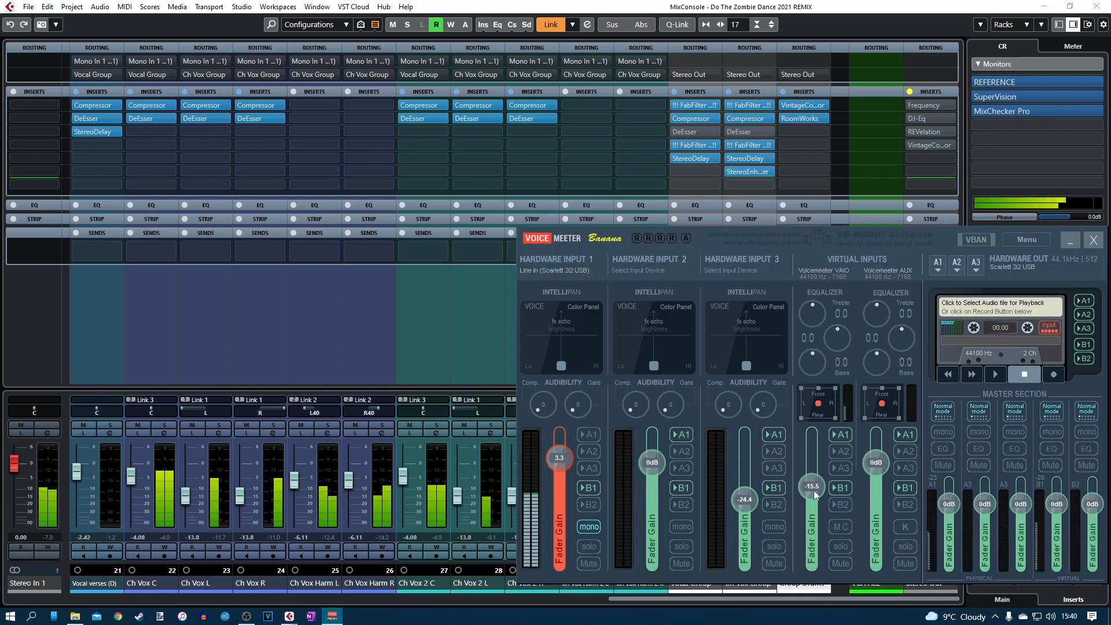
drag(814, 490, 811, 483)
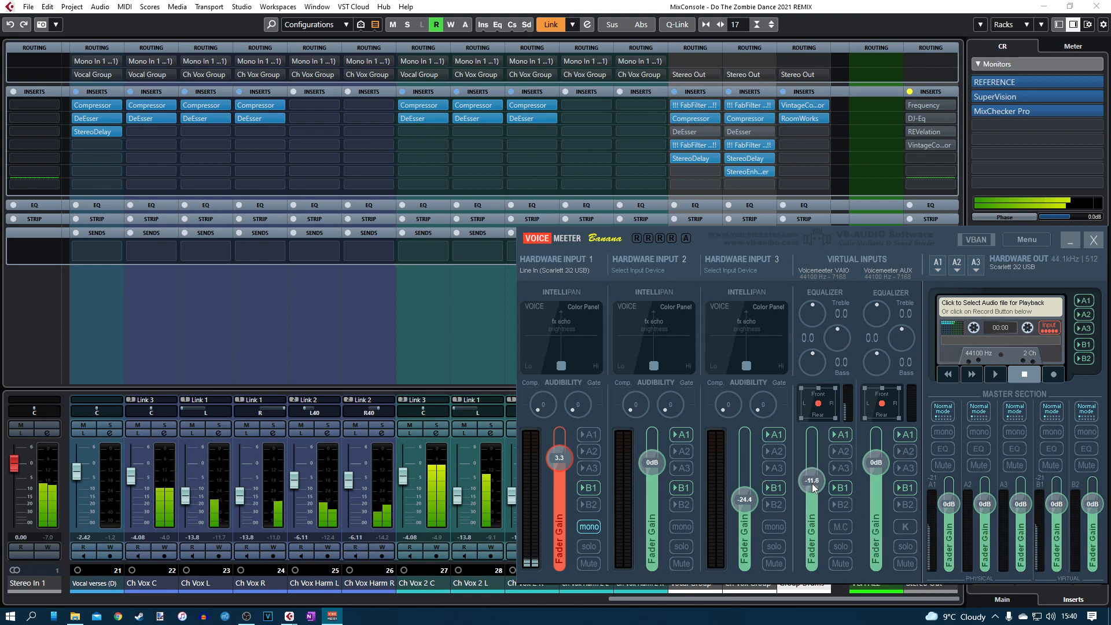
click(1069, 241)
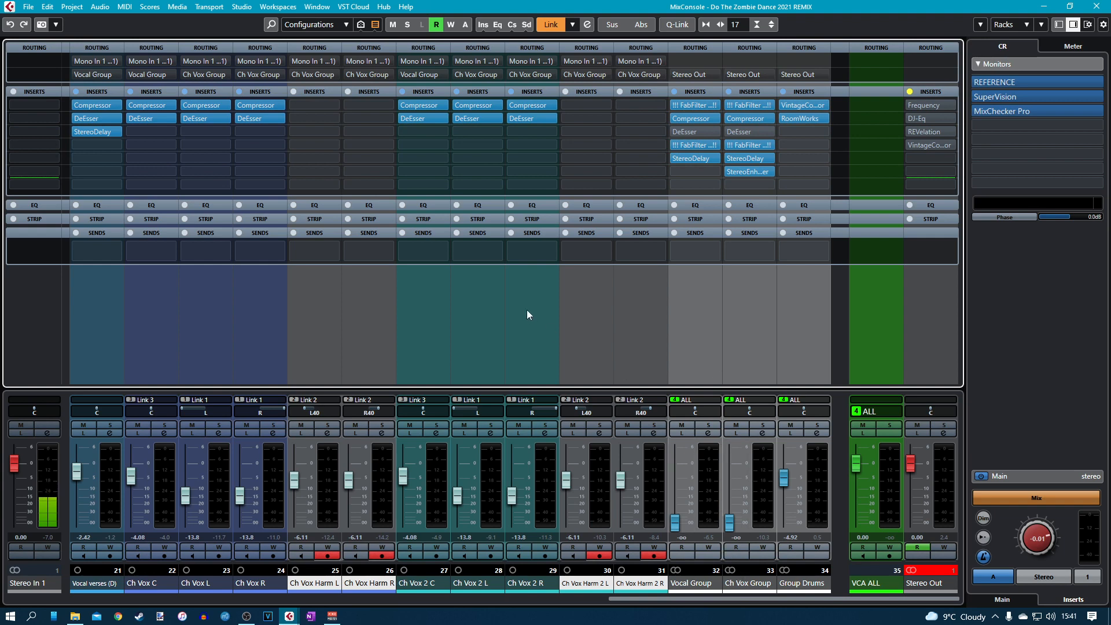
During playback, raise the Ch Vox Group fader to about -5.47 dB and the Vocal Group fader to about -6.53 dB.
key(space)
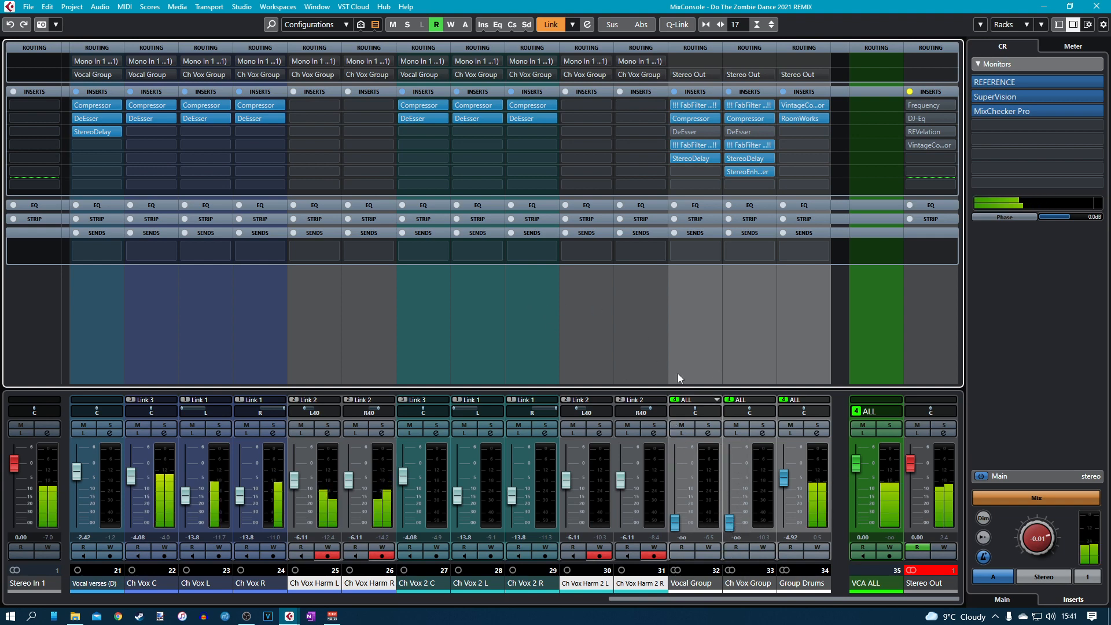
drag(731, 524, 729, 482)
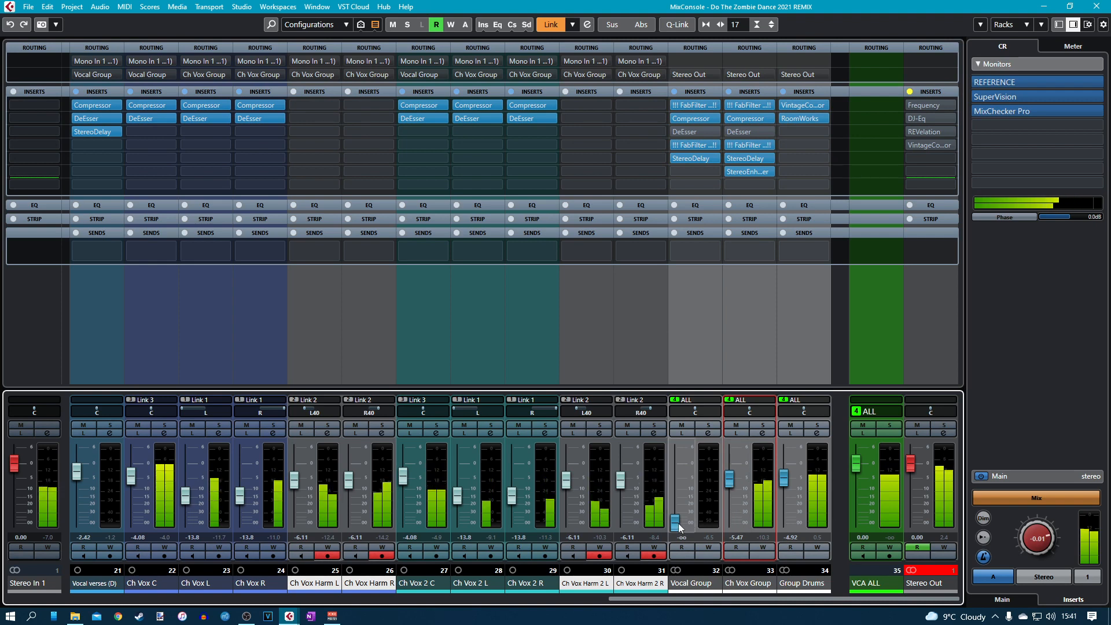
drag(675, 525, 674, 480)
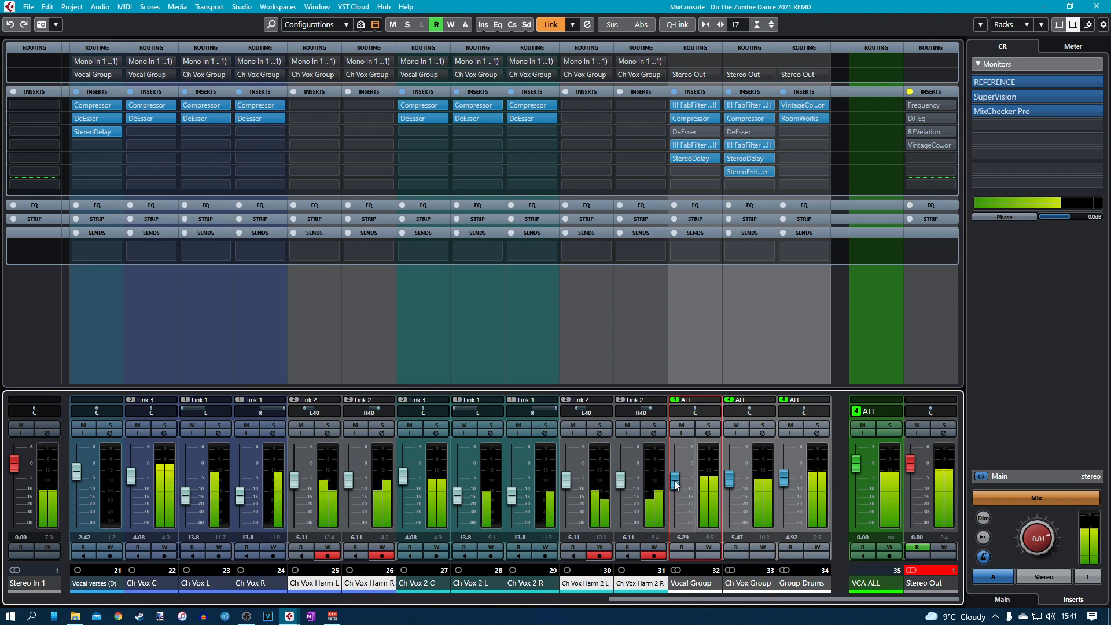
Audition Vocal Group and Ch Vox Group in solo one after the other, and lower the Vocal Group fader fully to silence.
click(708, 424)
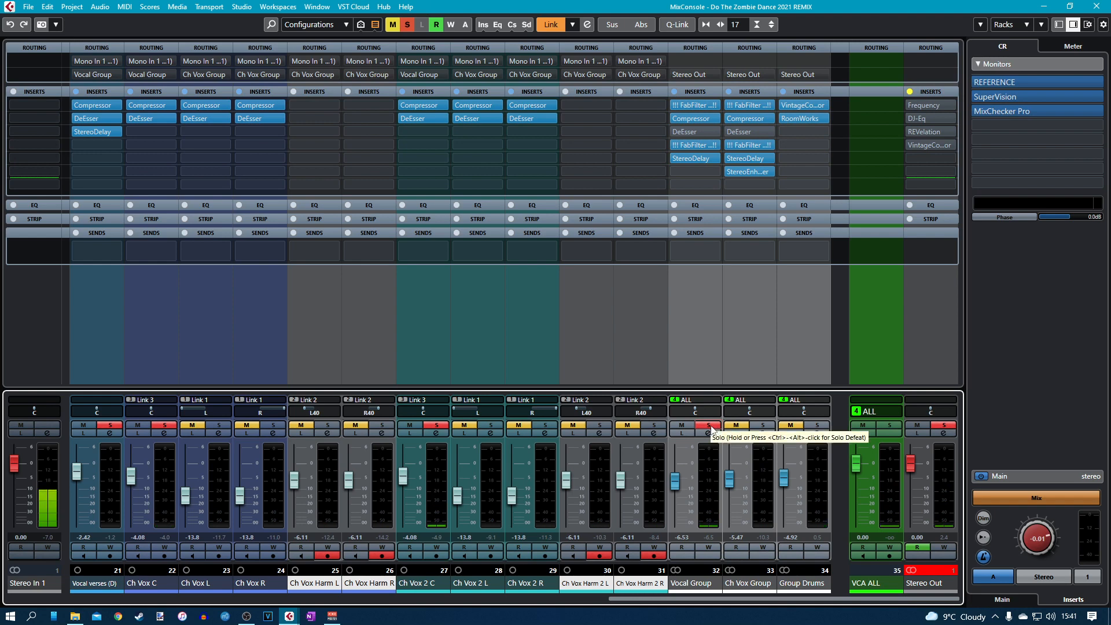
click(711, 426)
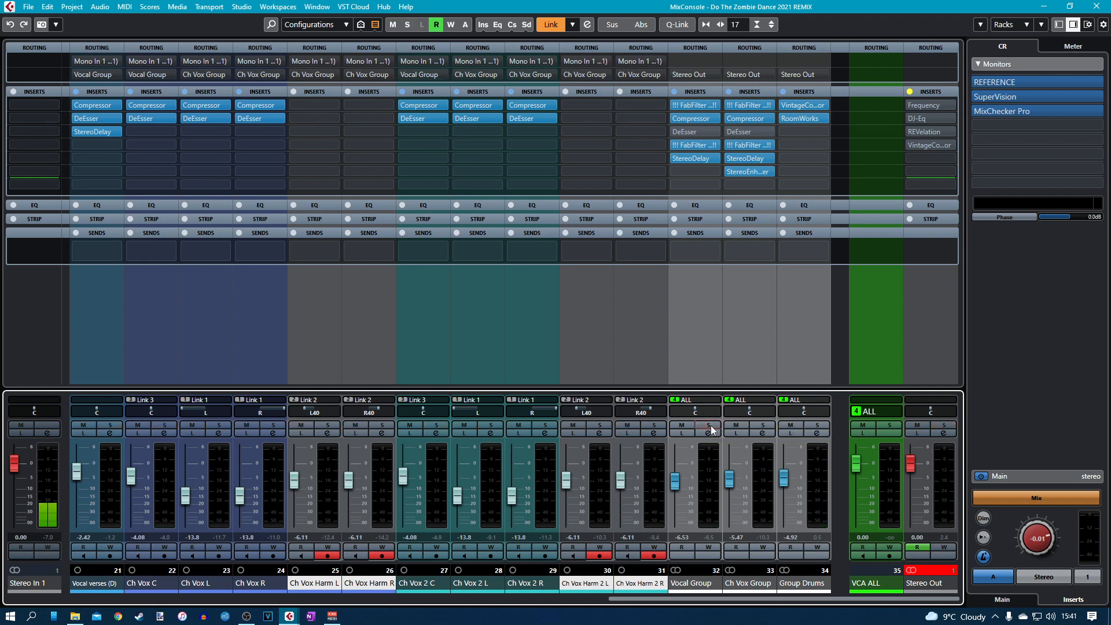
click(762, 426)
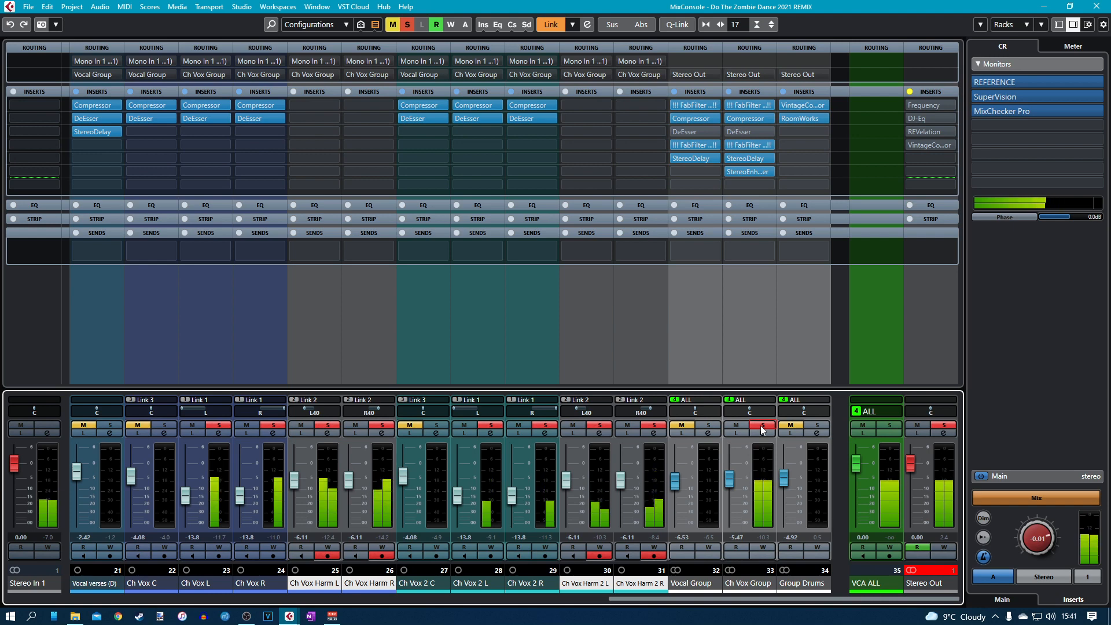
click(762, 426)
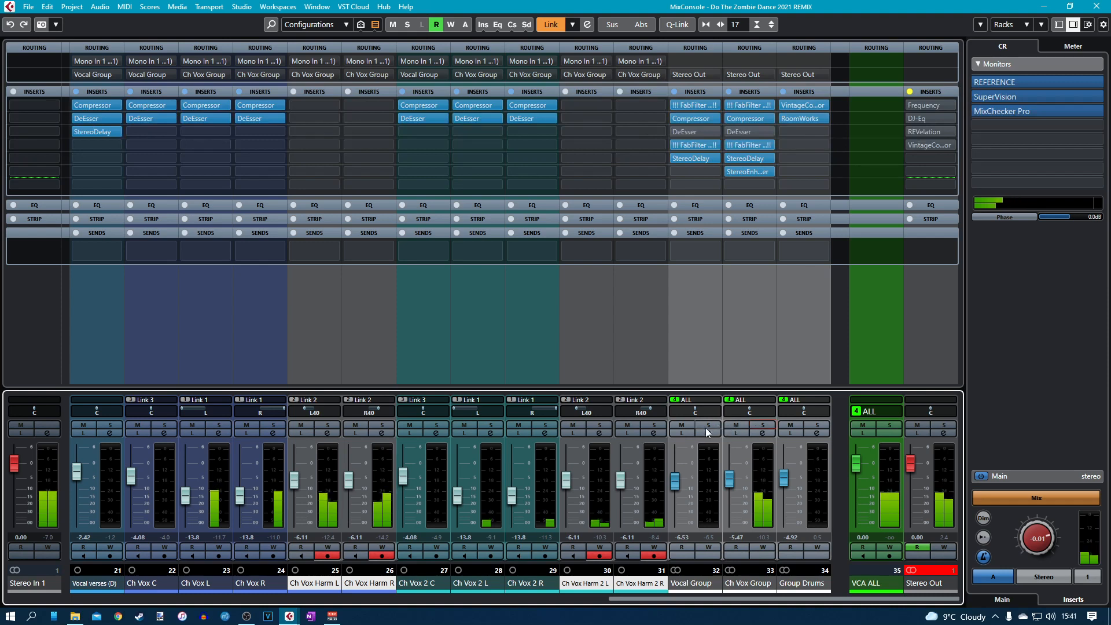
drag(678, 485, 674, 550)
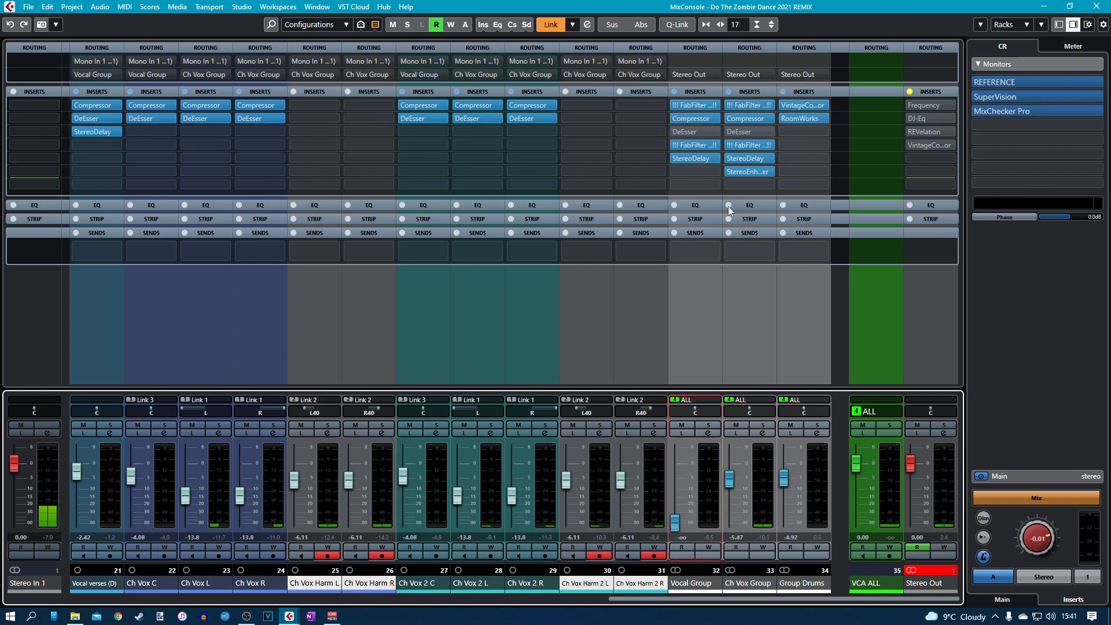
Load the Group Vocals track preset on the Ch Vox Group channel.
click(762, 433)
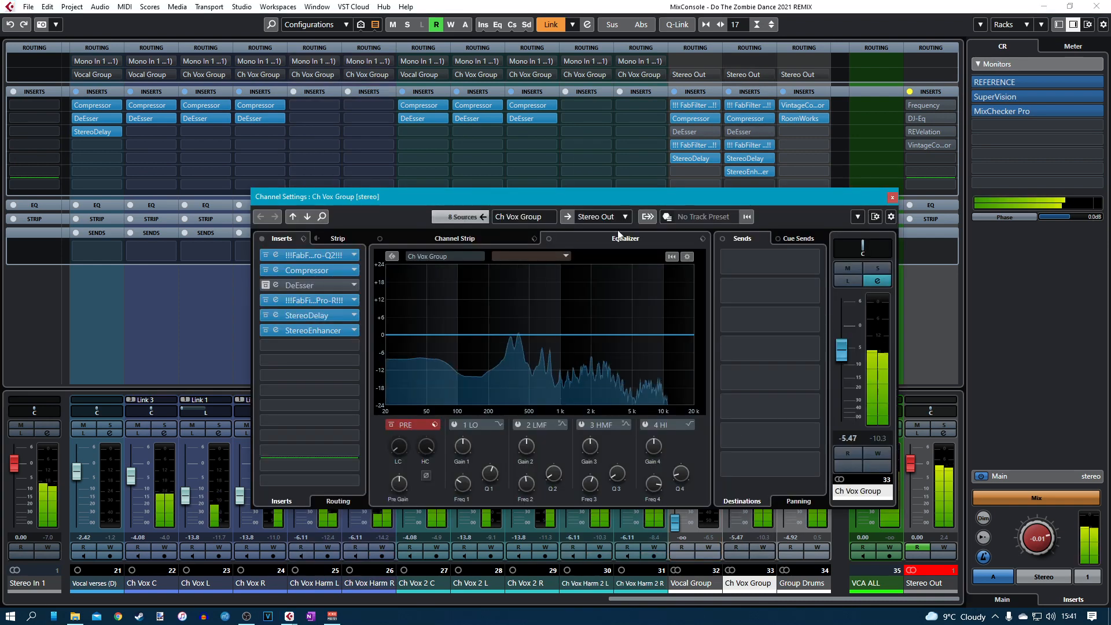
click(703, 217)
click(719, 230)
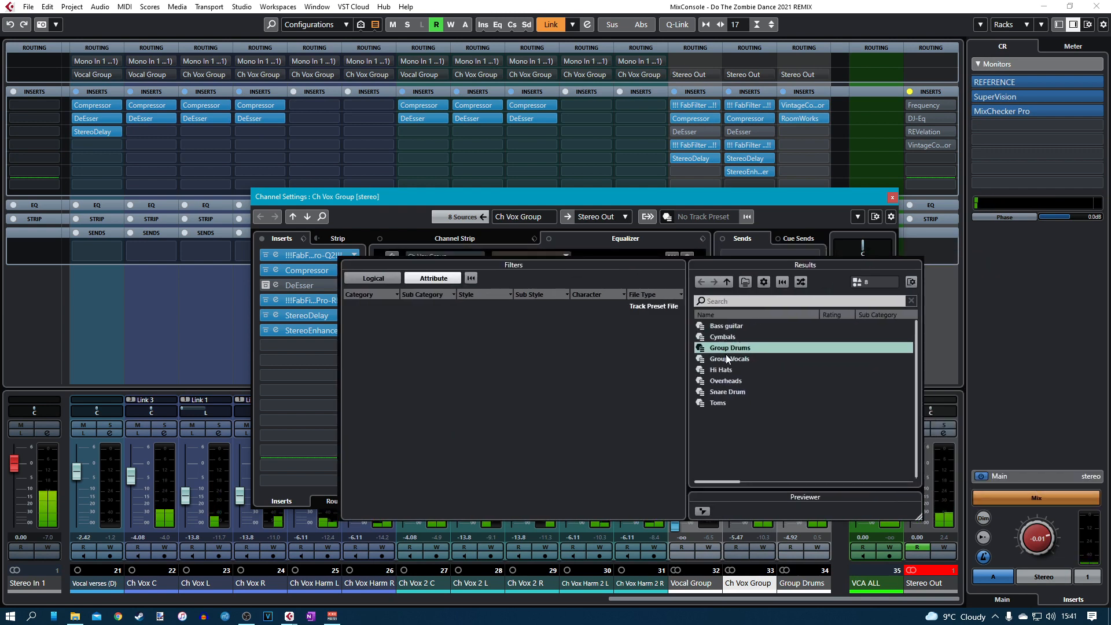
click(727, 359)
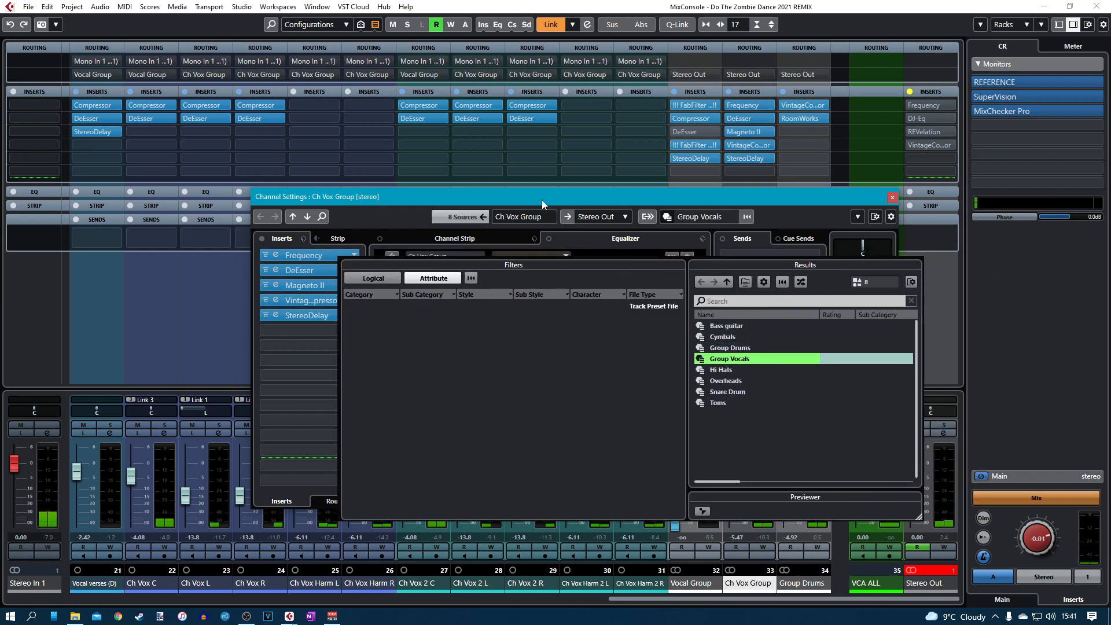
In the Ch Vox Group Frequency EQ, set band 7 to about 5.82 kHz at 4.0 dB and band 6 to 4.13 kHz at 1.9 dB.
click(275, 255)
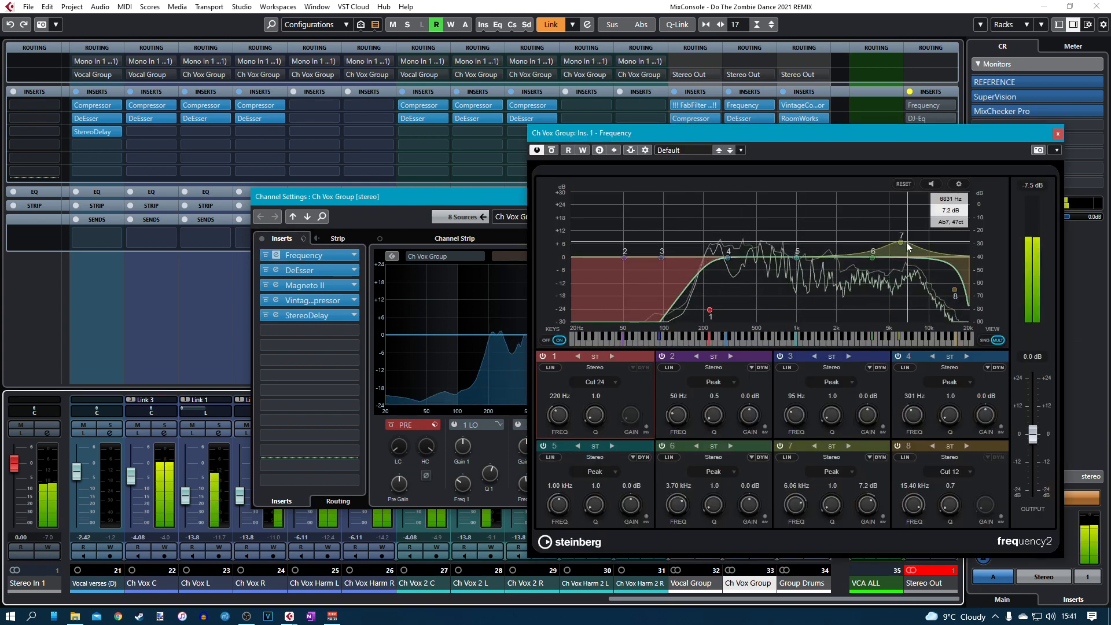
drag(900, 246, 903, 252)
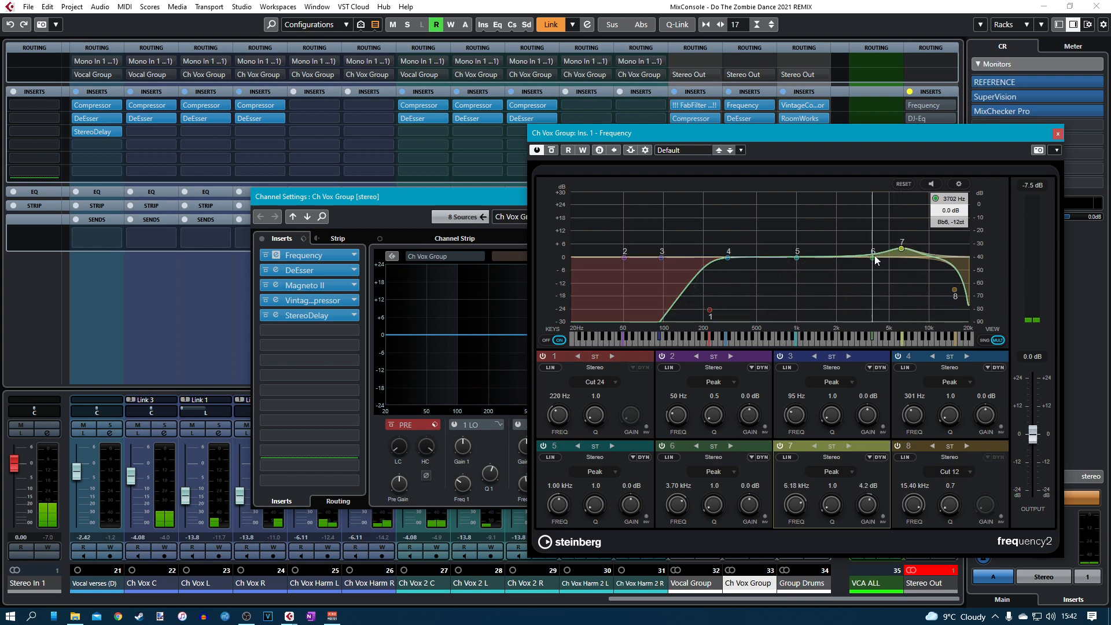
drag(874, 257, 878, 257)
key(space)
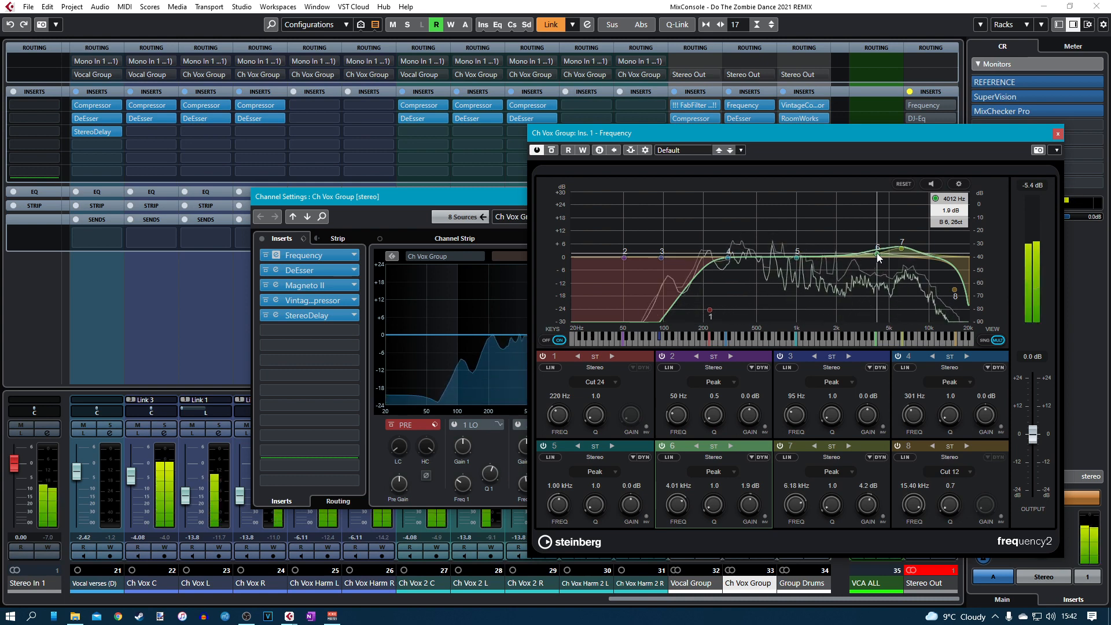
drag(900, 249, 899, 253)
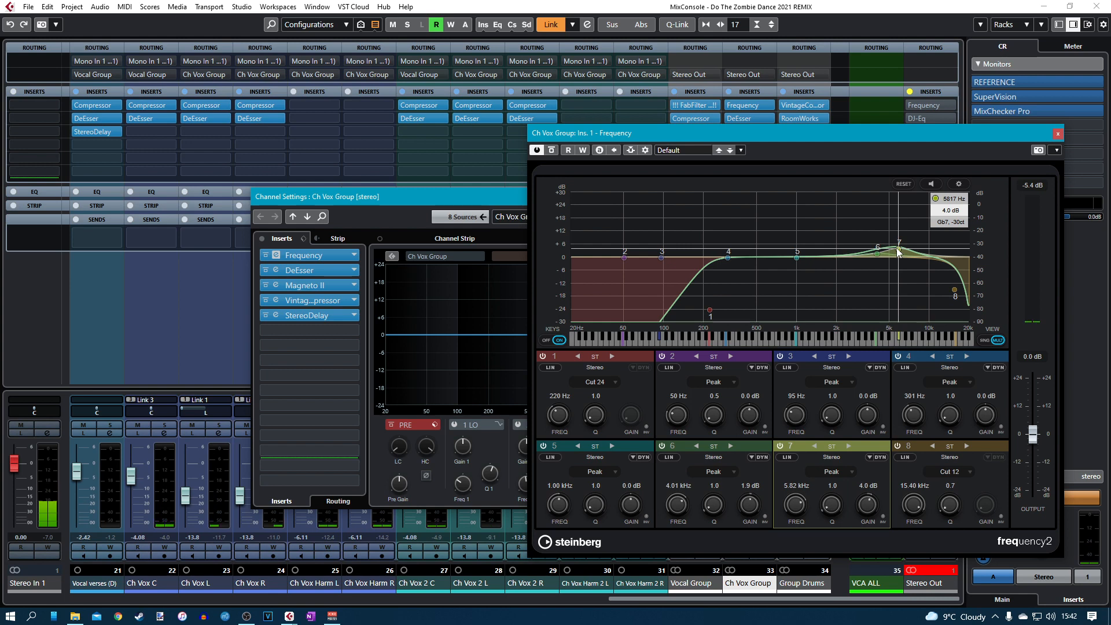
drag(878, 253, 880, 257)
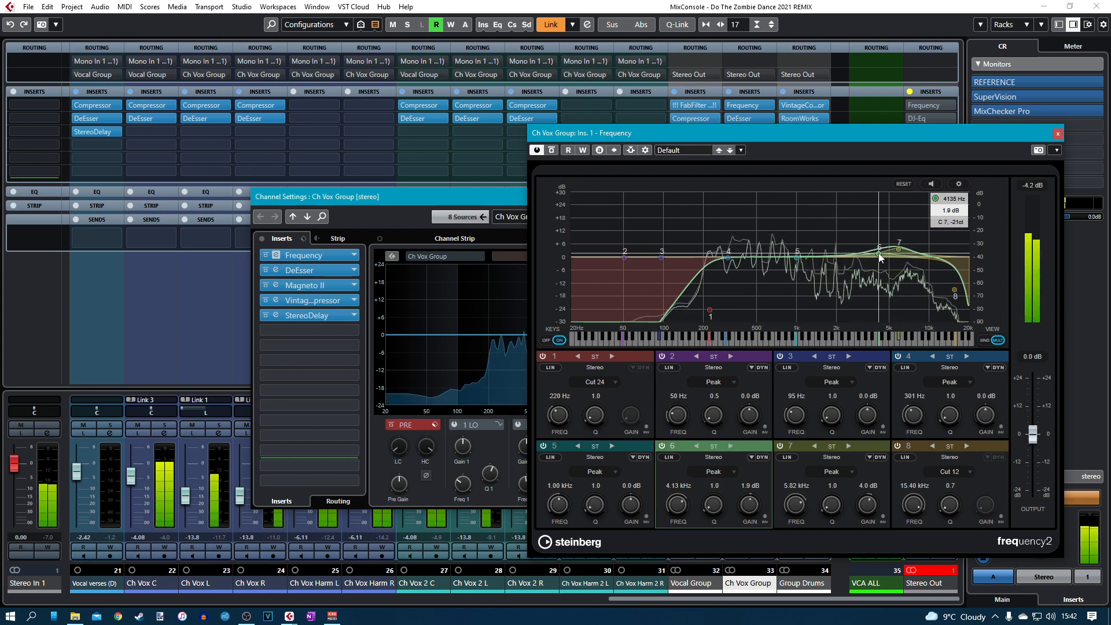
Lower the cutoff of the band 1 low cut in the Ch Vox Group EQ to about 131 Hz.
click(710, 310)
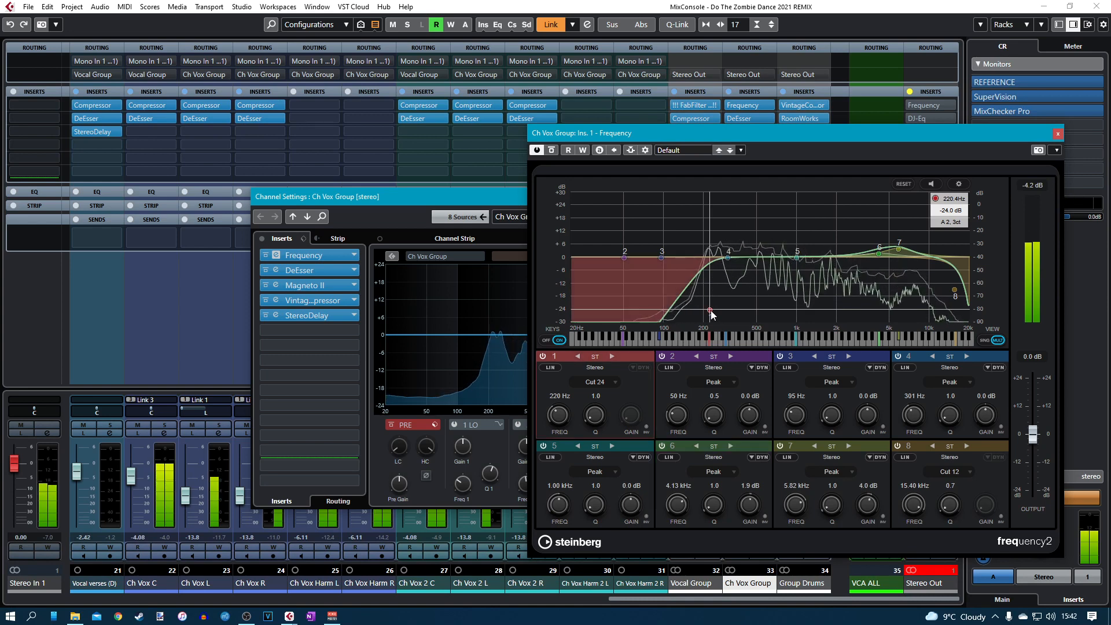
drag(711, 314, 680, 314)
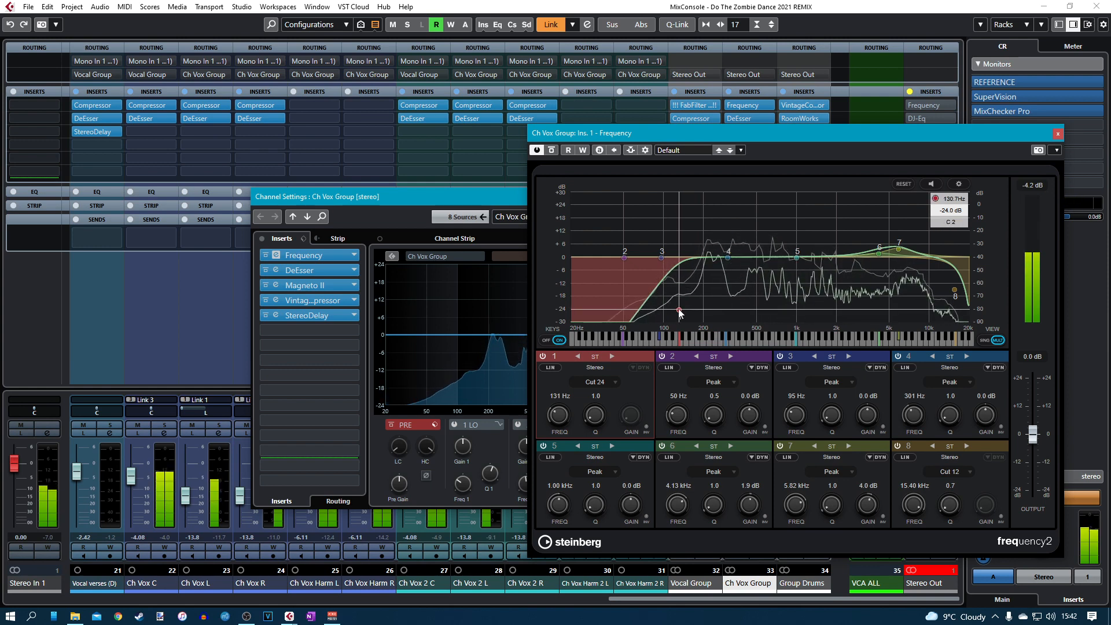
Lower the Ch Vox Group Frequency EQ's band 1 low cut to about 103 Hz and close its plug-in and channel settings windows.
drag(680, 313, 669, 313)
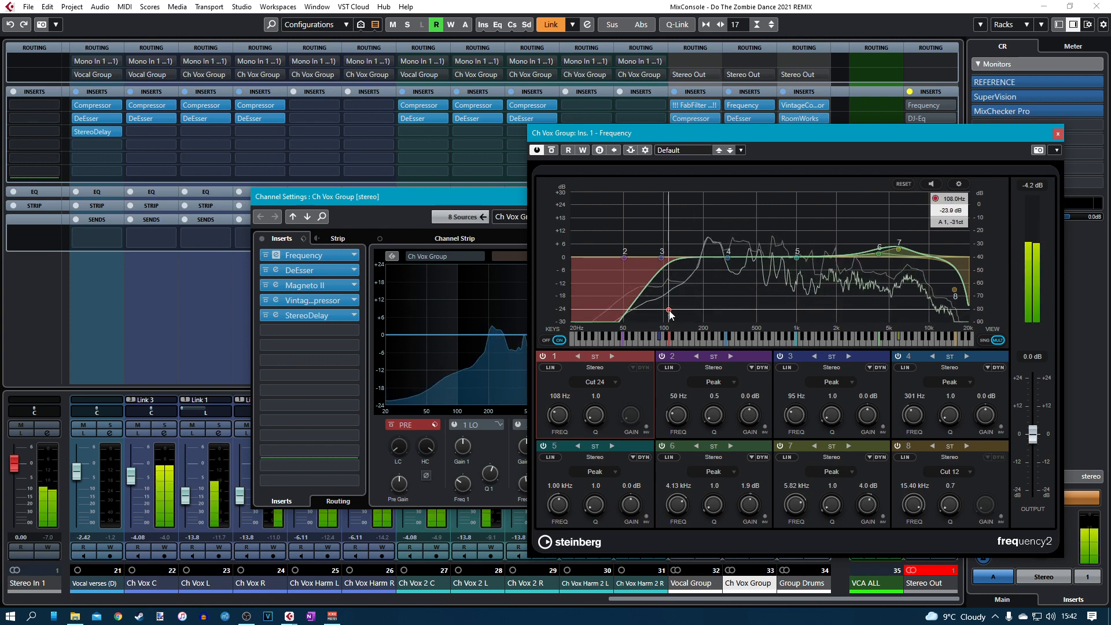
drag(669, 313, 666, 313)
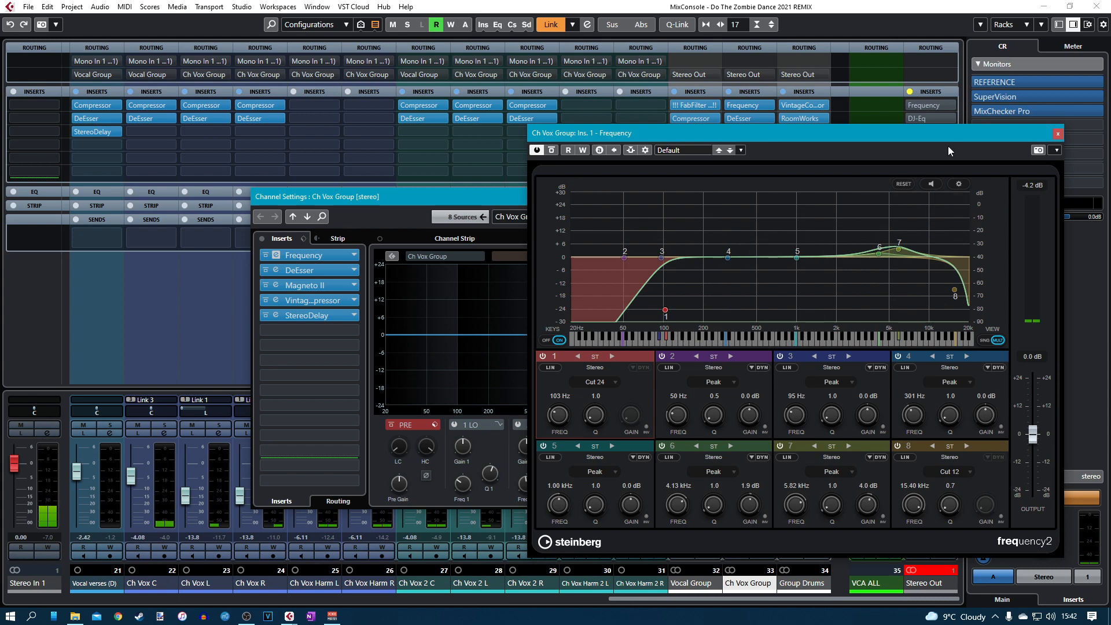
click(1057, 135)
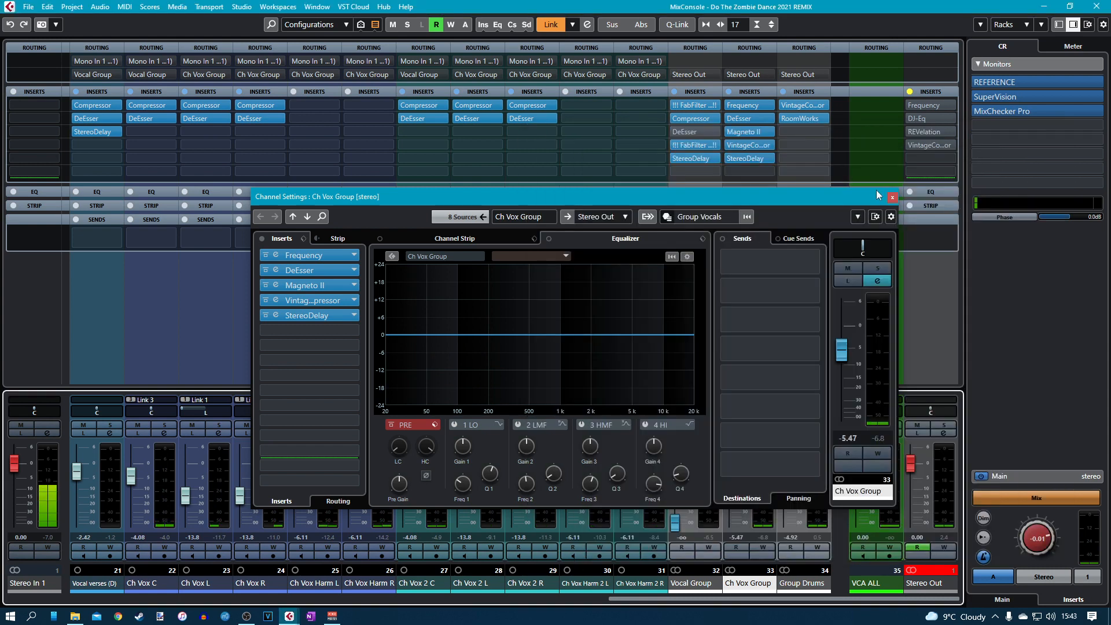
click(892, 197)
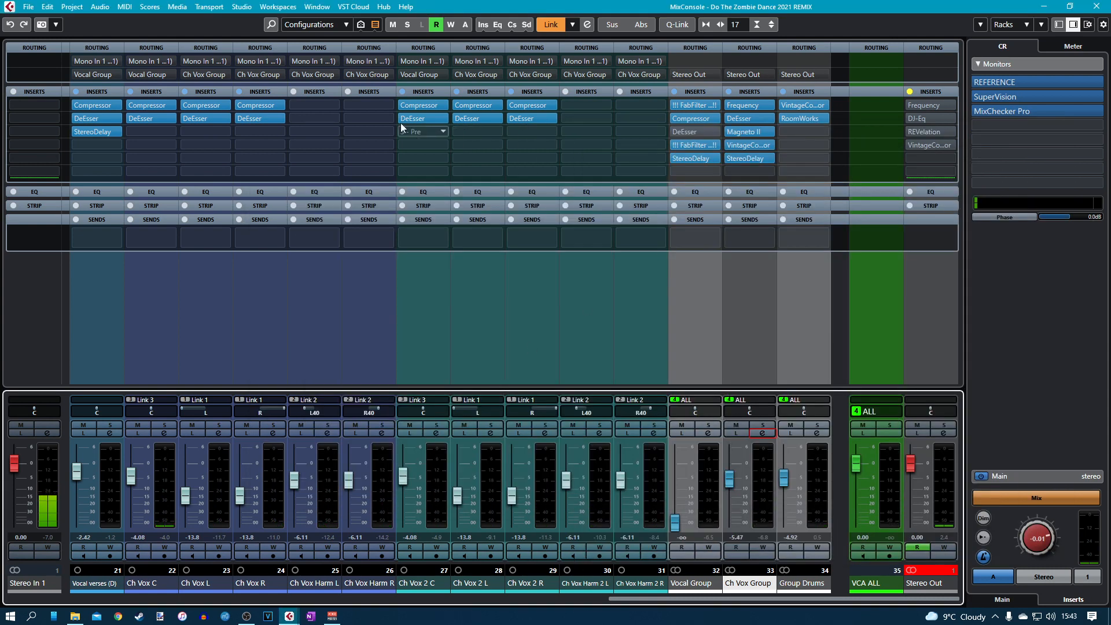
Remove the Compressor and DeEsser inserts from the Ch Vox 2 C, Ch Vox 2 L and Ch Vox 2 R channels.
click(435, 106)
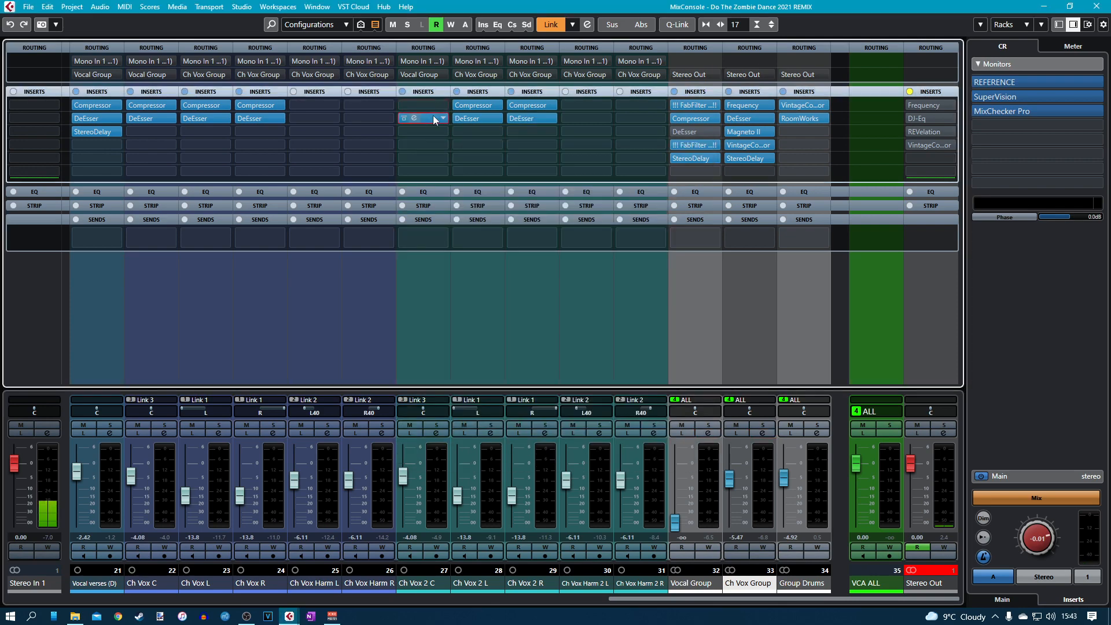
drag(432, 115, 487, 106)
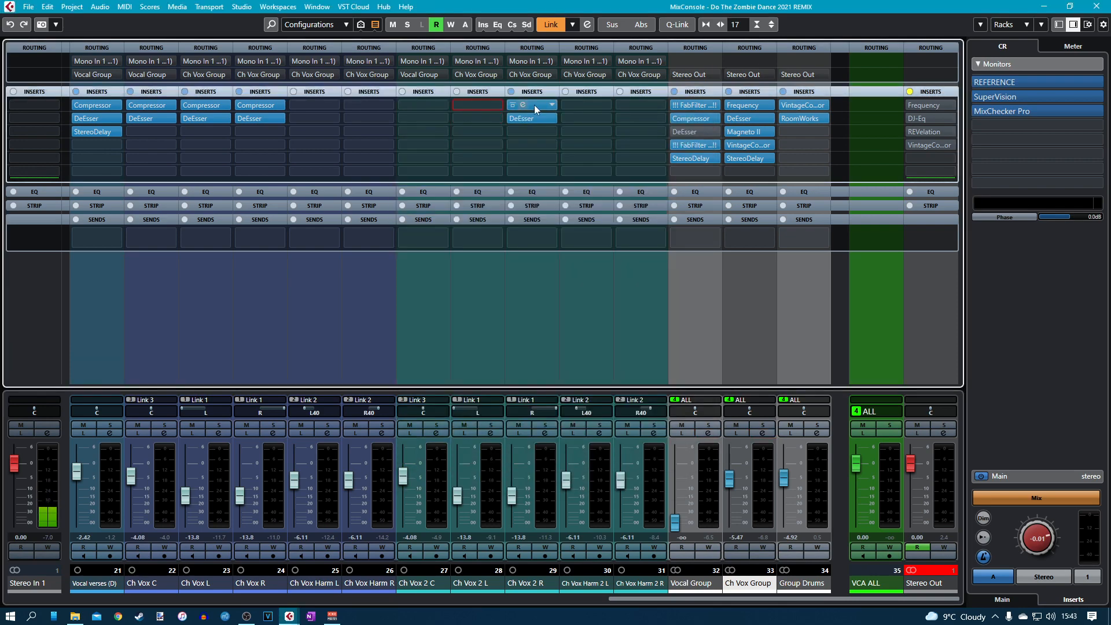
click(534, 105)
click(540, 118)
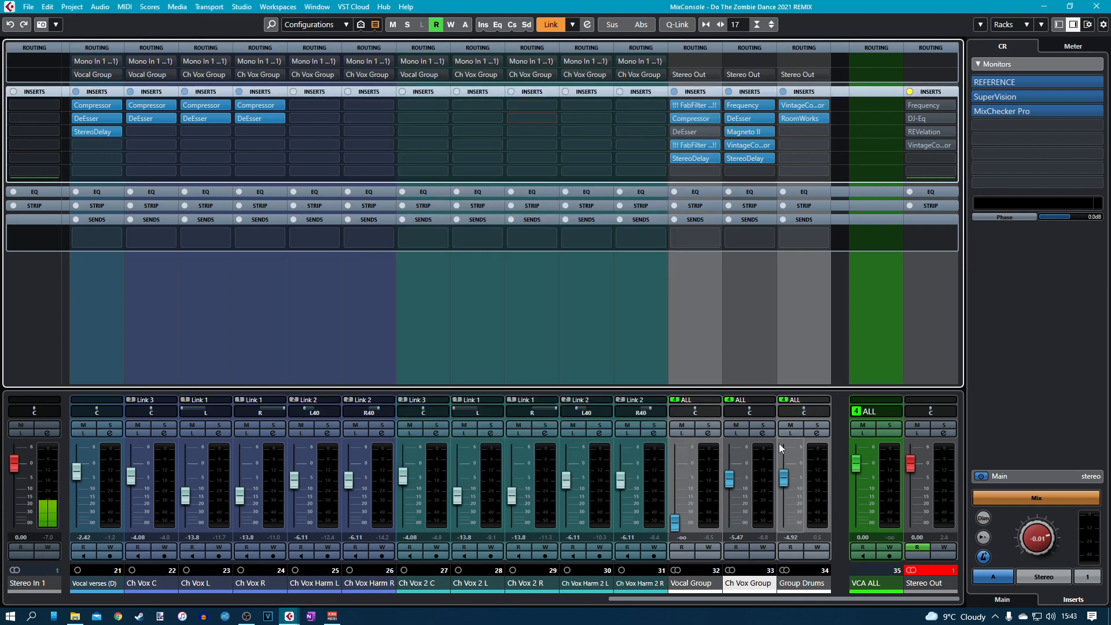
Solo the Ch Vox Group and remove the Compressor and DeEsser inserts from Ch Vox R and Ch Vox L.
click(762, 427)
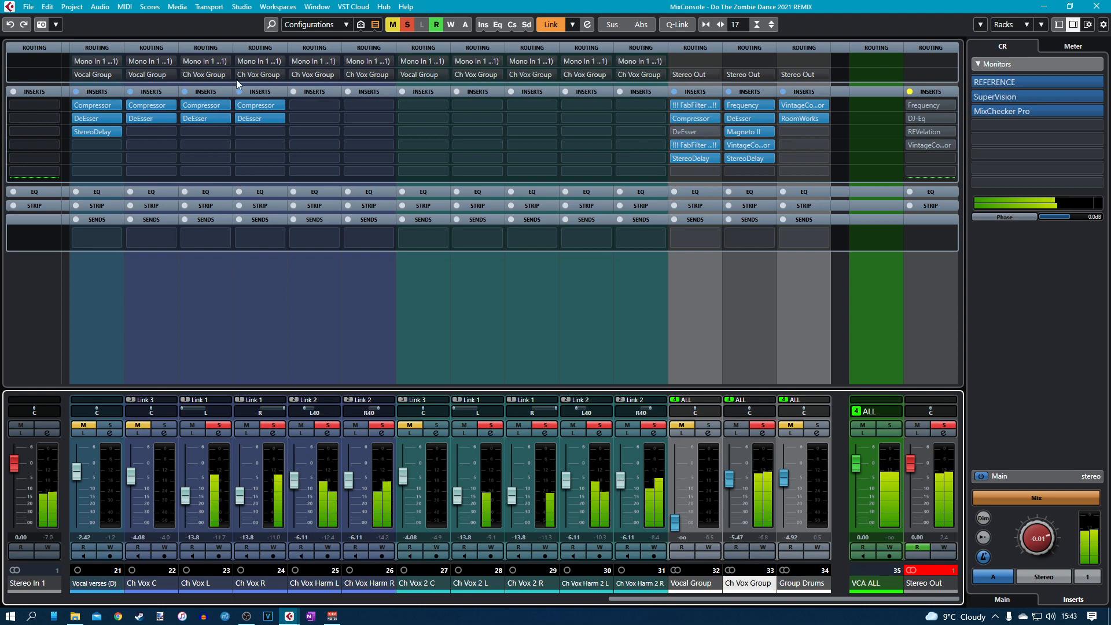
alt+click(266, 104)
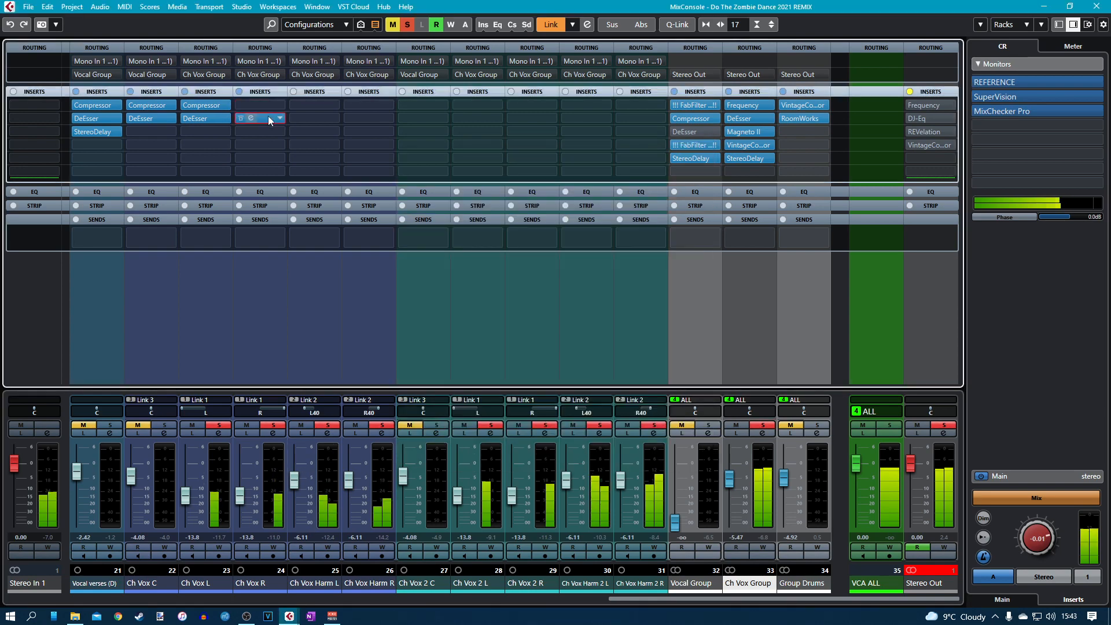
alt+click(268, 116)
alt+click(217, 117)
alt+click(216, 105)
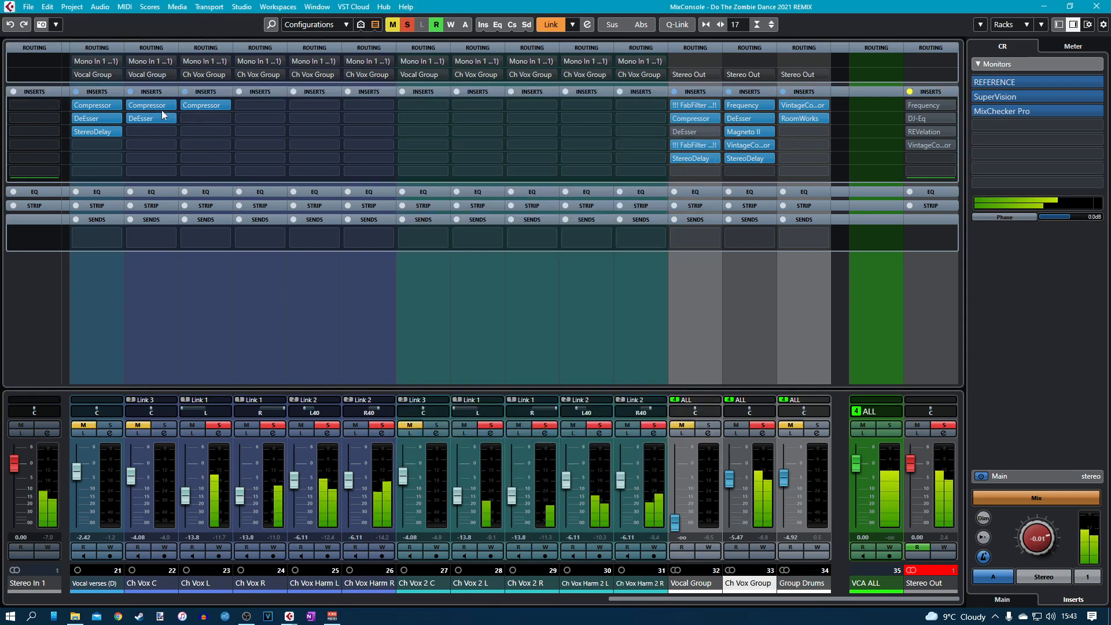
Clear all insert effects from the Ch Vox C and Vocal verses channels.
click(162, 103)
alt+click(161, 105)
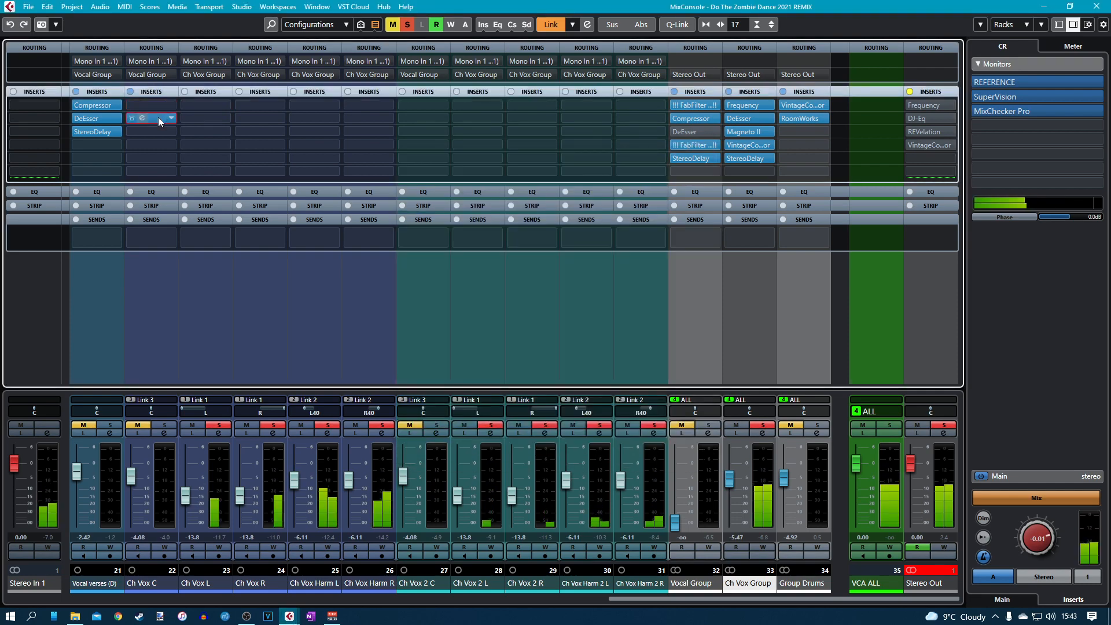
alt+click(112, 108)
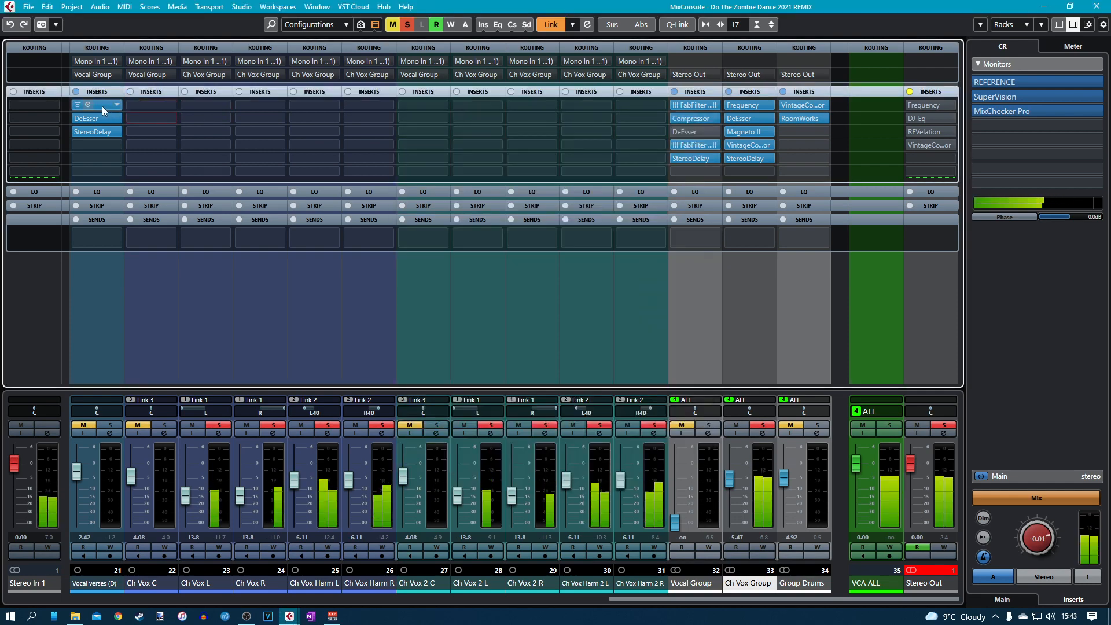
alt+click(103, 118)
alt+click(106, 132)
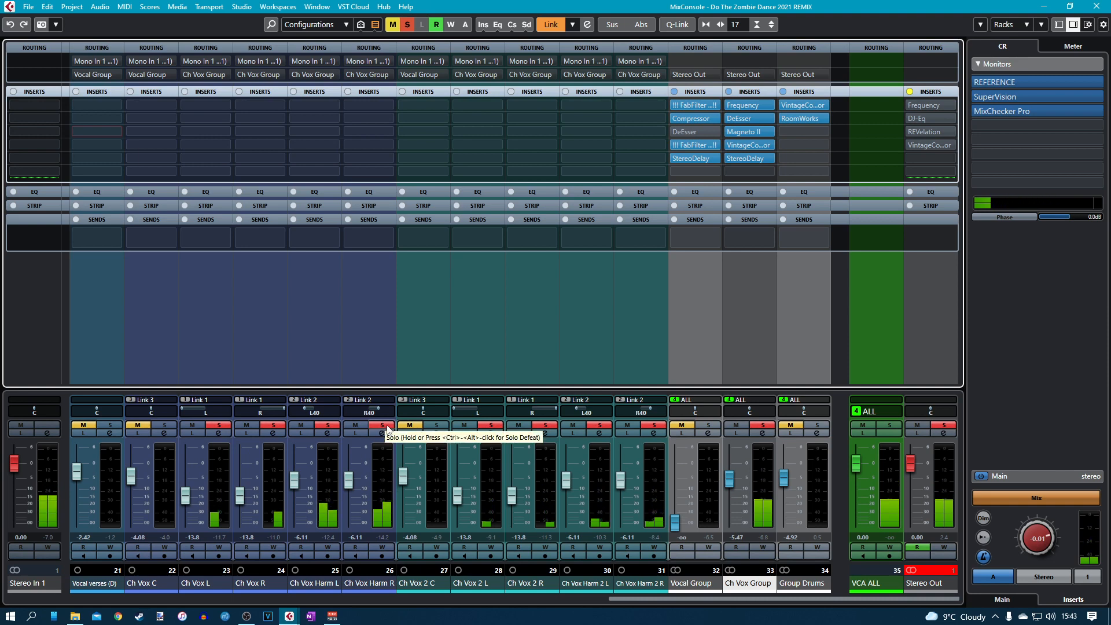
Take the Ch Vox Group out of solo and audition Ch Vox L, adding Ch Vox R to the solo.
click(765, 427)
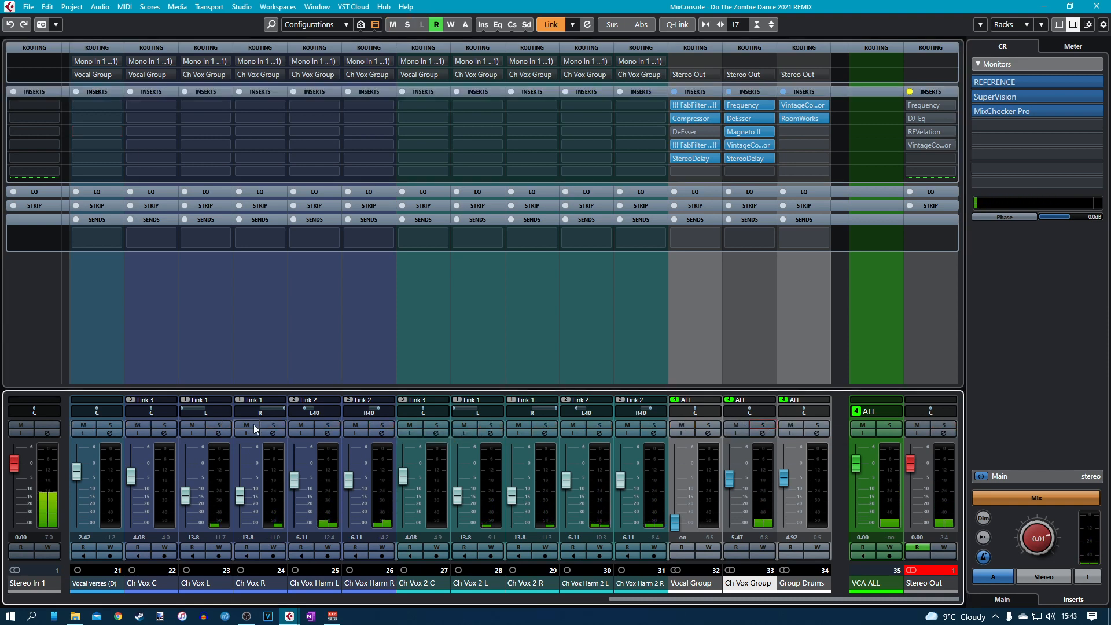
click(215, 428)
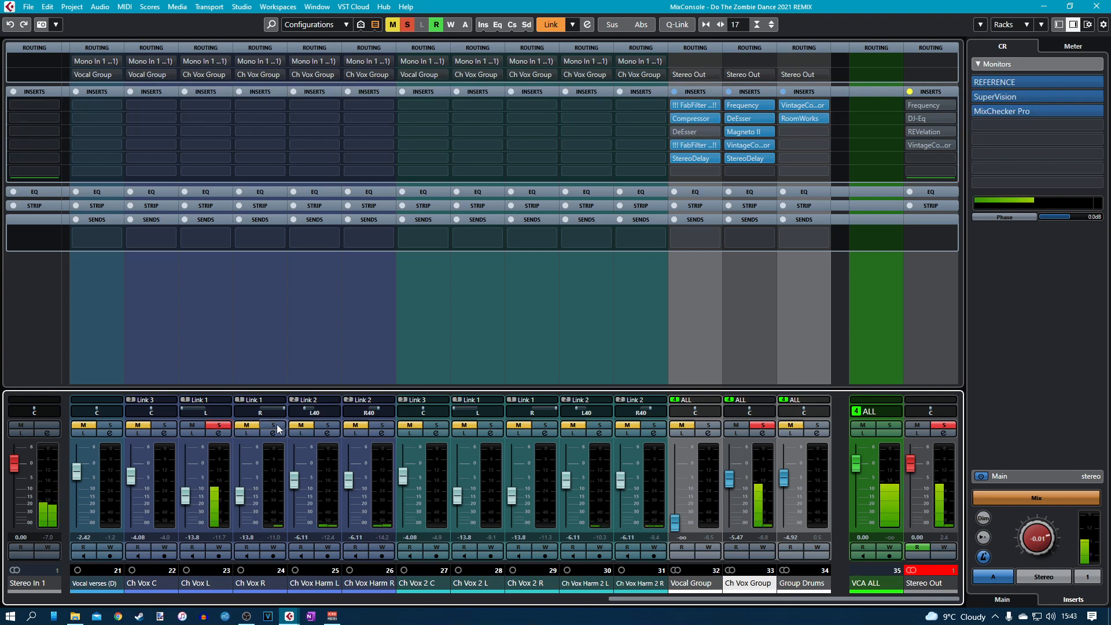
click(276, 425)
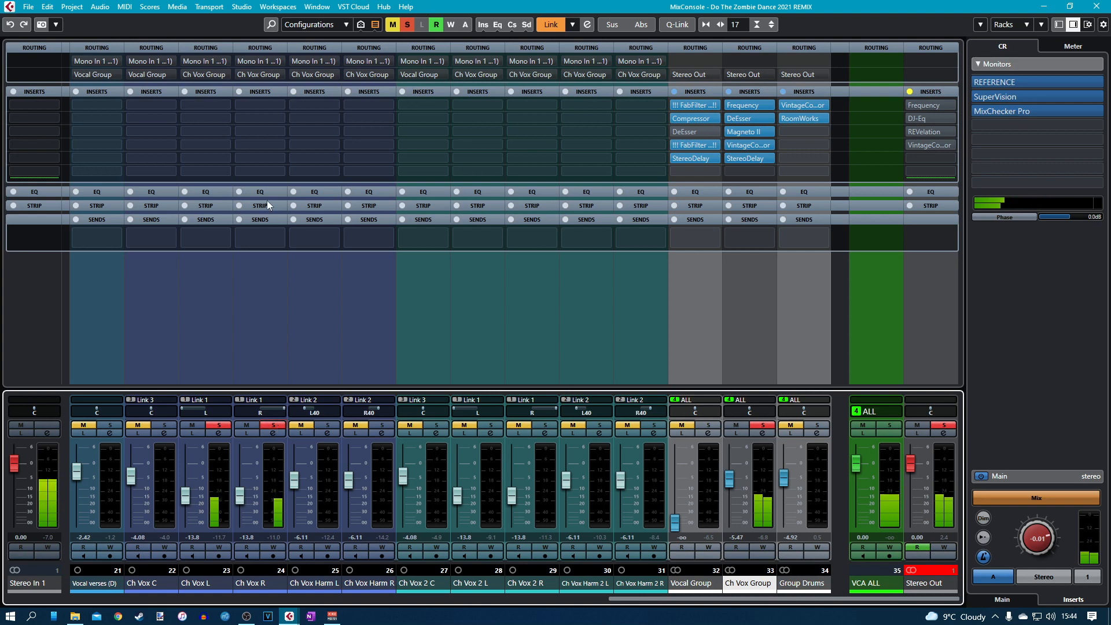
Insert the Frequency EQ on Ch Vox L and set band 1 to a Cut 24 low cut at about 264 Hz.
click(221, 105)
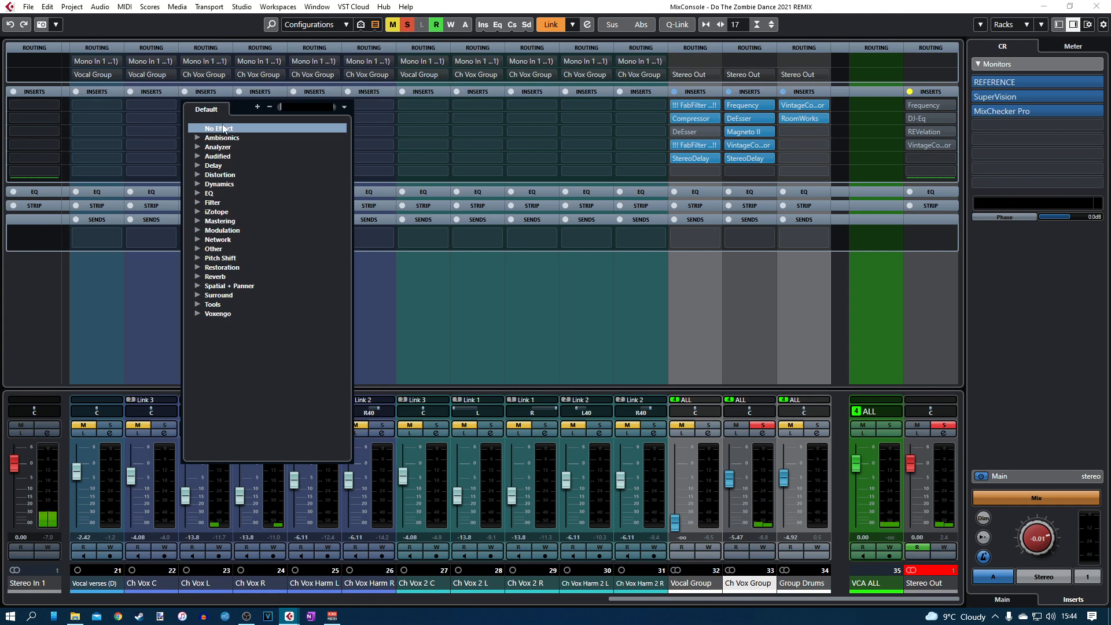
click(198, 193)
click(232, 230)
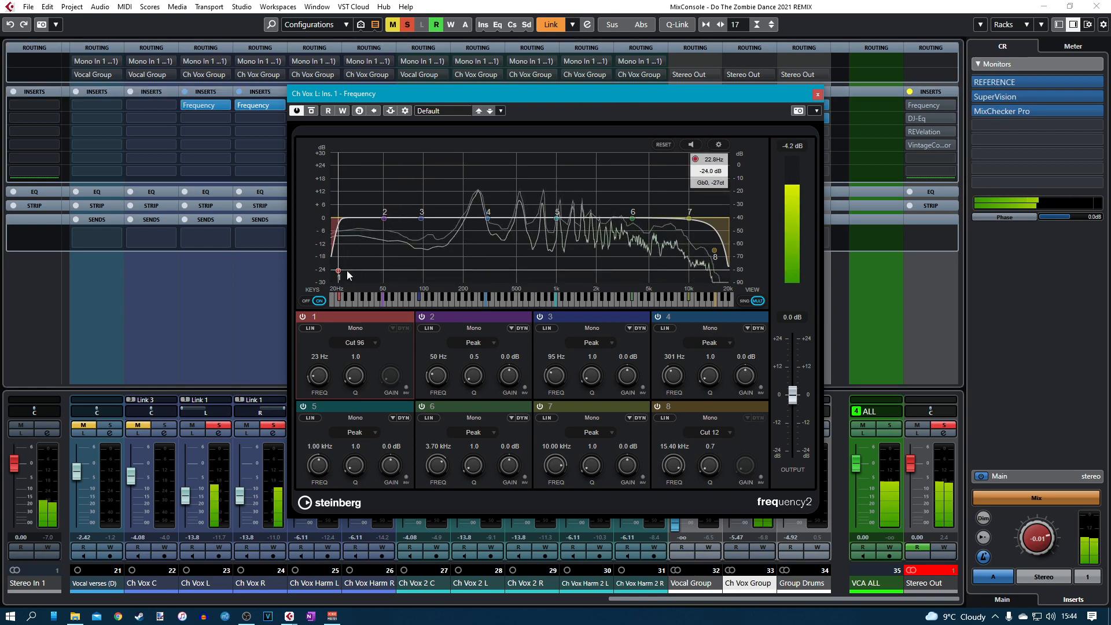
drag(346, 271, 484, 273)
click(355, 343)
click(374, 382)
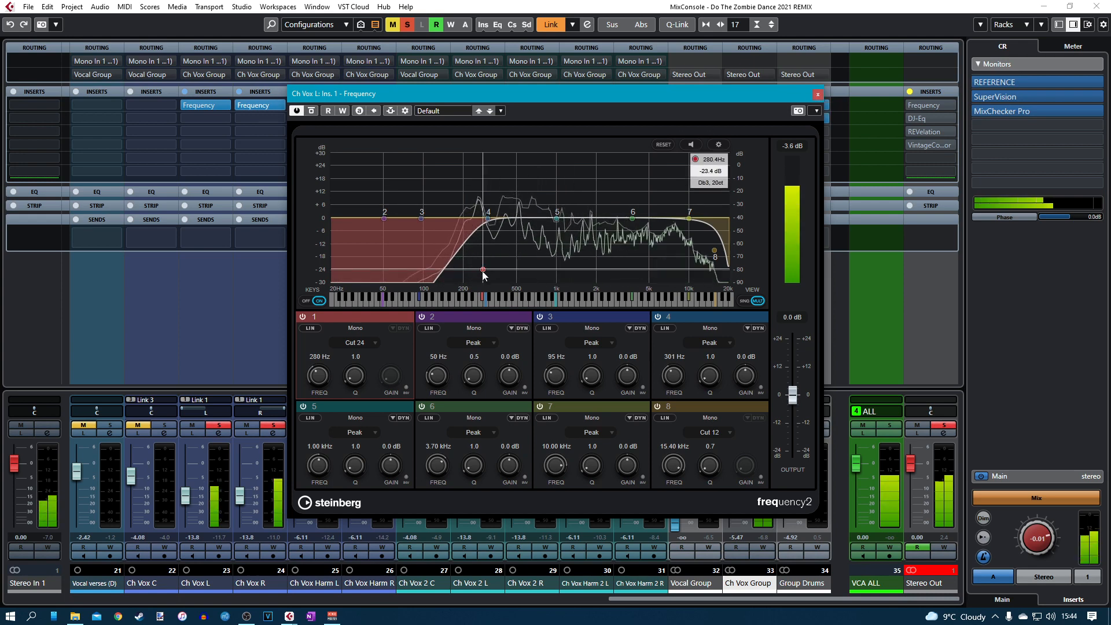
drag(482, 272, 479, 272)
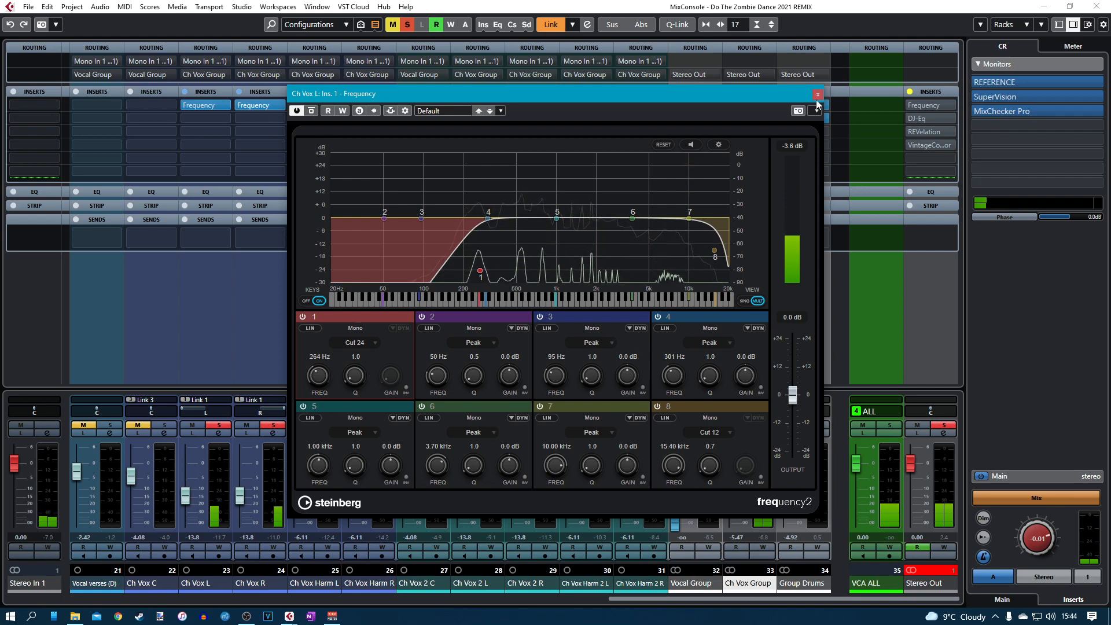
click(363, 80)
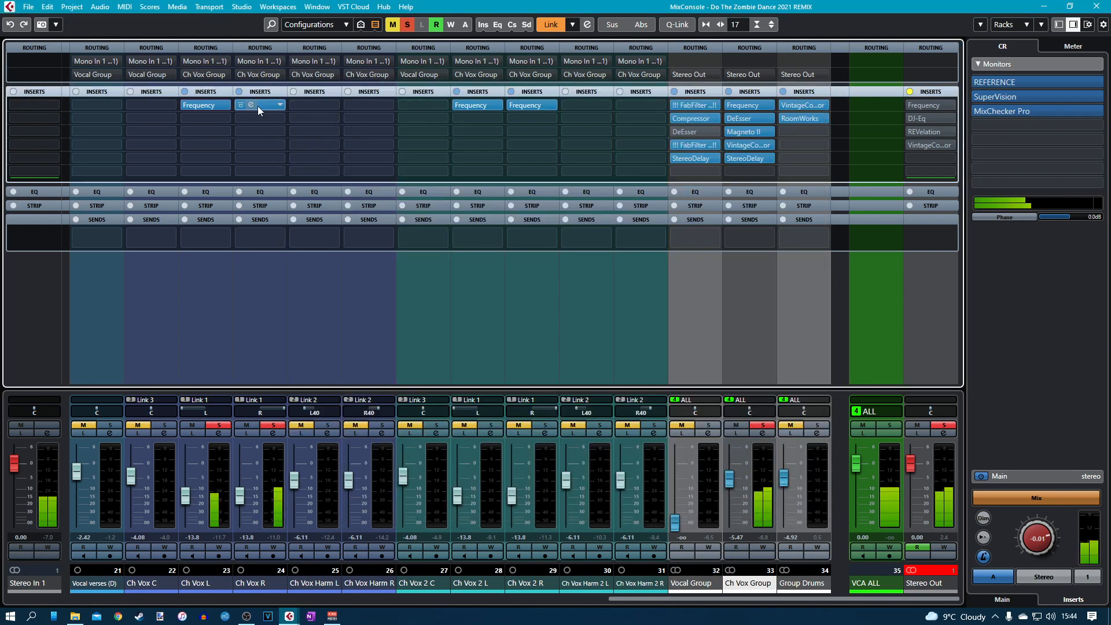
Check the Frequency EQ settings on Ch Vox L and Ch Vox R.
mouse_move(244, 144)
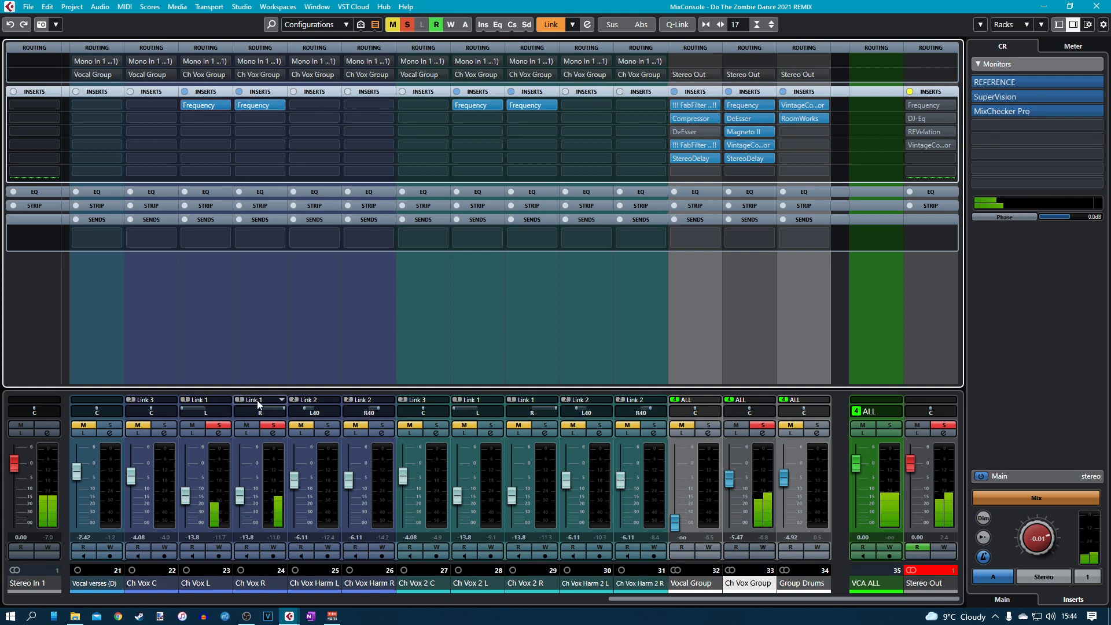
click(199, 103)
click(816, 94)
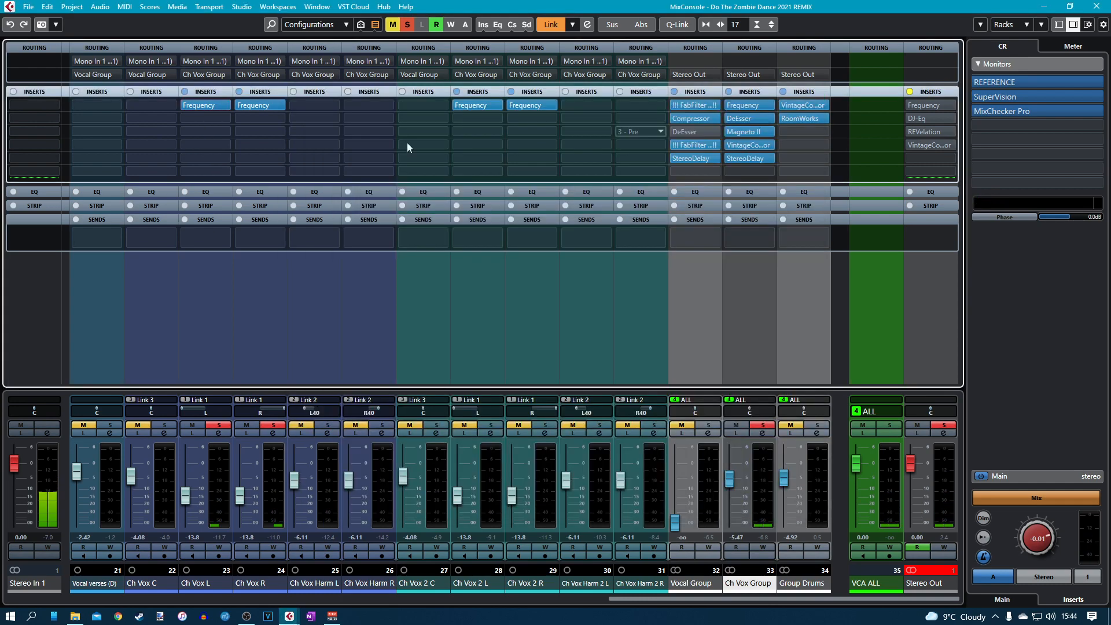
click(250, 106)
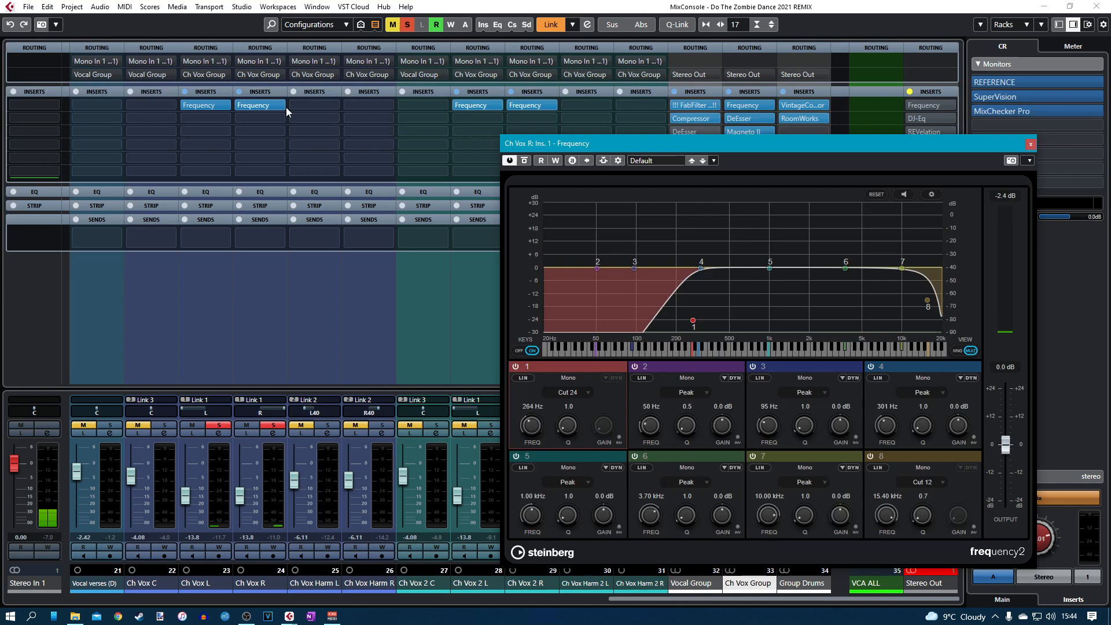
click(1030, 144)
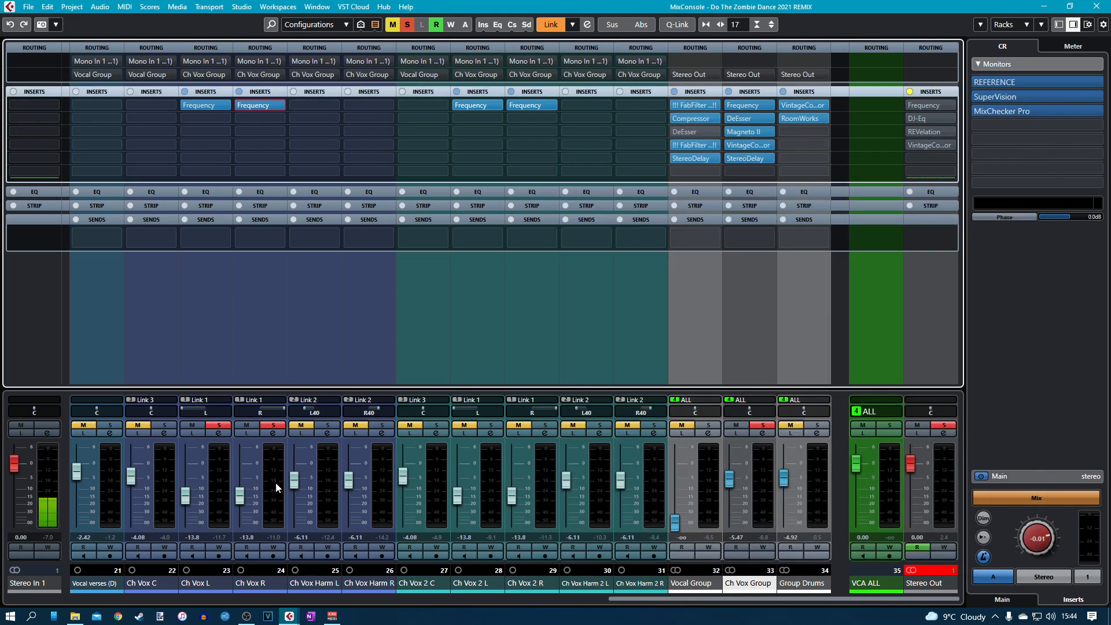
Copy the channel settings of Ch Vox L and close its channel settings window.
click(218, 432)
click(859, 219)
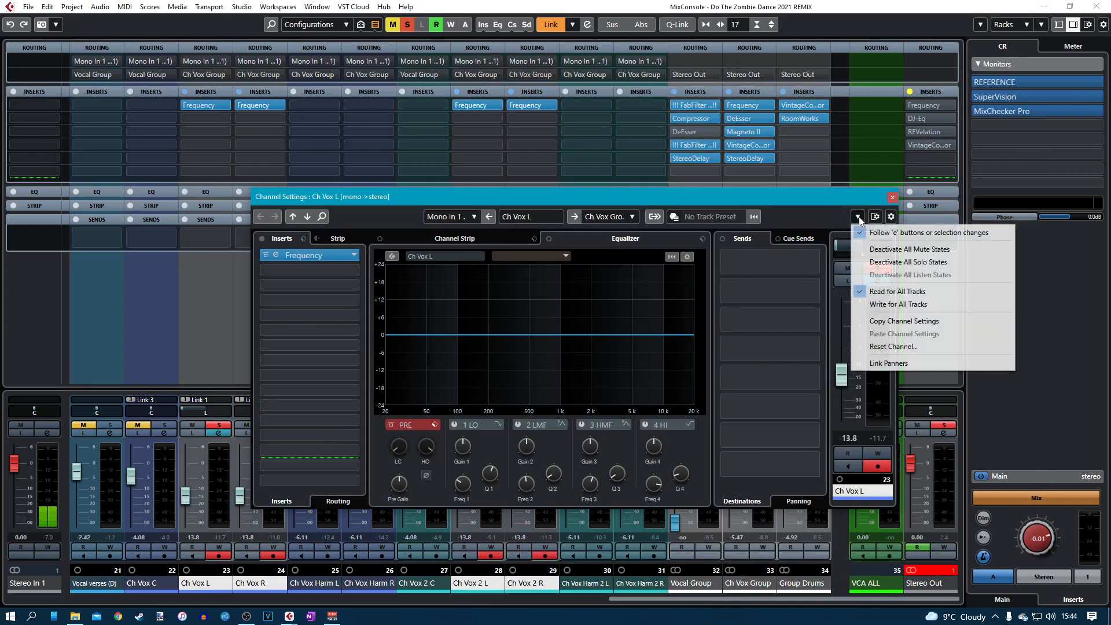
click(909, 322)
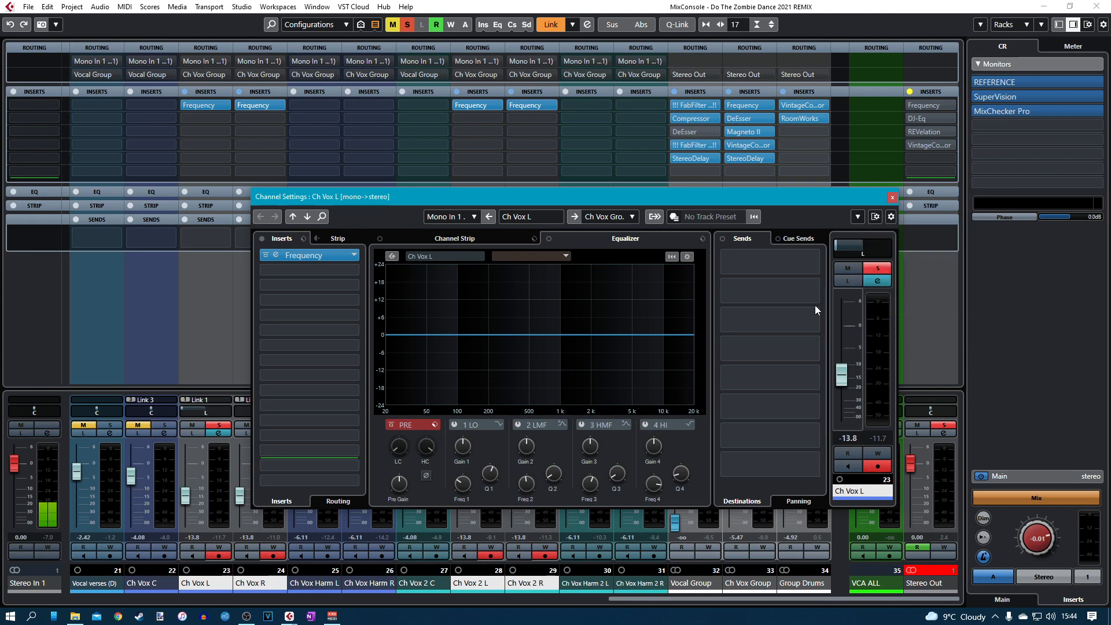
click(892, 198)
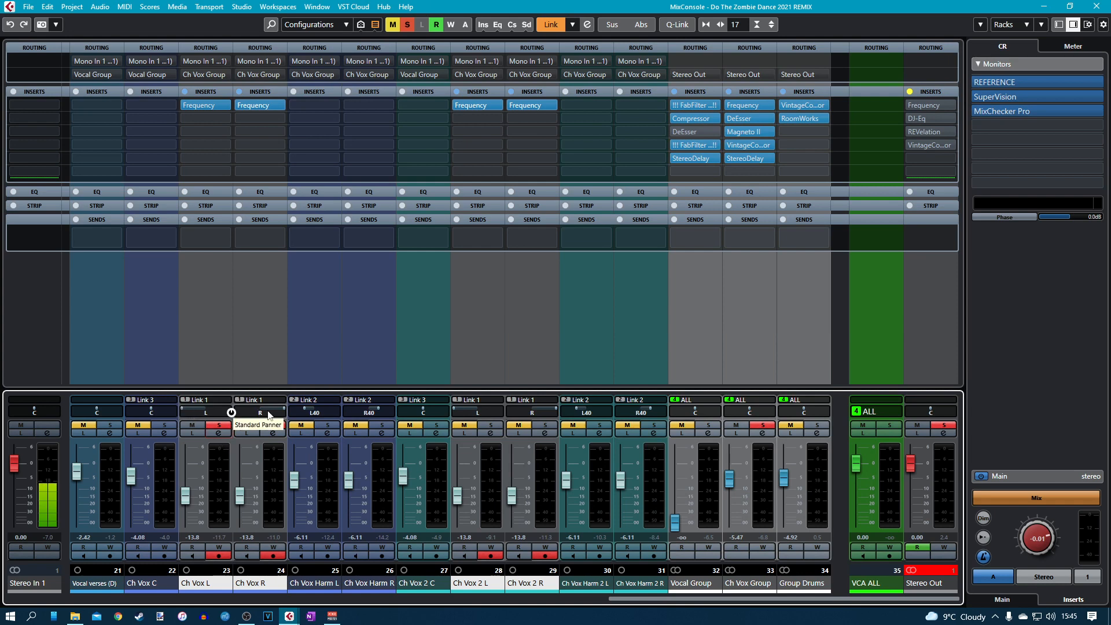
End the Ch Vox L and R solo, audition Ch Vox Harm L and Harm R in solo, and solo Ch Vox 2 C.
click(225, 425)
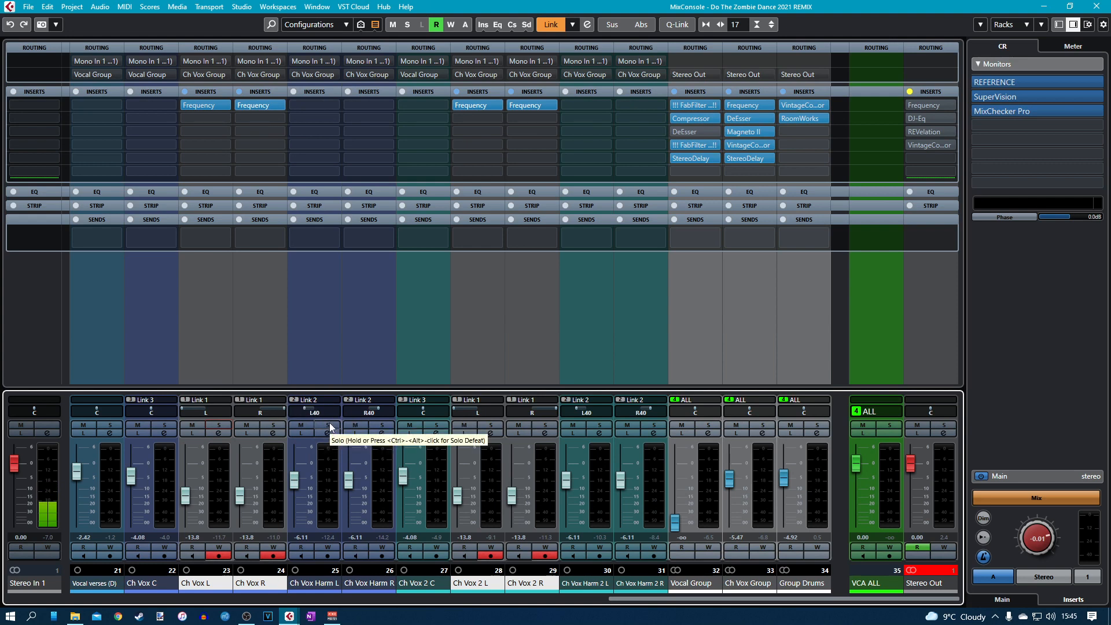
click(328, 424)
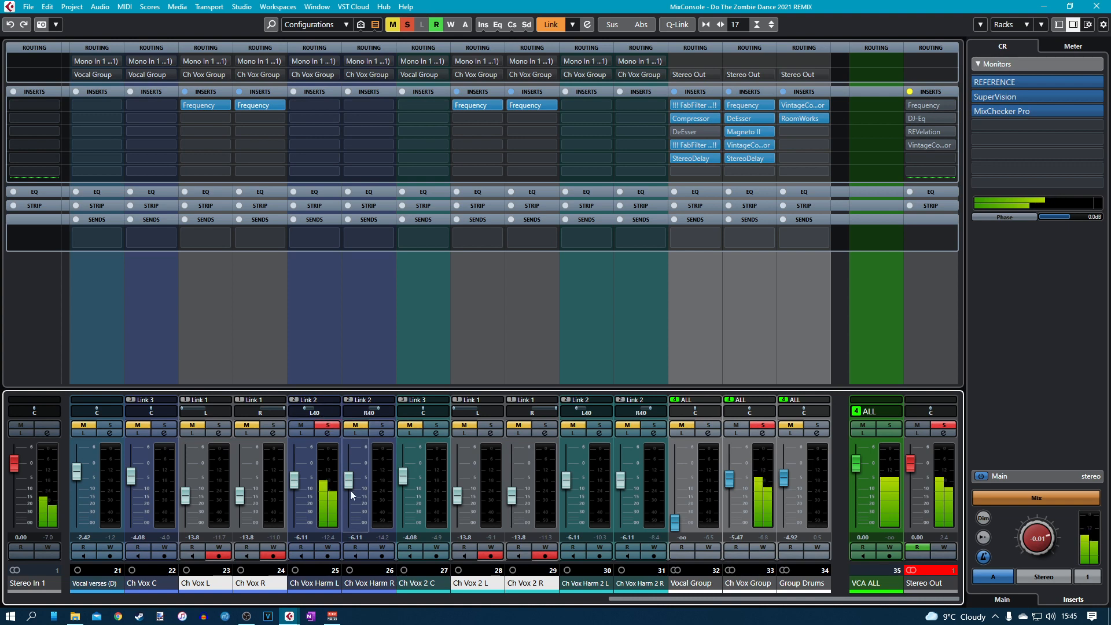
click(328, 426)
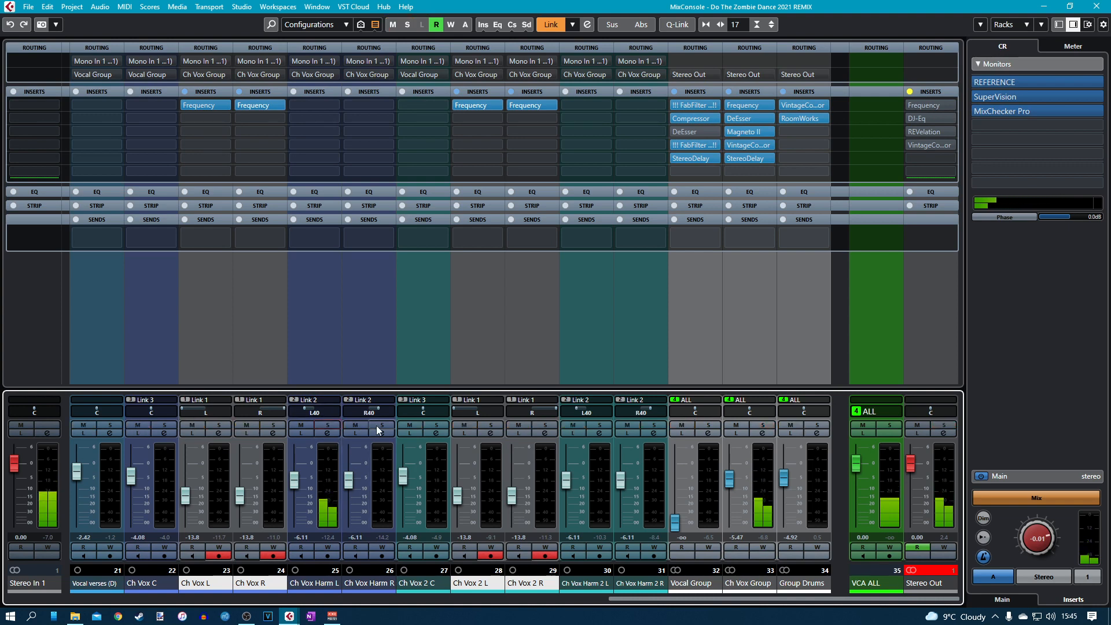
click(379, 424)
click(328, 425)
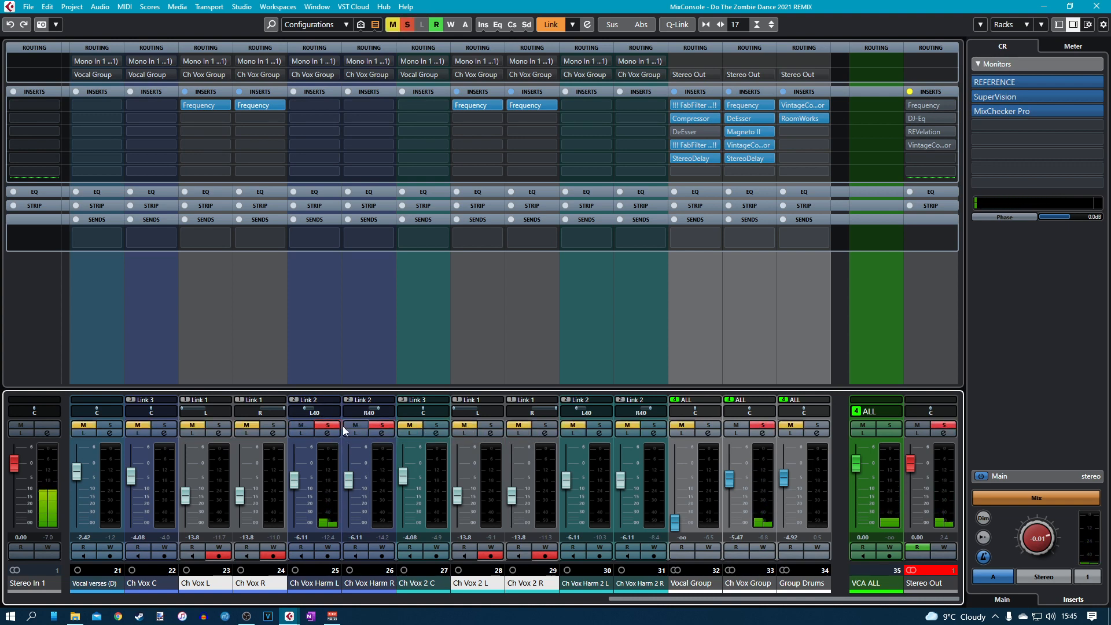
click(327, 424)
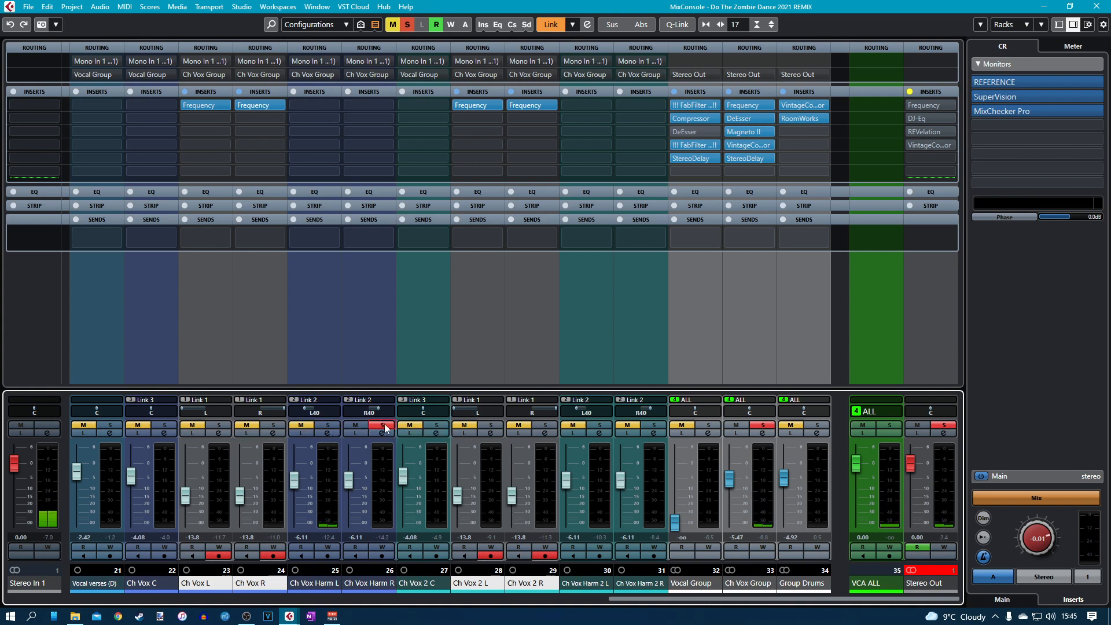
click(383, 426)
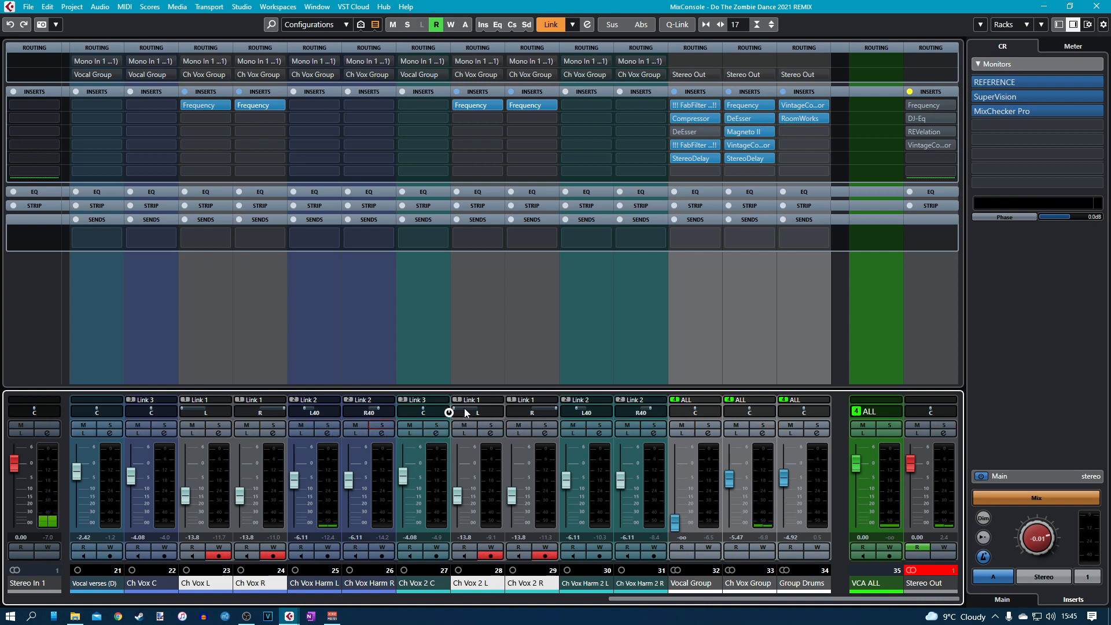
click(437, 427)
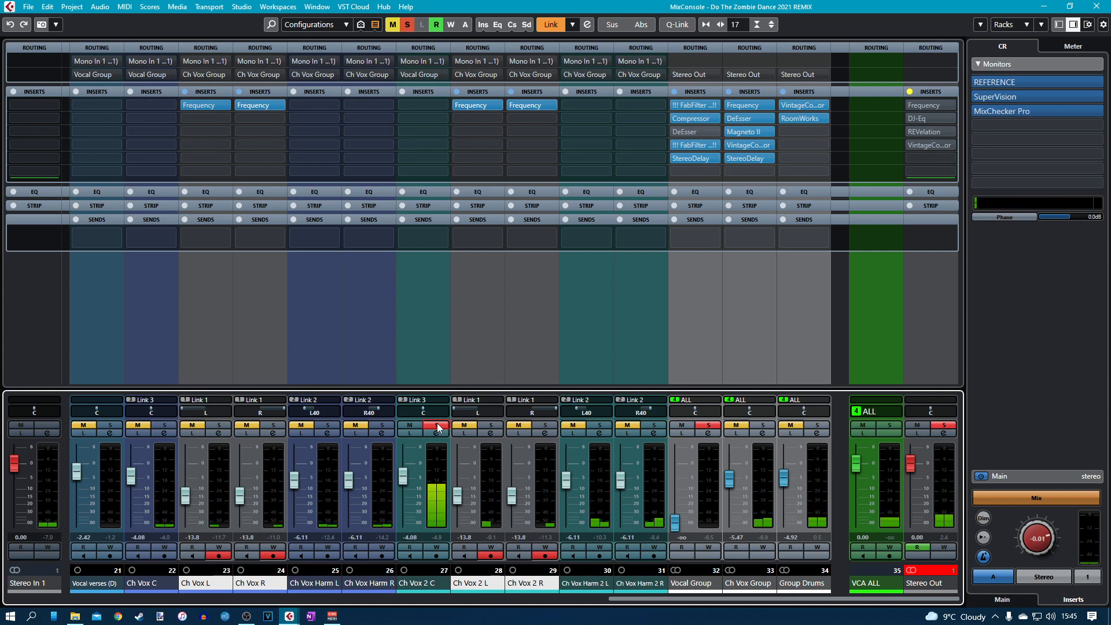
End the Ch Vox 2 C solo and compare the mix with Ch Vox Harm L and Harm R muted and unmuted.
click(437, 427)
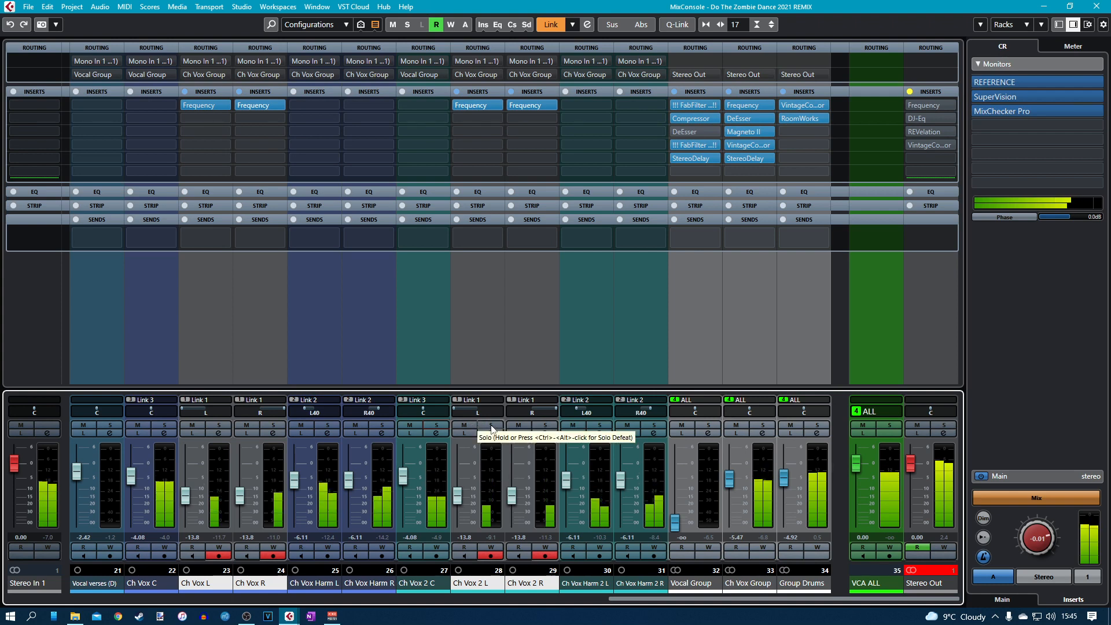
click(301, 425)
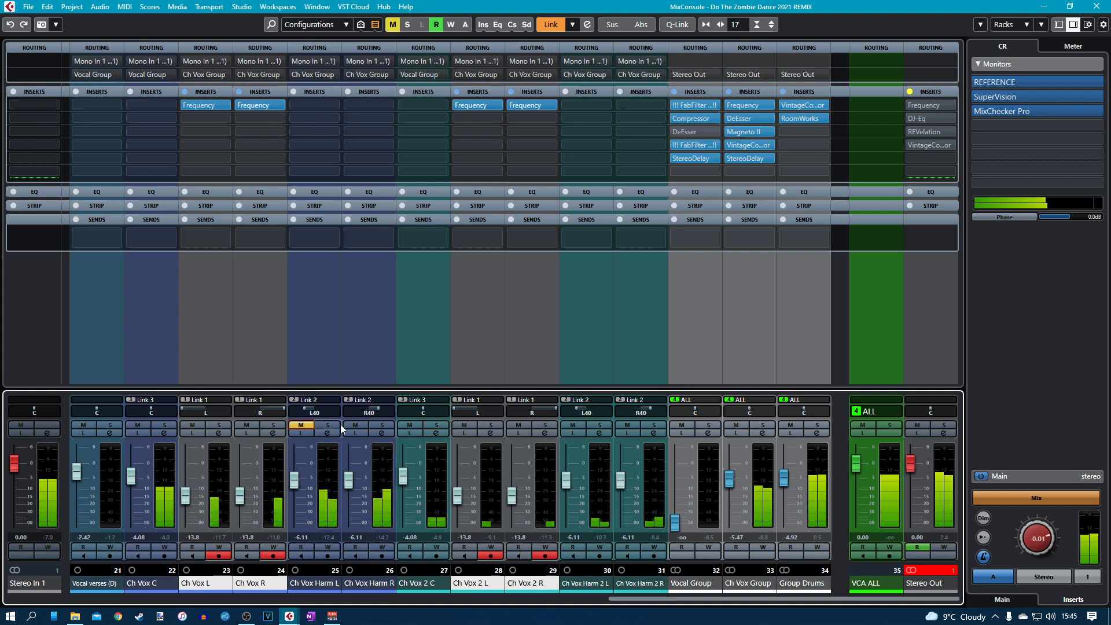
click(355, 425)
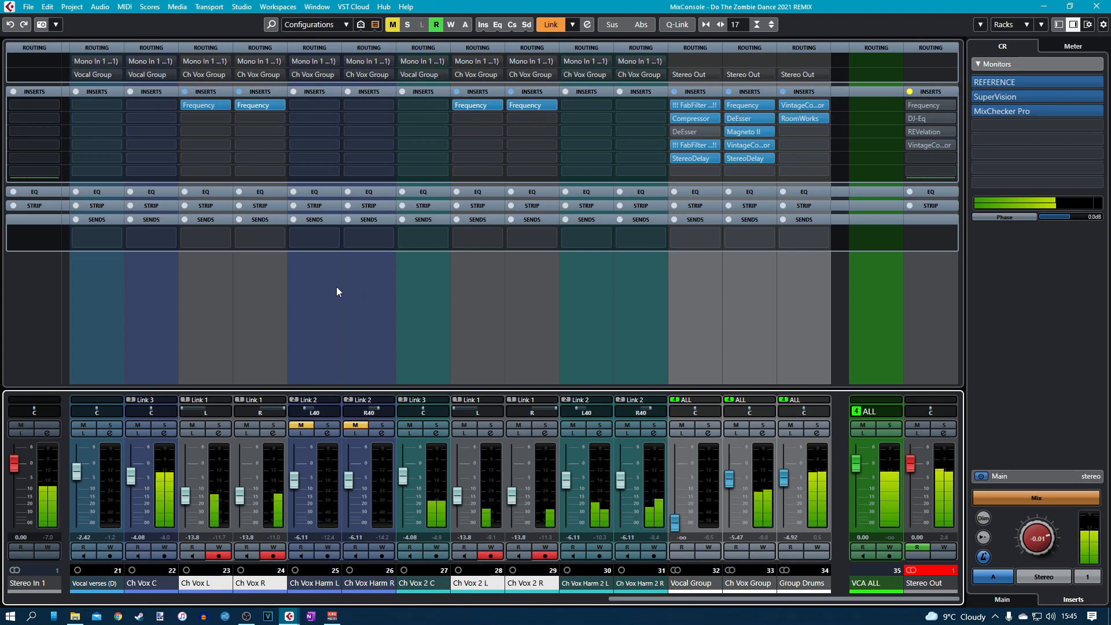
click(300, 425)
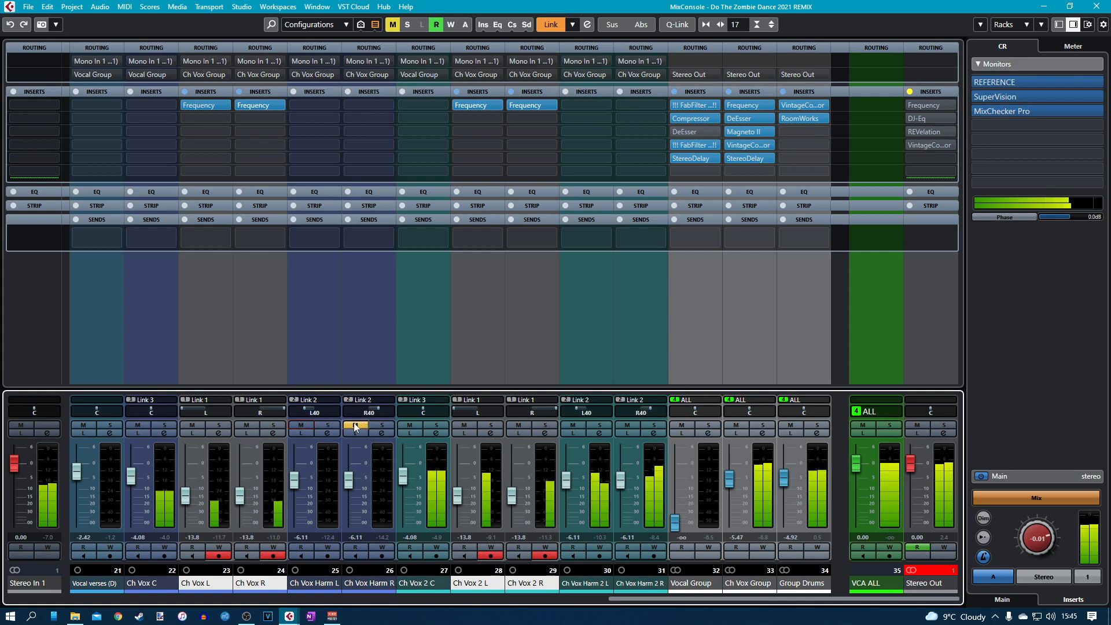
click(355, 426)
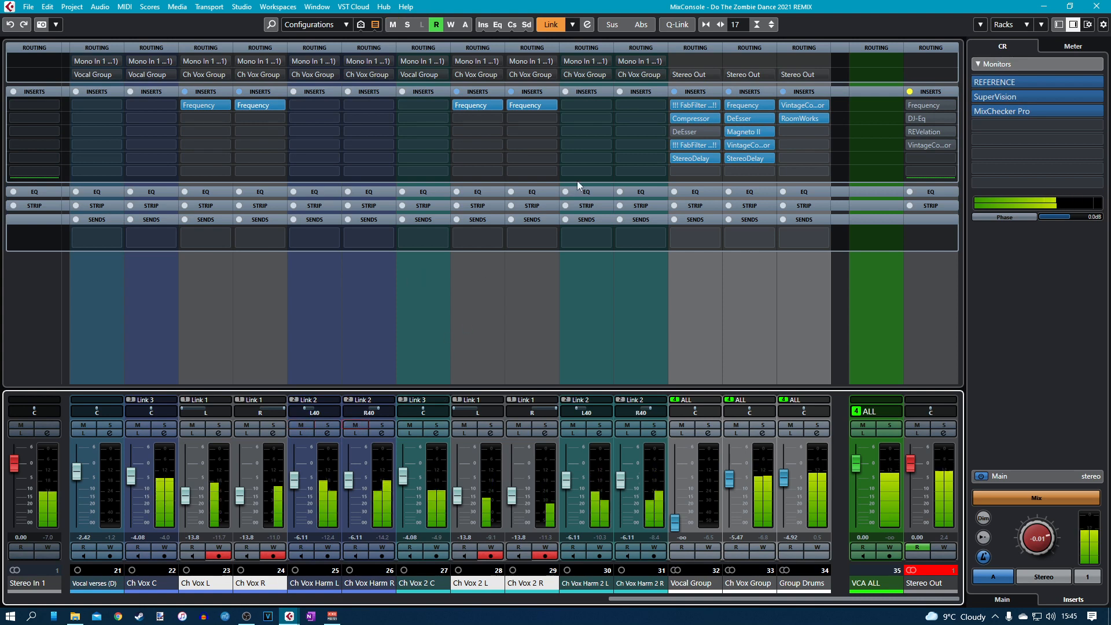
Lower the Frequency EQ output level to -2.0 dB on Ch Vox 2 L and Ch Vox R, closing both plug-in windows.
mouse_move(491, 102)
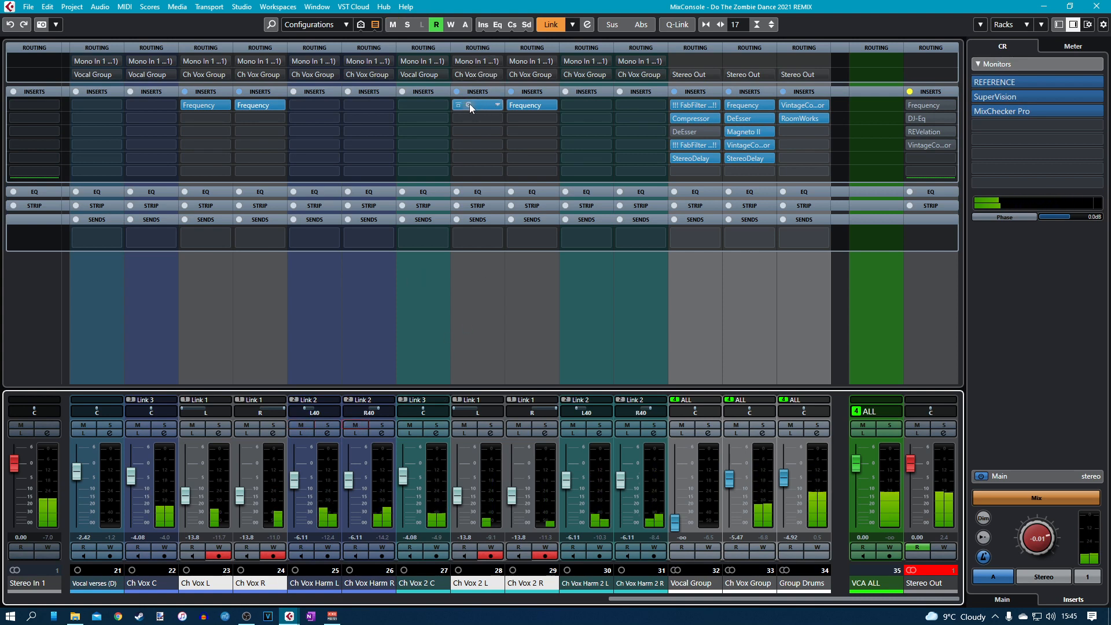
click(468, 103)
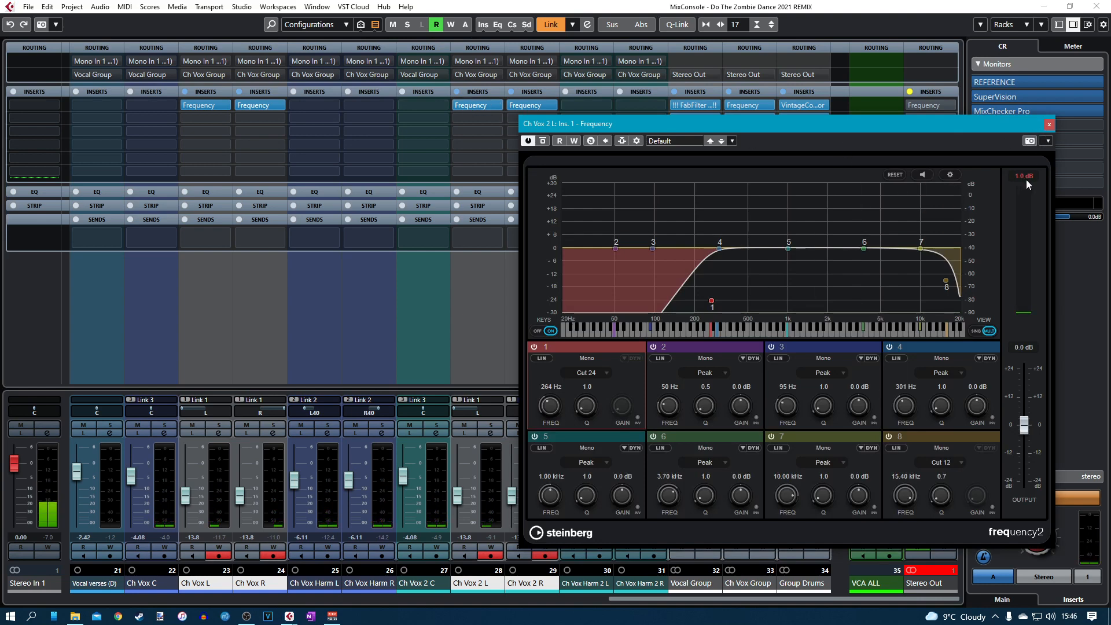
drag(1023, 435, 1023, 435)
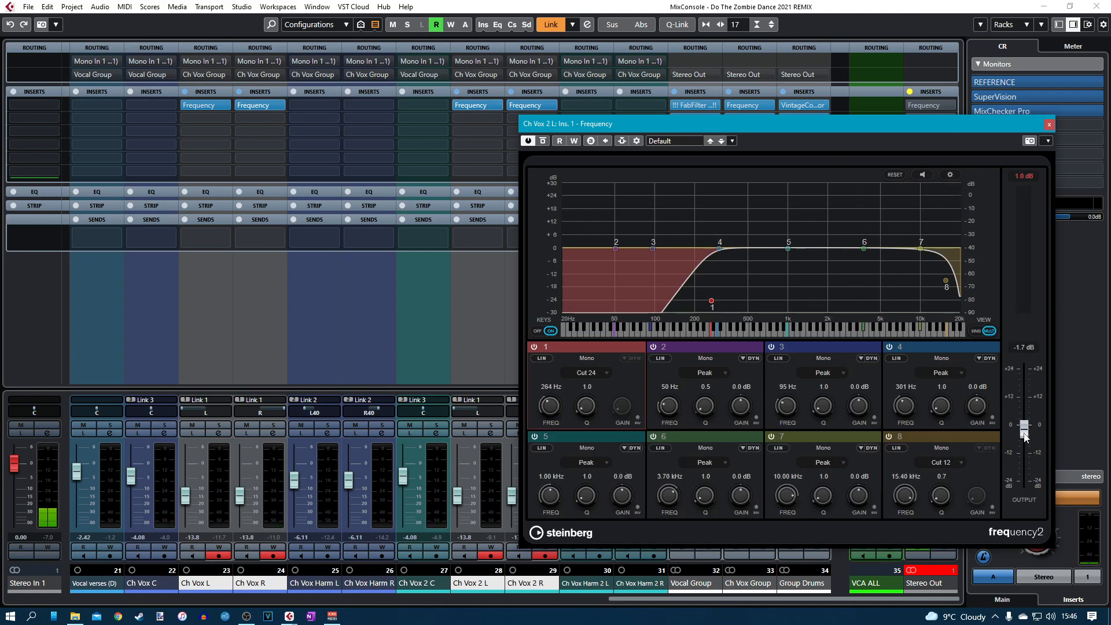
click(1049, 124)
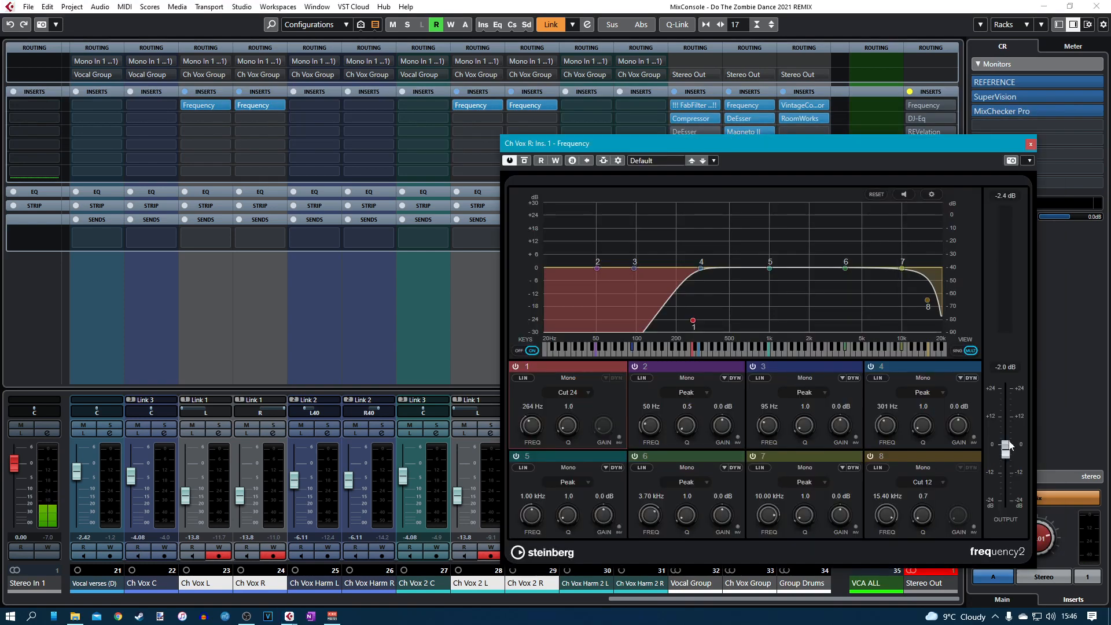
click(1030, 144)
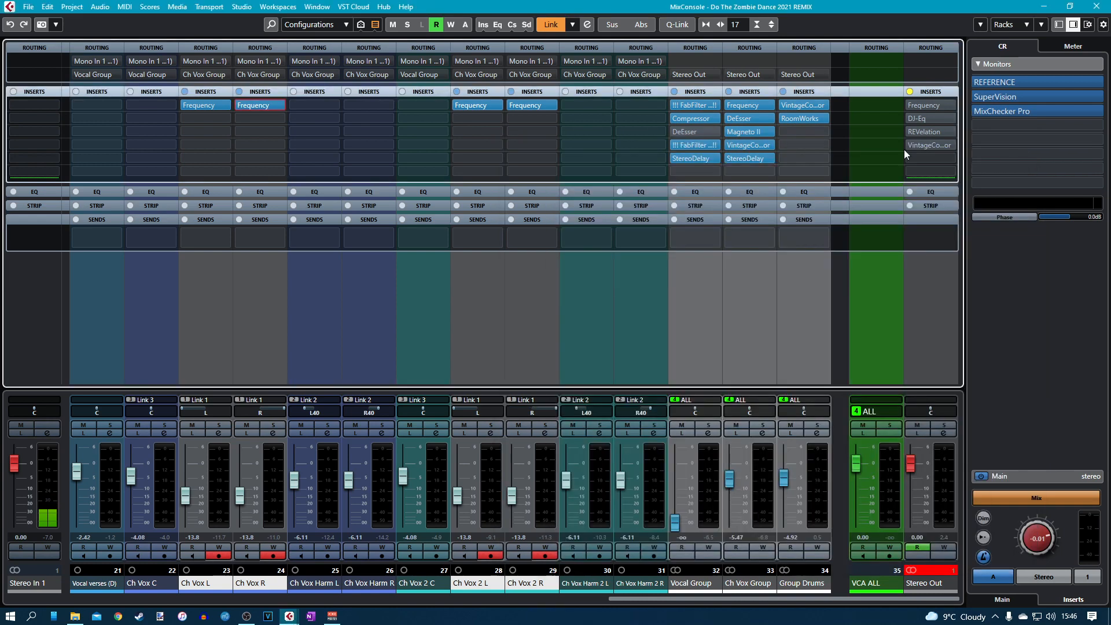
Paste the copied channel settings onto Ch Vox Harm L.
click(599, 105)
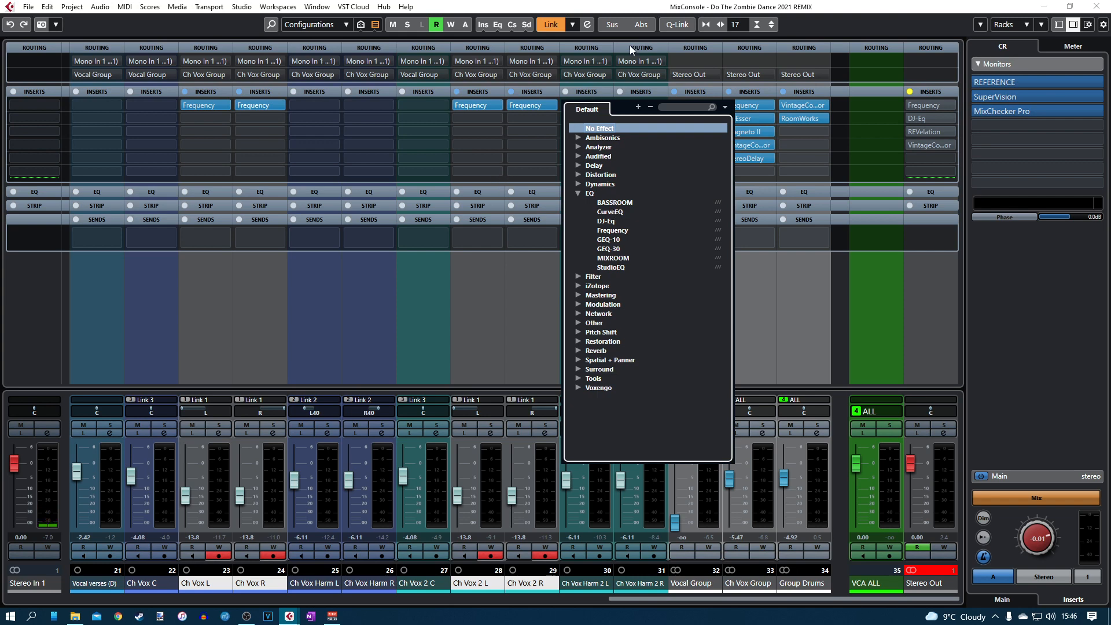
click(829, 21)
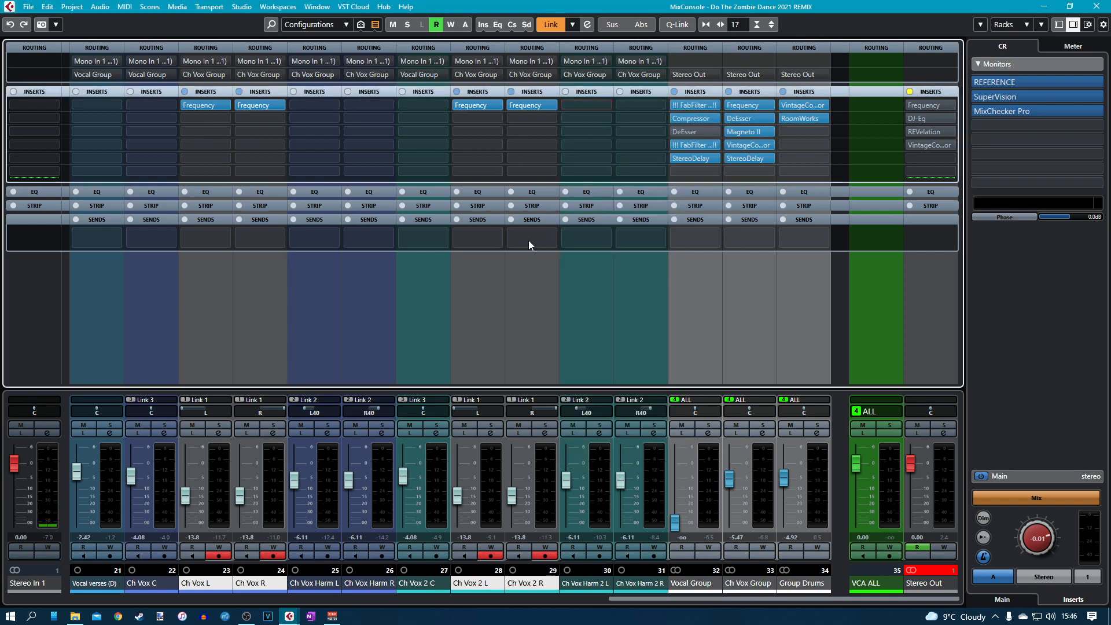
click(600, 434)
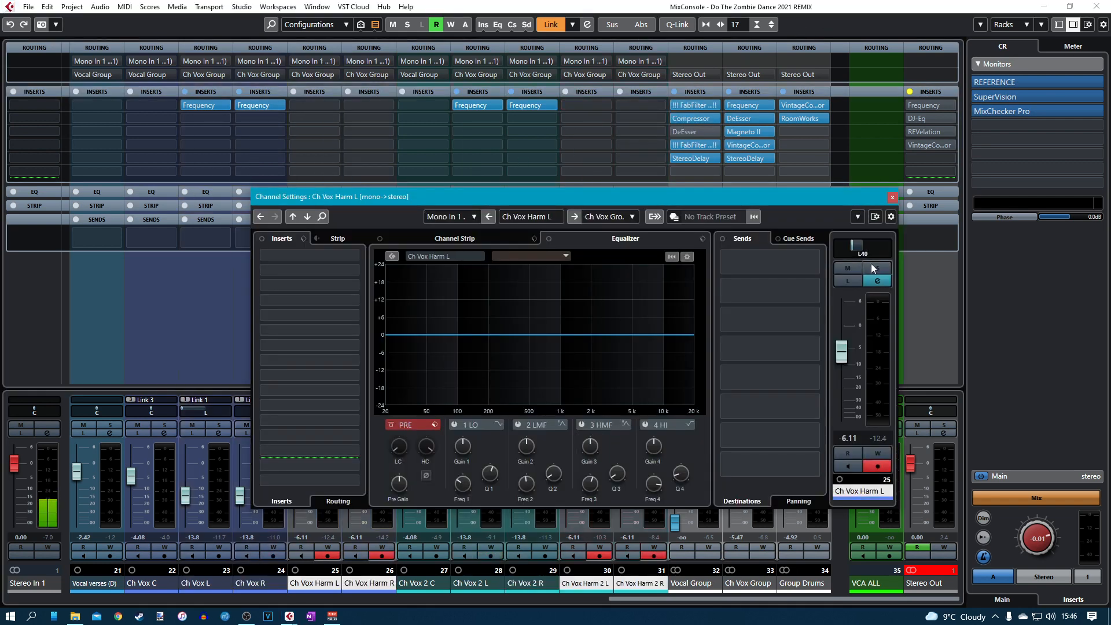
click(858, 217)
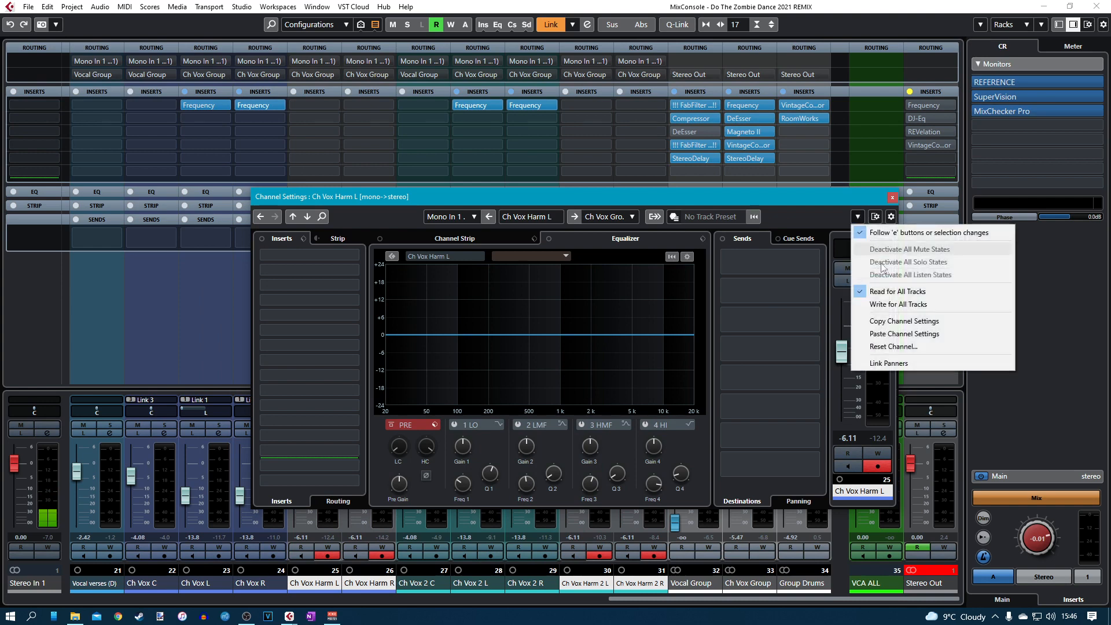
click(901, 334)
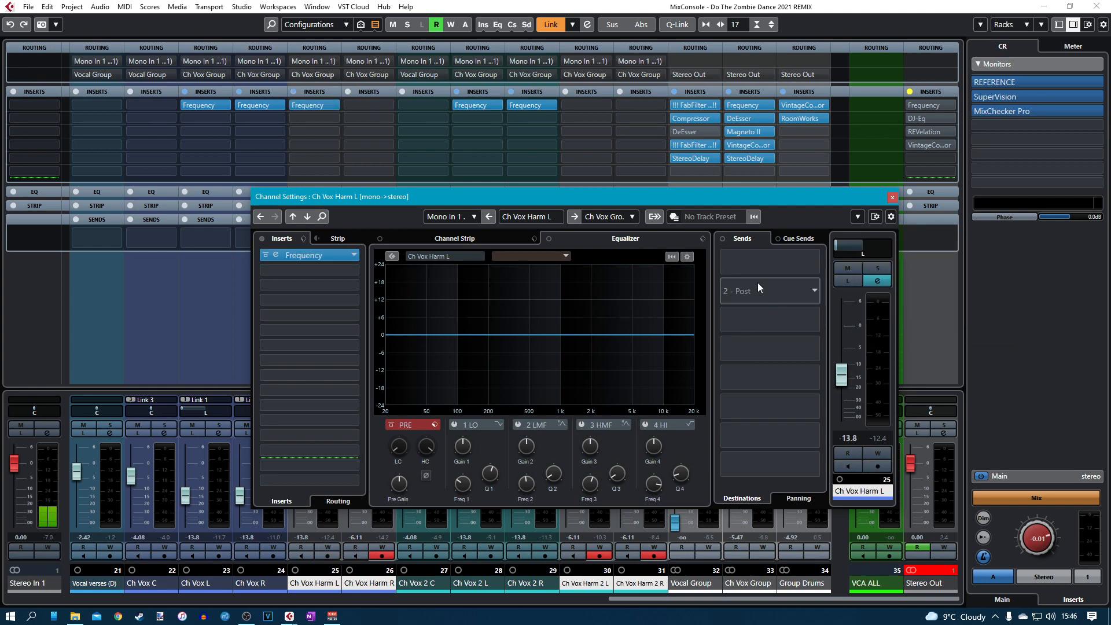
Set the Ch Vox Harm L pan to L40 and close its channel settings window.
drag(839, 247, 846, 248)
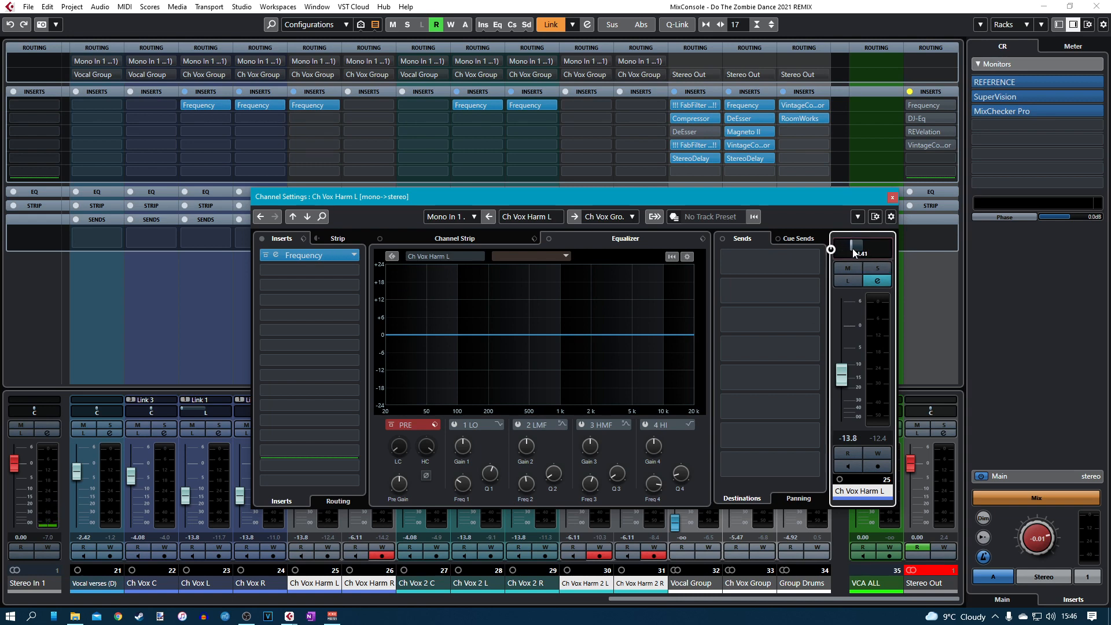
drag(853, 252, 854, 252)
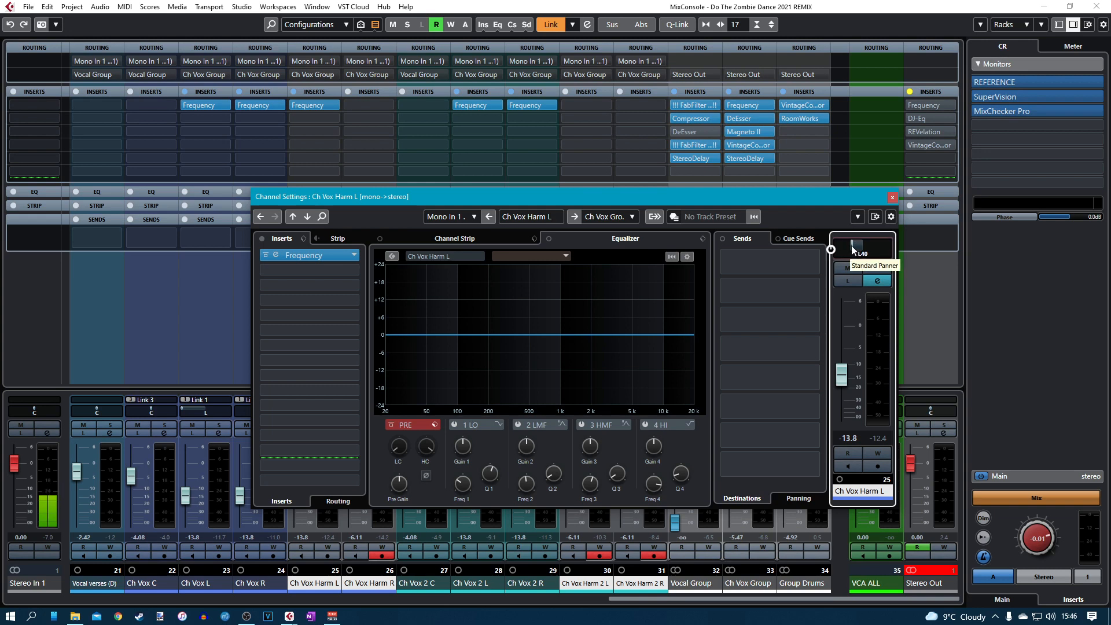
drag(852, 247, 843, 249)
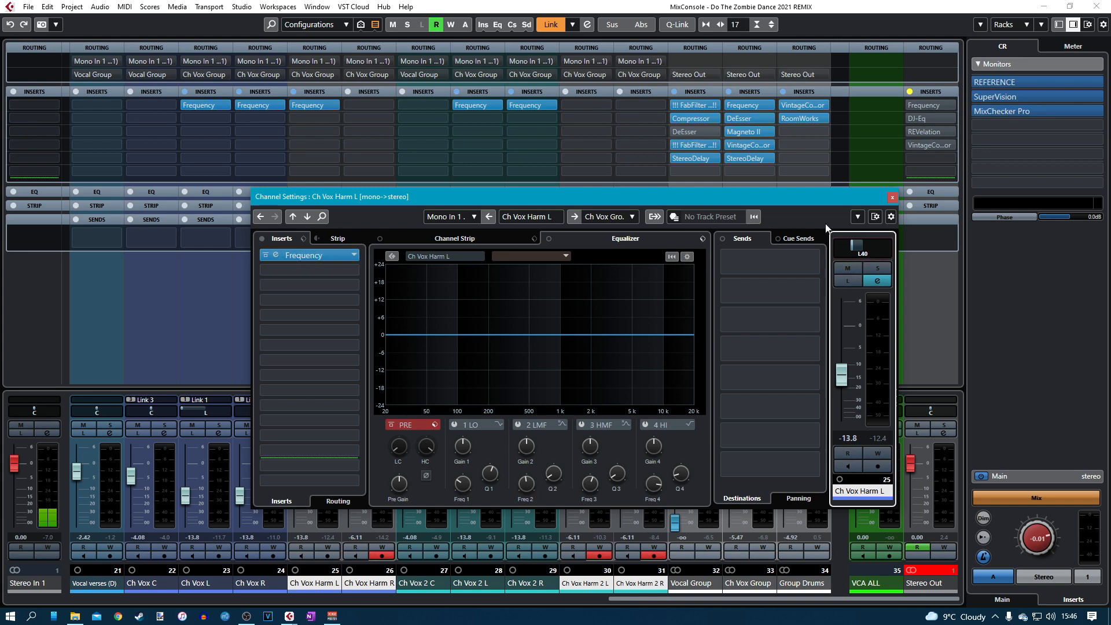
click(891, 198)
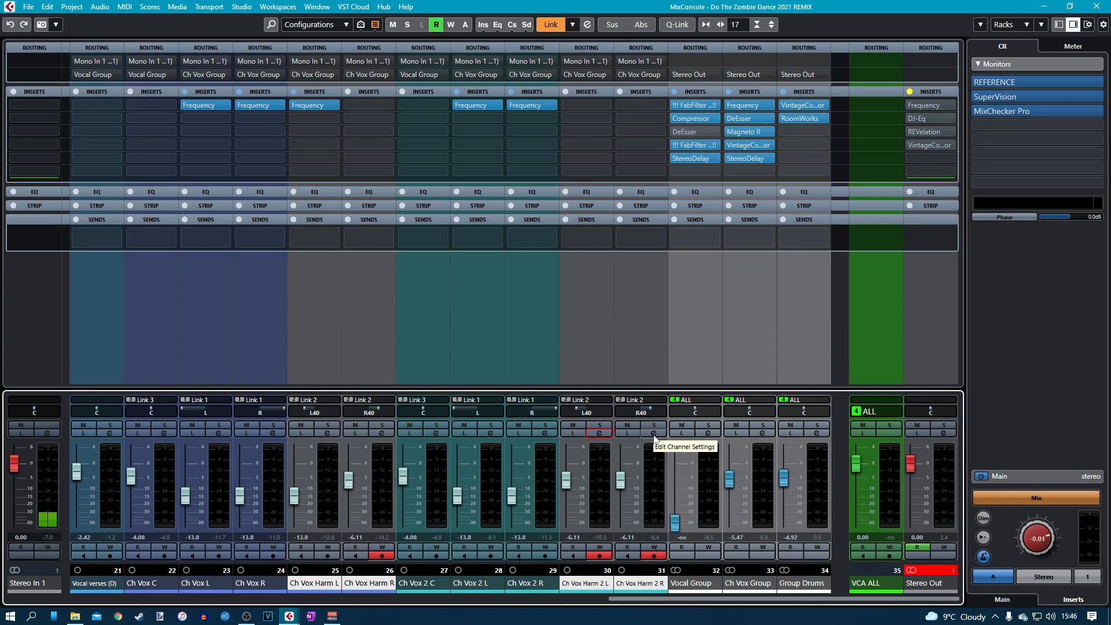
Check the channel settings of Ch Vox Harm 2 L and the Frequency EQ settings on Ch Vox 2 L.
click(599, 432)
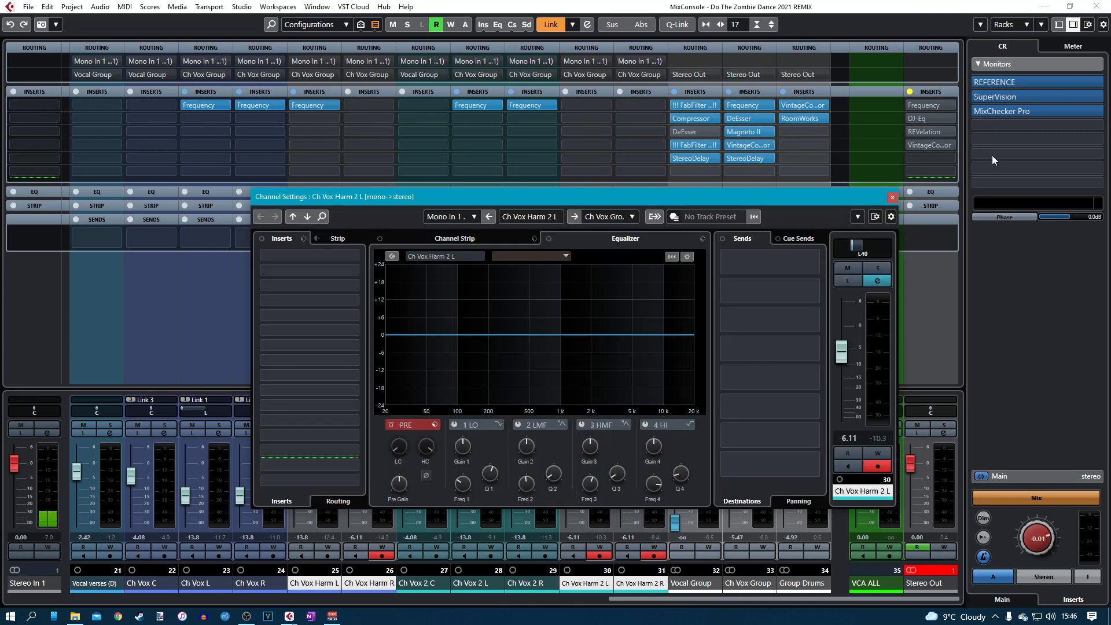
click(892, 197)
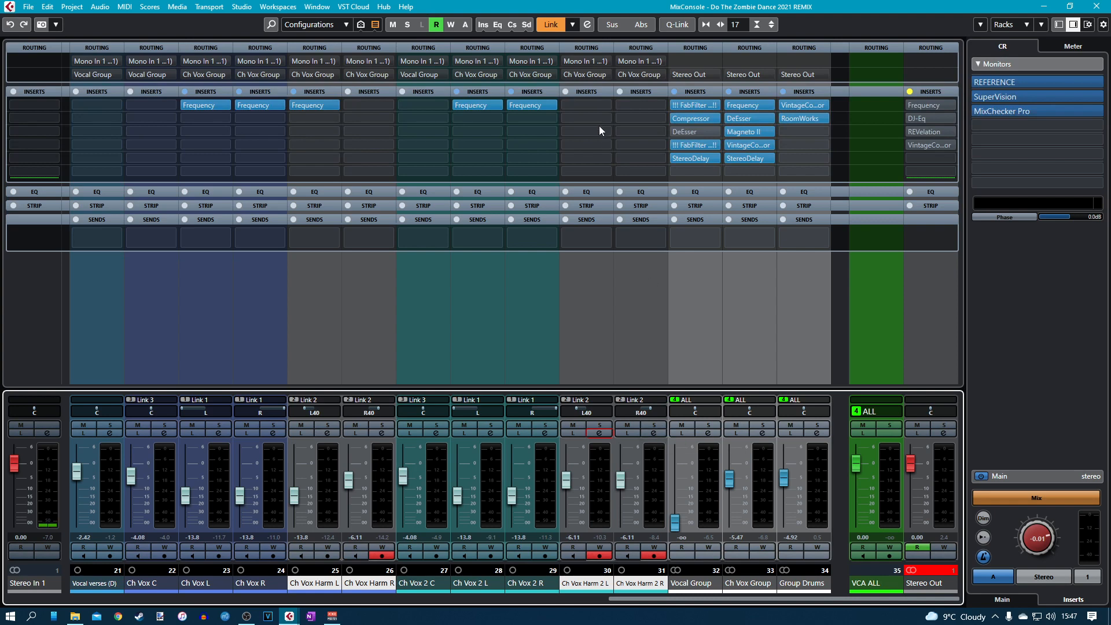
click(467, 104)
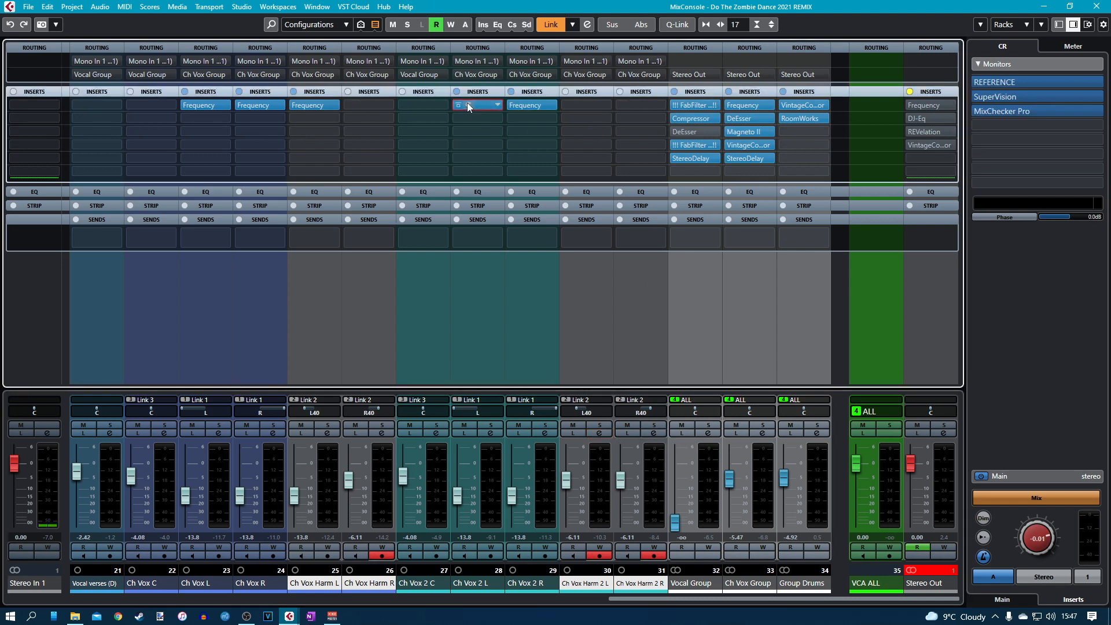
click(467, 104)
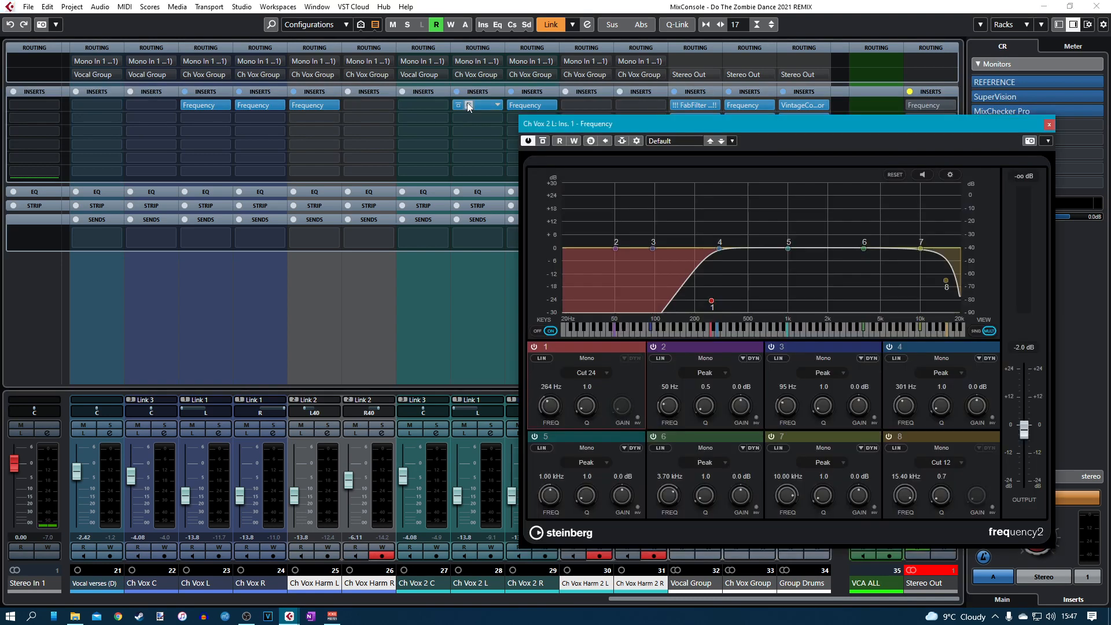
click(1048, 125)
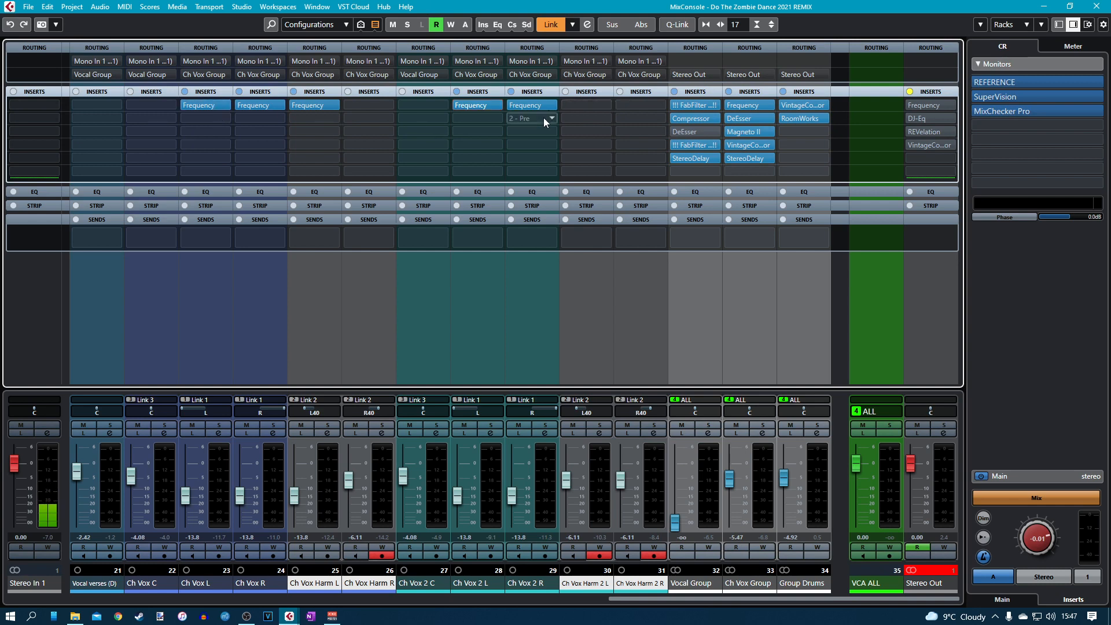
Remove the Frequency EQ from the first insert slot of Ch Vox Harm L.
click(321, 104)
click(311, 111)
Paste the copied channel settings onto Ch Vox Harm 2 L and set its pan to L40.
click(600, 432)
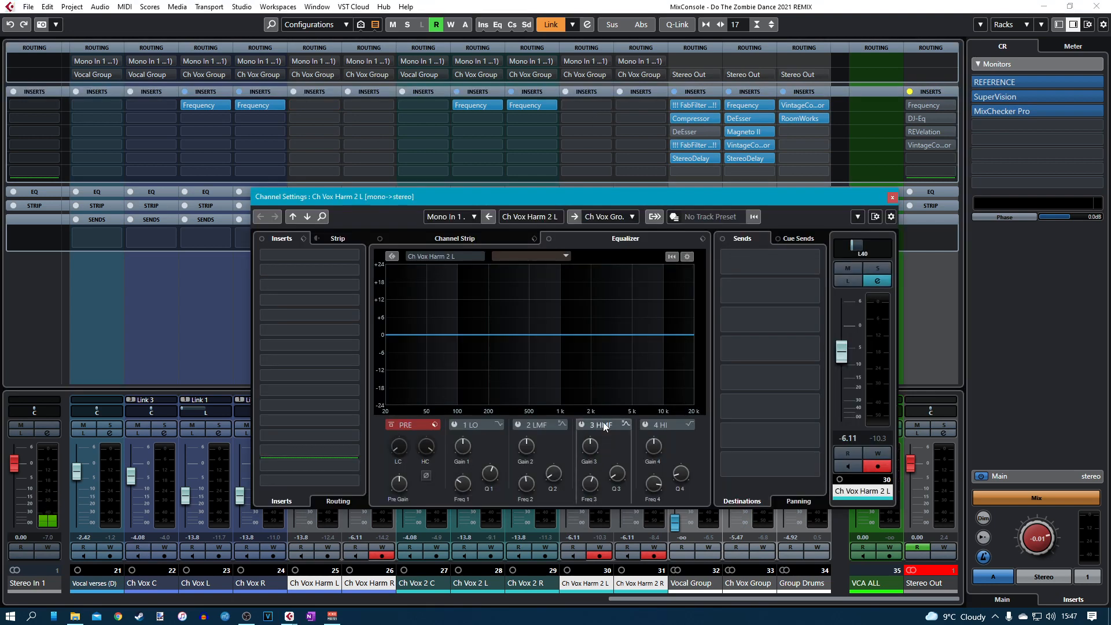
click(858, 218)
click(899, 332)
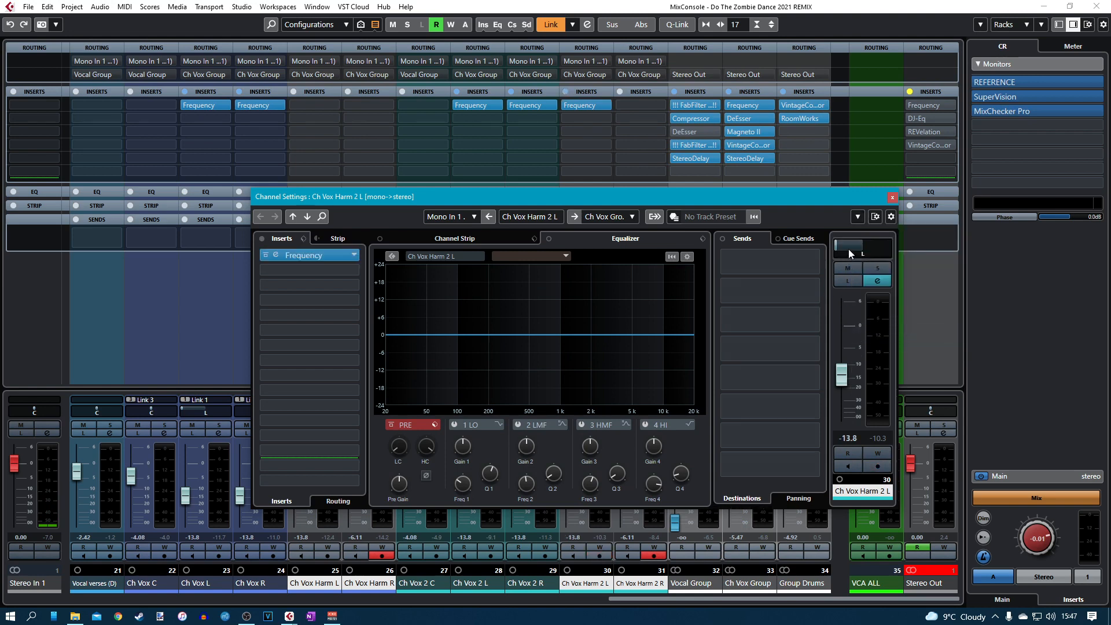
drag(844, 248, 862, 247)
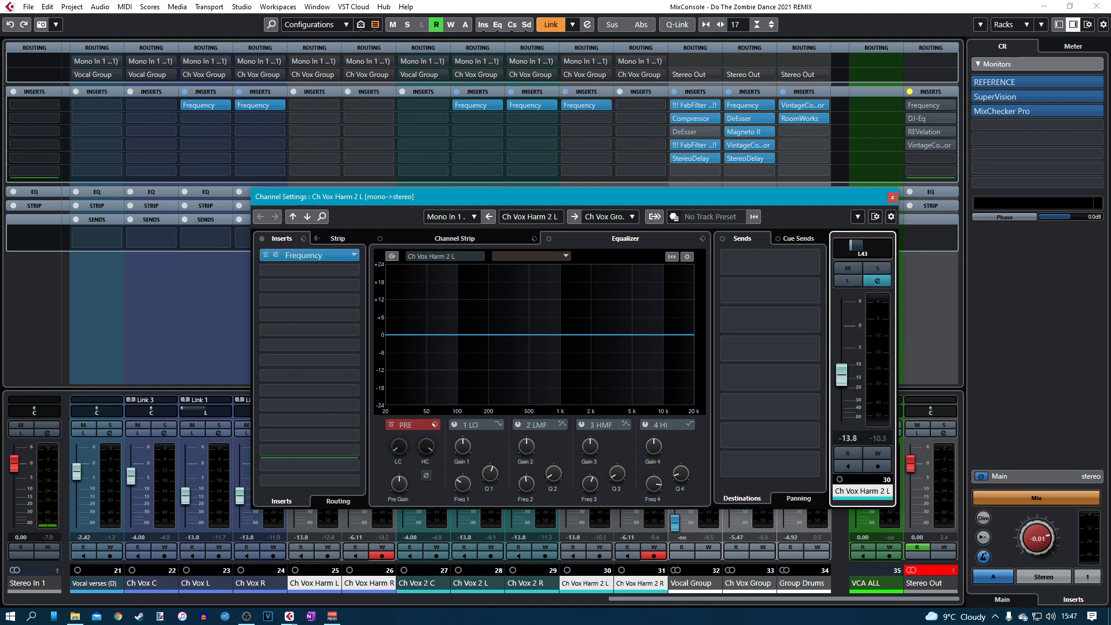
click(893, 198)
Paste the copied channel settings onto Ch Vox Harm 2 R and set its pan to R40.
click(655, 433)
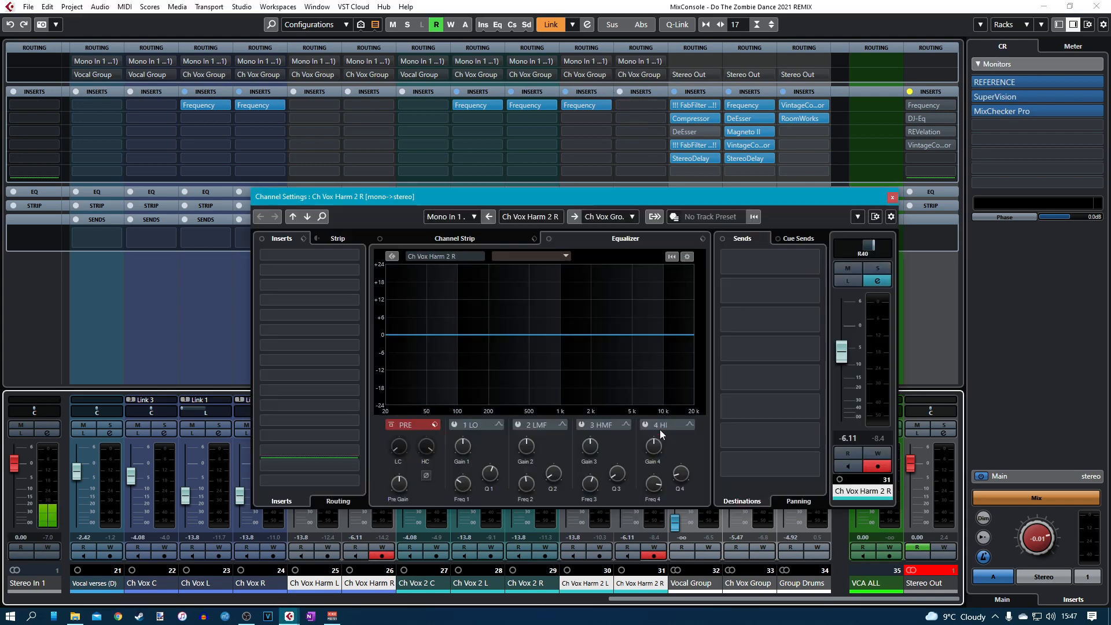
click(857, 216)
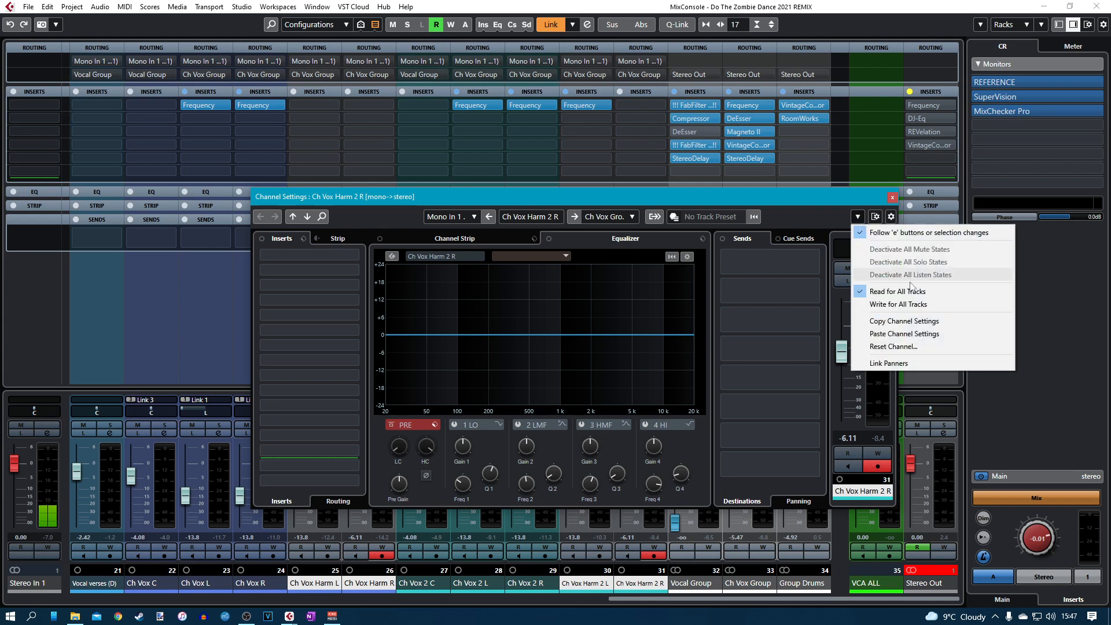
click(893, 338)
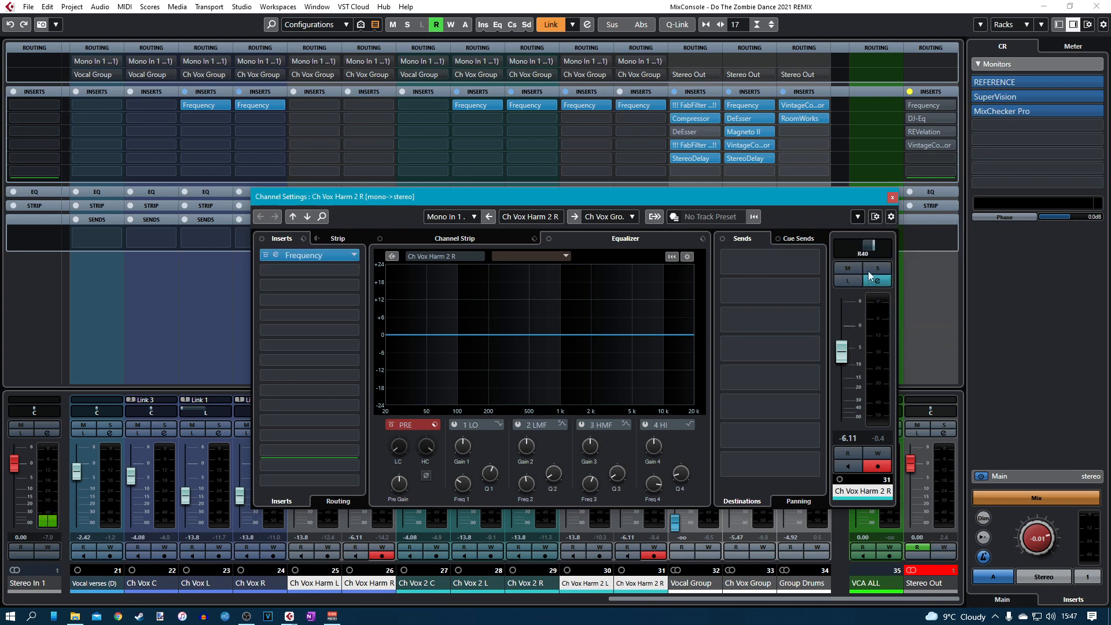
drag(838, 246, 875, 245)
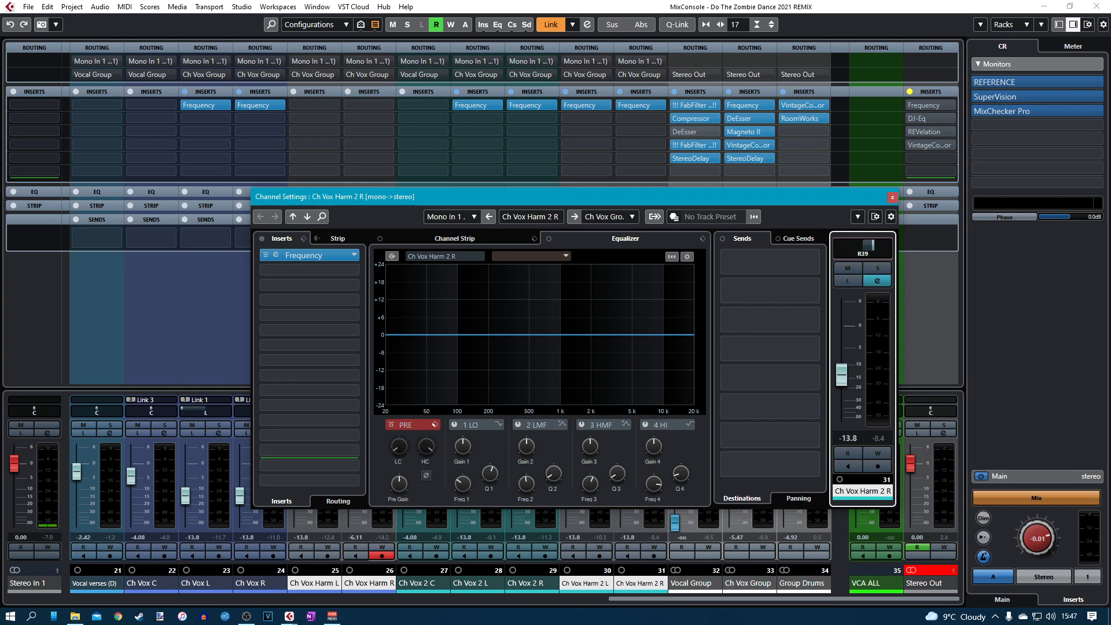
click(892, 198)
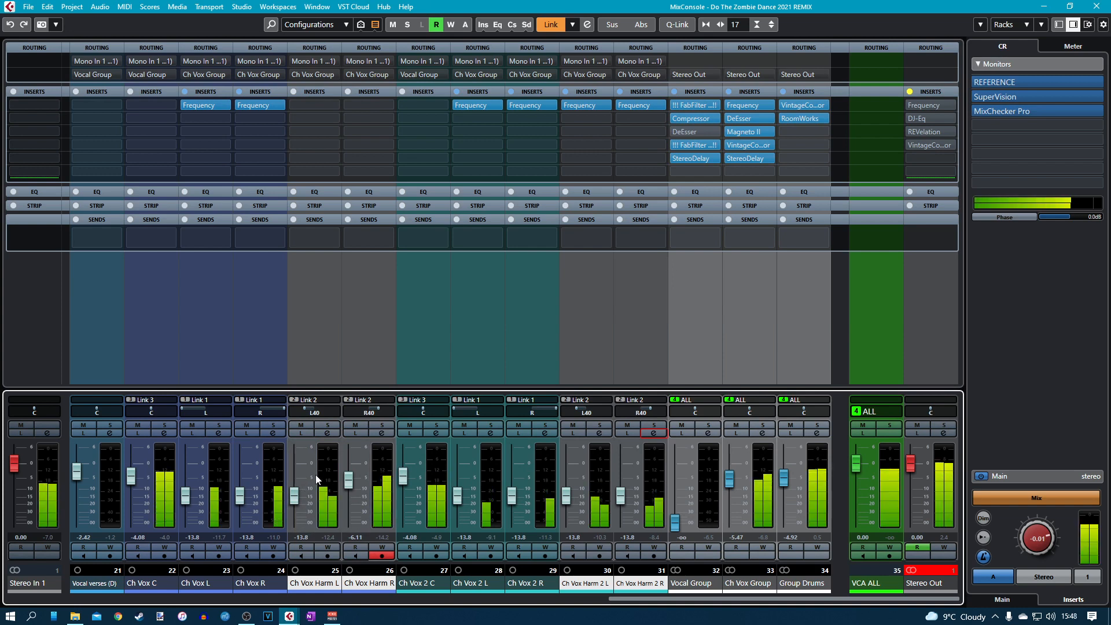
Raise the linked Ch Vox Harm L fader to -13.2 dB and check that channel's settings.
drag(298, 501, 298, 500)
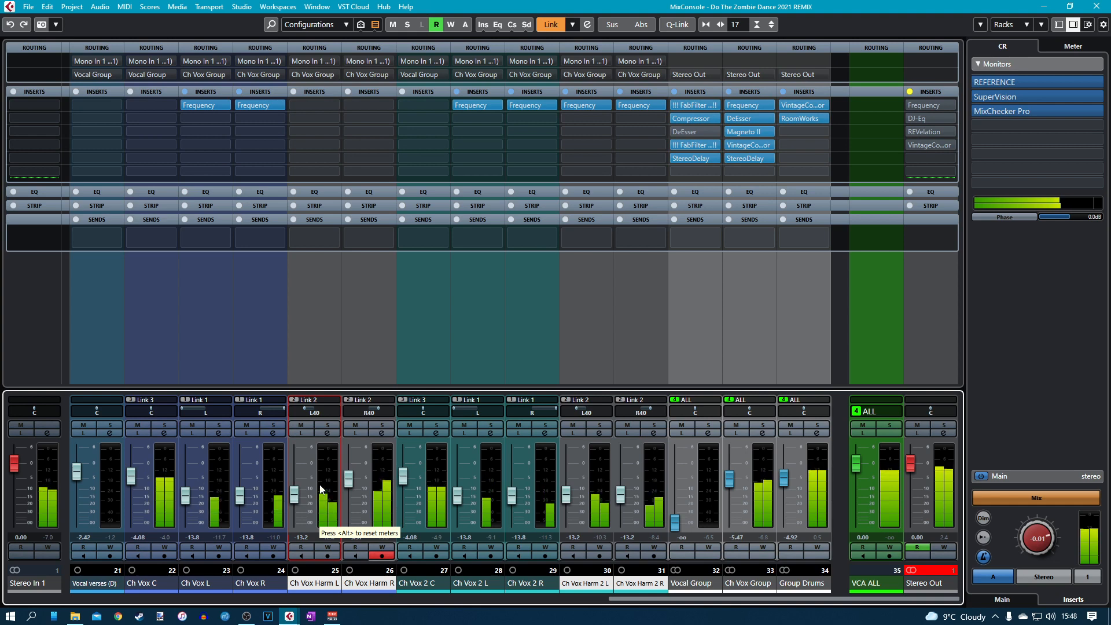
click(330, 432)
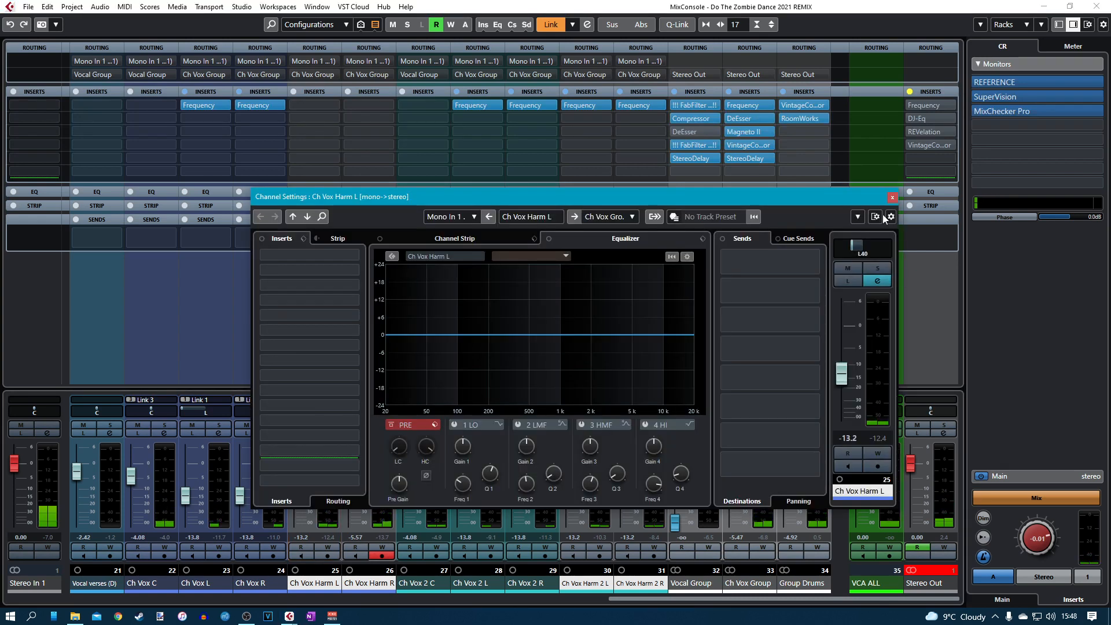
click(892, 197)
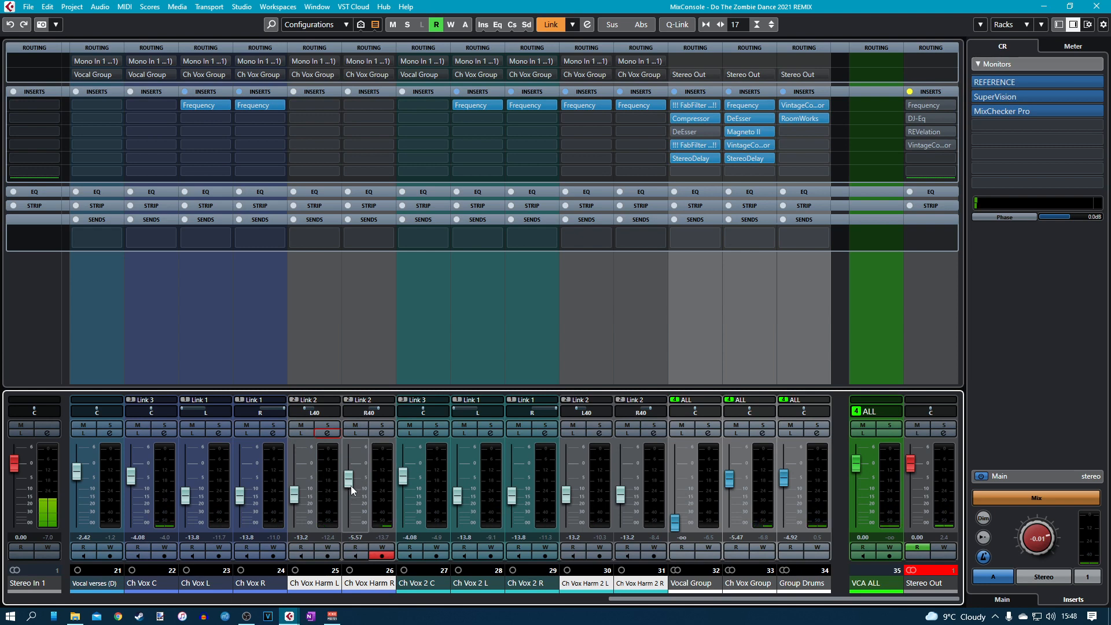
Solo Ch Vox Harm L and Ch Vox Harm R together, and unlink the channels of Link 2.
click(327, 426)
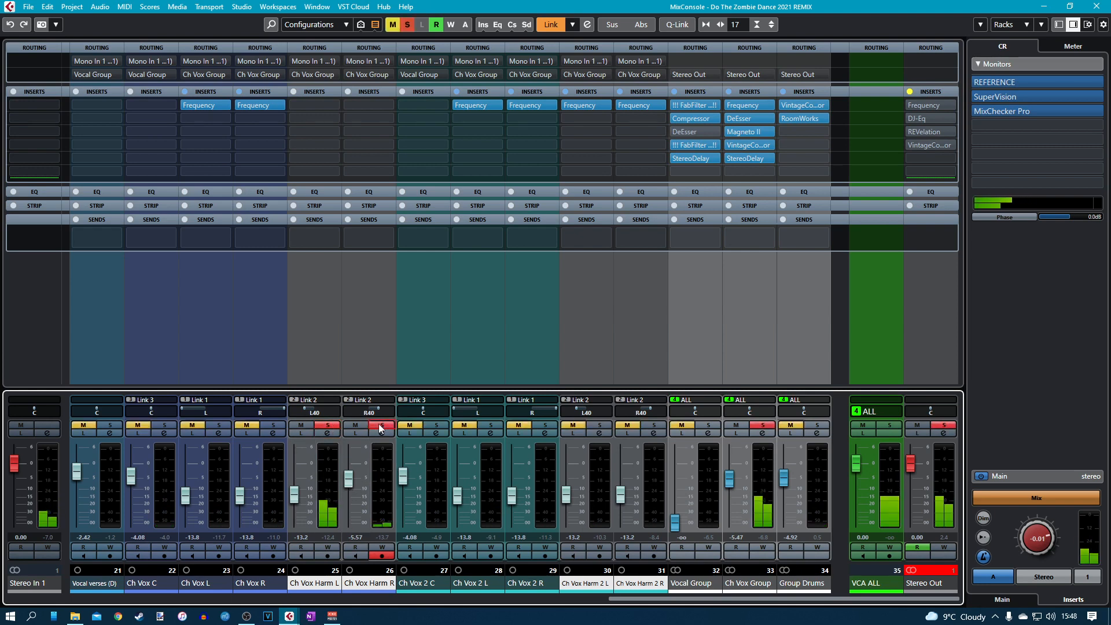
click(380, 425)
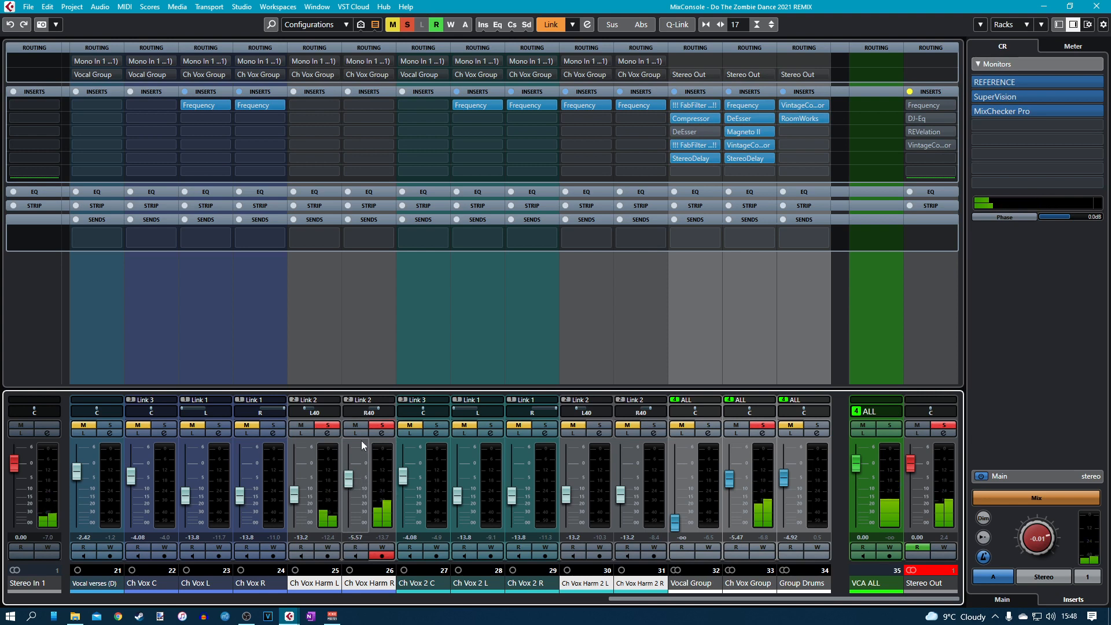
click(335, 400)
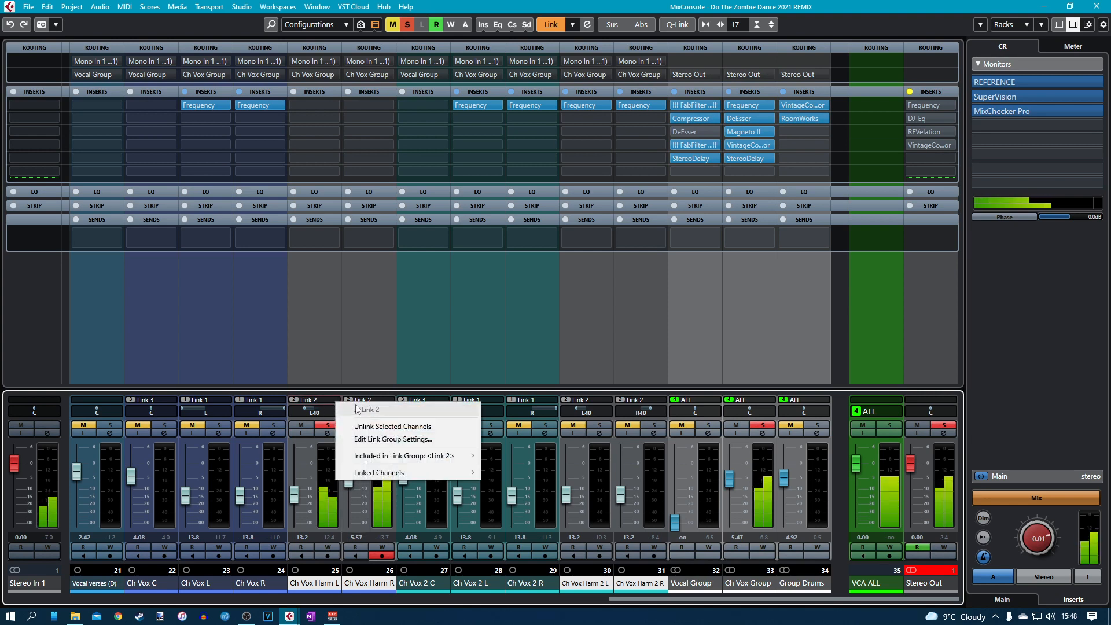
click(376, 427)
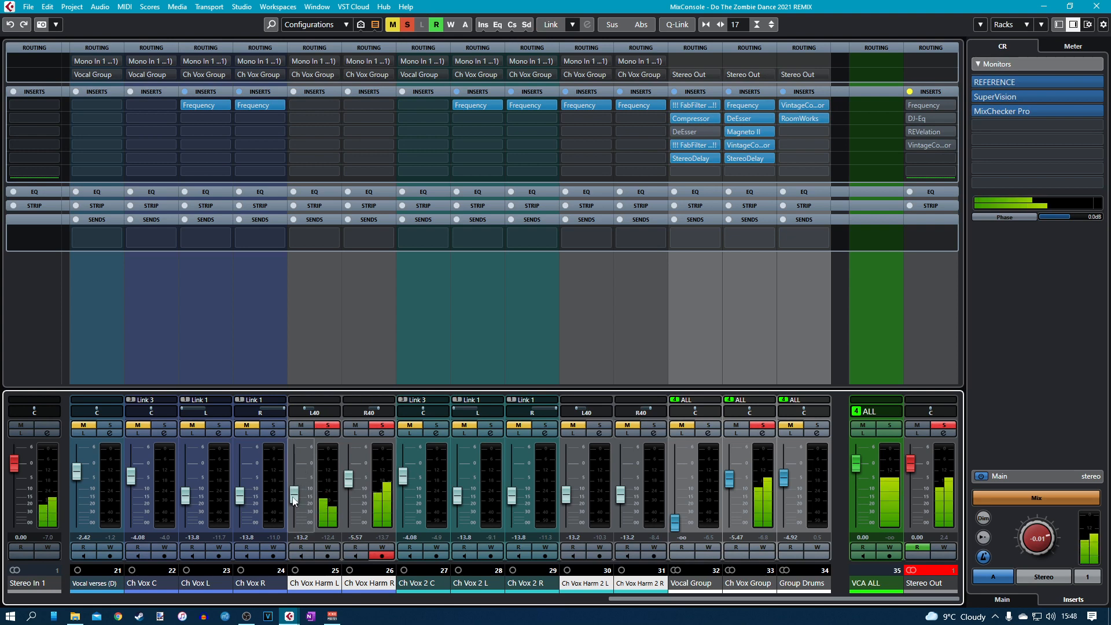
Balance the harmony faders at -7.27 dB for Ch Vox Harm L and -6.77 dB for Ch Vox Harm R, clearing the solos to judge them in the mix.
drag(294, 503, 295, 499)
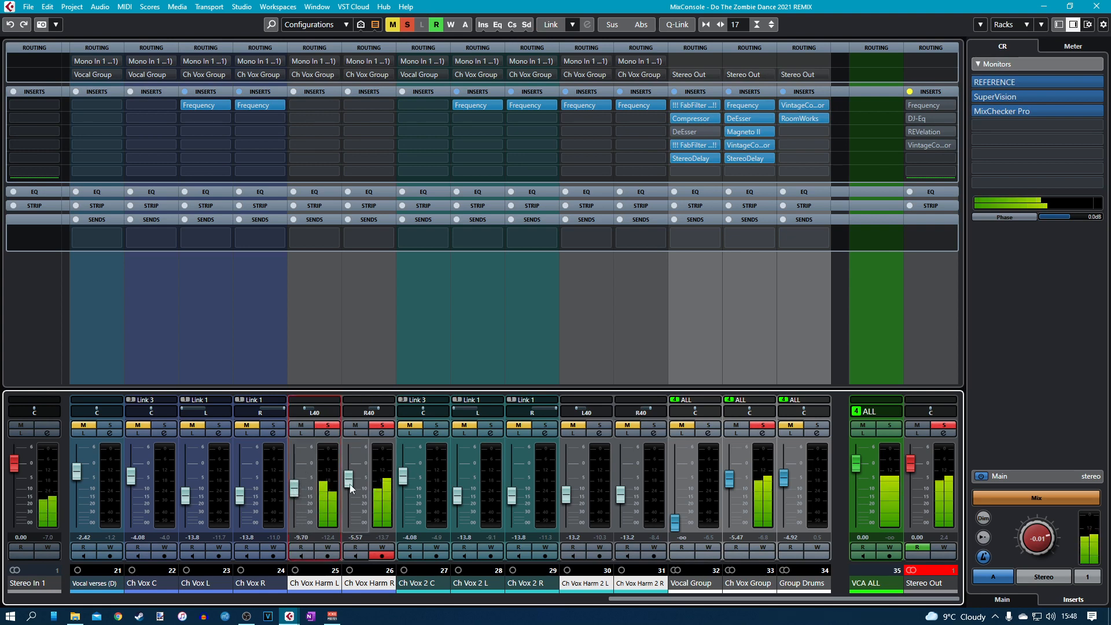
drag(295, 496, 293, 484)
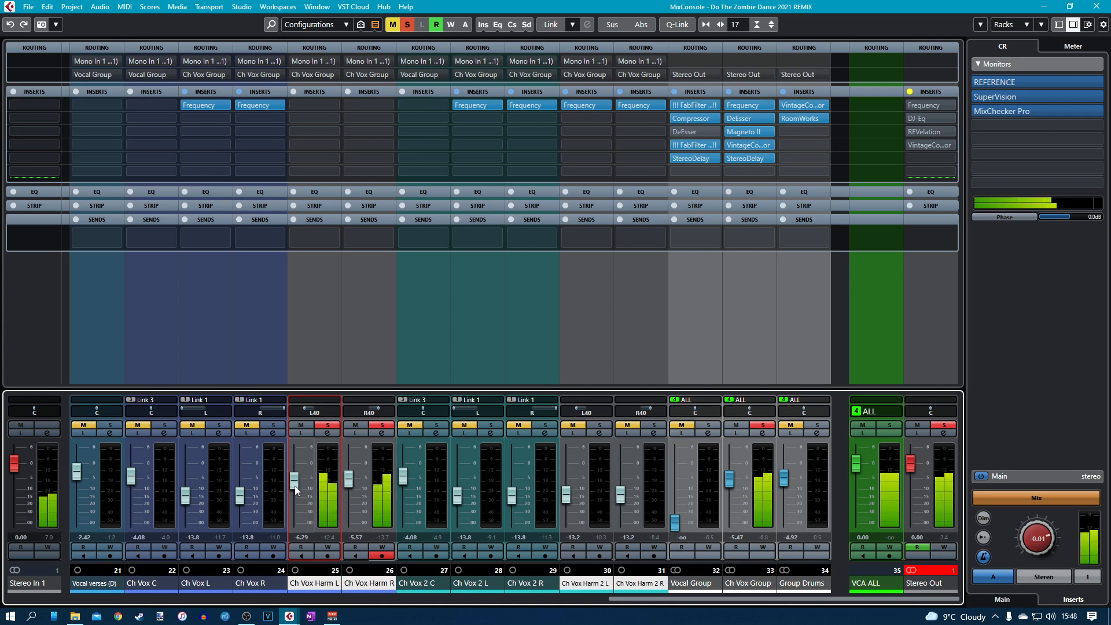
scroll(294, 484, down, 1)
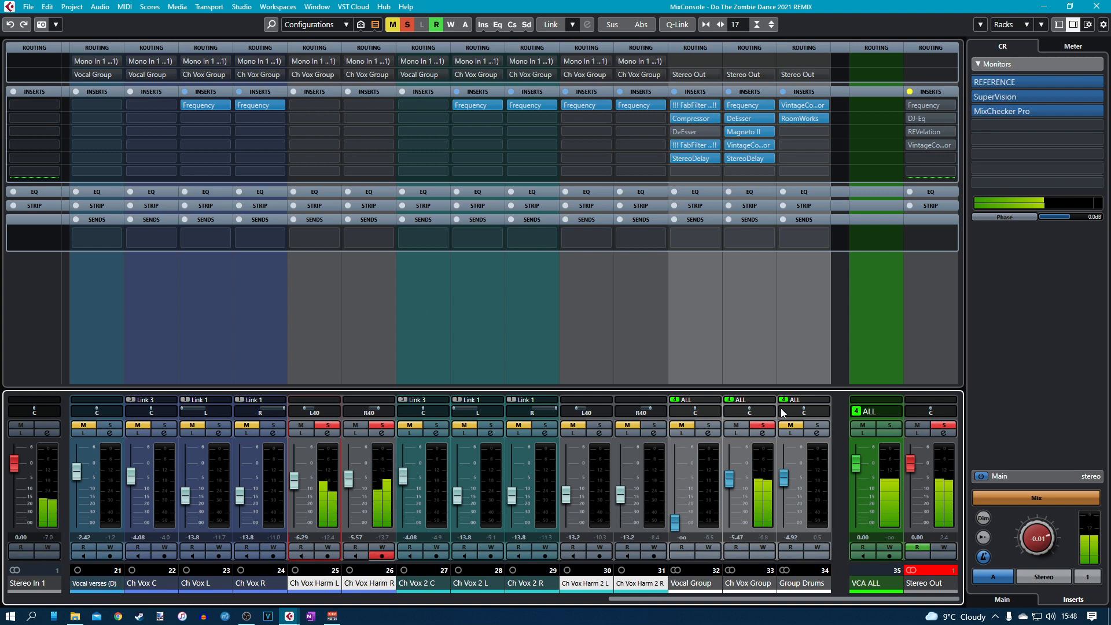
click(762, 426)
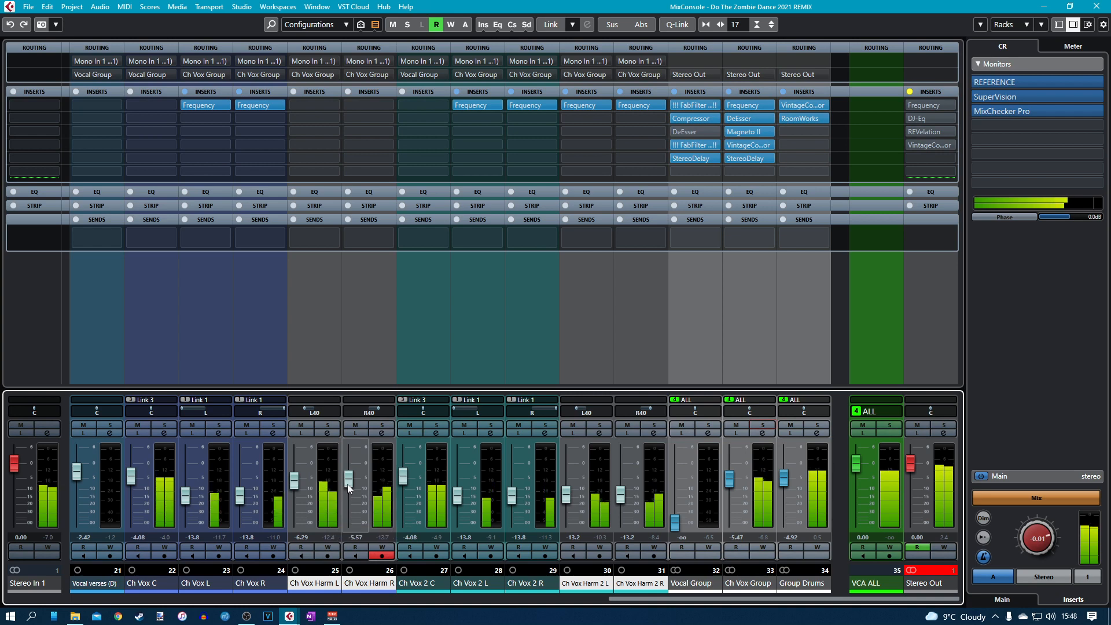
drag(352, 484, 297, 488)
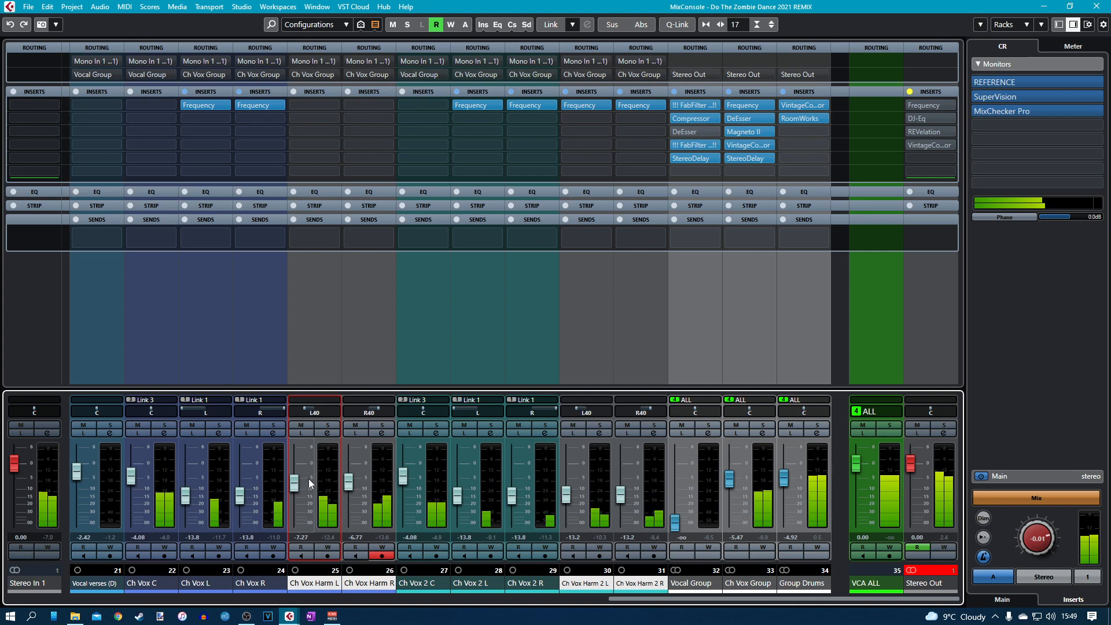
Open the Ch Vox Group channel settings and review the curve of its Frequency EQ insert.
click(763, 434)
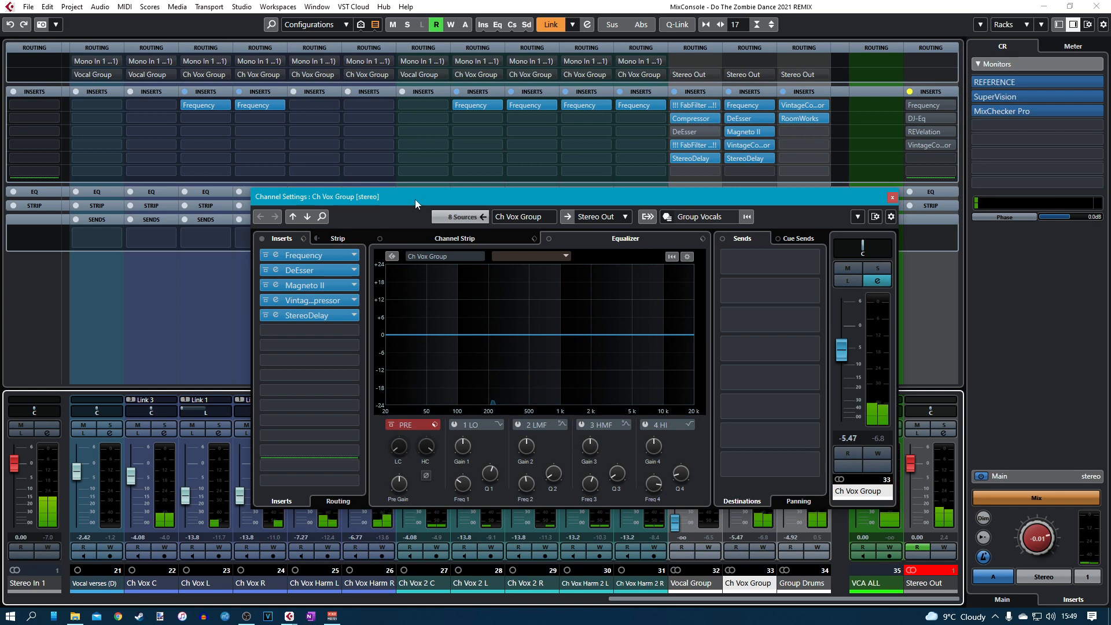
drag(415, 199, 420, 190)
click(282, 247)
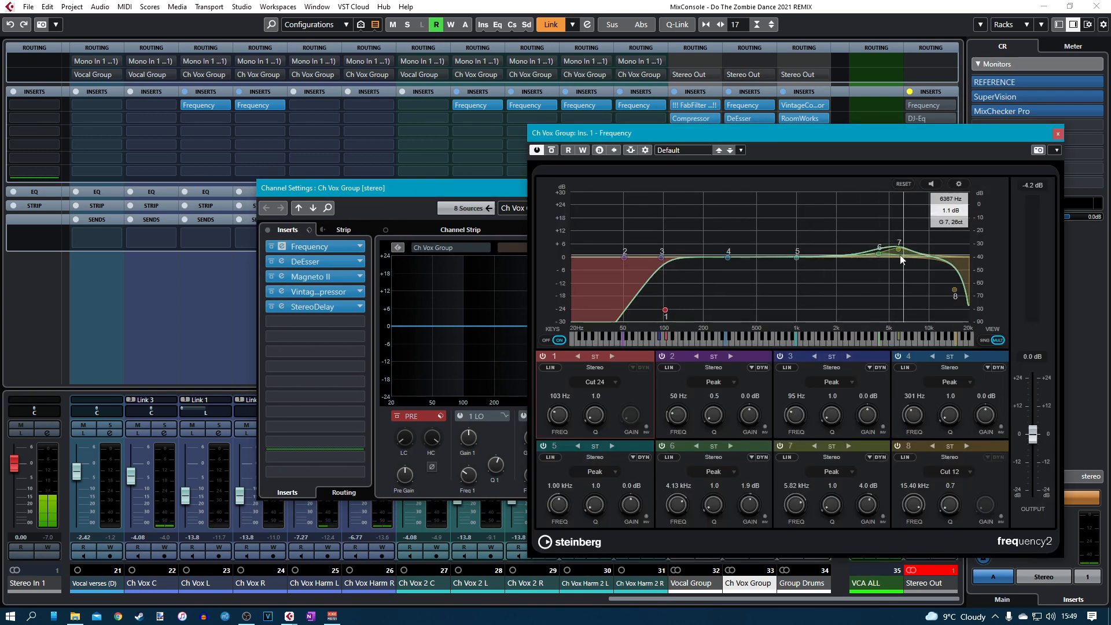
click(1057, 135)
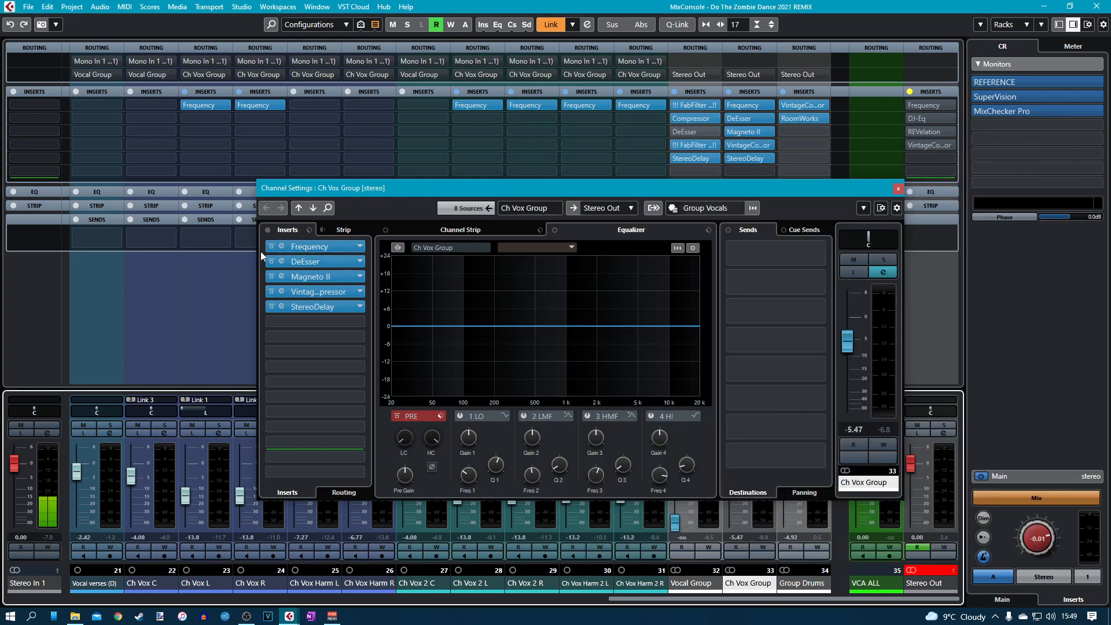
Set the reduction of the Ch Vox Group's DeEsser to 0.9 while the song plays.
click(282, 262)
key(space)
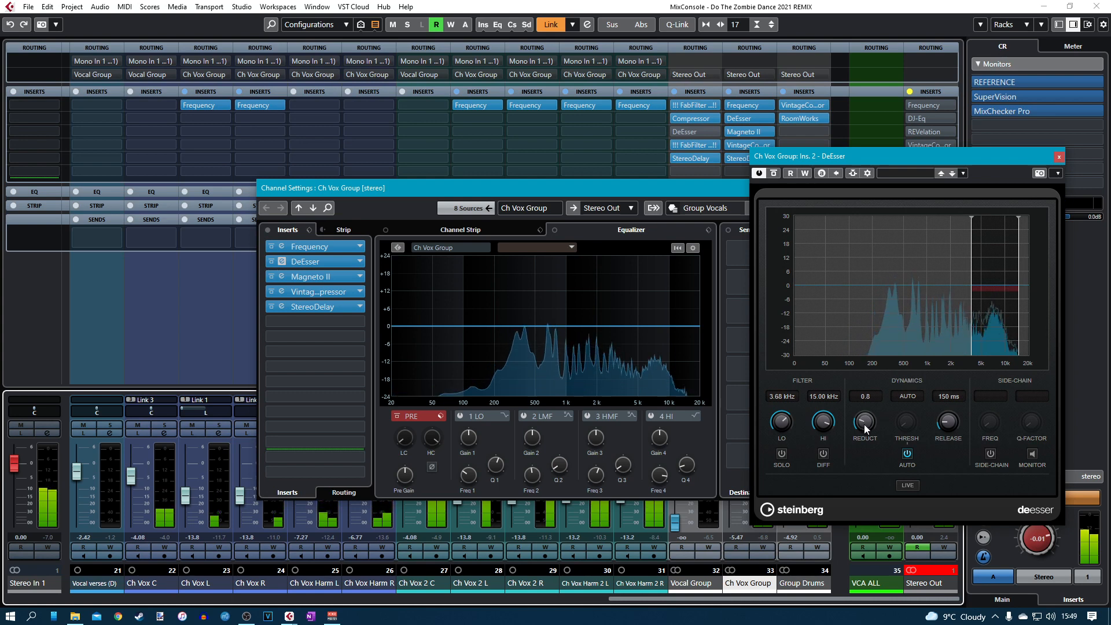
drag(863, 425, 863, 422)
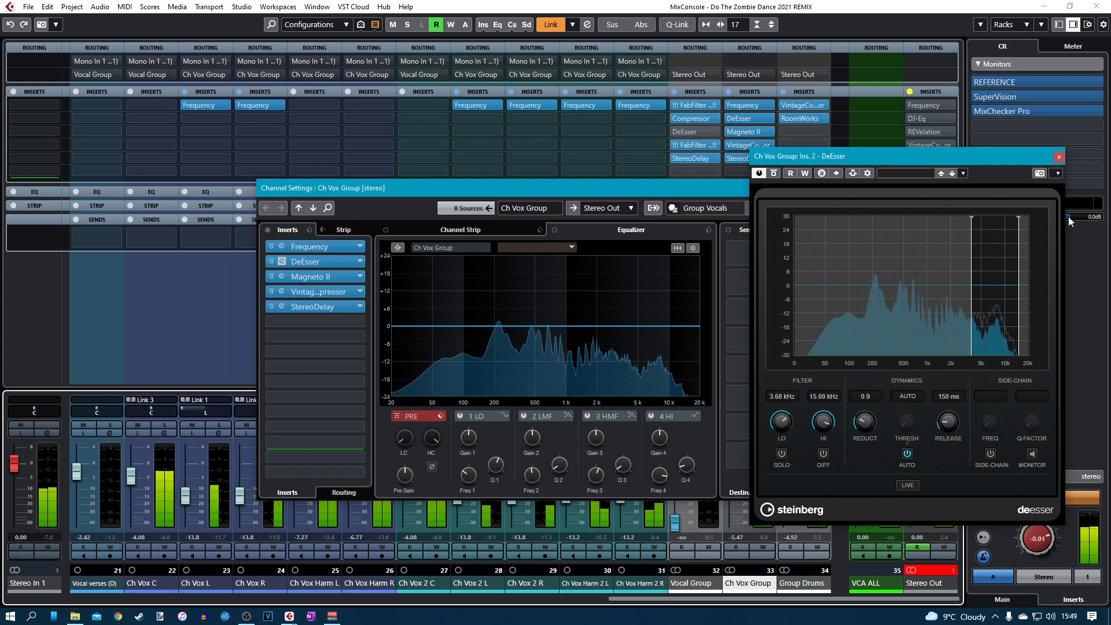
click(1058, 156)
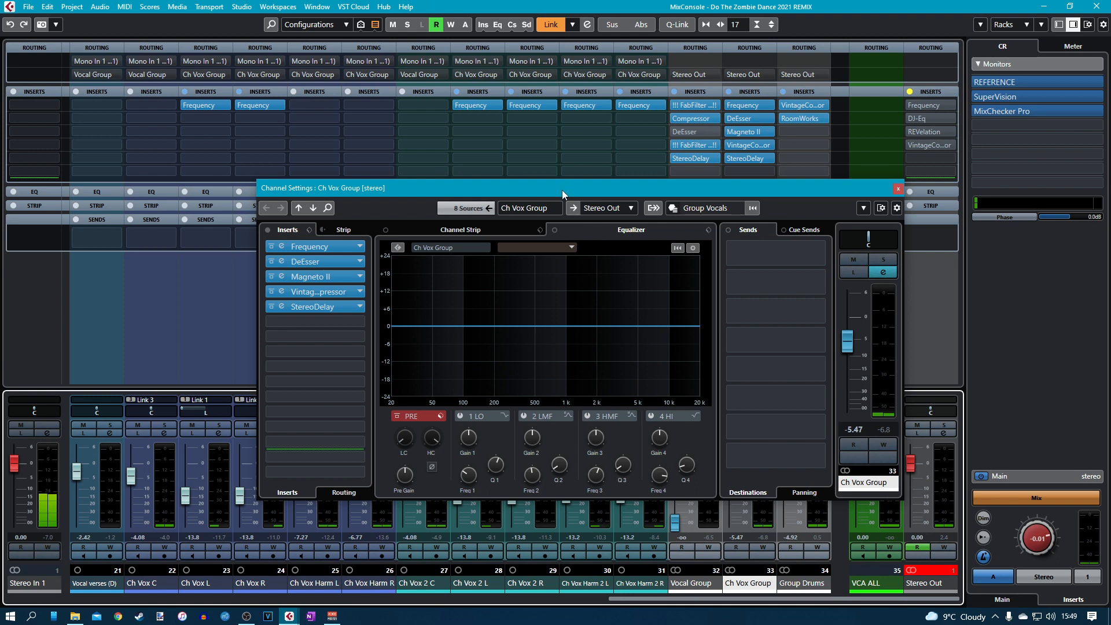
Set the Ch Vox Group's Magneto II to 28 % saturation and 4.3 dB output during playback.
click(281, 277)
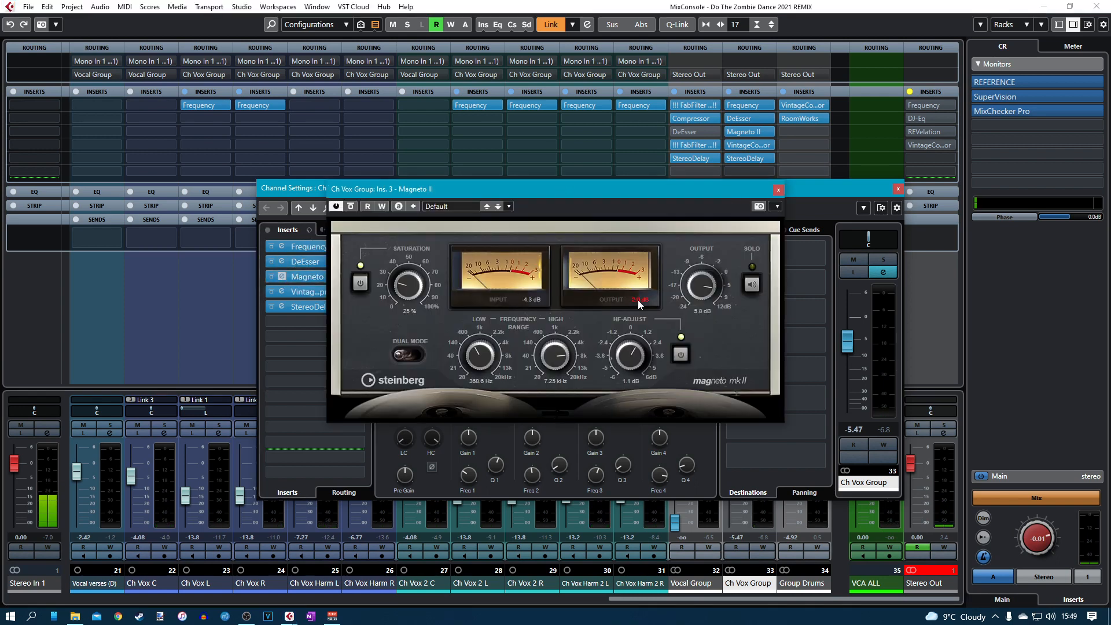
key(space)
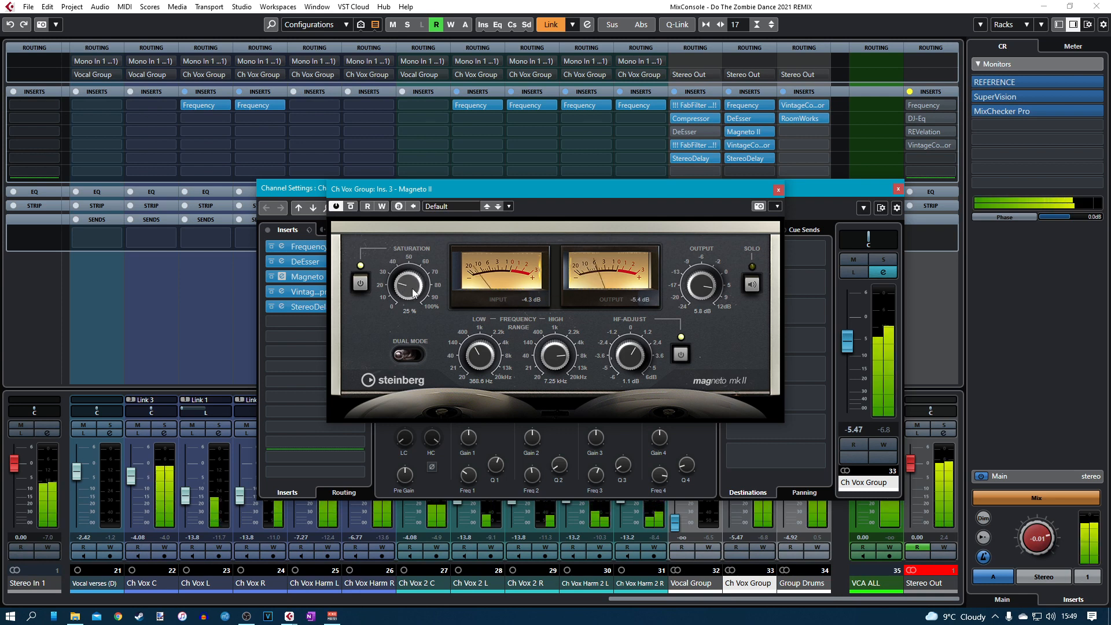
drag(419, 282, 413, 288)
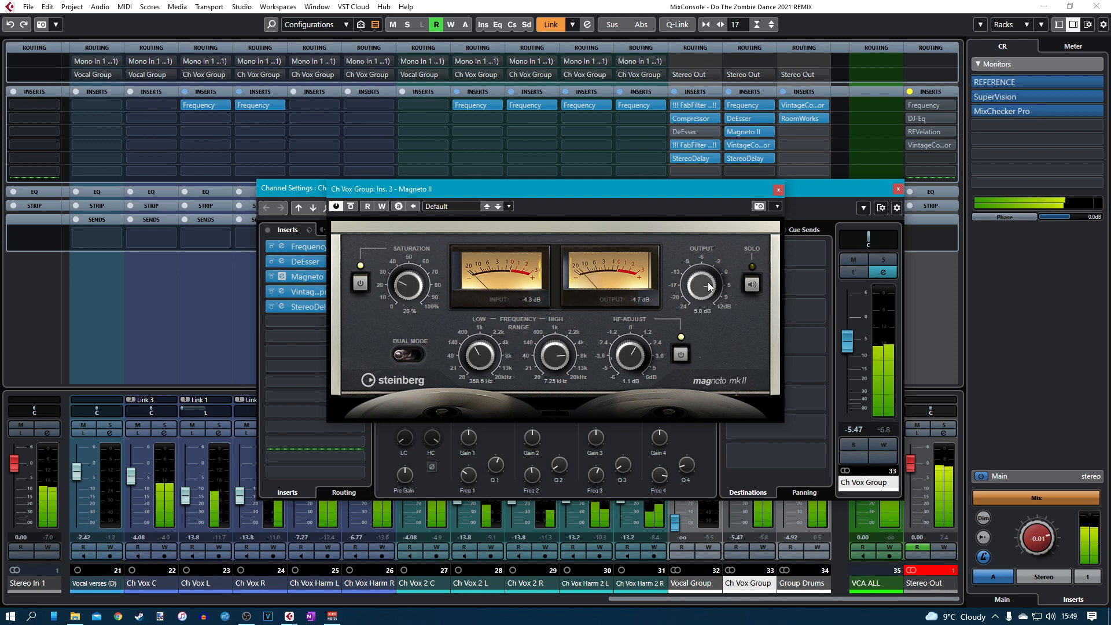
drag(707, 284, 701, 312)
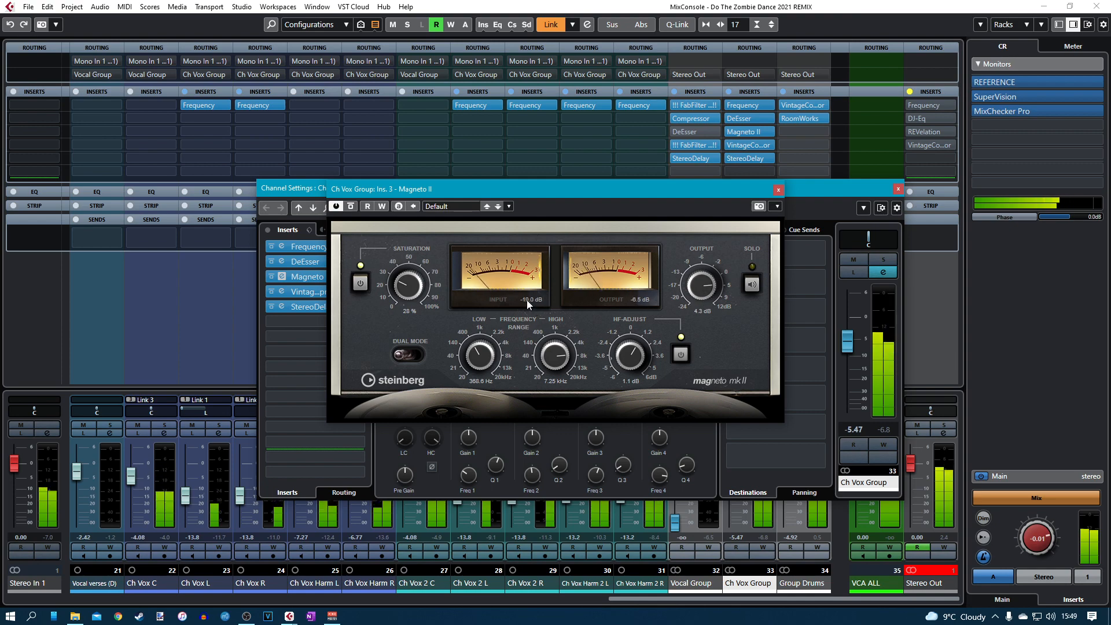
click(779, 189)
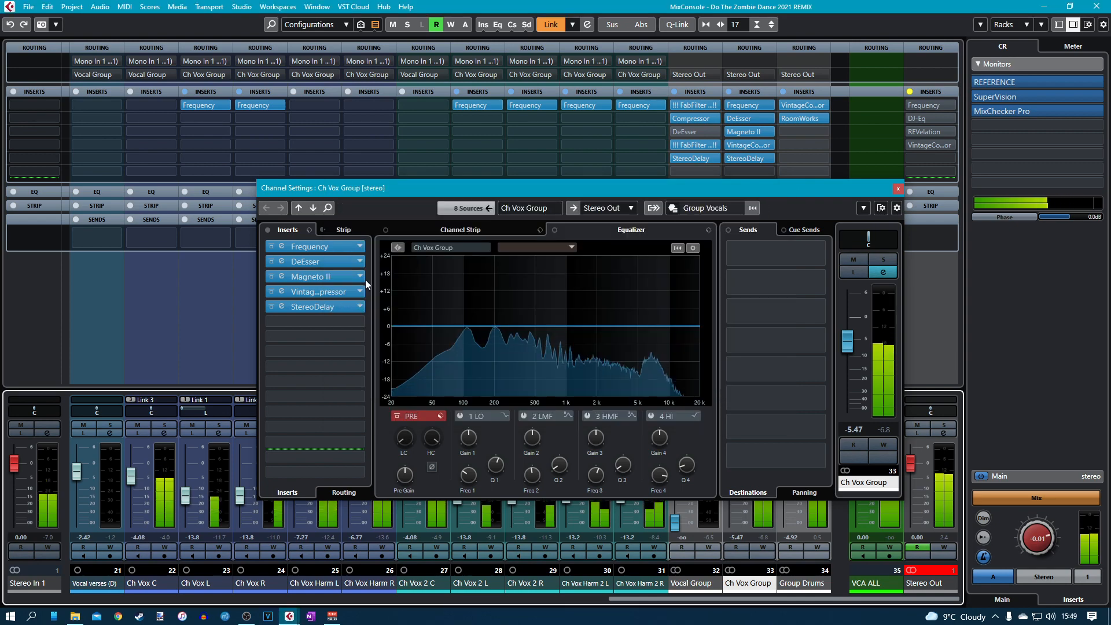
Set the Ch Vox Group's VintageCompressor to ratio 8 with input at 15.1 and output at -8.6.
click(280, 292)
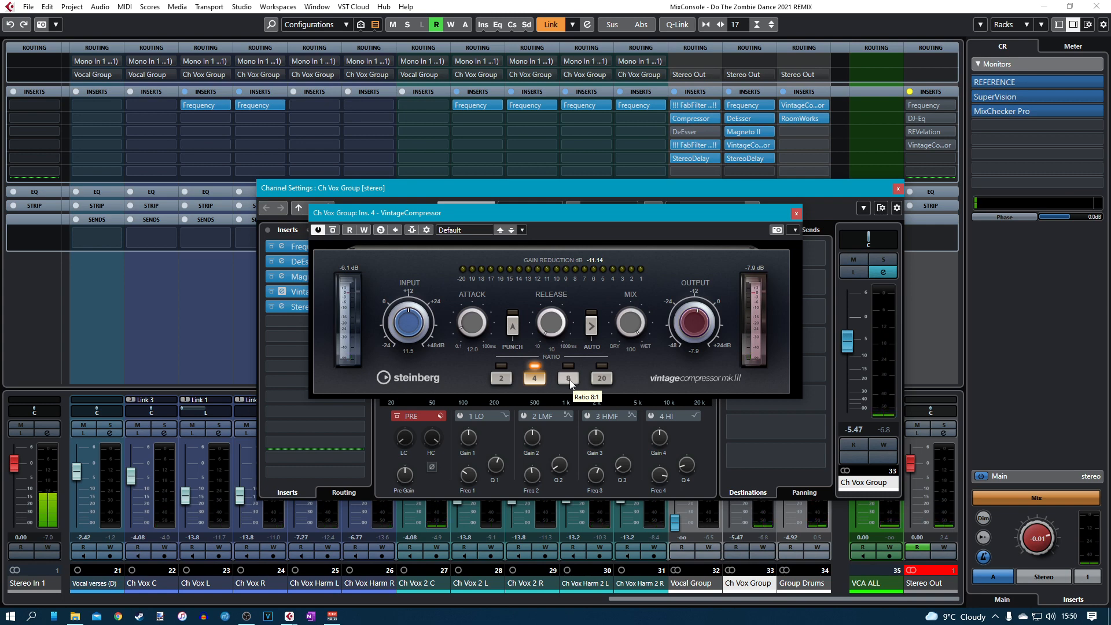
click(568, 379)
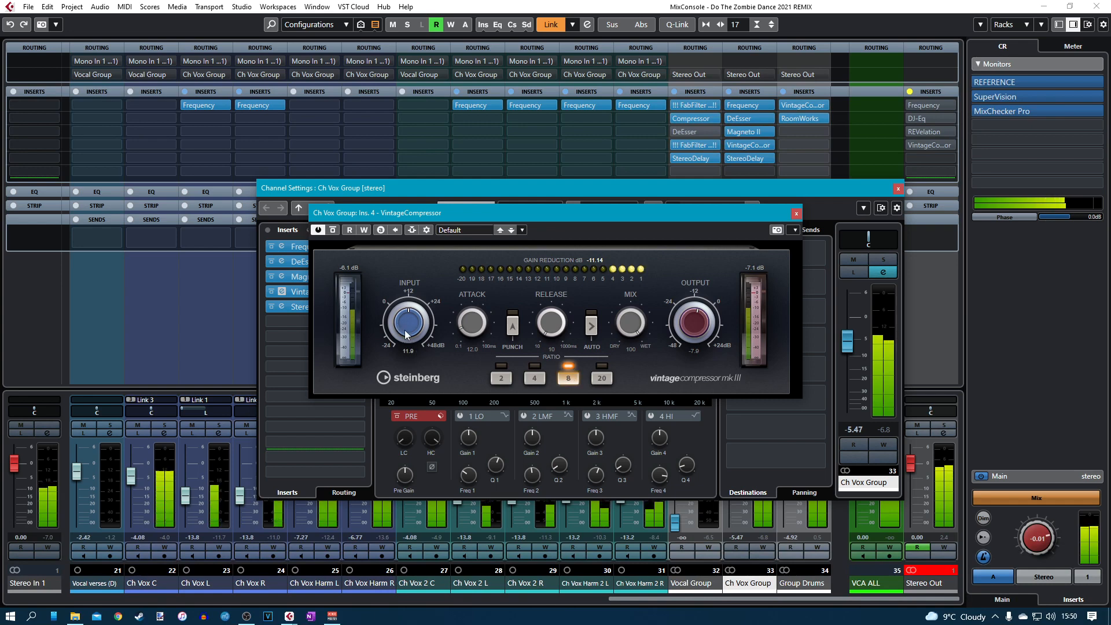
scroll(406, 331, up, 3)
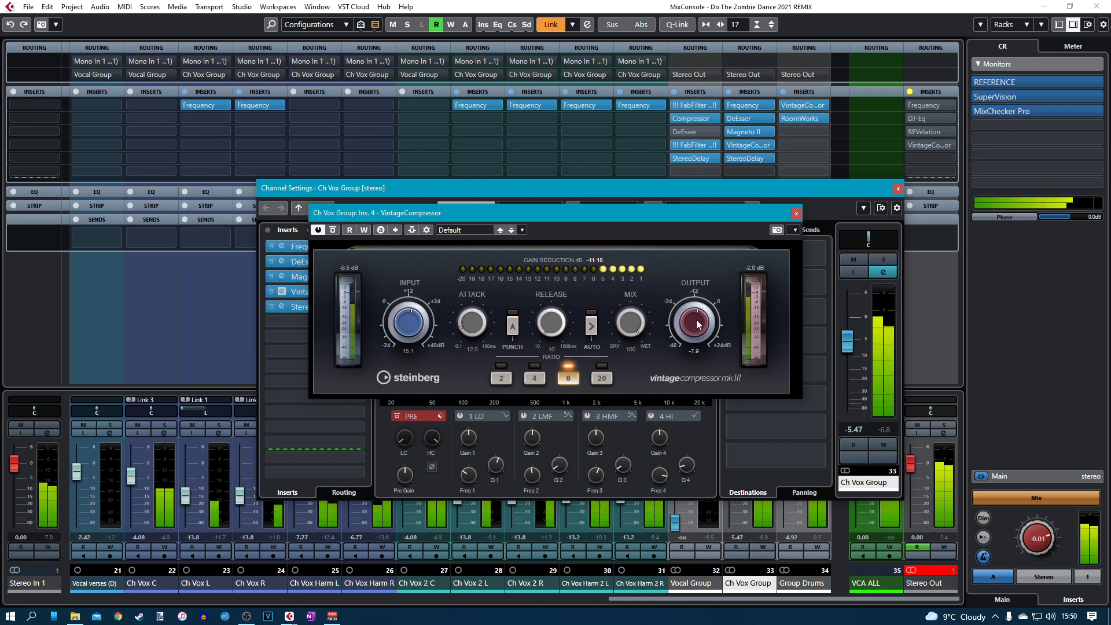
scroll(696, 320, down, 1)
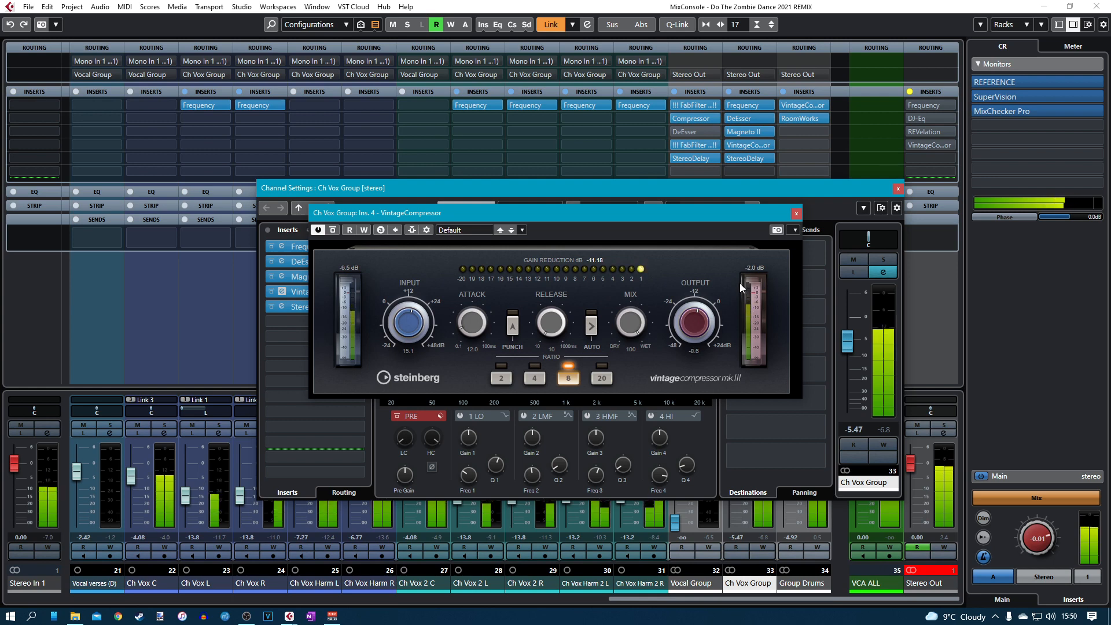
click(796, 213)
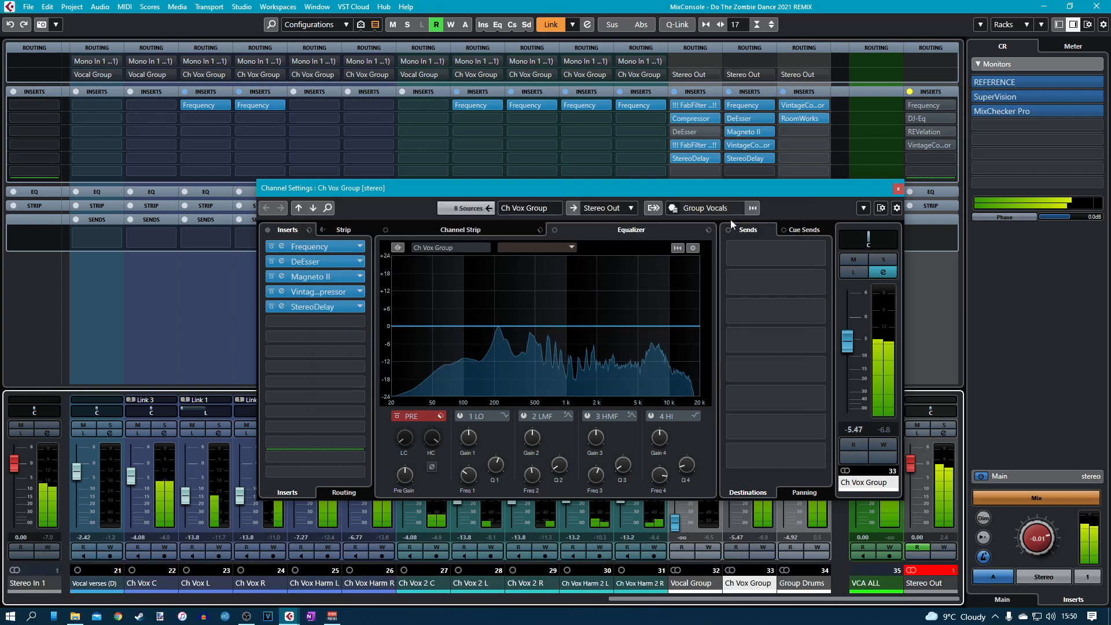
Check the StereoDelay mix amounts on Ch Vox Group during playback and close its channel settings.
click(282, 307)
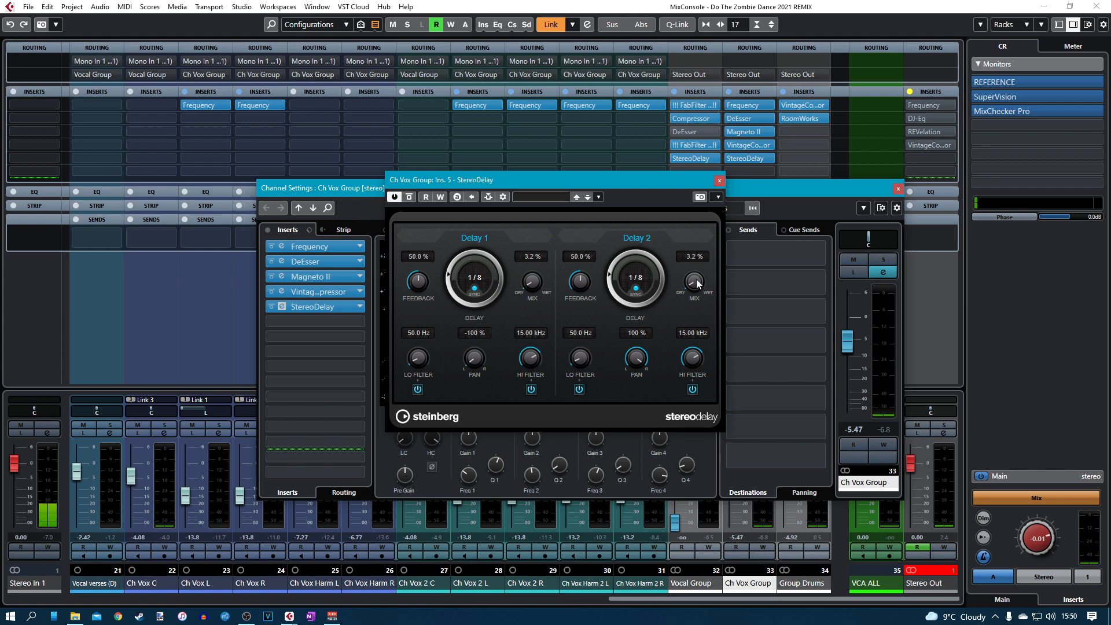
key(space)
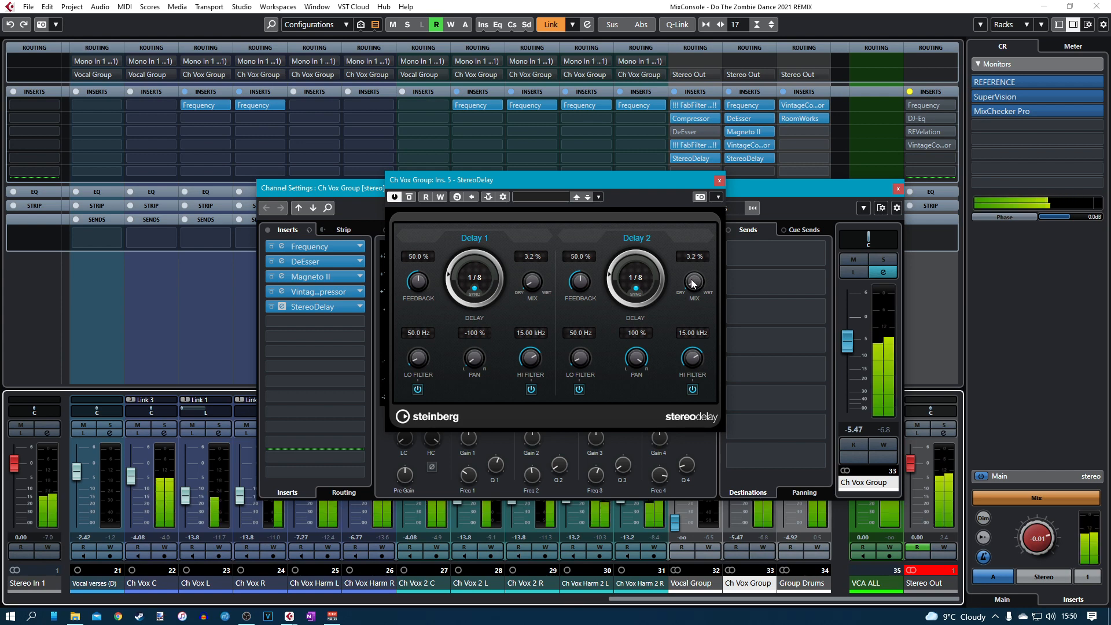
click(719, 180)
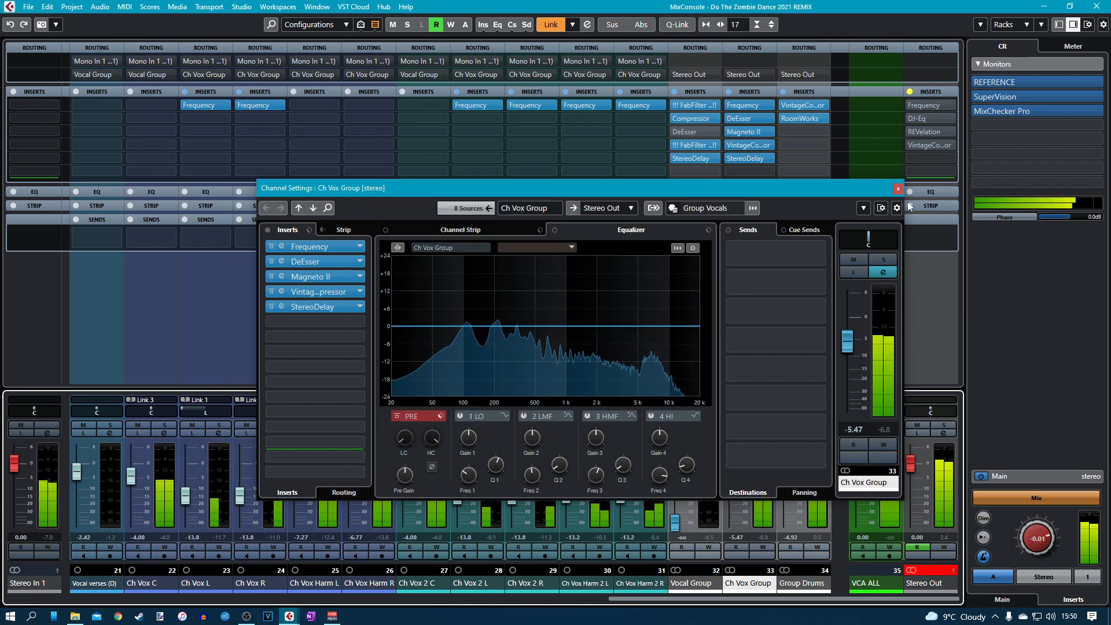
key(Escape)
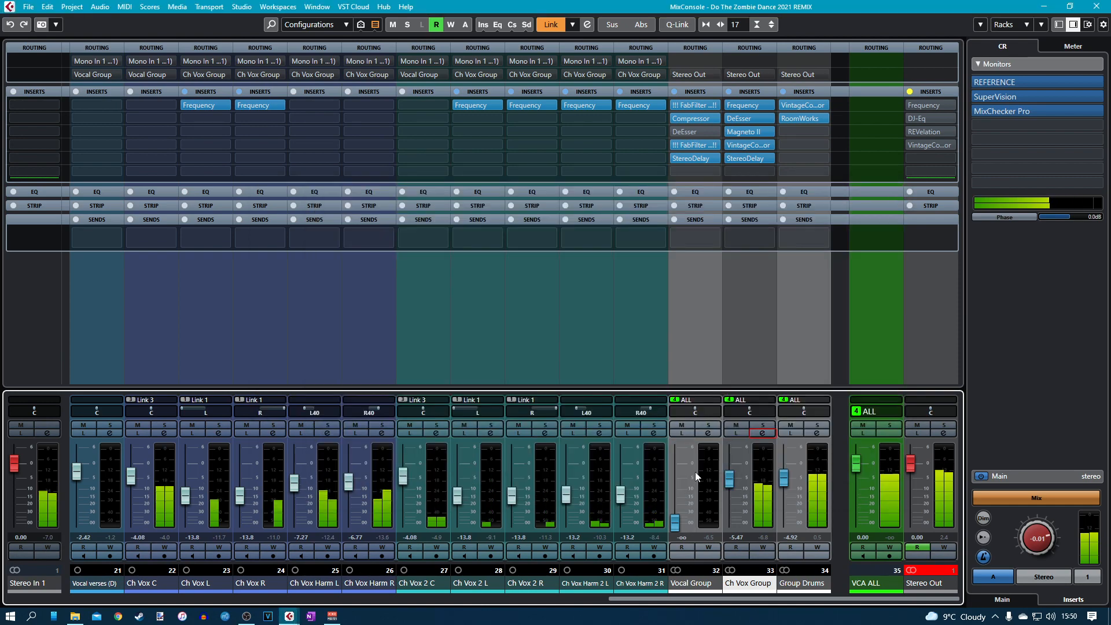
Pull the Ch Vox Group fader all the way down and raise the Vocal Group fader to -9.99 dB.
drag(728, 478, 744, 565)
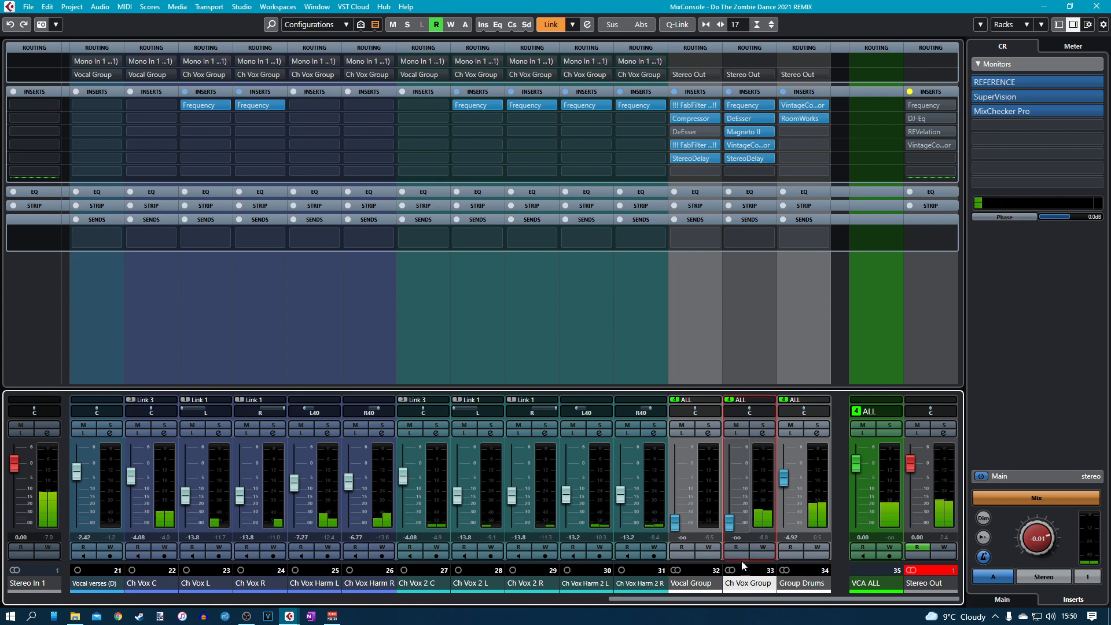
drag(684, 535, 681, 496)
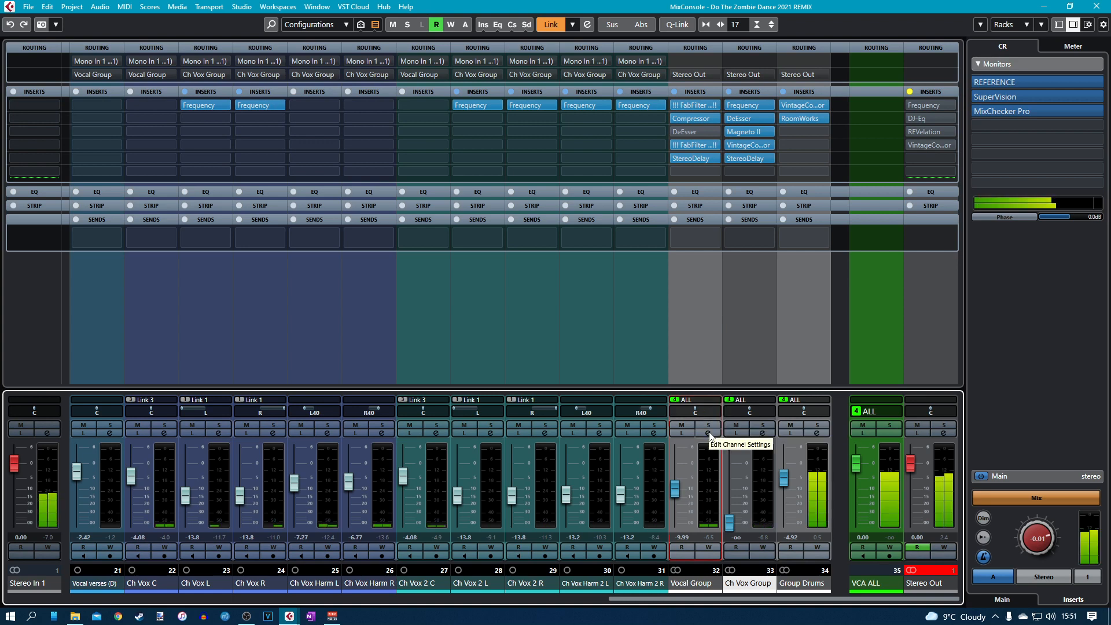
Load the Group Vocals track preset onto the Vocal Group channel.
click(708, 434)
click(685, 211)
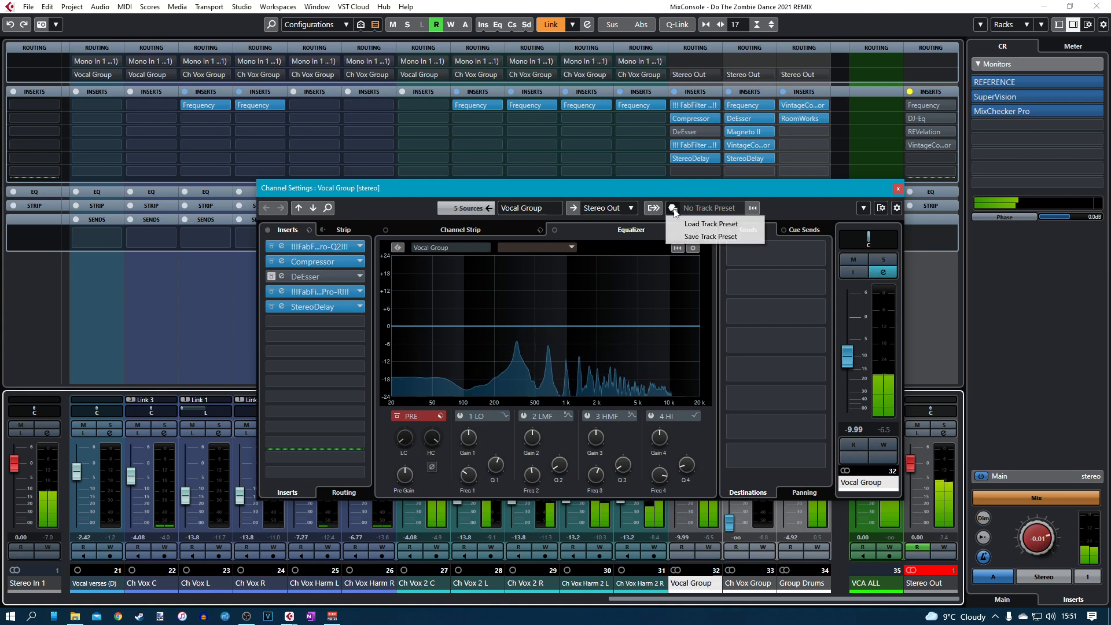
click(692, 220)
drag(990, 238, 560, 251)
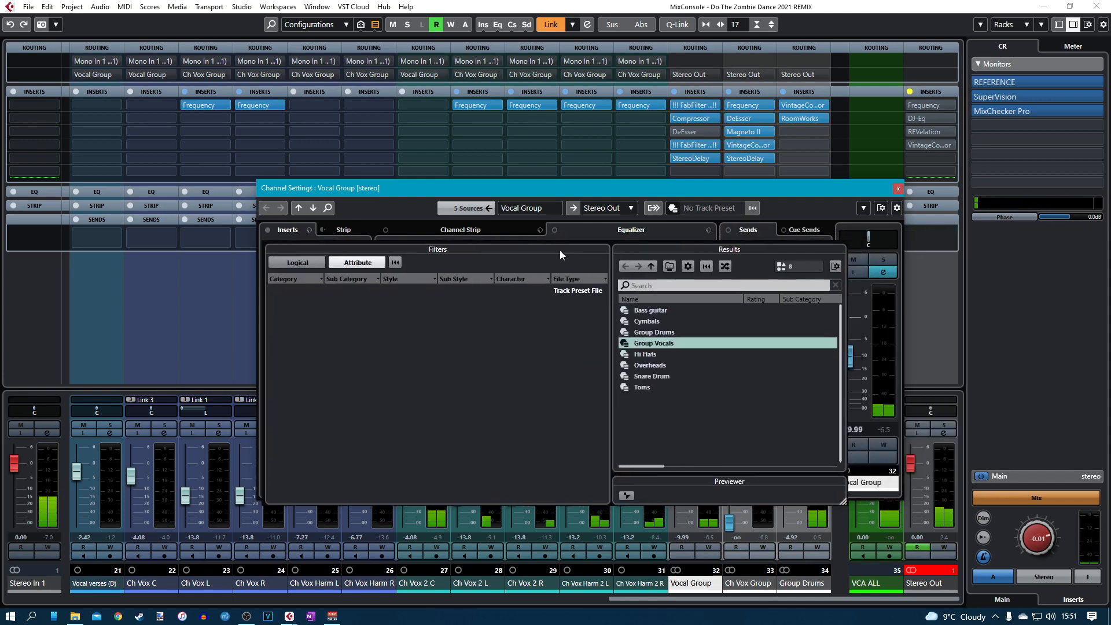
double_click(655, 344)
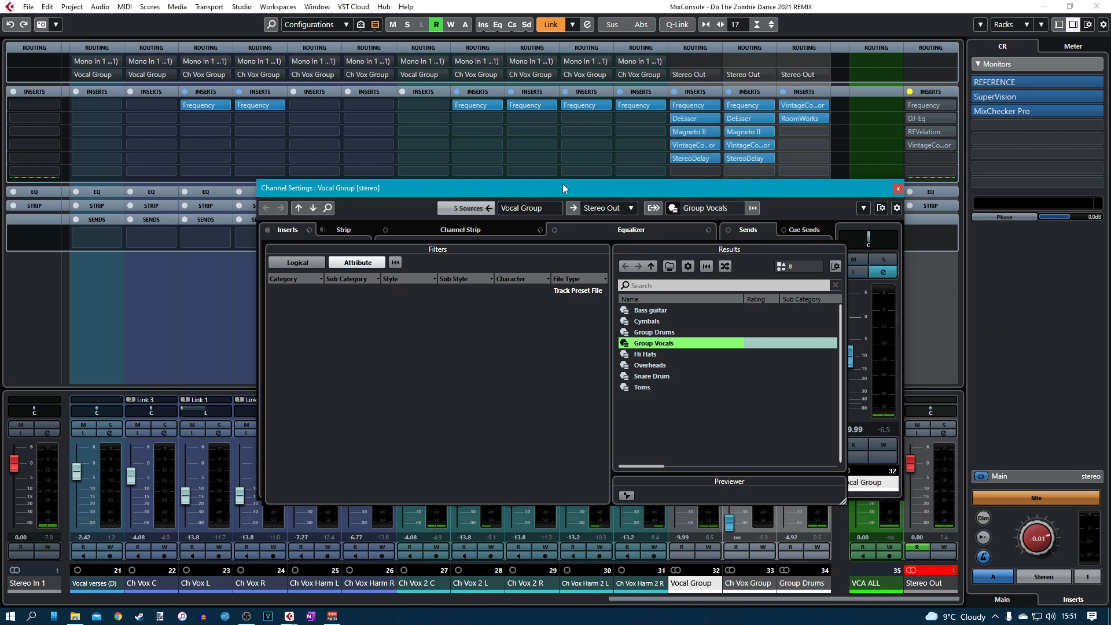
double_click(652, 345)
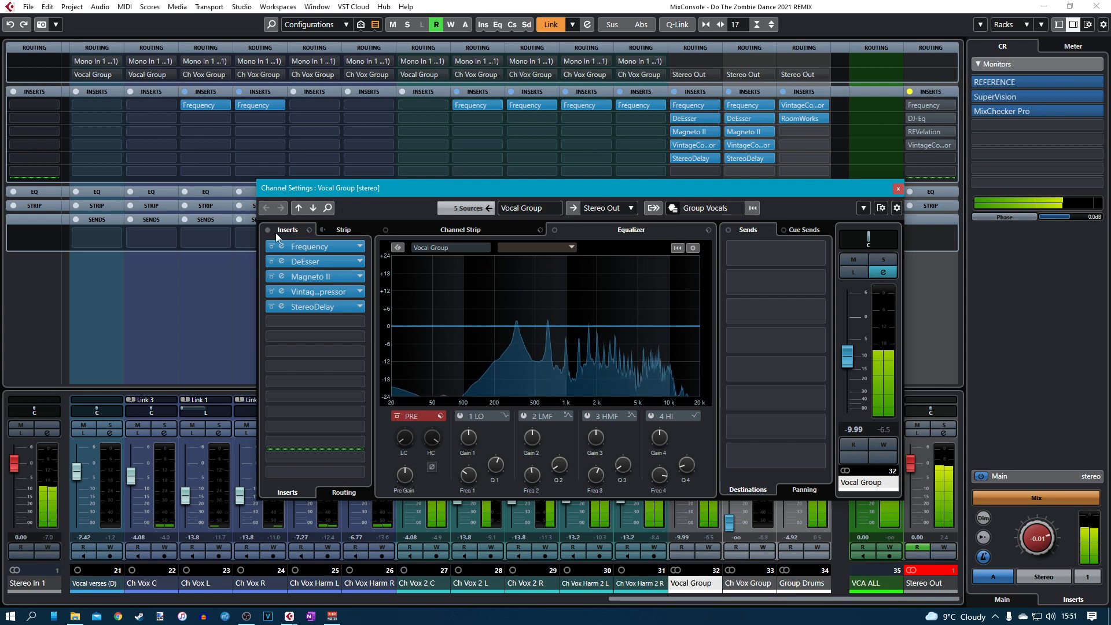
In the Vocal Group's Frequency EQ, set the band 1 cut to 259 Hz, band 6 to 3.82 kHz at 2.4 dB and band 7 to 5.99 kHz at 3.5 dB.
click(300, 246)
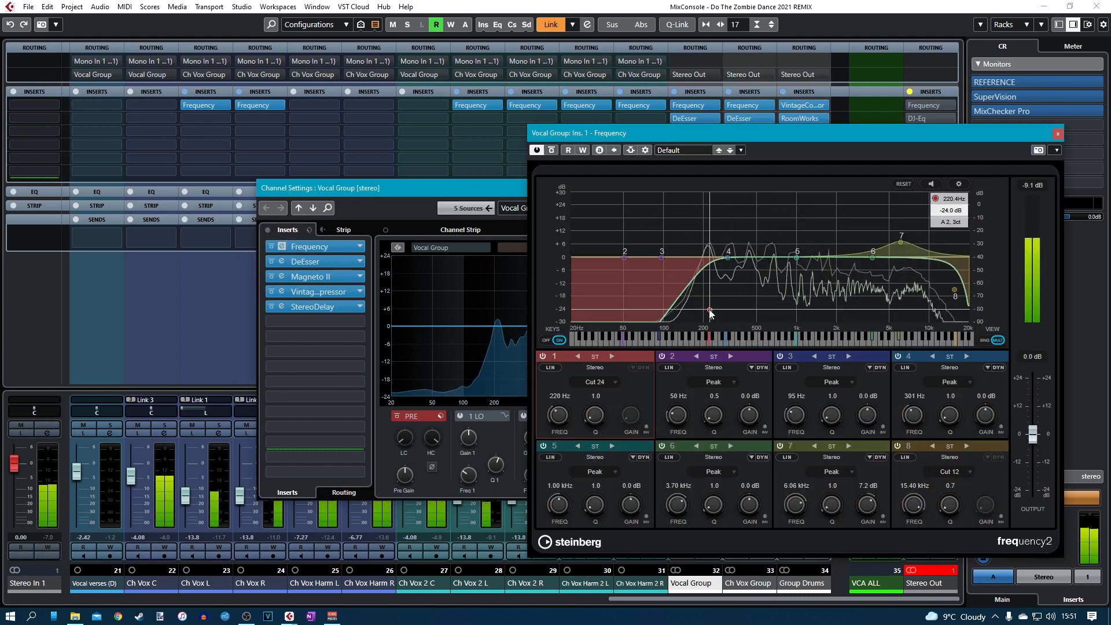
mouse_move(710, 313)
mouse_down()
mouse_move(702, 313)
mouse_move(720, 313)
mouse_up()
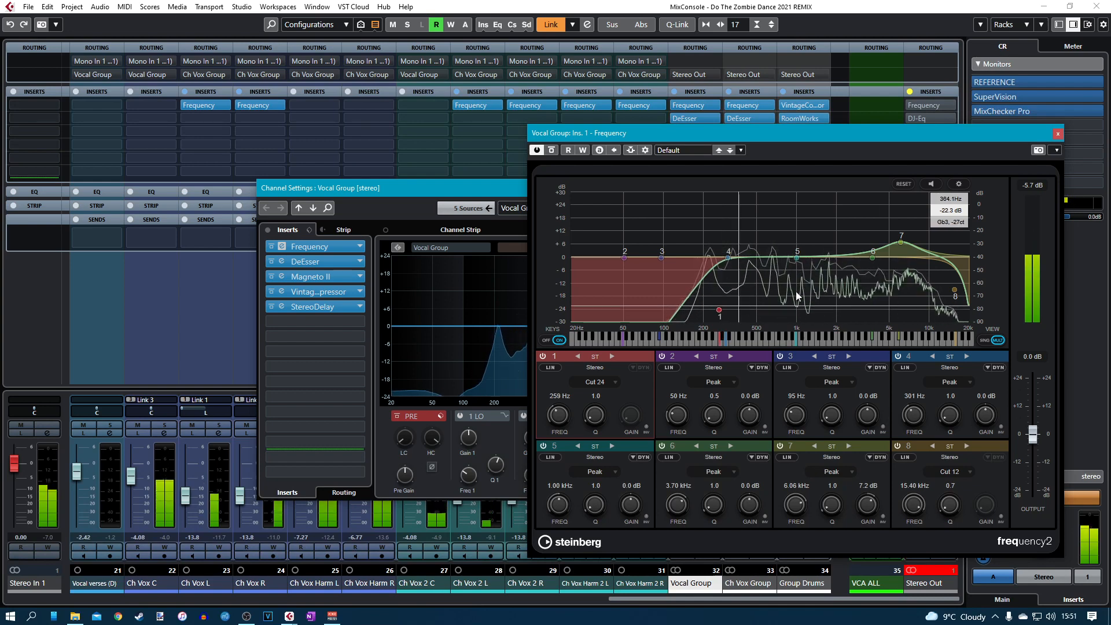
drag(901, 243, 874, 253)
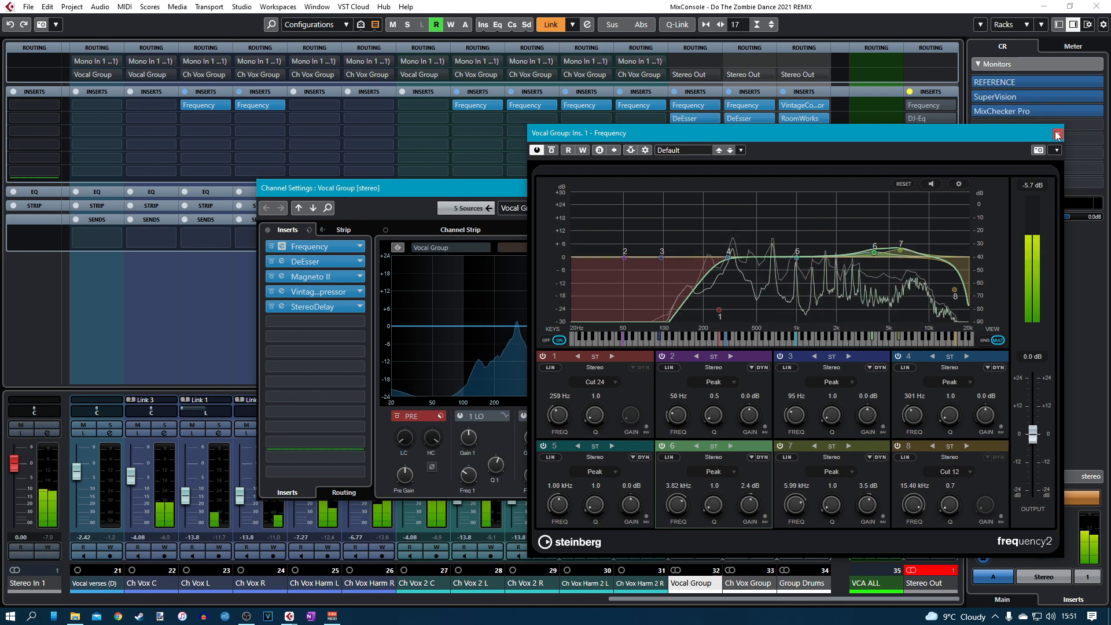
click(282, 246)
Check the DeEsser settings on the Vocal Group and close the plug-in editor.
click(282, 262)
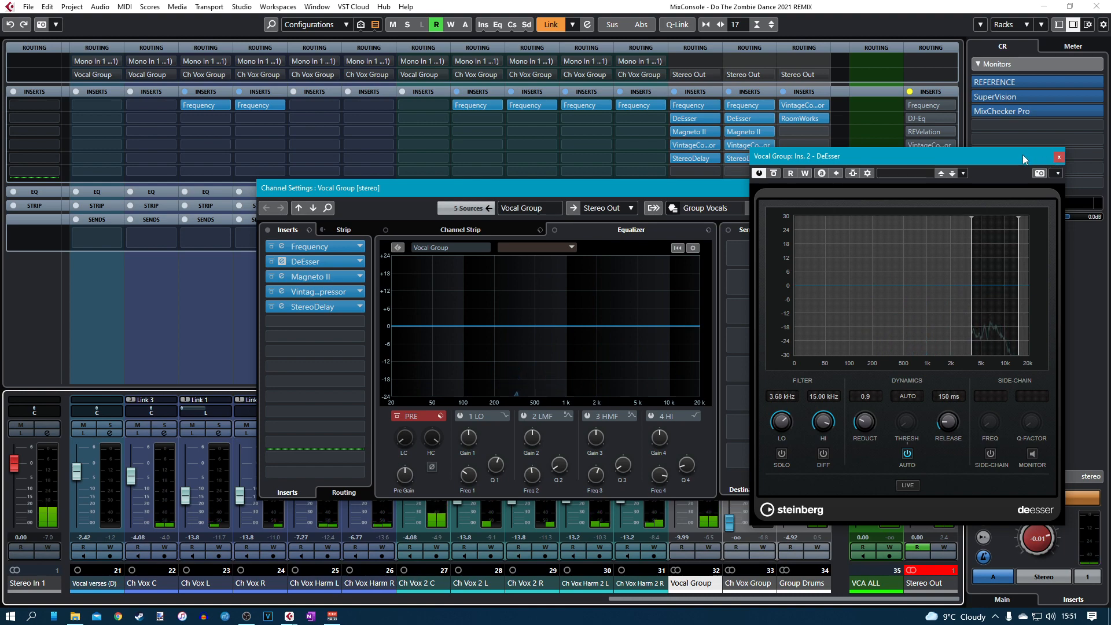
click(1058, 156)
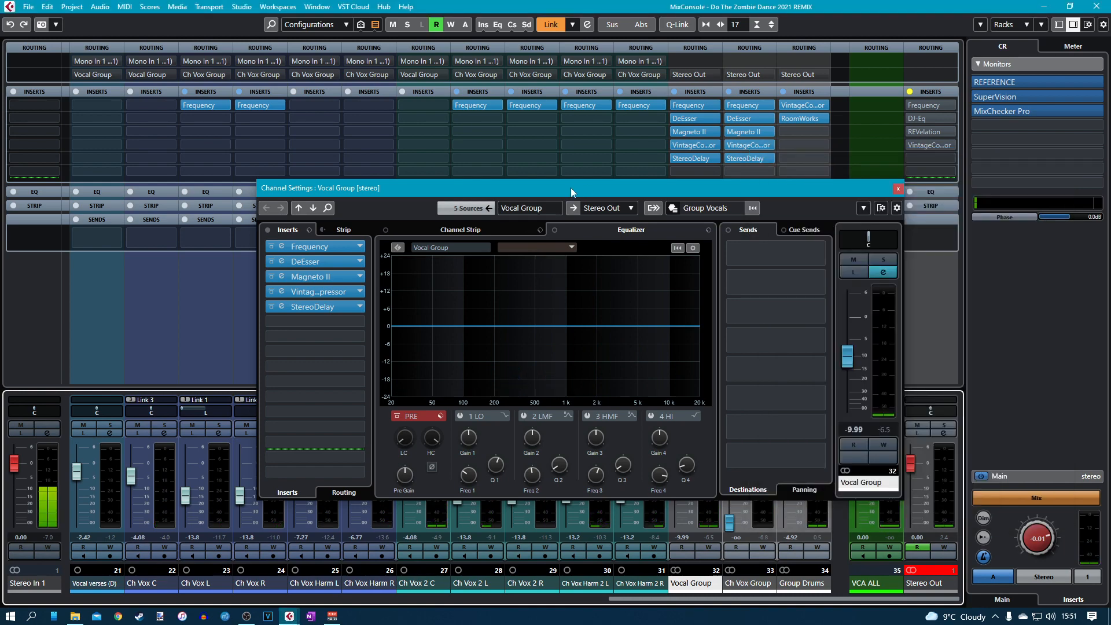
drag(570, 188, 561, 169)
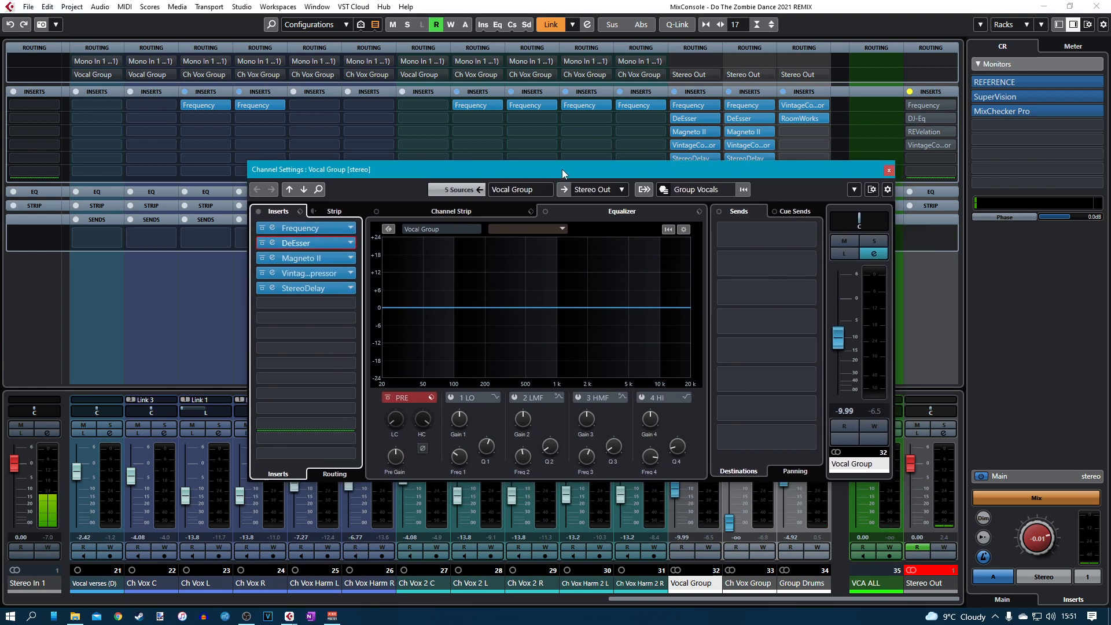
Set the Vocal Group's Magneto II saturation to 33% and output to 4.1 dB, and close its editor.
click(273, 258)
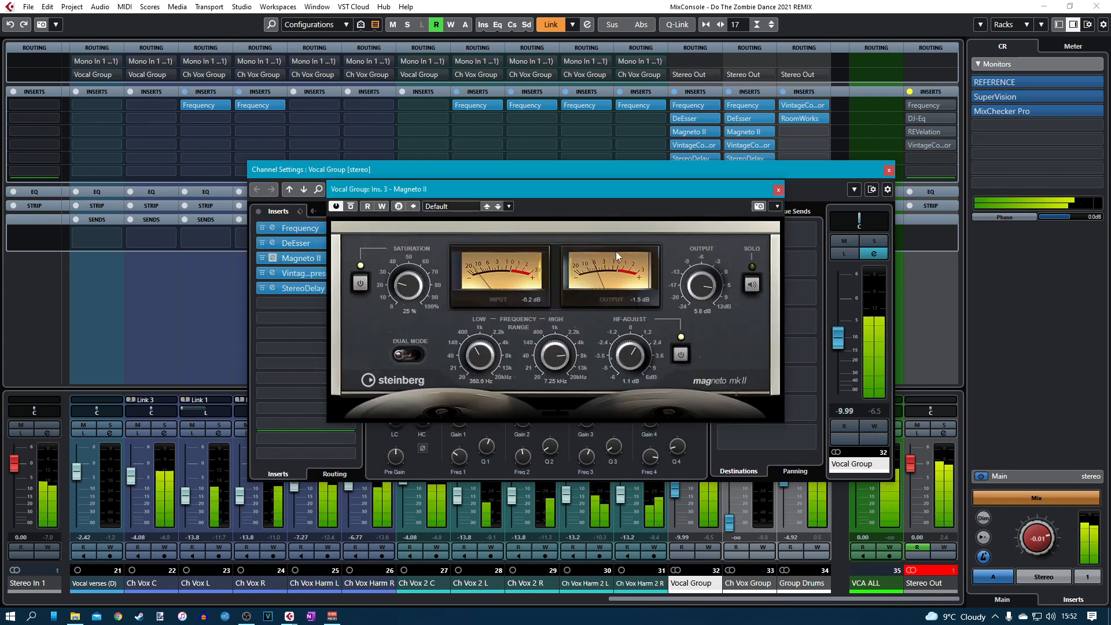
scroll(693, 290, down, 2)
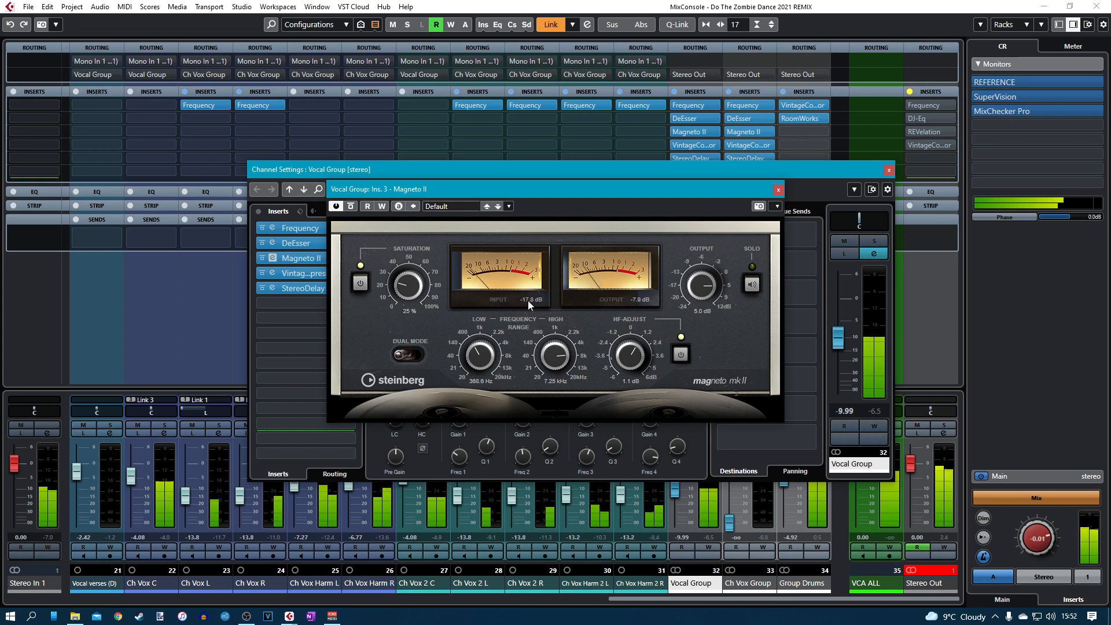
scroll(403, 286, up, 2)
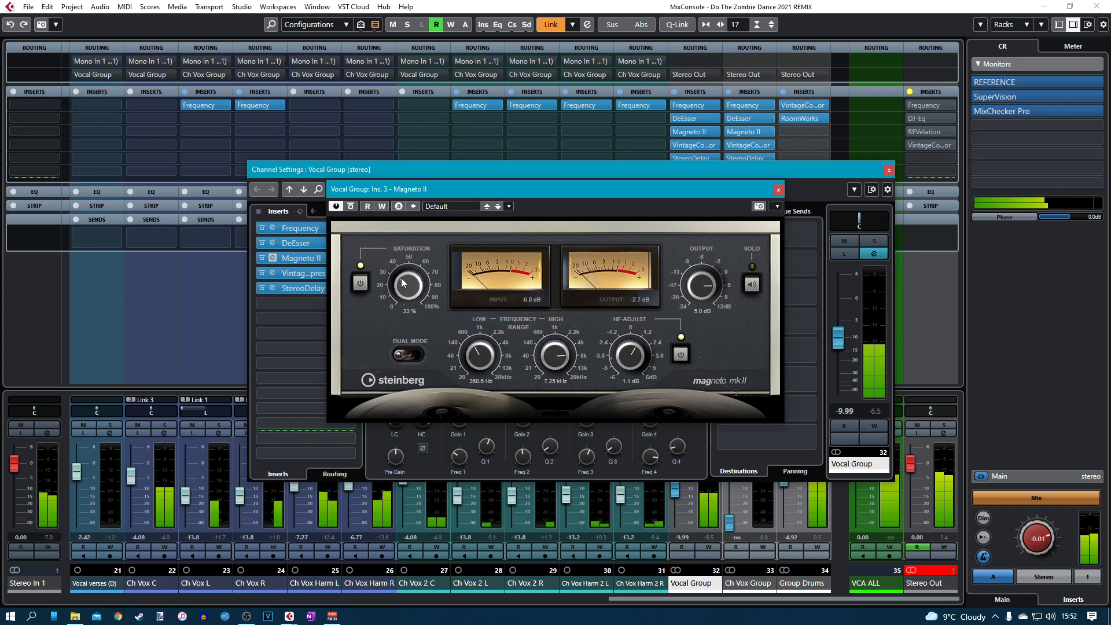
scroll(702, 286, down, 1)
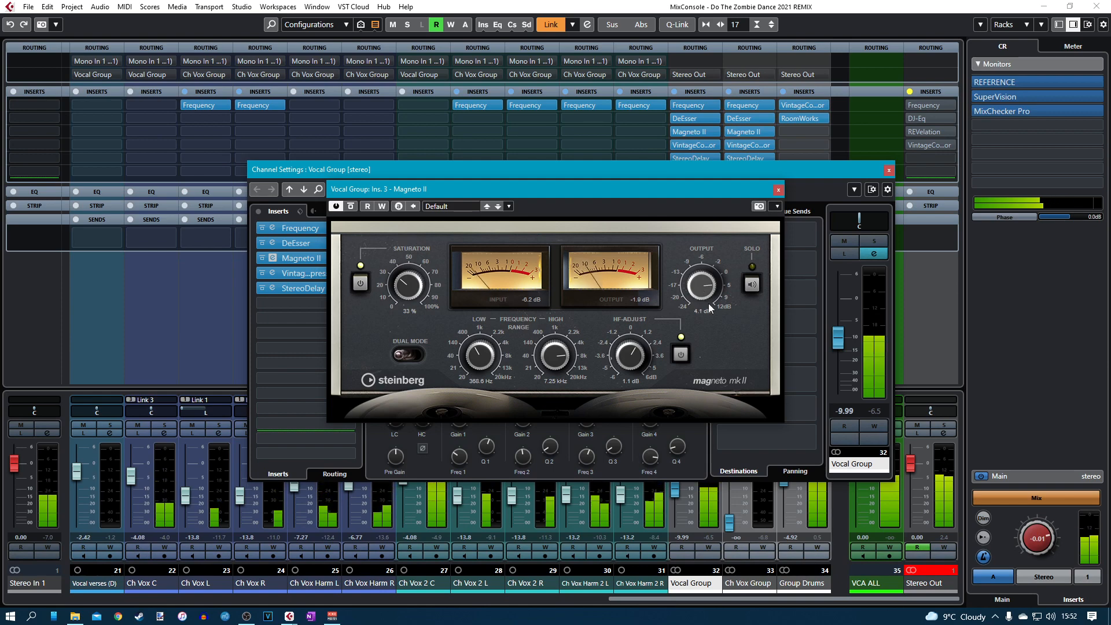
click(777, 190)
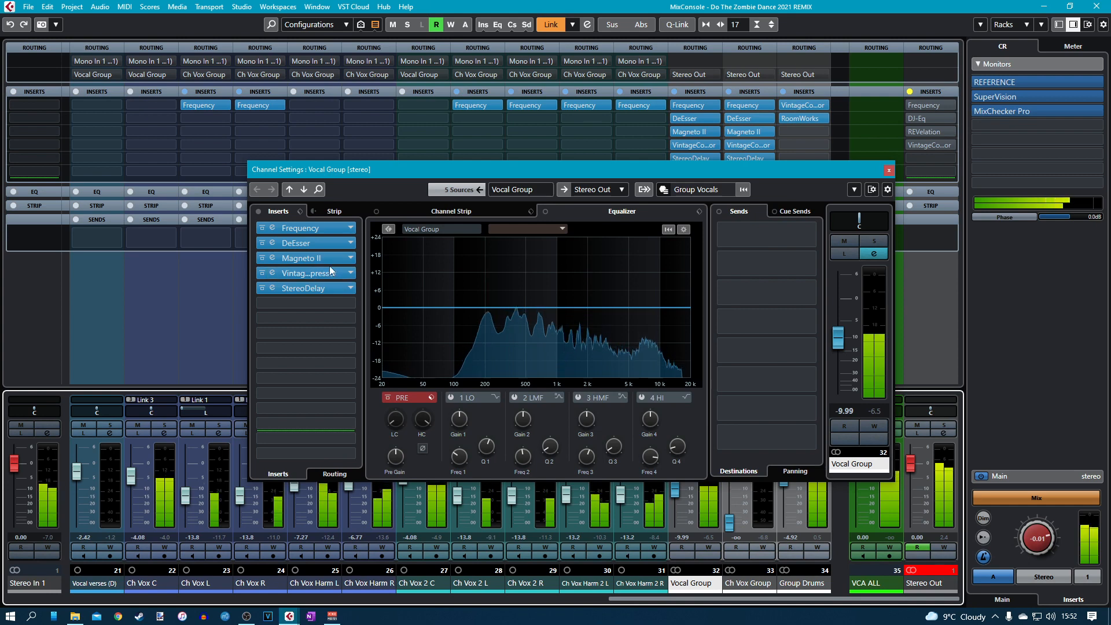
Raise the input of the Vocal Group's VintageCompressor to 11.5.
click(271, 273)
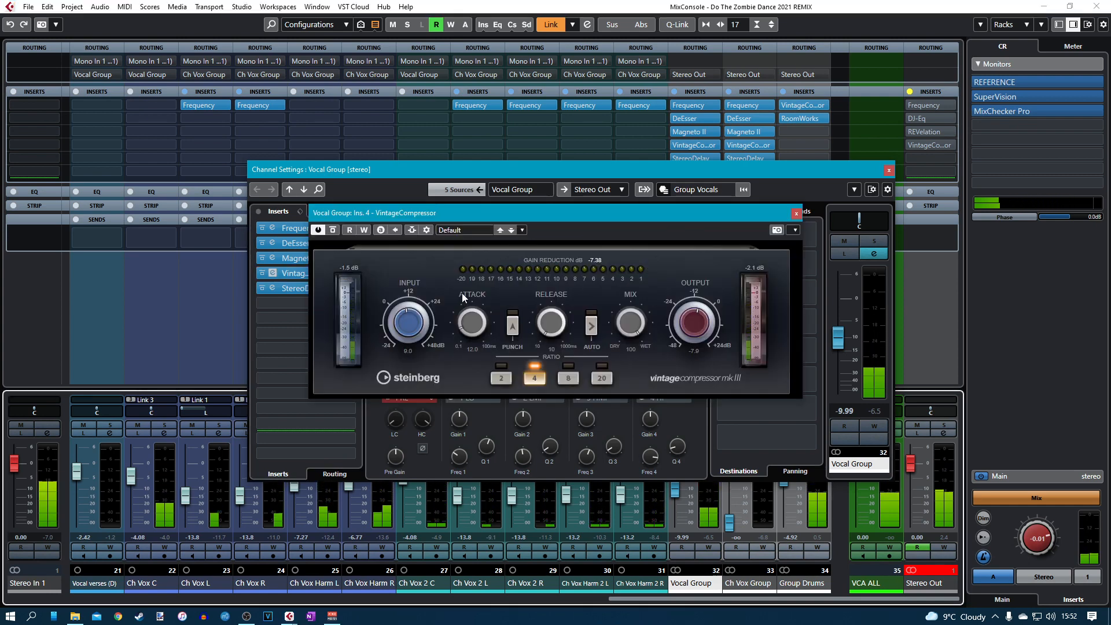
drag(549, 211, 550, 203)
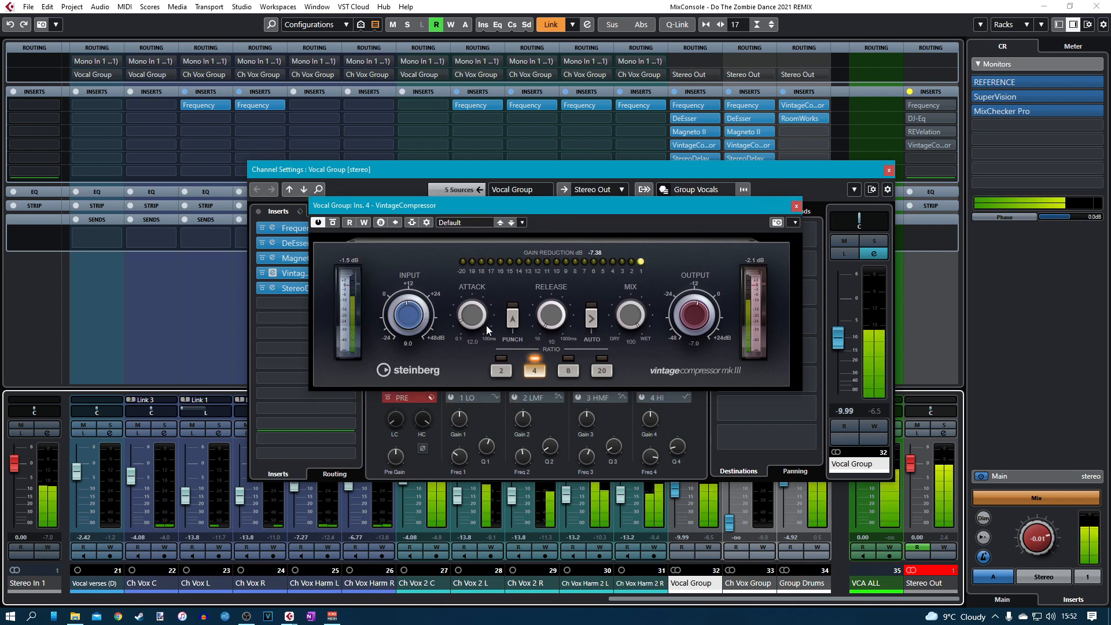
click(533, 370)
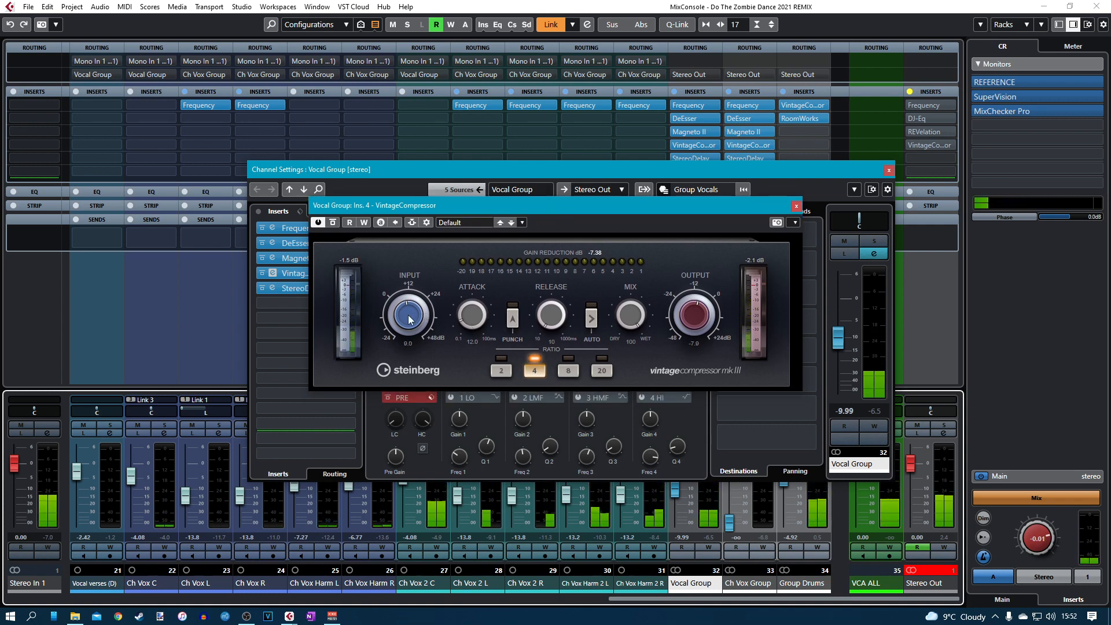
scroll(409, 318, up, 4)
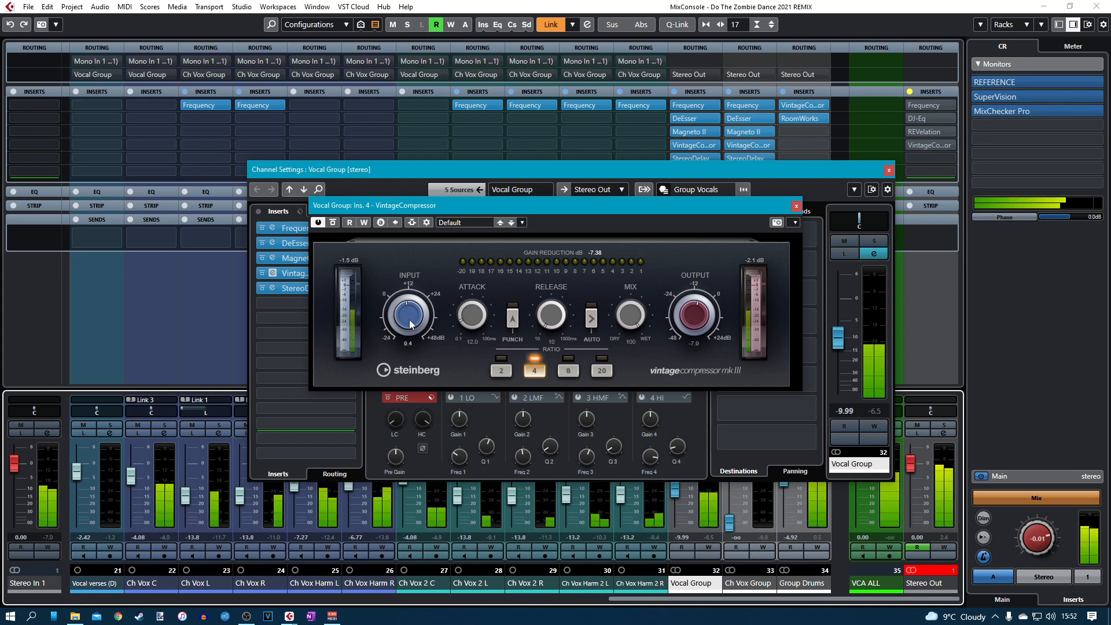
scroll(410, 323, up, 10)
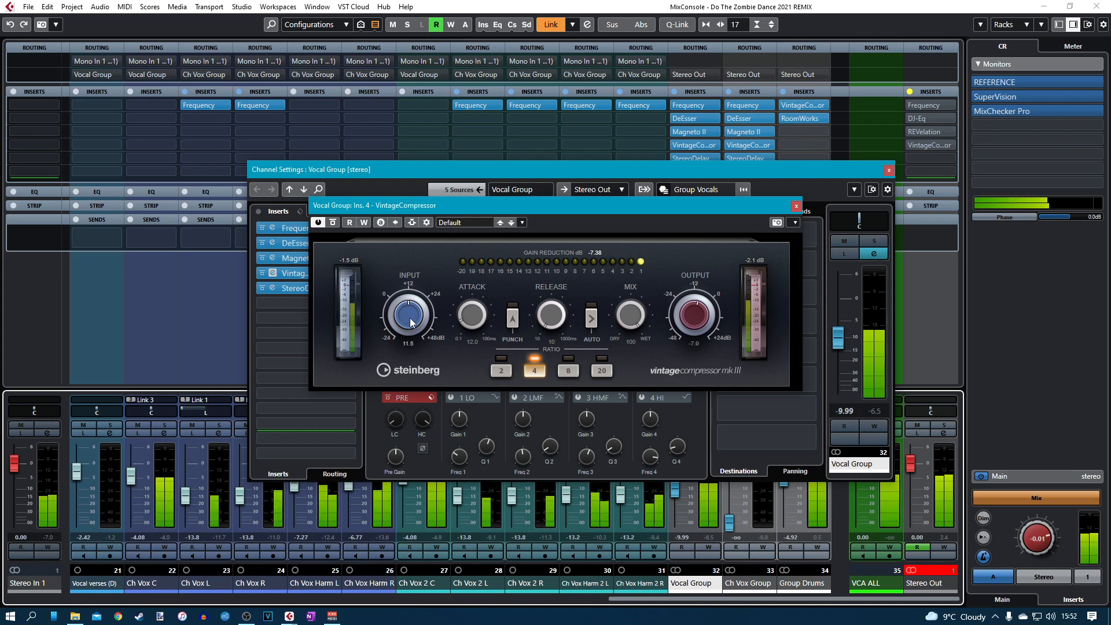
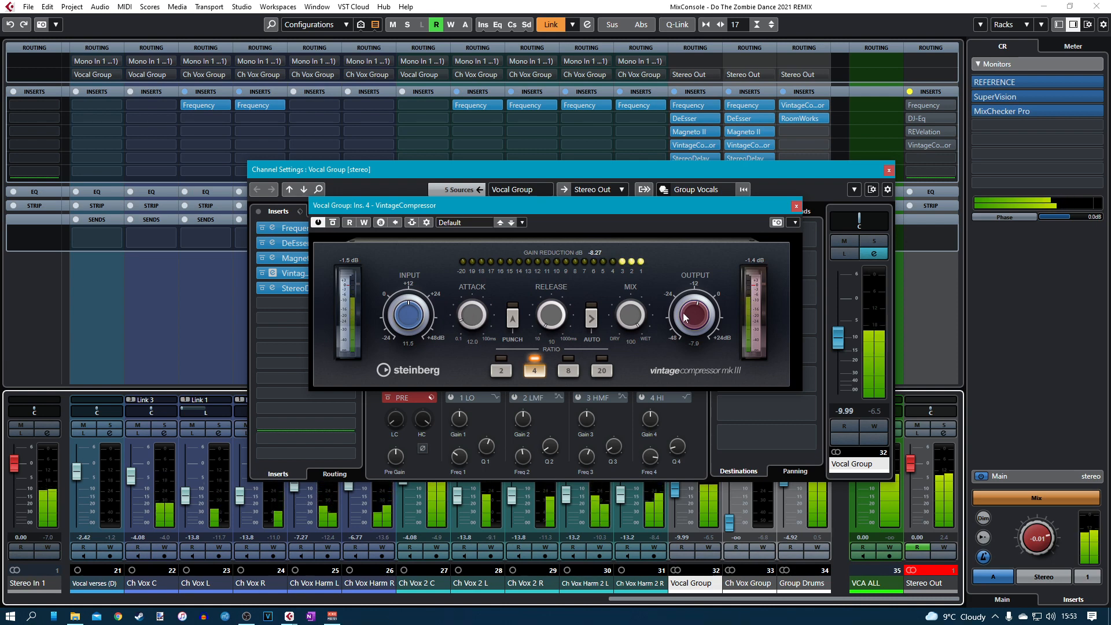
Lower the VintageCompressor's output to -9.5, reset its output peak reading, and close the Vocal Group channel settings.
click(752, 272)
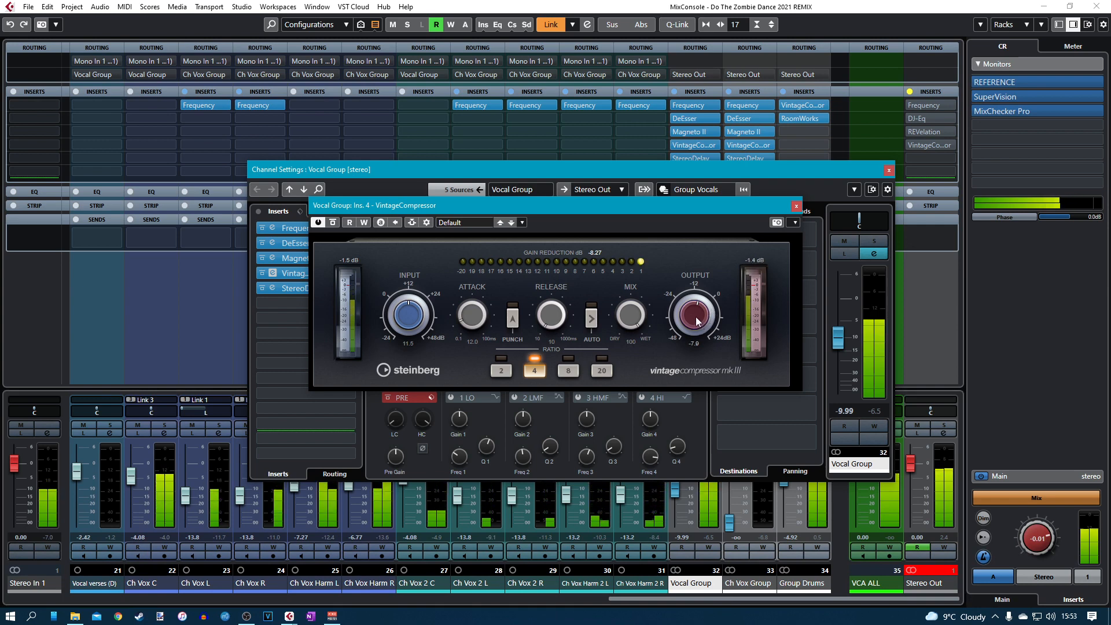
drag(697, 321, 697, 327)
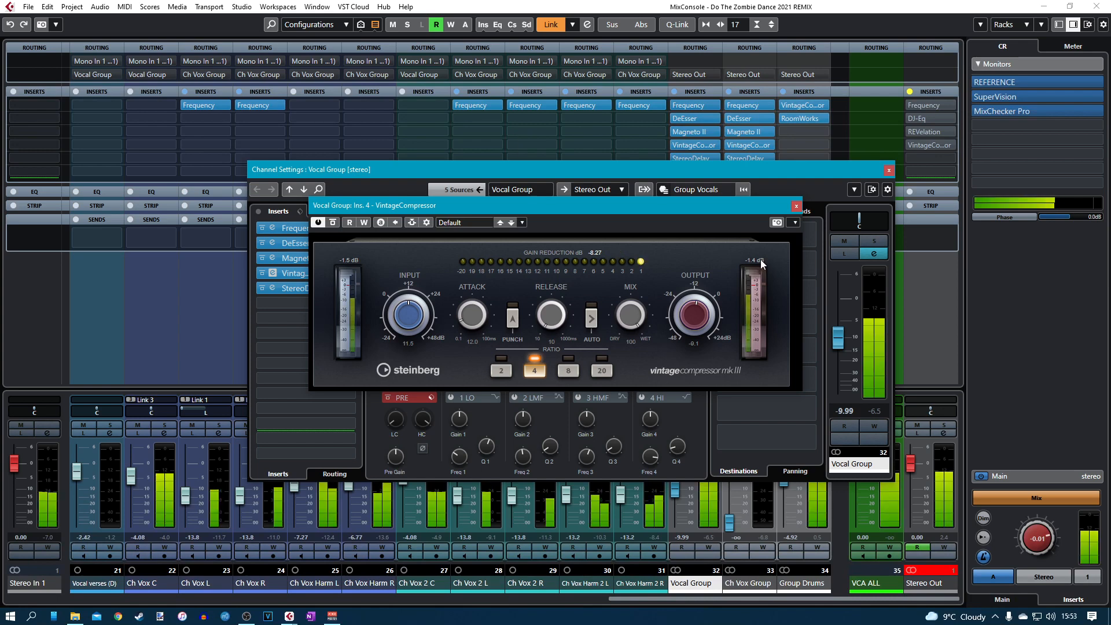
drag(700, 320, 701, 326)
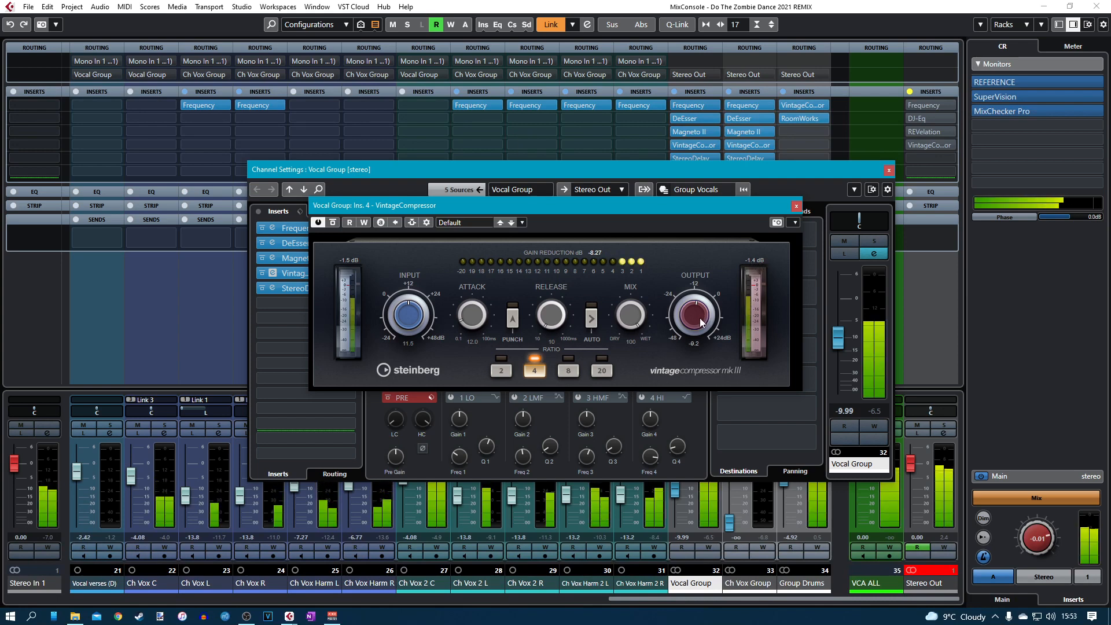
click(755, 262)
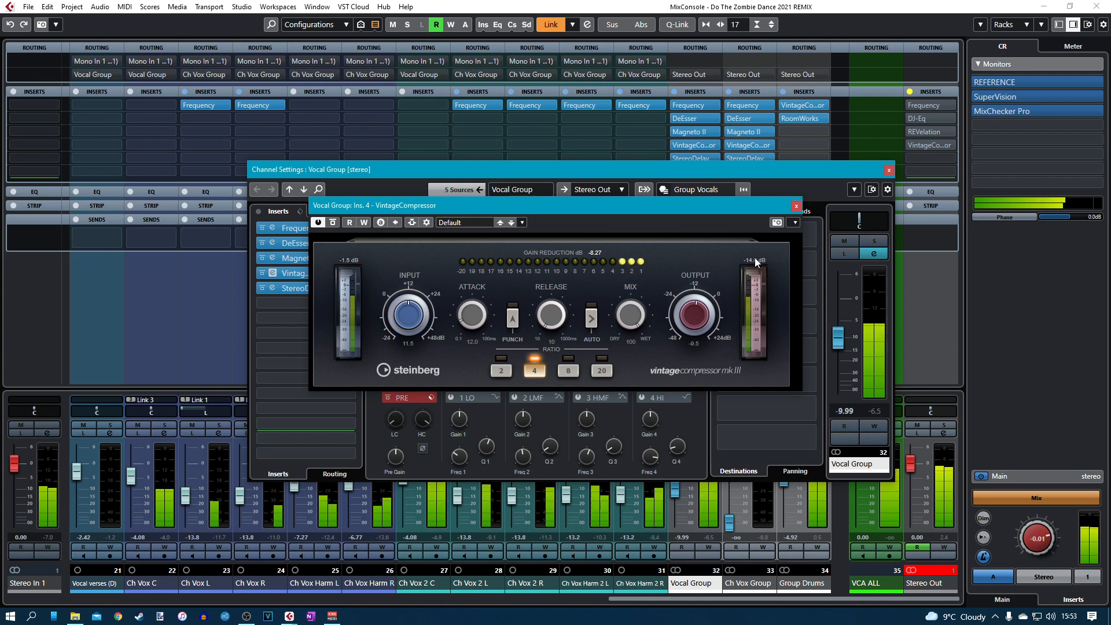
click(795, 207)
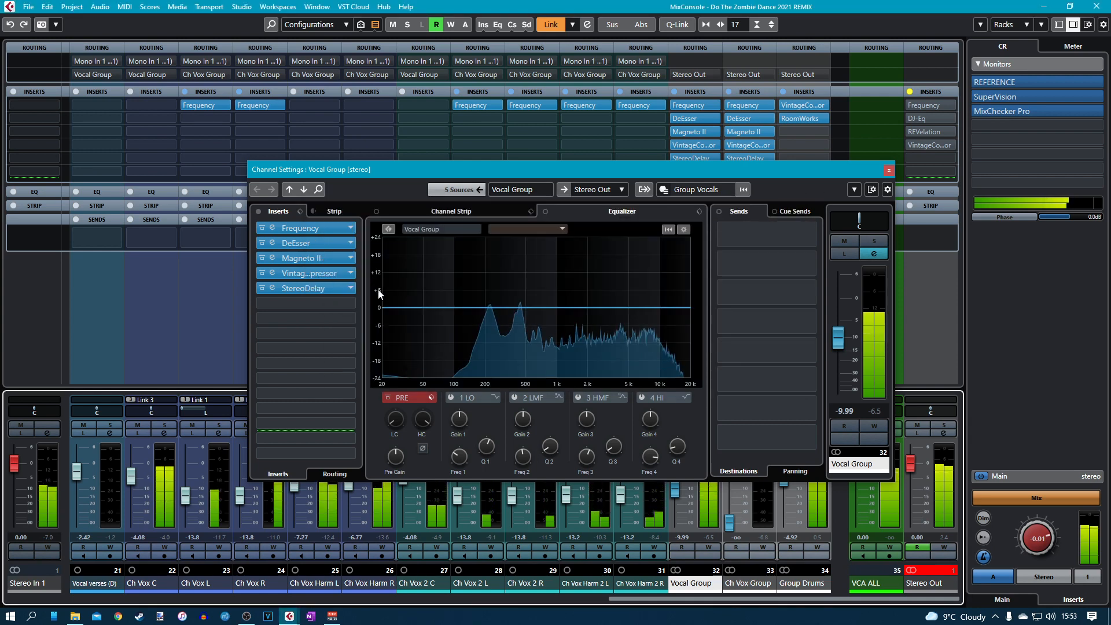
click(889, 170)
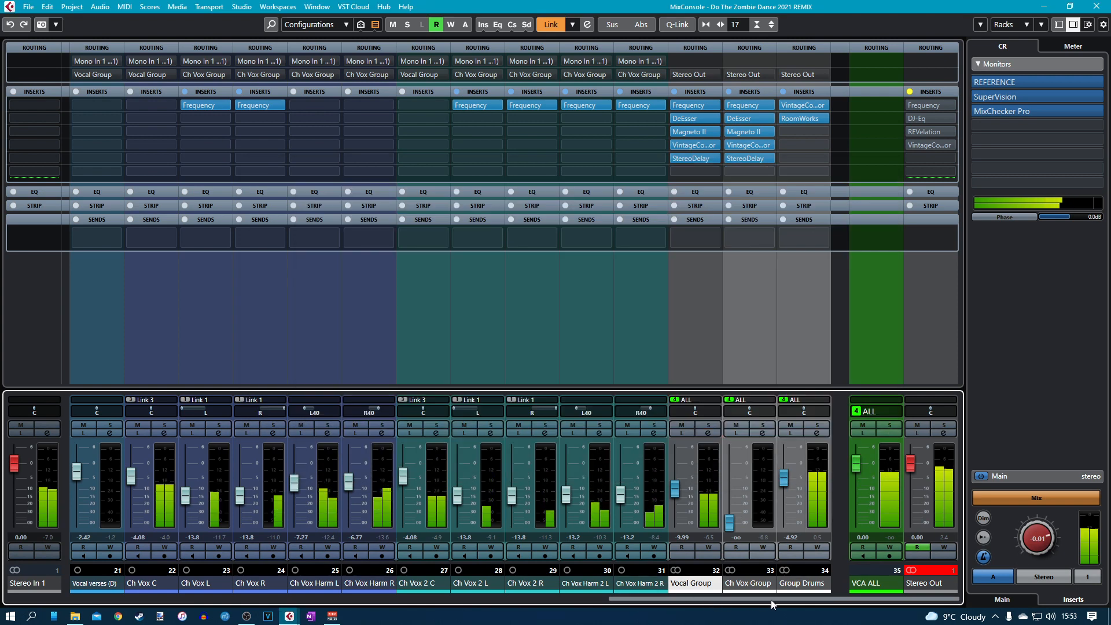
Switch the Control Room monitoring to mono and set the Vocal Group fader to -8.04 dB.
drag(678, 492, 678, 487)
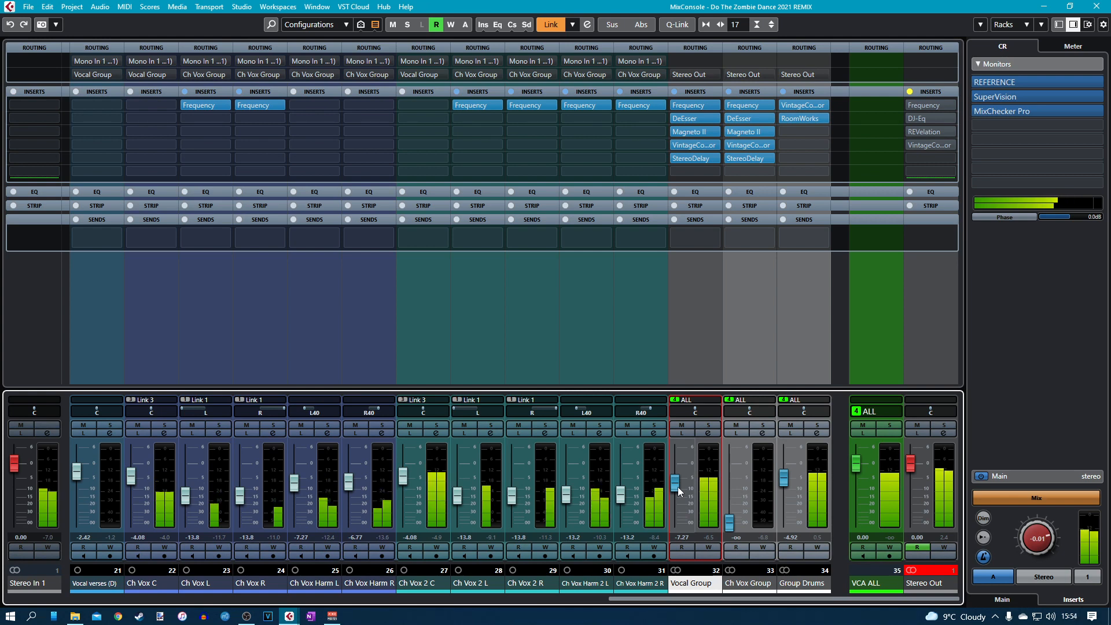
click(983, 518)
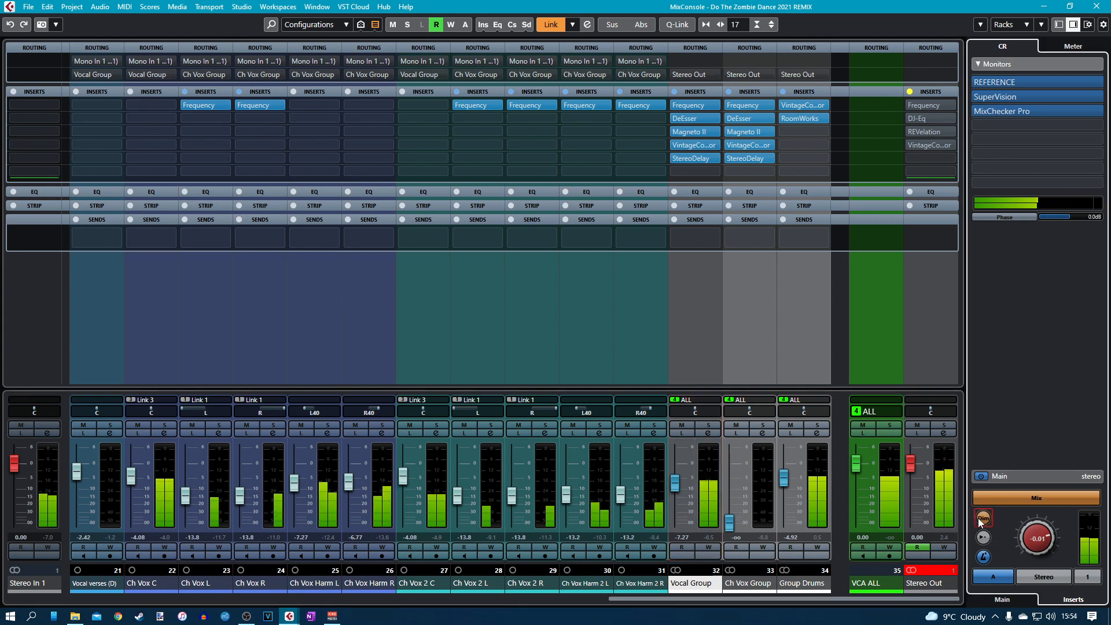
click(1043, 577)
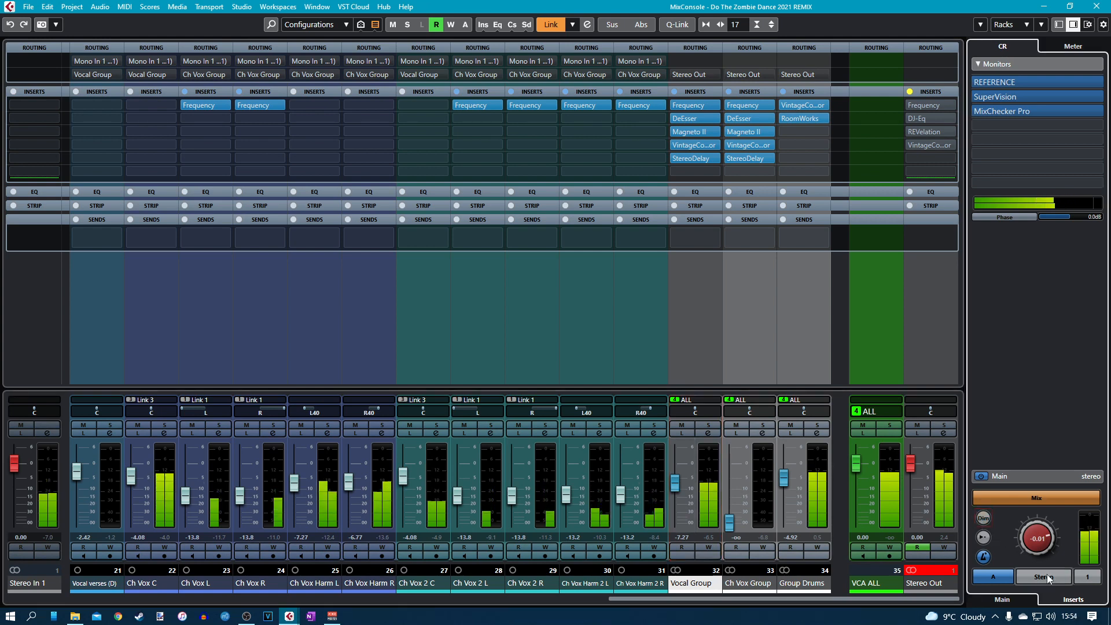
click(674, 487)
drag(675, 487, 674, 487)
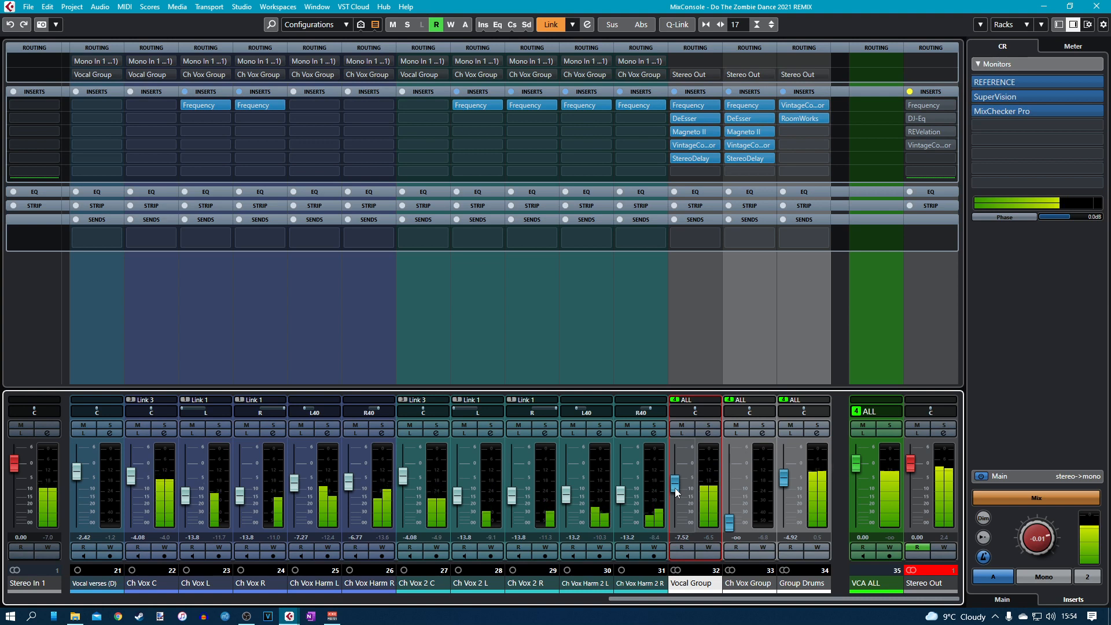
drag(674, 488, 674, 488)
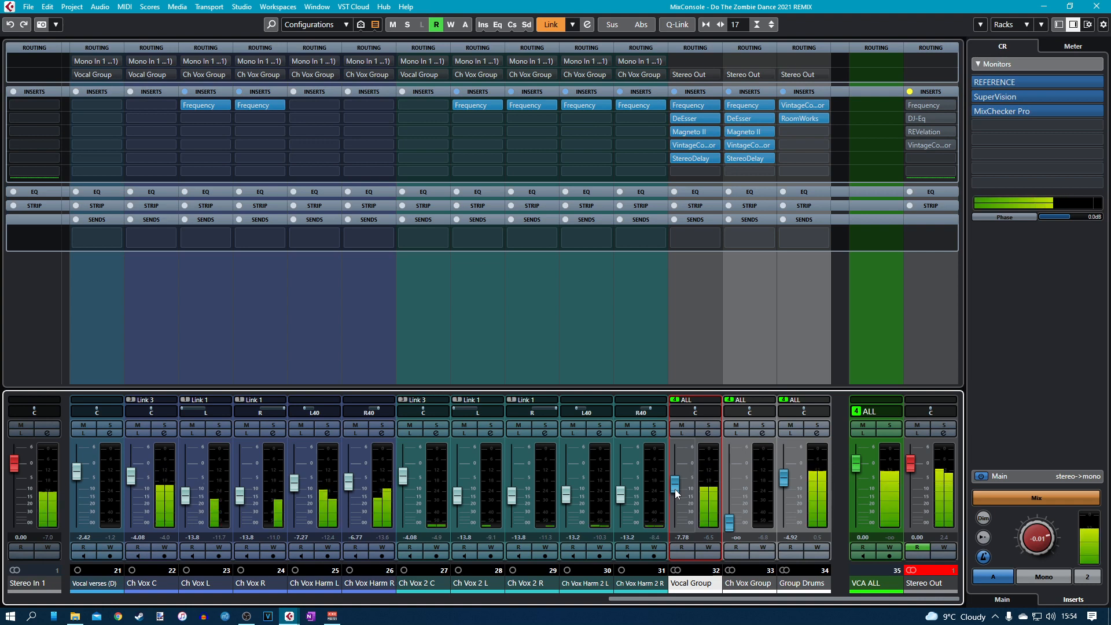
drag(674, 488, 674, 490)
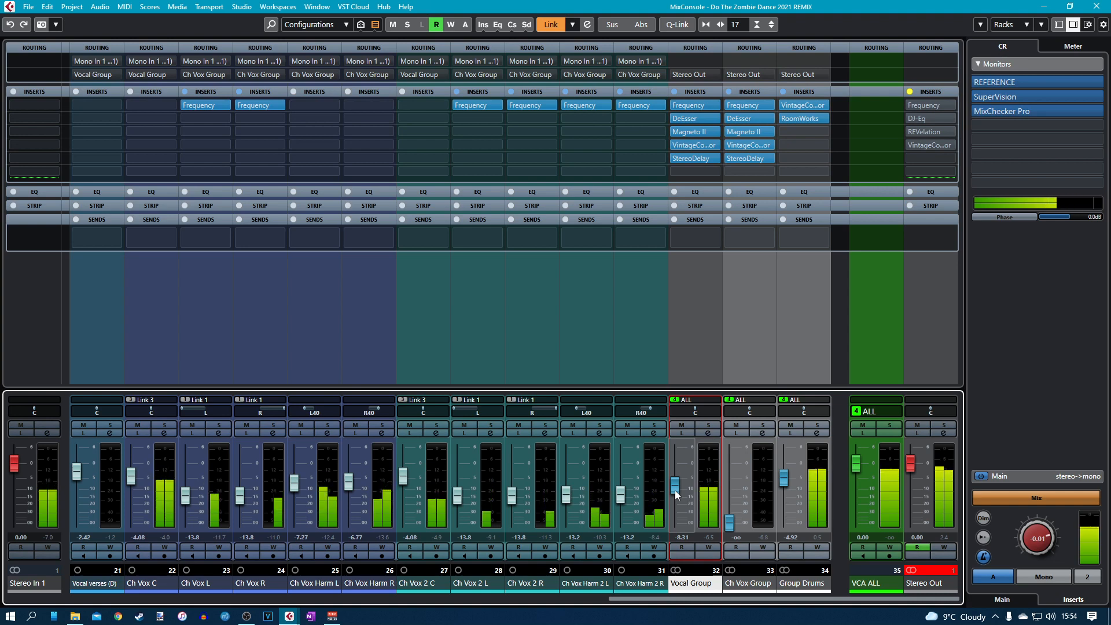
drag(674, 490, 674, 489)
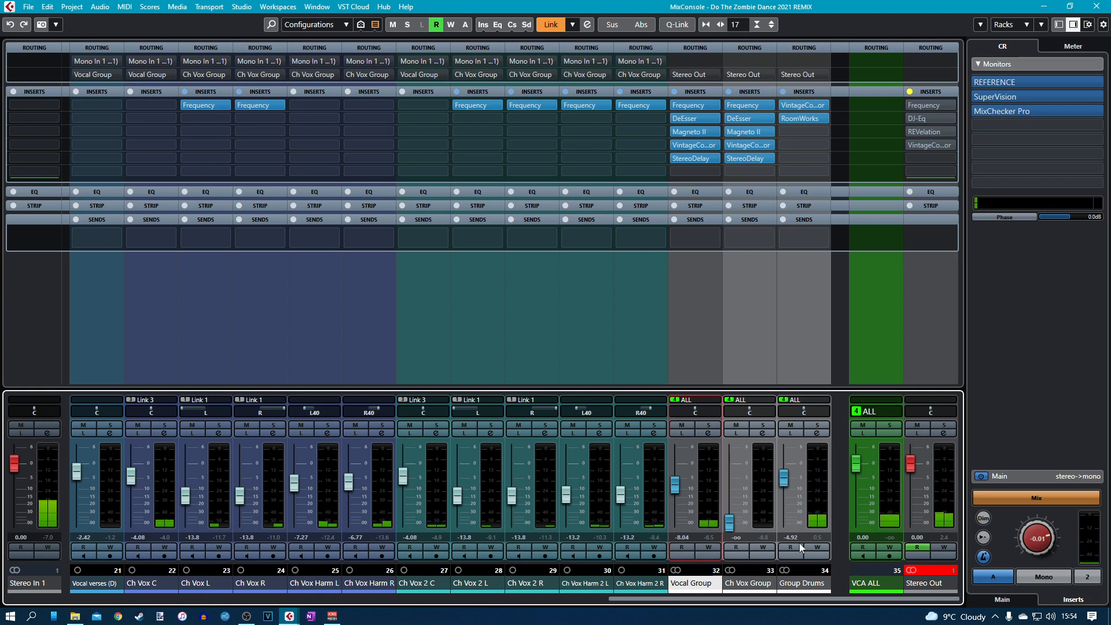
Bring the Ch Vox Group fader back up to -7.52 dB.
drag(730, 524, 731, 487)
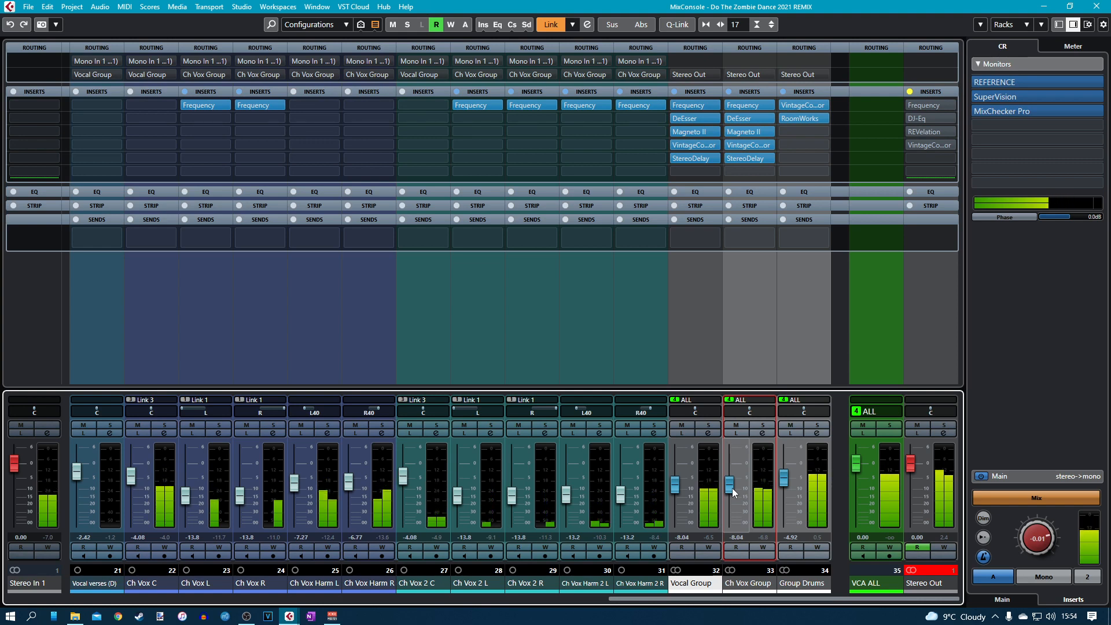
drag(731, 488, 731, 487)
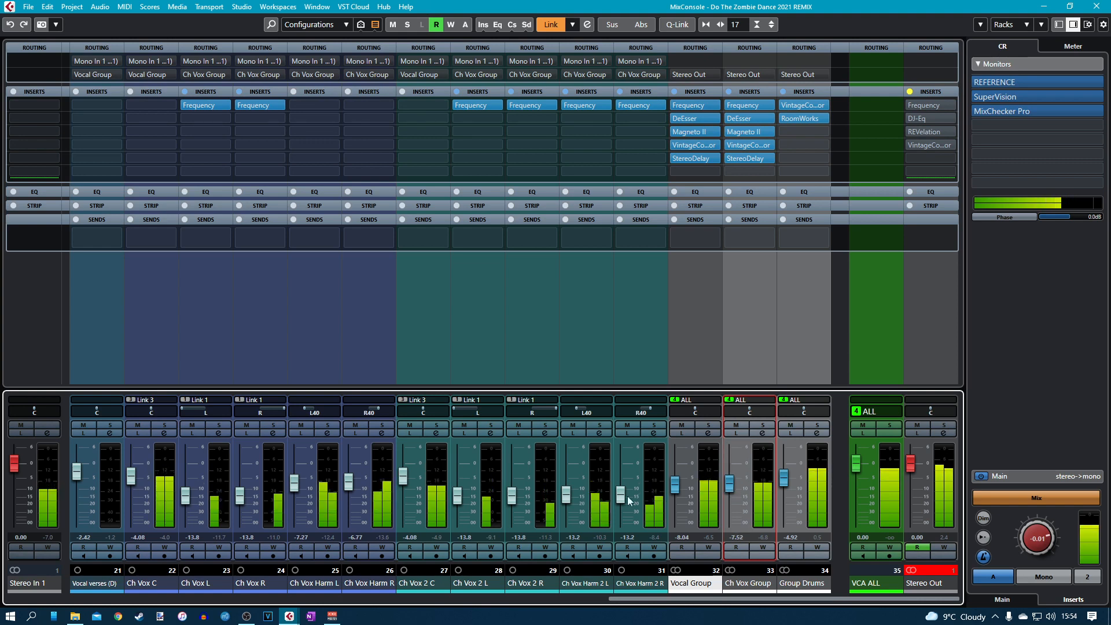
Lower Ch Vox Harm L to -10.3 dB and Ch Vox Harm R to -9.99 dB, and raise the Ch Vox Group fader to -6.29 dB.
drag(674, 599, 579, 600)
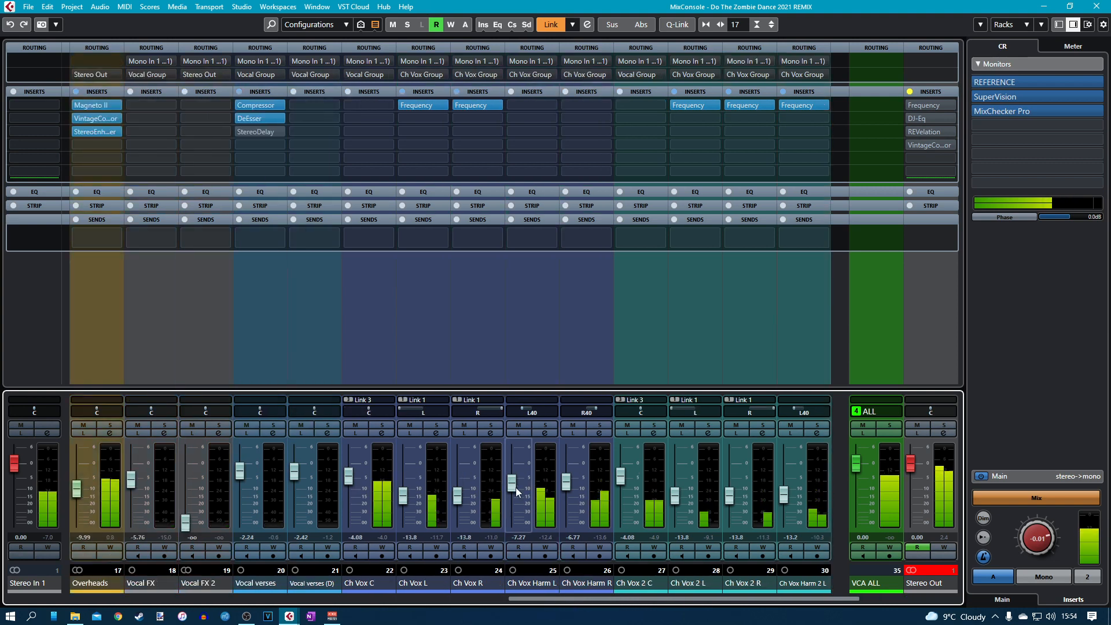
drag(517, 492, 568, 496)
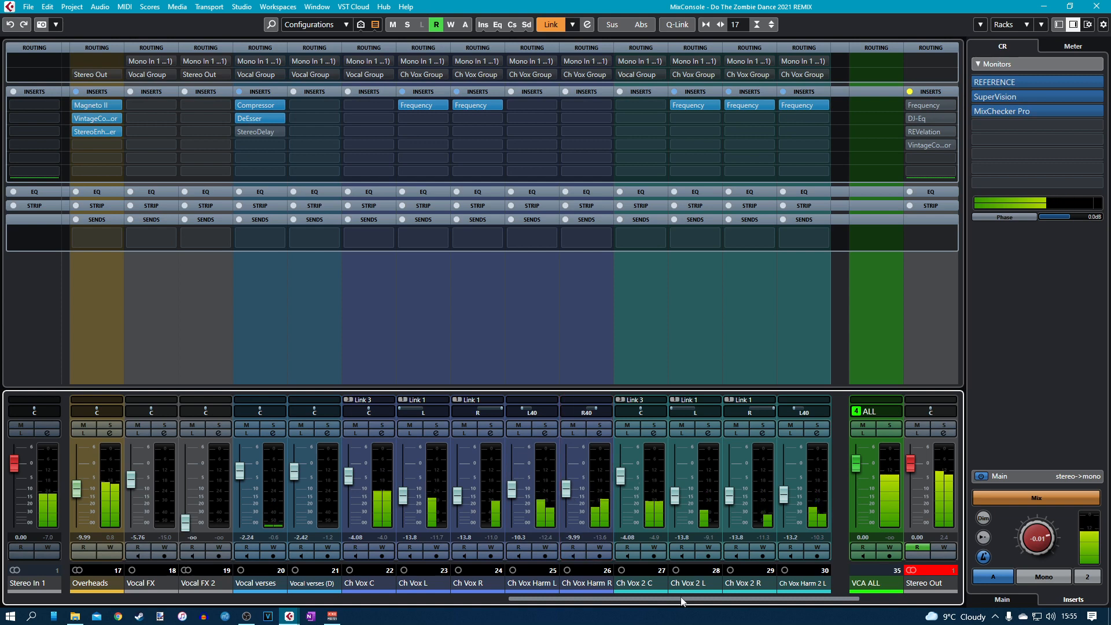
scroll(738, 546, right, 4)
drag(729, 489, 727, 484)
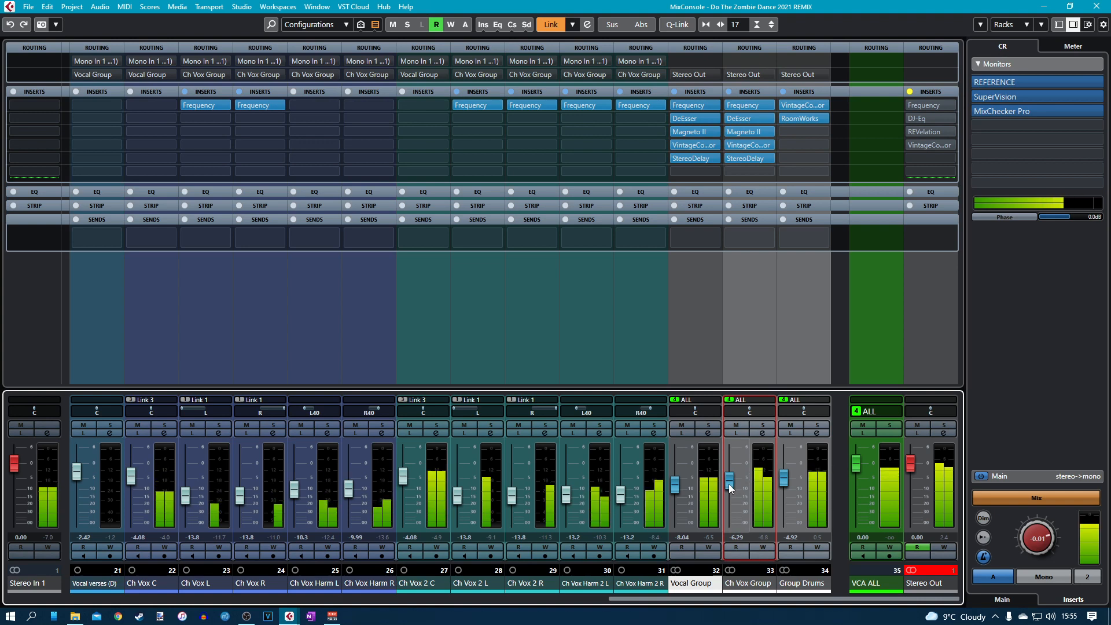
Switch the Control Room monitoring from mono back to stereo.
click(682, 493)
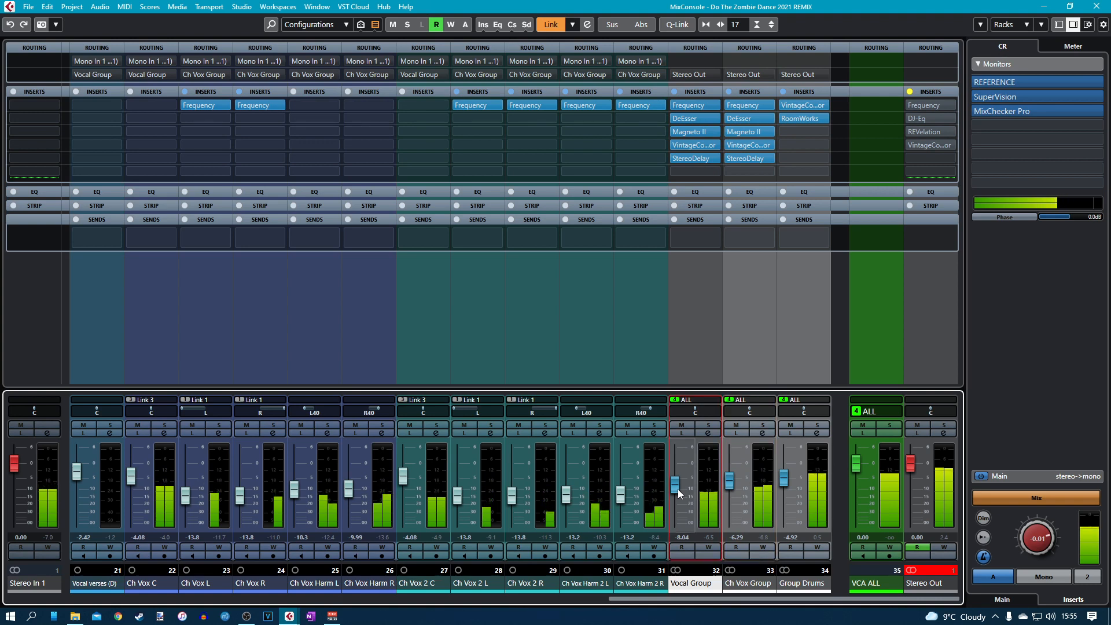
click(730, 489)
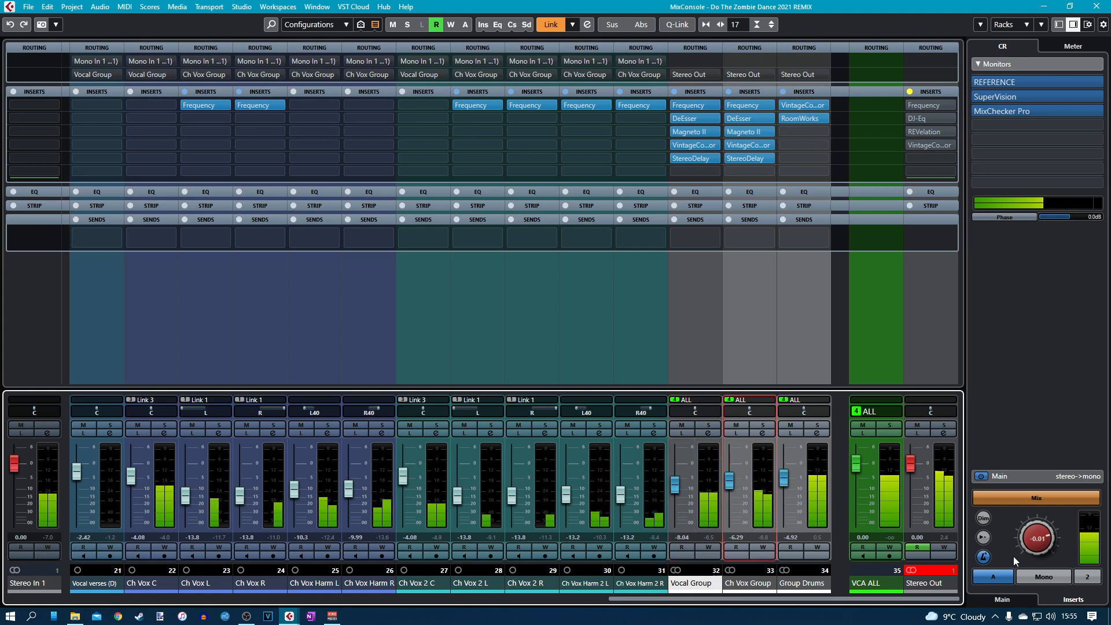
click(1050, 578)
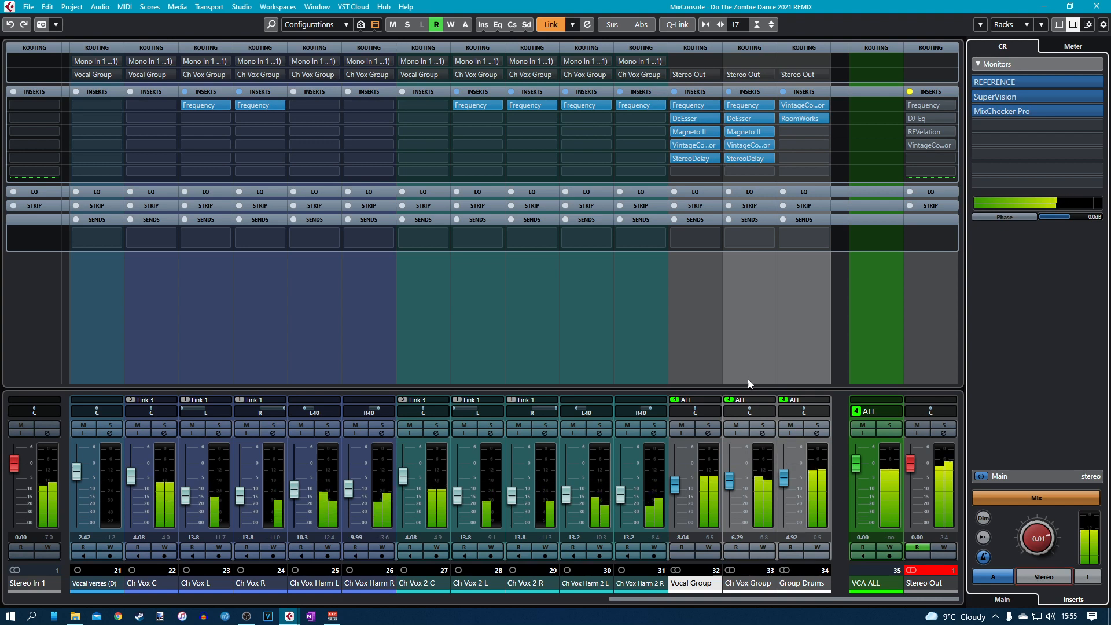
Lower the Vocal Group fader to -9.13 dB and the Ch Vox Group fader to -8.04 dB.
click(730, 487)
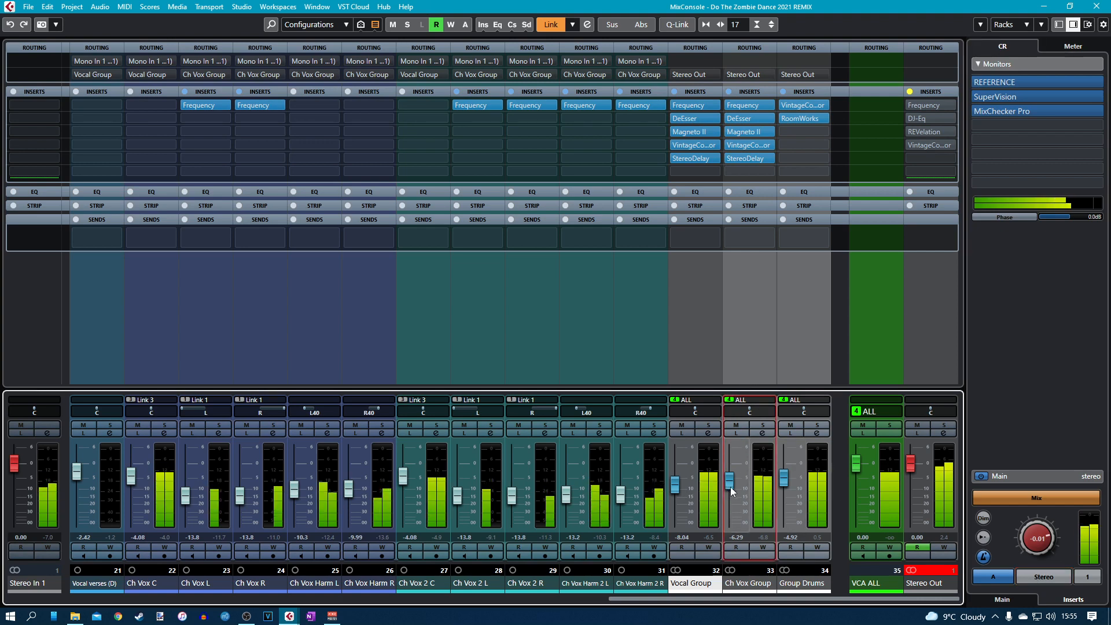
drag(730, 487, 679, 491)
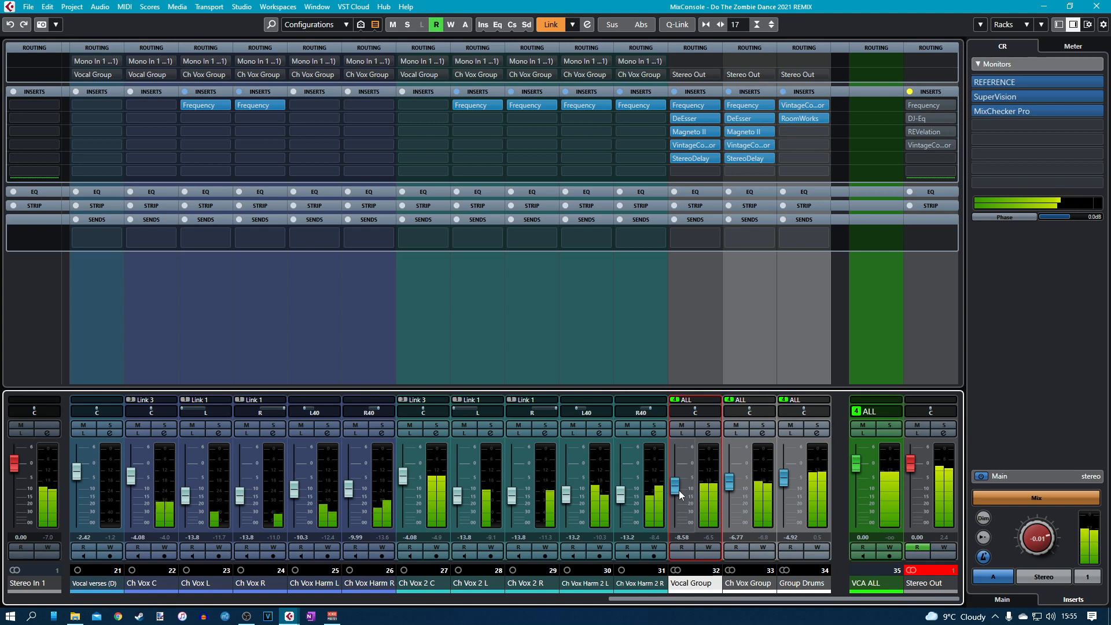
drag(734, 487, 731, 490)
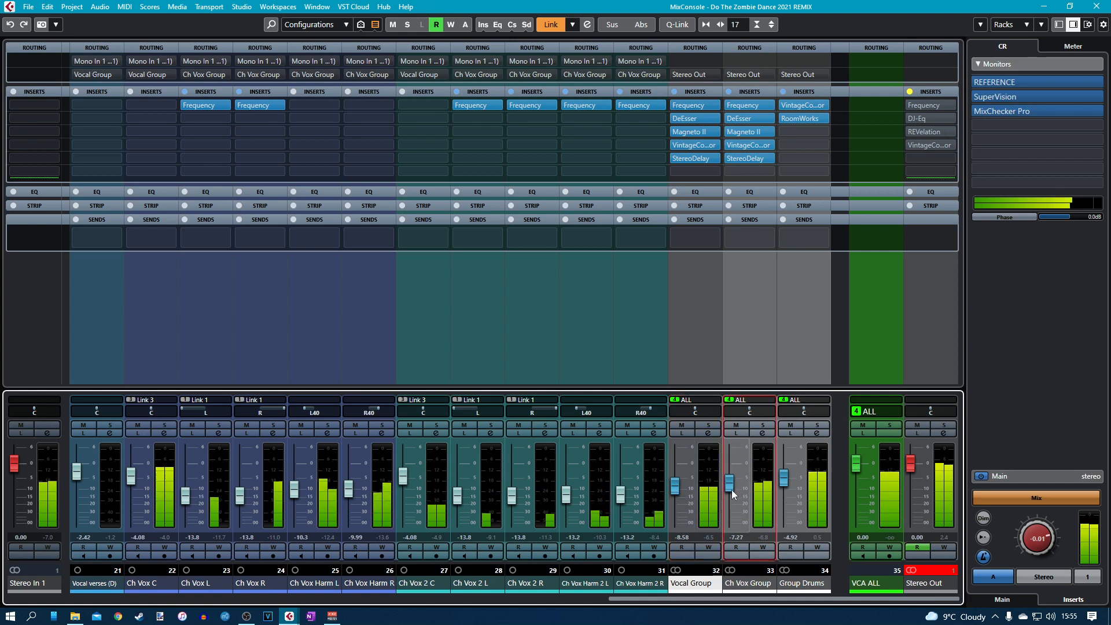
click(673, 491)
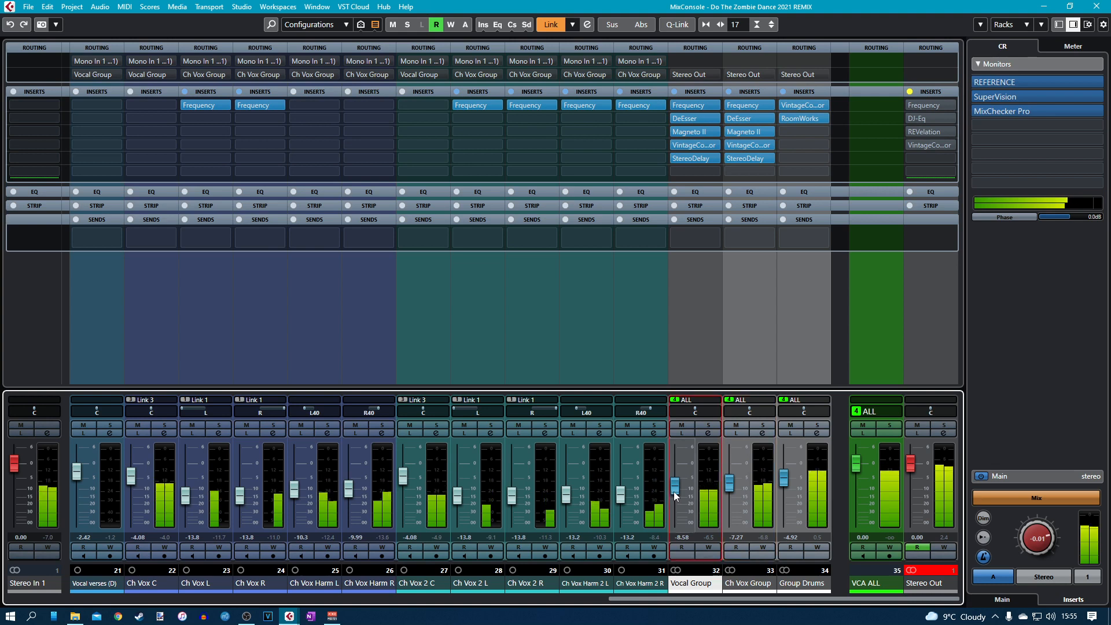
drag(674, 491, 731, 491)
click(731, 488)
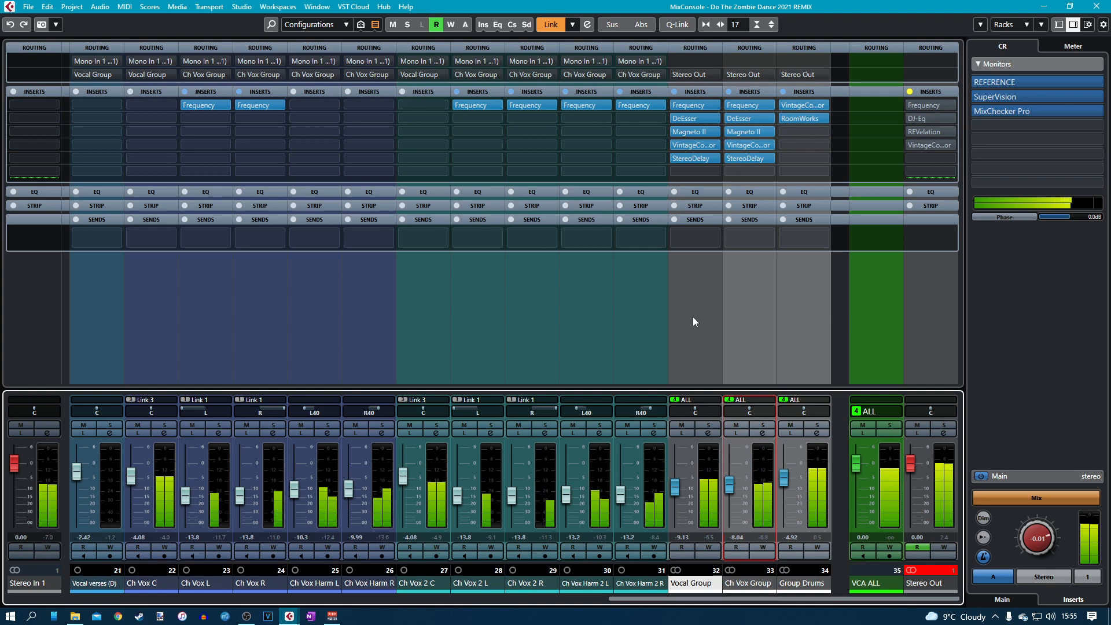
Raise the Snares fader to -1.48 dB.
drag(669, 599, 427, 613)
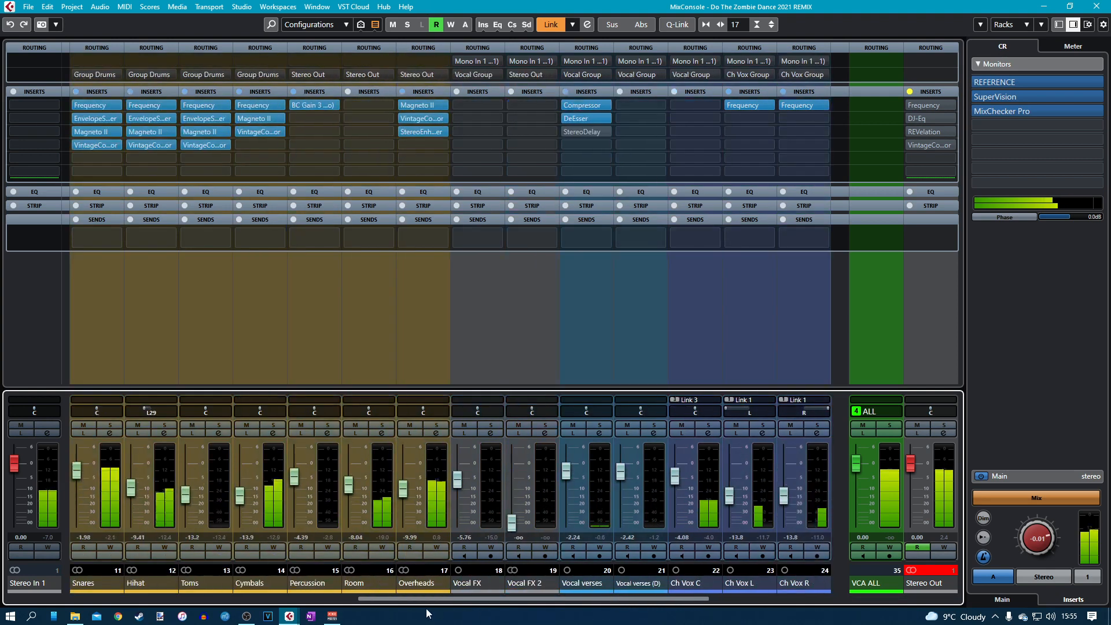
scroll(340, 520, up, 5)
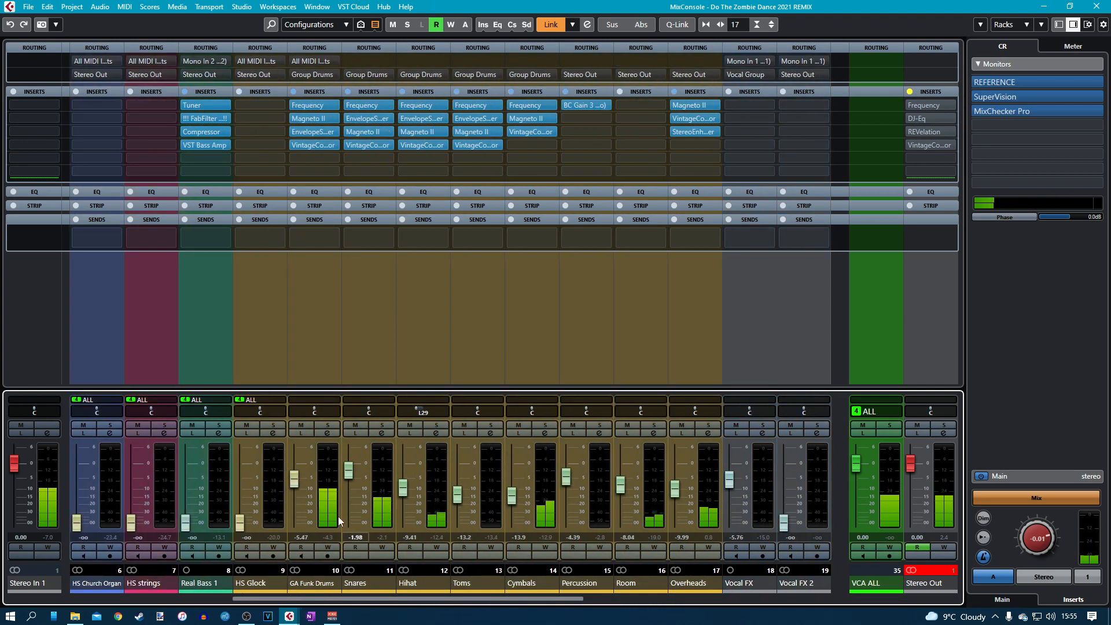
click(350, 471)
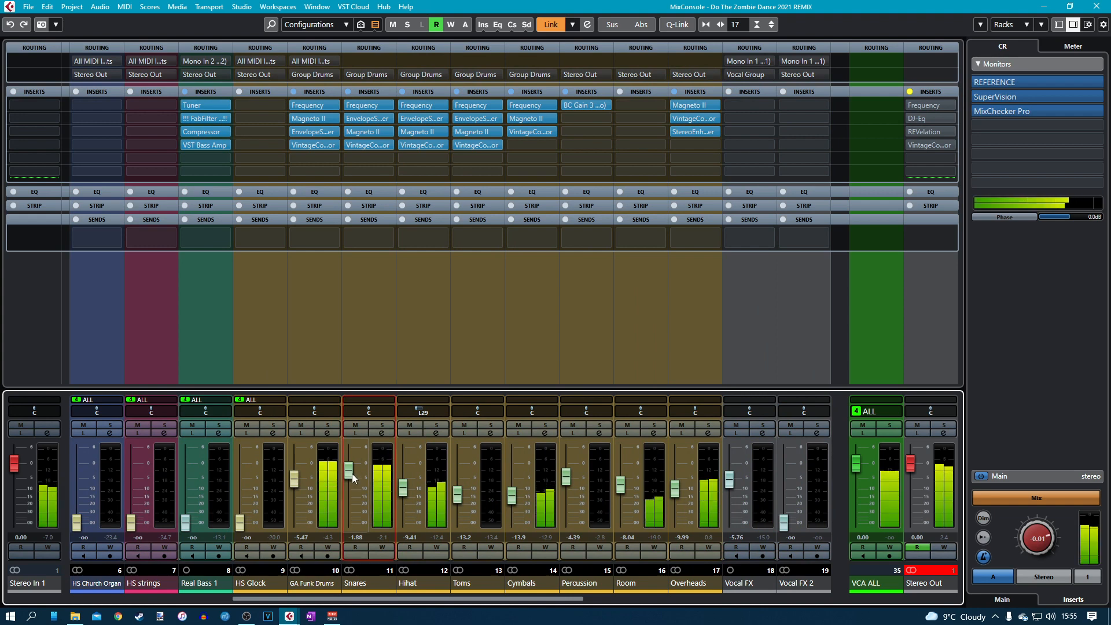
drag(352, 476, 352, 473)
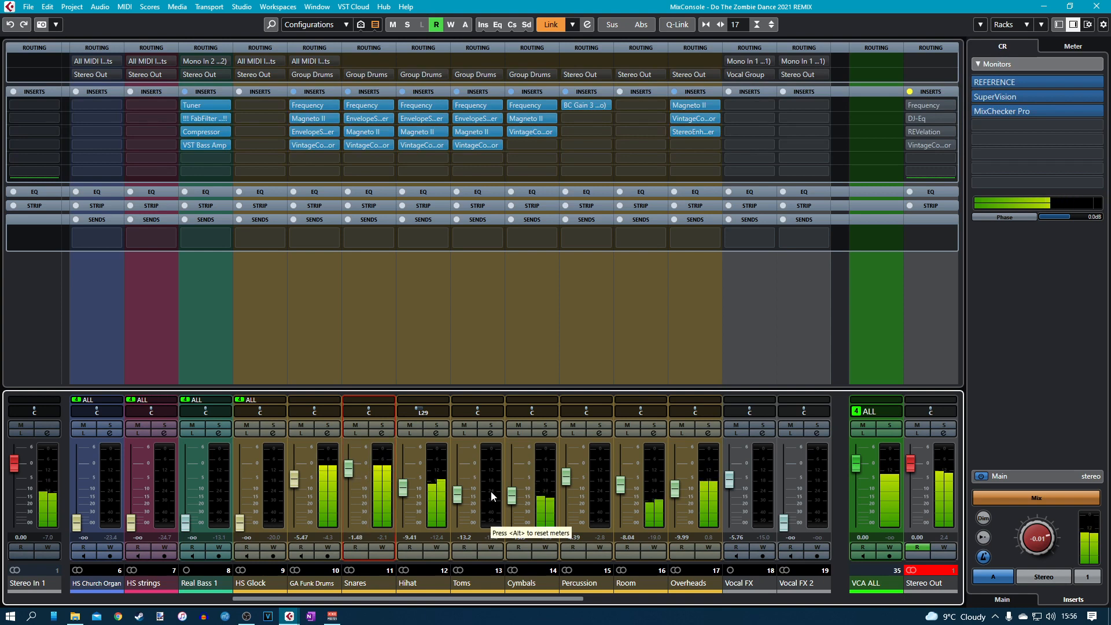
Lower the Hihat fader to -9.99 dB and raise the Cymbals fader to -12.9 dB.
drag(404, 493, 405, 495)
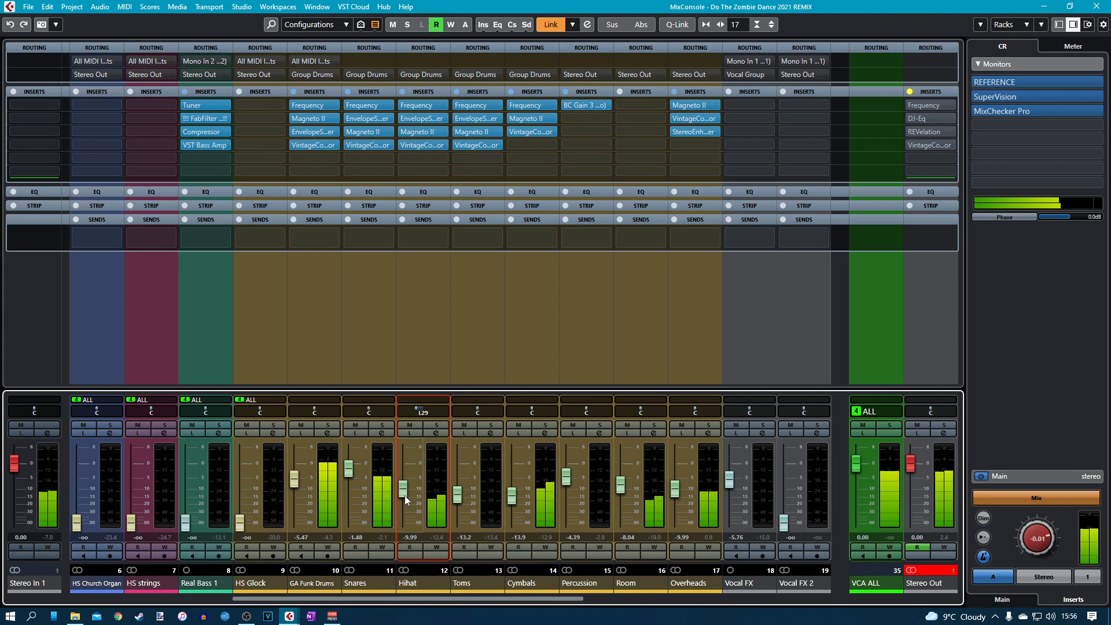
click(512, 498)
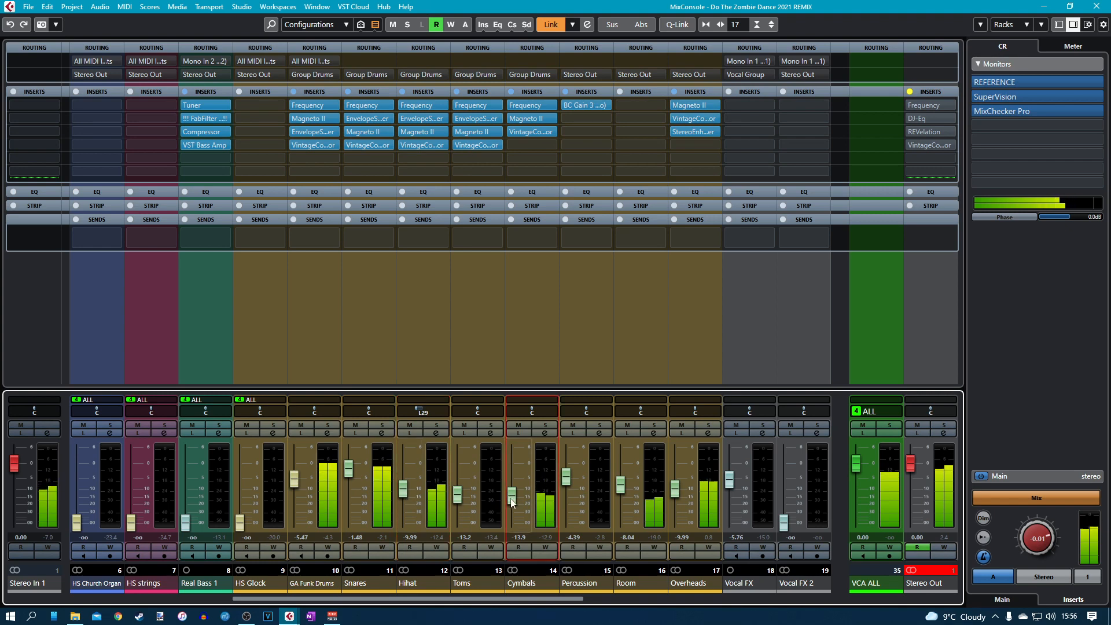
drag(511, 501, 512, 499)
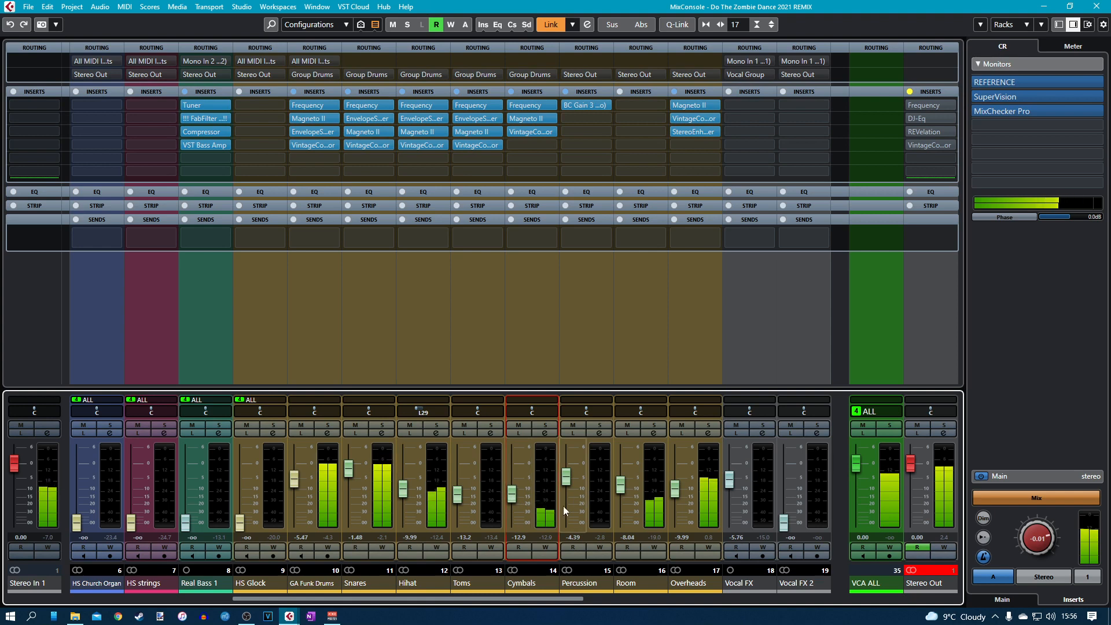
Reset the peak level reading on the Stereo Out channel.
click(926, 600)
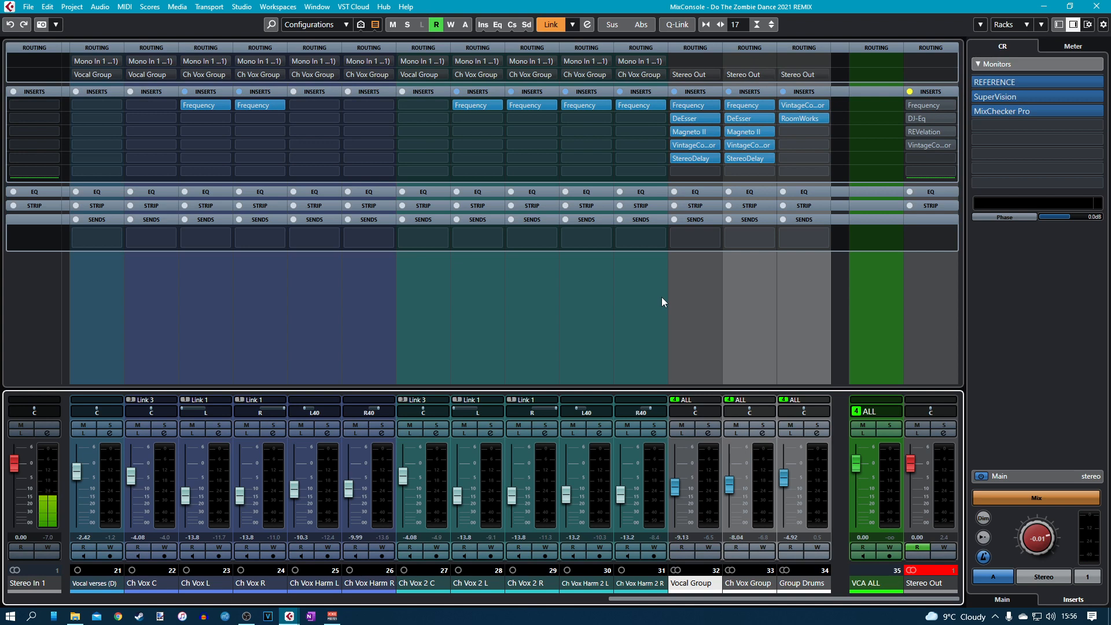
click(944, 537)
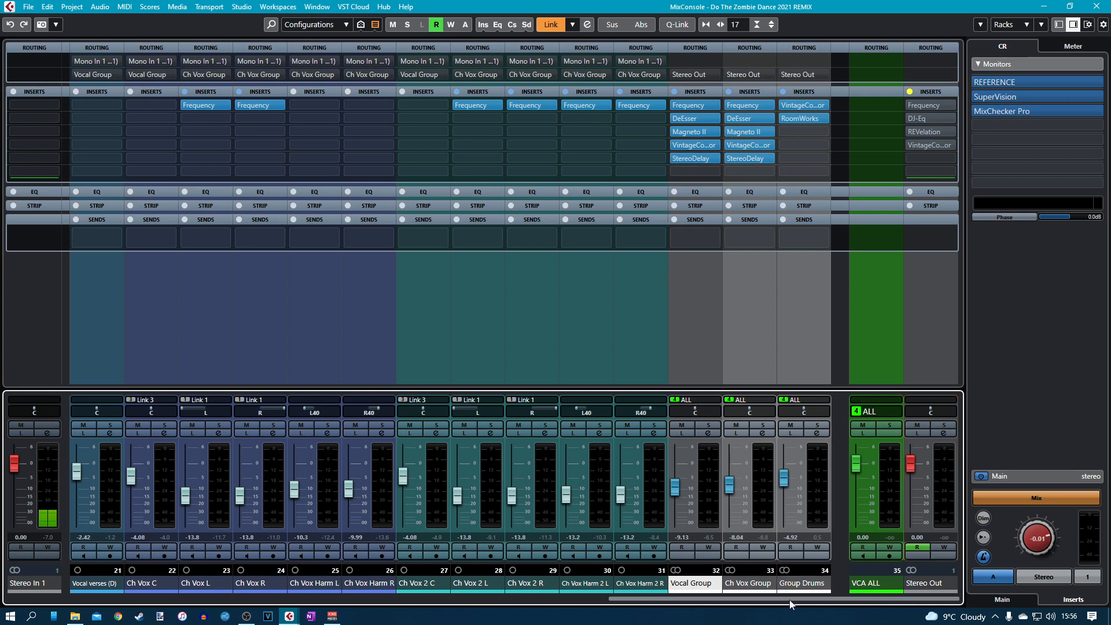
Raise the Real Bass 1 fader to -6.29 dB and open its channel settings.
drag(781, 601, 698, 610)
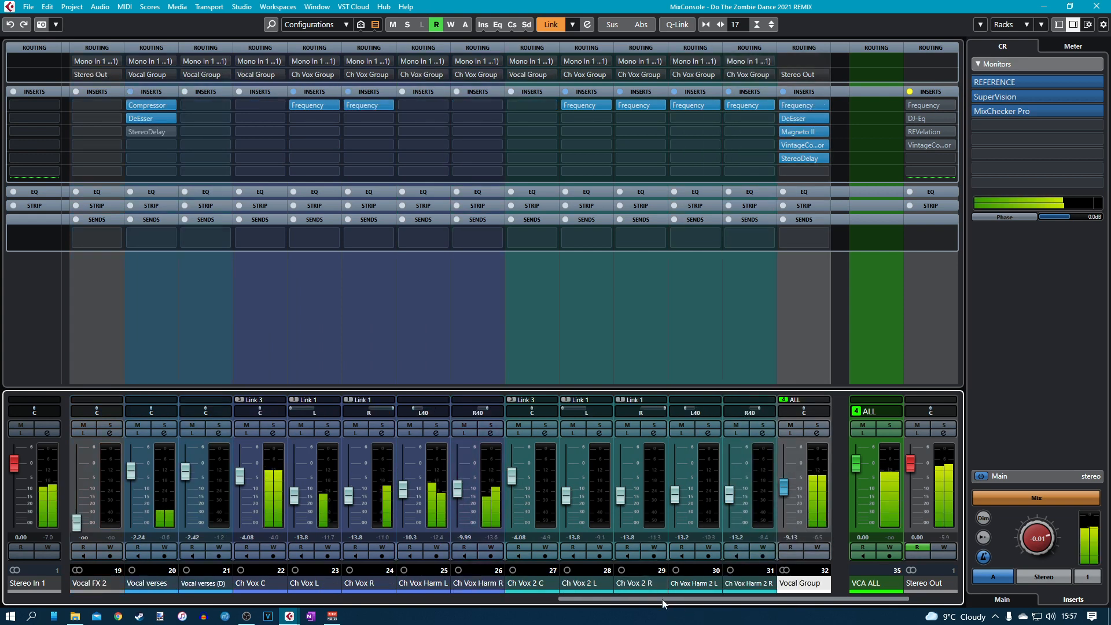
drag(662, 602, 159, 606)
drag(566, 521, 575, 466)
click(599, 432)
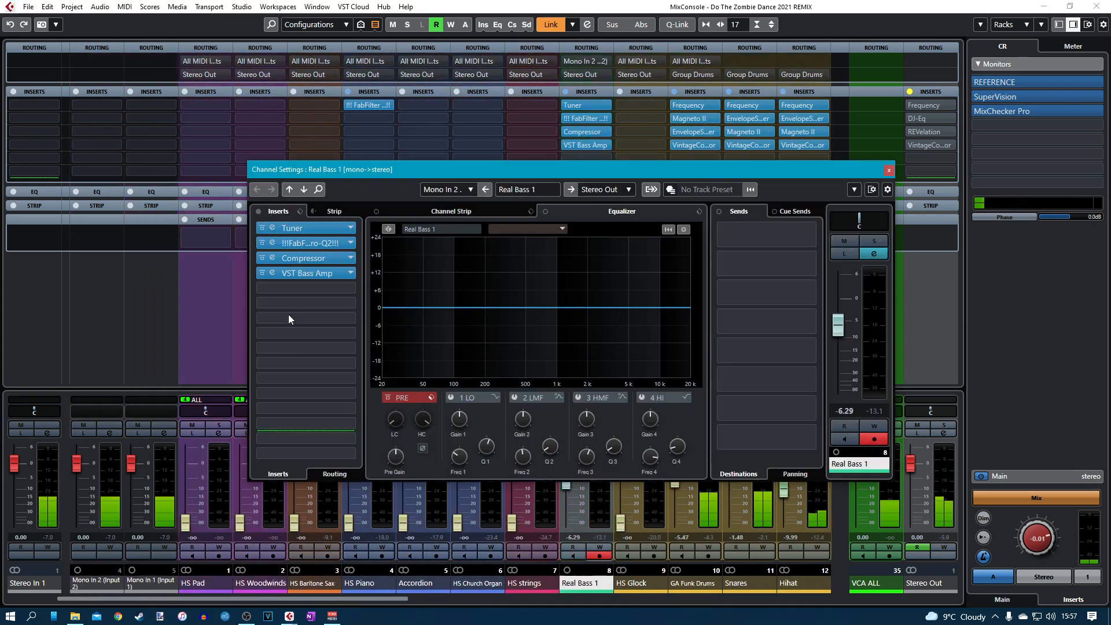
Load the Bass guitar track preset on Real Bass 1.
click(671, 190)
click(703, 202)
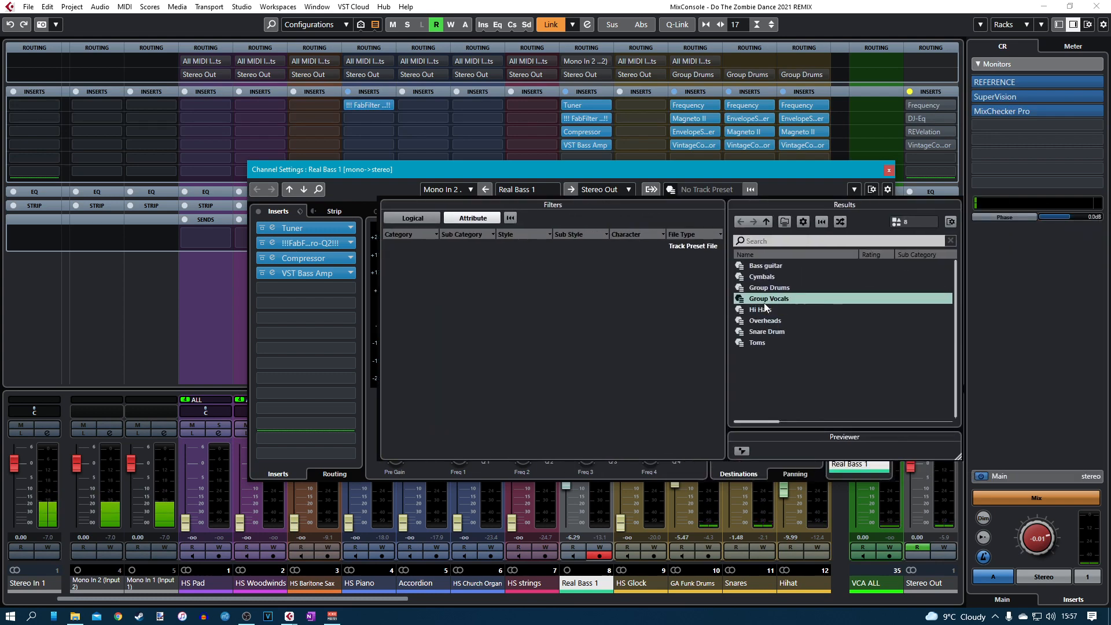
click(765, 266)
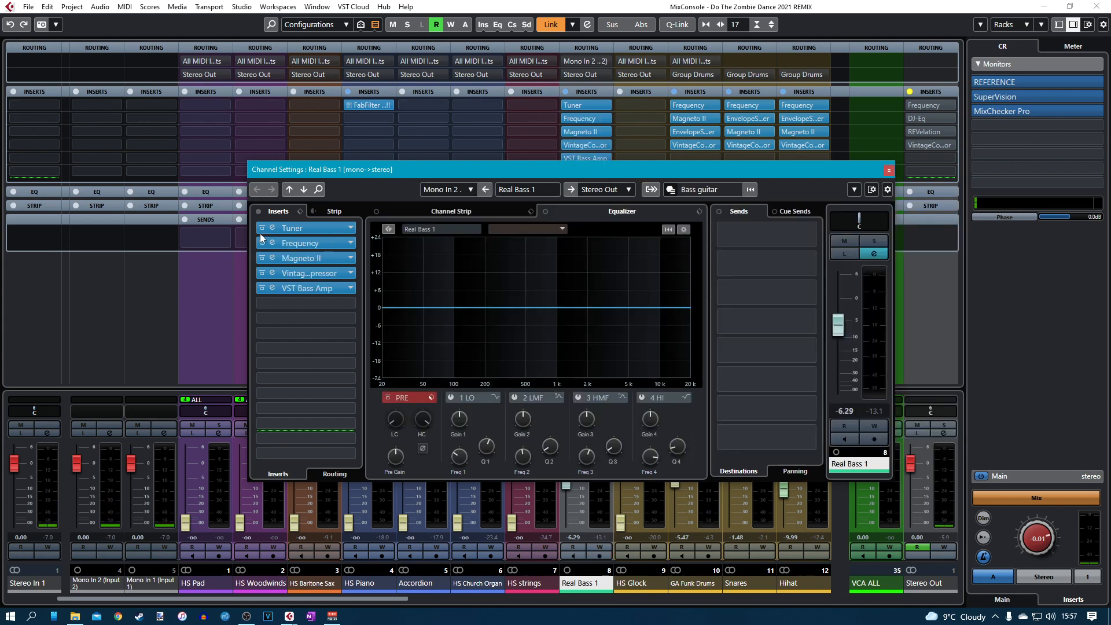
Play the song, set the Real Bass 1 fader to 0.00 dB, and solo the channel.
key(space)
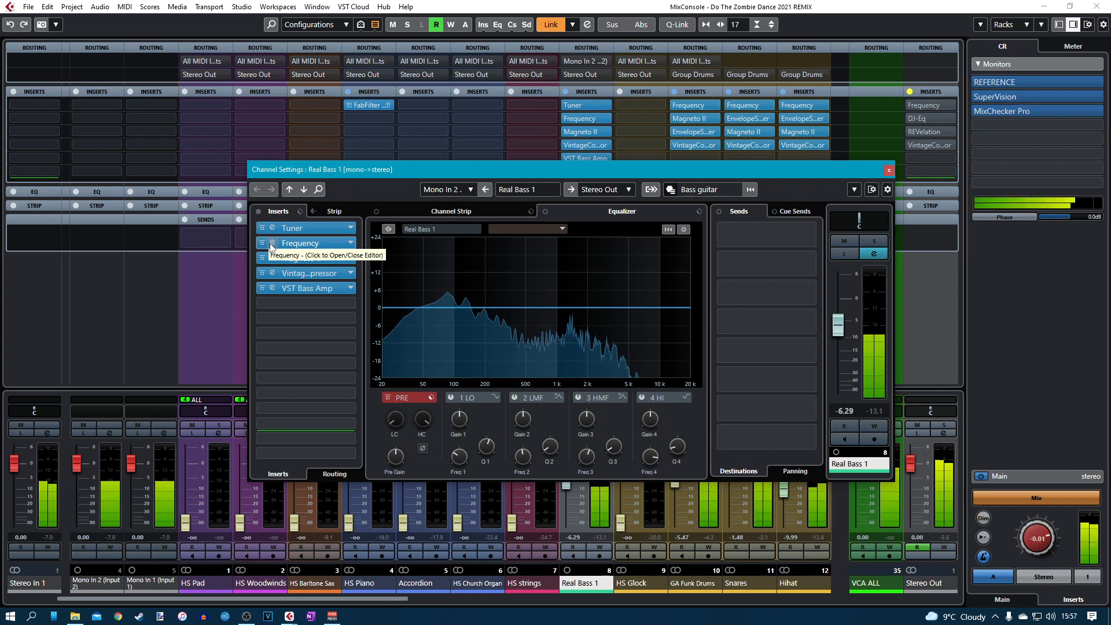
drag(838, 332, 841, 323)
ctrl+click(837, 315)
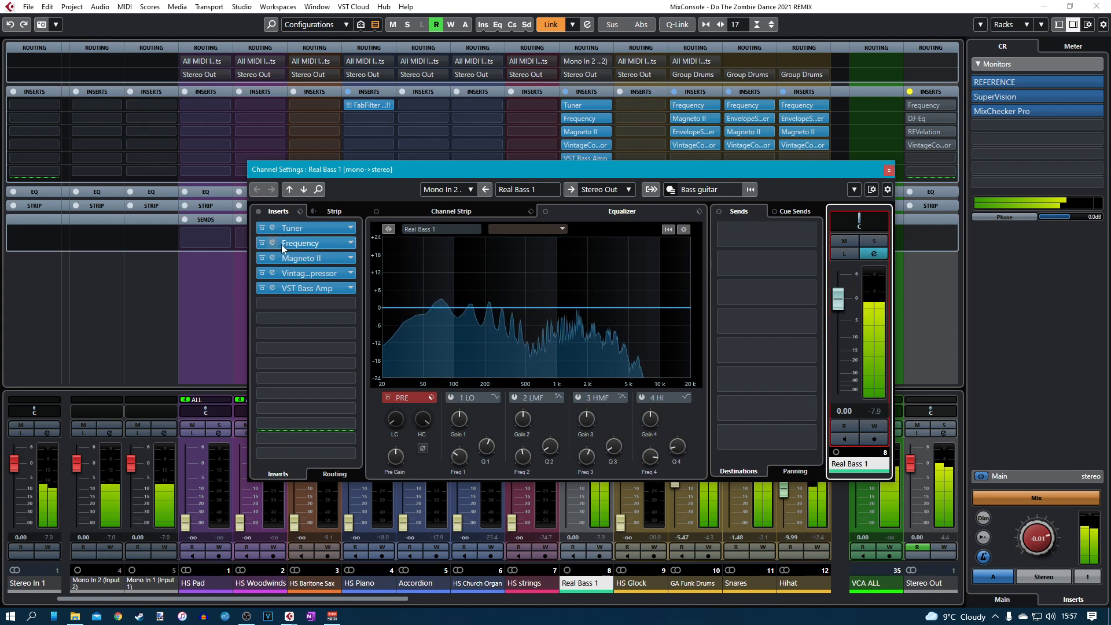
click(880, 242)
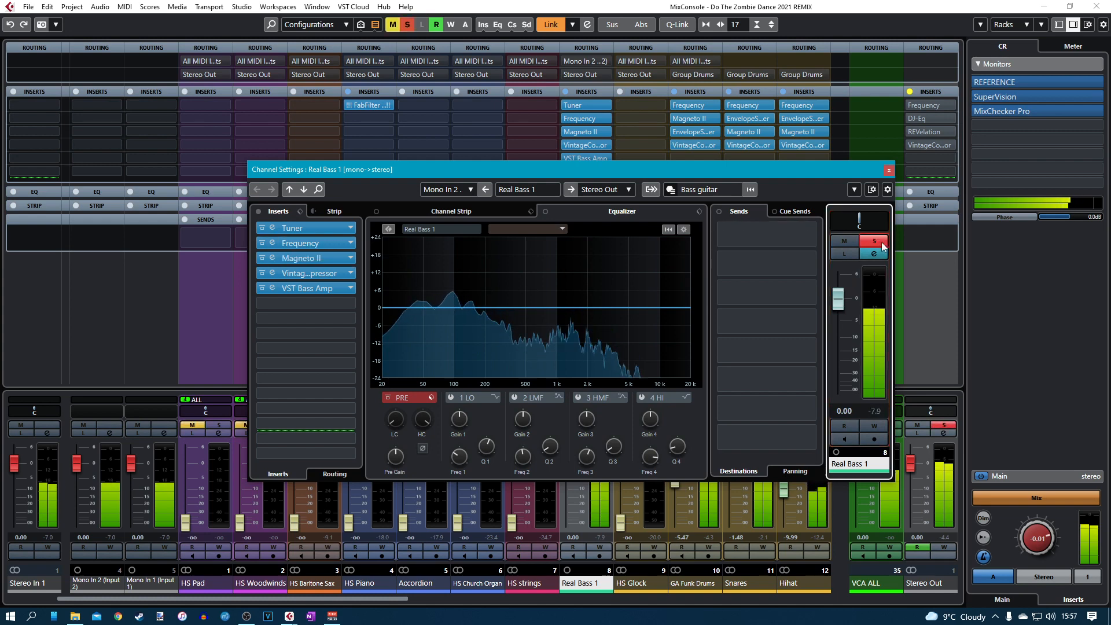
In Real Bass 1's Frequency EQ, set band 5 to 945 Hz at 6.1 dB and band 2 to 54 Hz at 3.2 dB.
click(273, 243)
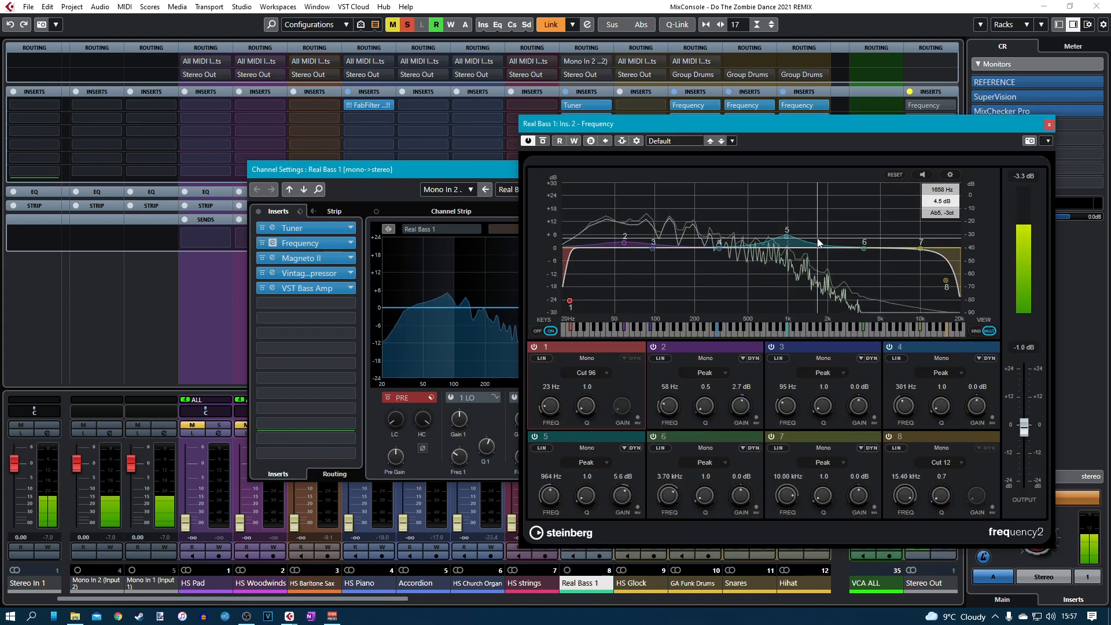
drag(786, 240, 785, 238)
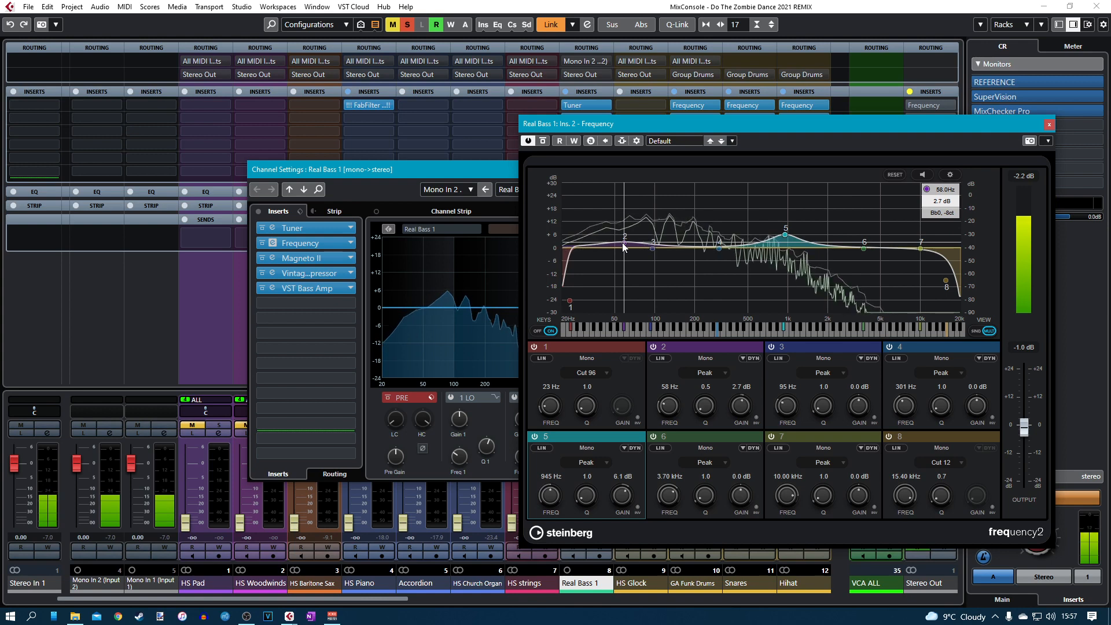
drag(623, 247, 621, 244)
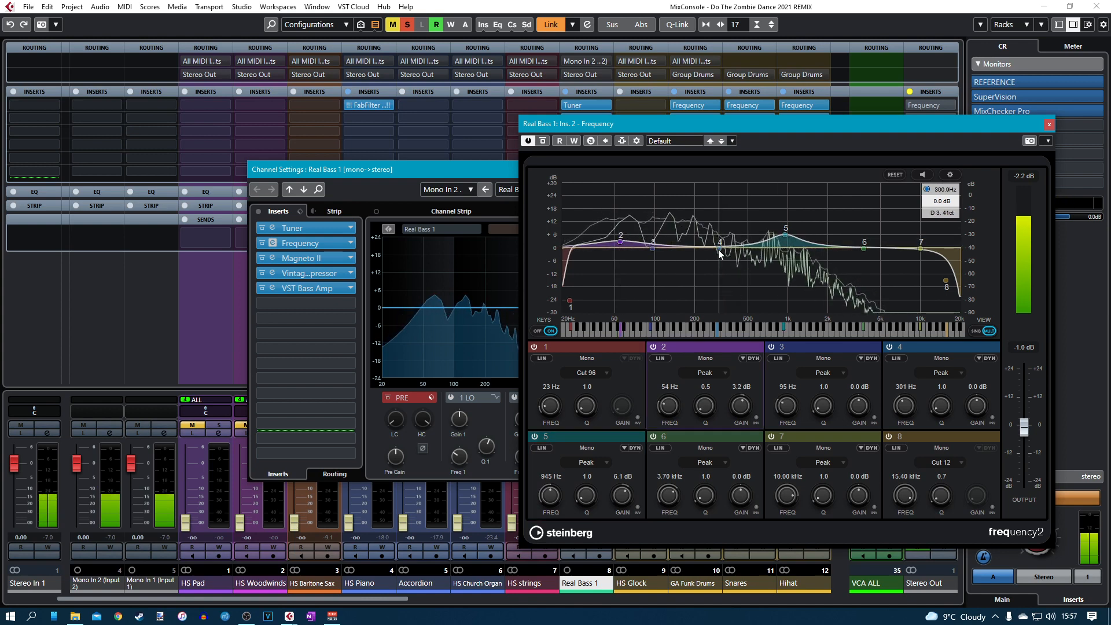
Resume playback, reduce band 5's gain to 5.6 dB, and close the Frequency EQ.
click(785, 237)
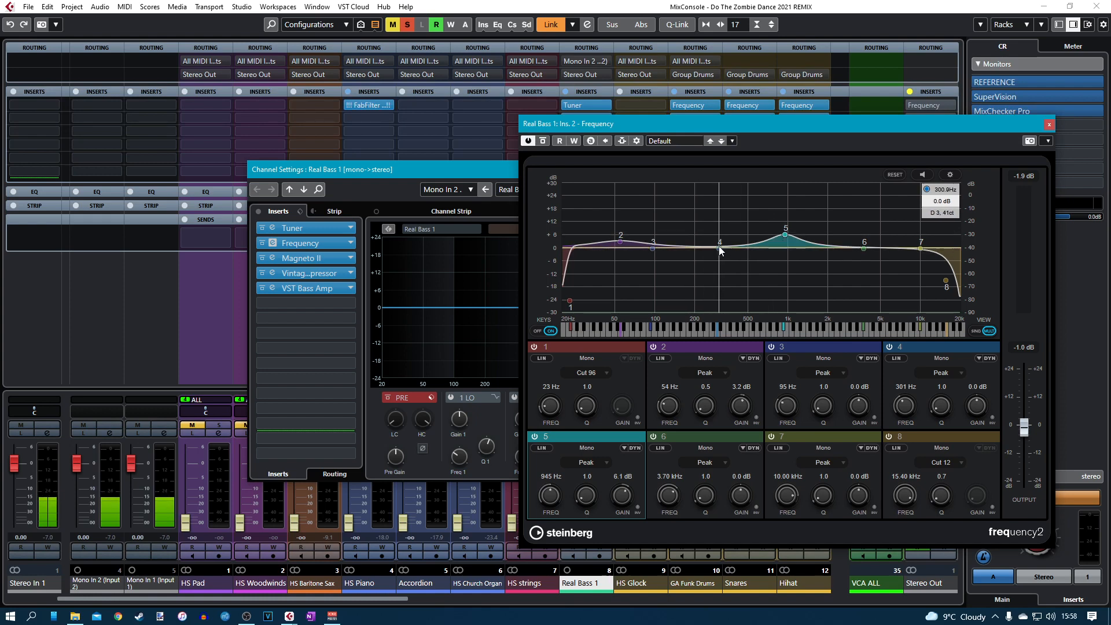
key(space)
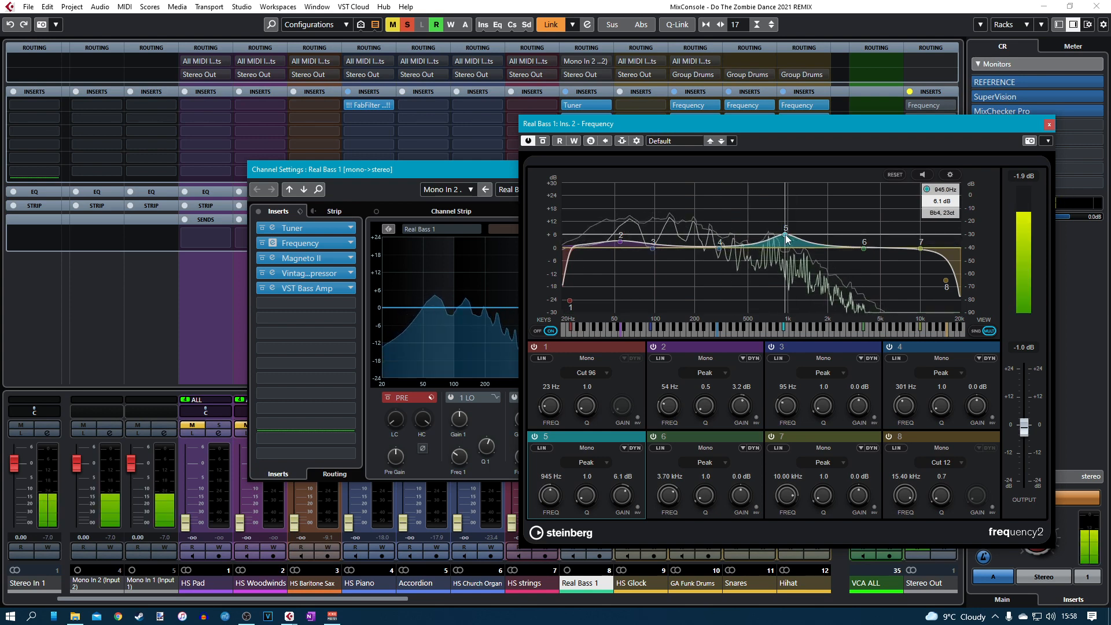
drag(786, 238, 786, 237)
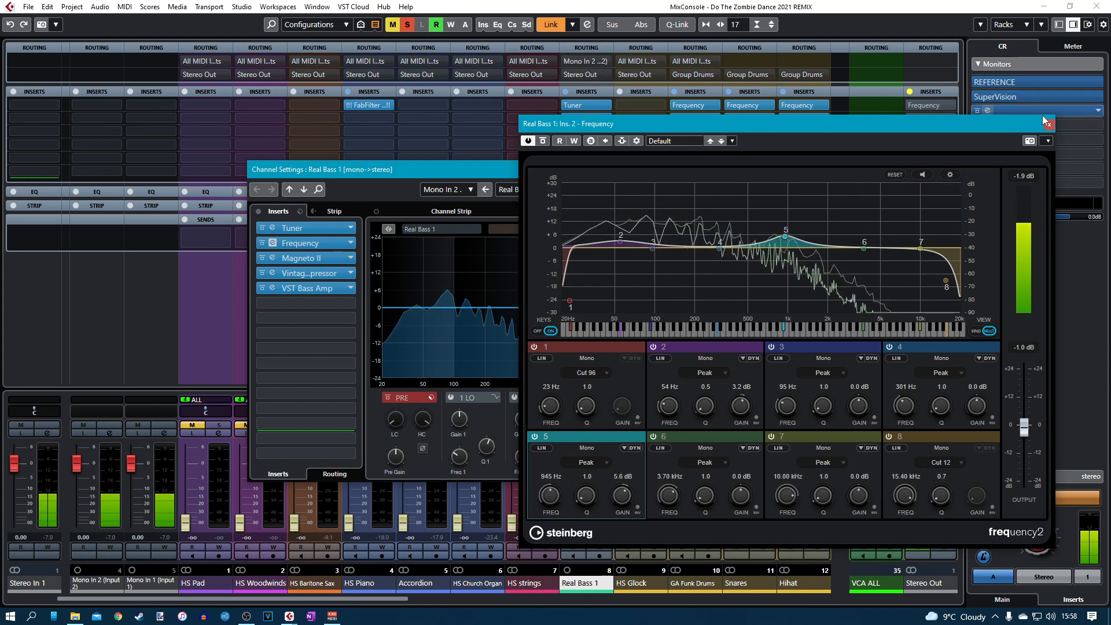
click(319, 246)
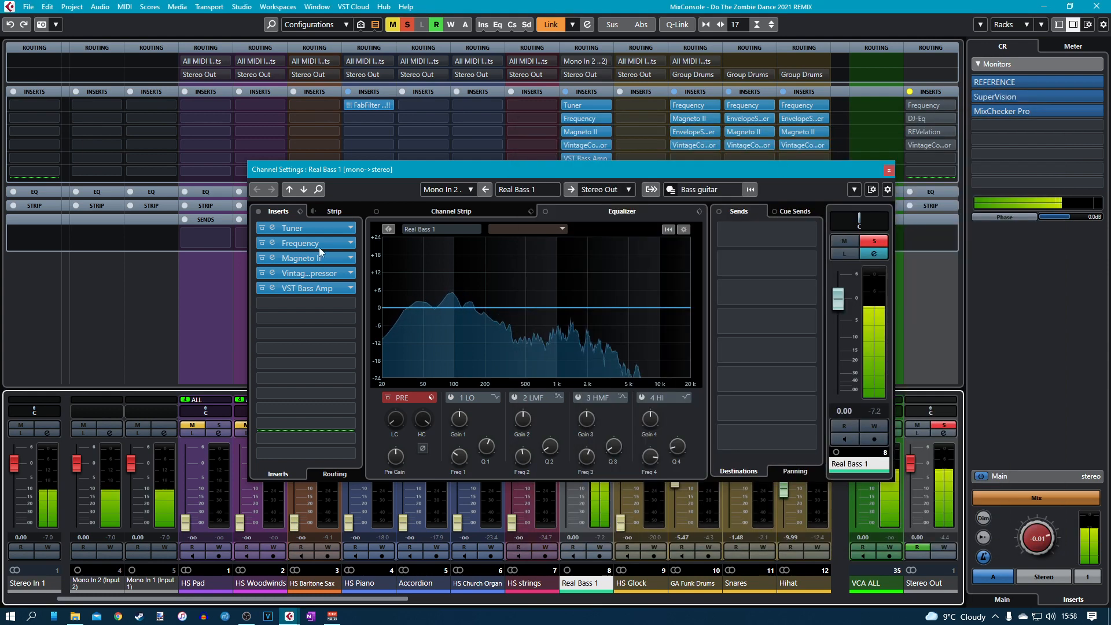
Lower the output of Real Bass 1's Magneto II to -1.0 dB and close the plug-in.
click(273, 257)
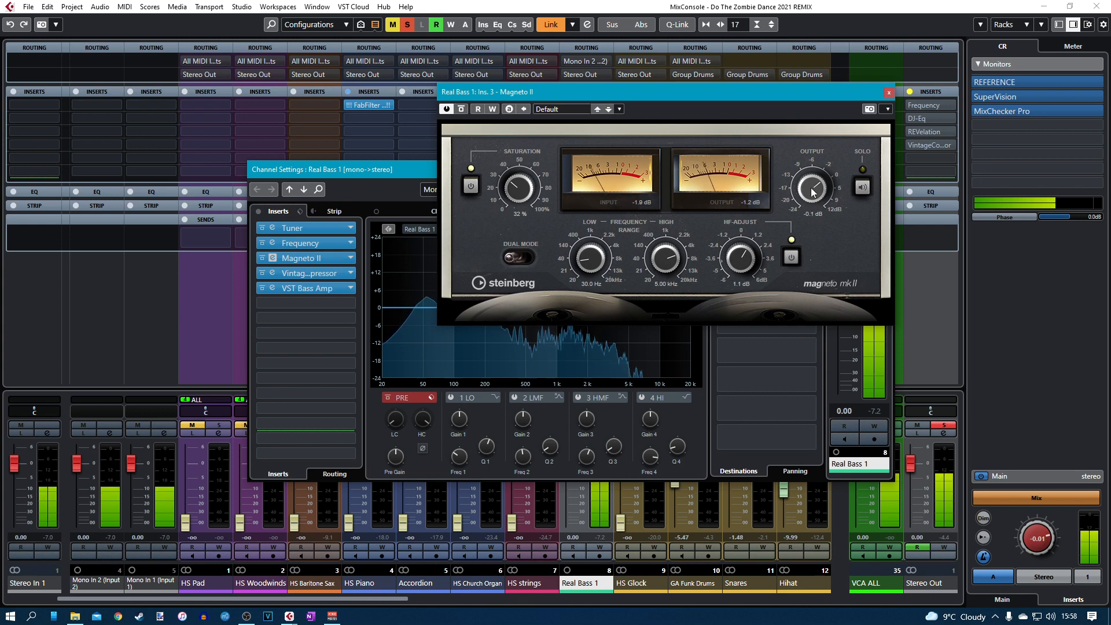
drag(810, 200, 811, 217)
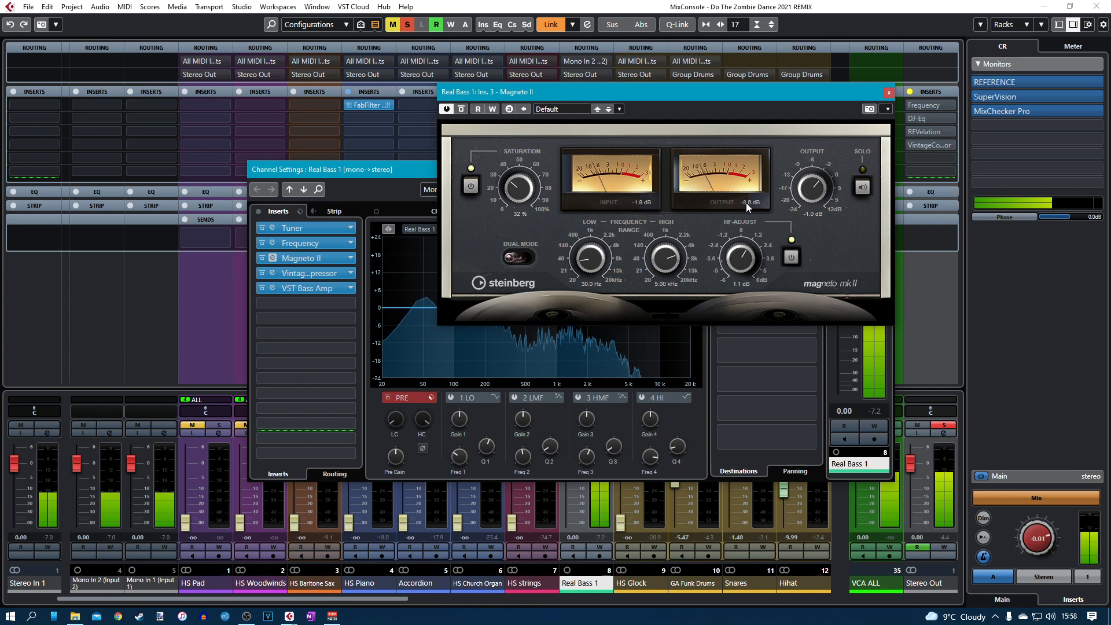
click(889, 93)
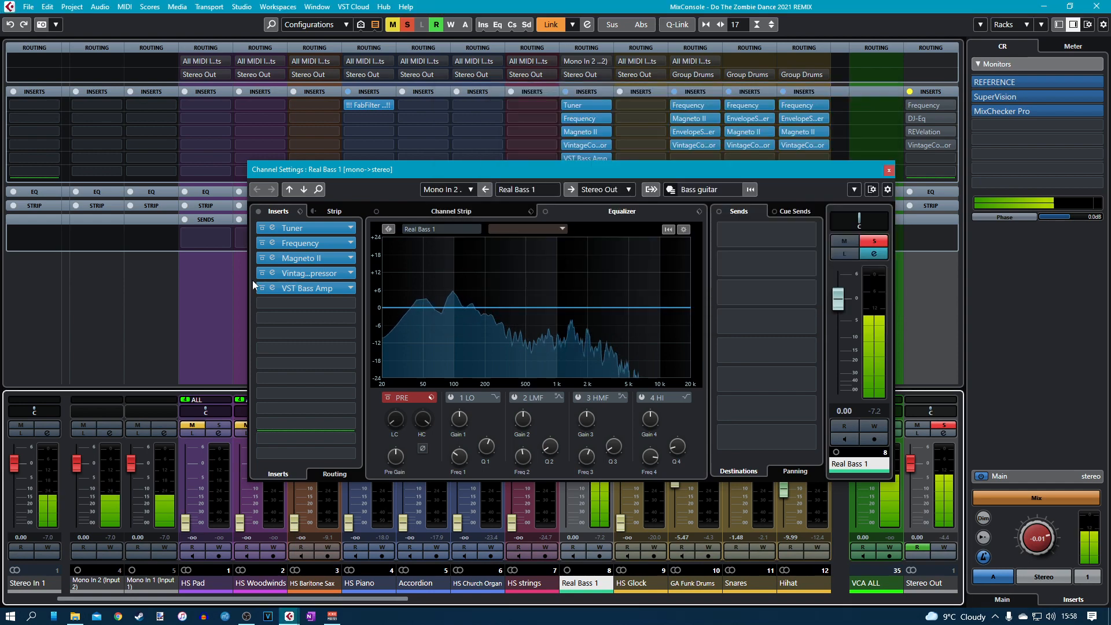
Open Real Bass 1's VintageCompressor, set the ratio to 8, and raise the input to 10.4.
click(271, 272)
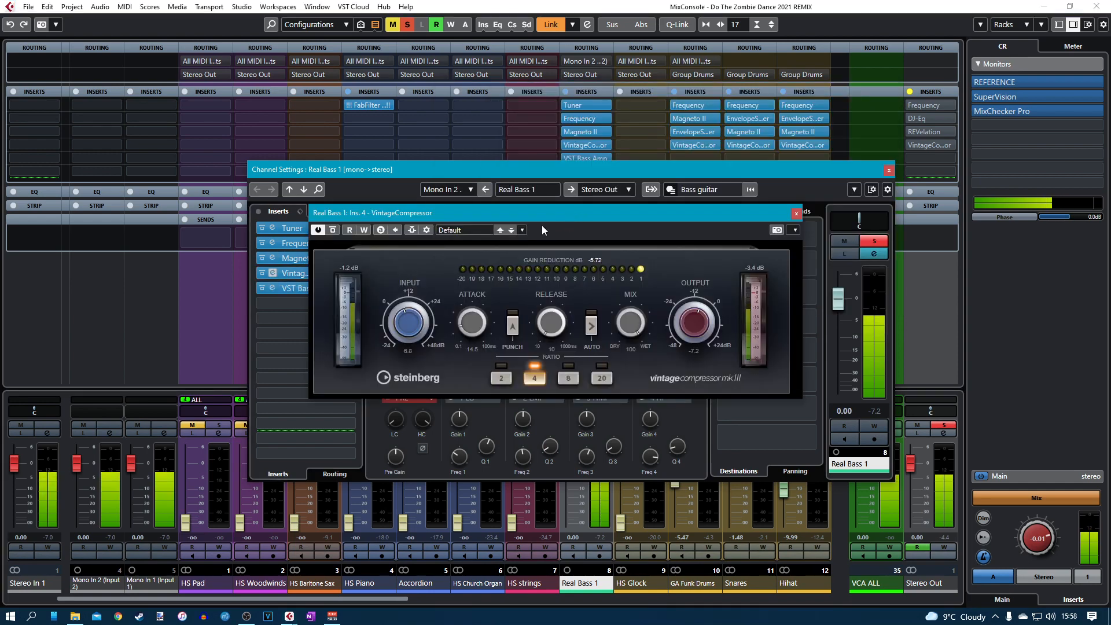
click(568, 378)
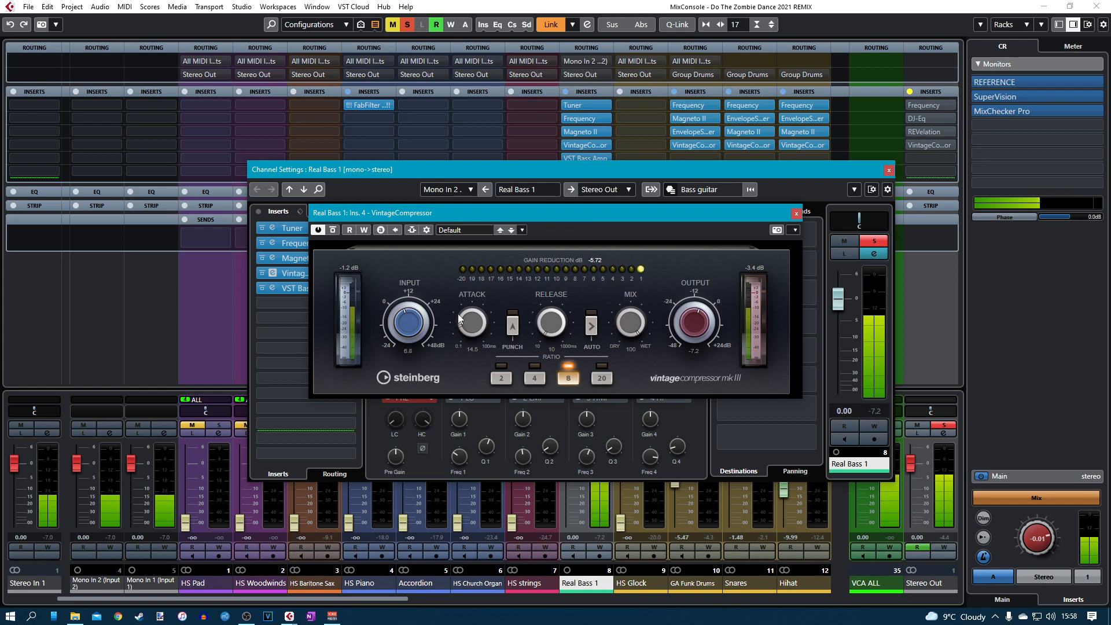
scroll(413, 326, up, 3)
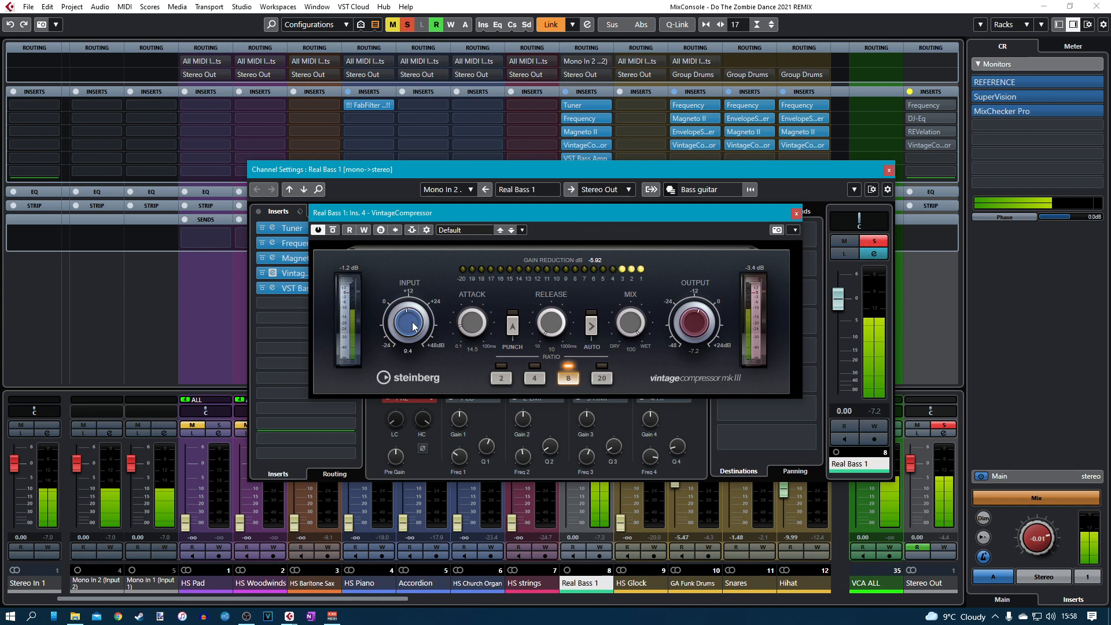
scroll(413, 326, up, 1)
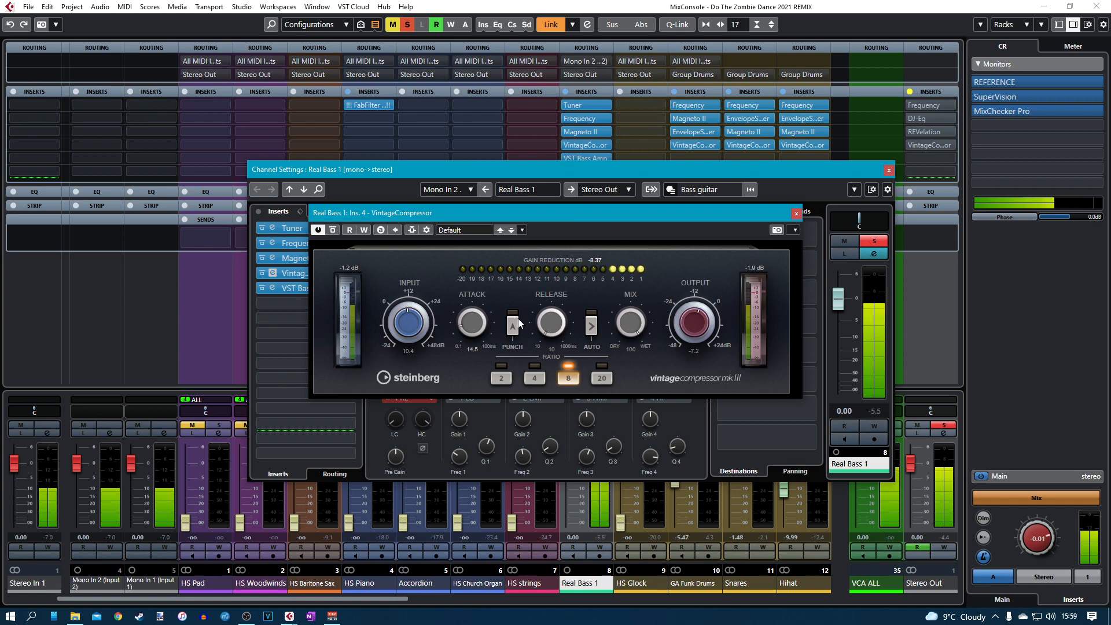
Reset the compressor's output peak reading, resume playback, lower the output to -8.6, and close the plug-in.
click(751, 267)
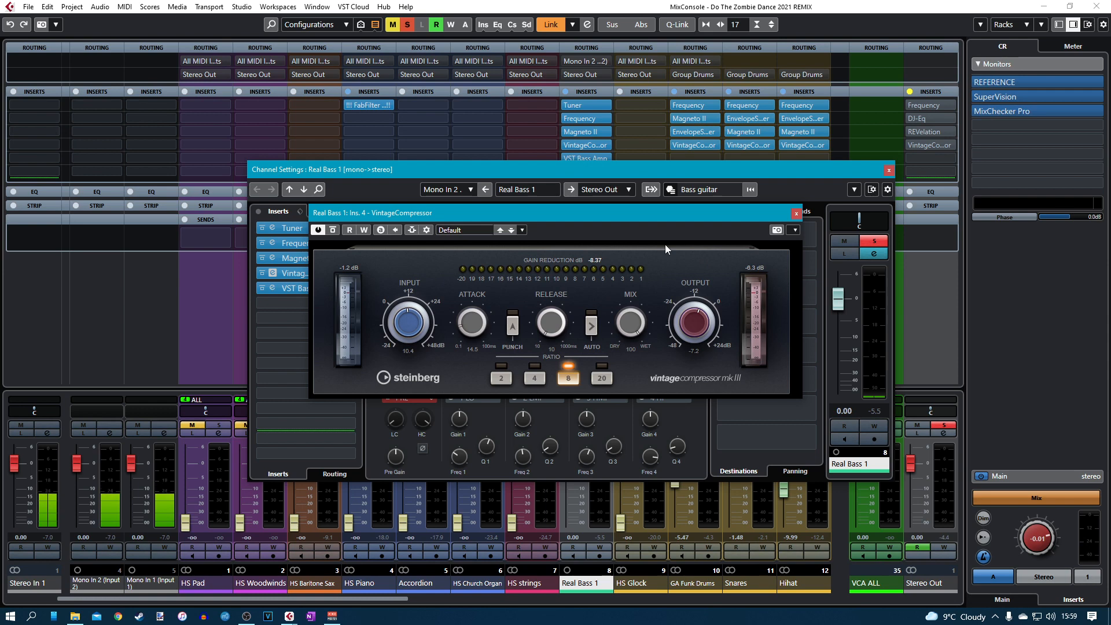
key(space)
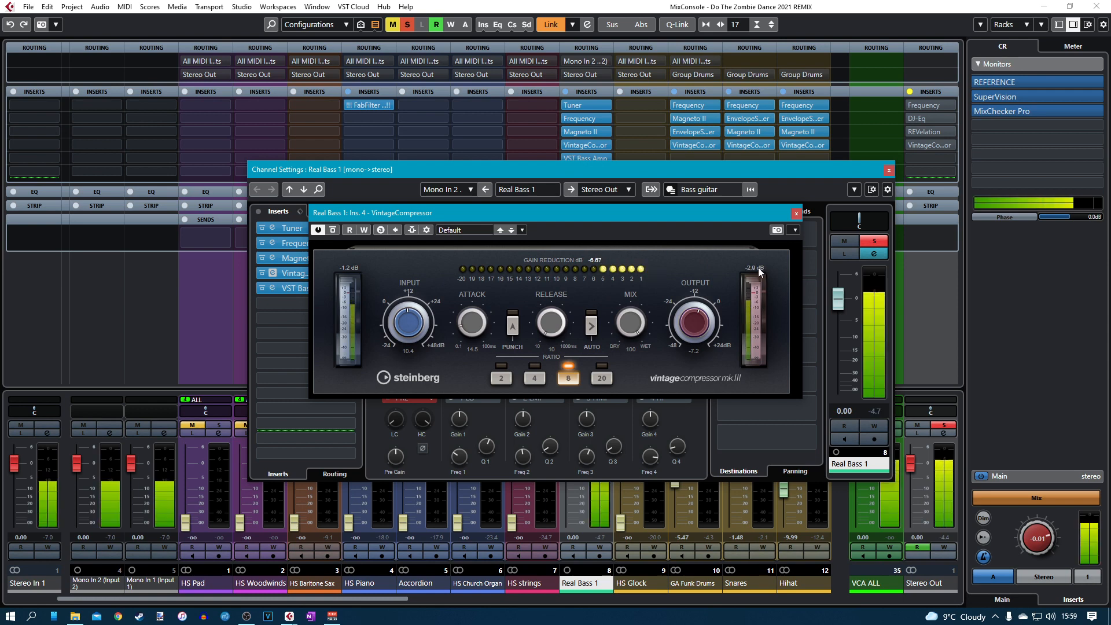
scroll(704, 323, down, 3)
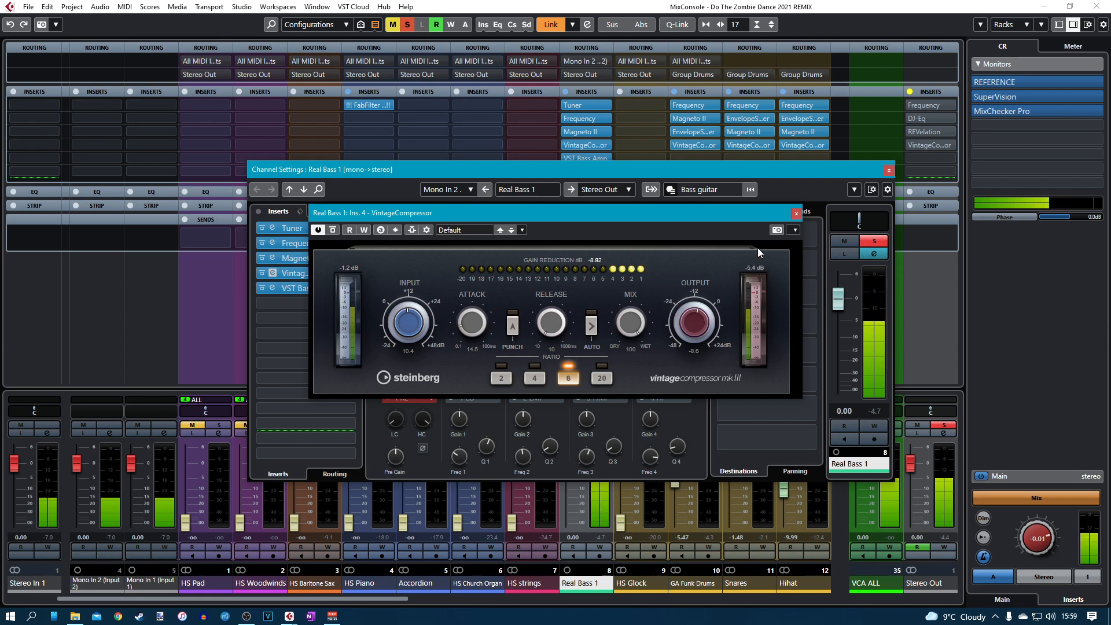
click(796, 214)
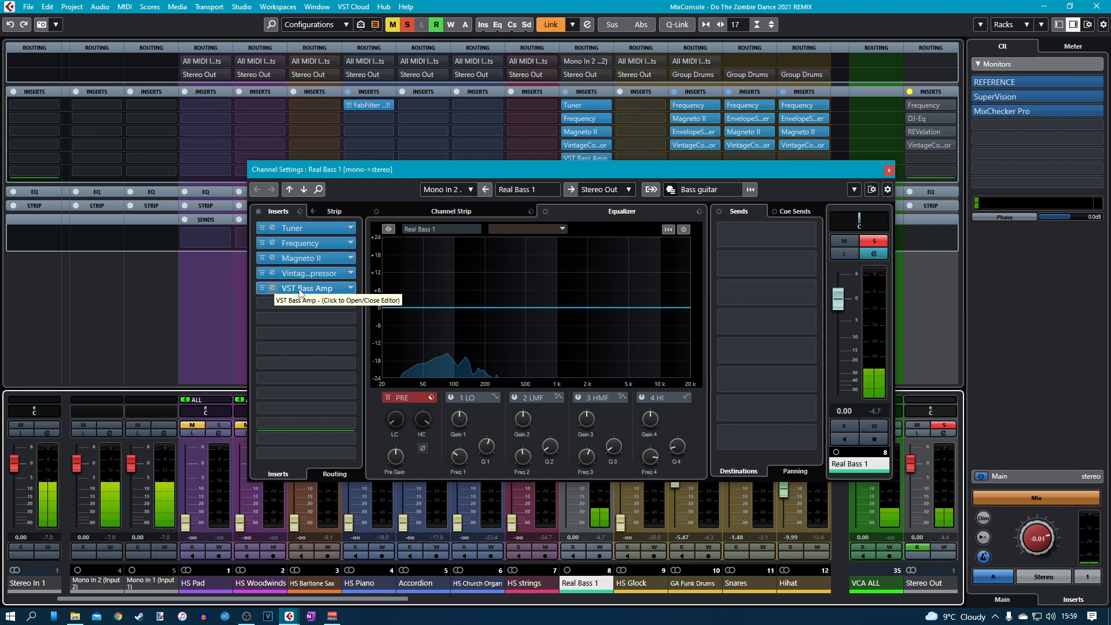
In Real Bass 1's VST Bass Amp, set Hi Mid to 7.9 during playback, comparing the shape switch beside it off and on.
click(272, 288)
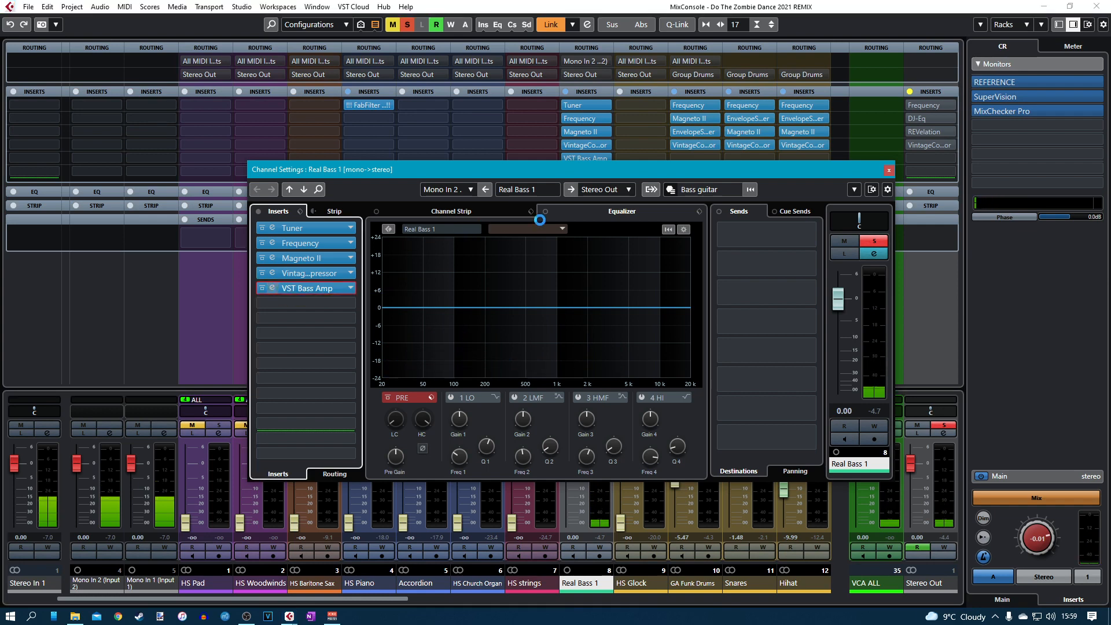
drag(602, 121, 644, 95)
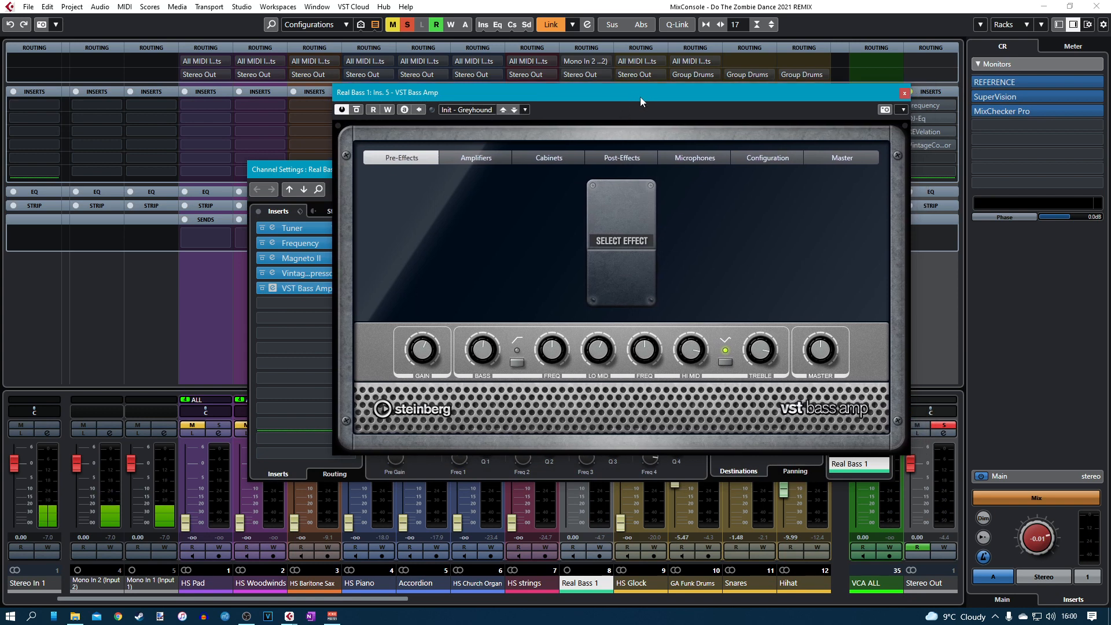
drag(640, 96, 614, 100)
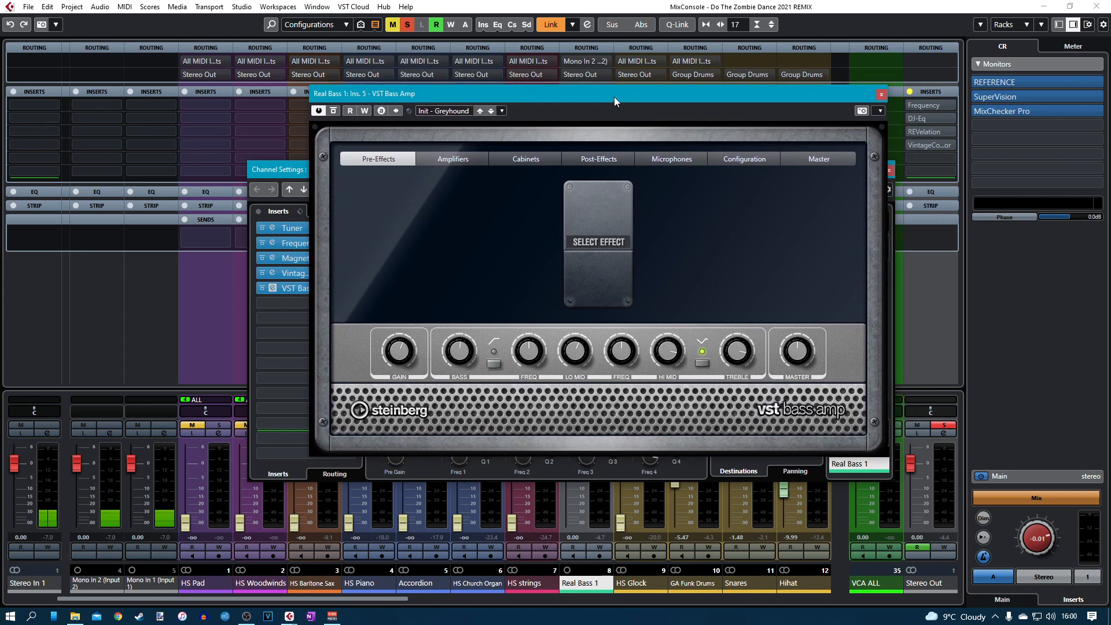
key(space)
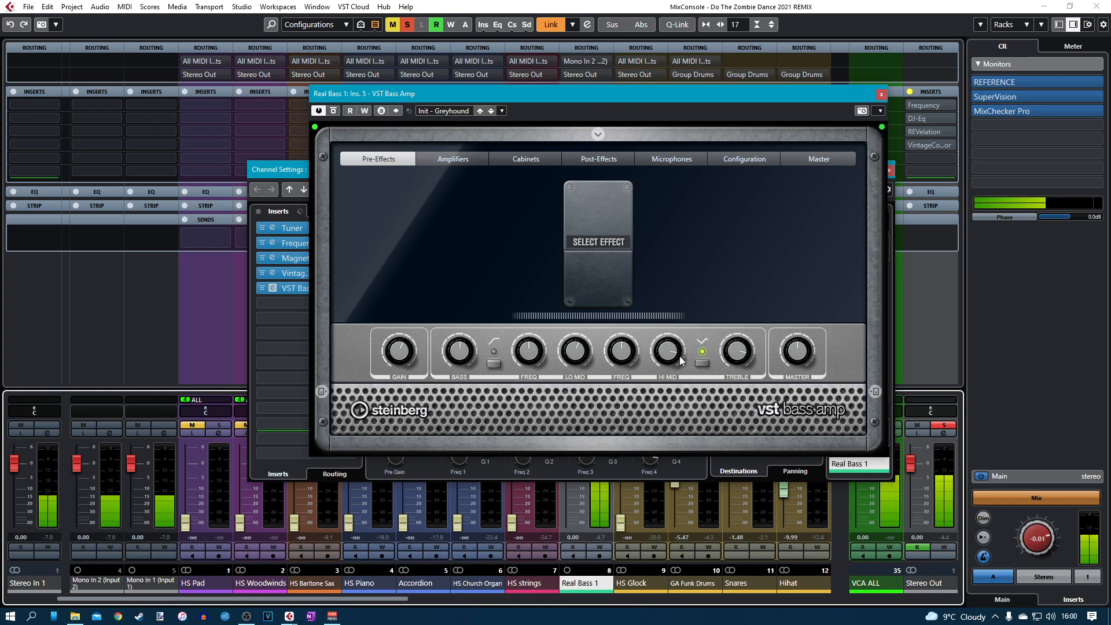
click(701, 364)
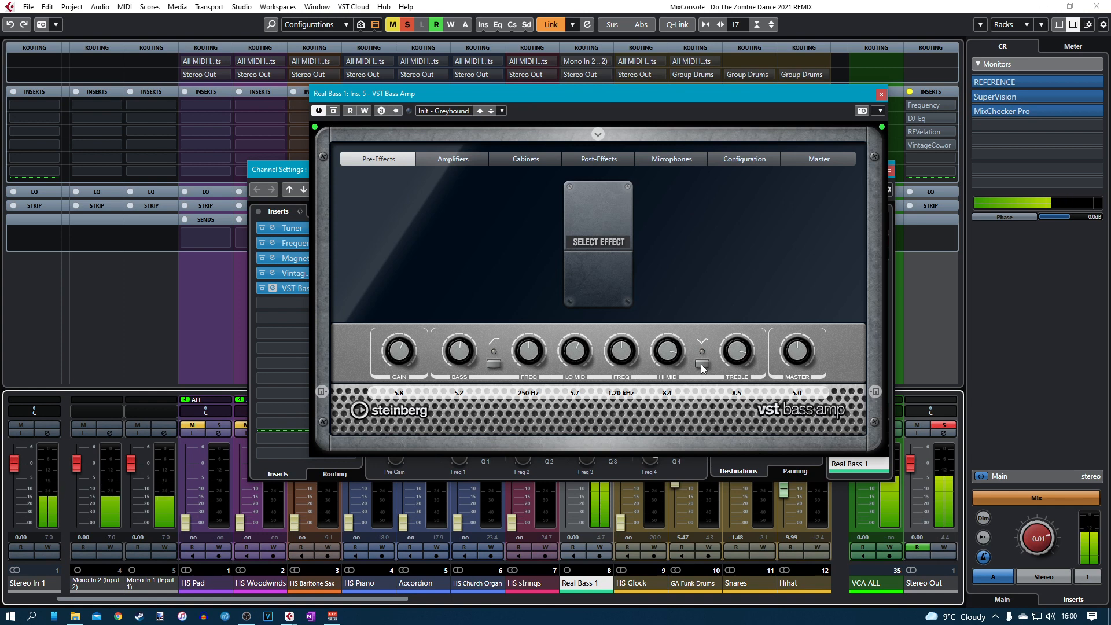
scroll(669, 357, down, 1)
drag(668, 357, 666, 394)
drag(663, 352, 663, 364)
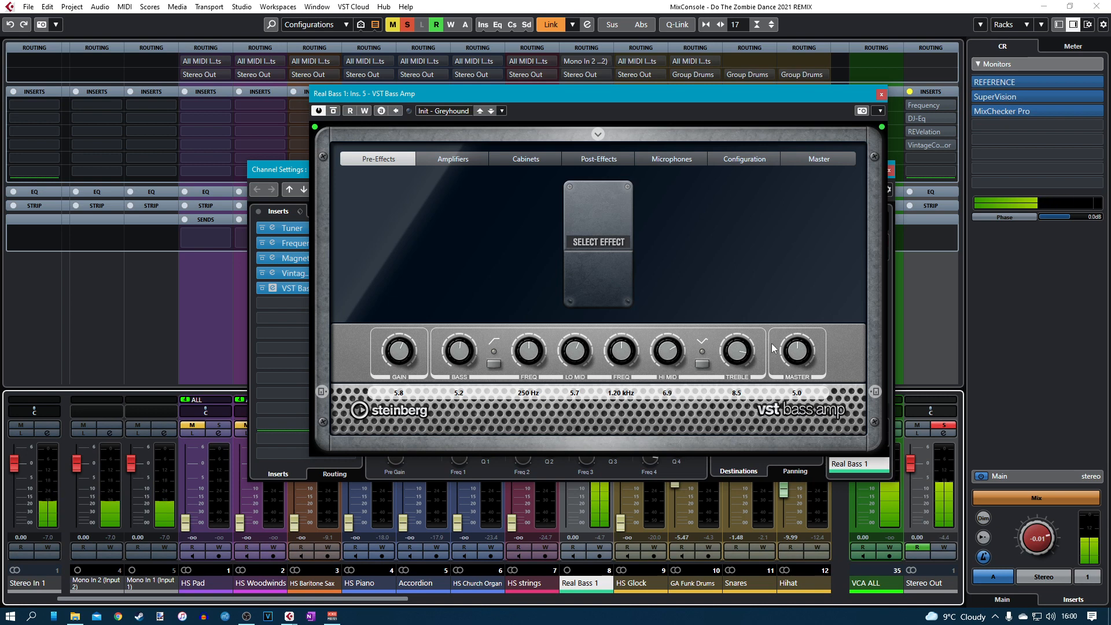
click(703, 364)
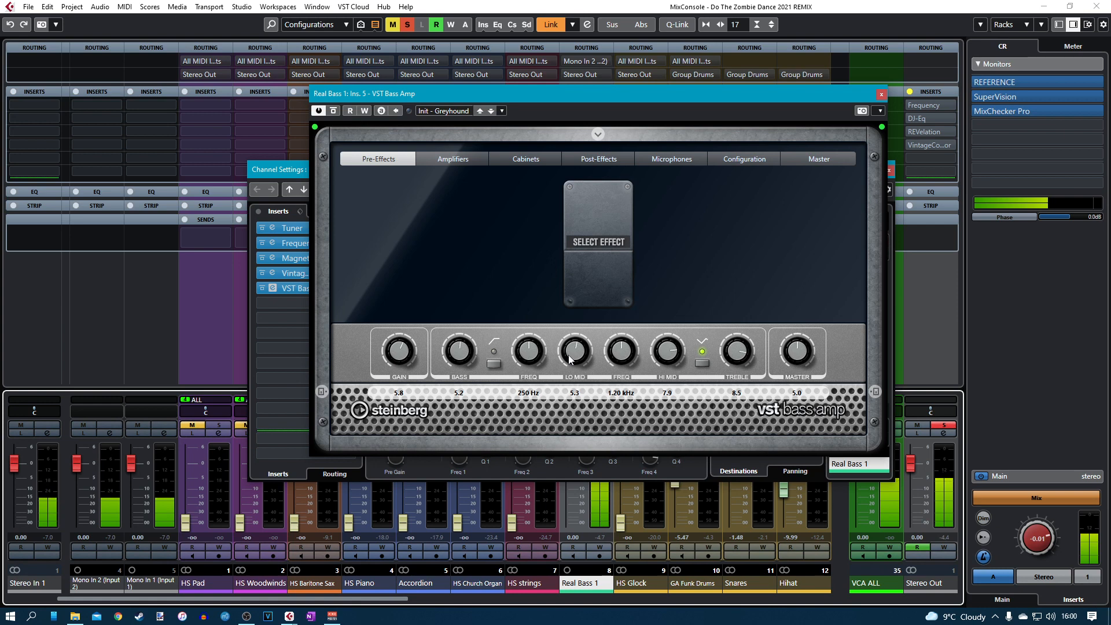
Set the bass amp's Lo Mid to 6.3 and Bass to about 5.8, and close the plug-in.
drag(569, 355, 574, 350)
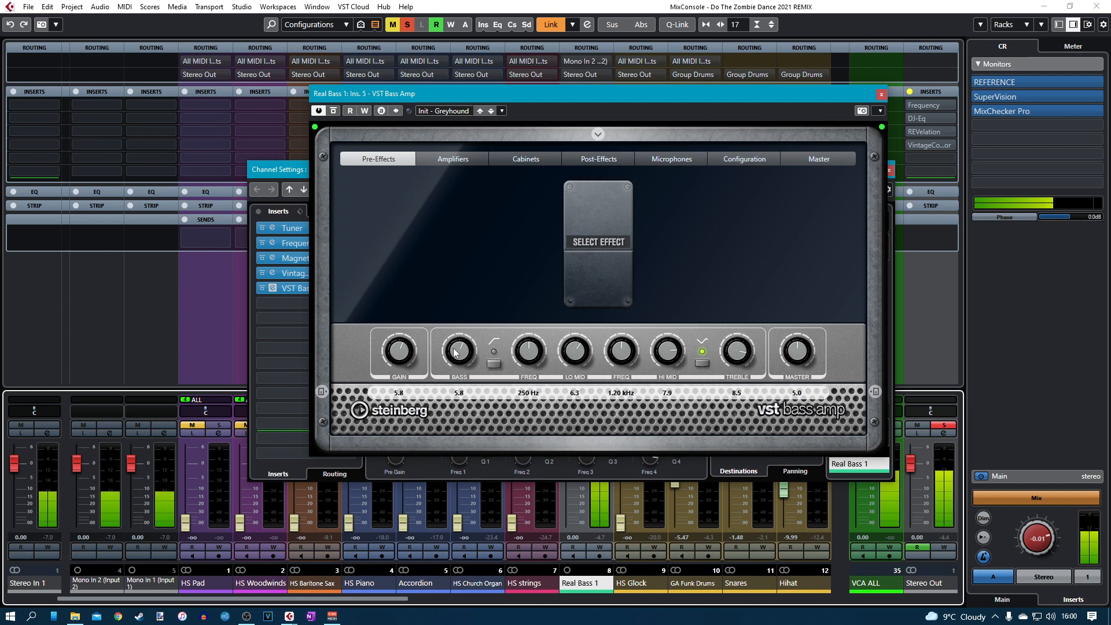
drag(455, 352, 454, 354)
click(880, 94)
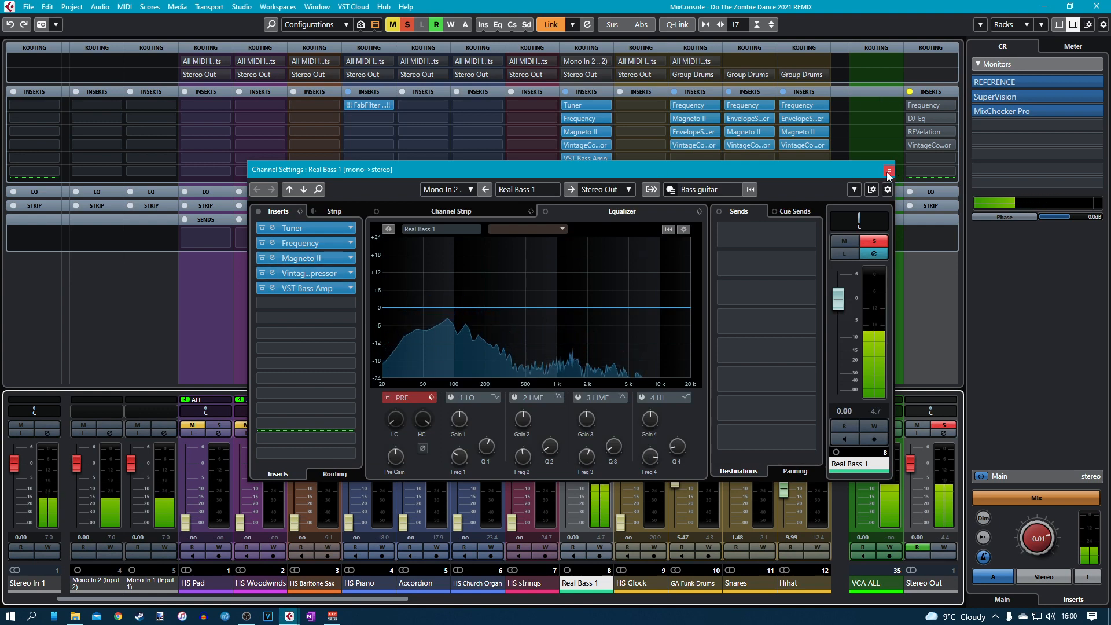
Unsolo Real Bass 1, lower its fader to -16.0 dB, and switch the monitoring to the mono downmix with dim enabled.
click(876, 240)
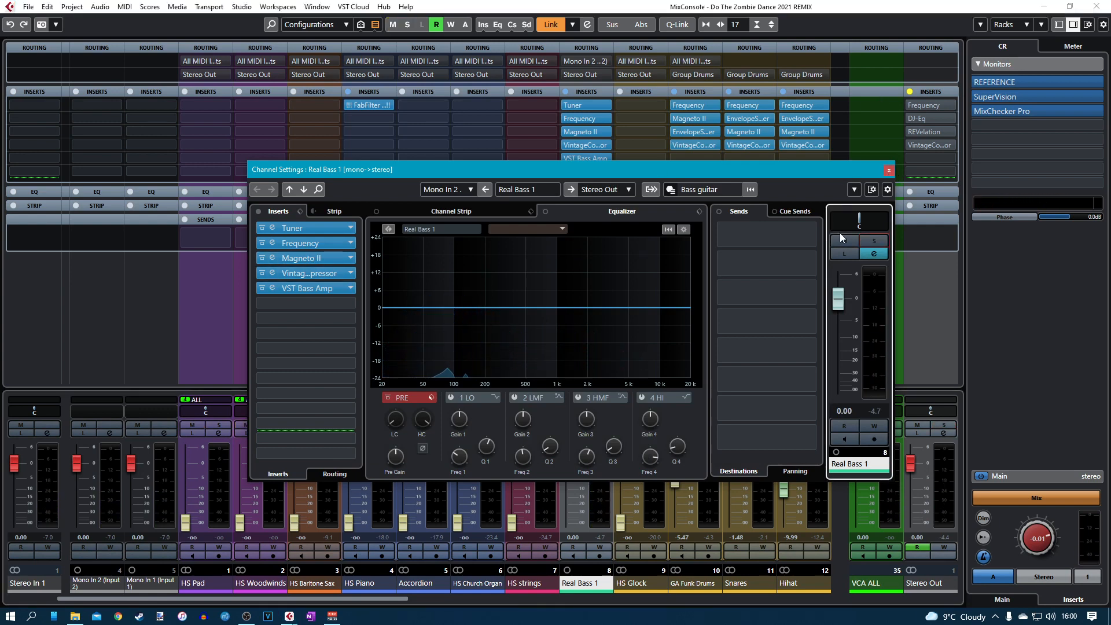
drag(837, 298, 838, 360)
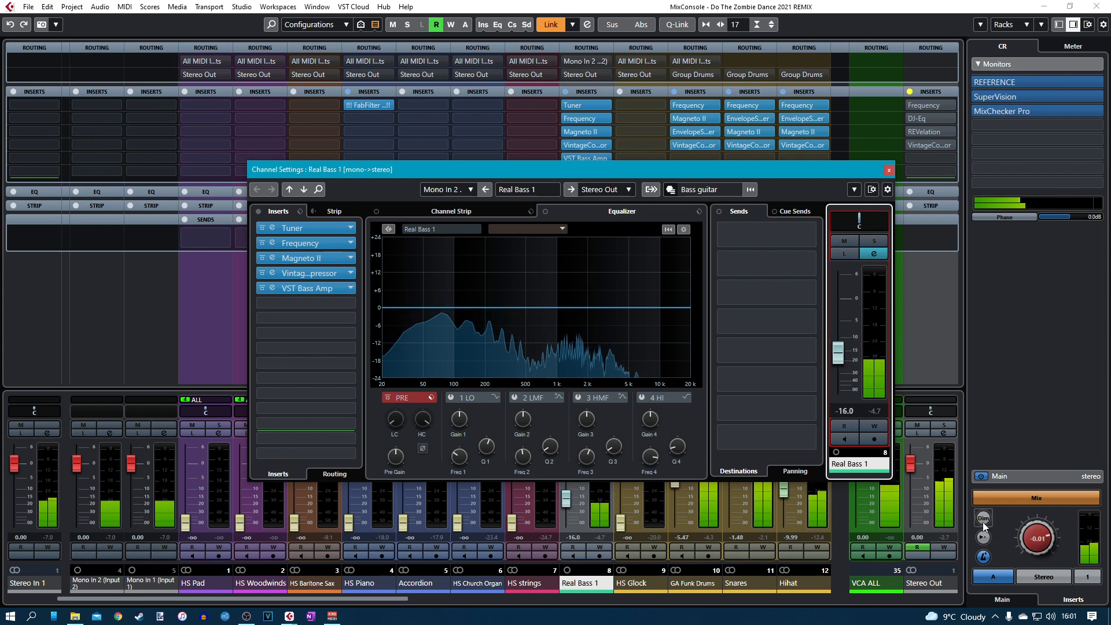
click(1043, 577)
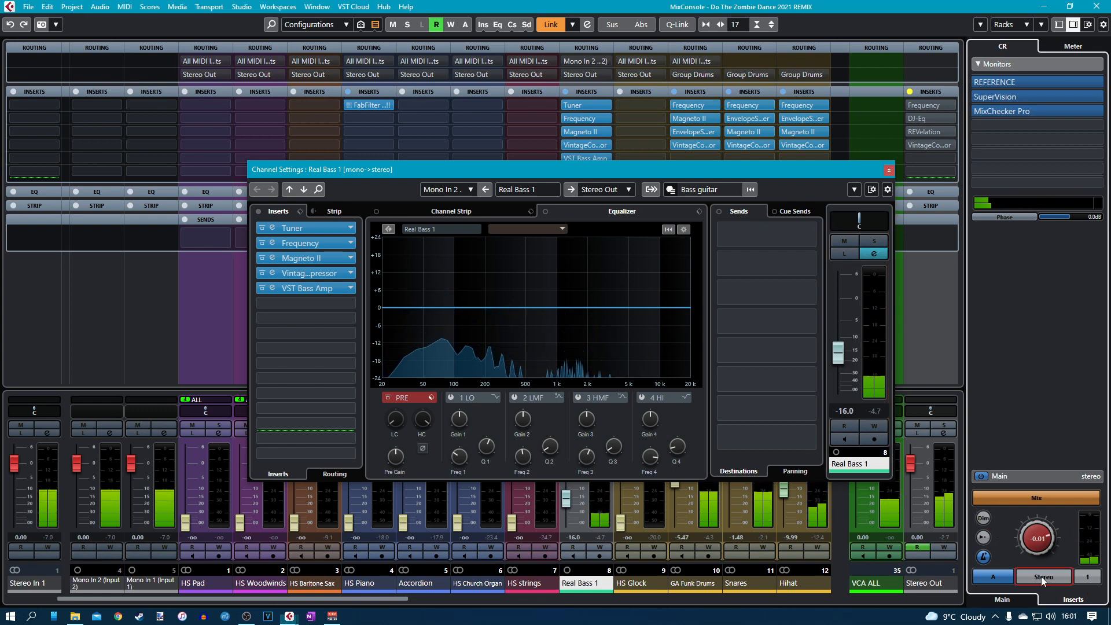
click(984, 518)
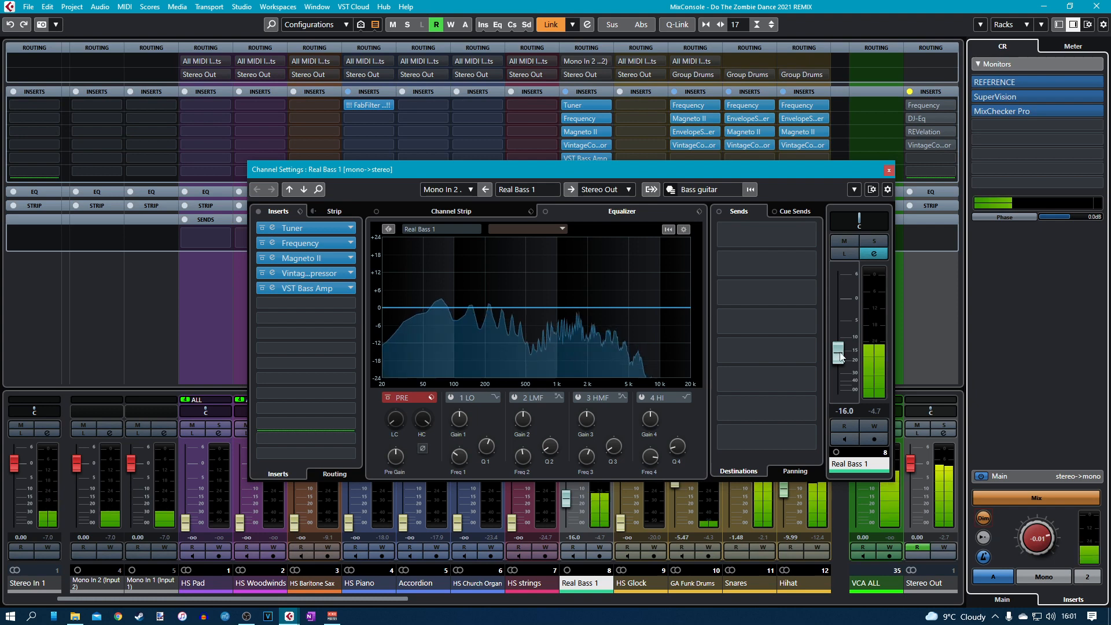
Raise Real Bass 1's fader to -7.54 dB against the mono mix and close its channel settings.
drag(841, 359, 842, 347)
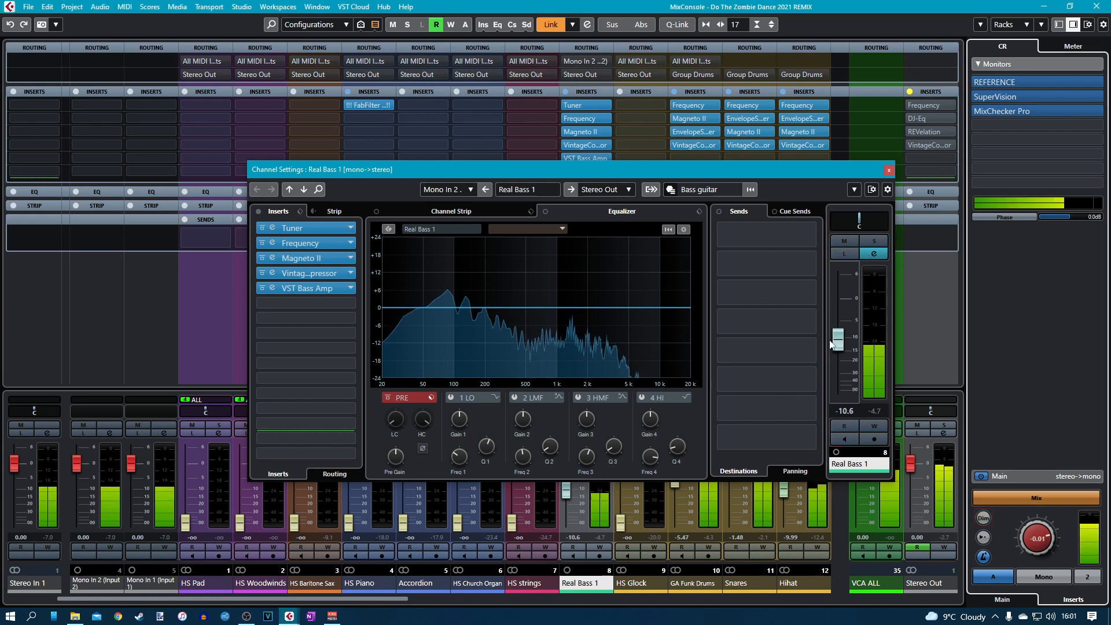
click(839, 347)
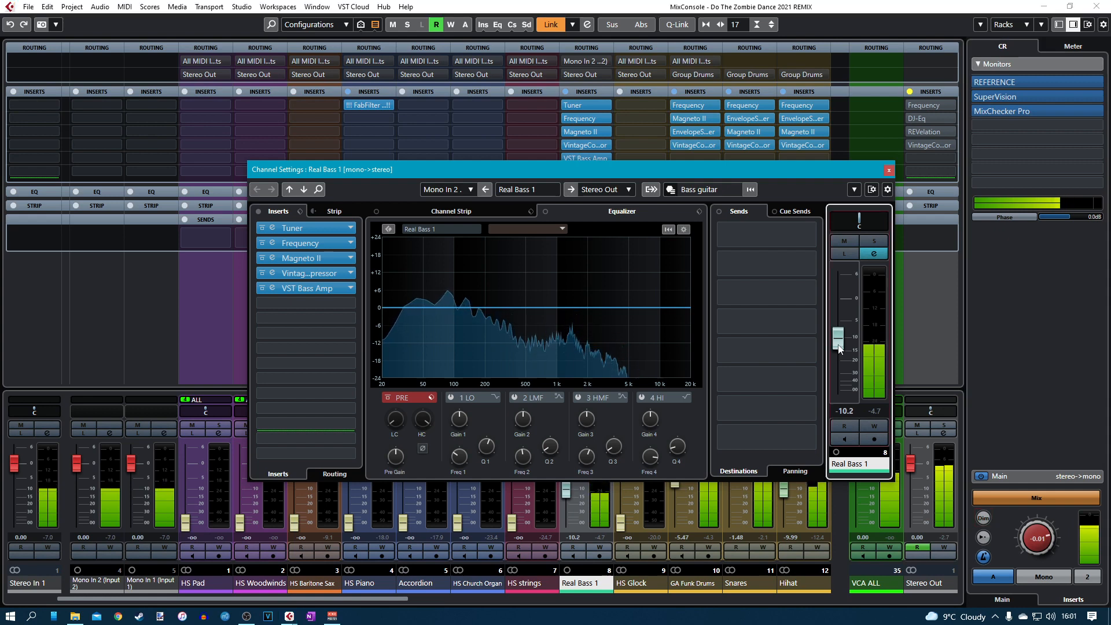
drag(840, 348, 840, 343)
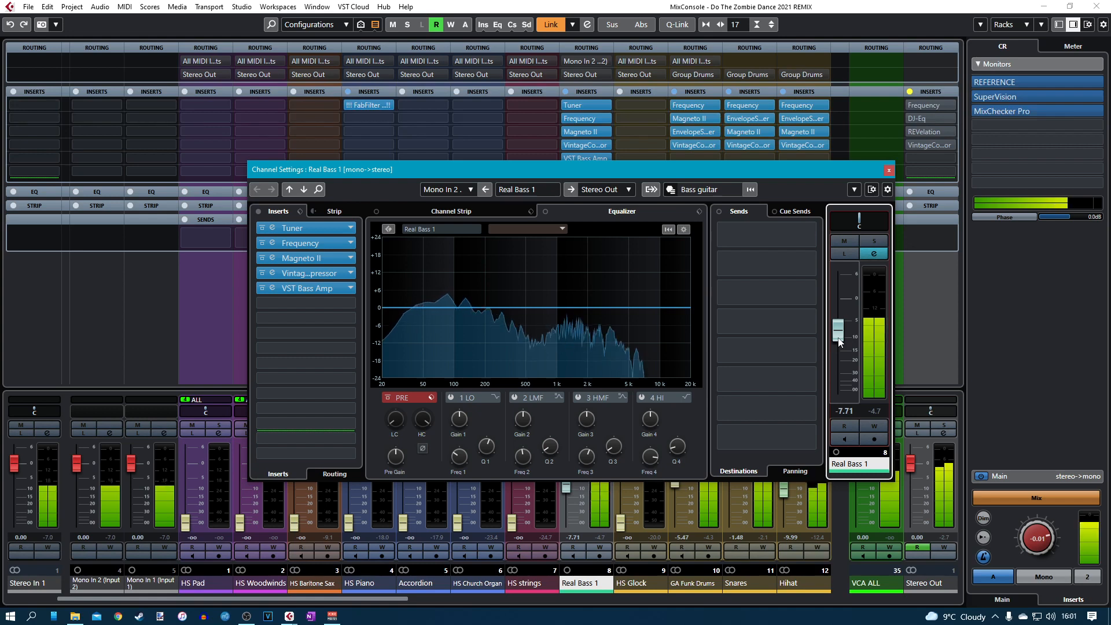
scroll(840, 341, up, 2)
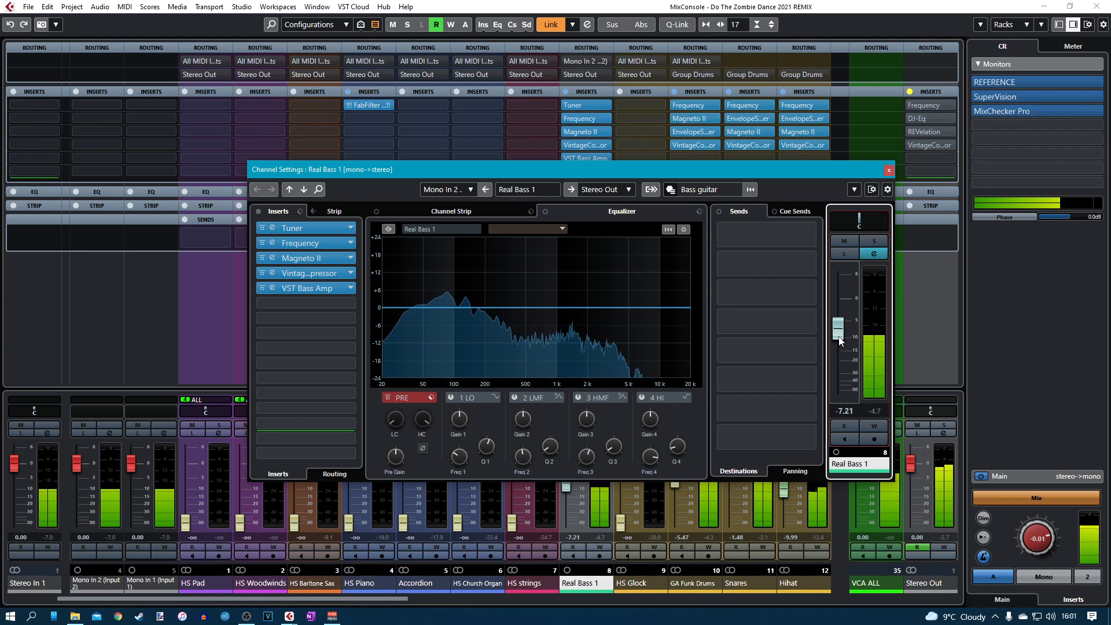
scroll(840, 341, down, 1)
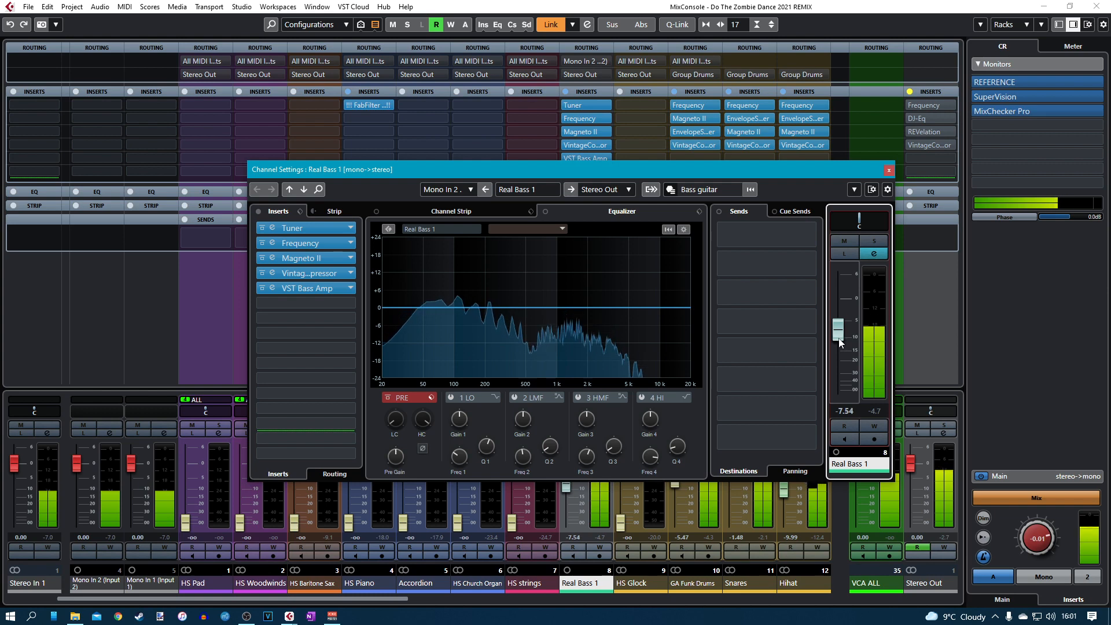
click(889, 173)
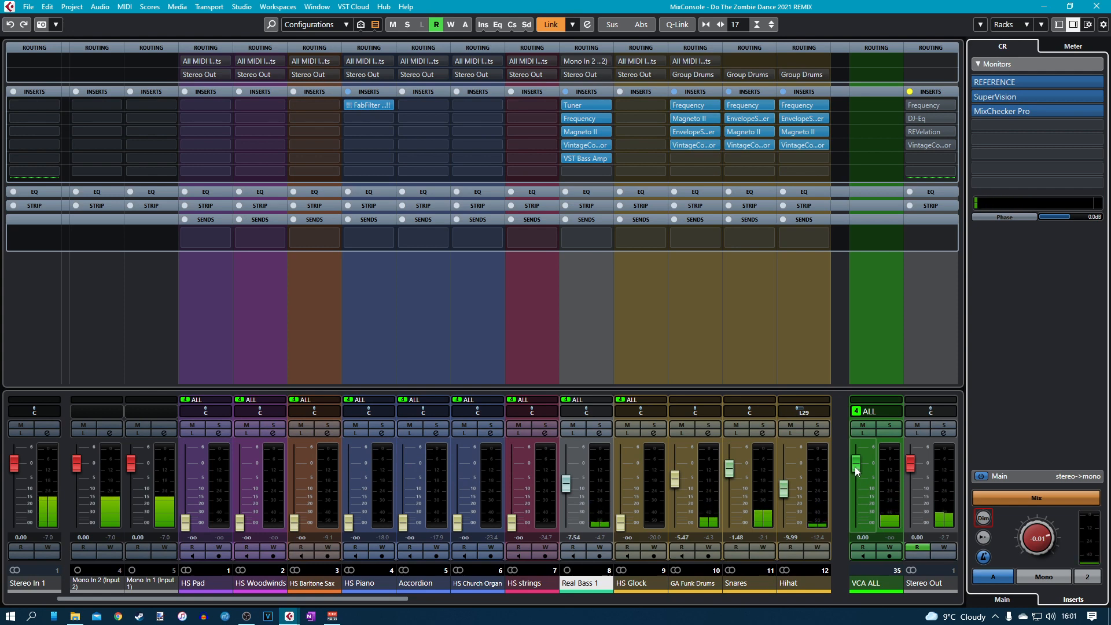
Raise the VCA ALL fader to 6.02 dB, resume playback, and adjust Real Bass 1's fader to -2.99 dB.
drag(855, 467, 855, 450)
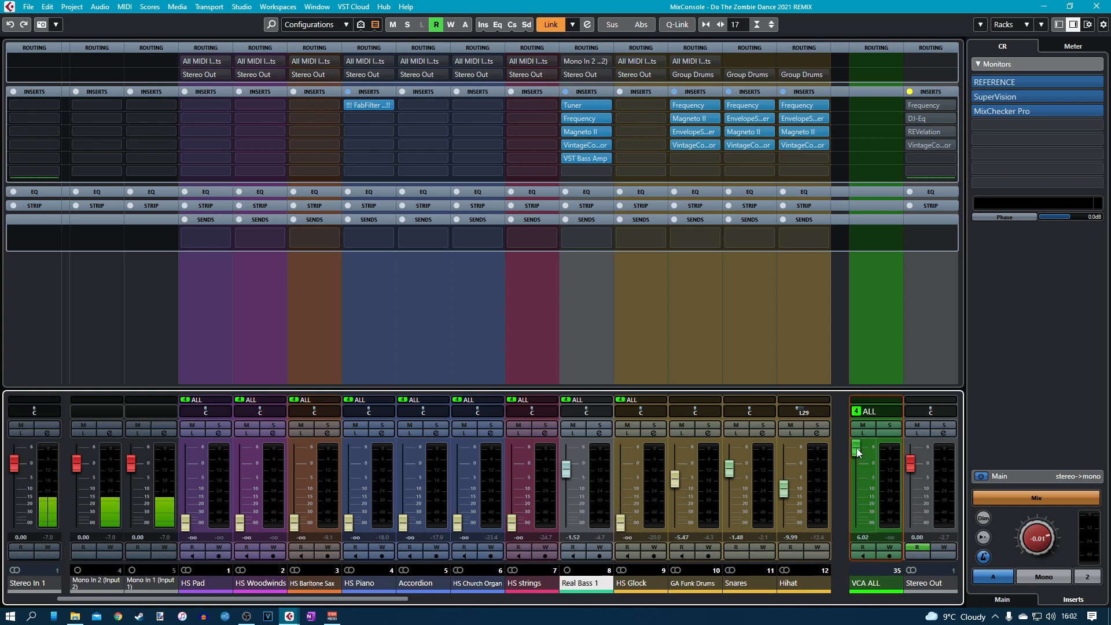
key(space)
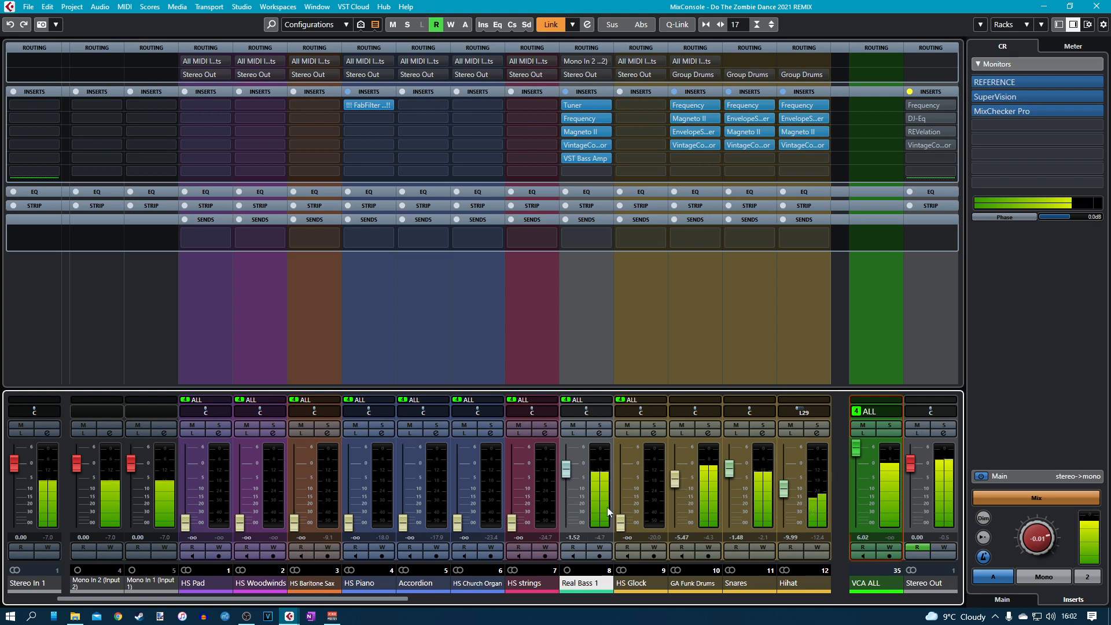
drag(567, 470, 568, 477)
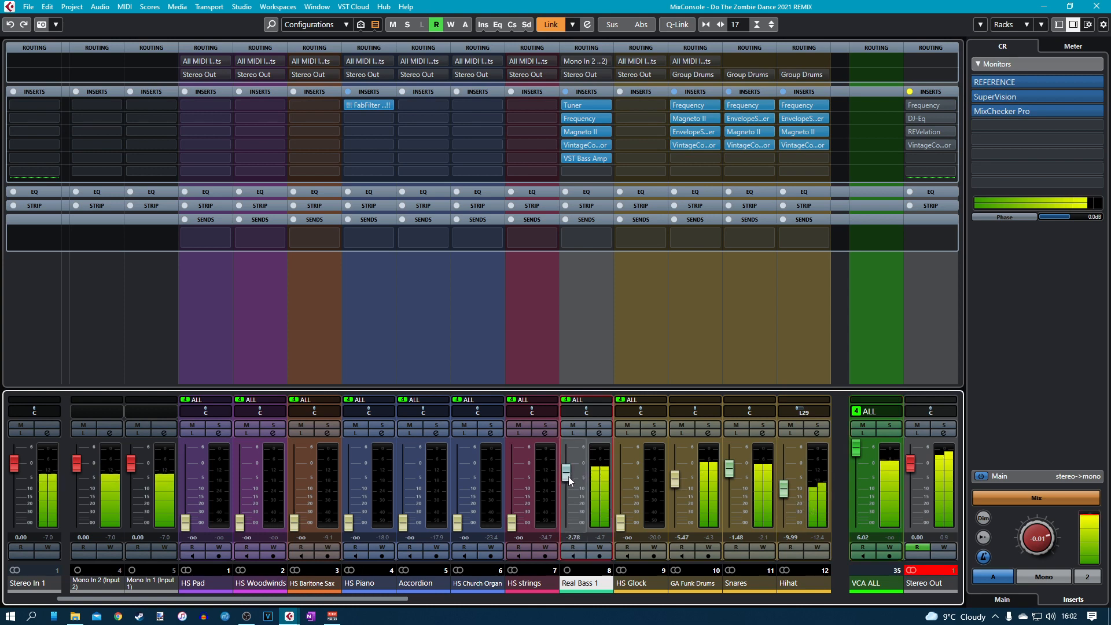
drag(568, 477, 568, 478)
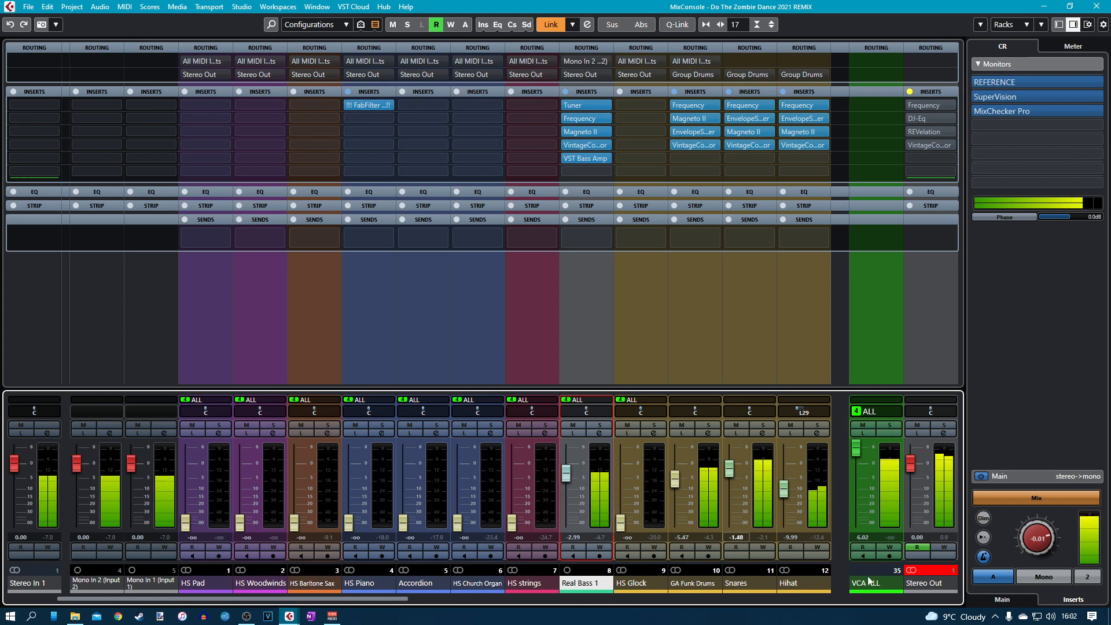
Check the mix with monitor dim on and off, and return the monitor downmix to stereo.
click(984, 519)
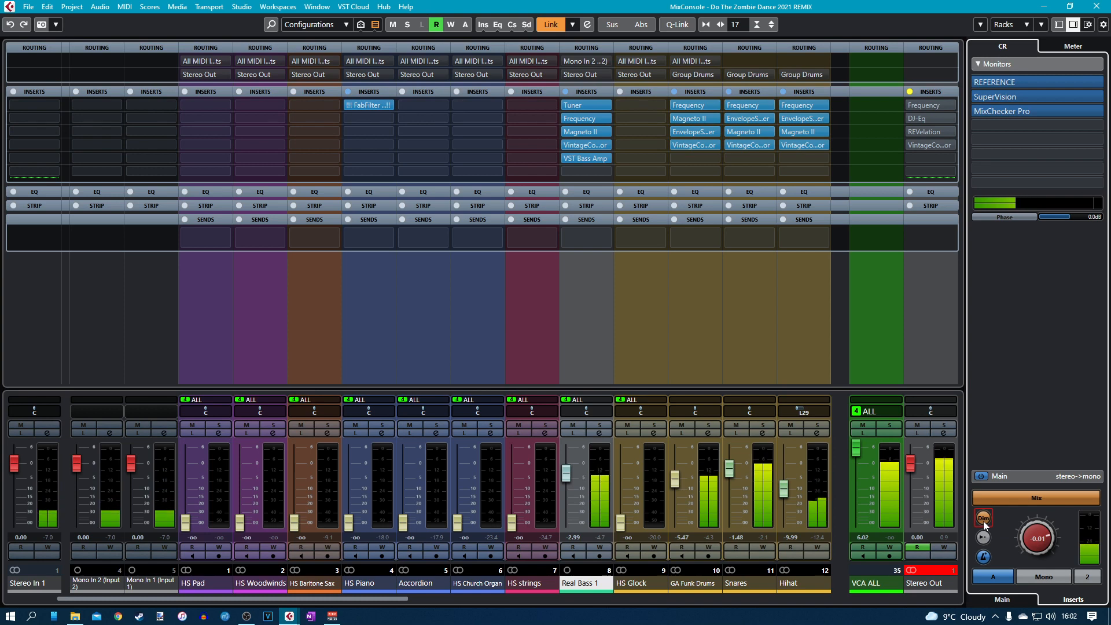
click(983, 518)
click(1053, 577)
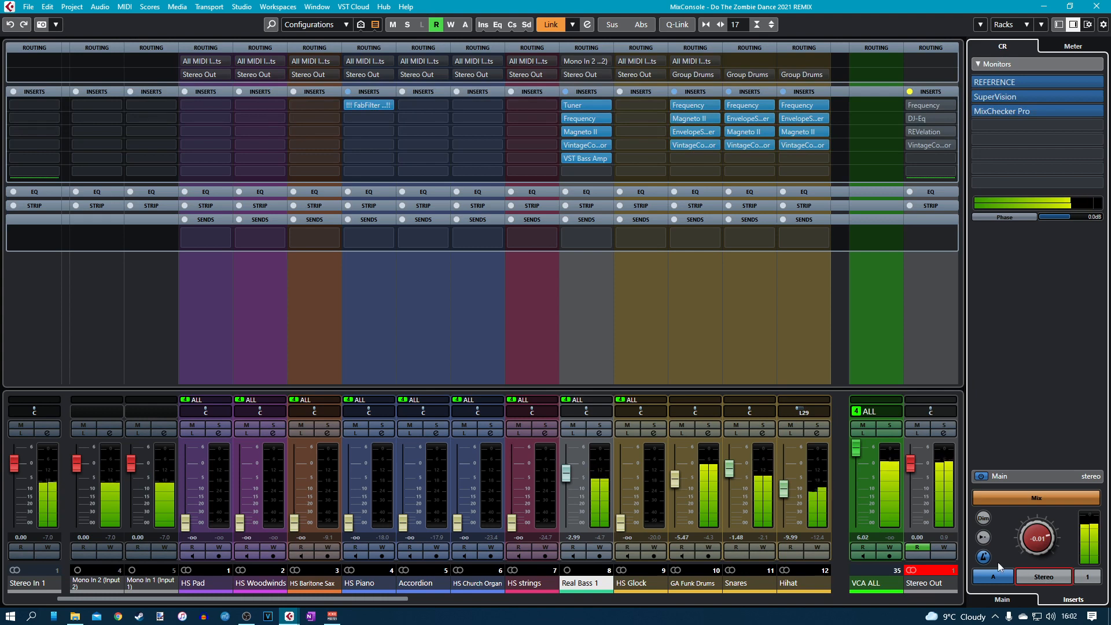
Return the VCA ALL fader to 0.00 dB and stop playback.
drag(855, 448, 857, 461)
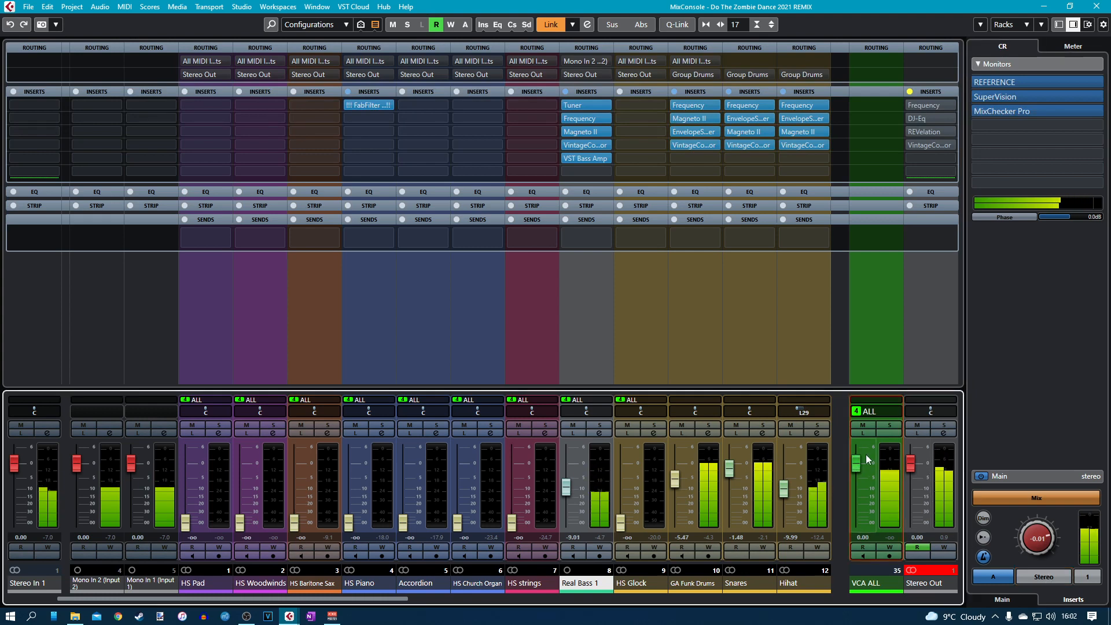
click(770, 314)
key(space)
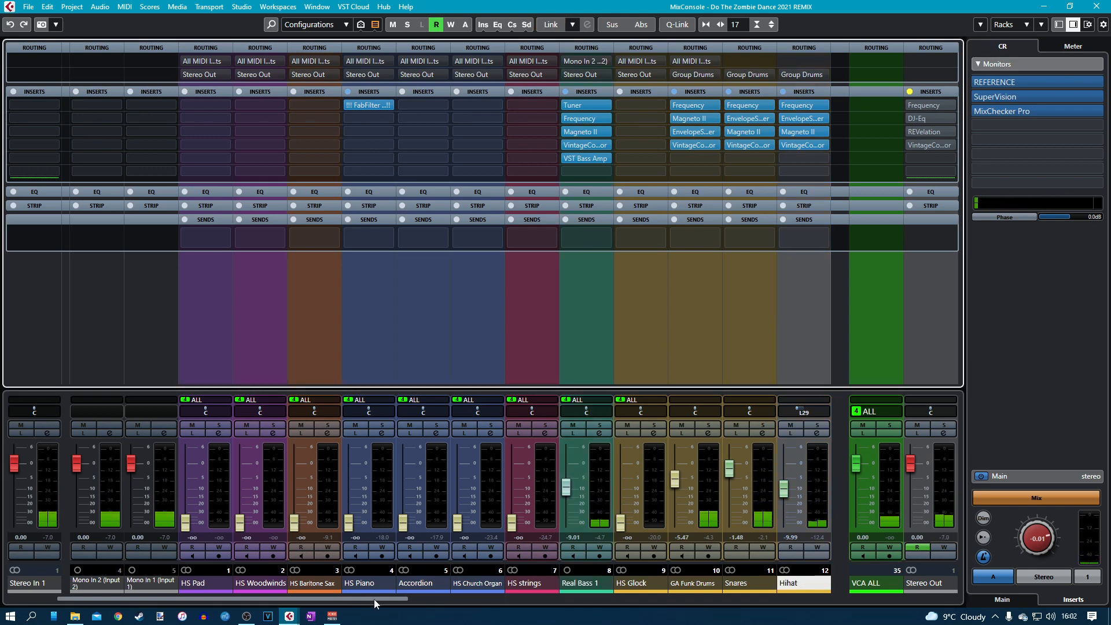
Start playback and solo the HS strings channel.
drag(374, 603, 435, 609)
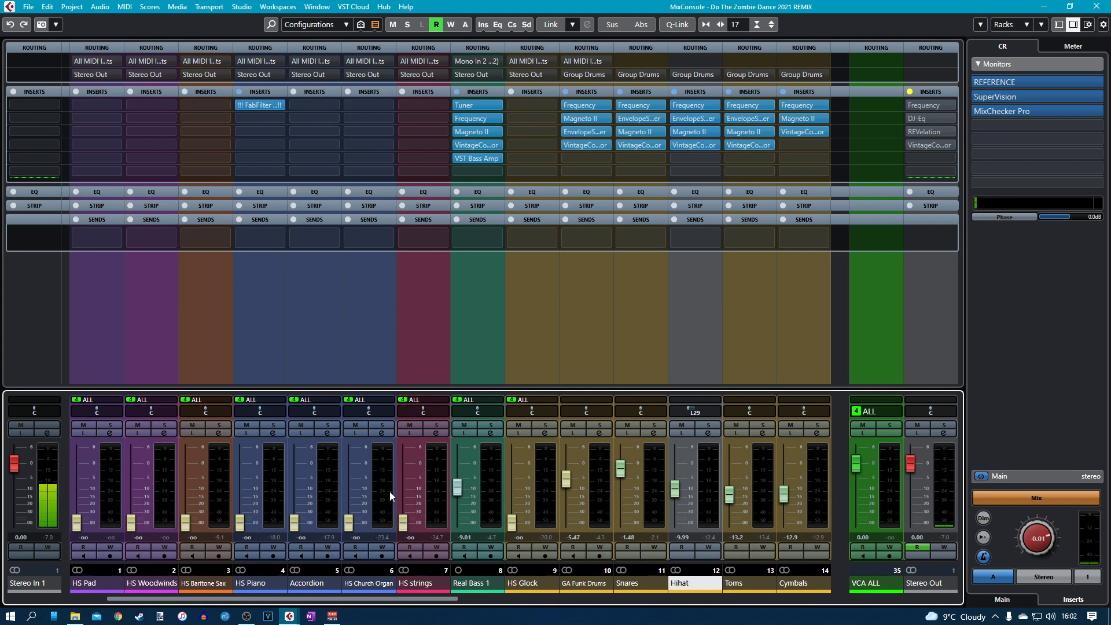
key(space)
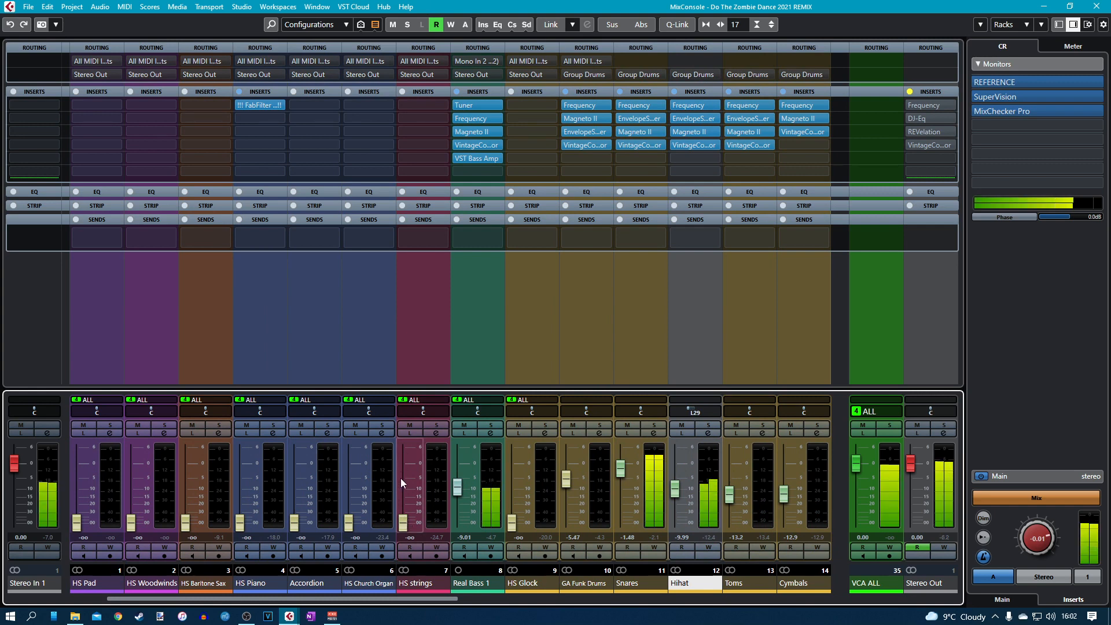
click(437, 426)
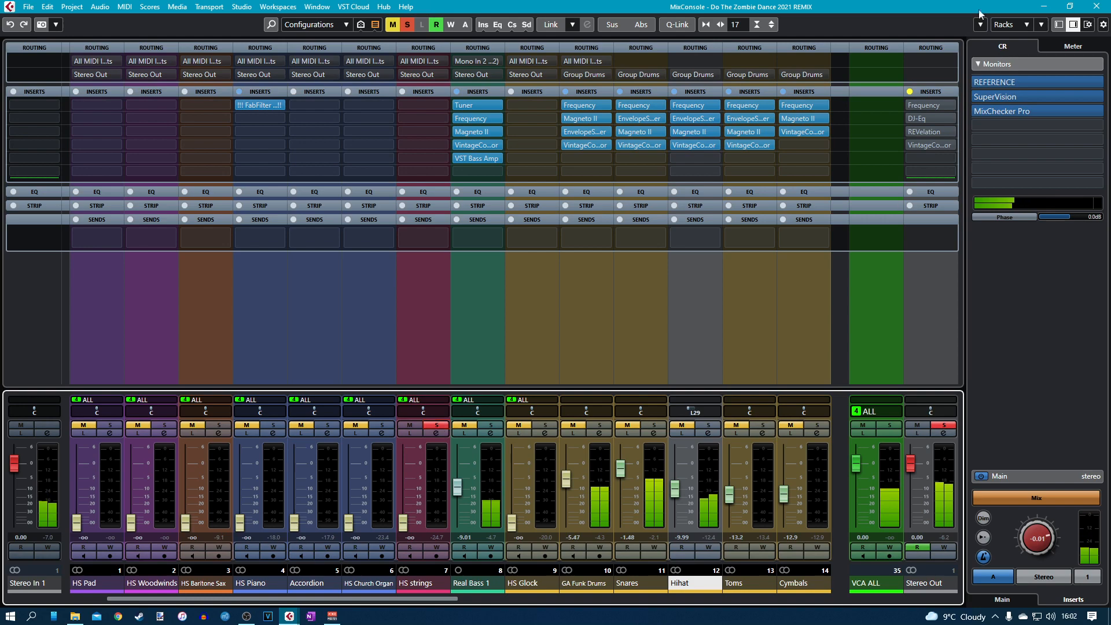
Look through the track arrangement in the Project window while HS strings is soloed, and return to the MixConsole.
click(1096, 7)
scroll(449, 324, down, 2)
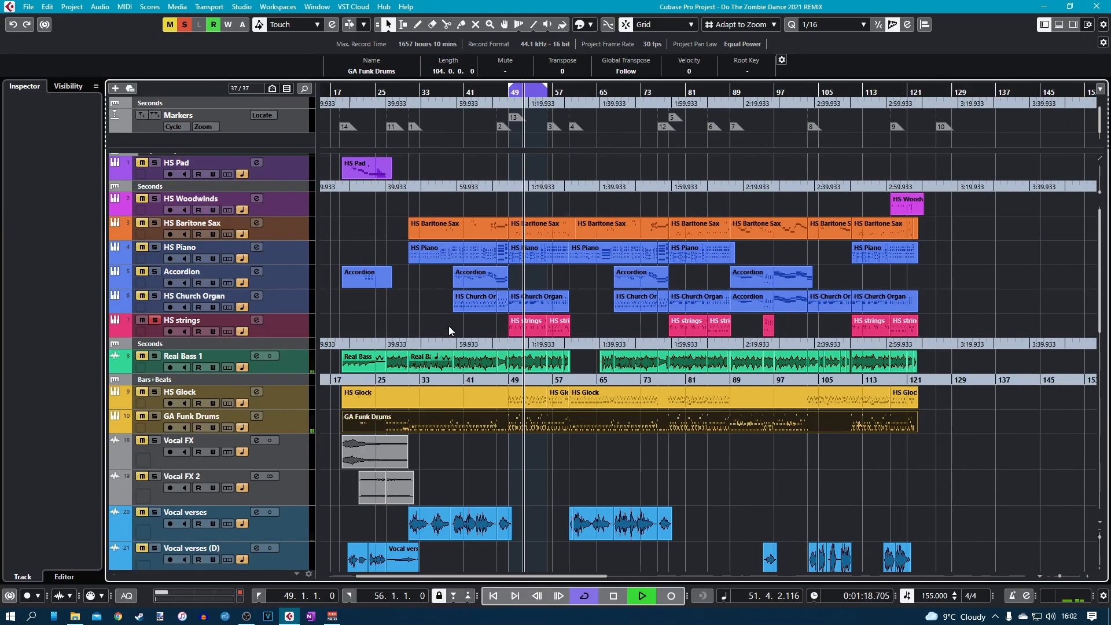
scroll(443, 320, down, 10)
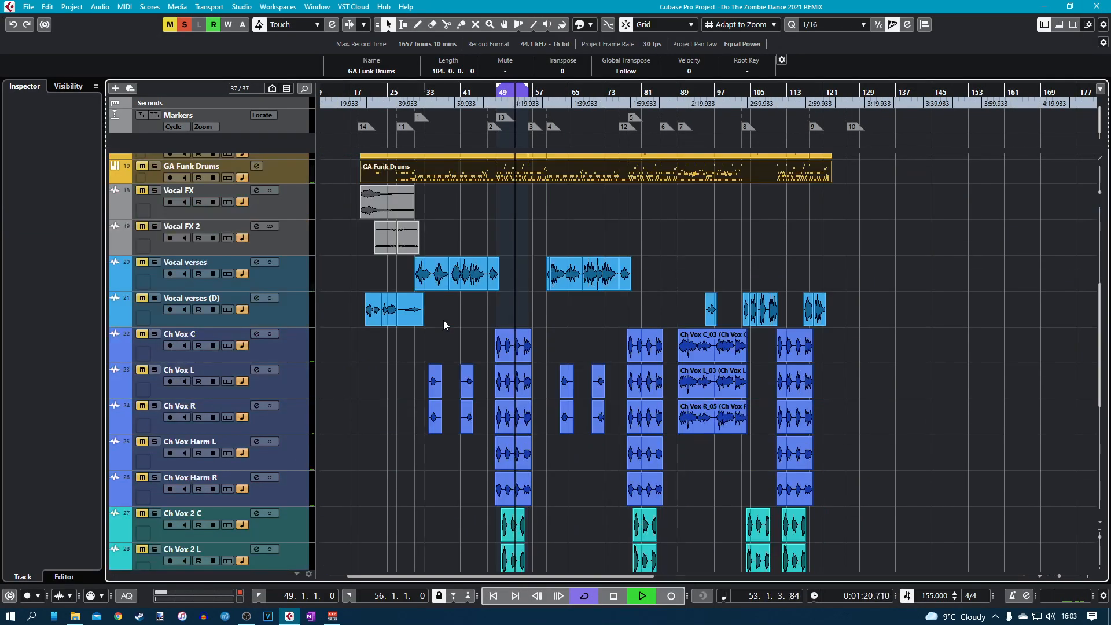
scroll(443, 324, up, 4)
scroll(445, 323, up, 7)
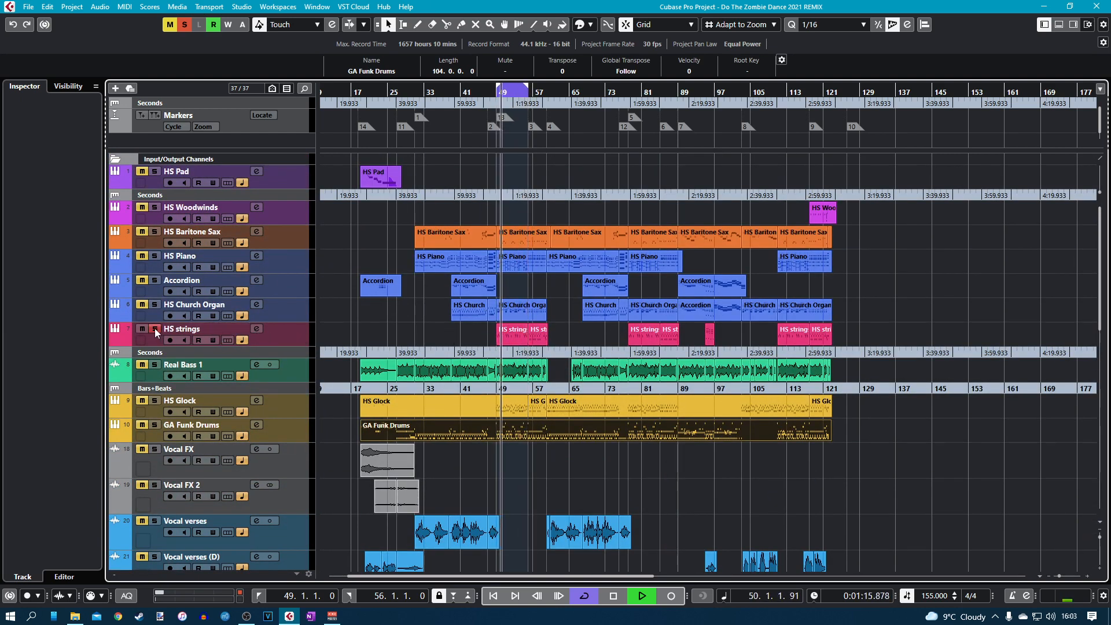
key(F3)
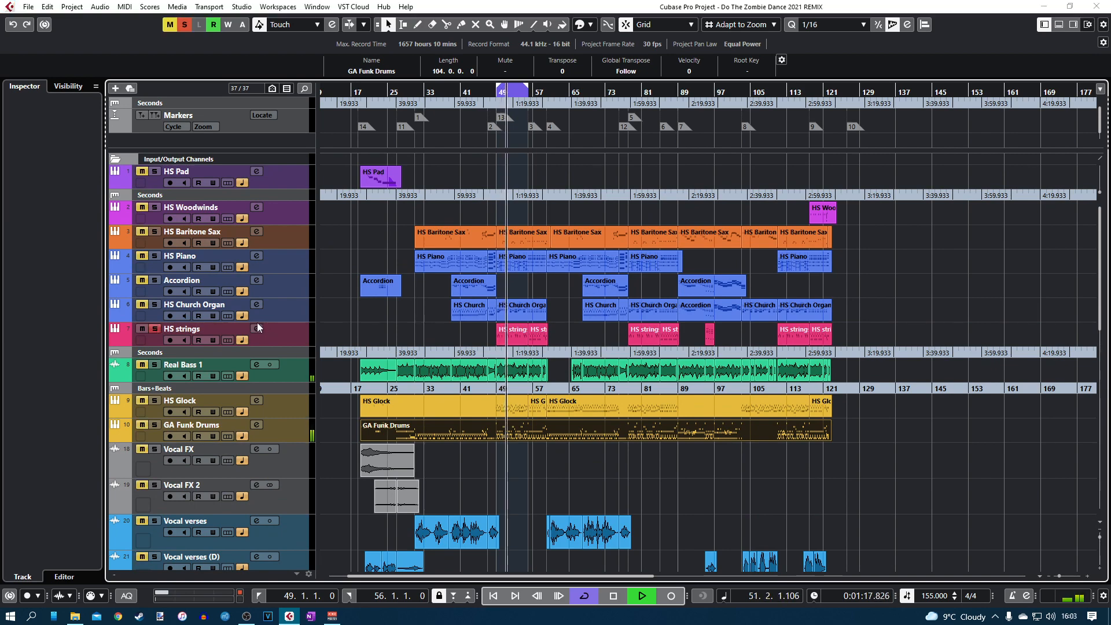
Try HS strings' fader at 0.00 dB and, with solo off, at -8.04 dB, and return it to minus infinity.
drag(403, 523, 404, 472)
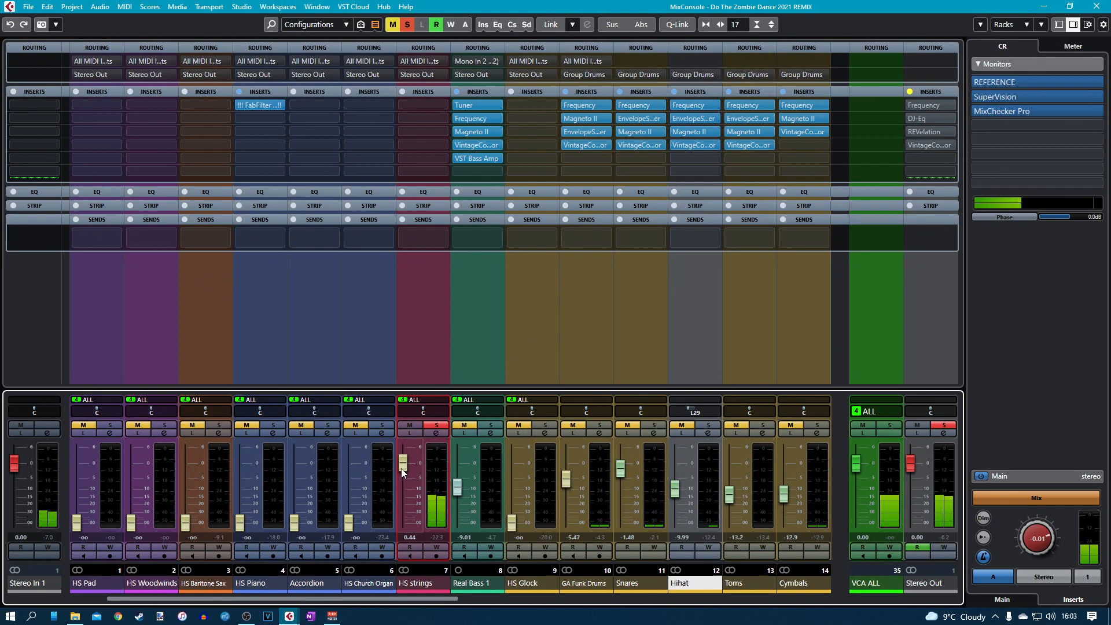
drag(404, 471, 404, 472)
key(s)
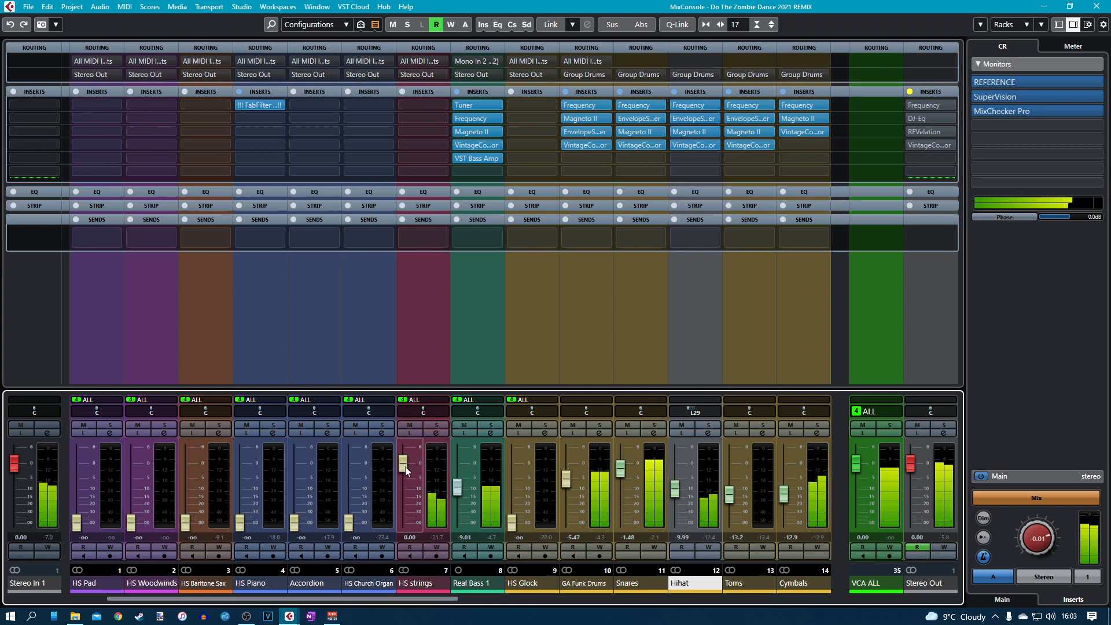
drag(406, 470, 405, 492)
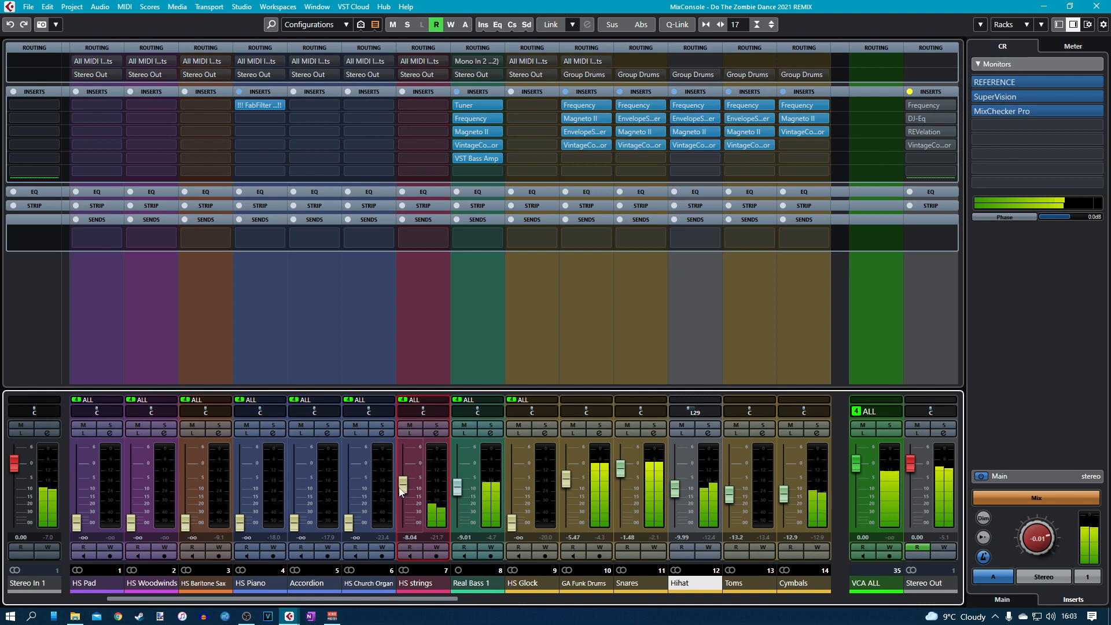
drag(405, 488, 404, 528)
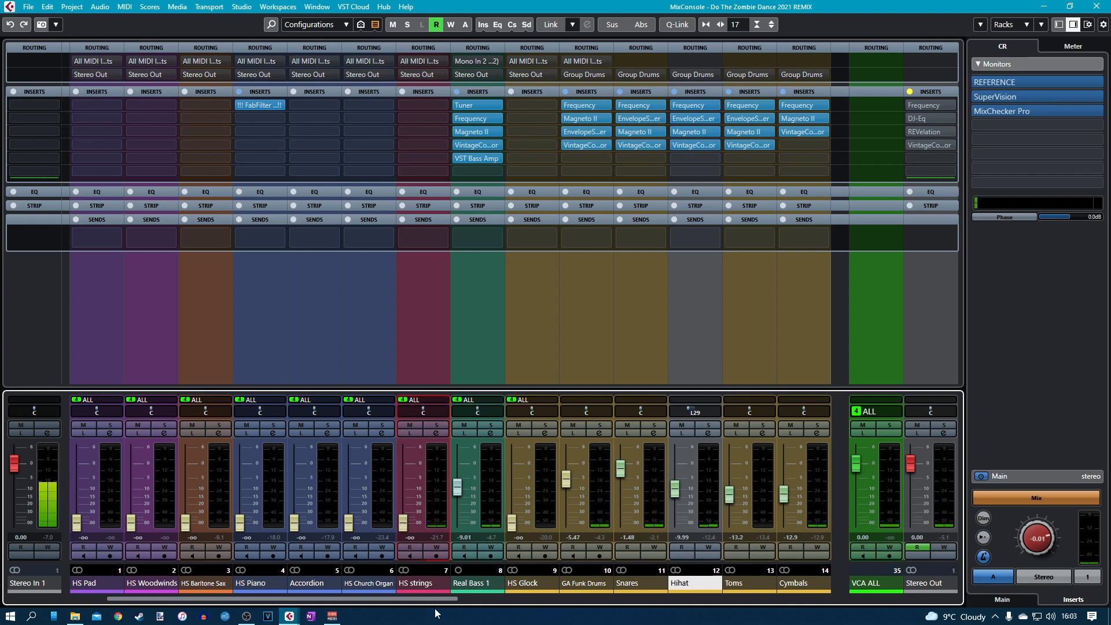
Remove the FabFilter insert from HS Piano and raise the channel's fader to -10.6 dB during playback.
scroll(415, 600, left, 2)
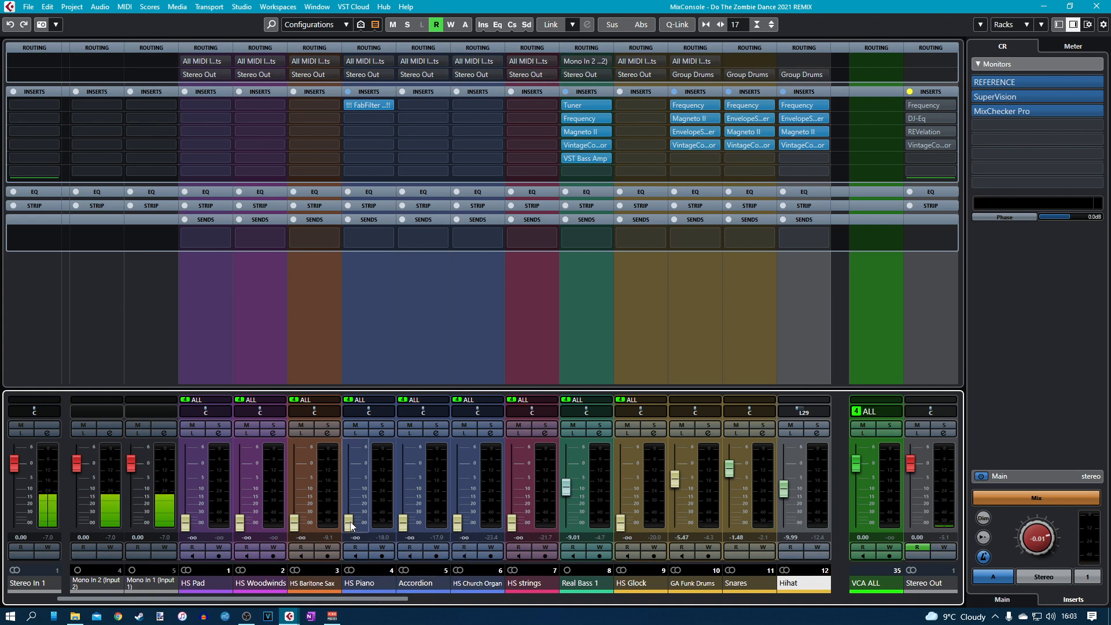
drag(348, 522, 350, 501)
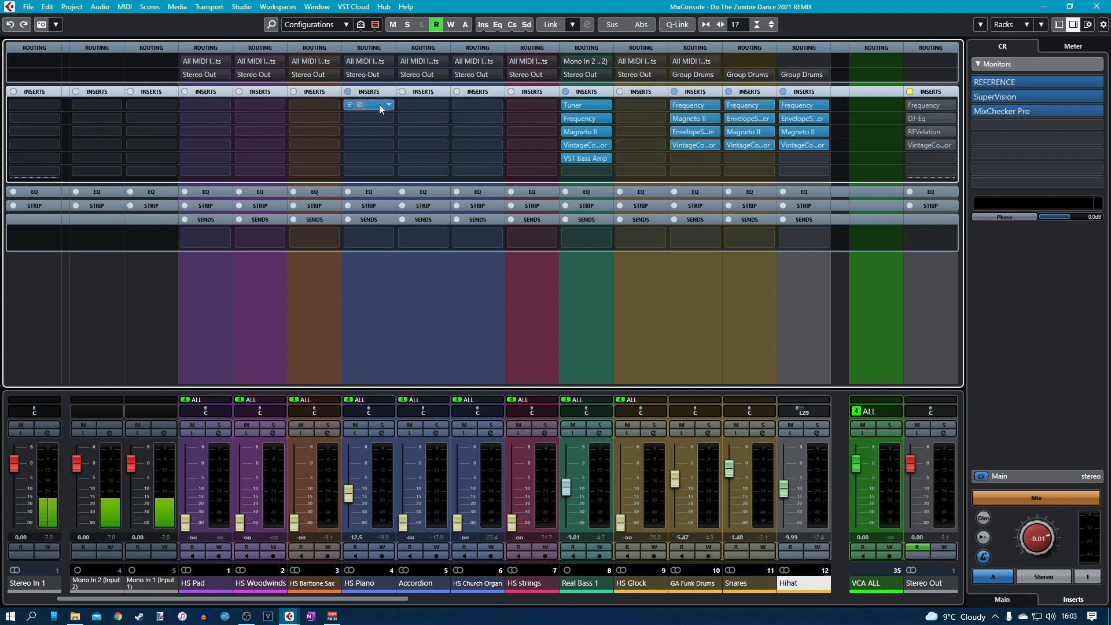
alt+click(381, 109)
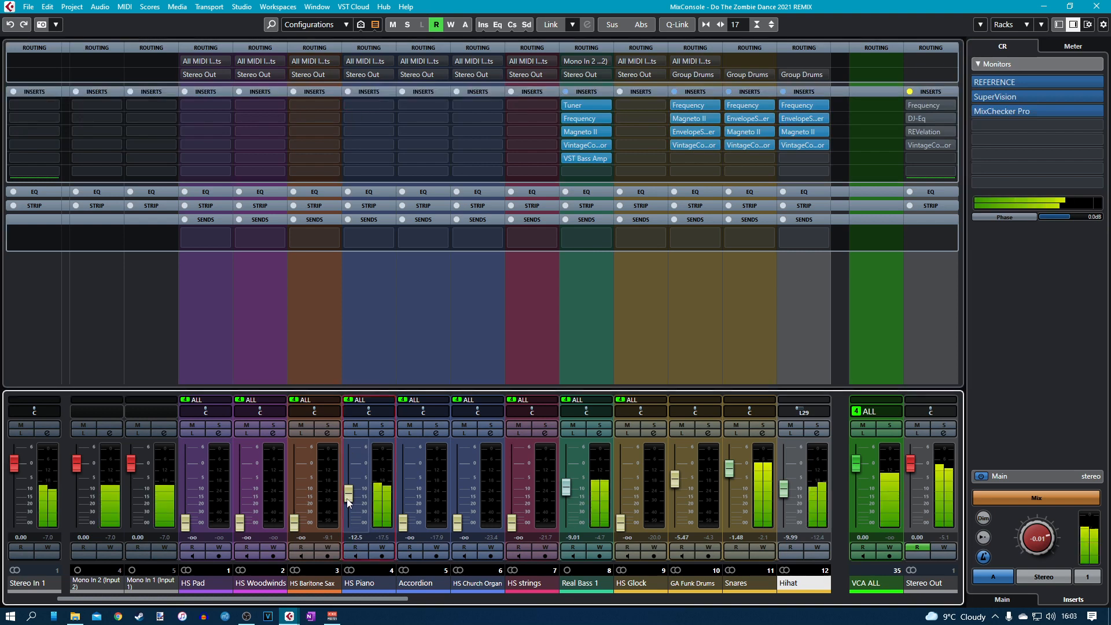
drag(348, 493, 348, 489)
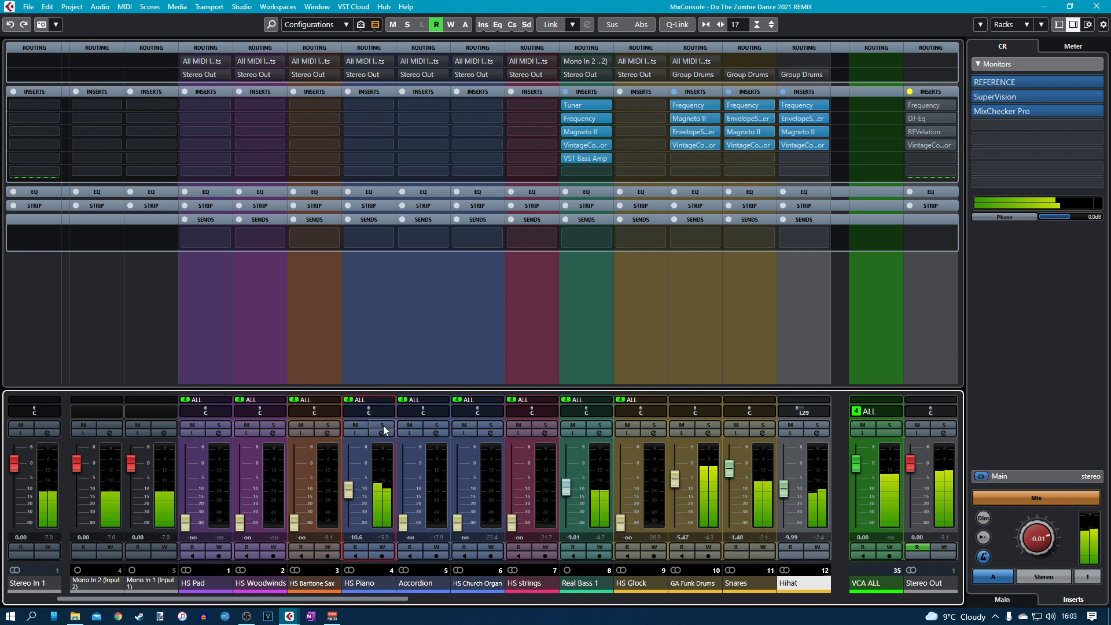
Solo HS Piano, open its channel settings, and load the Frequency EQ in the first insert slot.
click(384, 426)
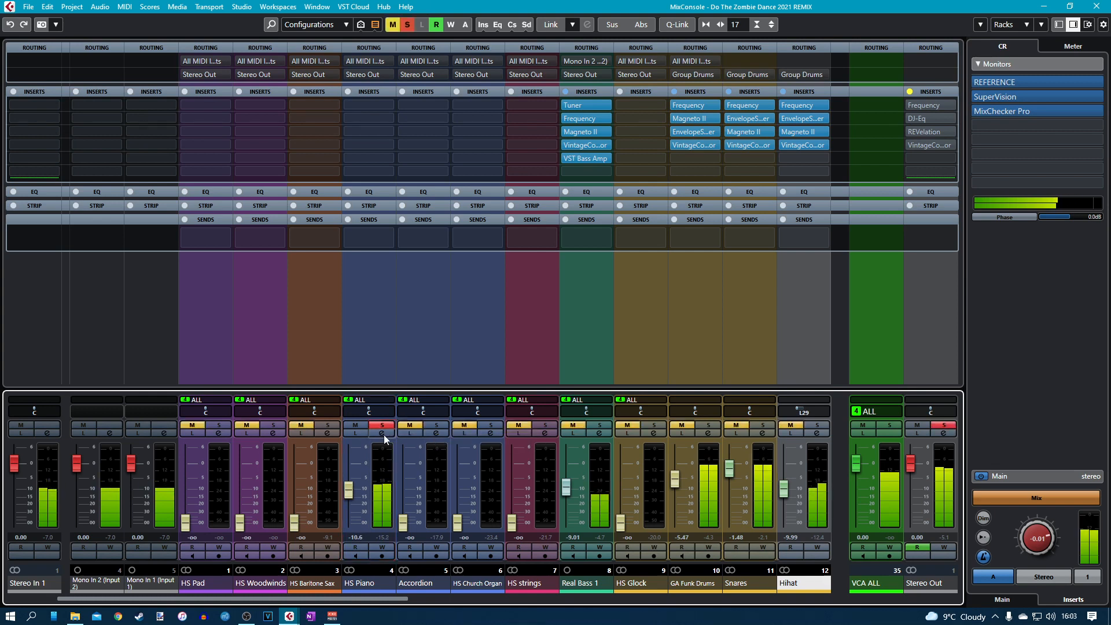
click(381, 432)
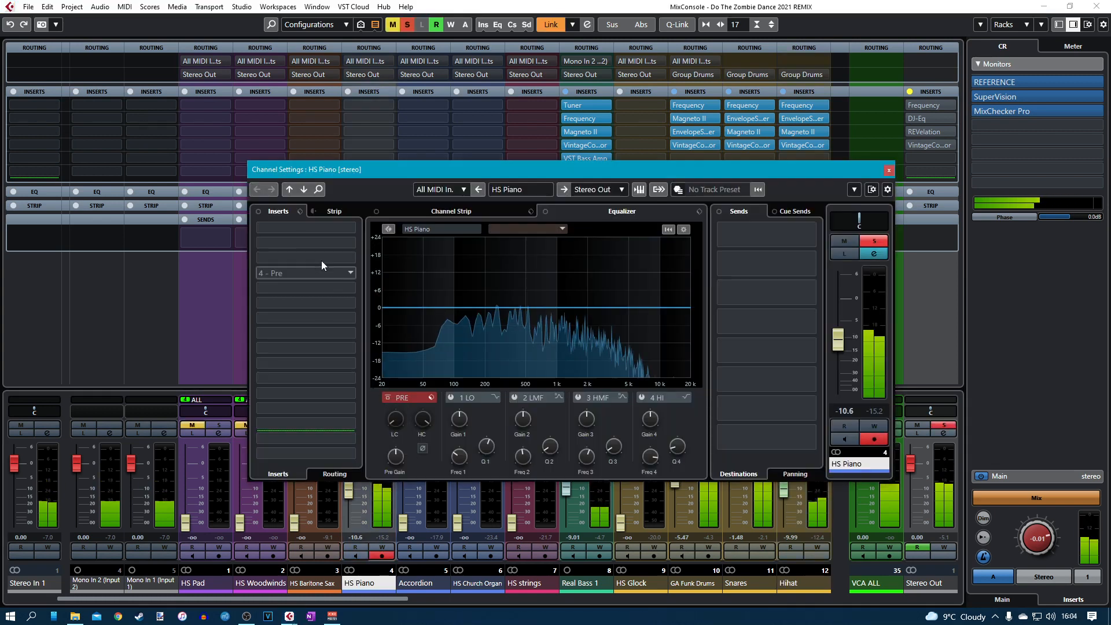
click(288, 227)
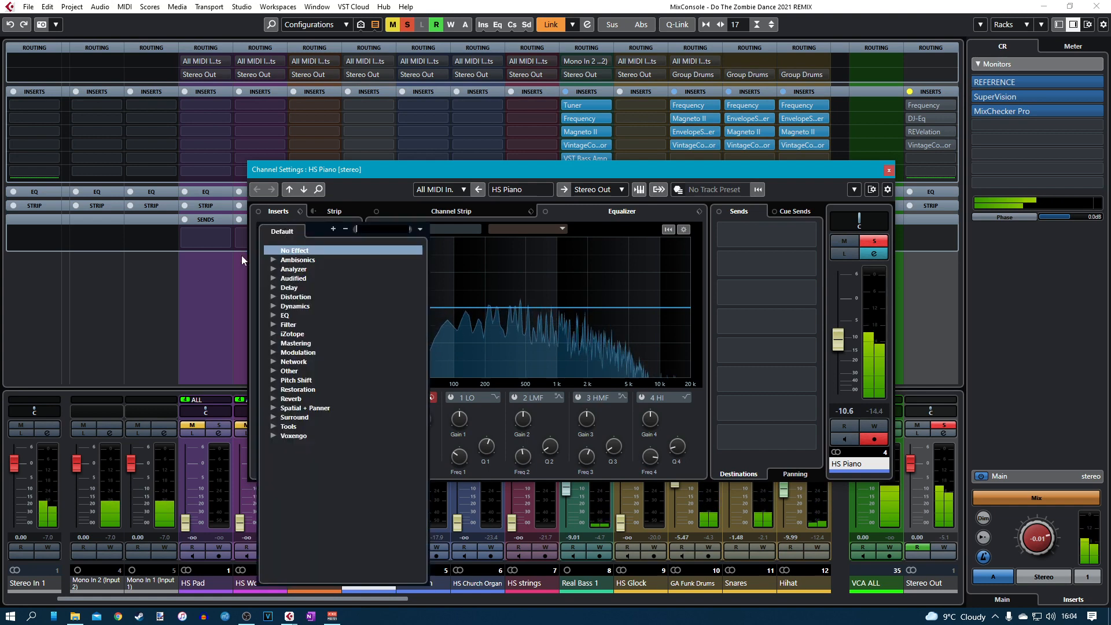
click(273, 314)
click(390, 209)
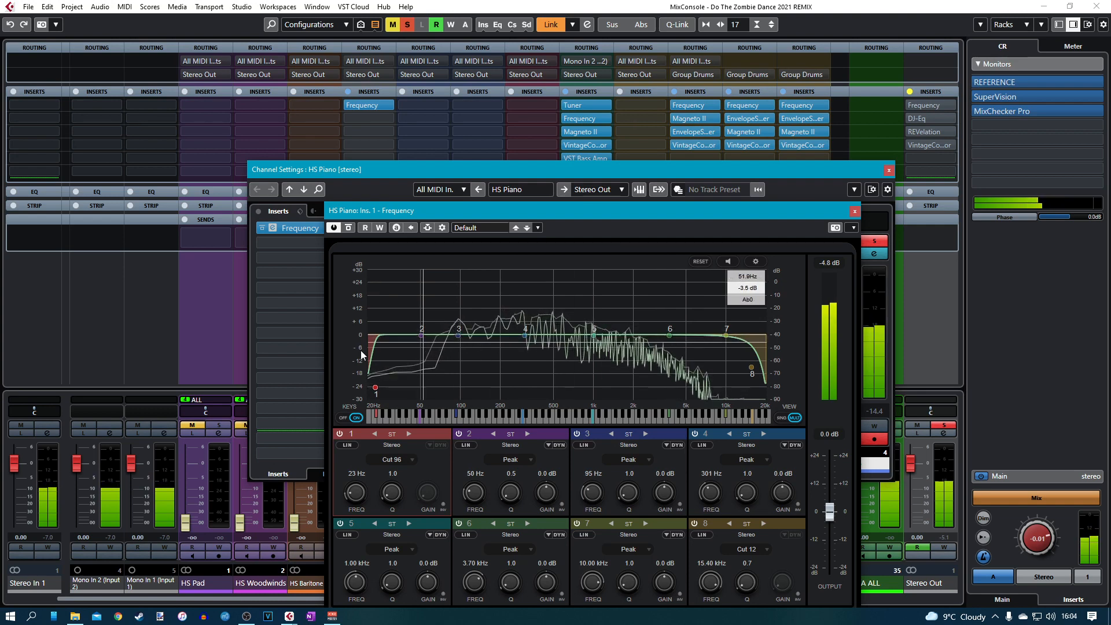
Set Frequency's band 1 low cut to 62 Hz, boost band 6 by 7.2 dB at 3.74 kHz, and compare with the EQ bypassed.
drag(375, 388, 434, 393)
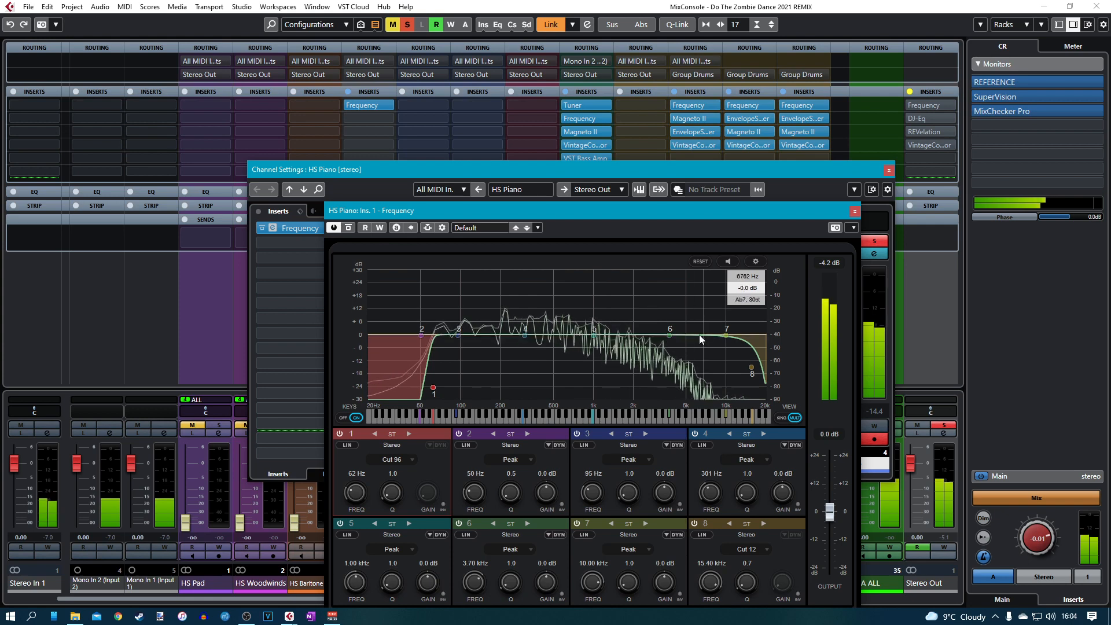
mouse_move(669, 335)
mouse_down()
mouse_move(601, 315)
mouse_move(683, 313)
mouse_move(671, 320)
mouse_up()
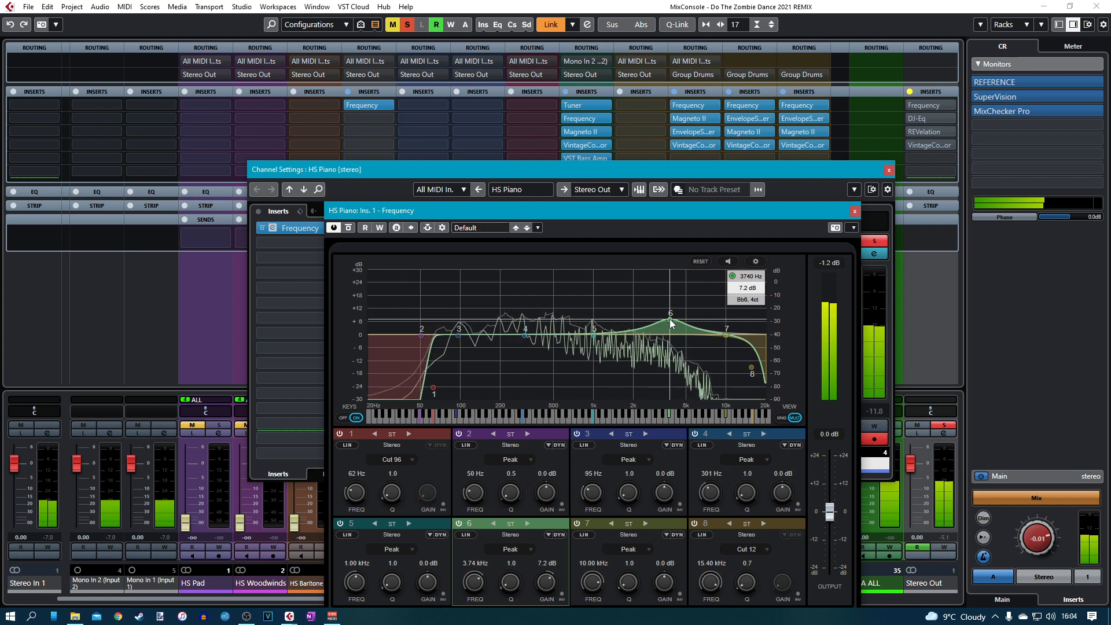
click(853, 212)
click(258, 230)
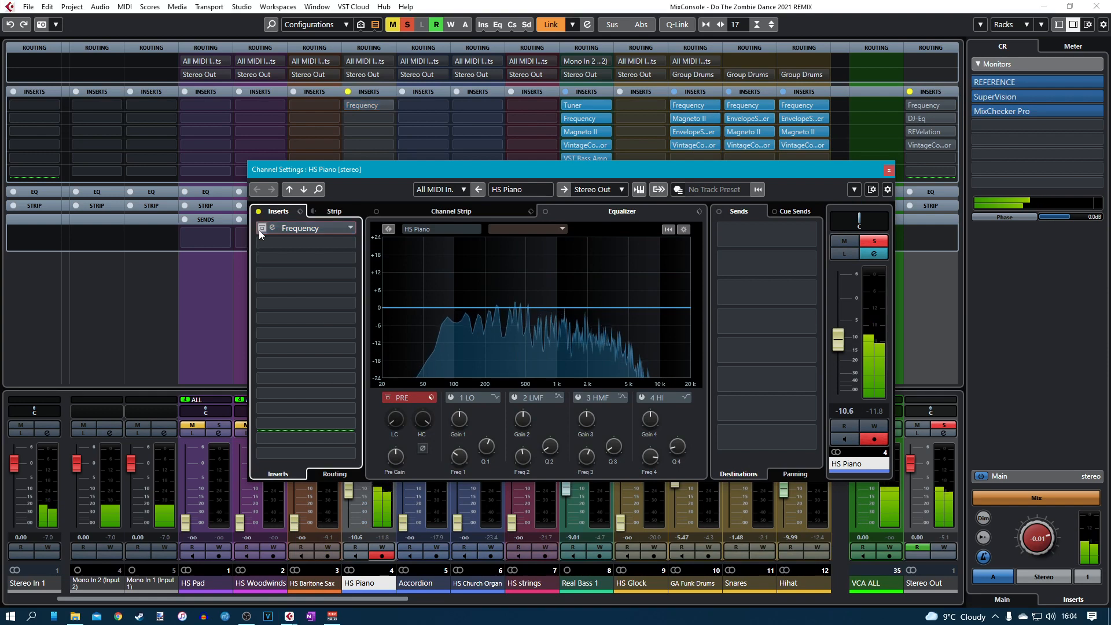
click(258, 230)
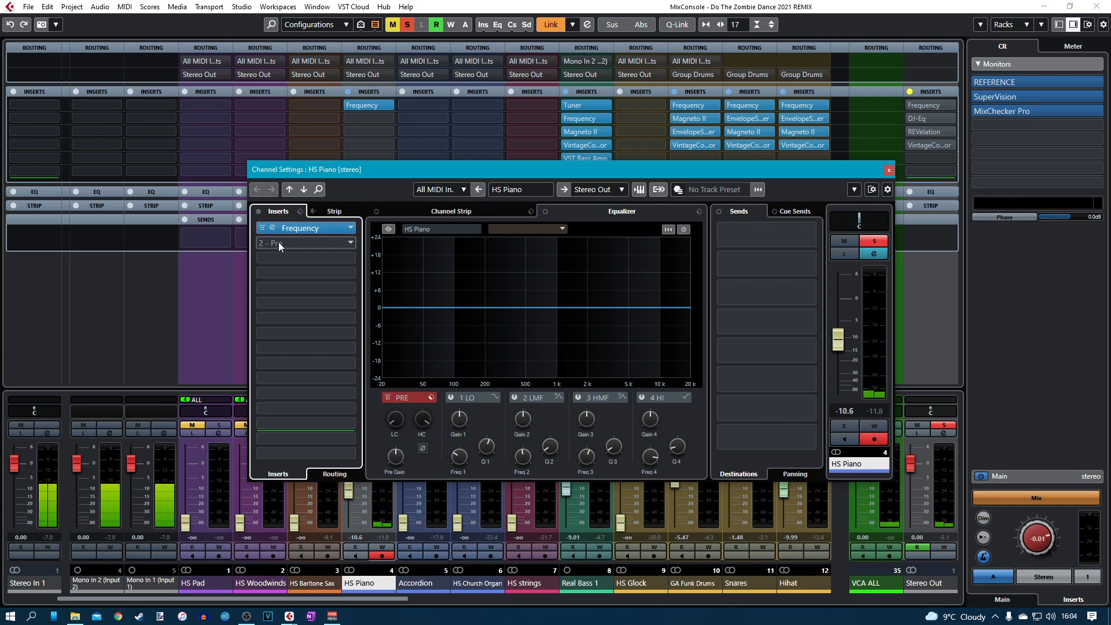
Add VintageCompressor to HS Piano's second insert slot, raise its input gain, and set its output to -1.0 dB.
click(279, 242)
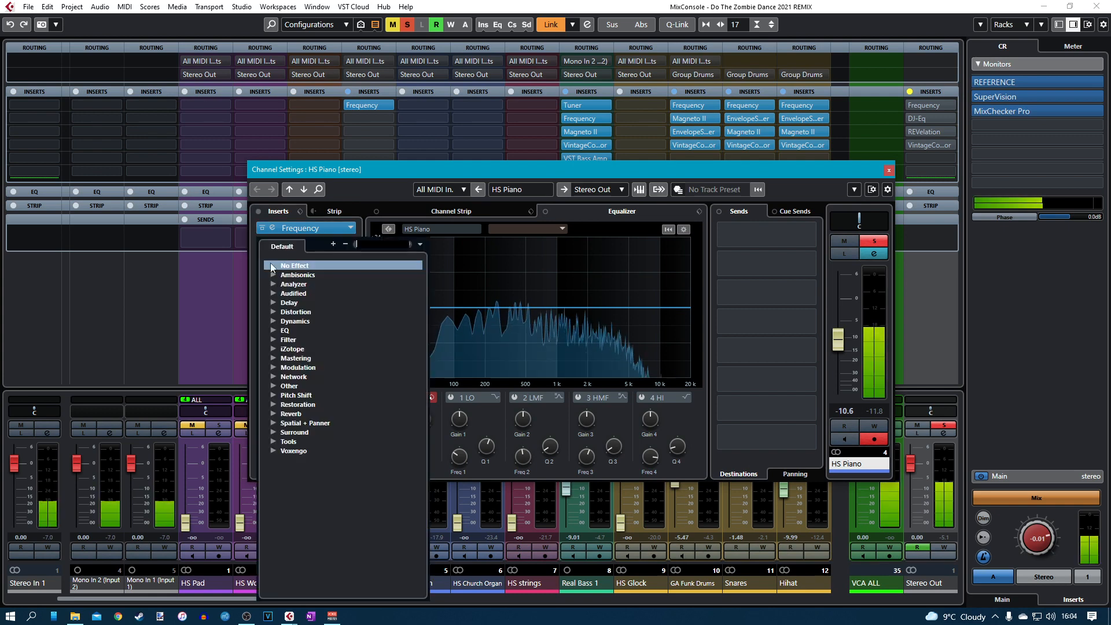
click(271, 321)
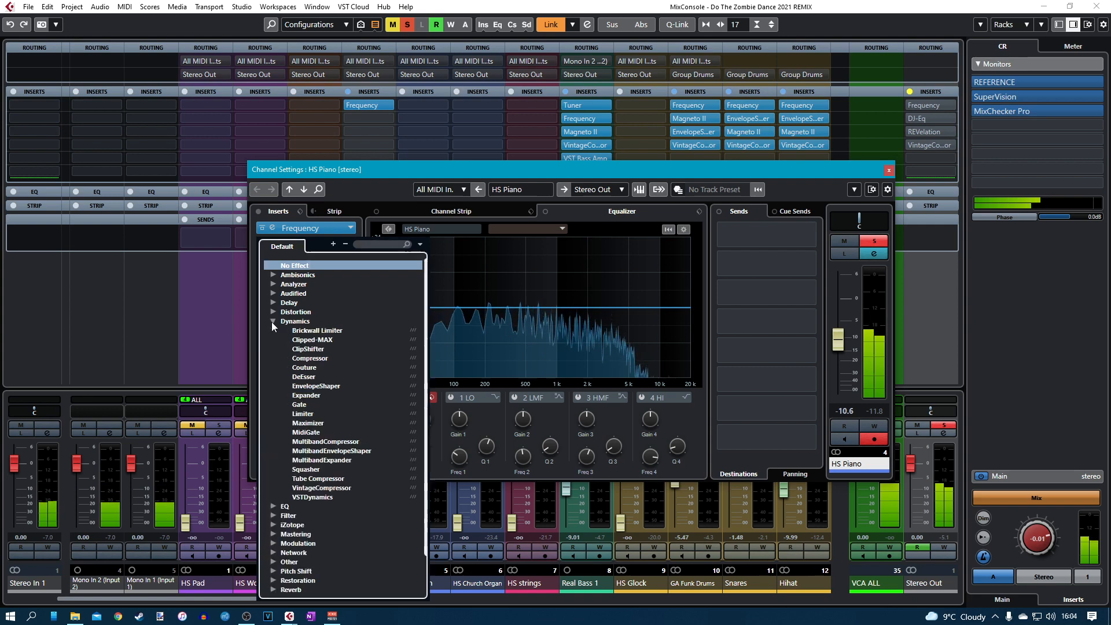
click(322, 488)
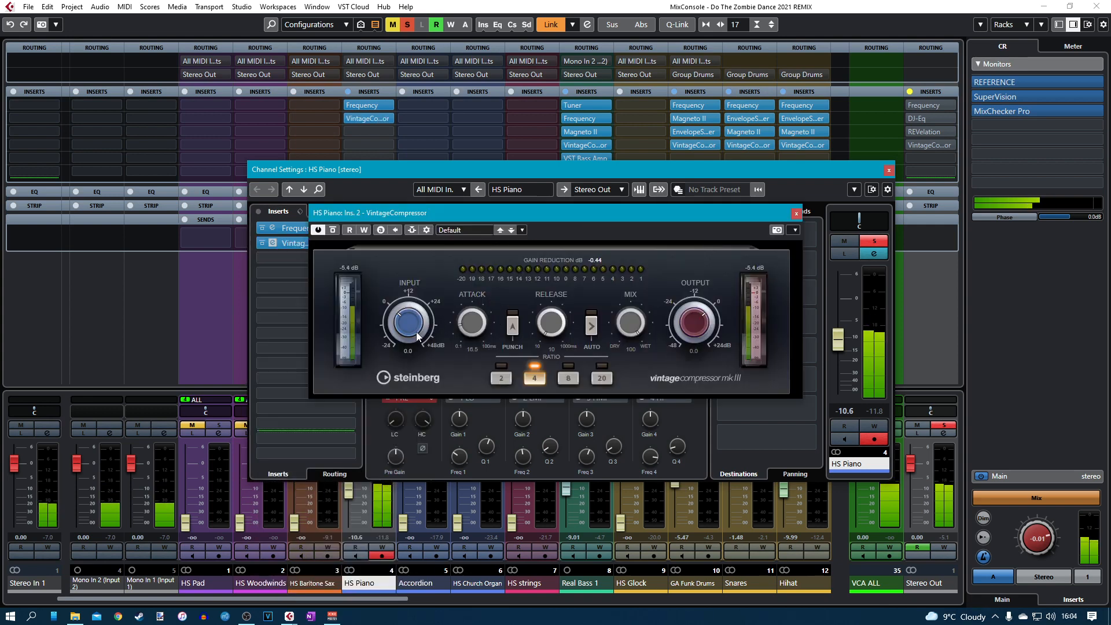
scroll(408, 335, up, 7)
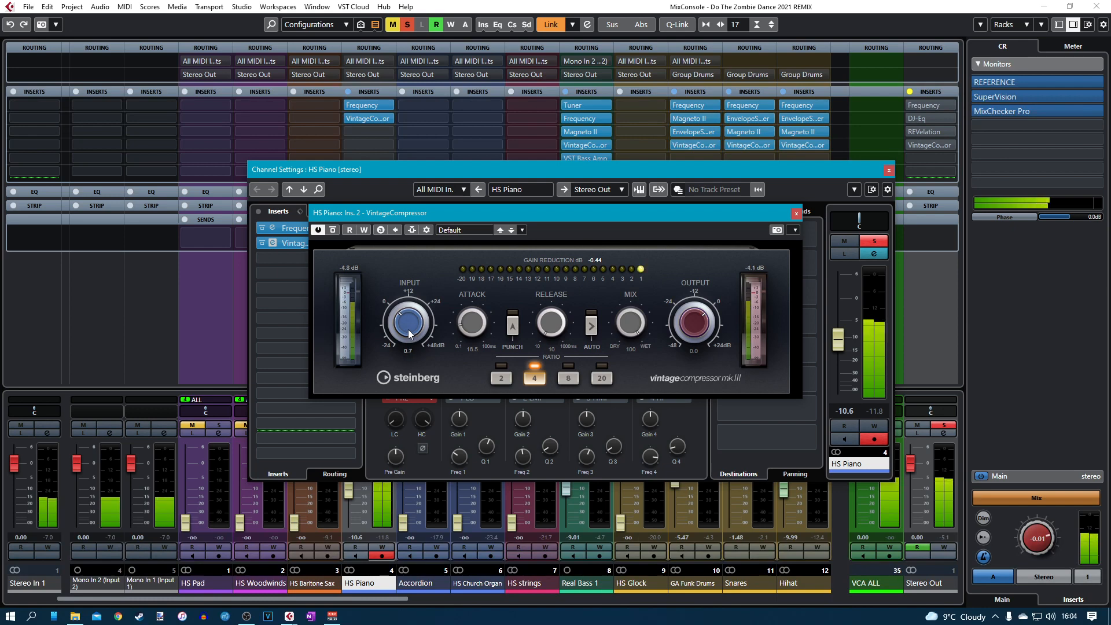
scroll(408, 335, up, 4)
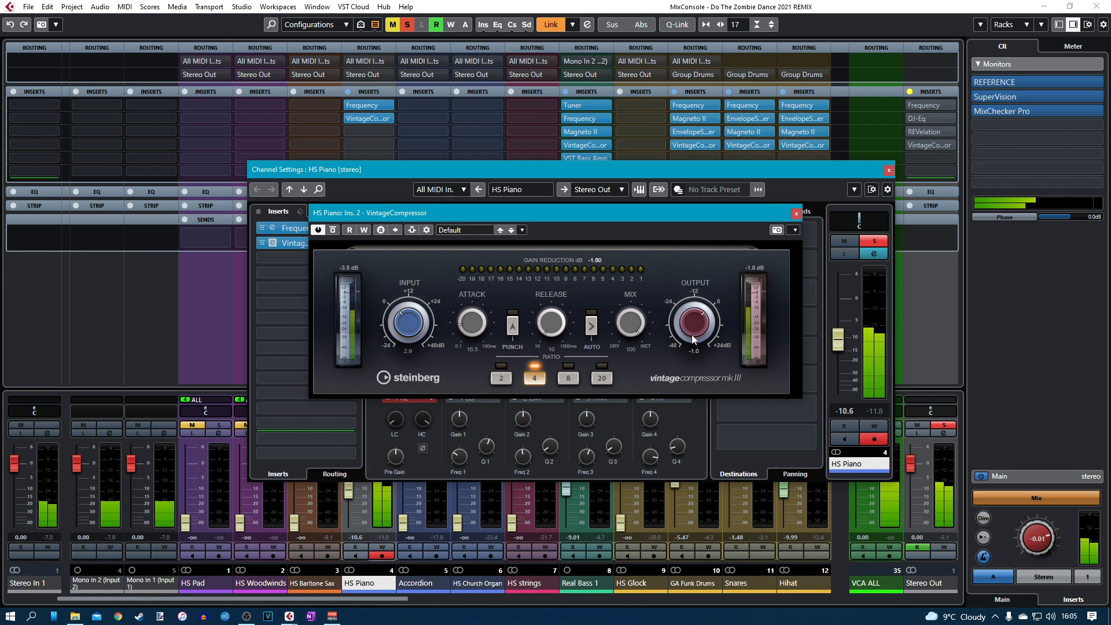
click(795, 214)
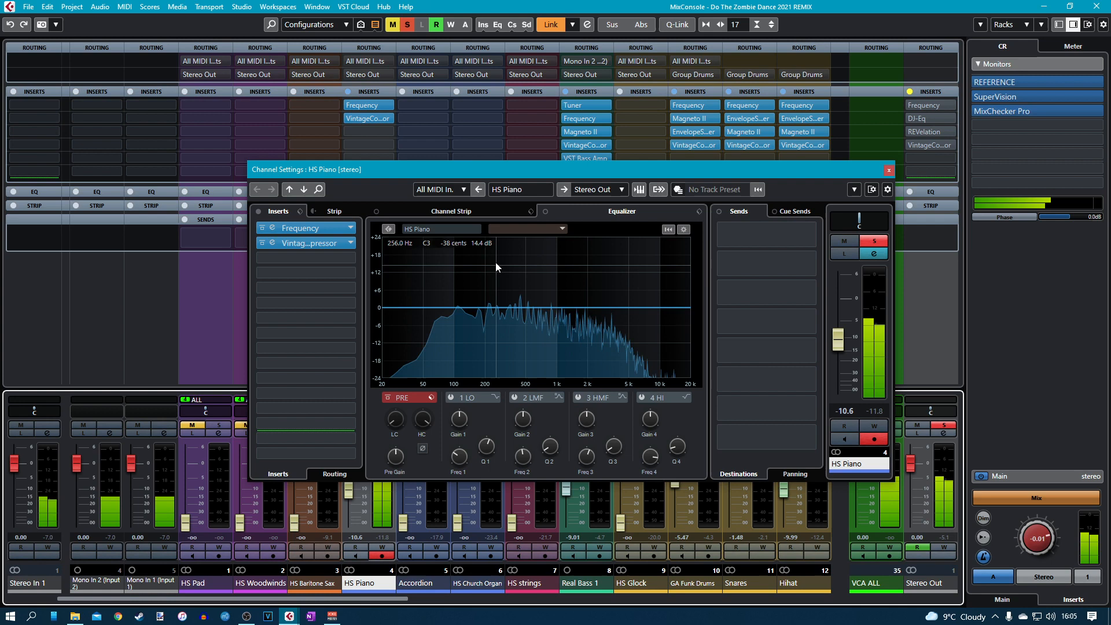
click(889, 169)
click(382, 426)
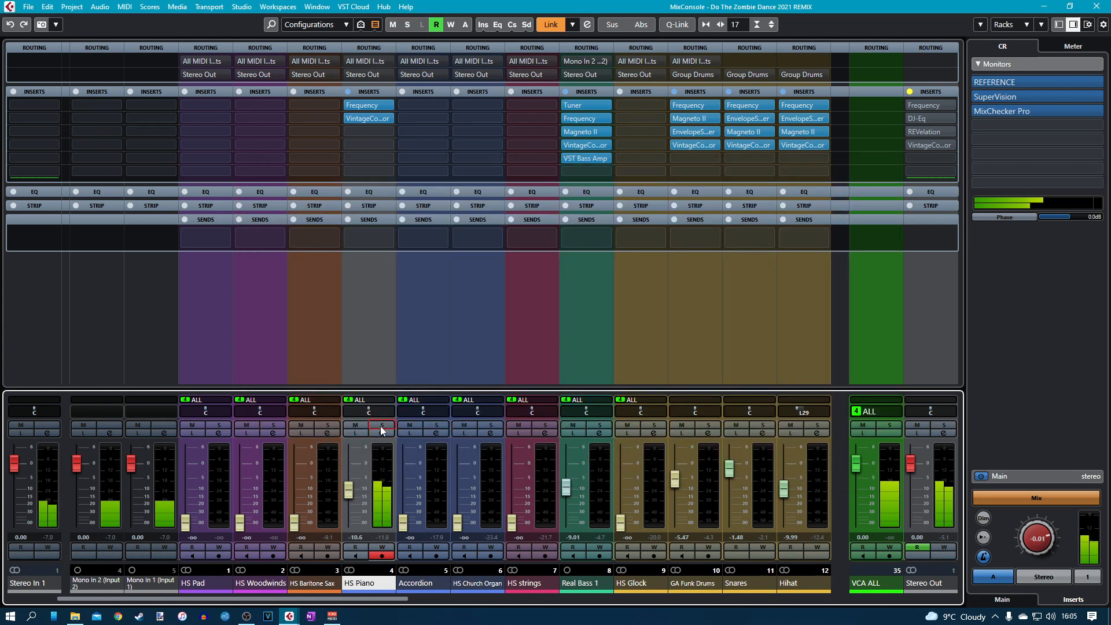
drag(348, 489, 351, 531)
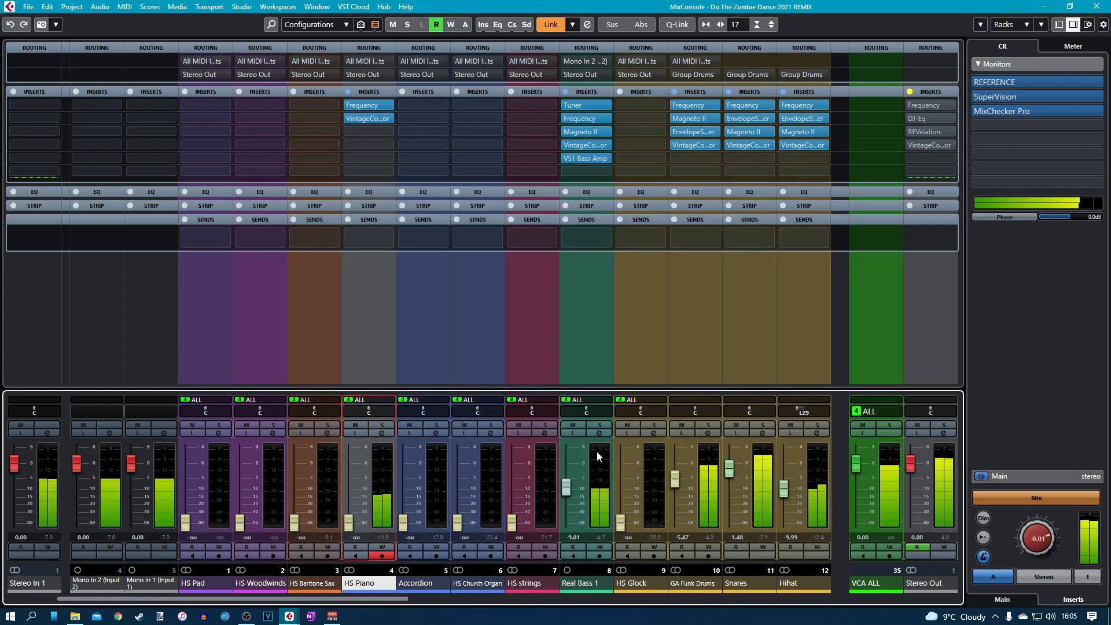
Raise the VCA ALL fader to 4.08 dB and bring the HS Piano fader up to -14.7 dB.
drag(856, 463, 855, 454)
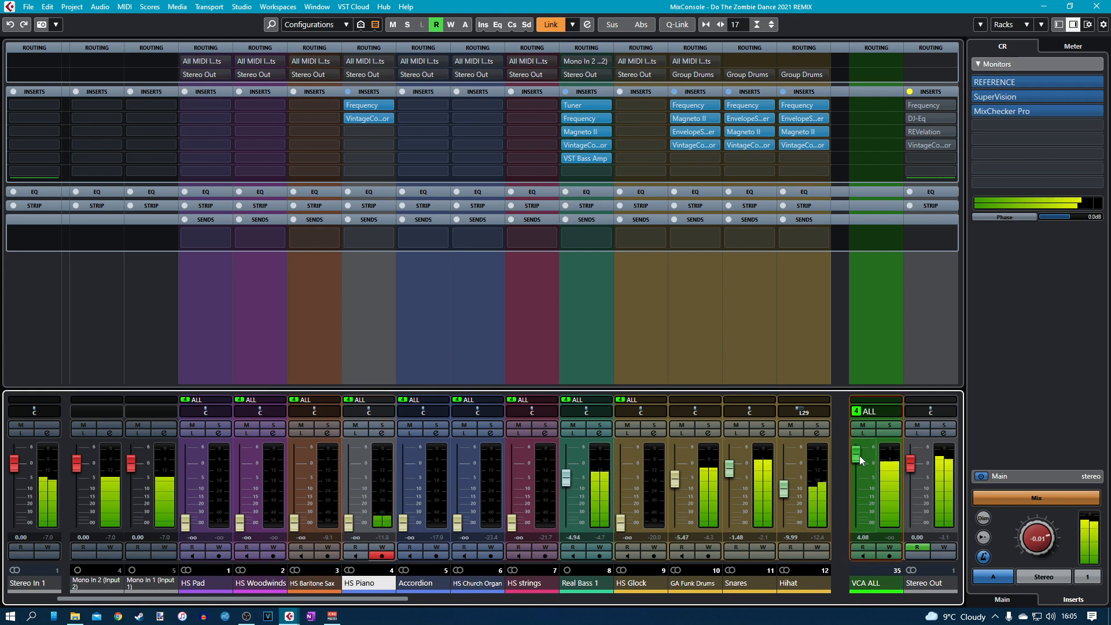
drag(348, 524, 349, 503)
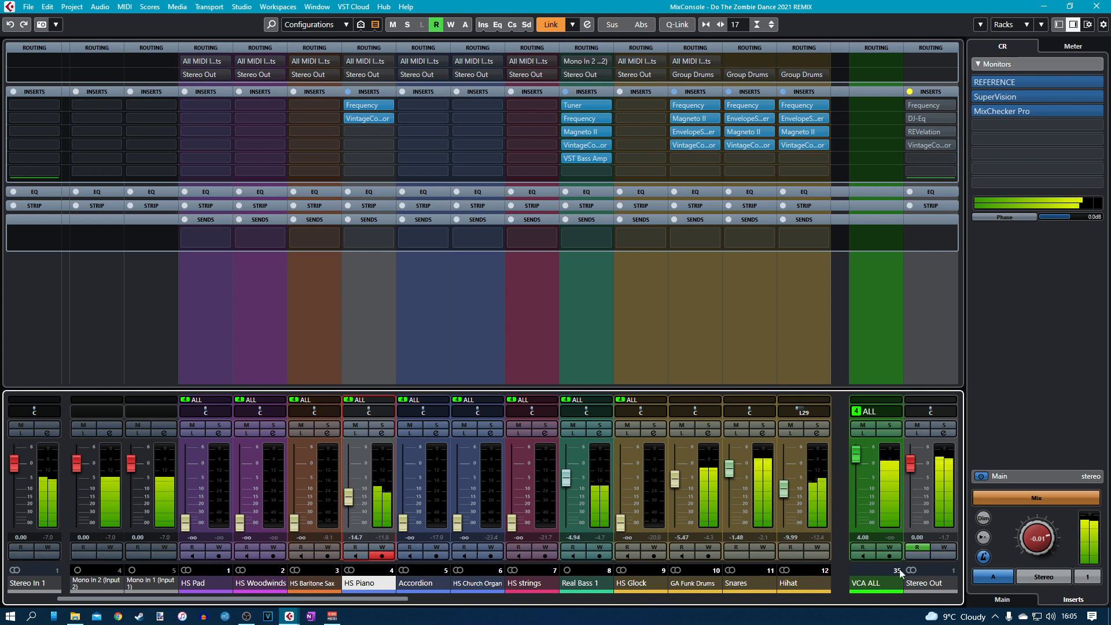
Set the HS Piano fader to -11.9 dB while monitoring in mono, and restore stereo monitoring.
click(1052, 580)
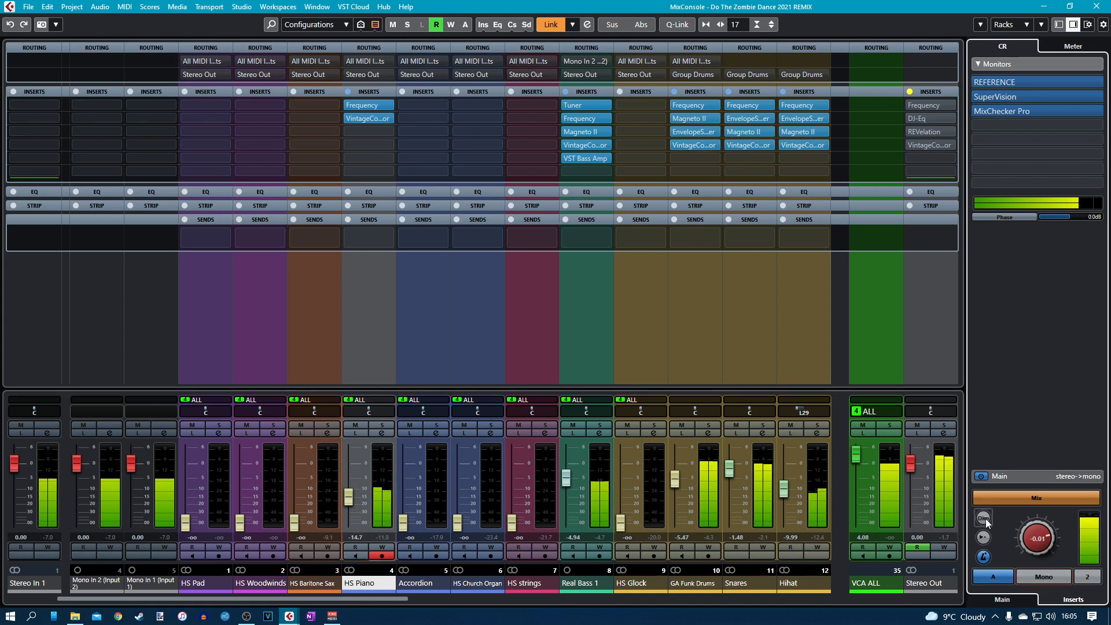
drag(348, 507, 347, 499)
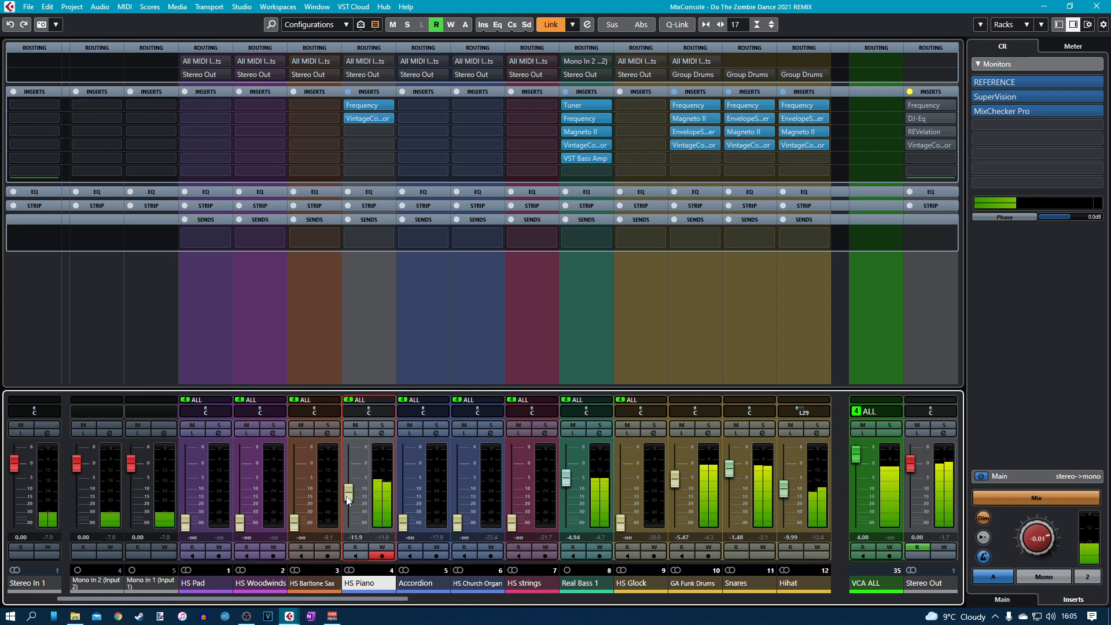
click(983, 518)
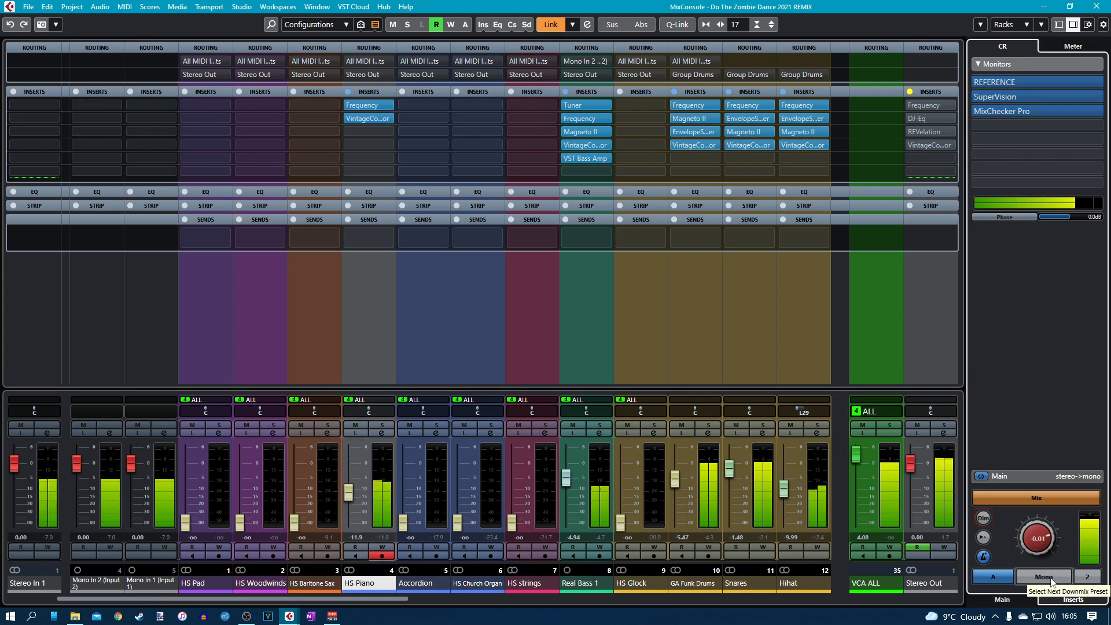
click(355, 500)
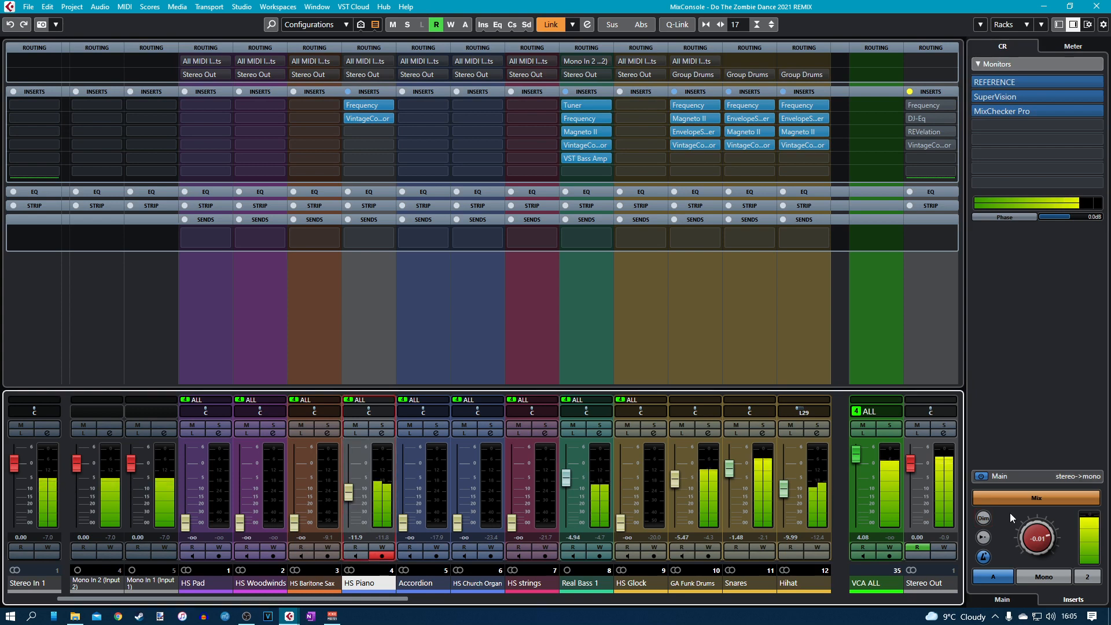
click(1044, 577)
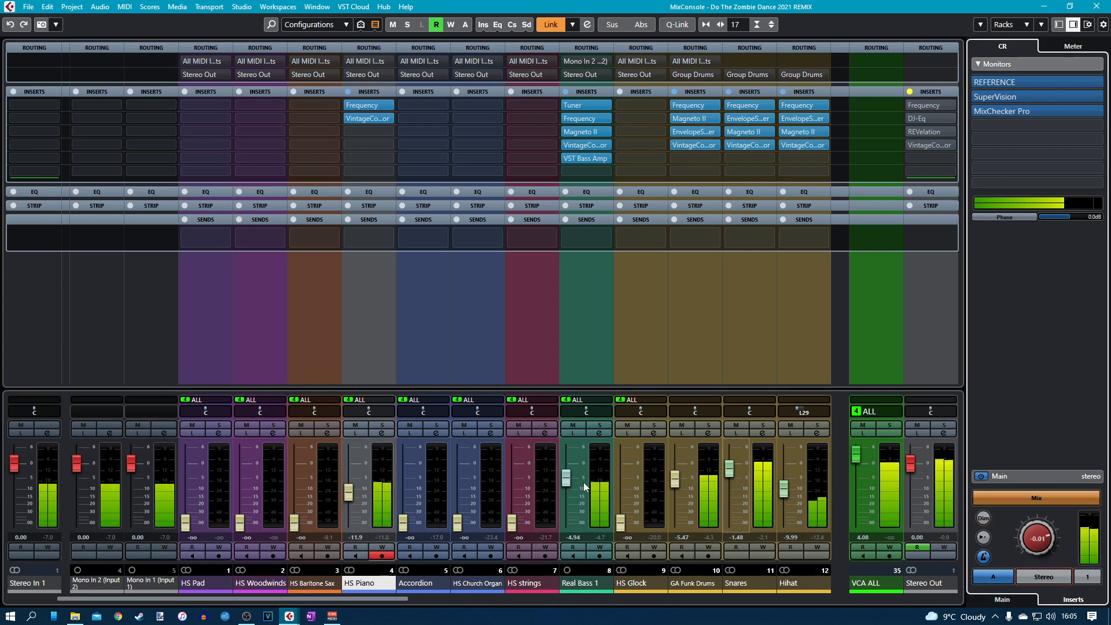
click(349, 501)
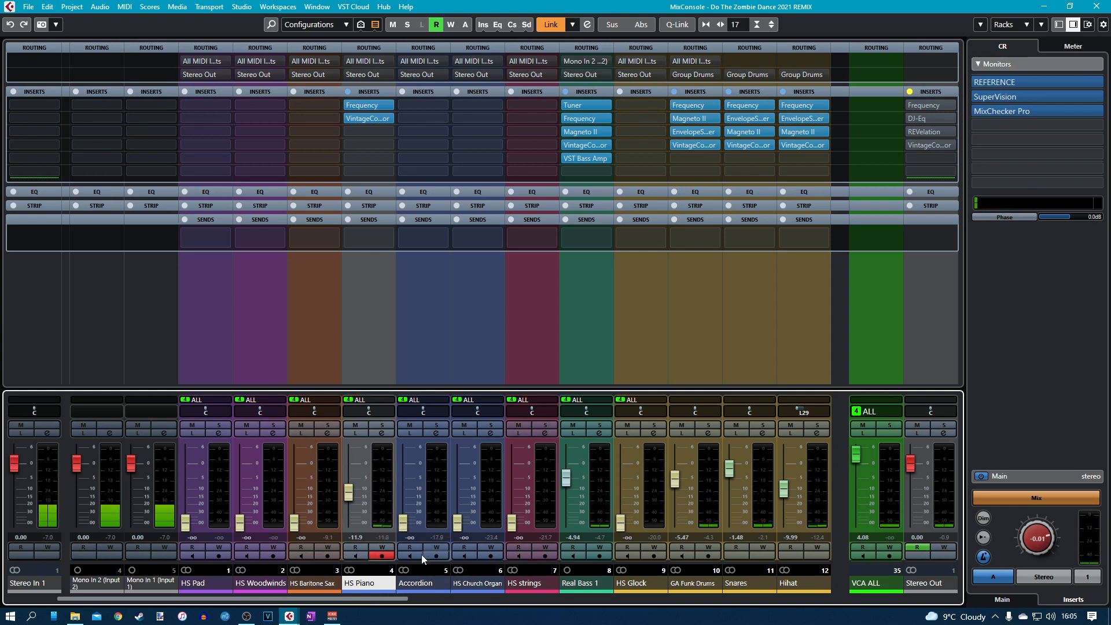
Insert Trackspacer 2.5 in the third insert slot of the HS Piano channel.
click(378, 432)
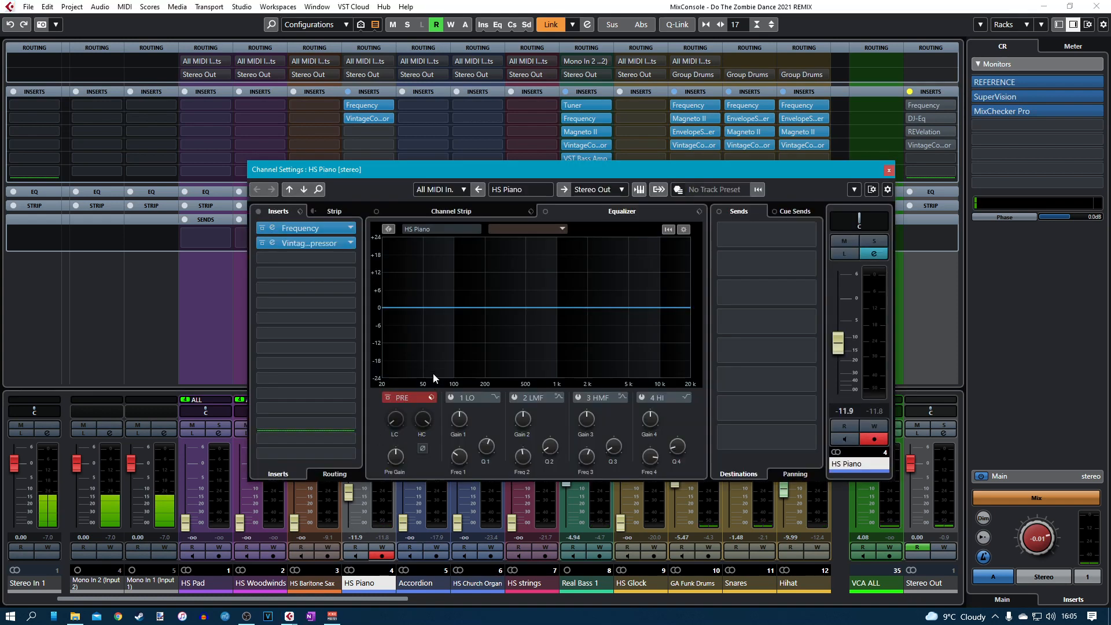
click(286, 258)
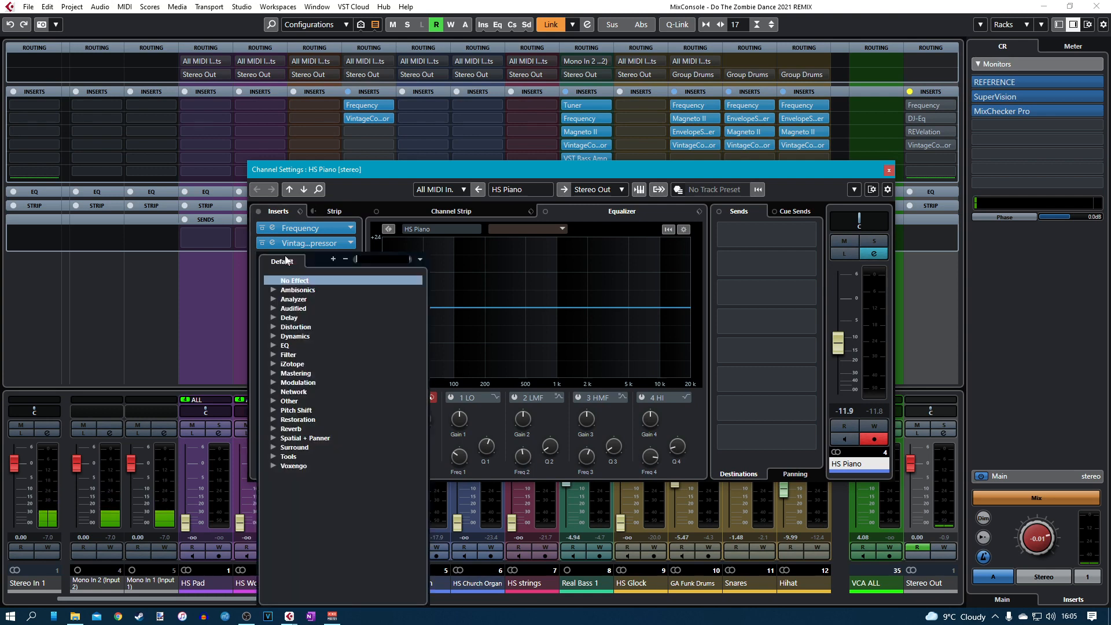
click(273, 400)
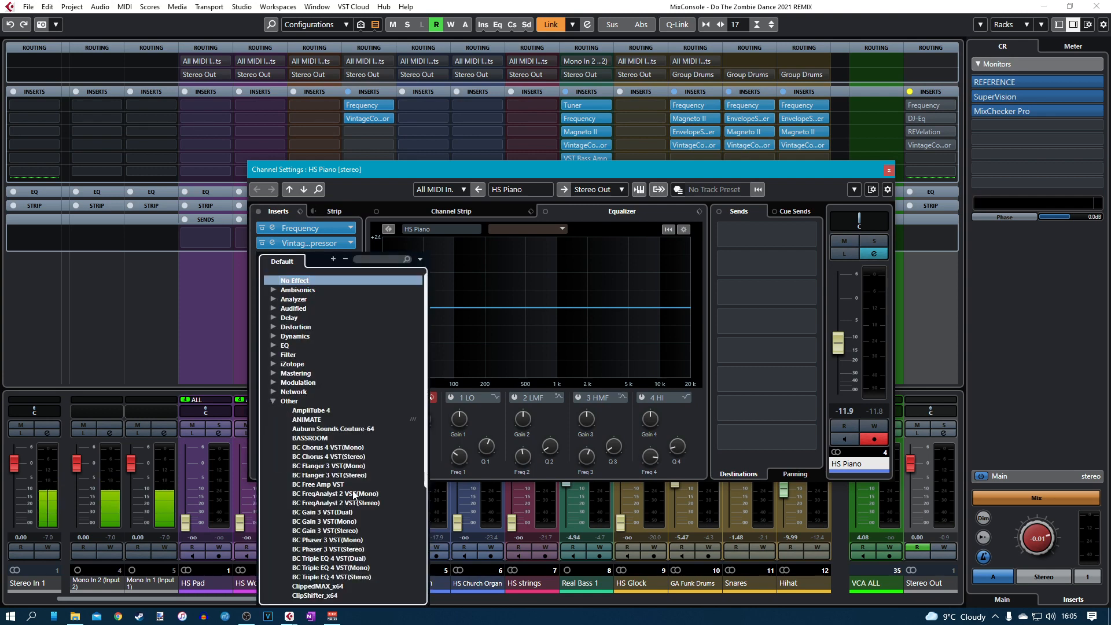
scroll(351, 486, down, 6)
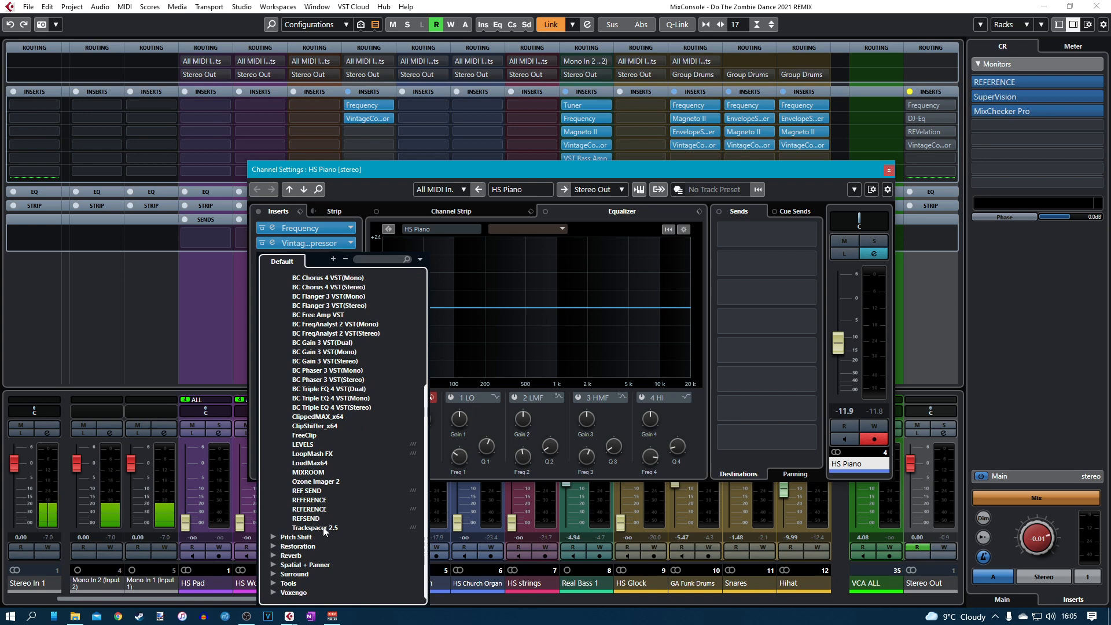
click(324, 528)
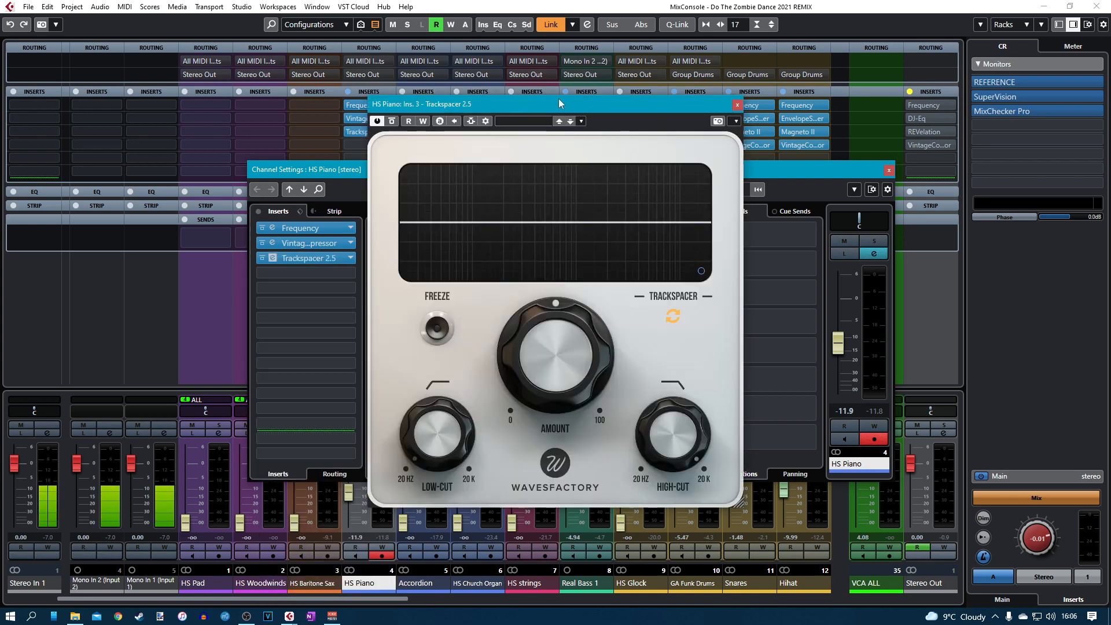
Add Vocal Group as the side-chain source for Trackspacer on HS Piano.
drag(559, 99, 587, 98)
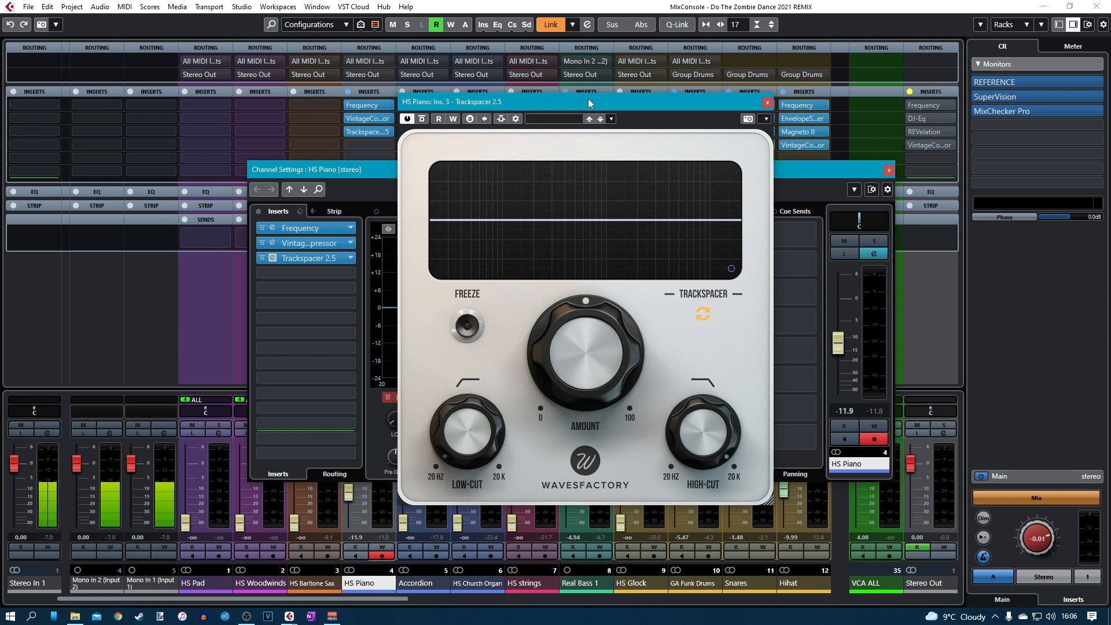
drag(583, 103, 626, 82)
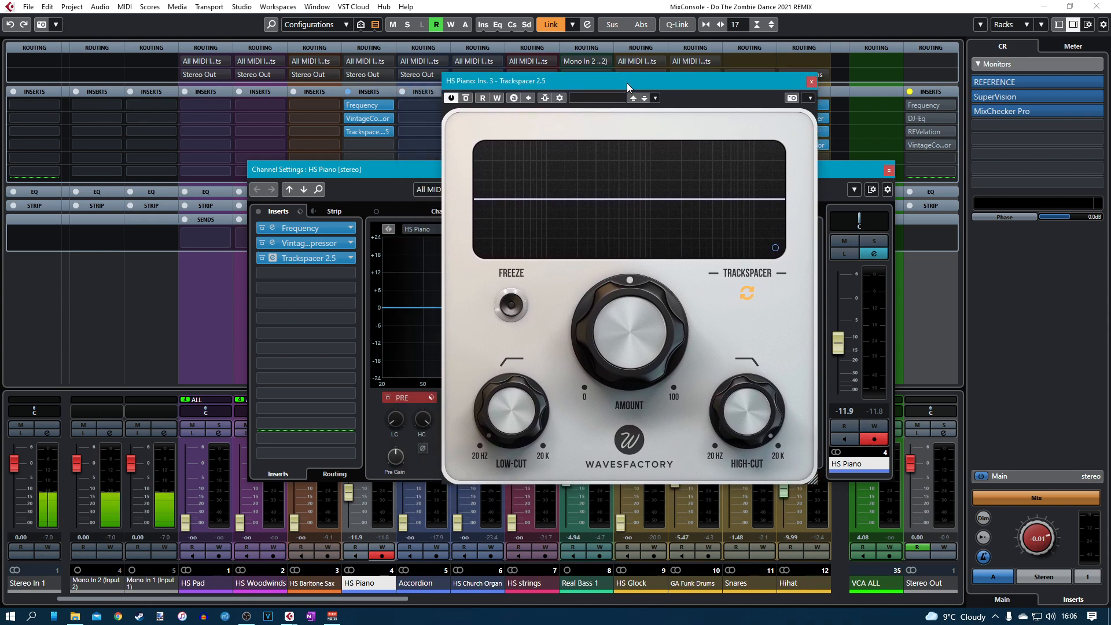
click(560, 99)
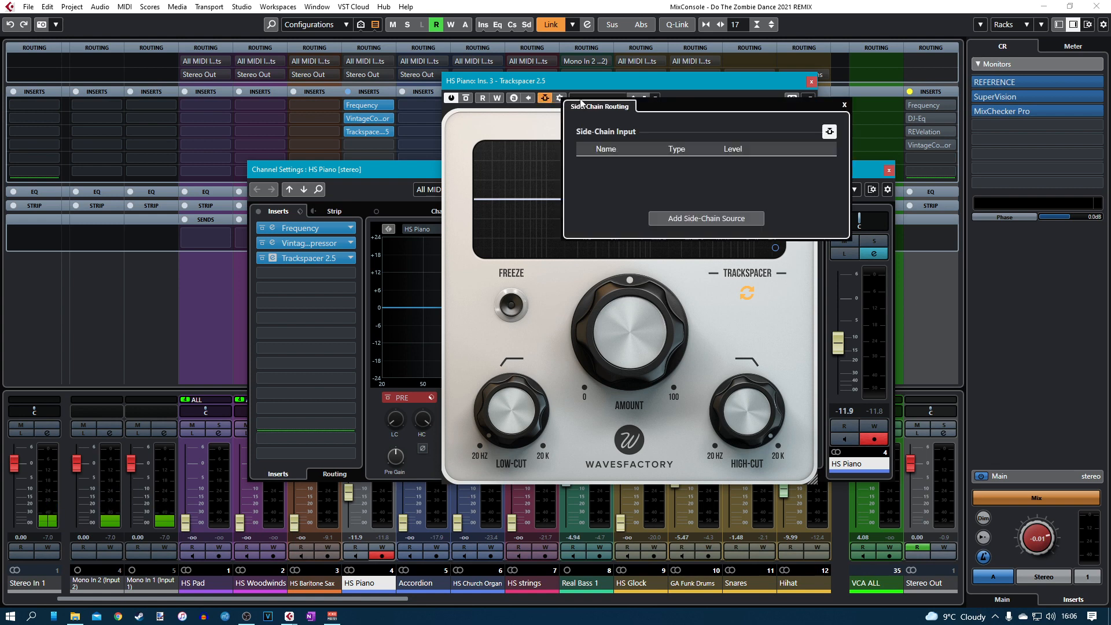
click(710, 223)
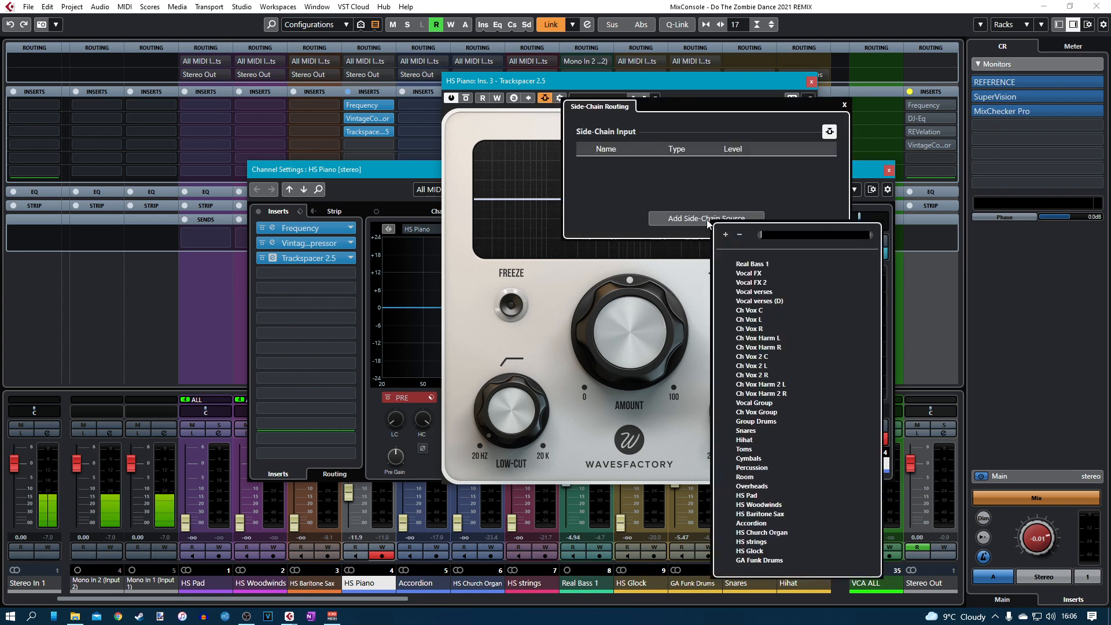
click(754, 403)
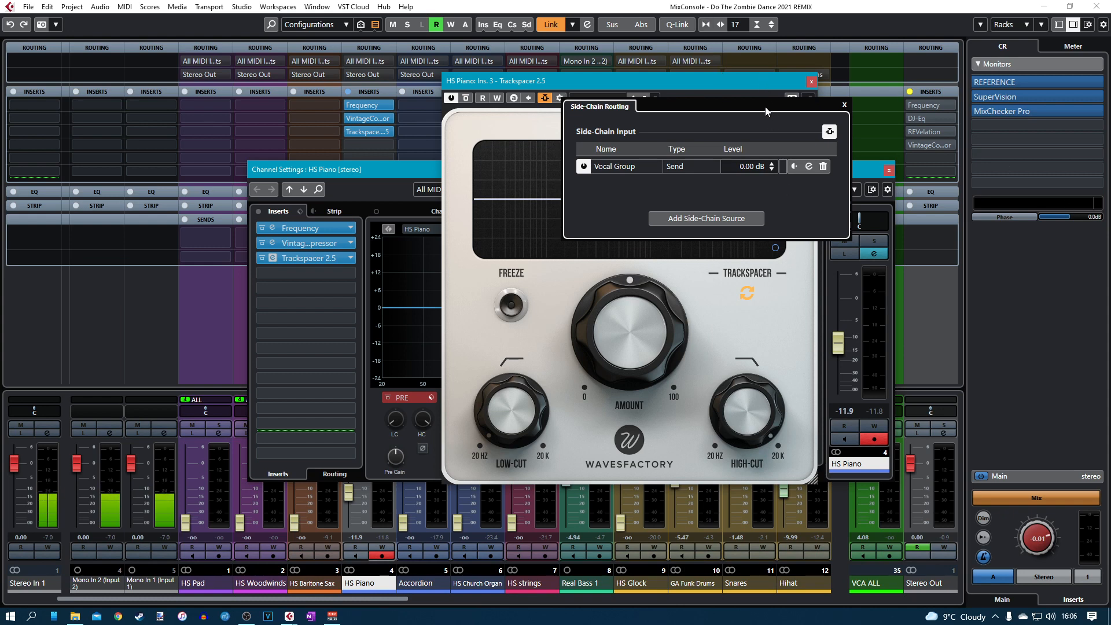
click(844, 105)
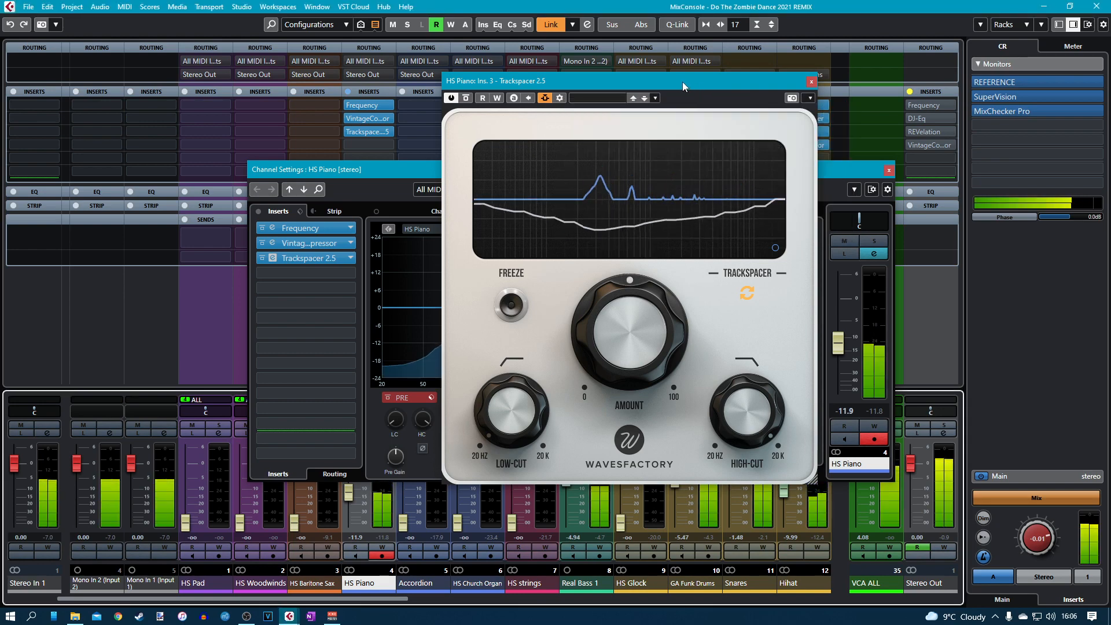
Close the HS Piano channel settings and solo the HS Piano, Vocal Group and Ch Vox Group channels.
drag(682, 81, 645, 65)
click(888, 169)
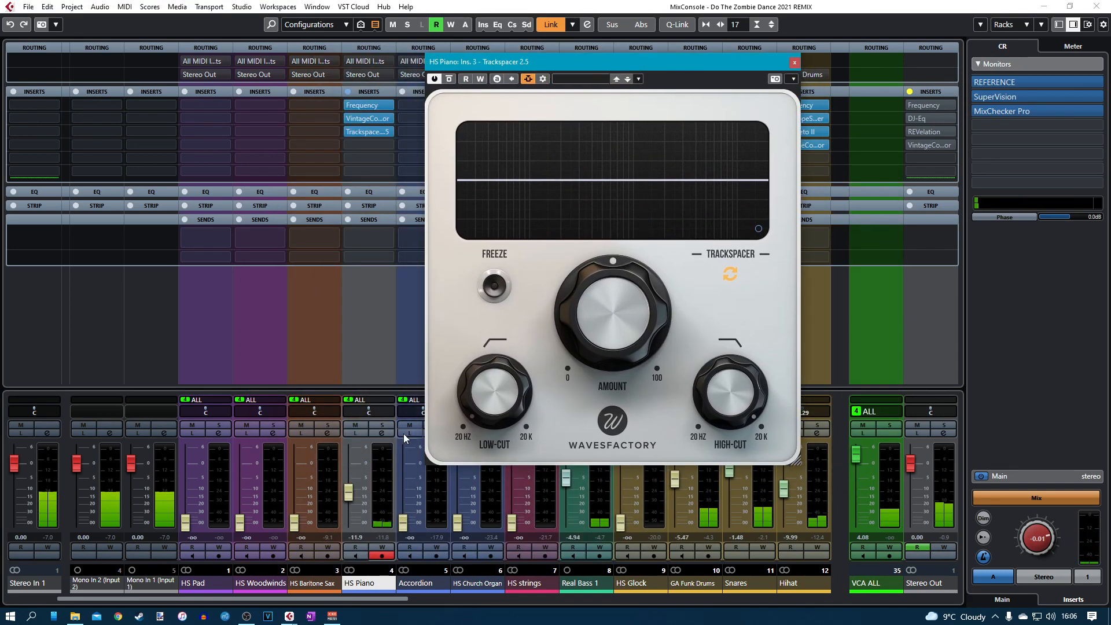
click(382, 424)
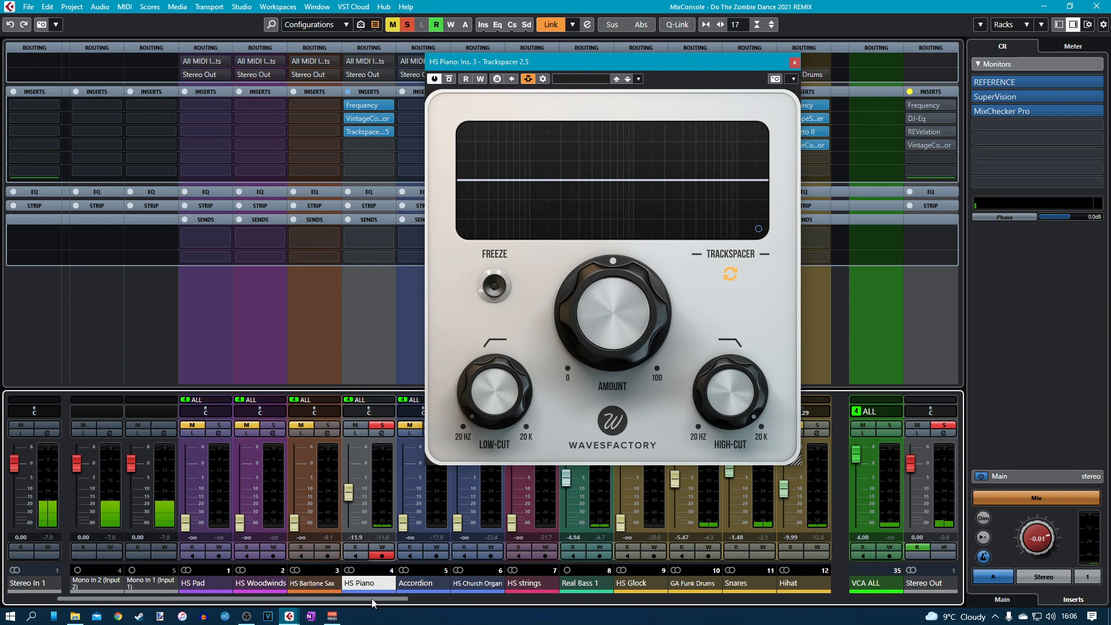
drag(359, 598, 940, 612)
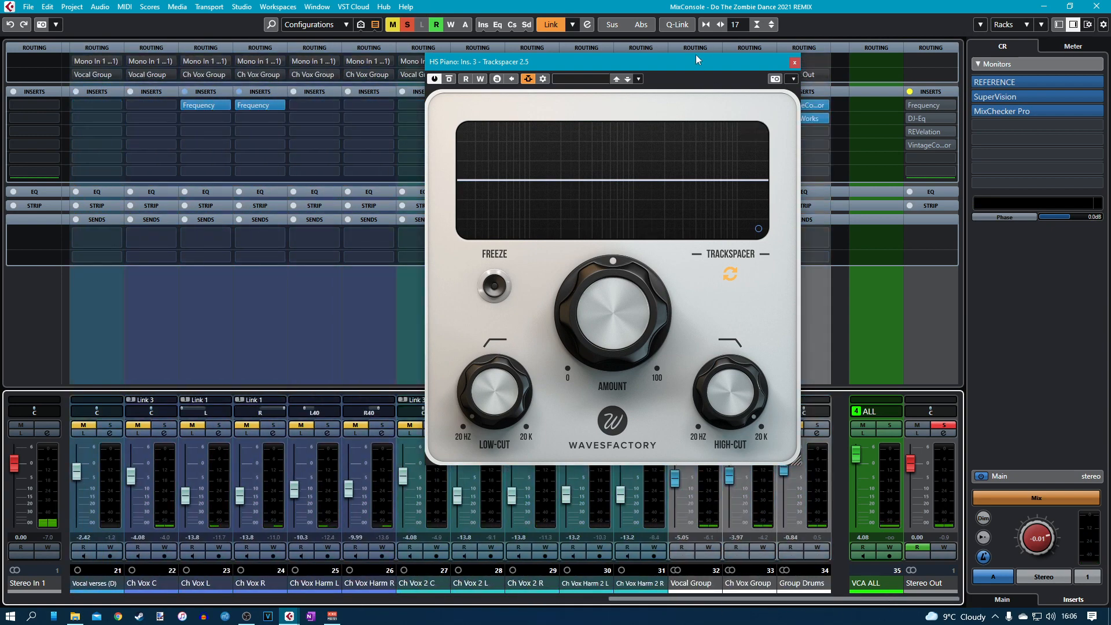
drag(697, 65, 437, 68)
click(708, 425)
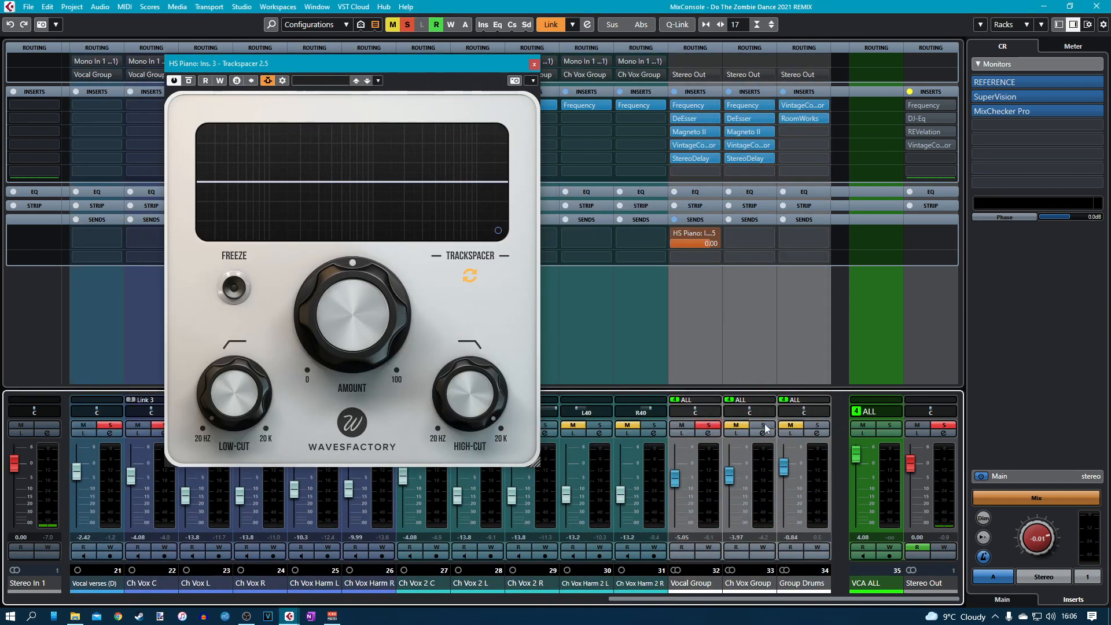
click(762, 425)
drag(780, 603, 240, 603)
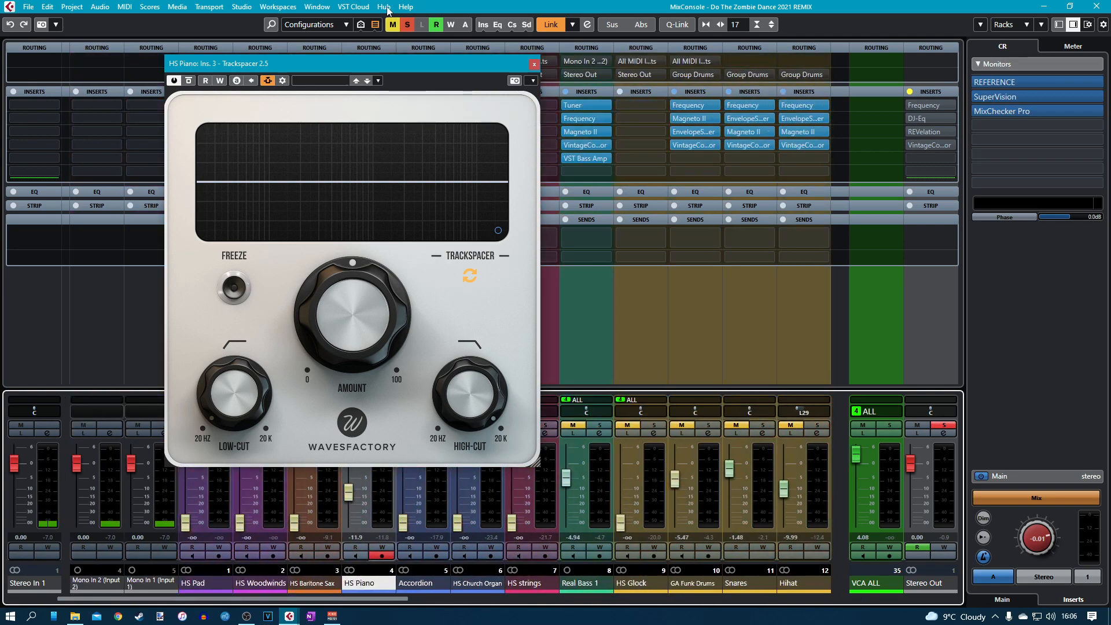
drag(414, 63, 764, 63)
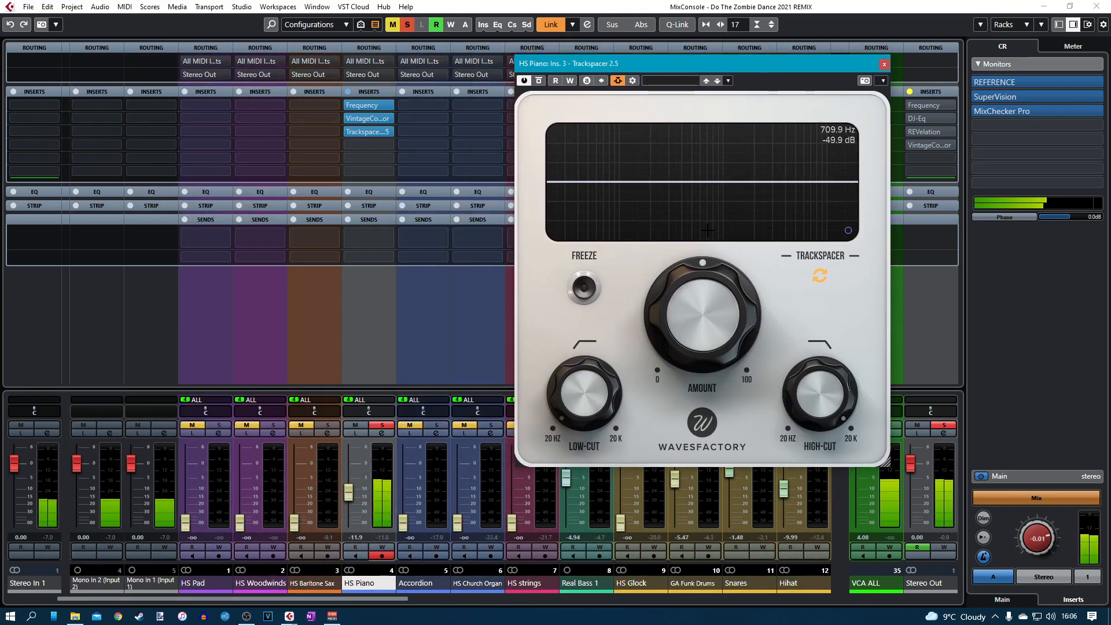
Turn the Trackspacer amount down to 0%, gradually raise it to 24.3% during playback, and close the plug-in.
mouse_move(678, 314)
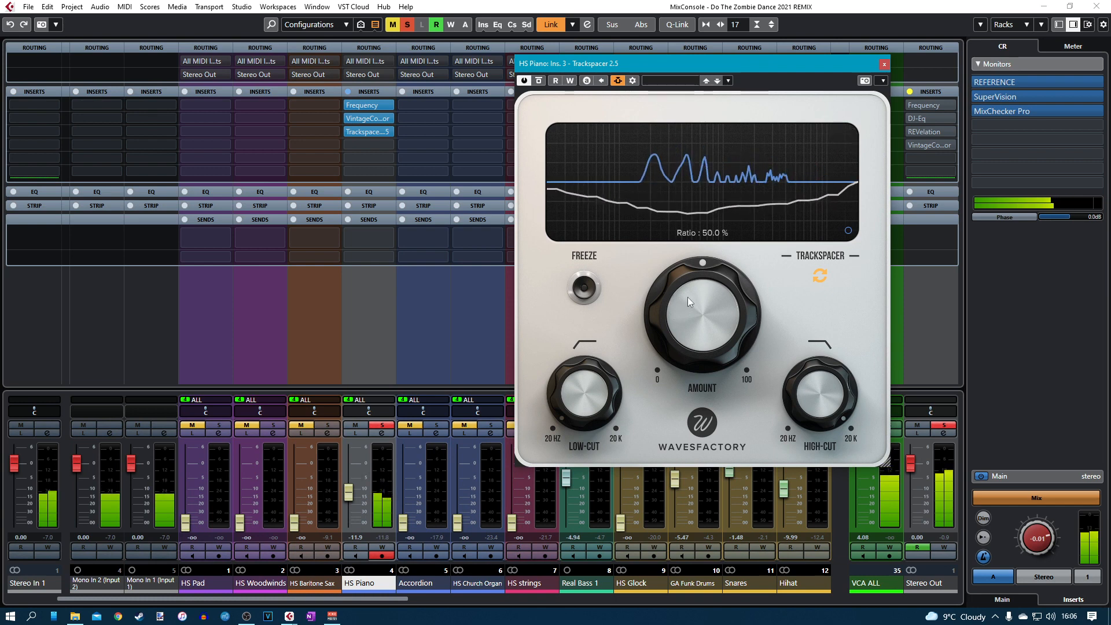
drag(684, 310, 668, 399)
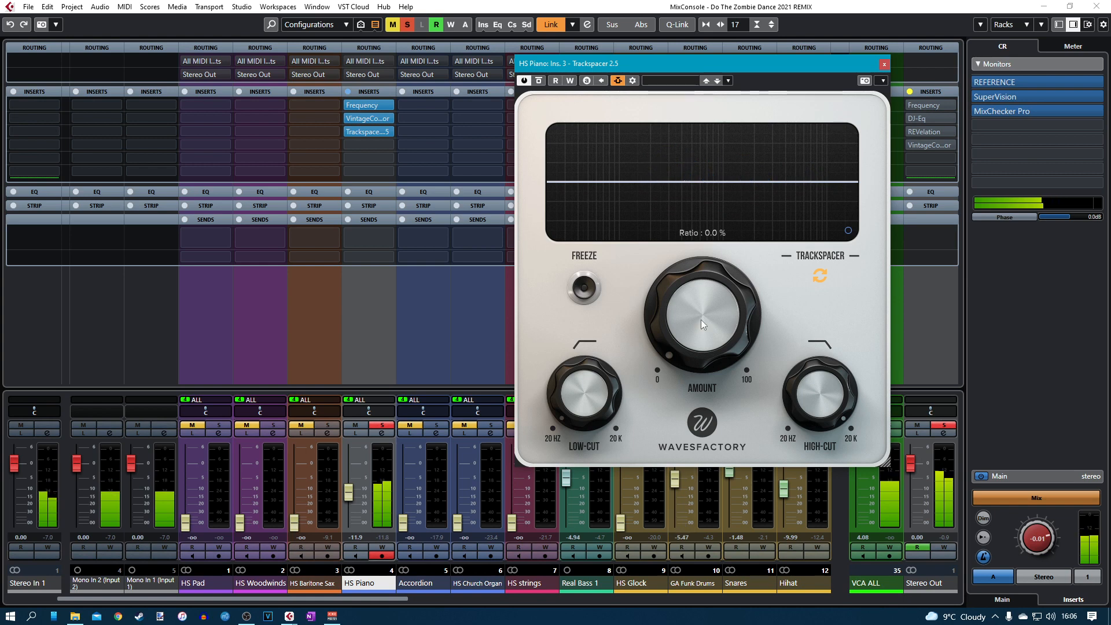
drag(690, 336, 688, 280)
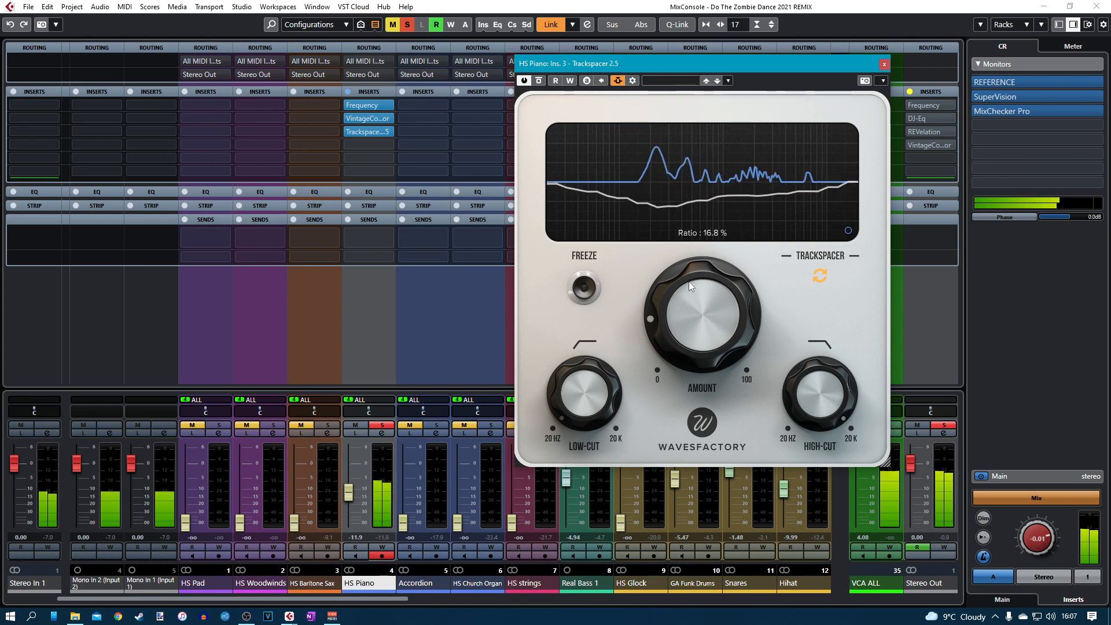
drag(689, 310, 689, 301)
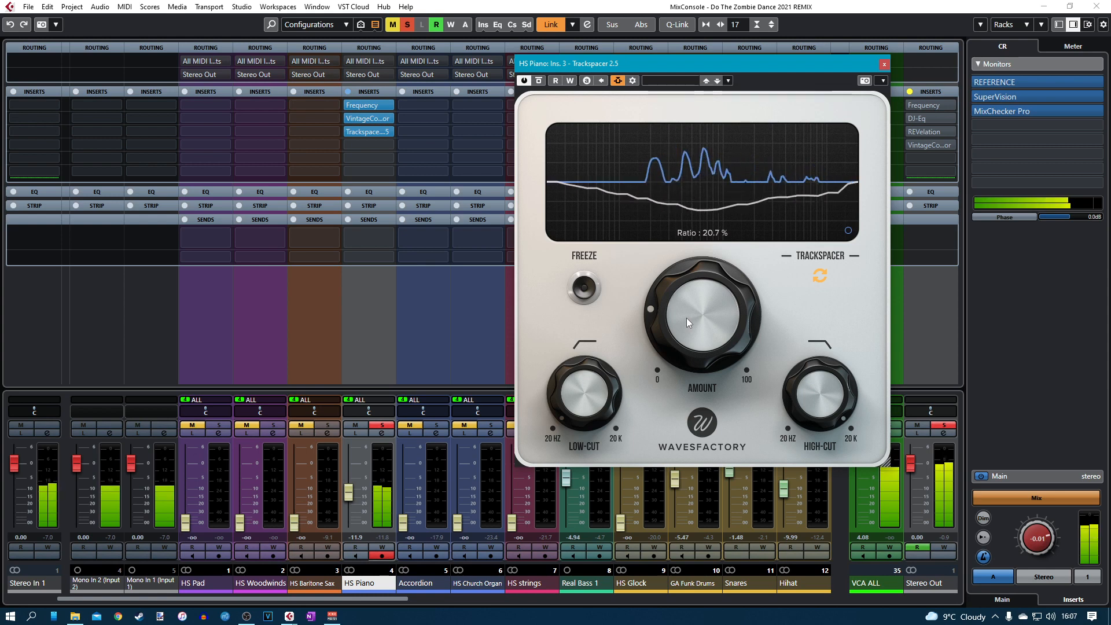
drag(686, 322, 686, 312)
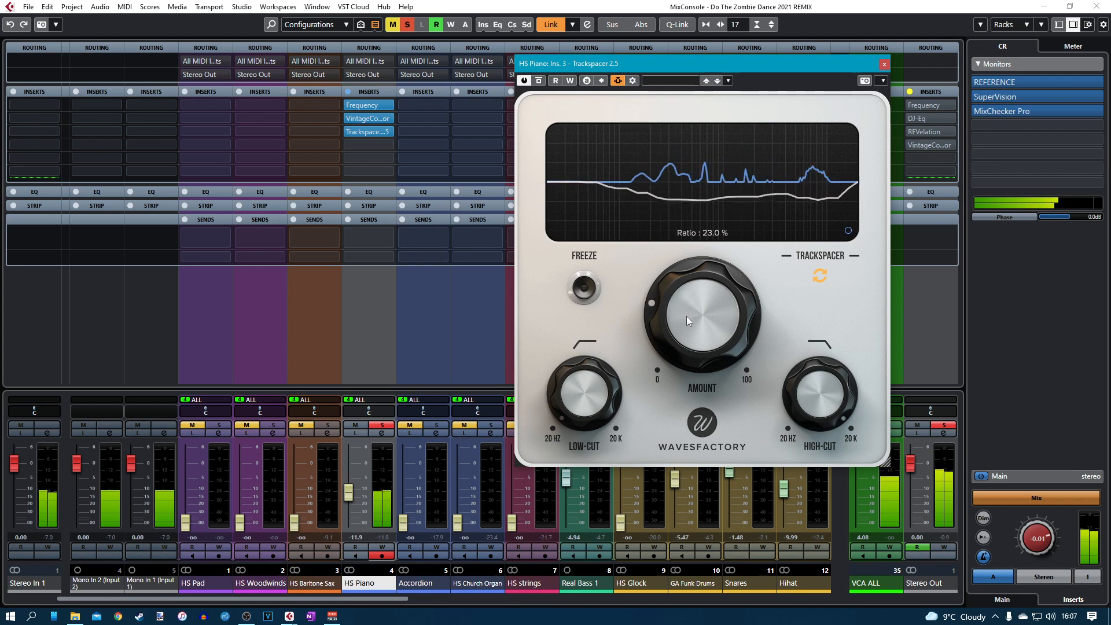
drag(686, 316, 686, 315)
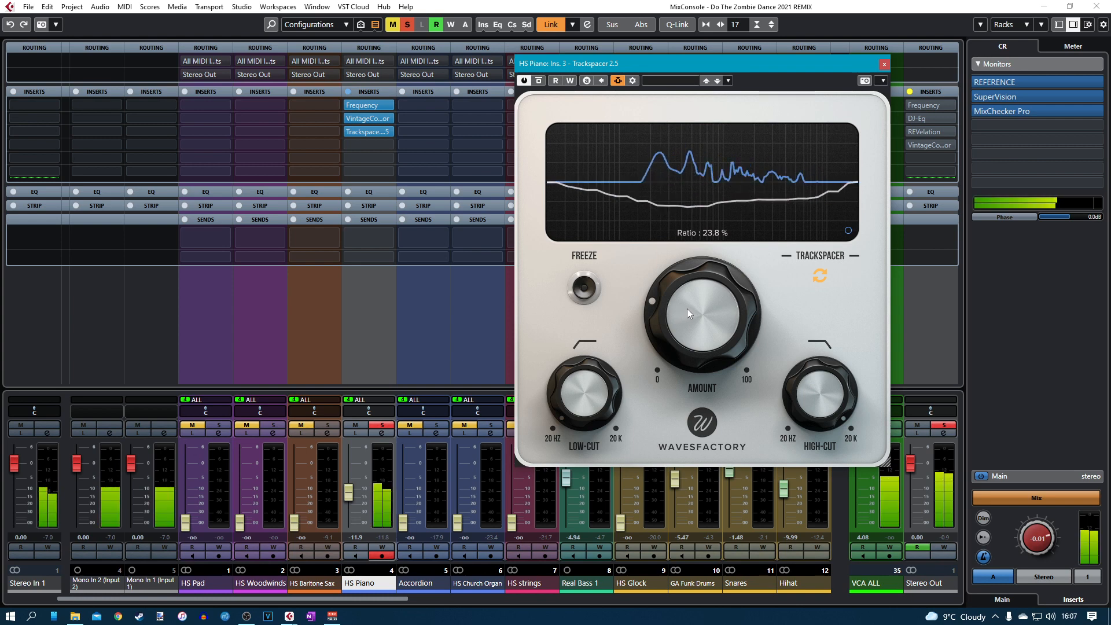
scroll(695, 306, up, 1)
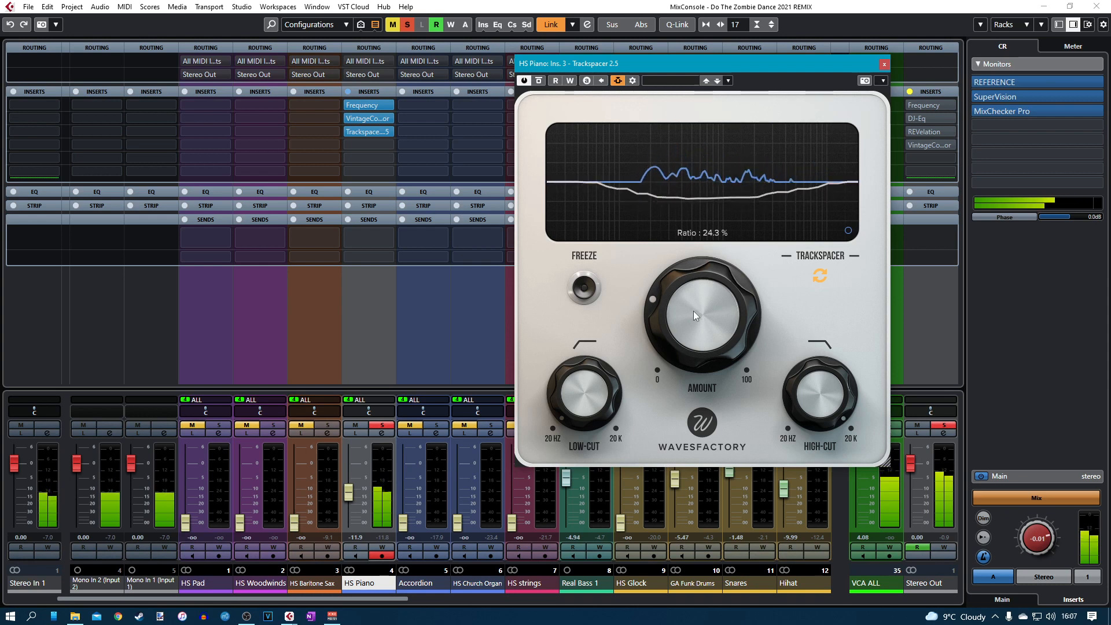
click(883, 63)
Clear the channel solos and set the HS Piano fader to -12.2 dB against the full mix.
click(949, 425)
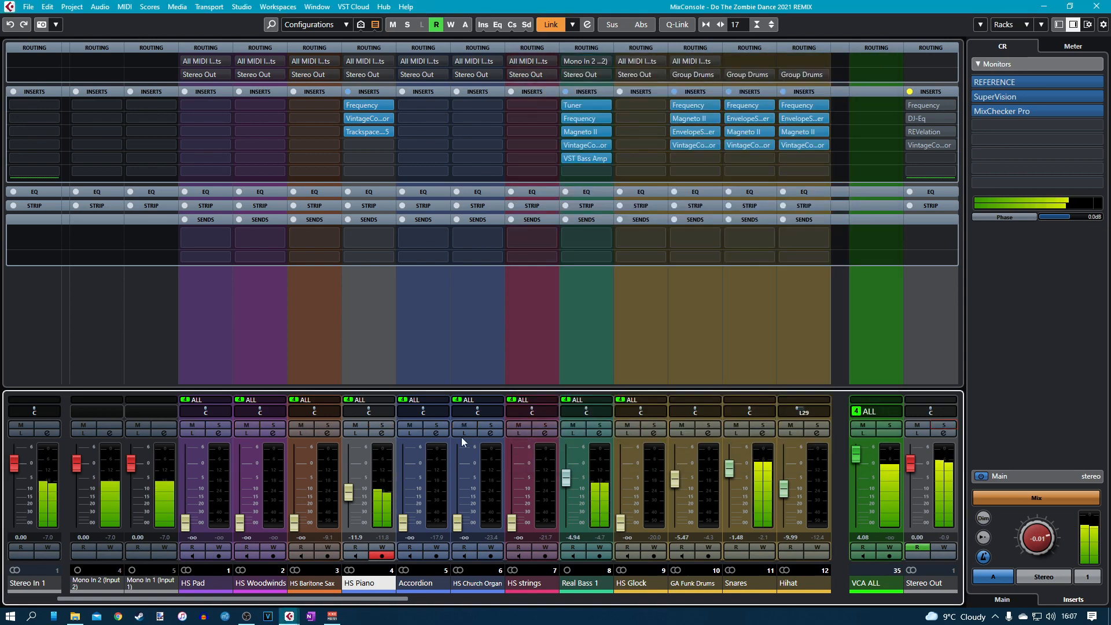
drag(343, 495, 352, 498)
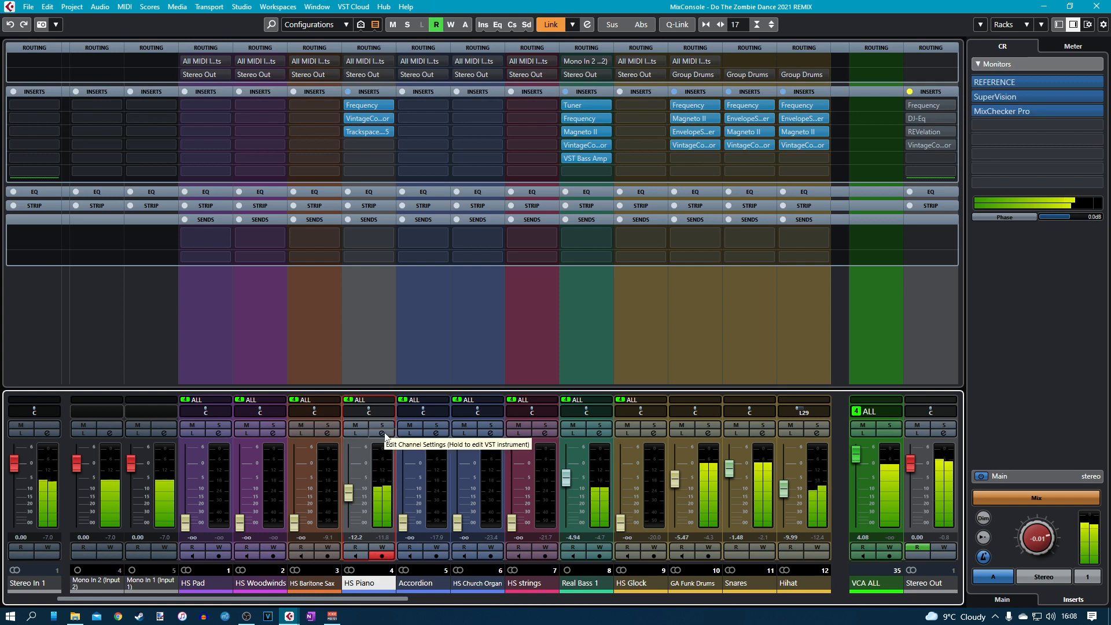
Reduce the Trackspacer amount on HS Piano to 22.0% and close the plug-in and channel settings.
click(385, 435)
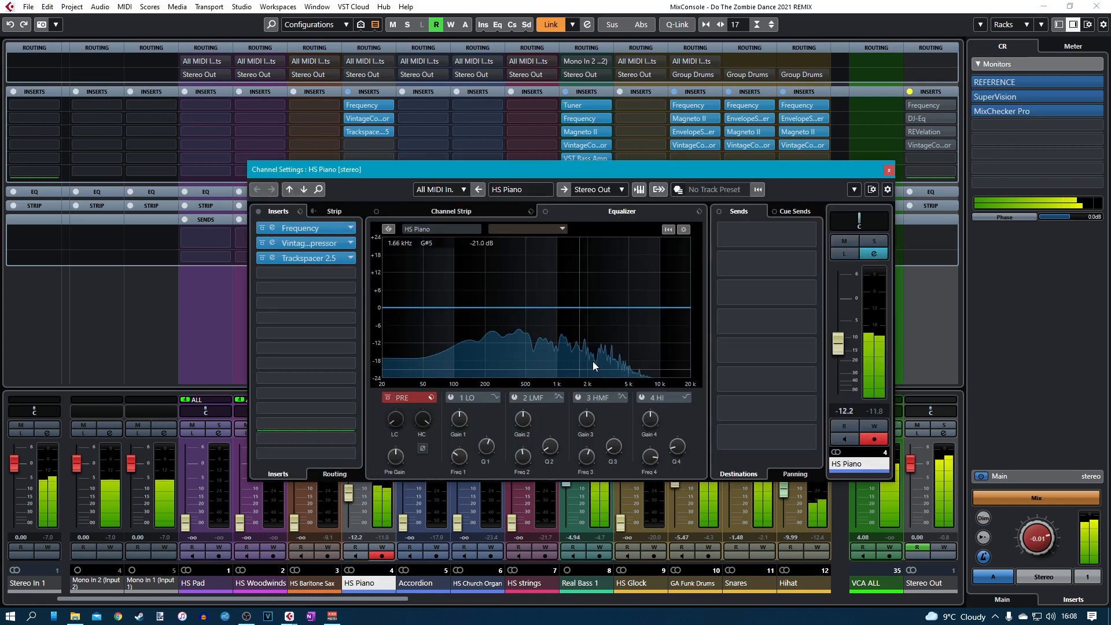
click(272, 258)
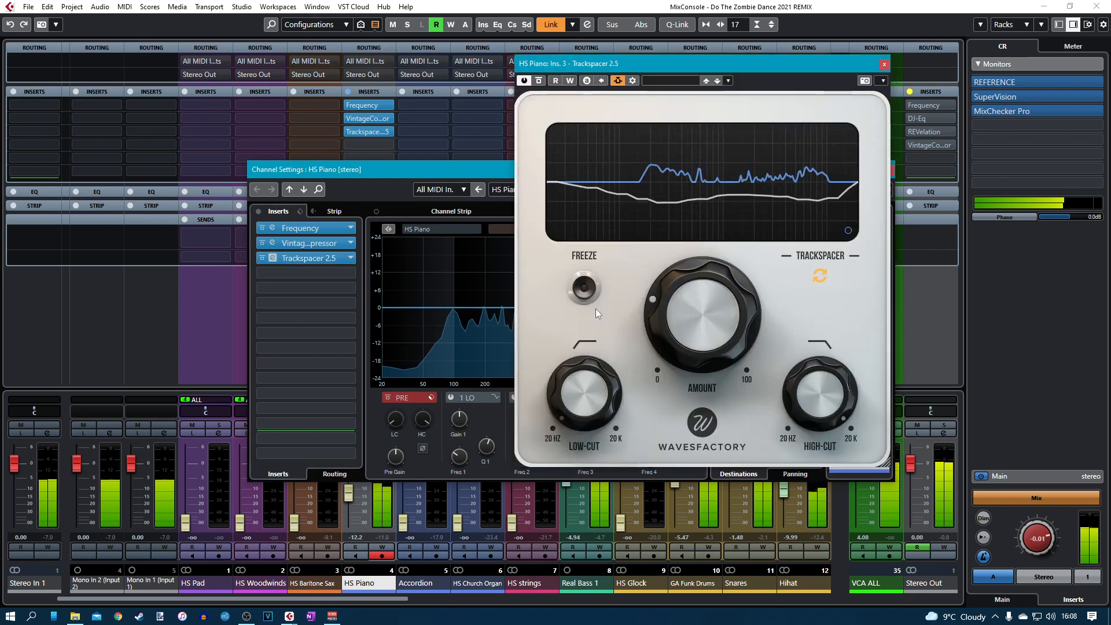
drag(675, 311, 675, 320)
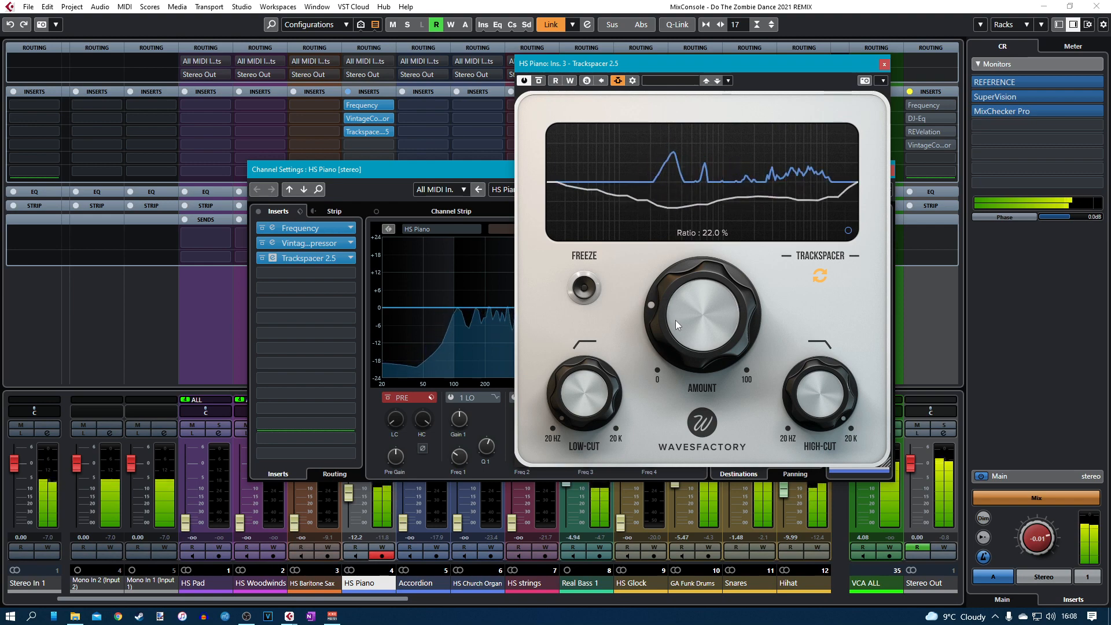
click(883, 63)
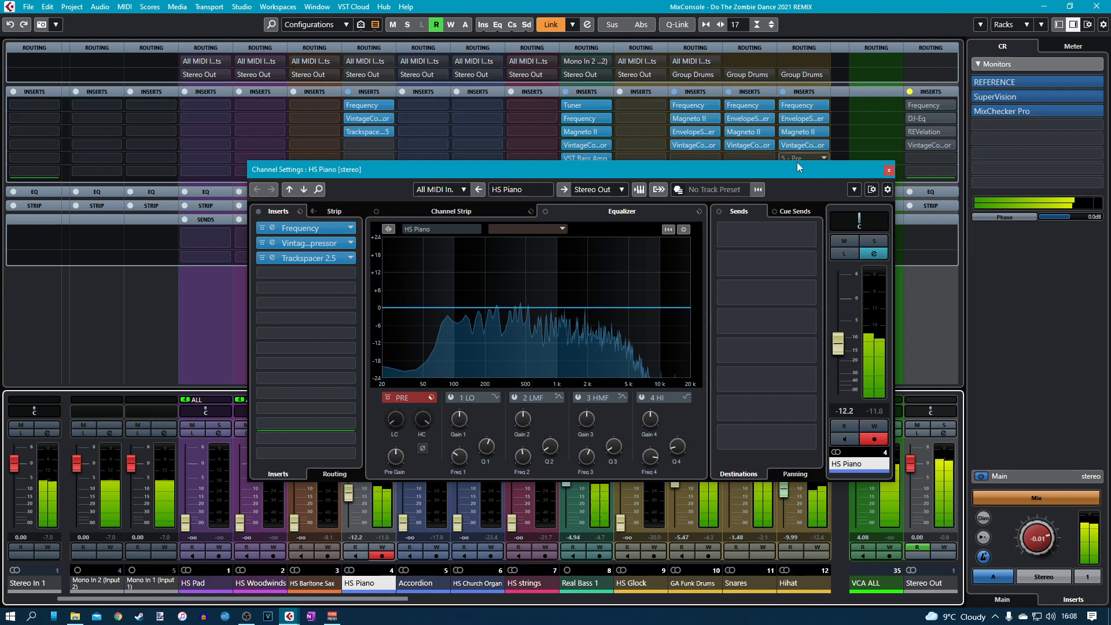
click(888, 170)
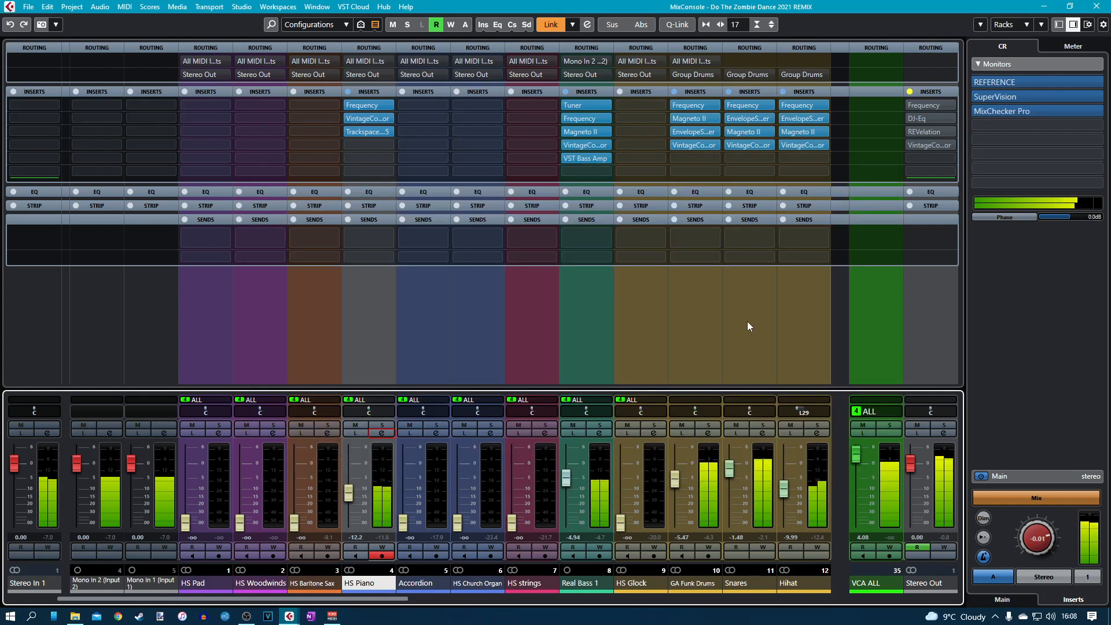
Fine-tune the HS Piano fader to -12.9 dB against the playing mix.
click(350, 497)
drag(350, 498, 349, 501)
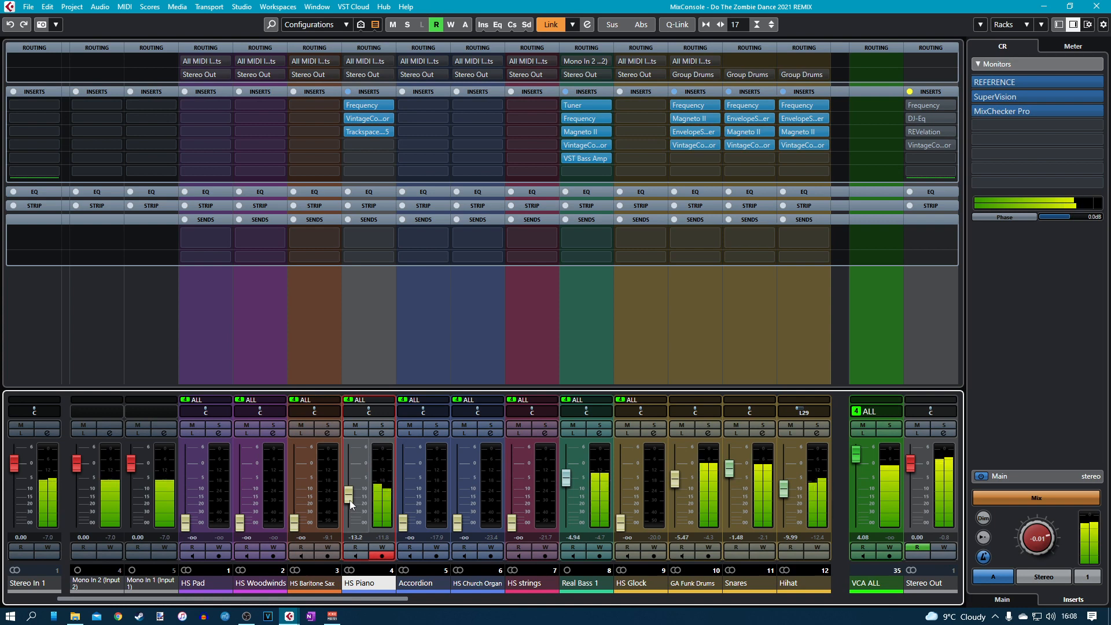
drag(350, 499, 349, 499)
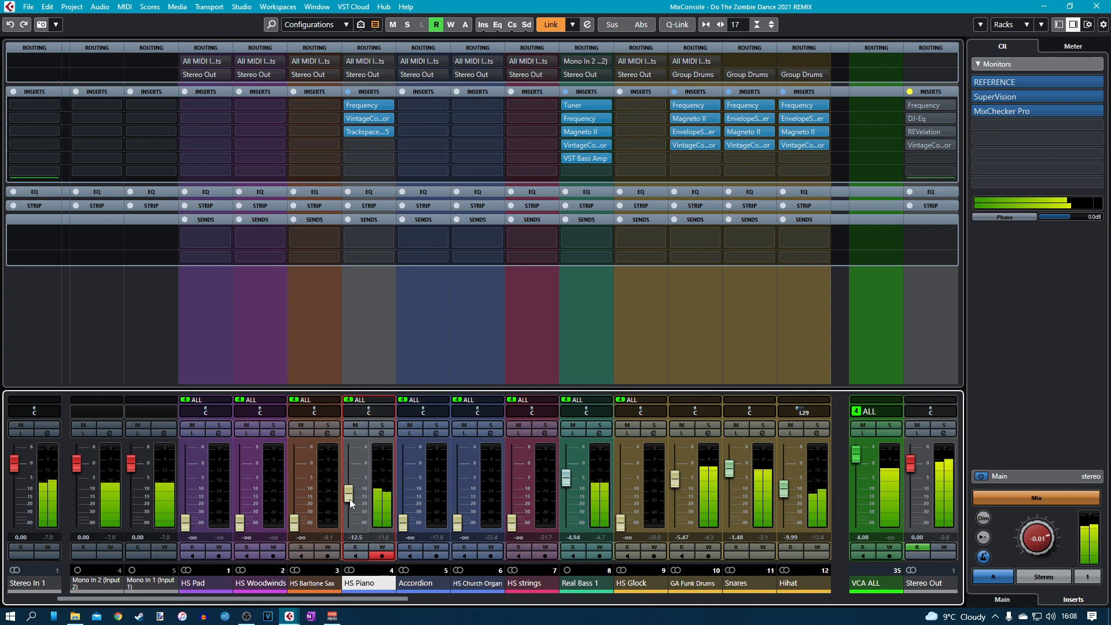
drag(350, 498, 350, 499)
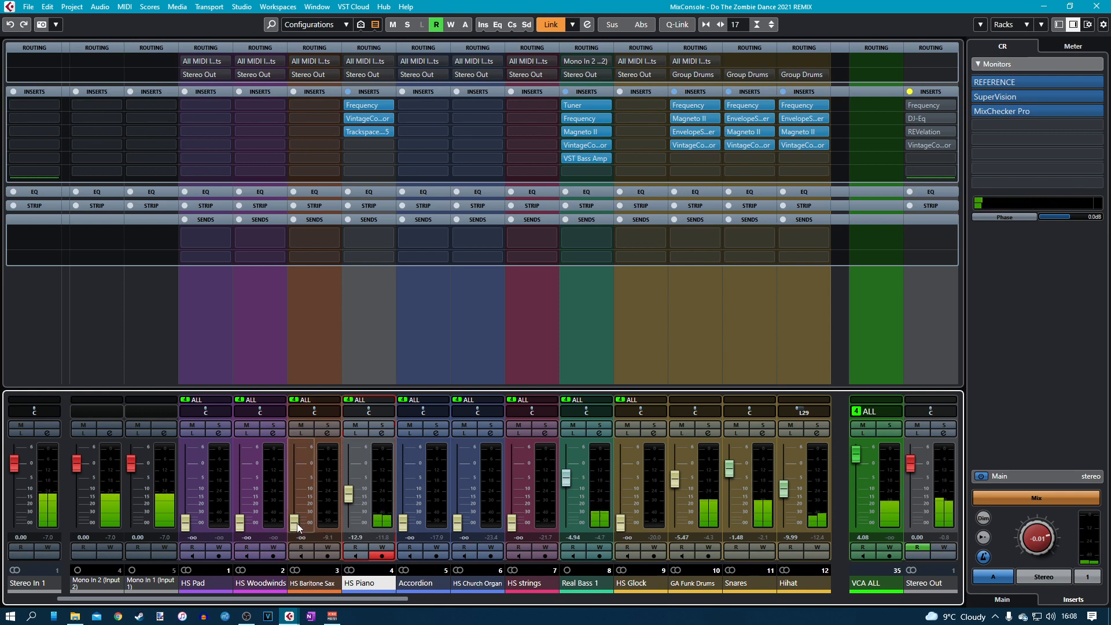
Raise the HS Baritone Sax fader to -0.73 dB and insert VintageCompressor in the channel's first insert slot.
drag(297, 518, 297, 470)
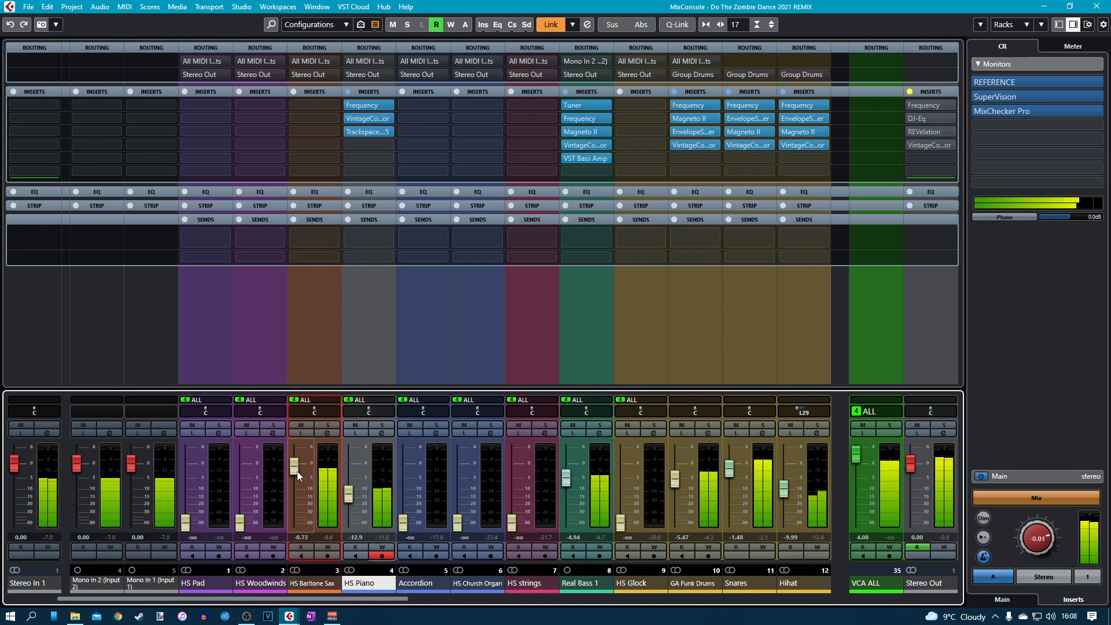
click(332, 432)
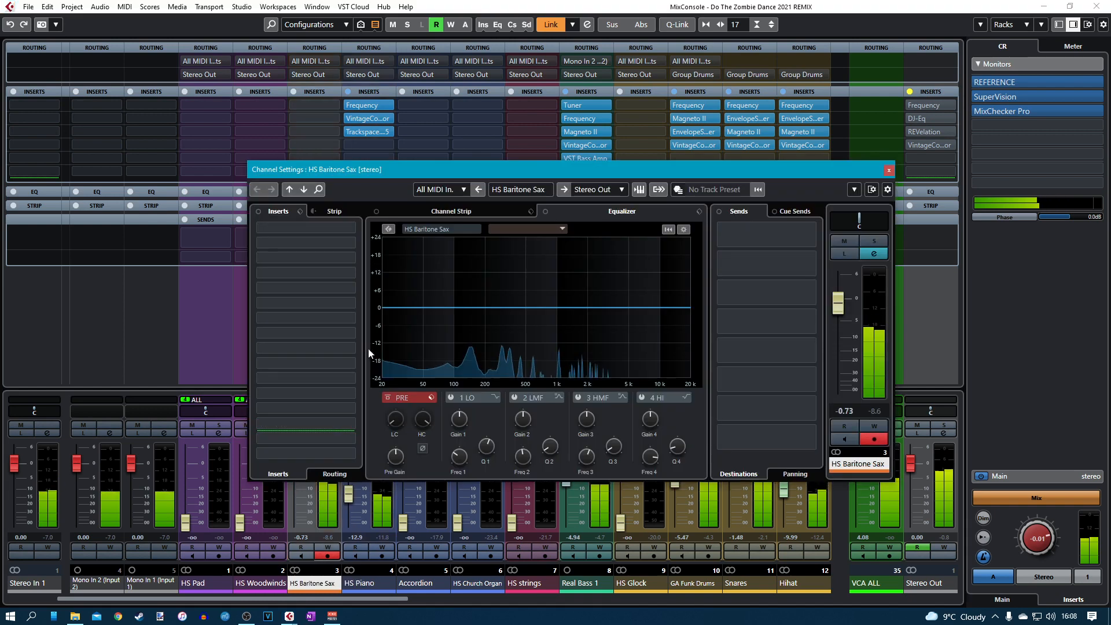
click(298, 229)
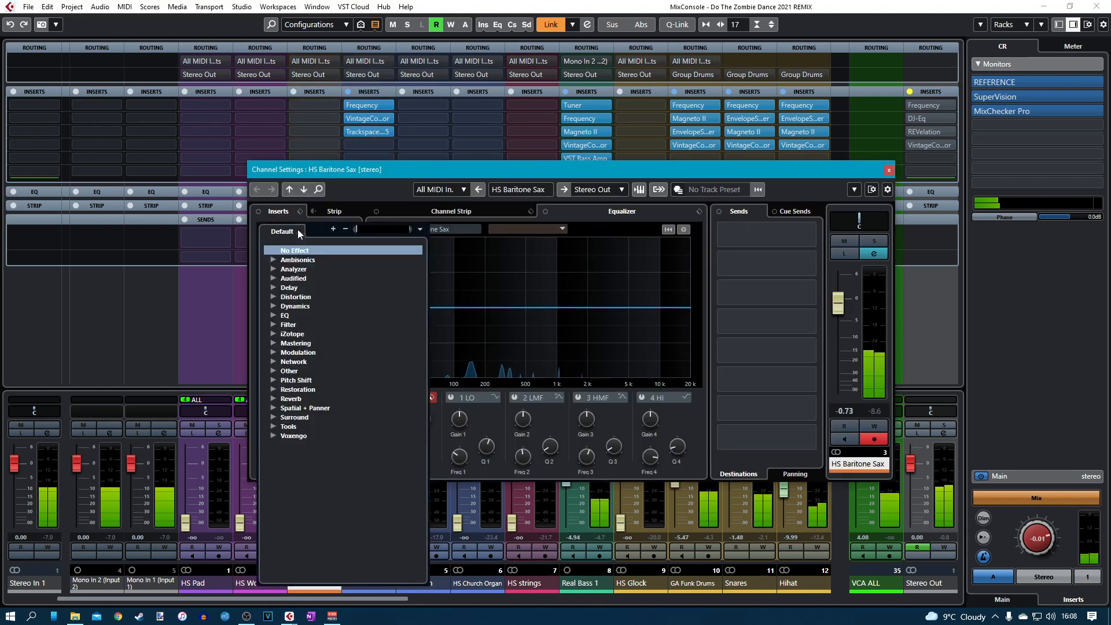
click(272, 305)
click(318, 473)
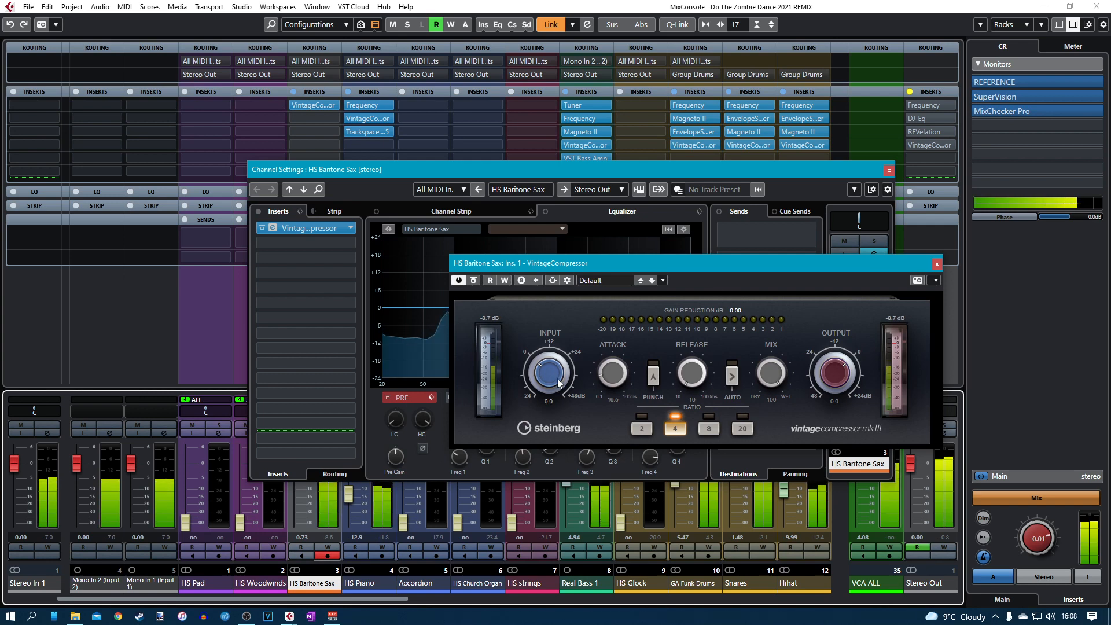
Set the sax compressor's input to 7.6 and output to -2.5, and close the plug-in and channel settings.
scroll(552, 382, down, 2)
drag(553, 383, 554, 372)
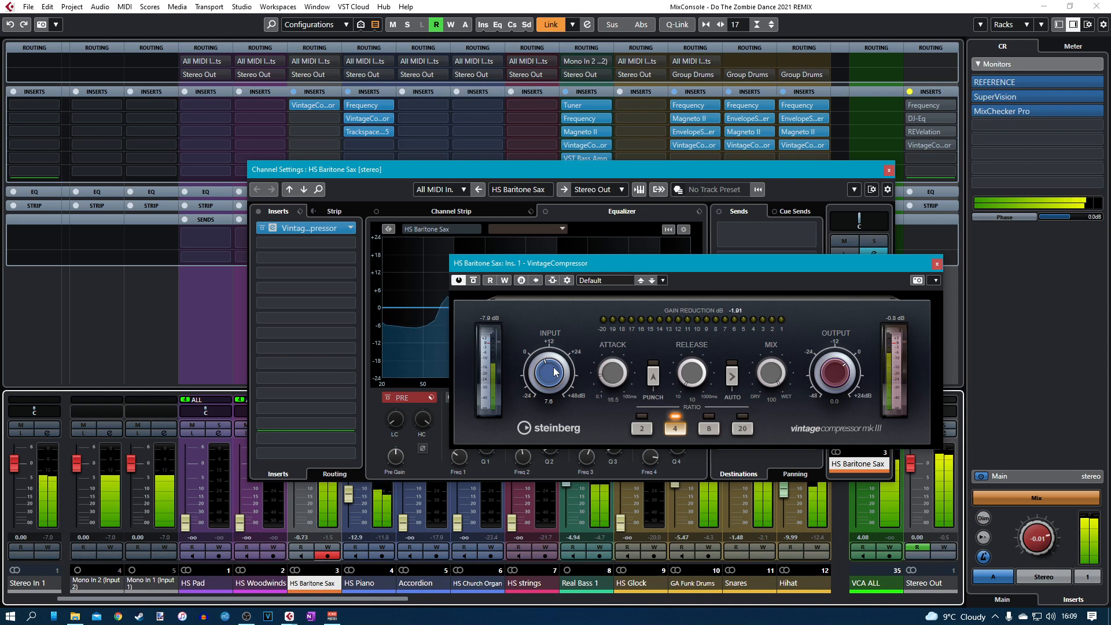
drag(844, 363, 838, 369)
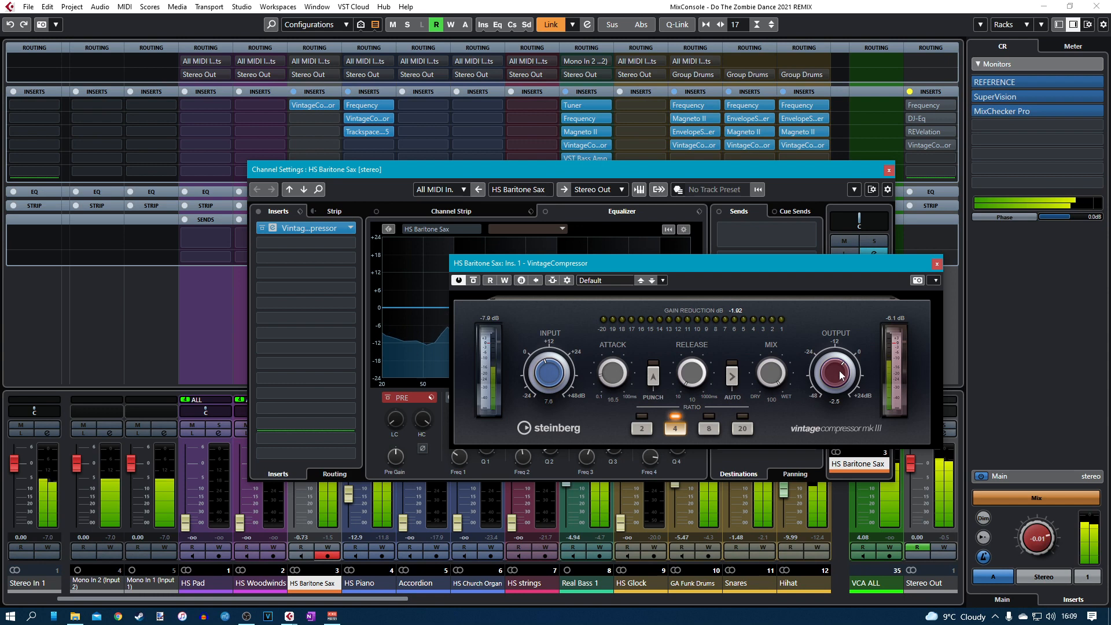
click(936, 264)
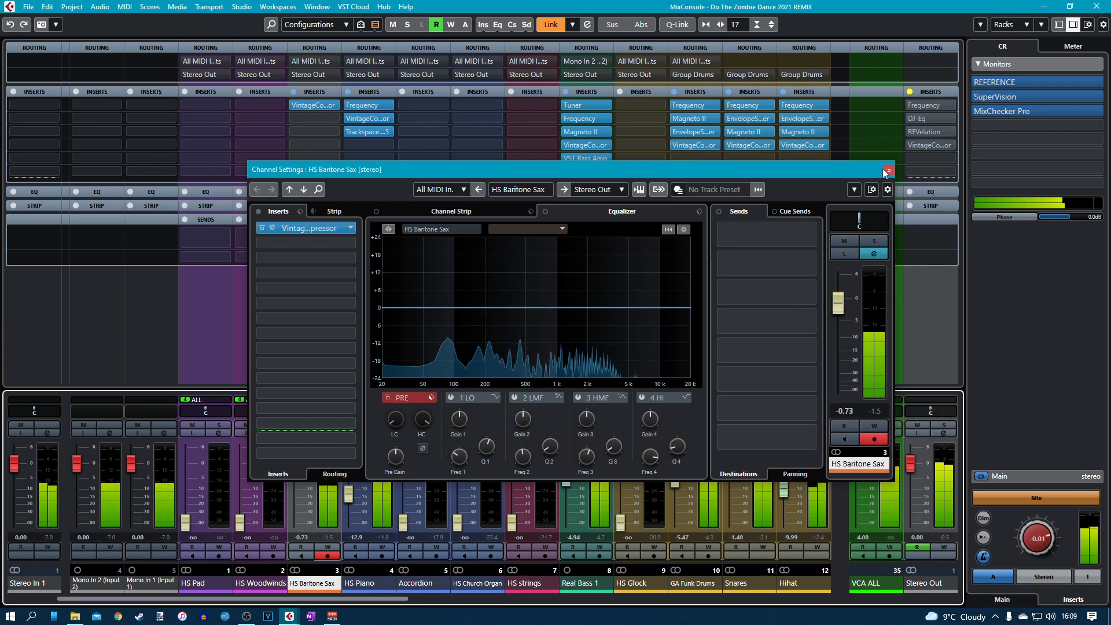
key(Escape)
Lower the HS Baritone Sax fader to -9.70 dB and switch the Control Room monitoring to dimmed mono.
drag(297, 475, 295, 493)
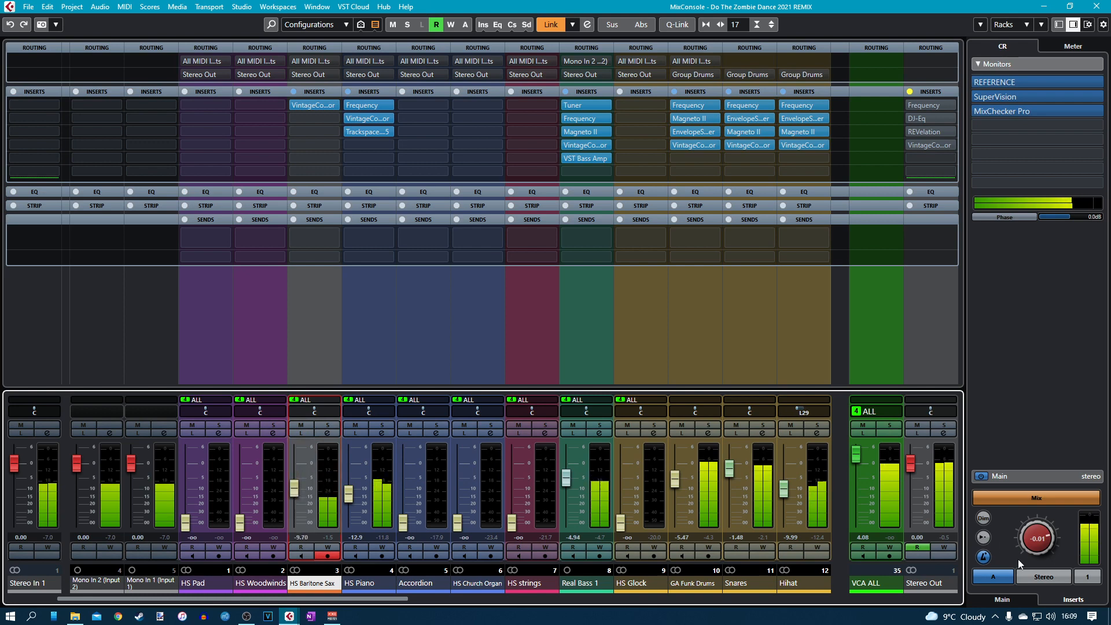
click(1023, 576)
click(983, 517)
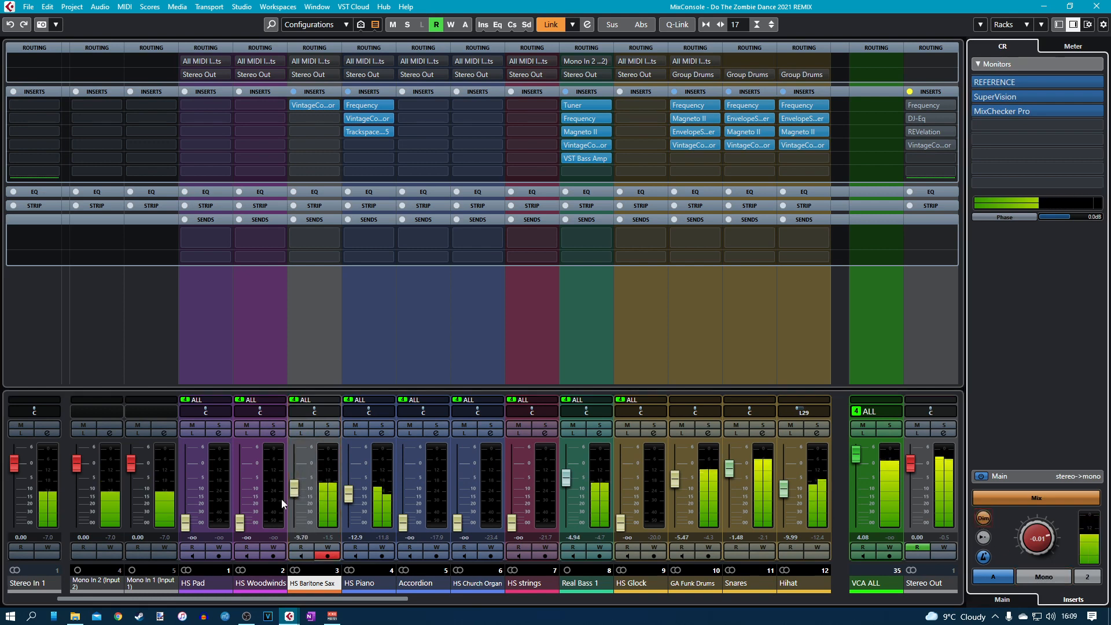
Balance the HS Baritone Sax at -12.2 dB in mono, return monitoring to stereo and set the fader to -11.2 dB.
click(298, 494)
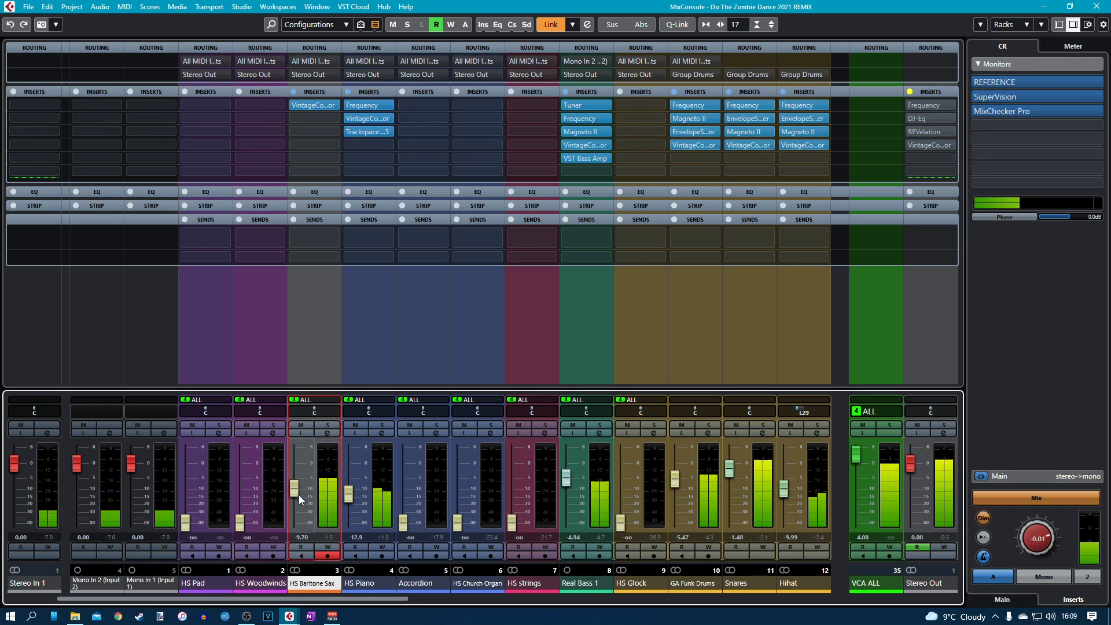
drag(298, 495, 298, 501)
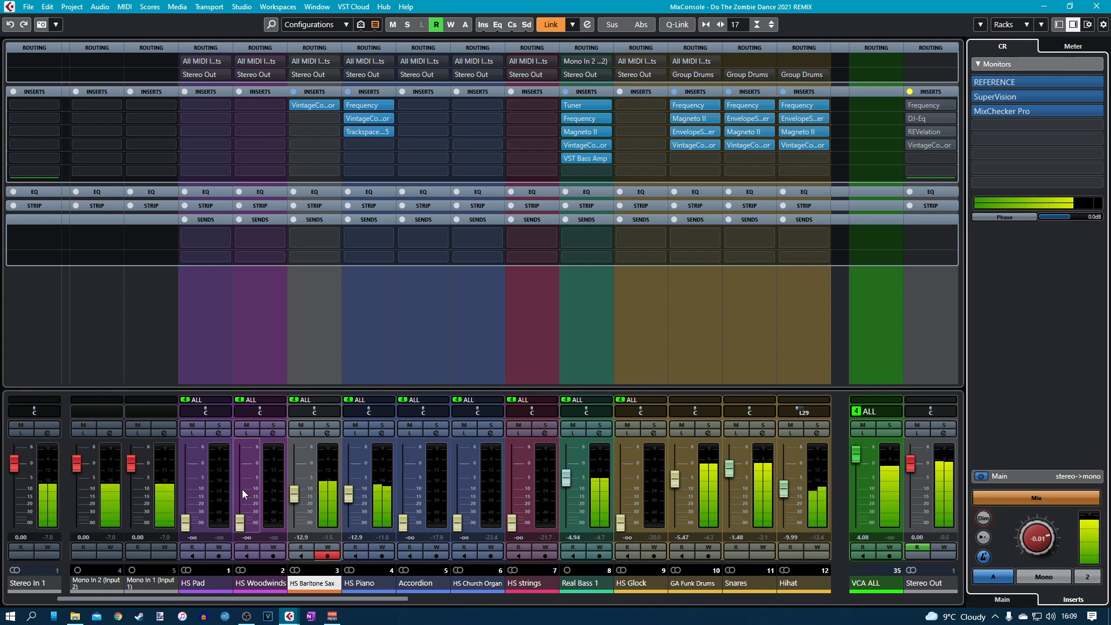
click(293, 500)
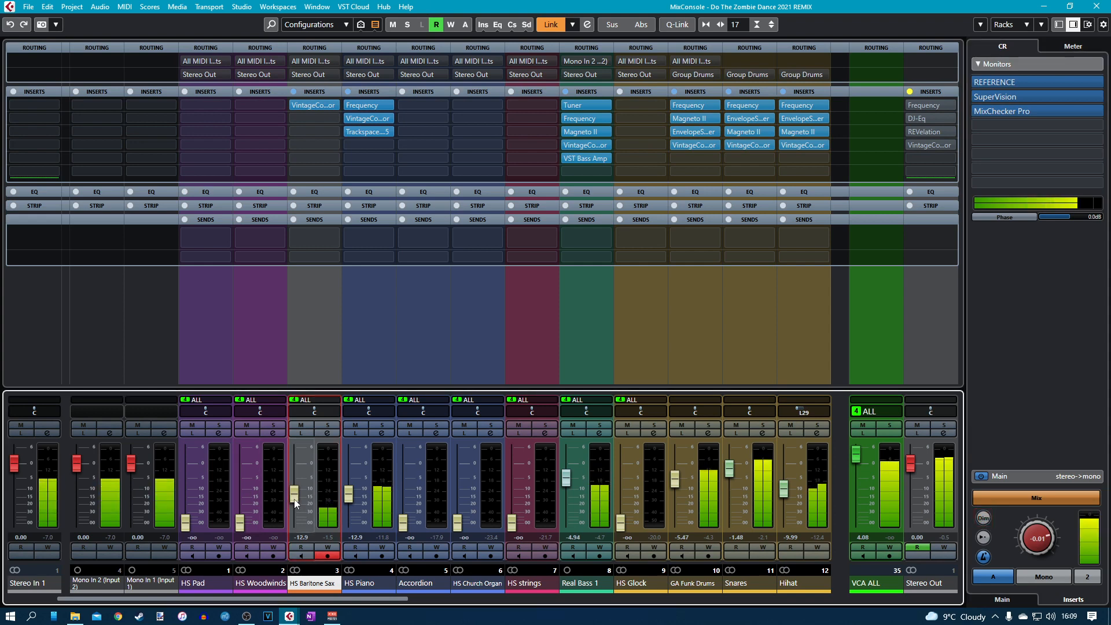
drag(294, 498, 294, 498)
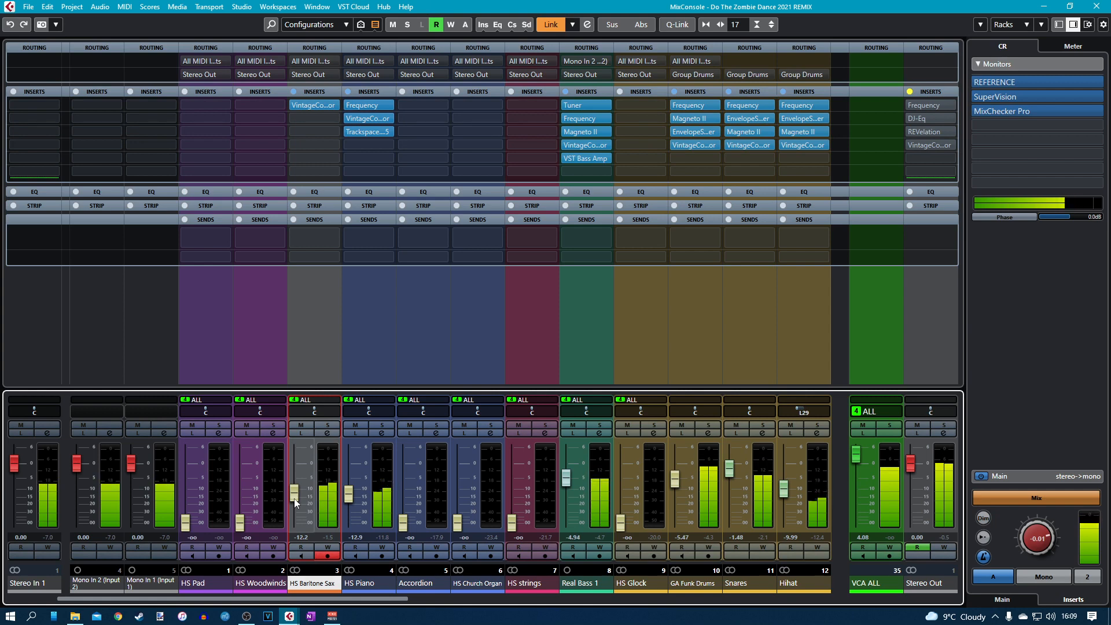
click(1043, 576)
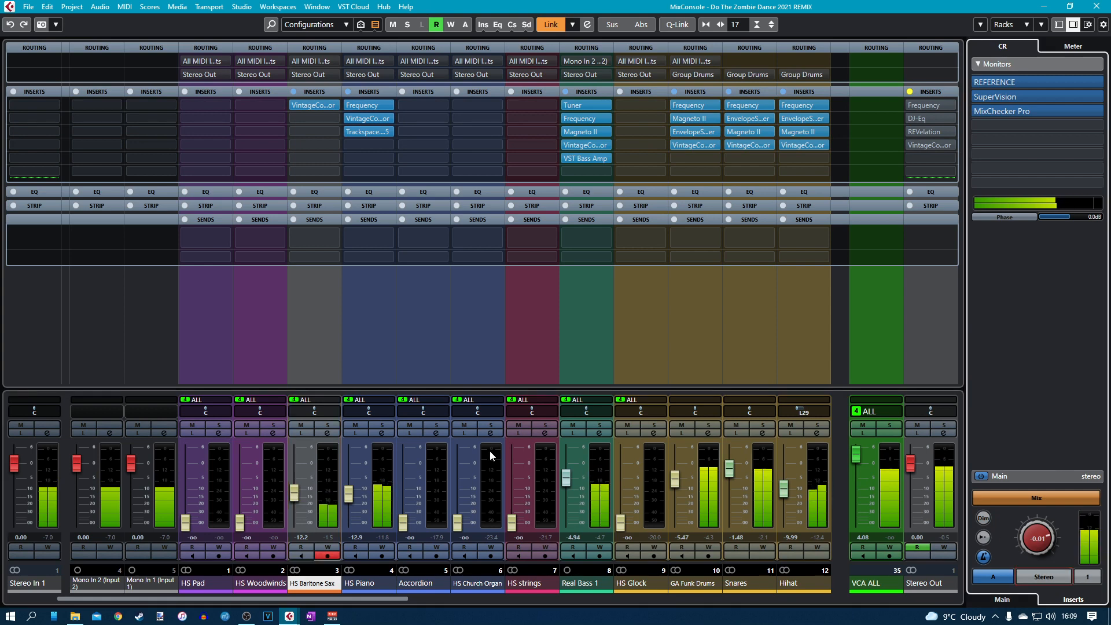
click(295, 501)
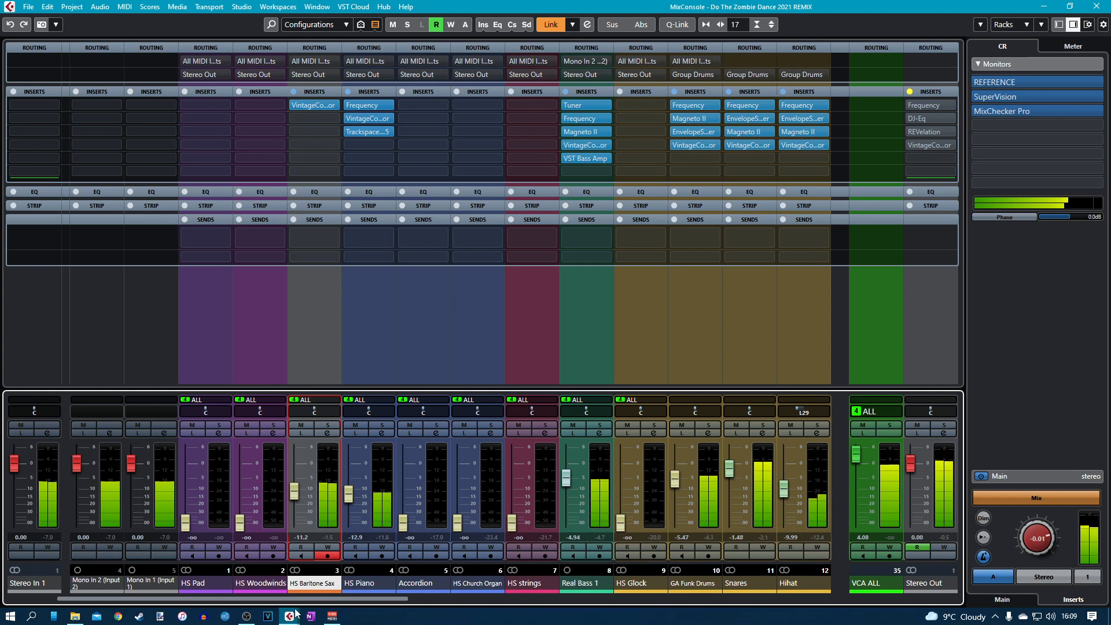
Lower the Cymbals fader to -14.7 dB and raise the HS Woodwinds fader to -0.40 dB.
drag(384, 598, 610, 609)
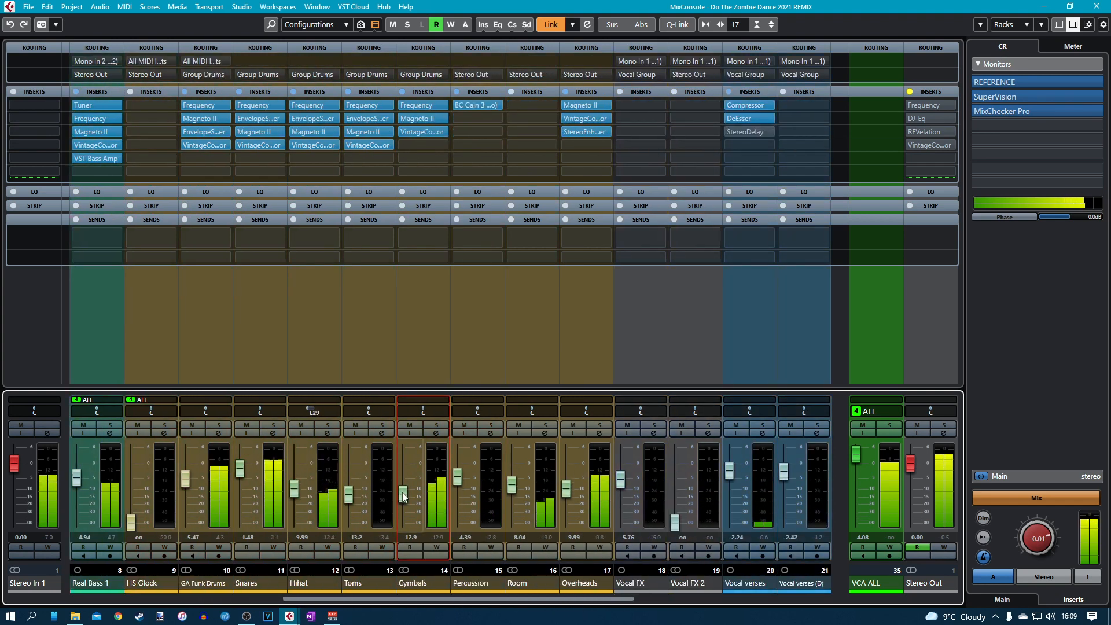
drag(403, 495, 403, 499)
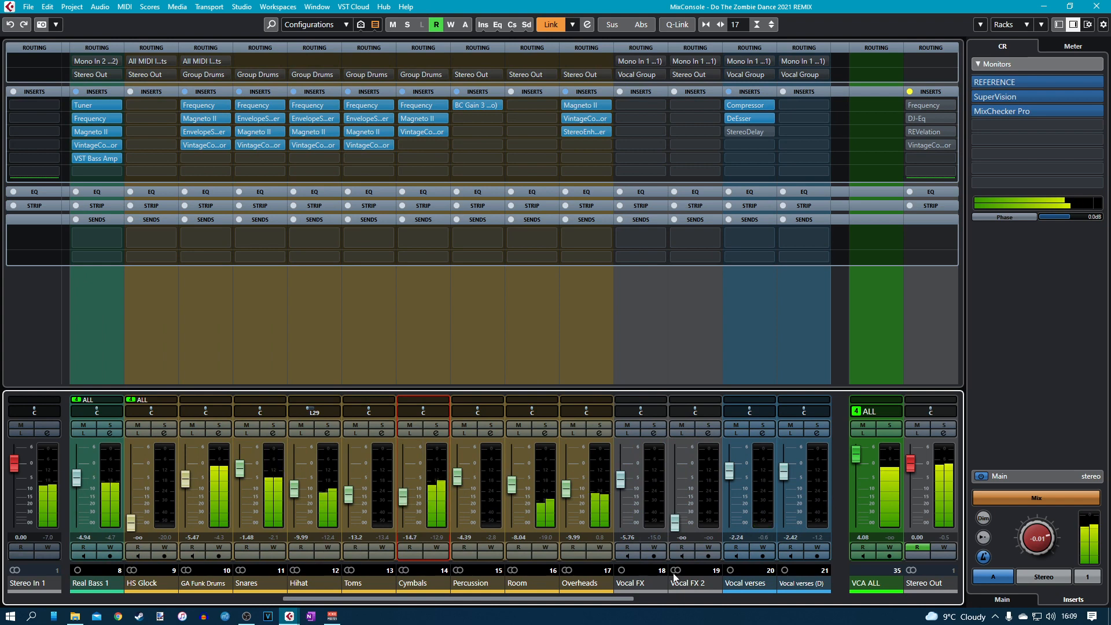
drag(565, 599, 217, 605)
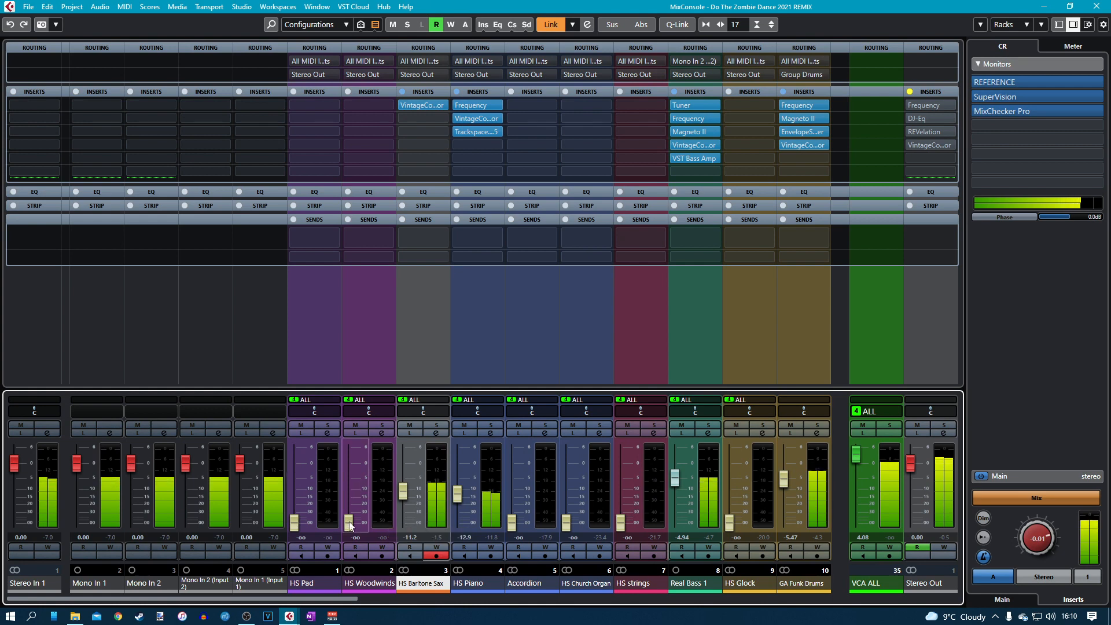
drag(349, 524, 348, 463)
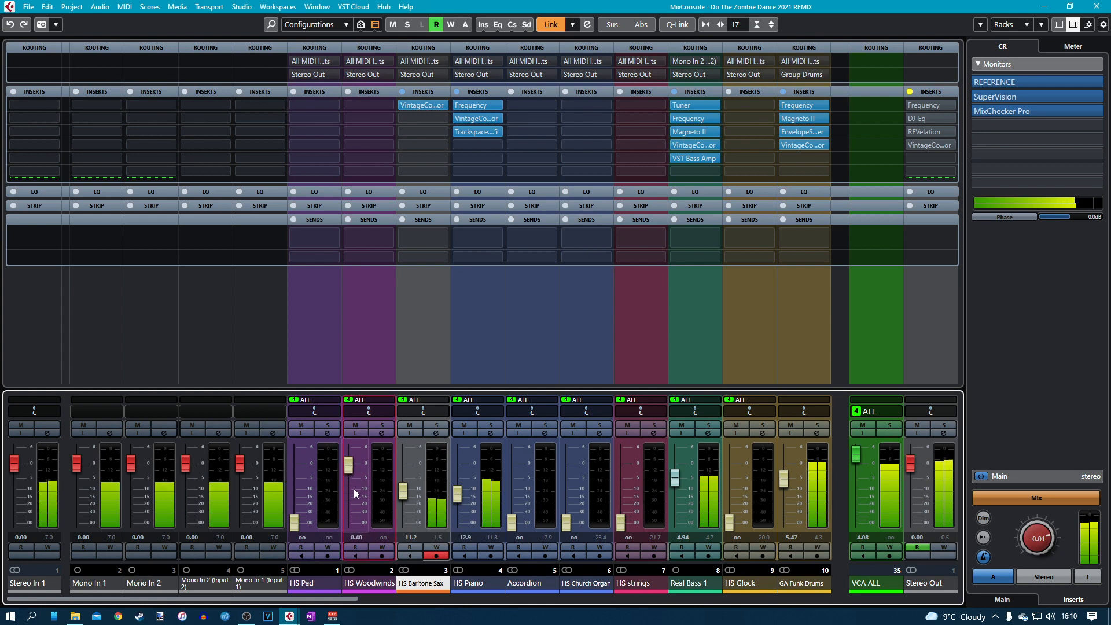
Start playback near bar 117 in the project window and set the cycle range from bar 118 to bar 123.
click(1096, 7)
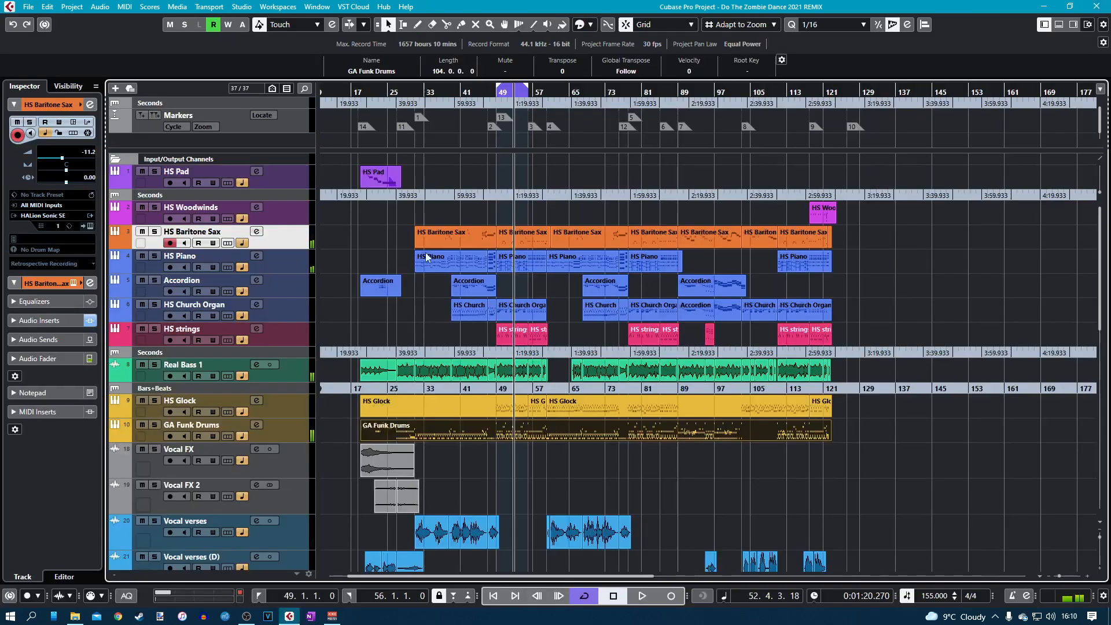
click(806, 90)
key(space)
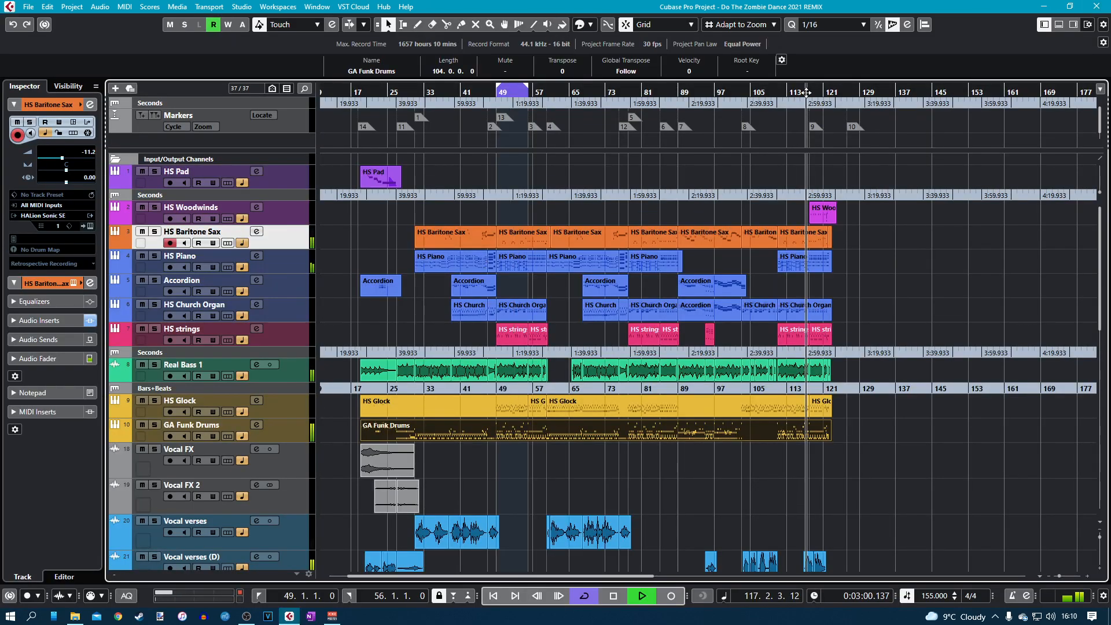
scroll(826, 155, up, 2)
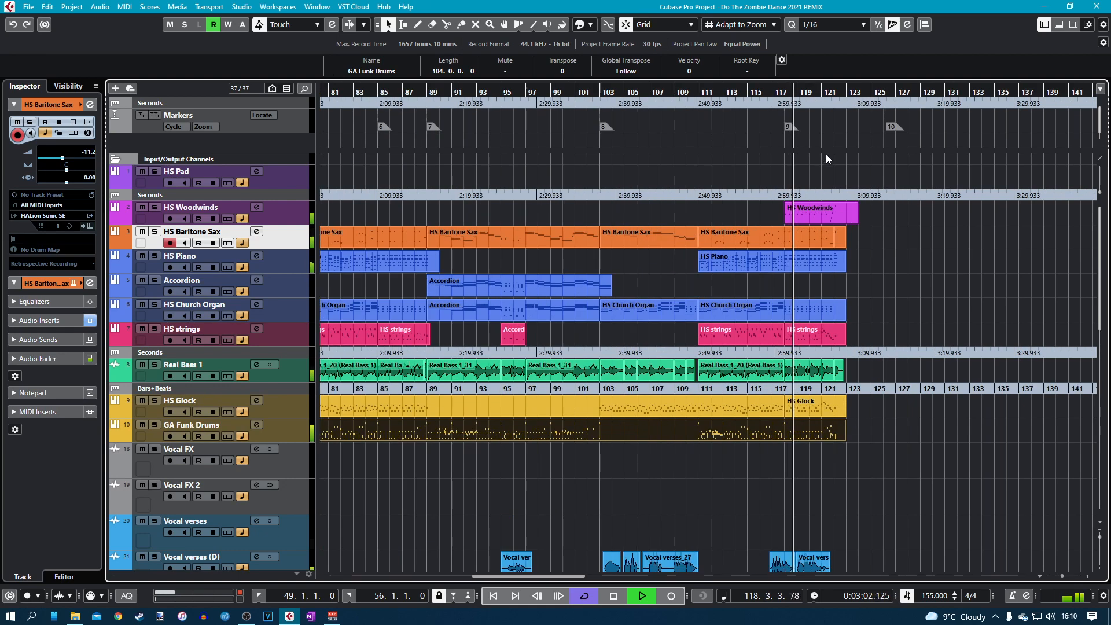
scroll(825, 153, up, 2)
drag(751, 87, 871, 88)
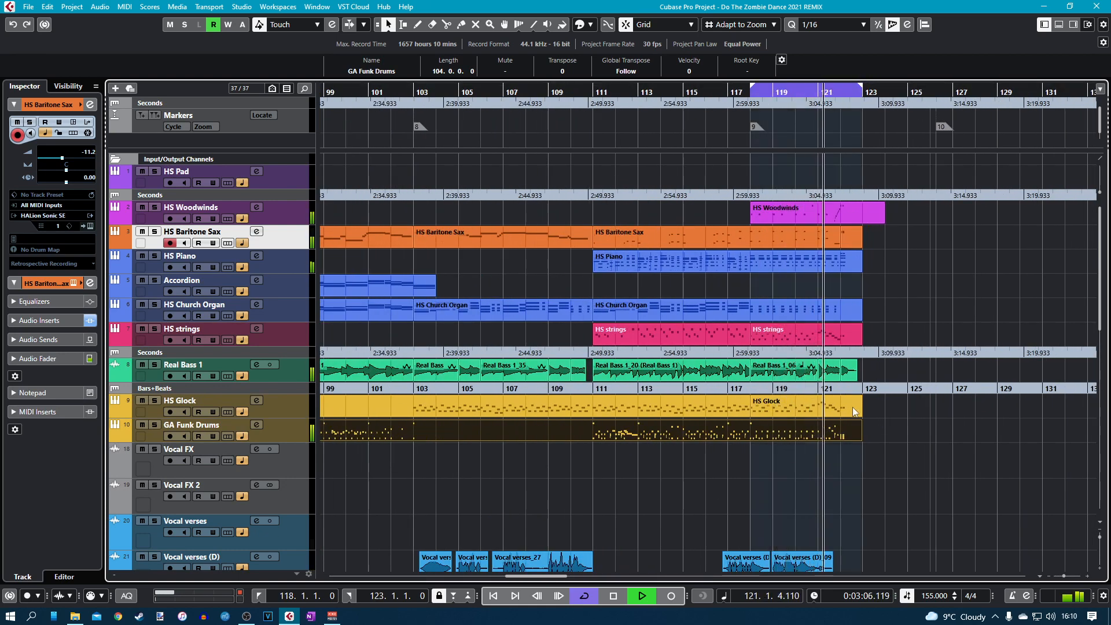
Reopen the MixConsole and set the HS Woodwinds fader to -7.02 dB against the looped section.
key(F3)
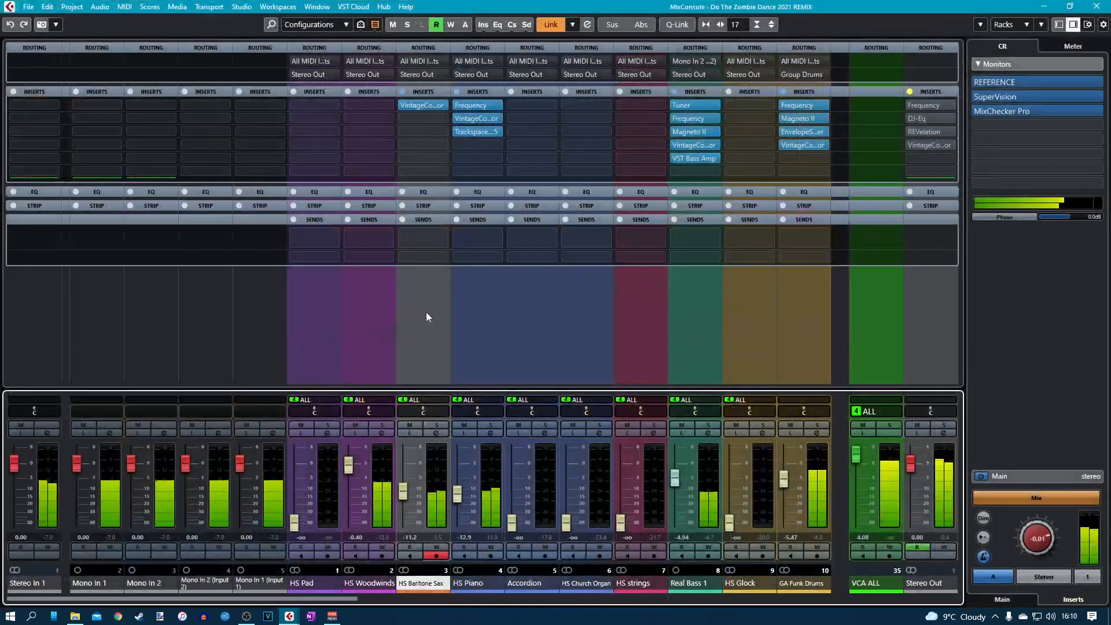
click(351, 471)
drag(349, 481, 348, 492)
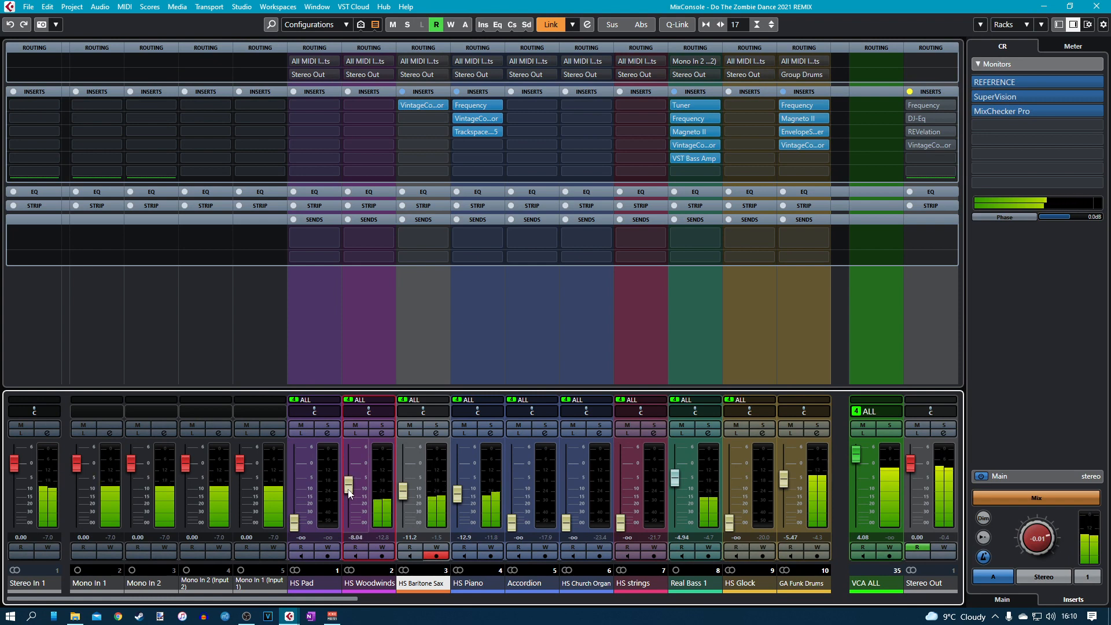
drag(349, 492, 349, 492)
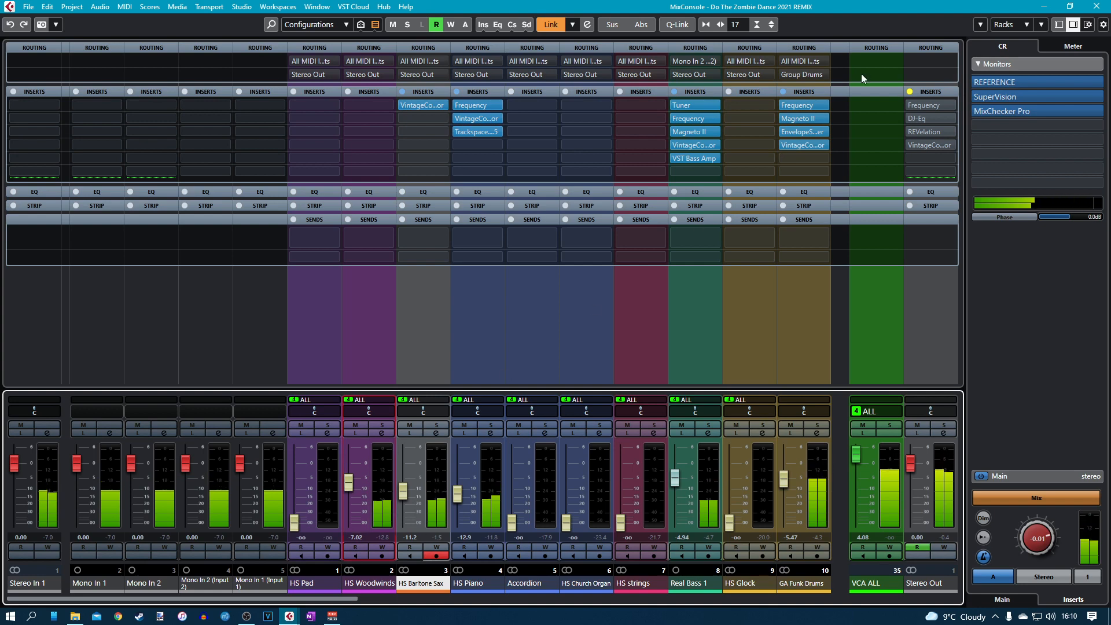
Return to the project window, set the cycle range from bar 49 to bar 56 and play from bar 49.
click(1099, 7)
scroll(553, 281, down, 3)
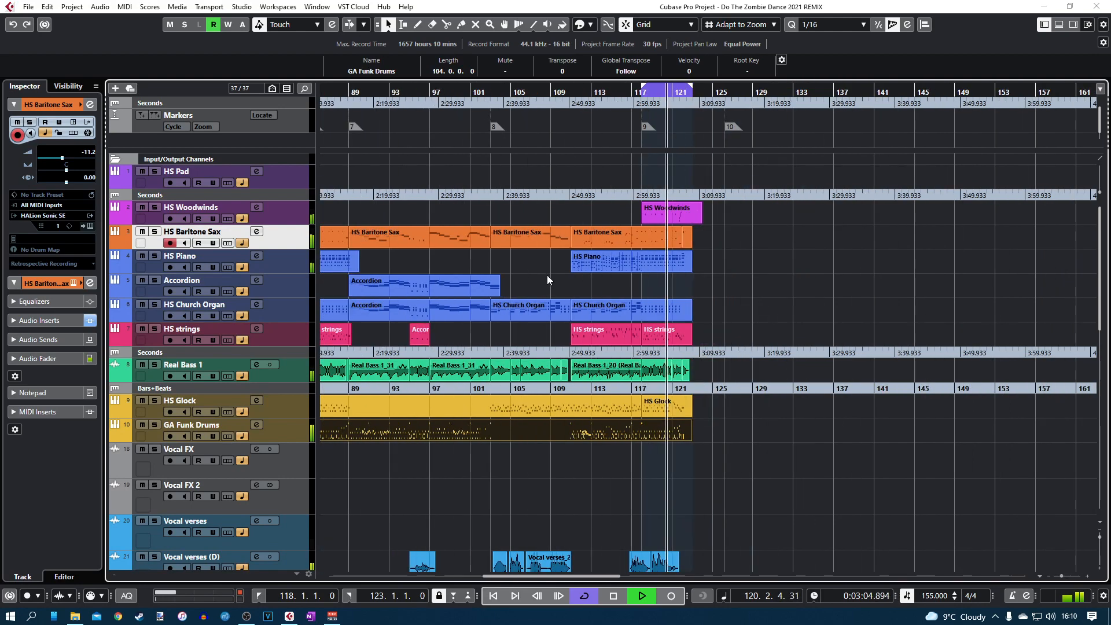
scroll(531, 266, left, 6)
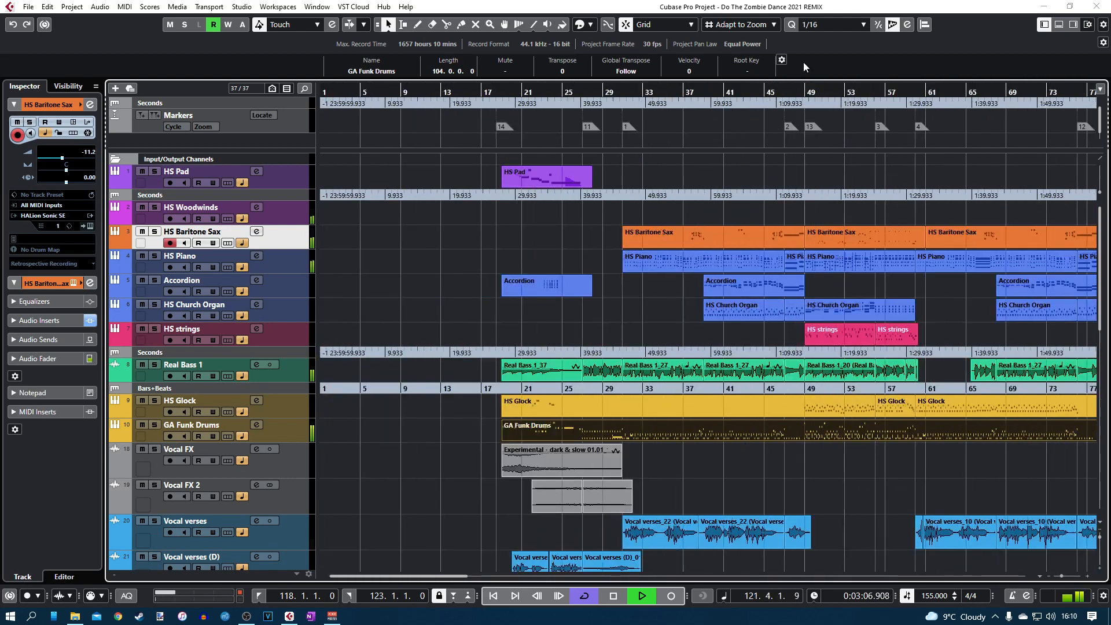
mouse_move(808, 87)
mouse_down()
mouse_move(887, 88)
mouse_move(876, 88)
mouse_up()
click(805, 93)
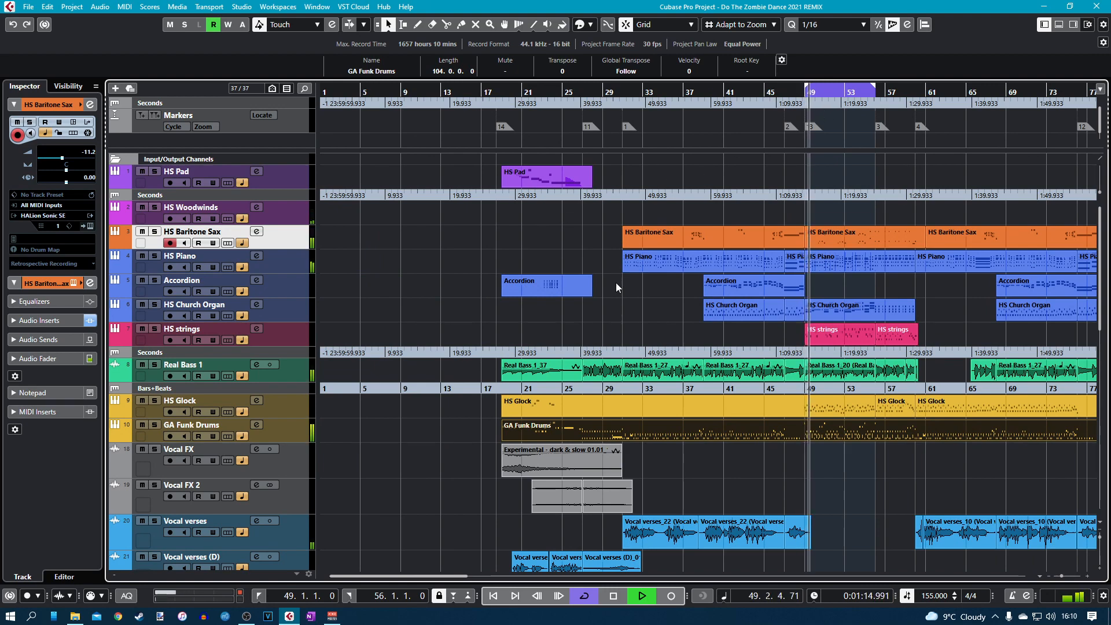
Reopen the MixConsole, raise the HS Church Organ fader to -9.99 dB and switch the monitoring to mono.
key(F3)
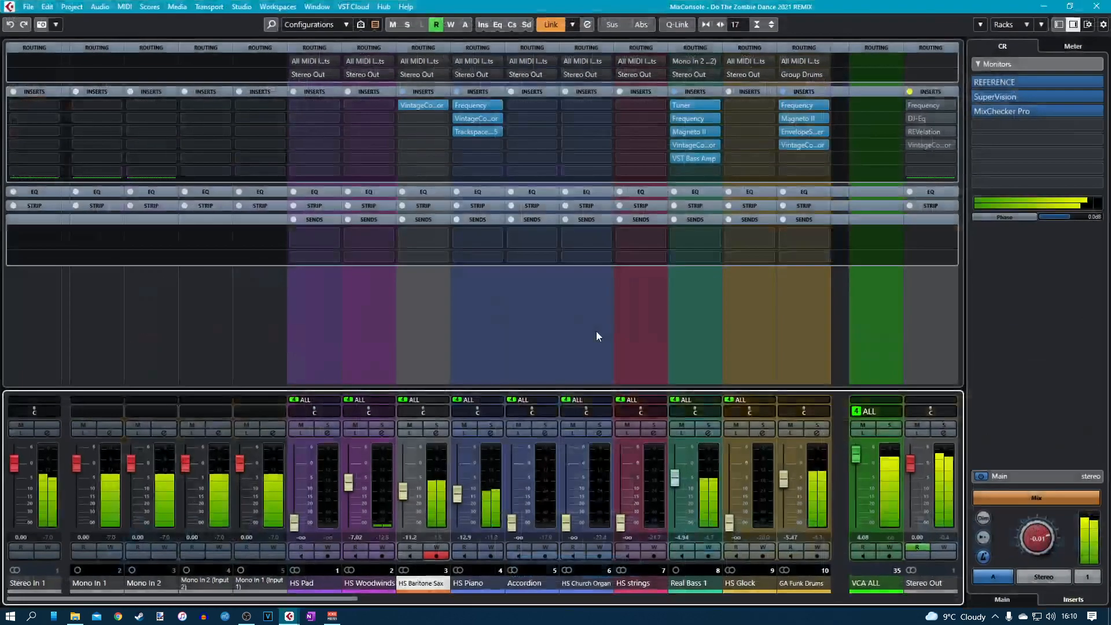
drag(565, 523, 568, 496)
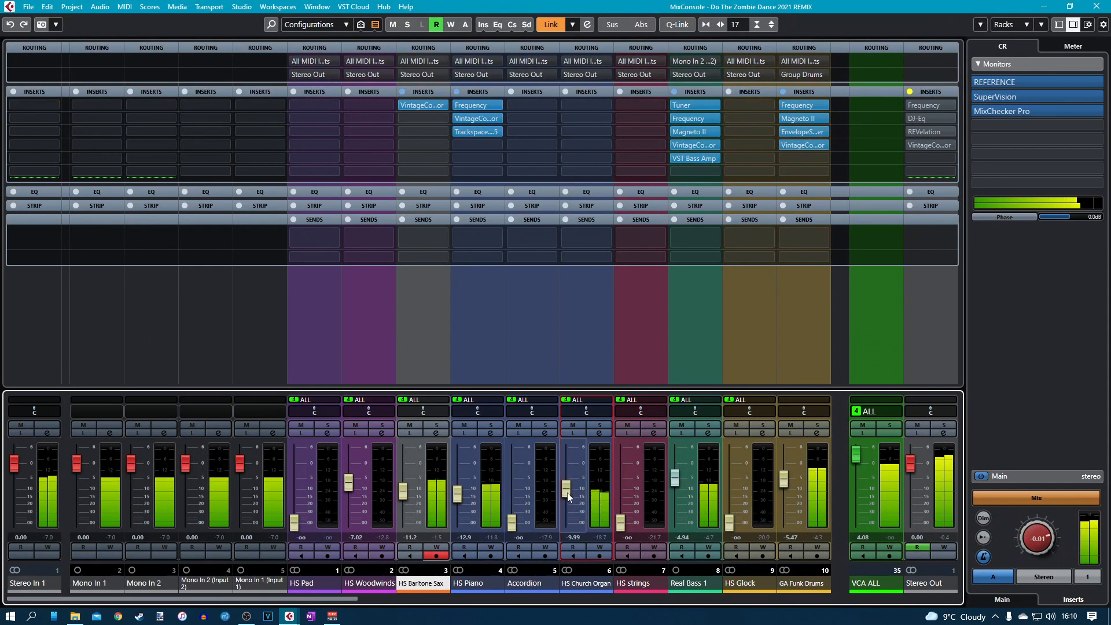
click(1044, 576)
click(1043, 576)
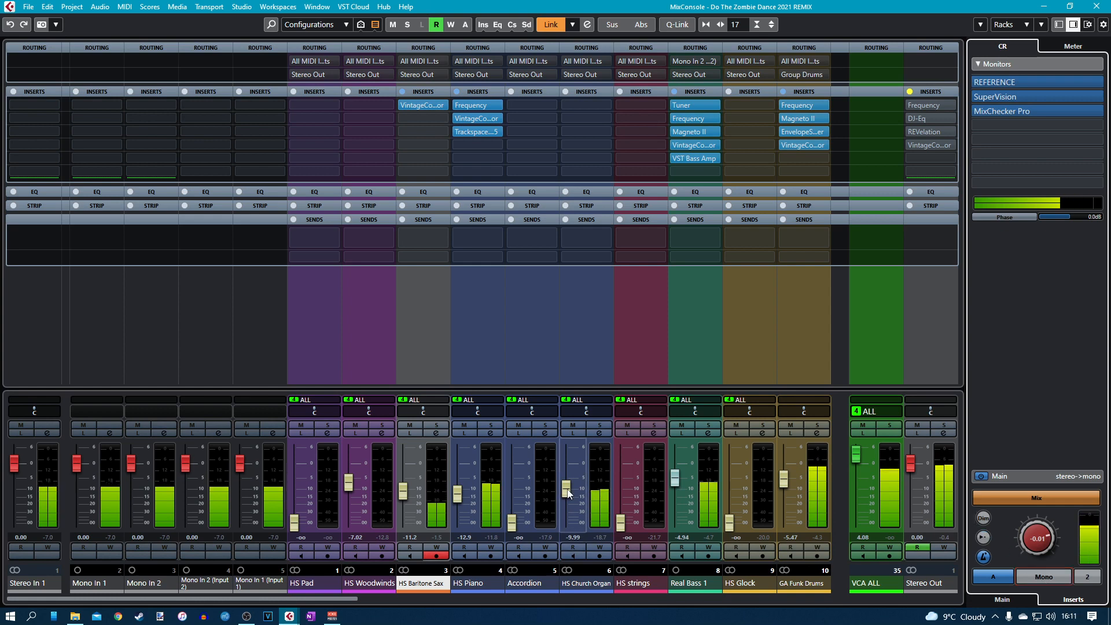
Rebalance the HS Church Organ fader at -10.9 dB while listening in mono, then return the monitoring to stereo.
drag(566, 489, 567, 501)
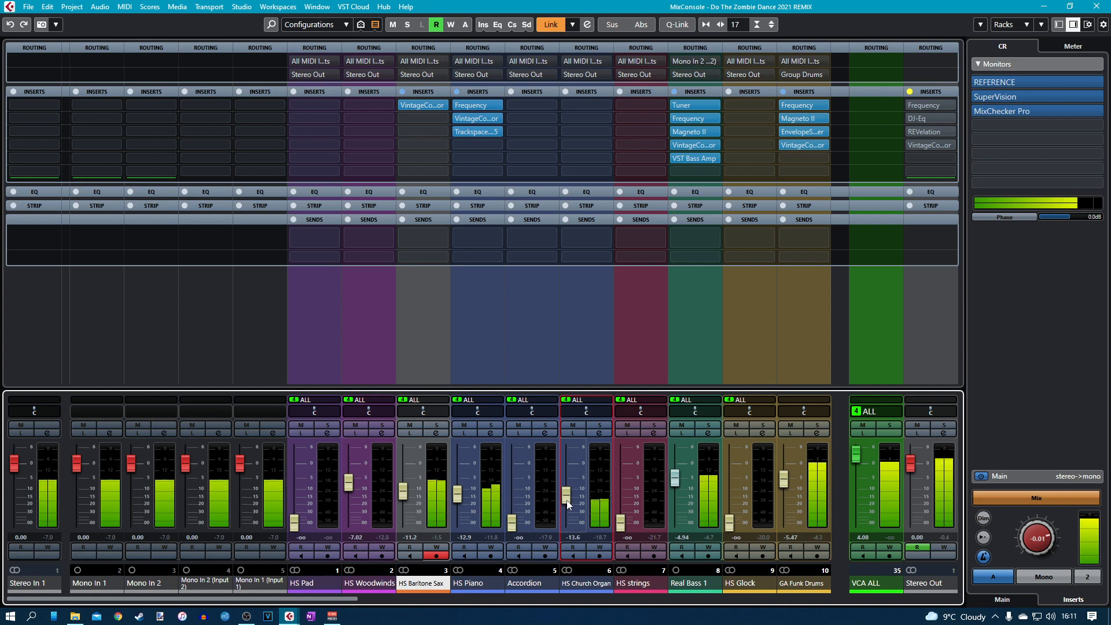
key(ctrl+z)
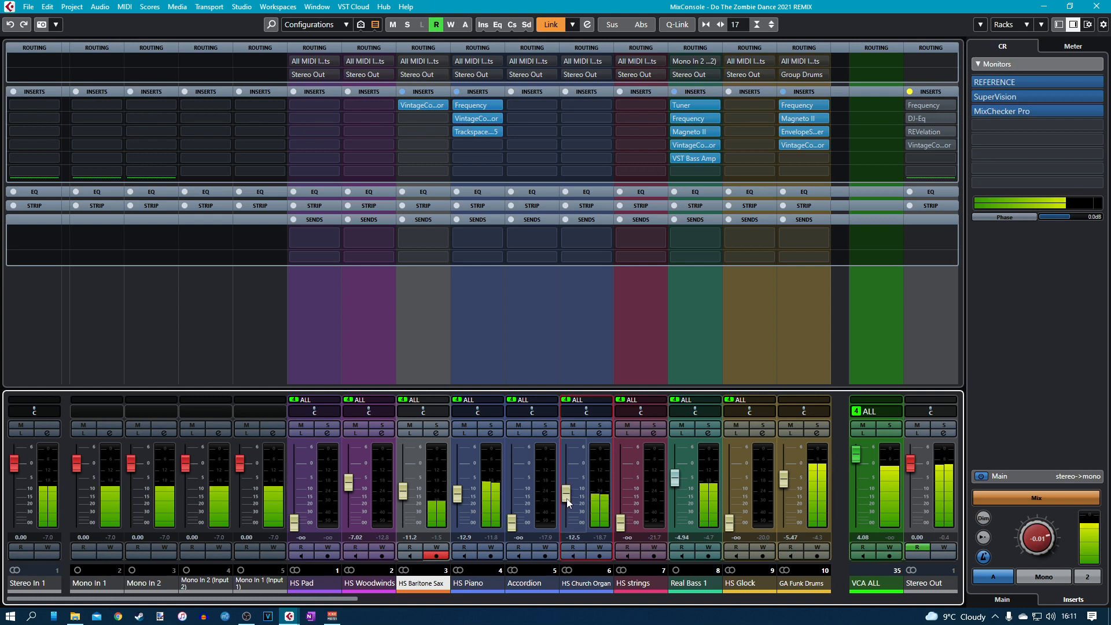
scroll(567, 502, up, 1)
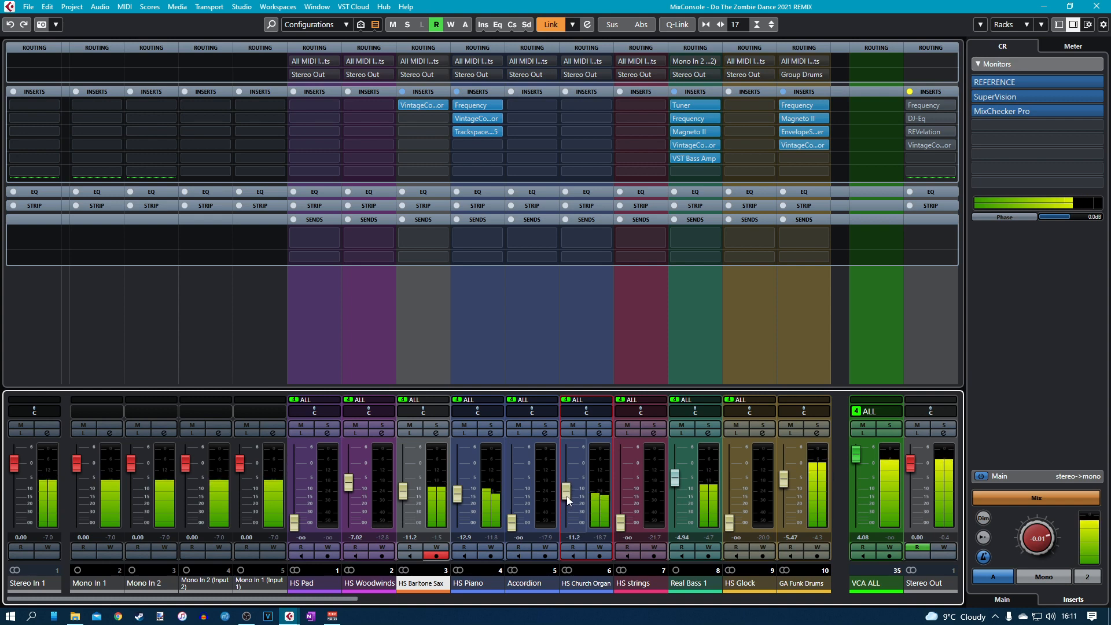
scroll(567, 502, up, 1)
scroll(567, 502, up, 1)
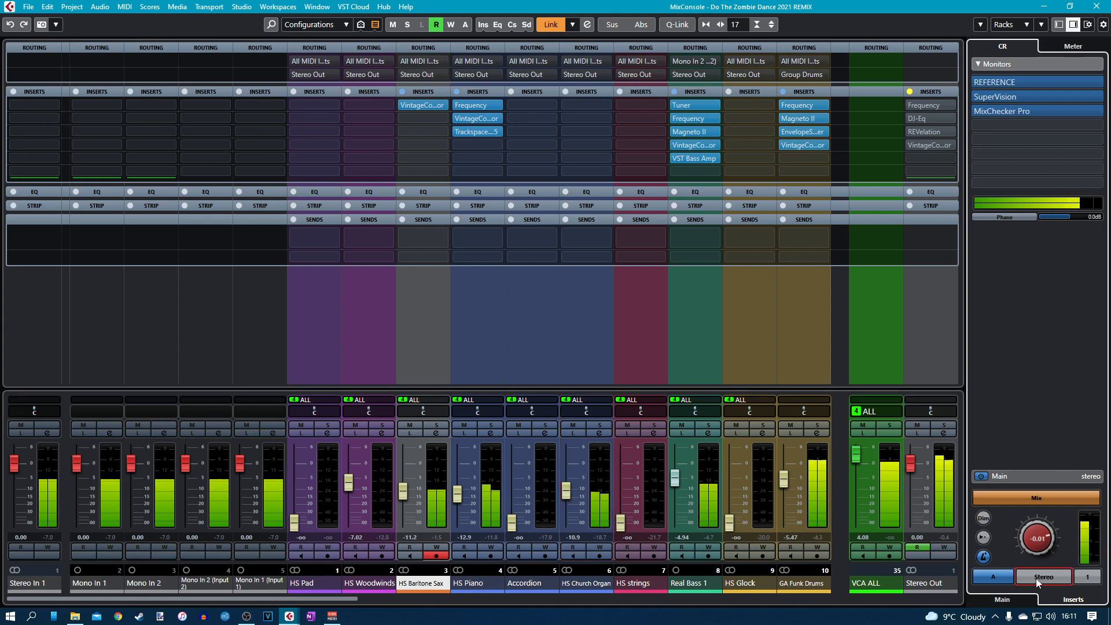
Raise the HS Church Organ fader to -9.41 dB and check the balance in mono before returning to stereo.
click(568, 493)
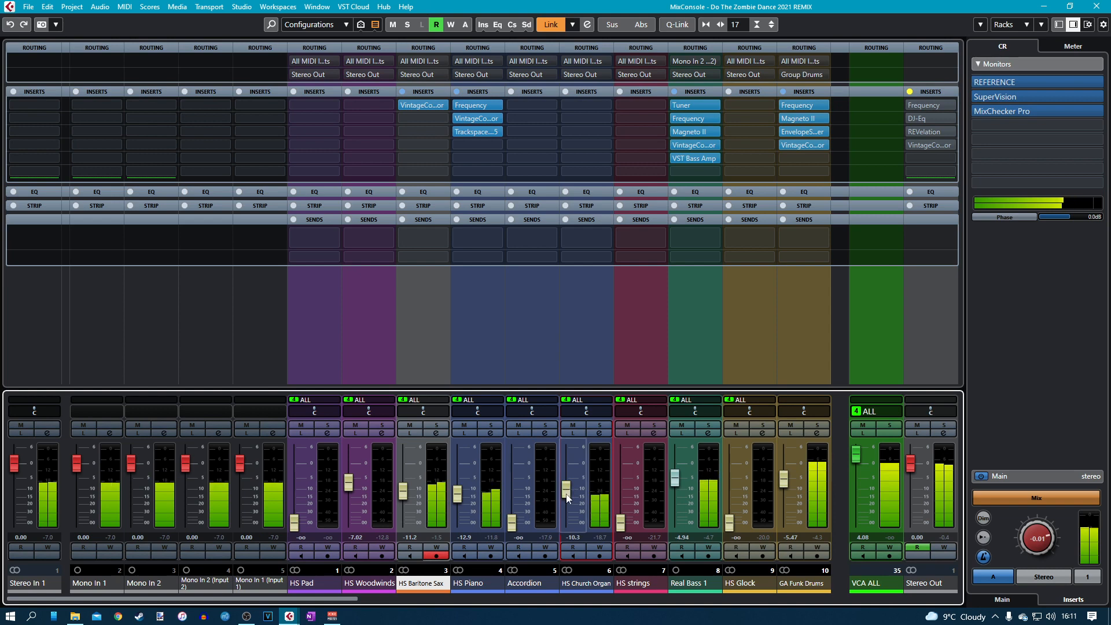
drag(568, 498, 569, 496)
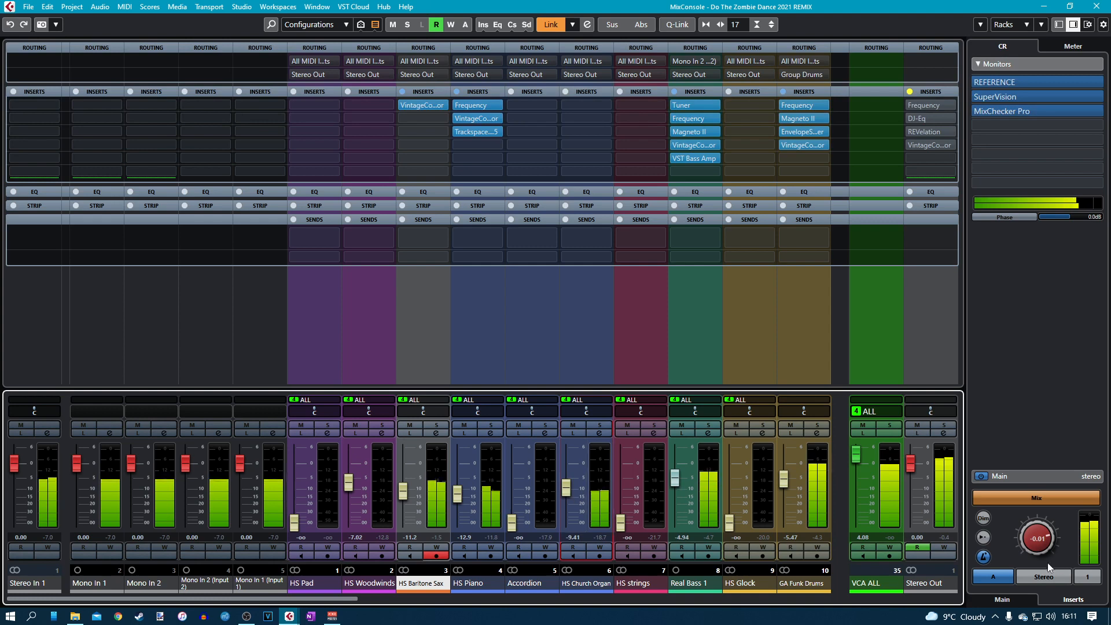
click(1042, 577)
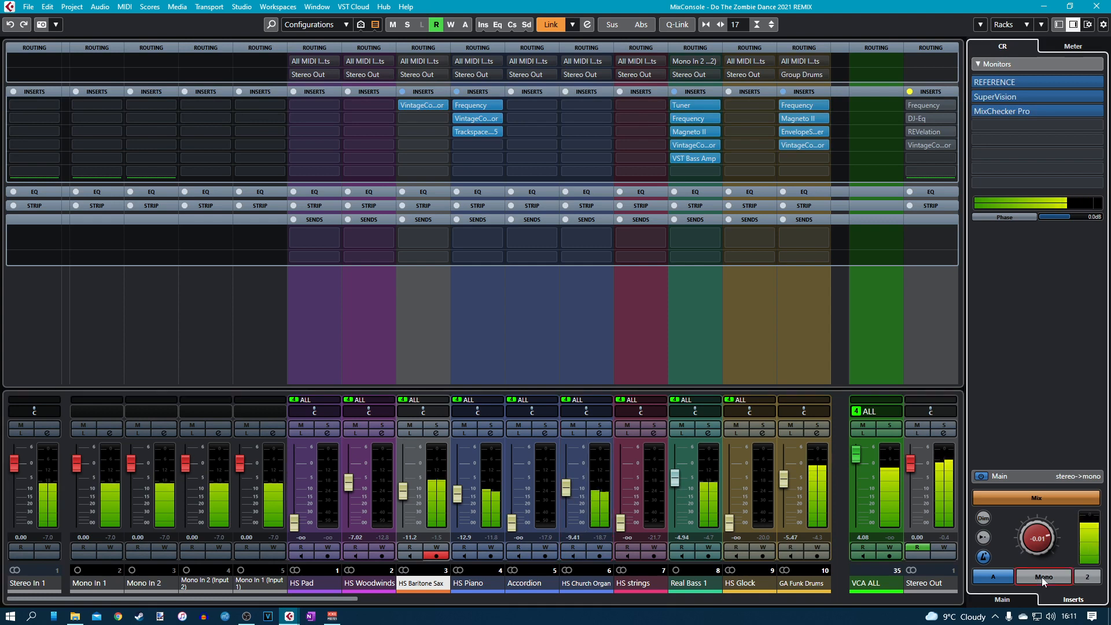
click(1041, 578)
Raise the Accordion fader to -6.29 dB and loop playback from bar 39 to bar 47 in the project window.
drag(511, 500, 515, 487)
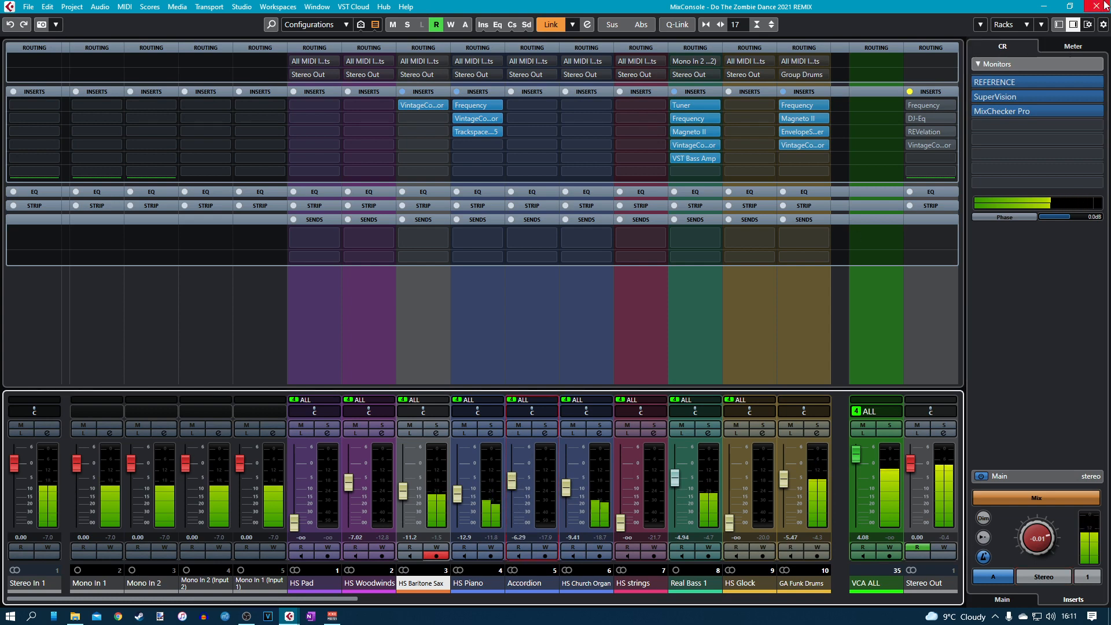
key(F3)
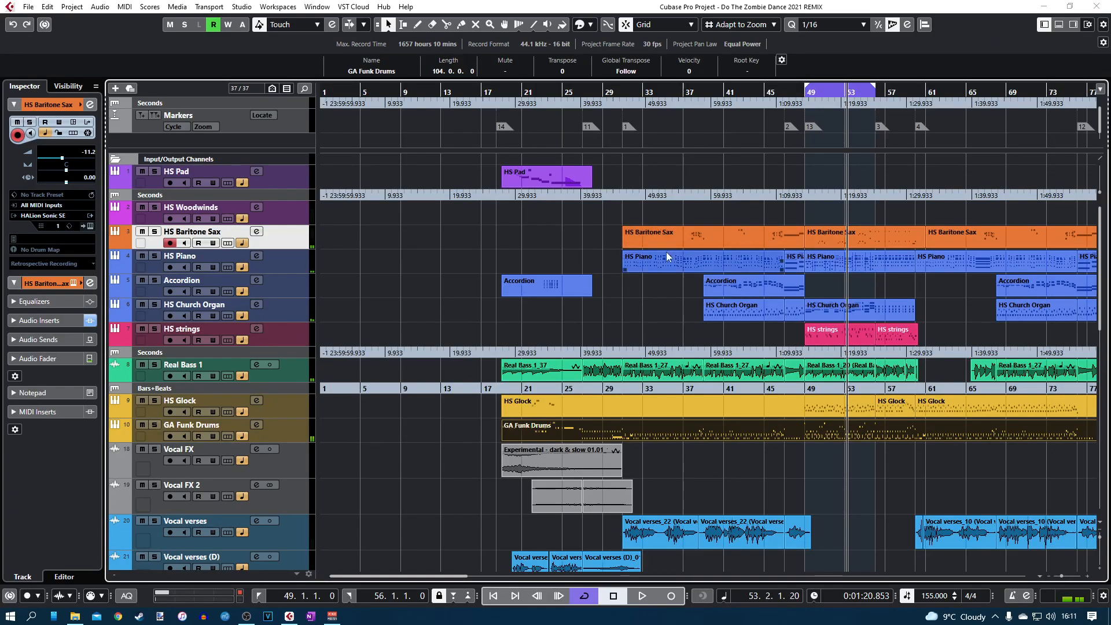
click(704, 92)
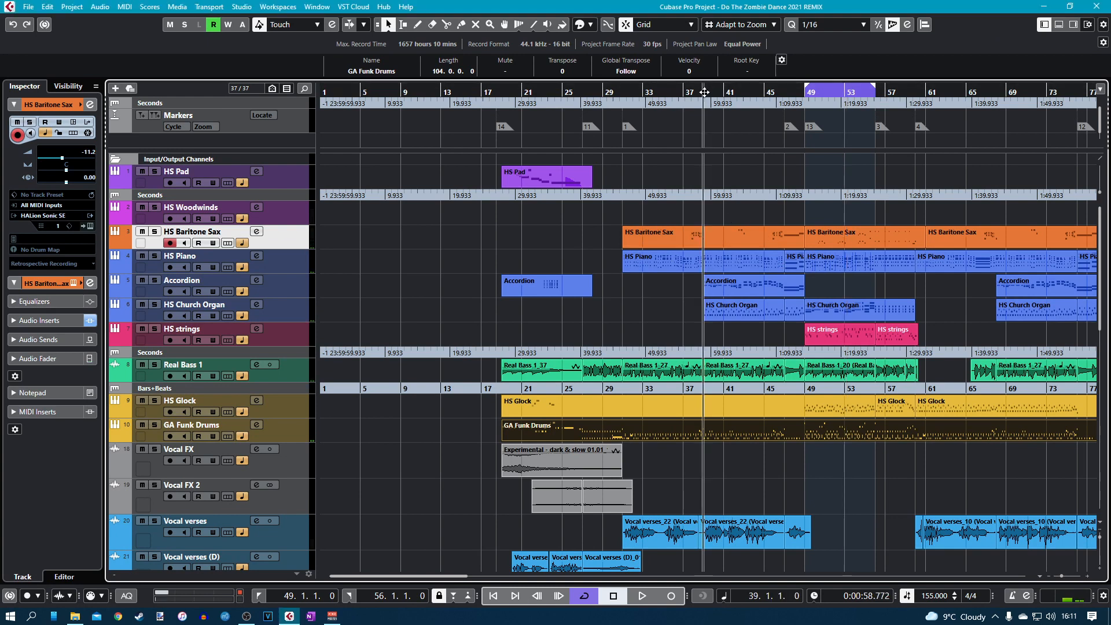
key(space)
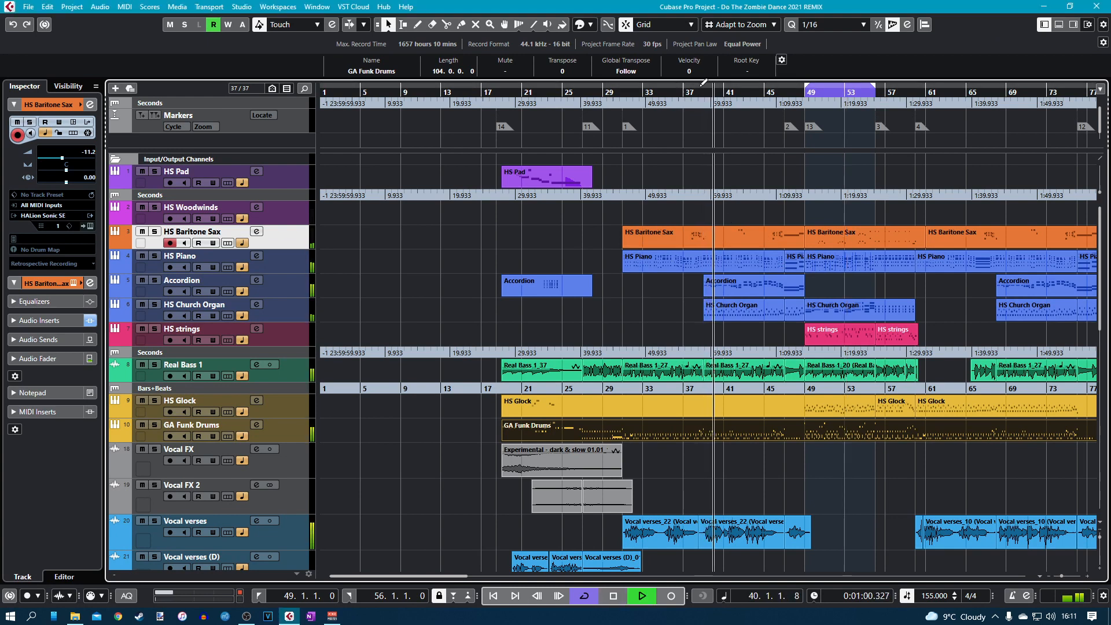
drag(703, 86, 784, 87)
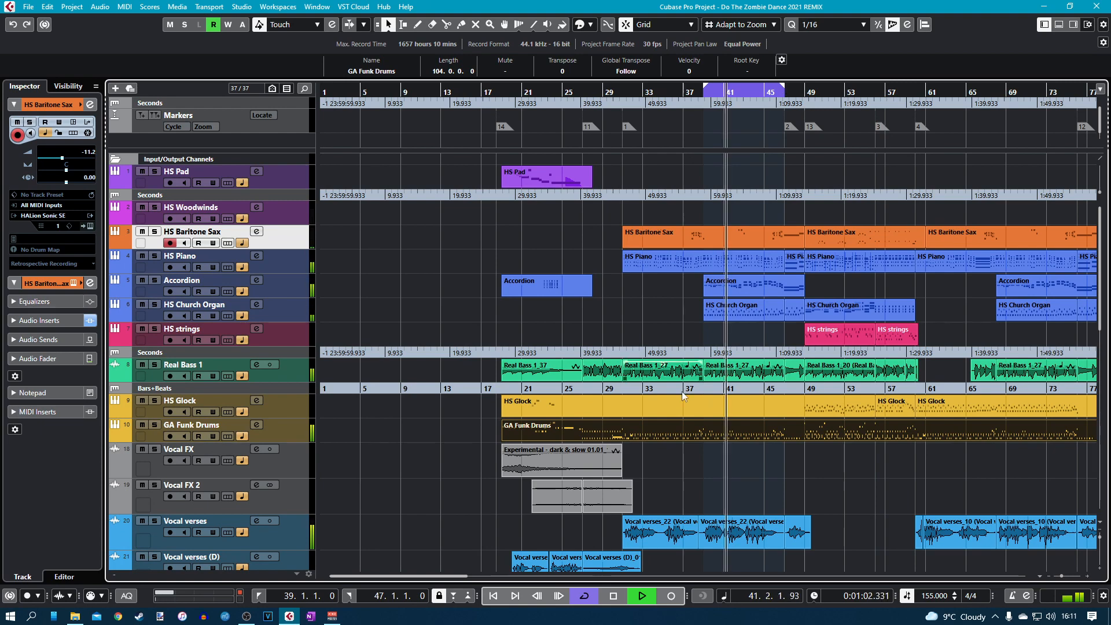
Reopen the MixConsole and set the Accordion fader to -12.9 dB, using dimmed mono monitoring to judge its level.
key(F3)
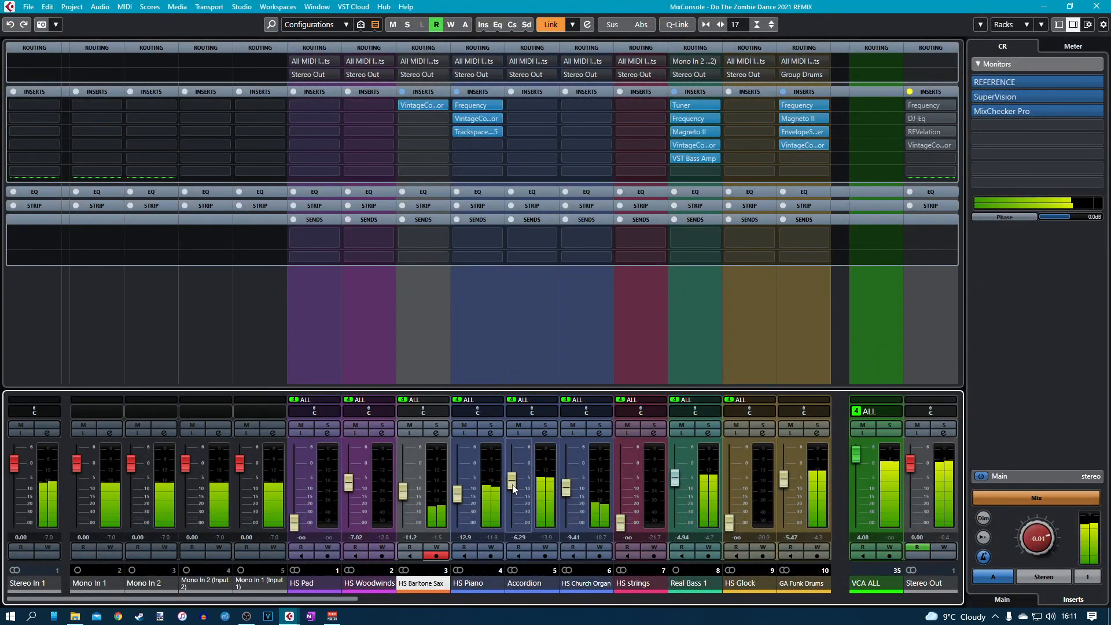
drag(513, 485, 513, 501)
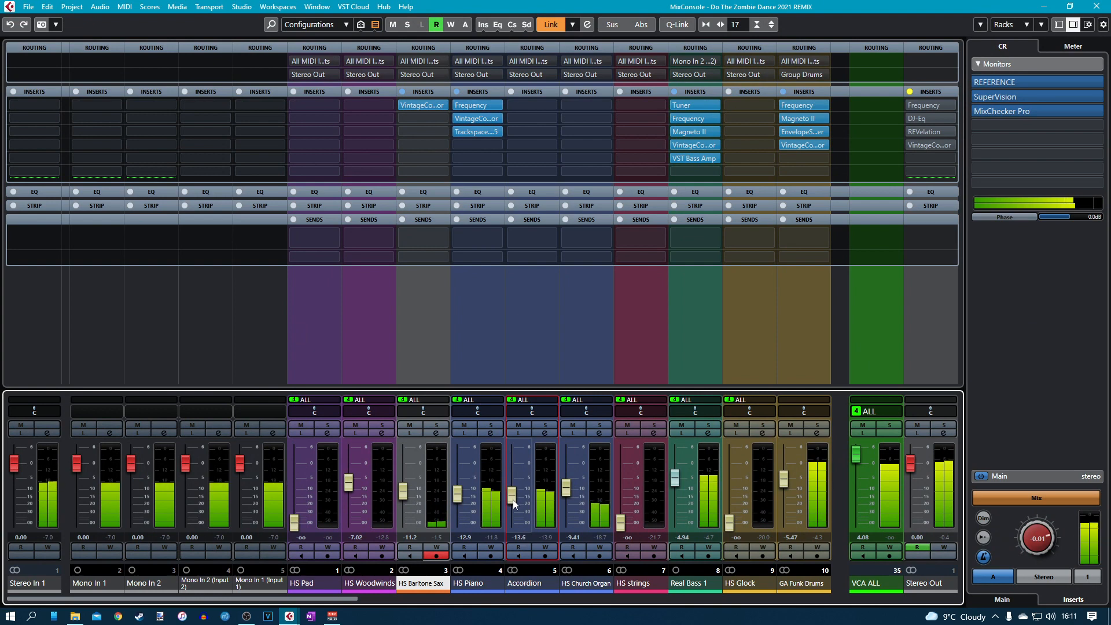
click(1048, 576)
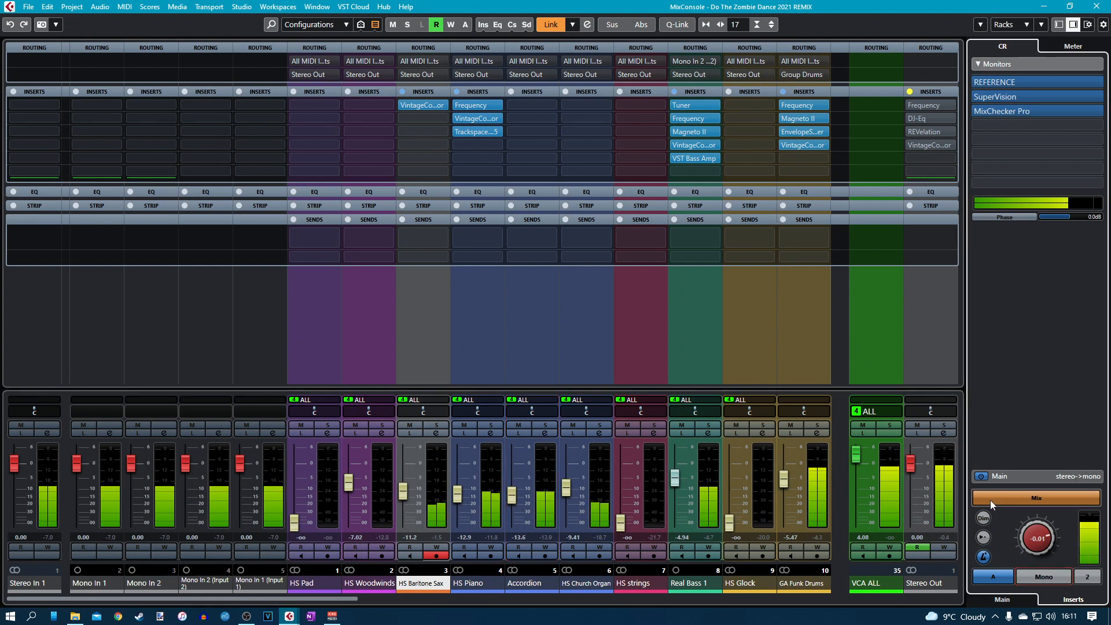
click(982, 517)
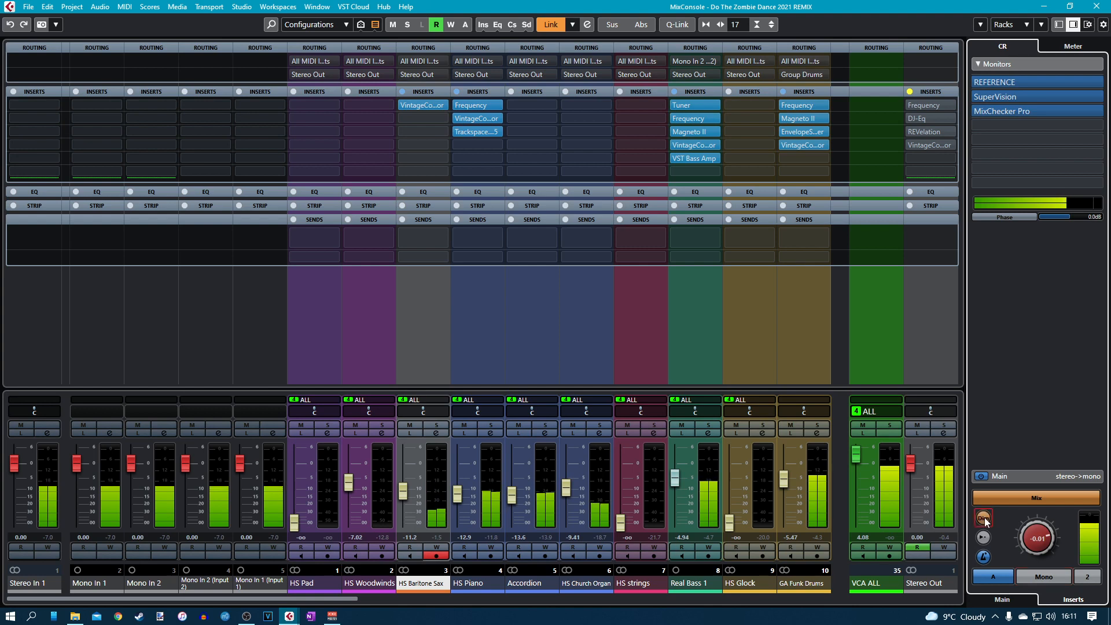
click(514, 498)
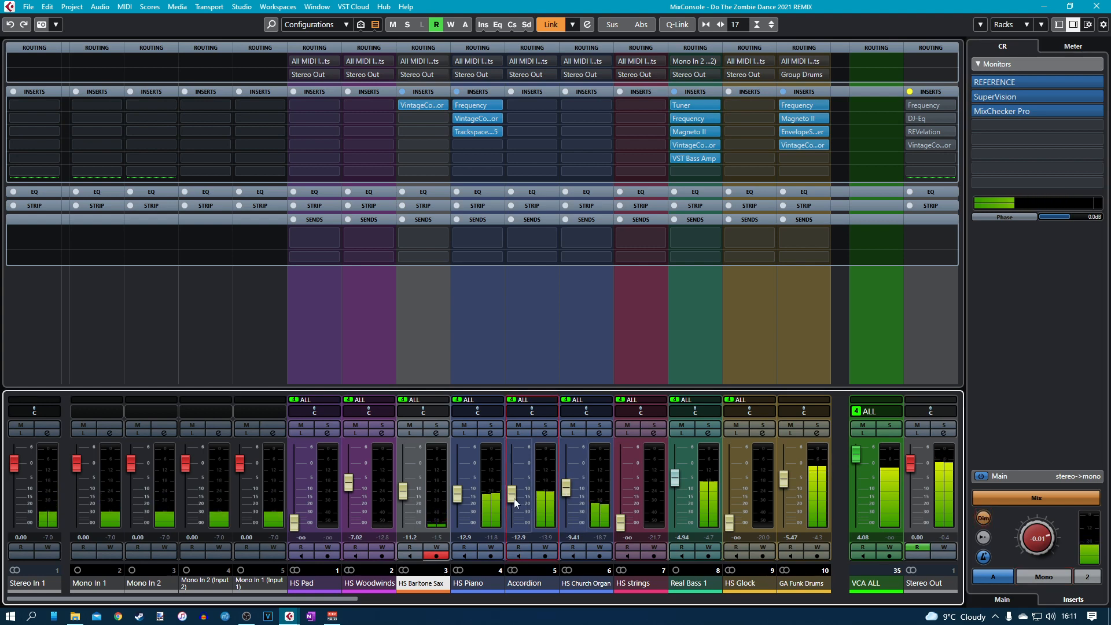
drag(514, 498, 514, 498)
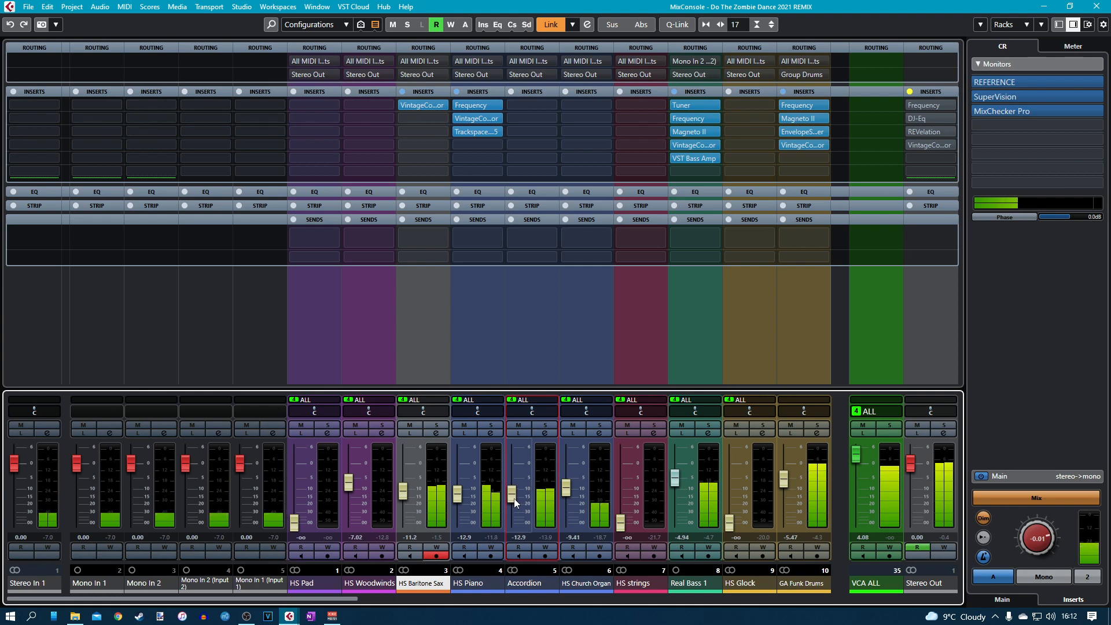
Return the monitoring to undimmed stereo and set the HS Baritone Sax fader to -8.04 dB and the Accordion fader to -13.3 dB.
drag(399, 495, 400, 494)
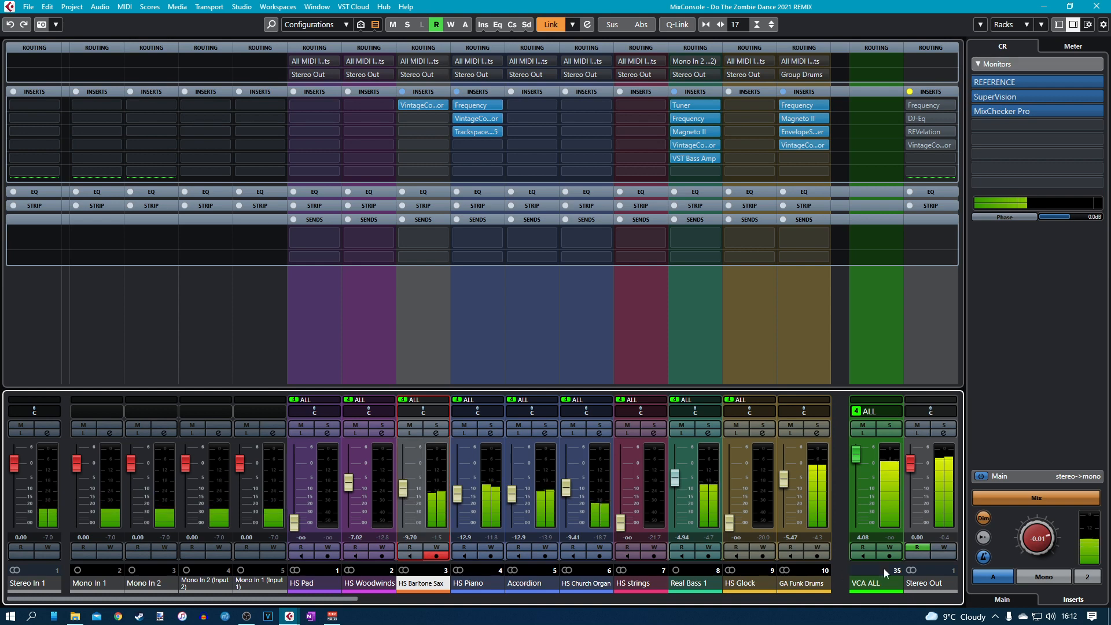
click(1044, 578)
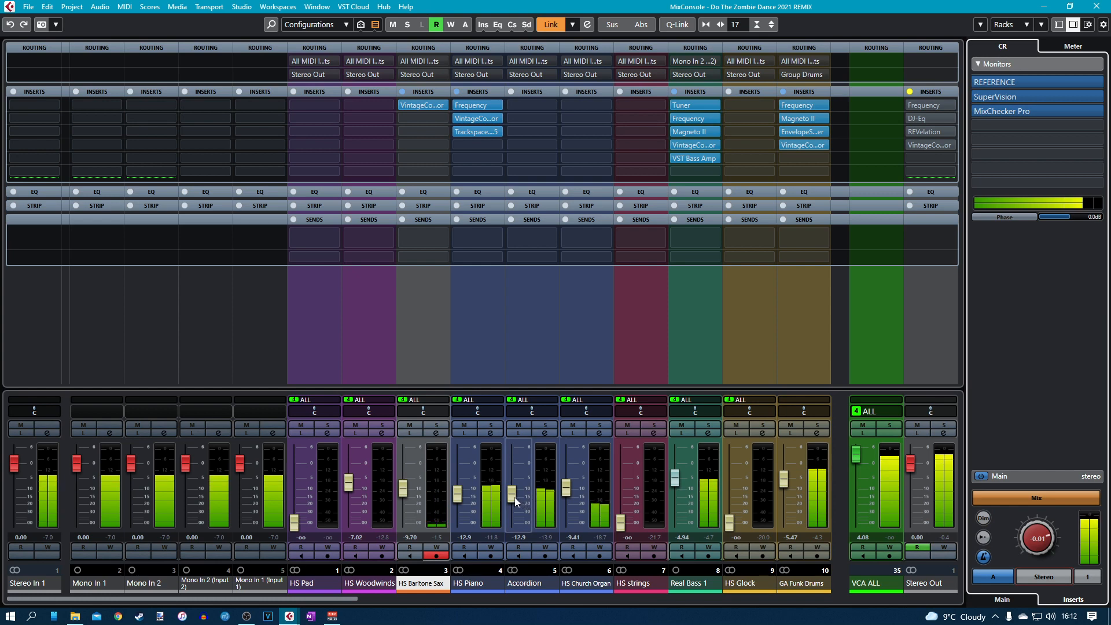
drag(515, 497, 514, 505)
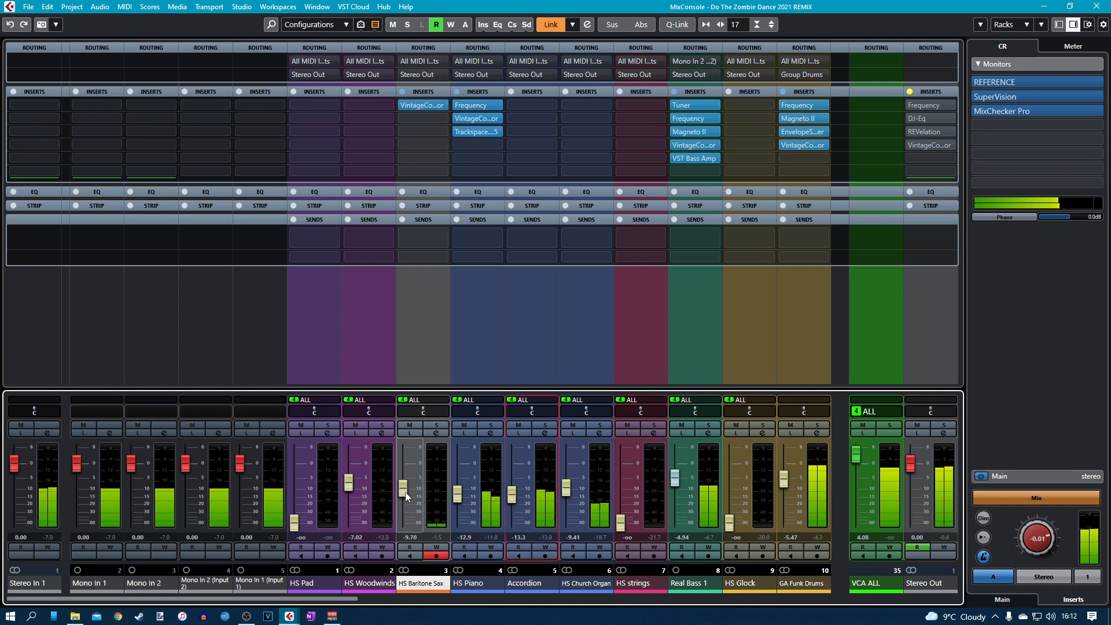
drag(405, 492, 412, 480)
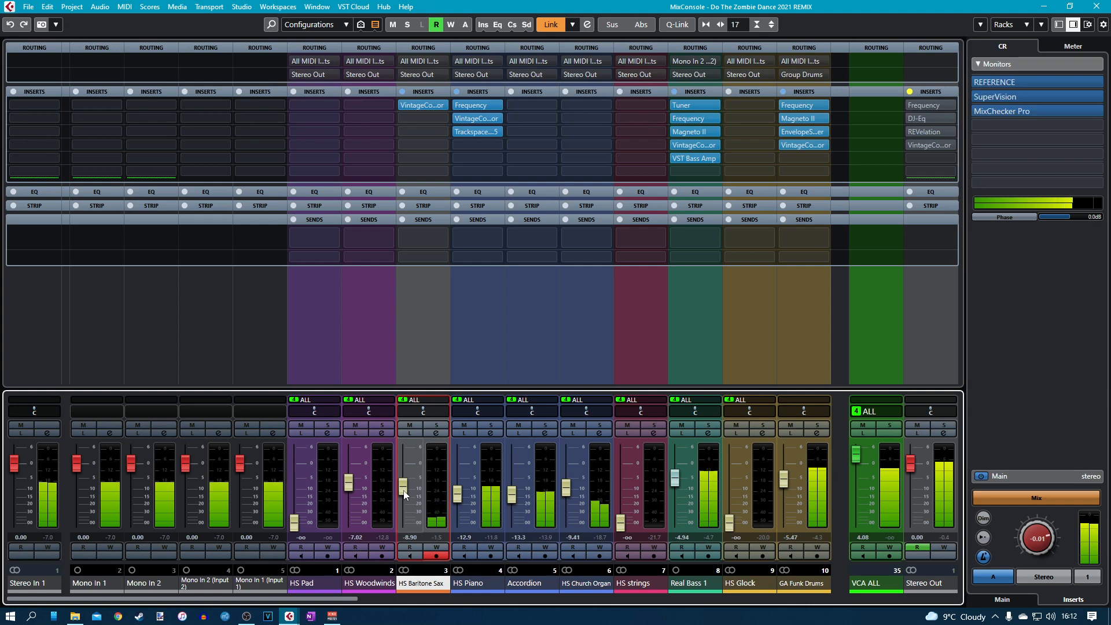
scroll(404, 493, up, 2)
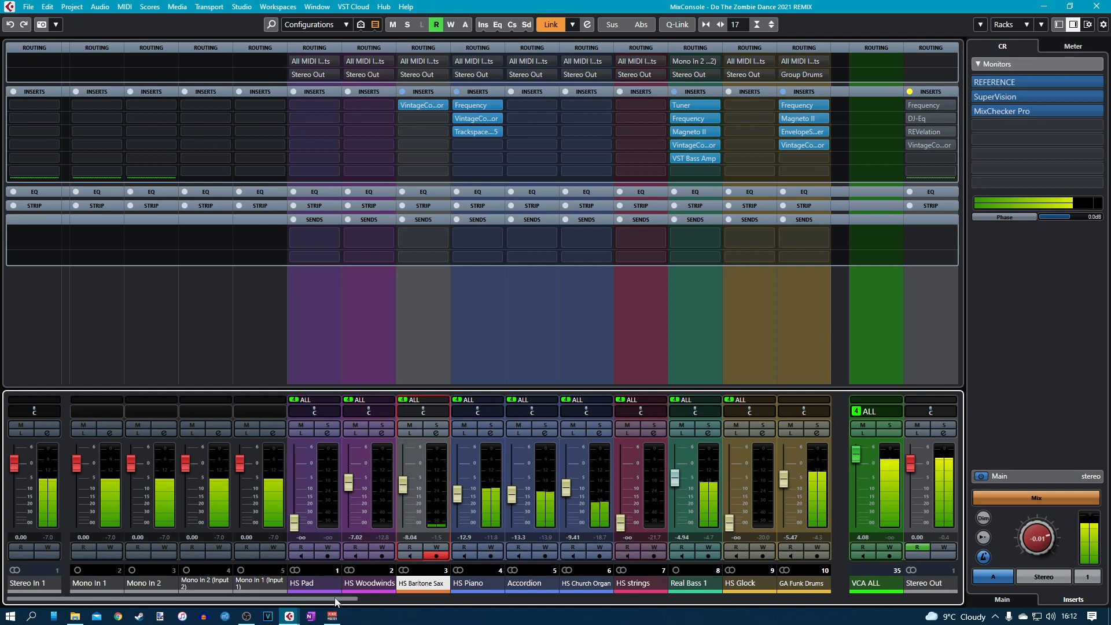
Remove the Compressor, DeEsser and StereoDelay inserts from the Vocal verses channel.
drag(335, 598, 885, 598)
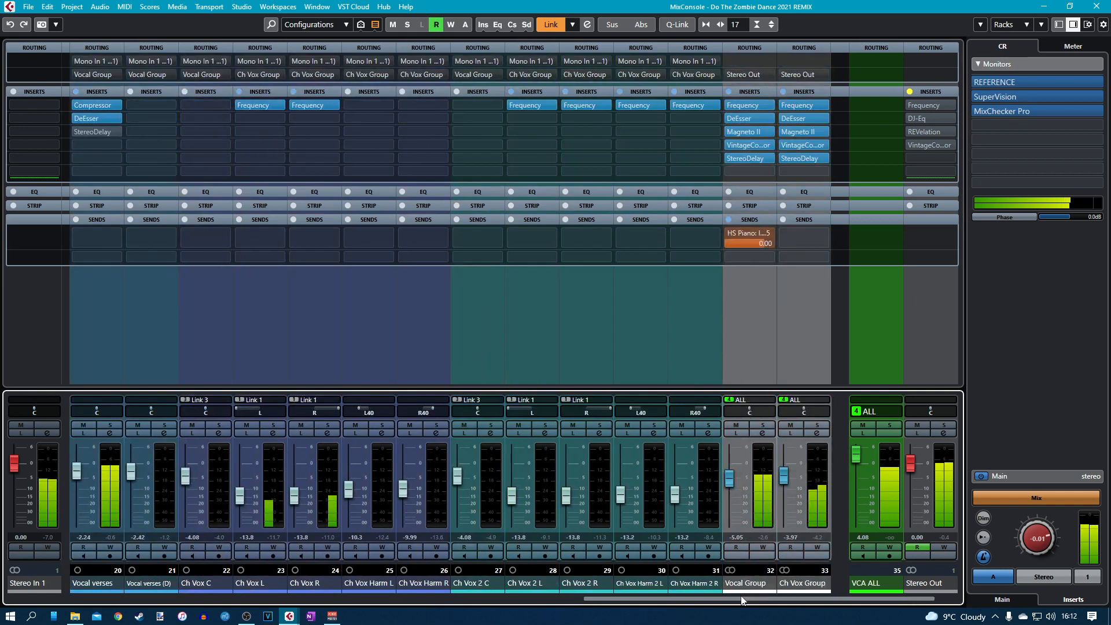
drag(782, 596, 577, 585)
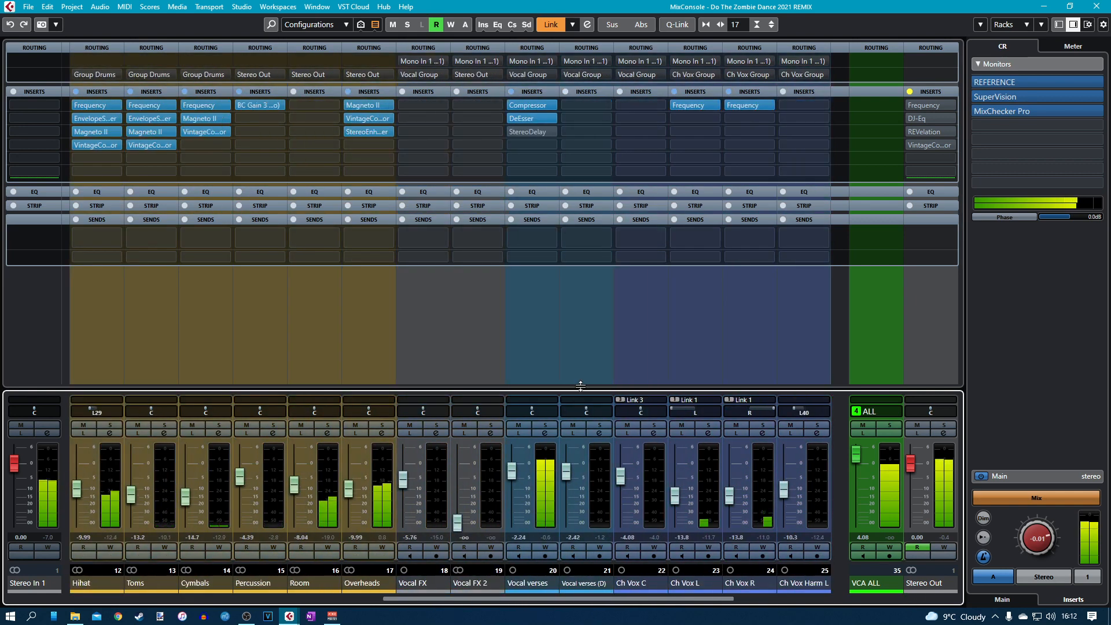
mouse_move(547, 119)
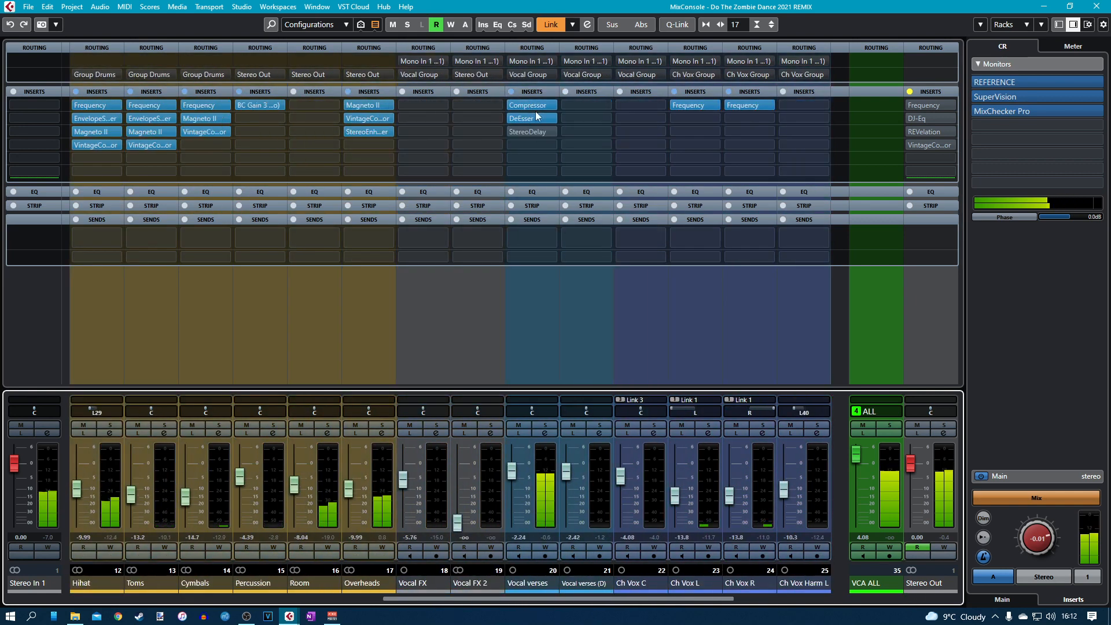
click(536, 110)
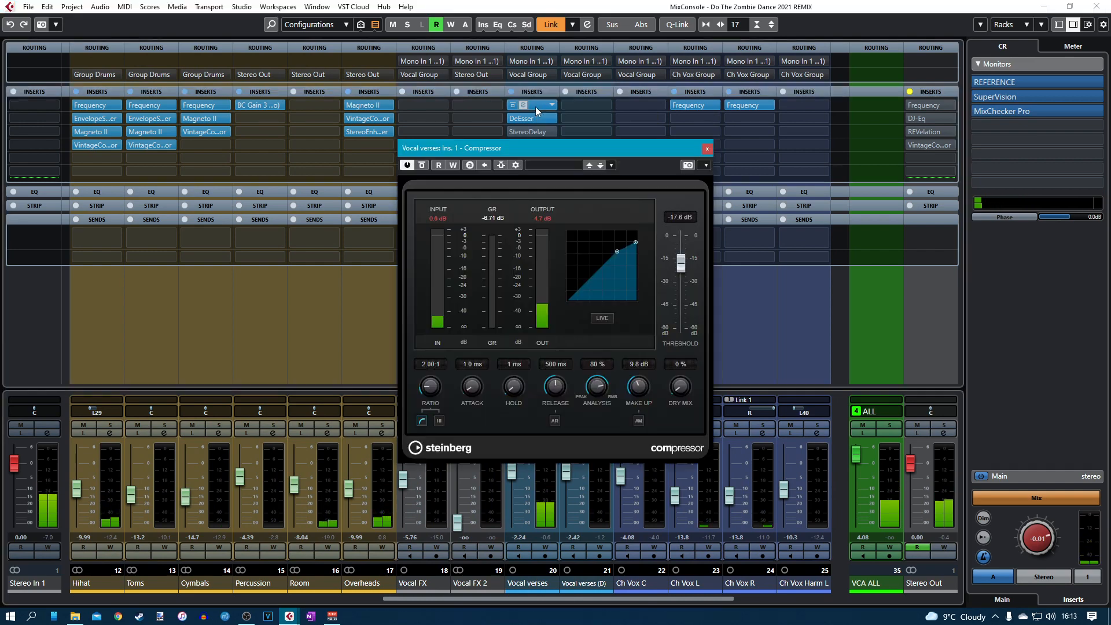
click(537, 110)
click(538, 119)
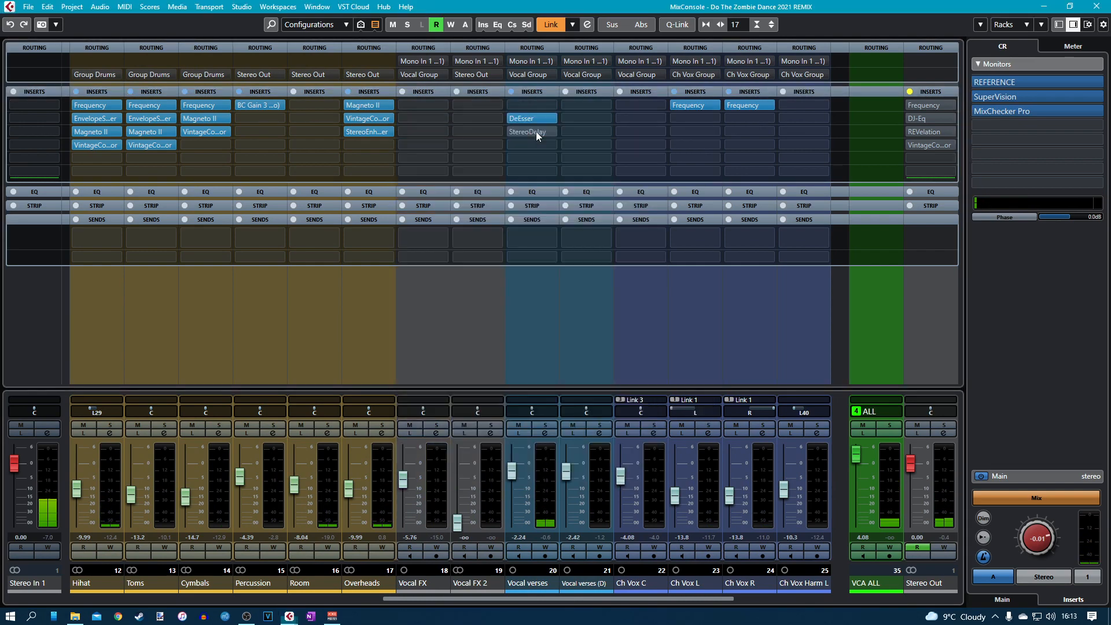
key(Delete)
click(538, 133)
key(Delete)
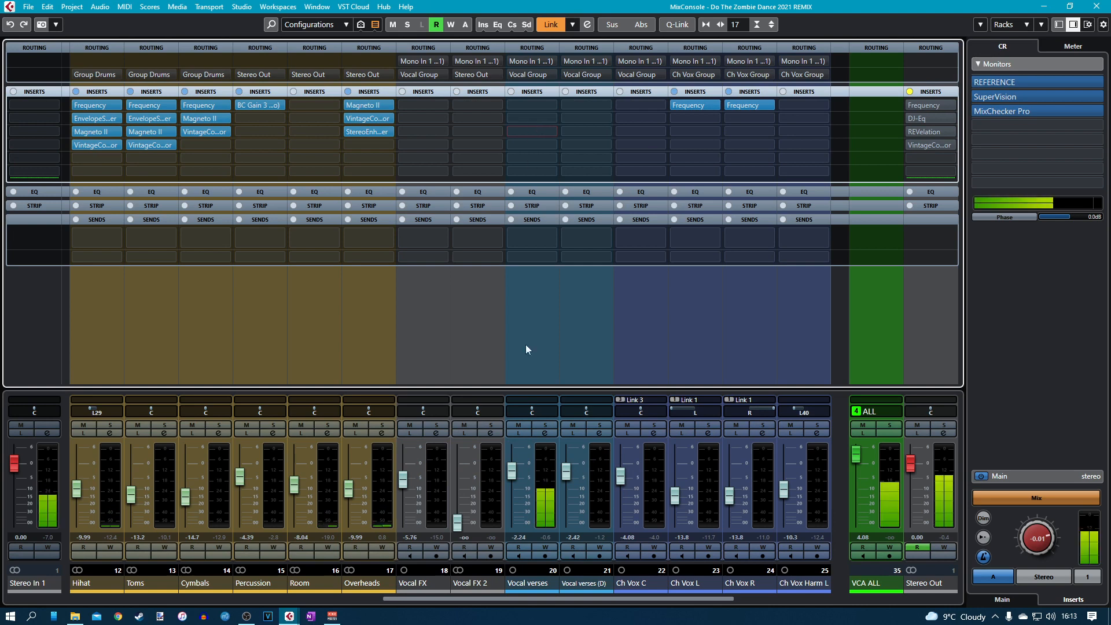
Raise the Vocal verses fader to 1.02 dB against the looped mix.
click(512, 475)
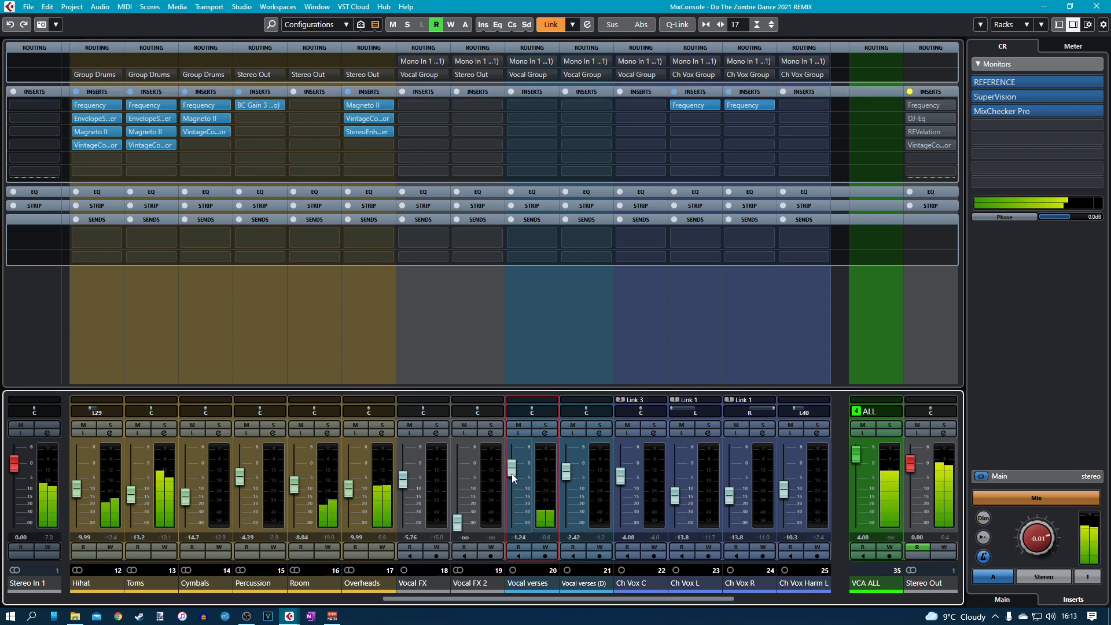
drag(512, 475, 513, 470)
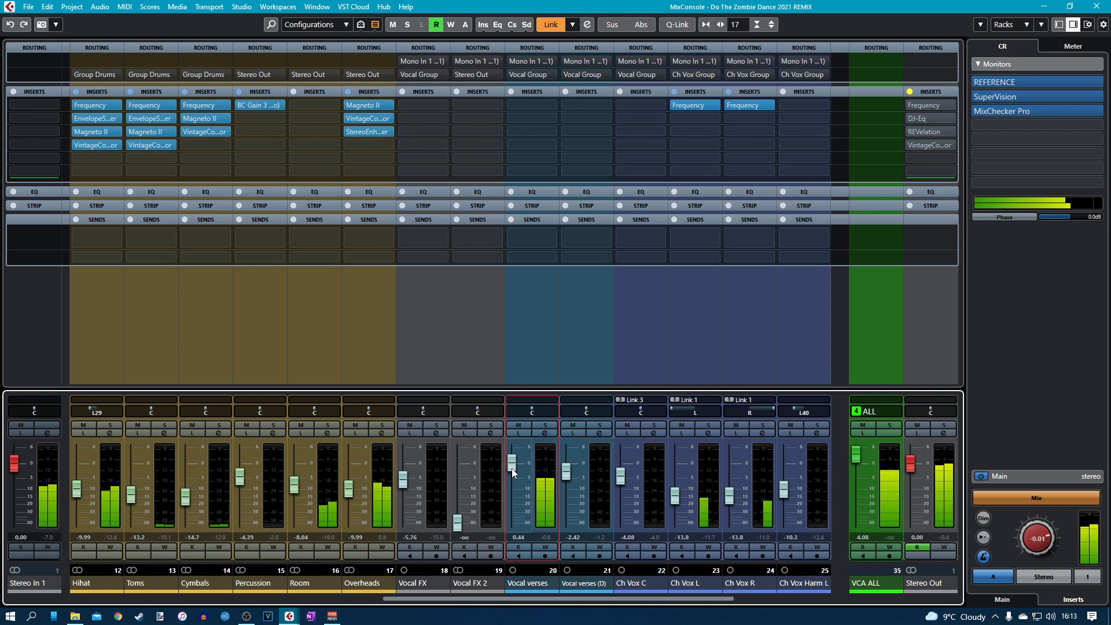
drag(513, 472, 513, 472)
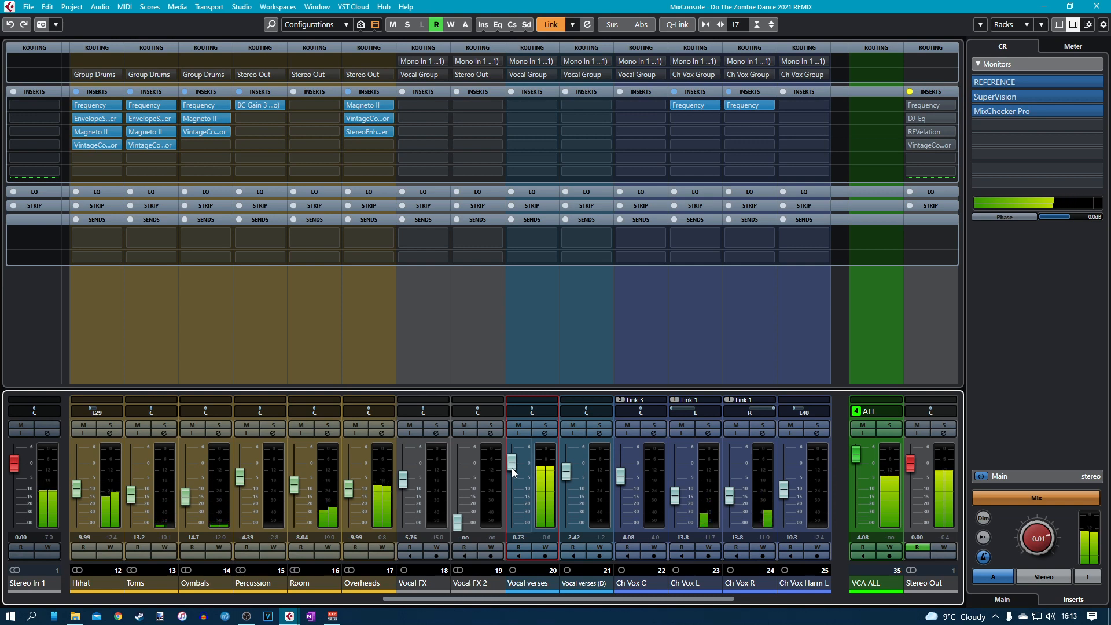
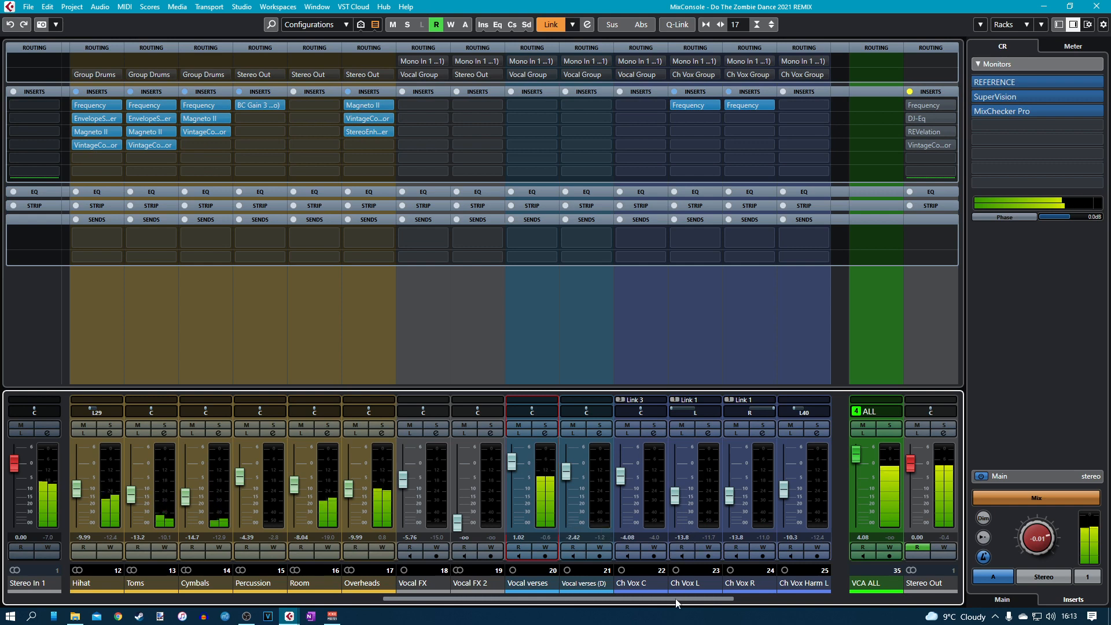
Balance the linked Ch Vox L and Ch Vox R faders at -12.5 dB against the Vocal verses fader at 0.44 dB.
scroll(675, 602, right, 3)
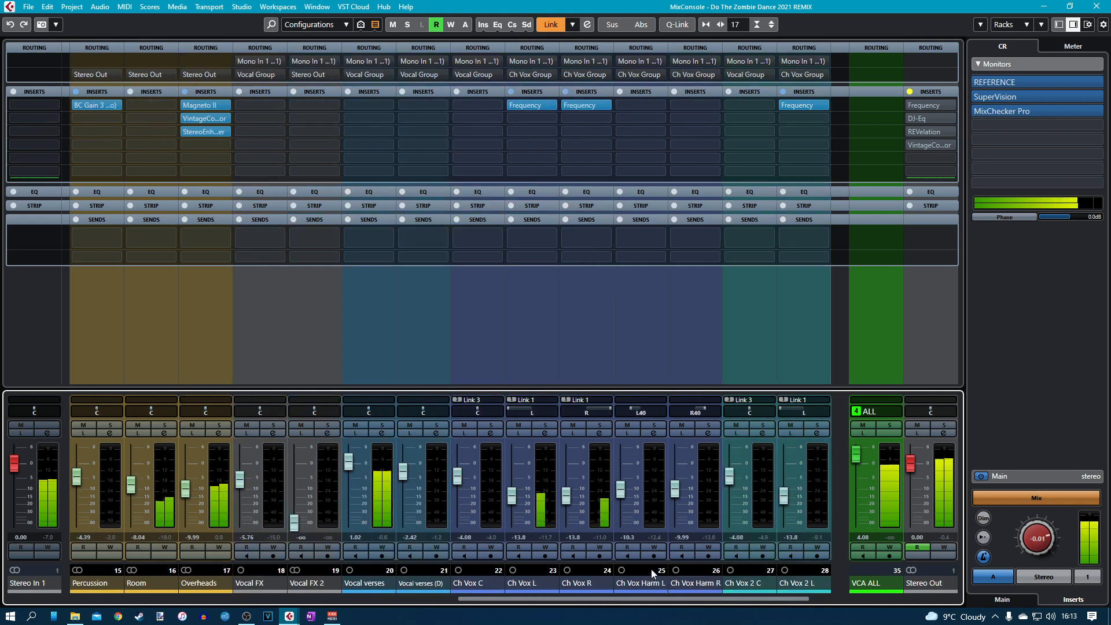
click(568, 498)
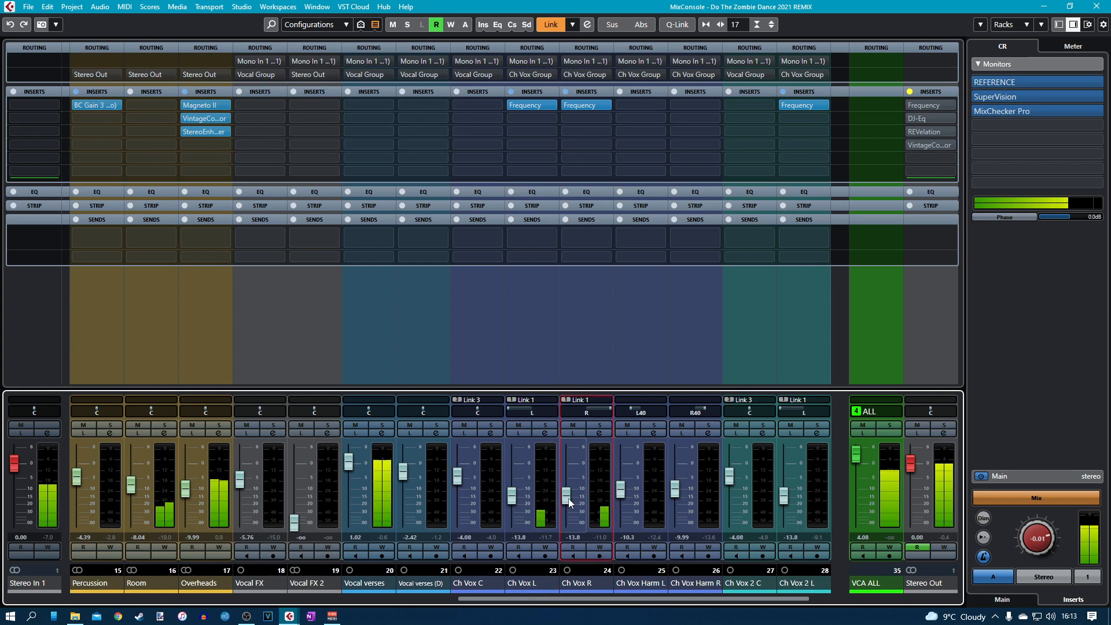
scroll(568, 501, up, 2)
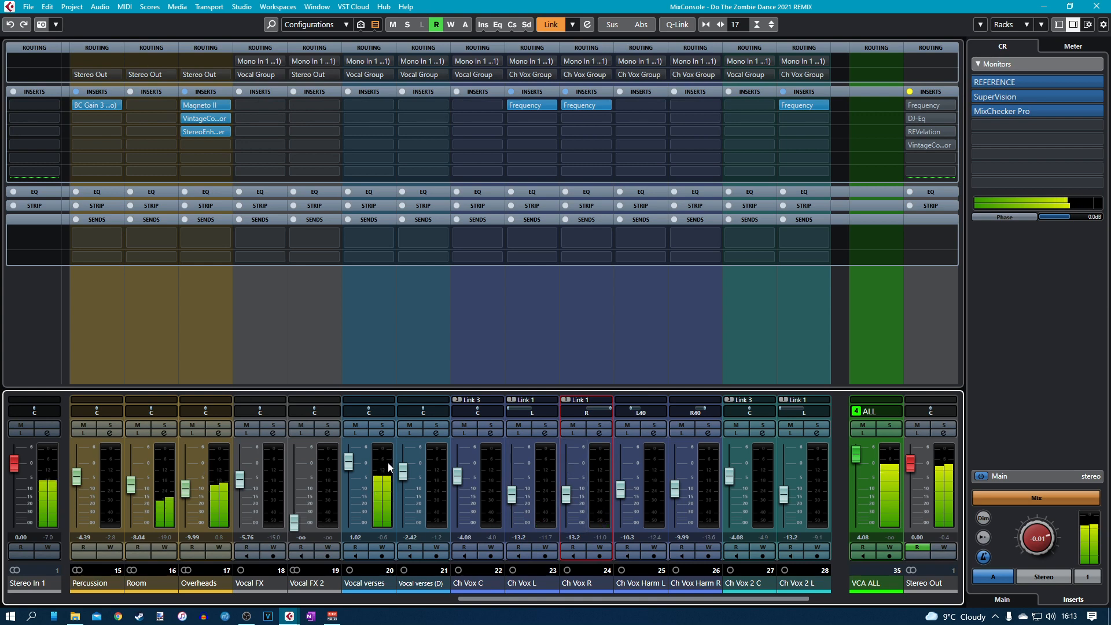
click(350, 471)
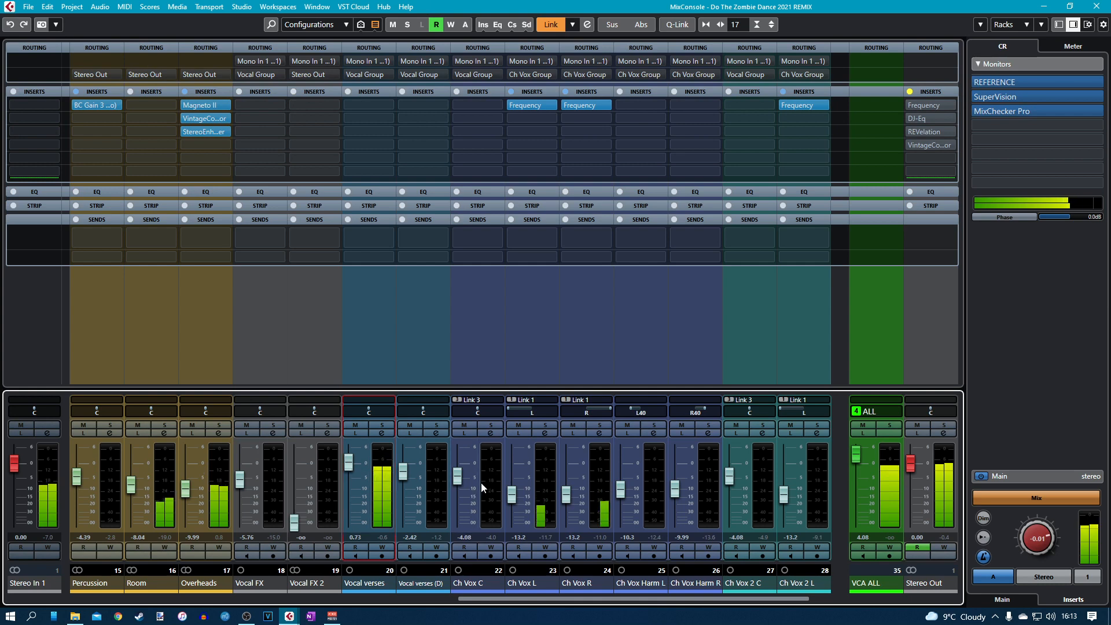
click(517, 502)
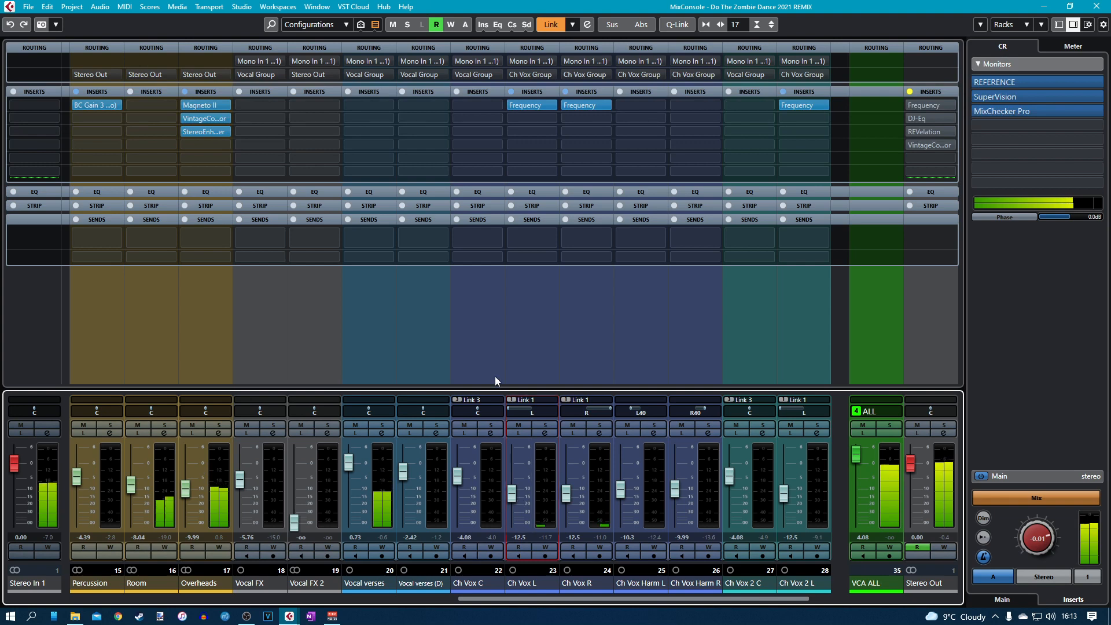
click(351, 469)
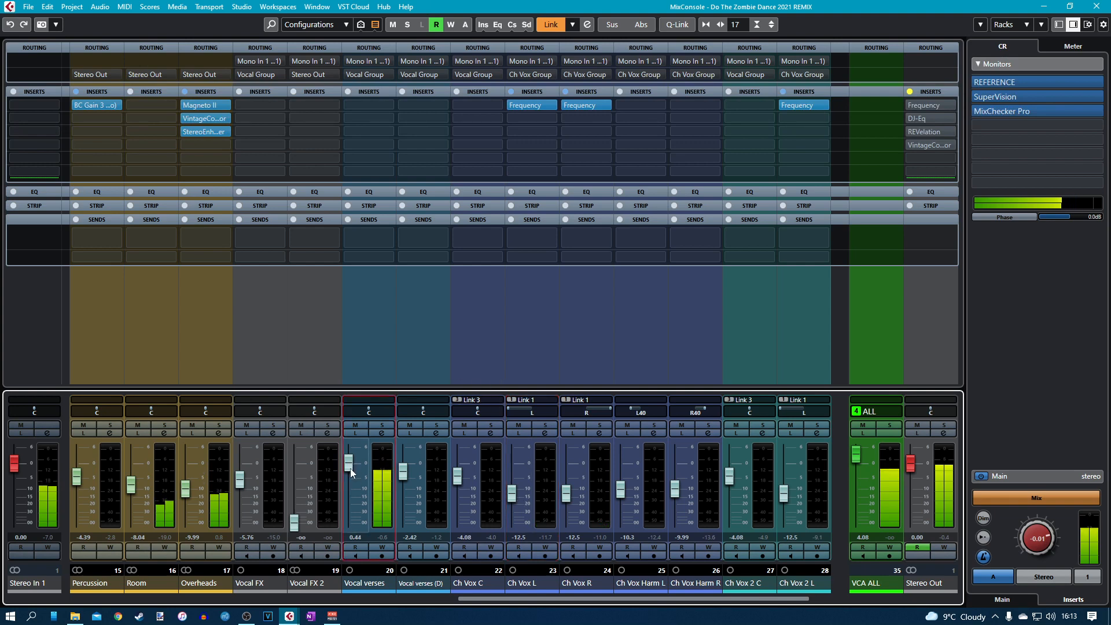
Check the balance dimmed and in mono, then set the linked Ch Vox L and R faders to -10.9 dB and Vocal verses to -0.09 dB.
click(984, 519)
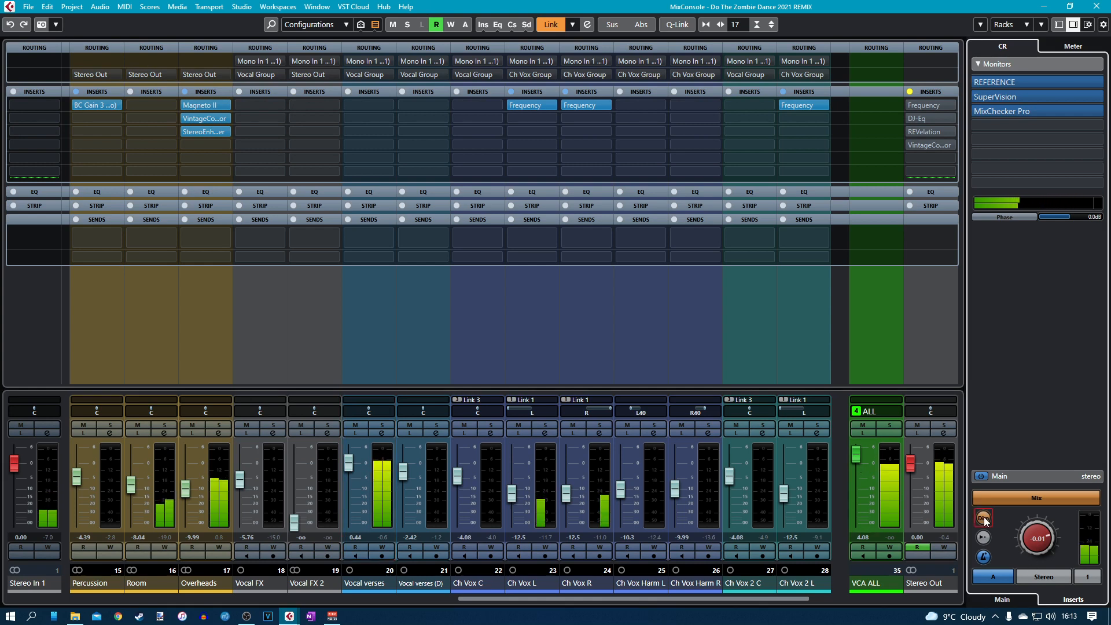
click(985, 521)
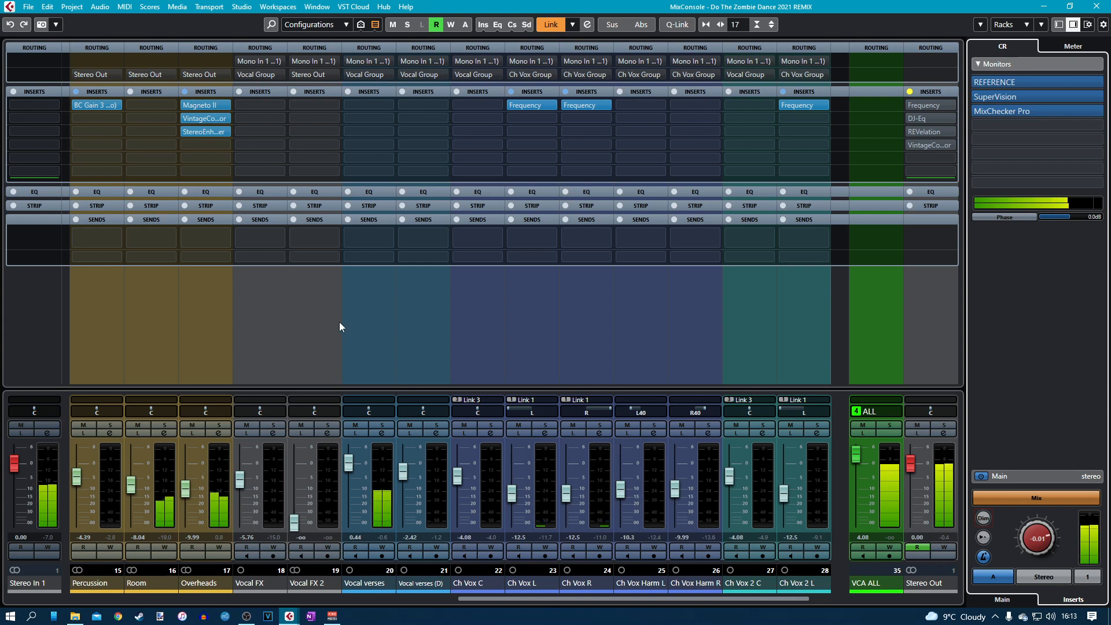
click(1052, 576)
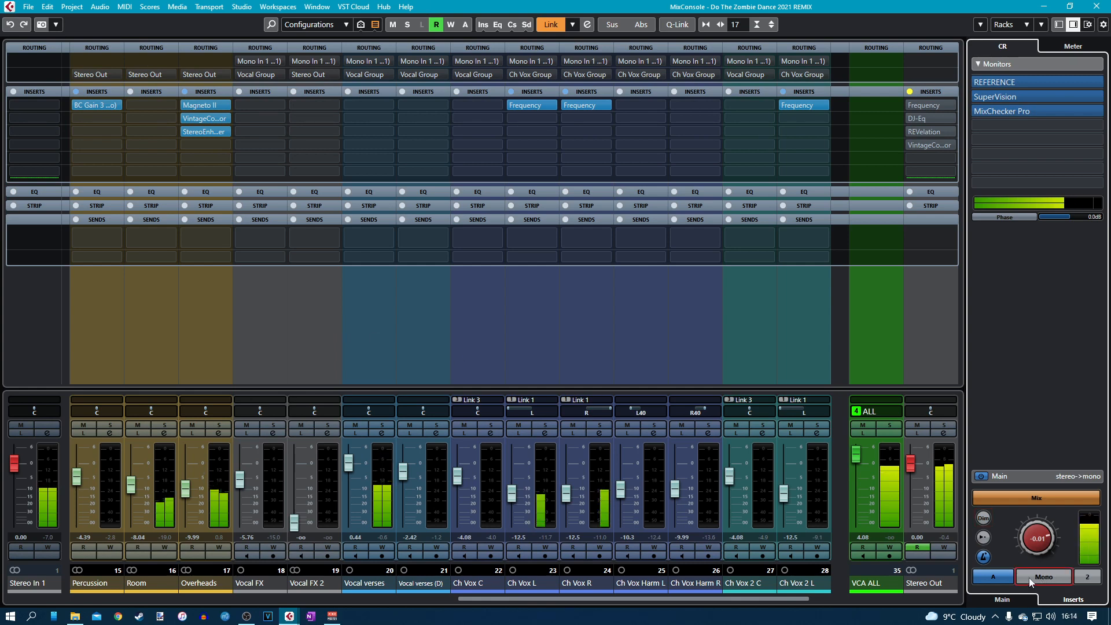
click(569, 501)
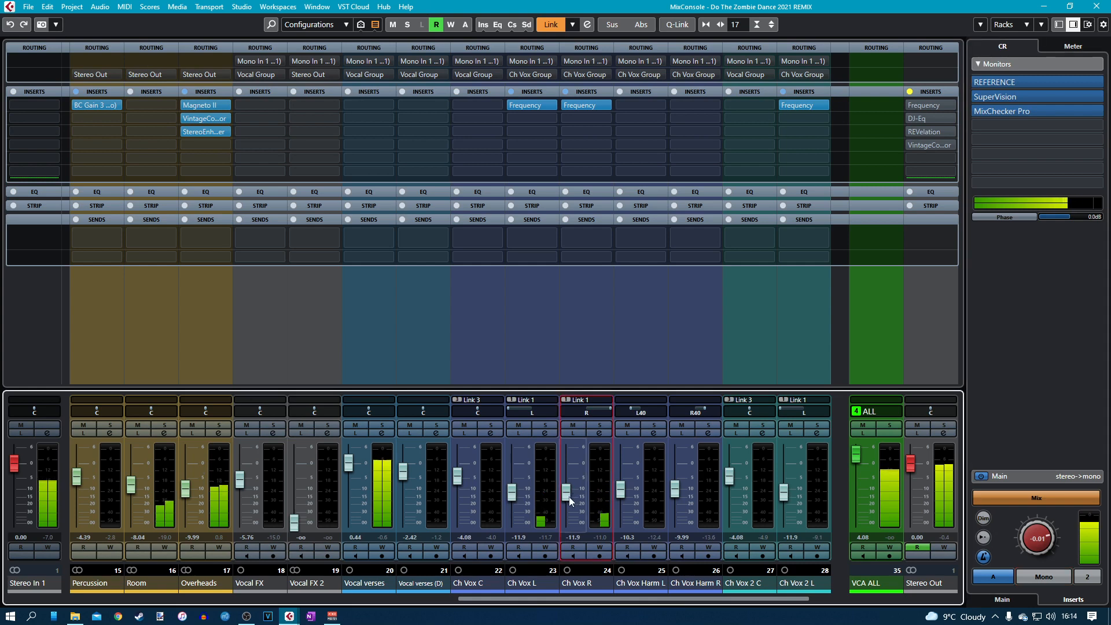
drag(638, 604, 745, 606)
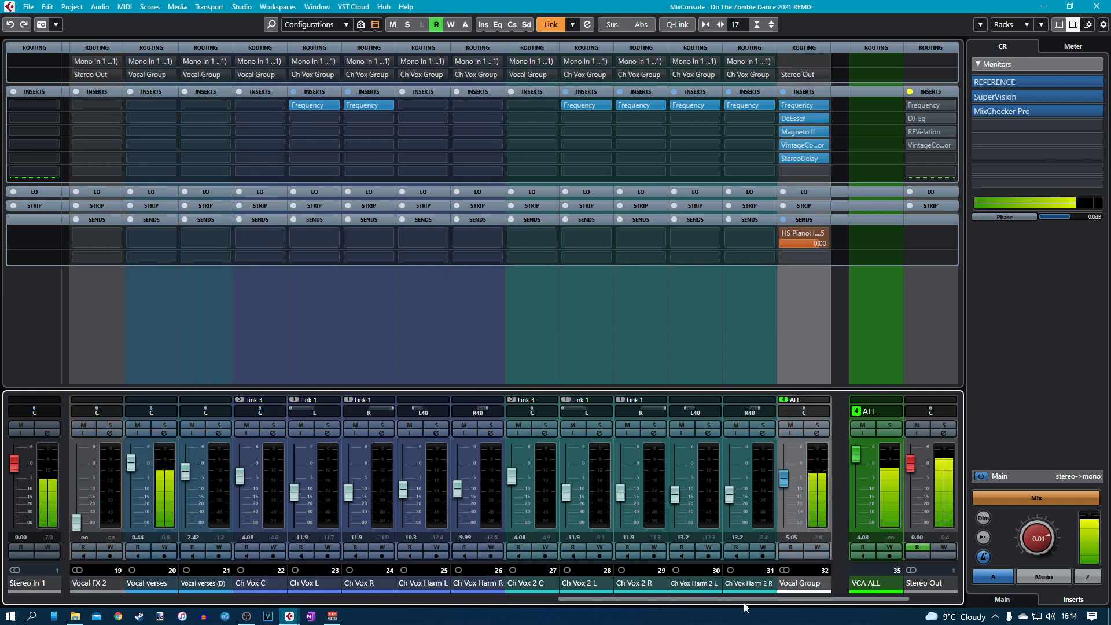
drag(812, 604, 861, 603)
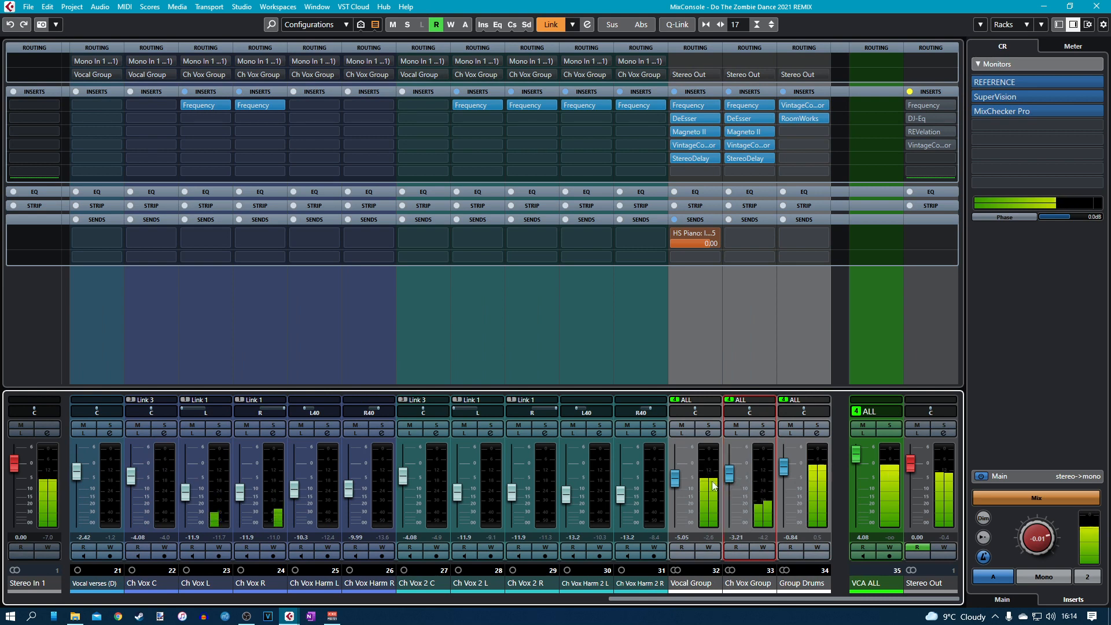
drag(778, 603, 579, 603)
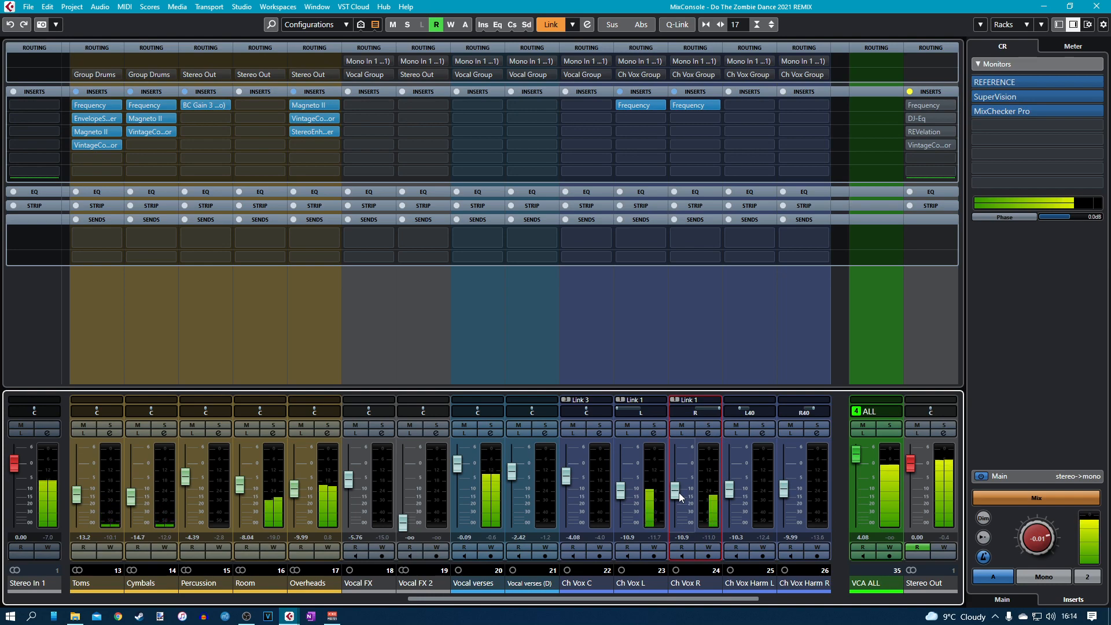
In the project window, select the eight short chorus clips on Ch Vox L and Ch Vox R and raise their clip volume to 11.69 dB.
click(1096, 6)
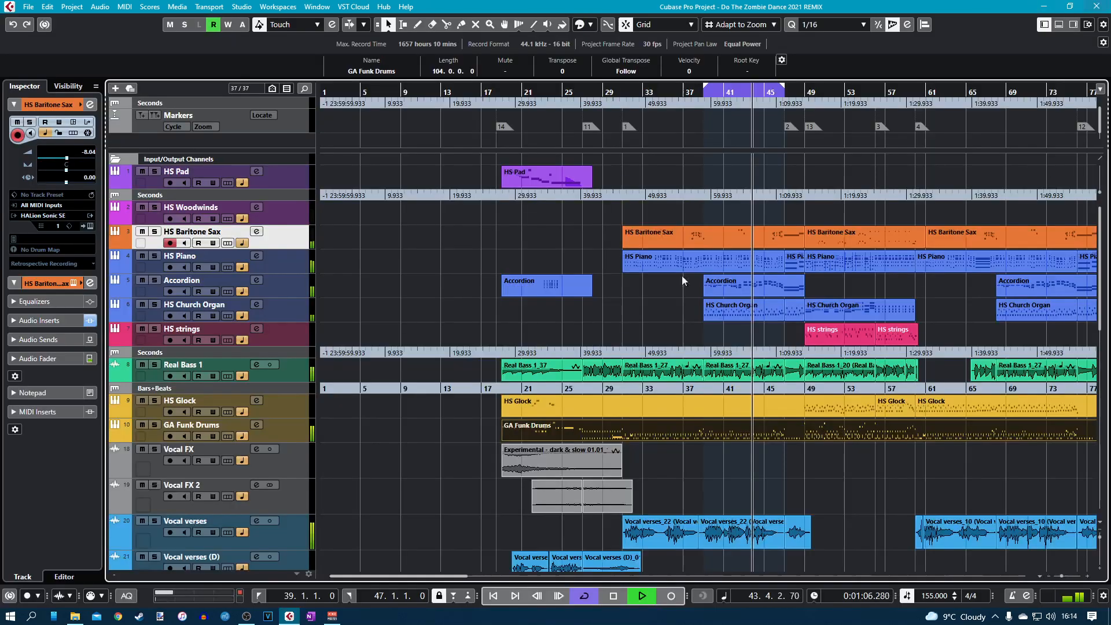
scroll(682, 275, down, 3)
scroll(521, 359, down, 5)
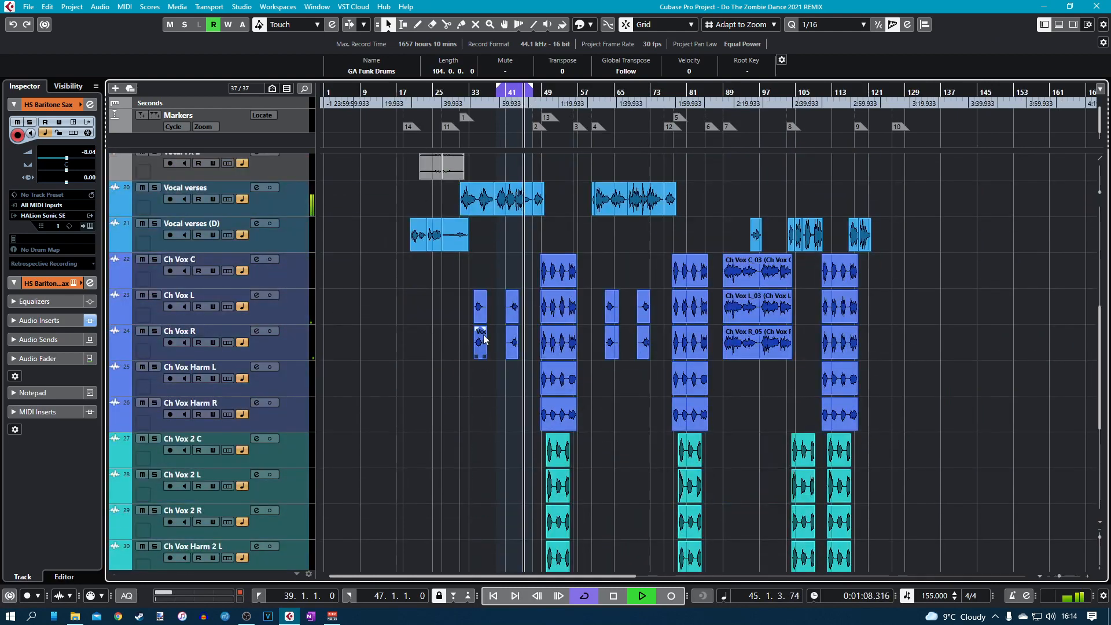
scroll(521, 357, up, 3)
drag(414, 297, 554, 350)
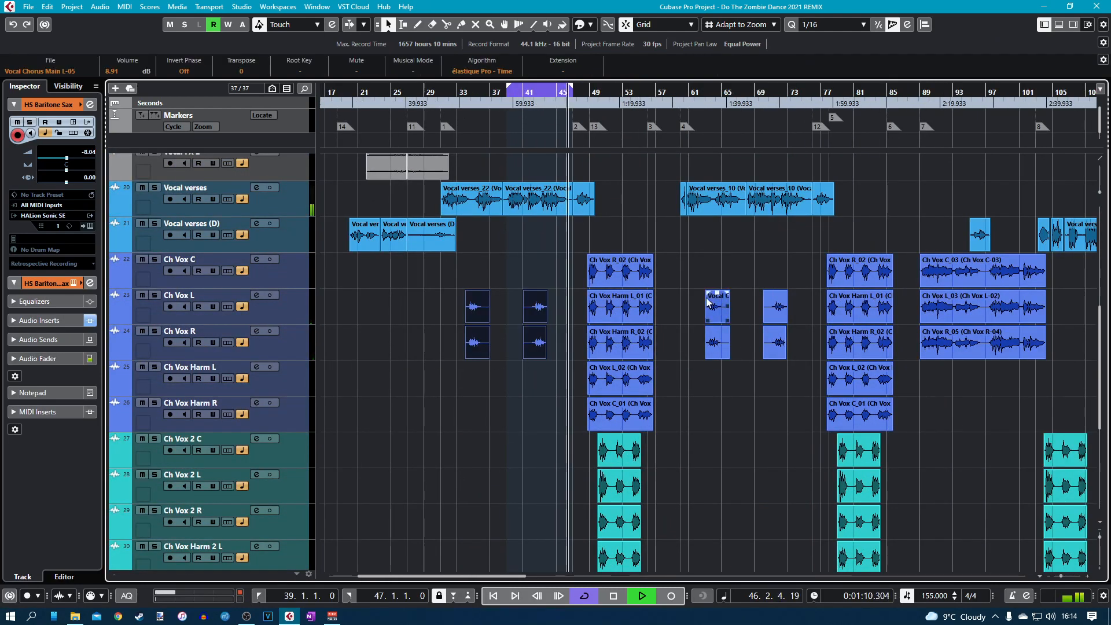
drag(681, 290, 795, 358)
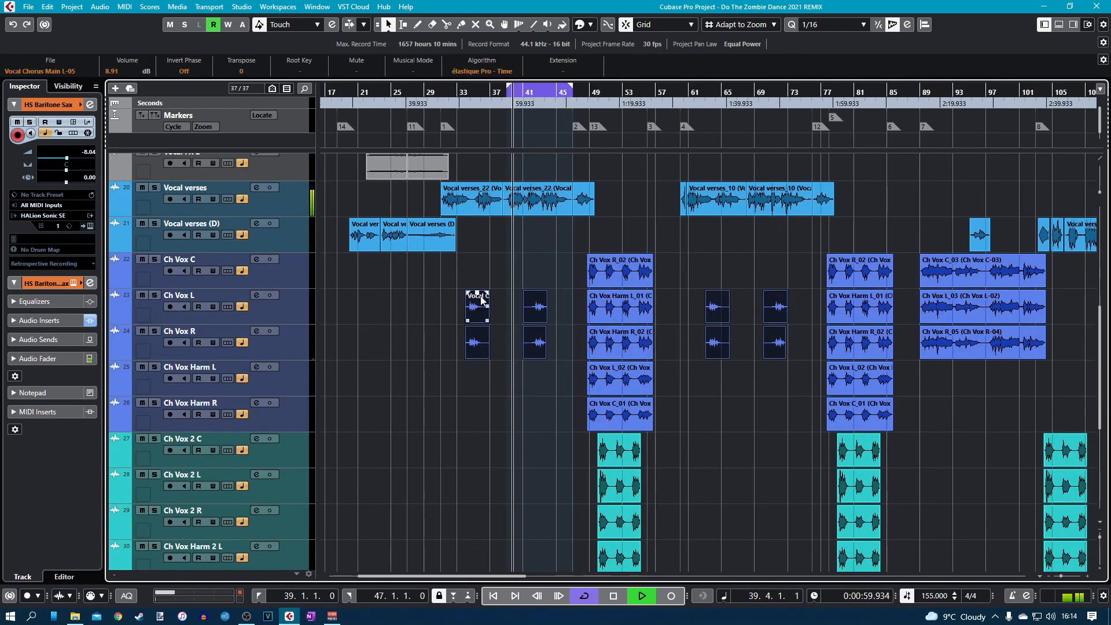
drag(477, 293, 478, 258)
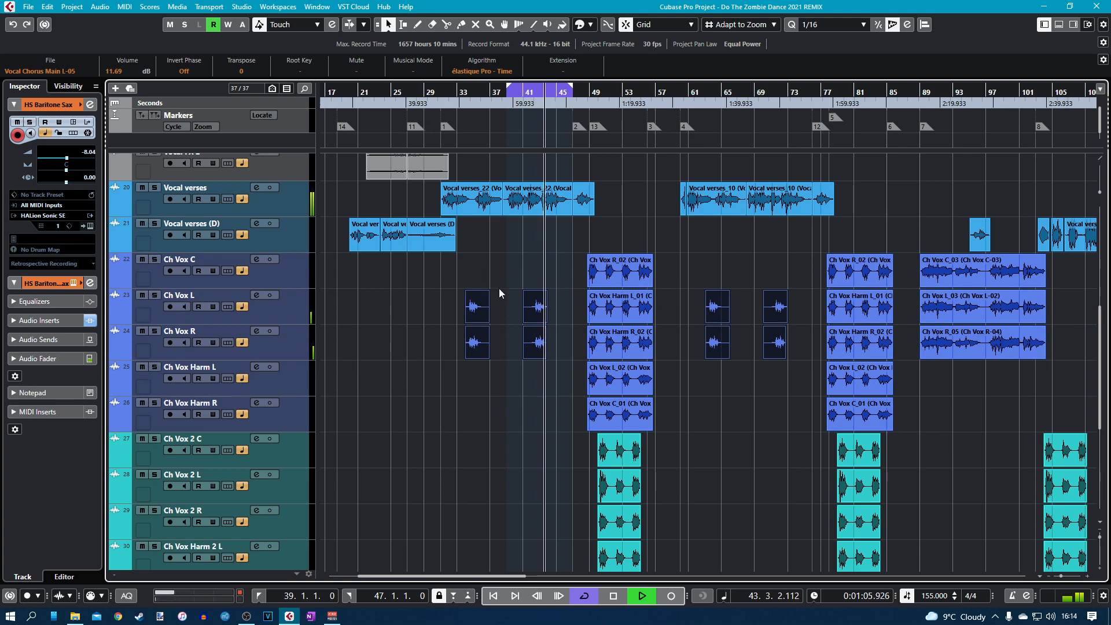
Audition the looped section and raise the selected short Ch Vox L and R clips to 14.45 dB, then deselect them.
key(space)
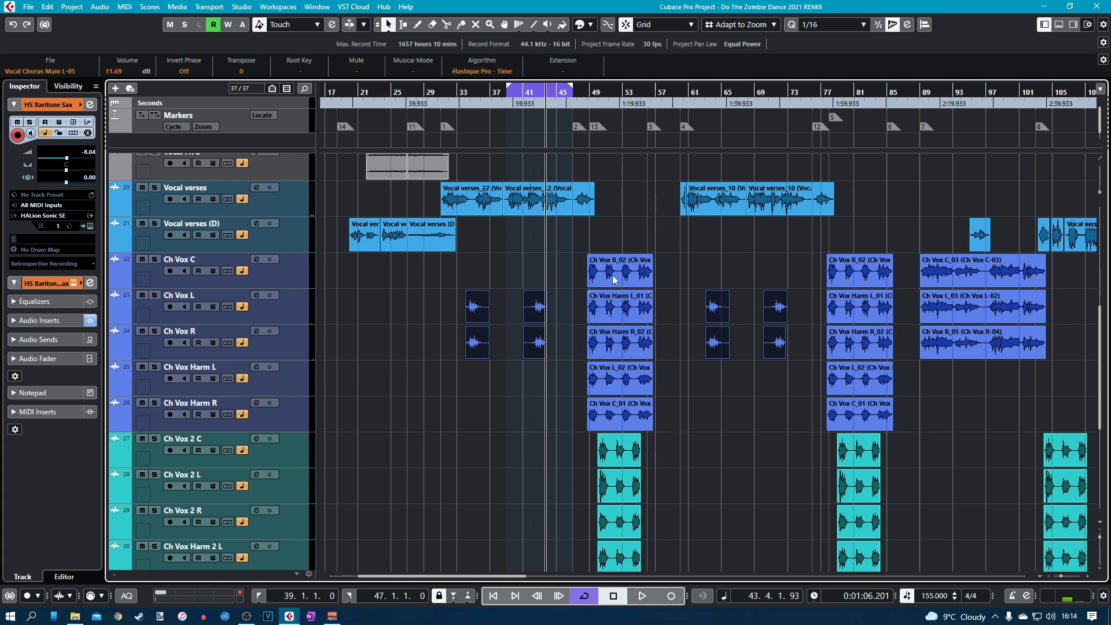
click(533, 303)
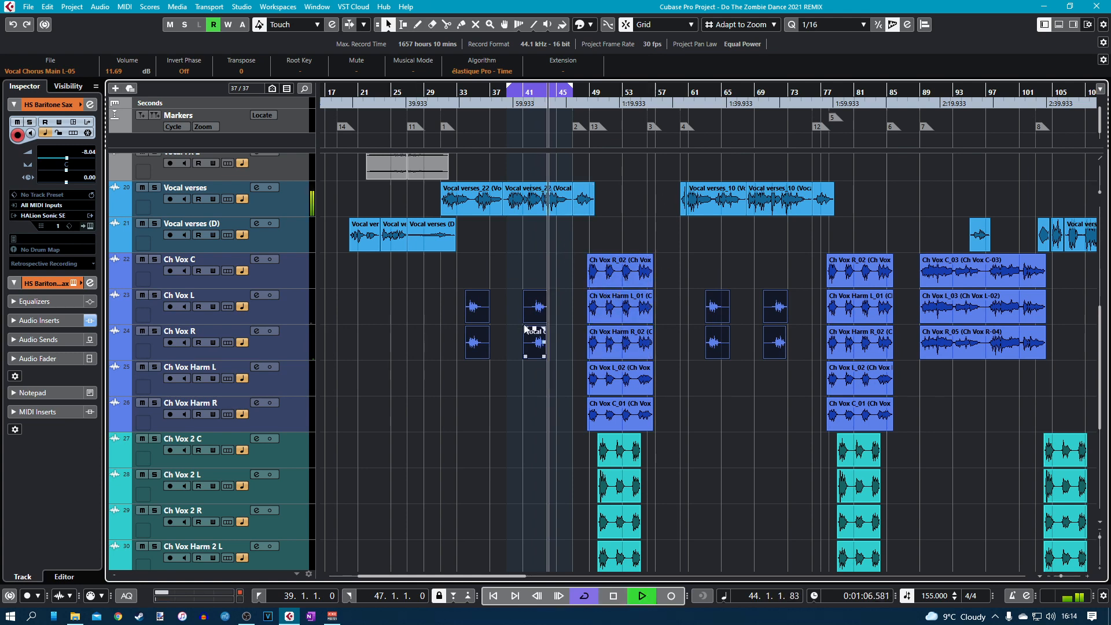
key(space)
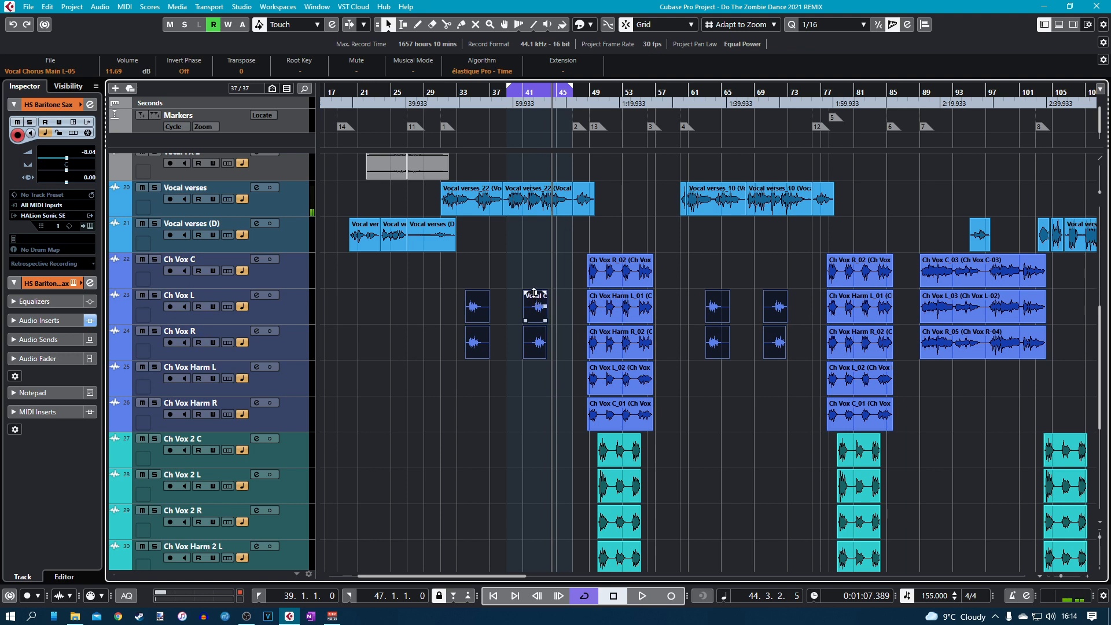
key(space)
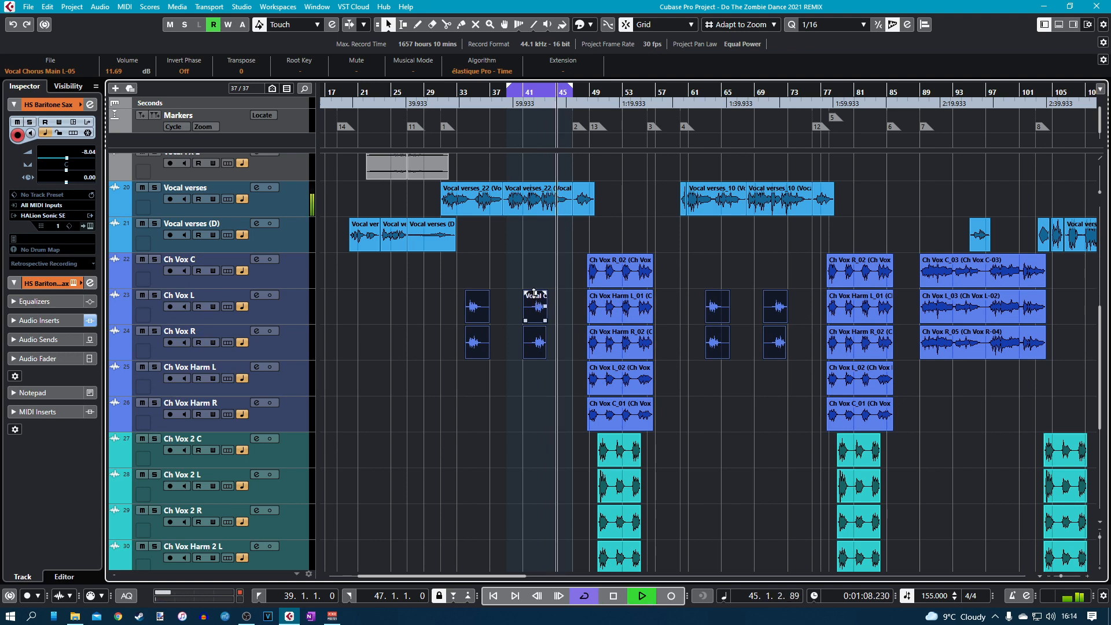
scroll(537, 309, up, 3)
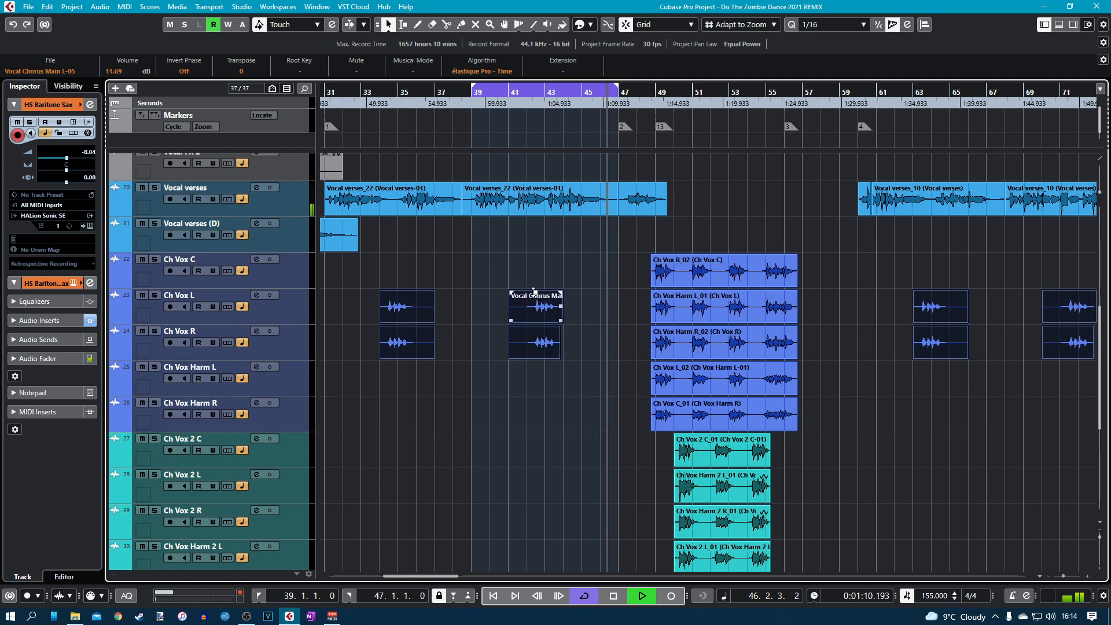
drag(535, 292, 539, 245)
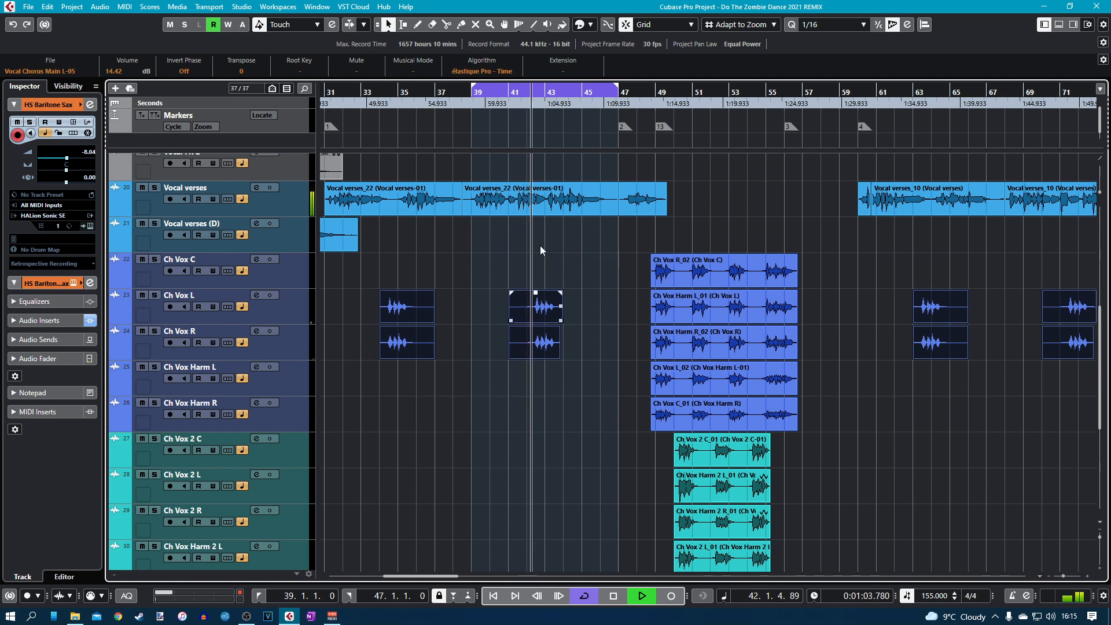
drag(535, 293, 535, 293)
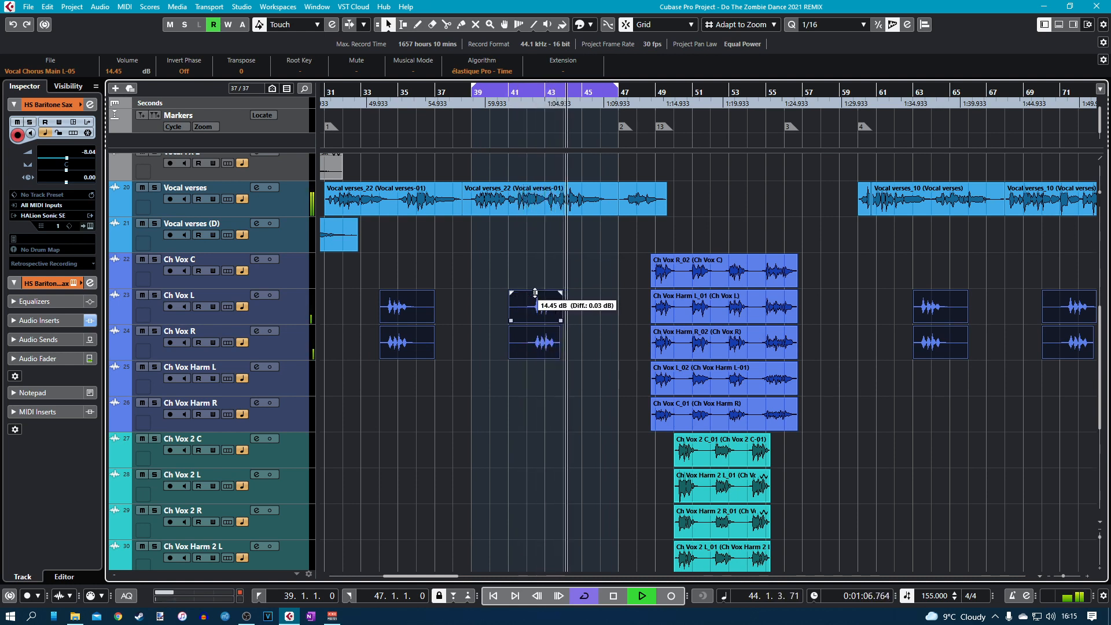
click(502, 263)
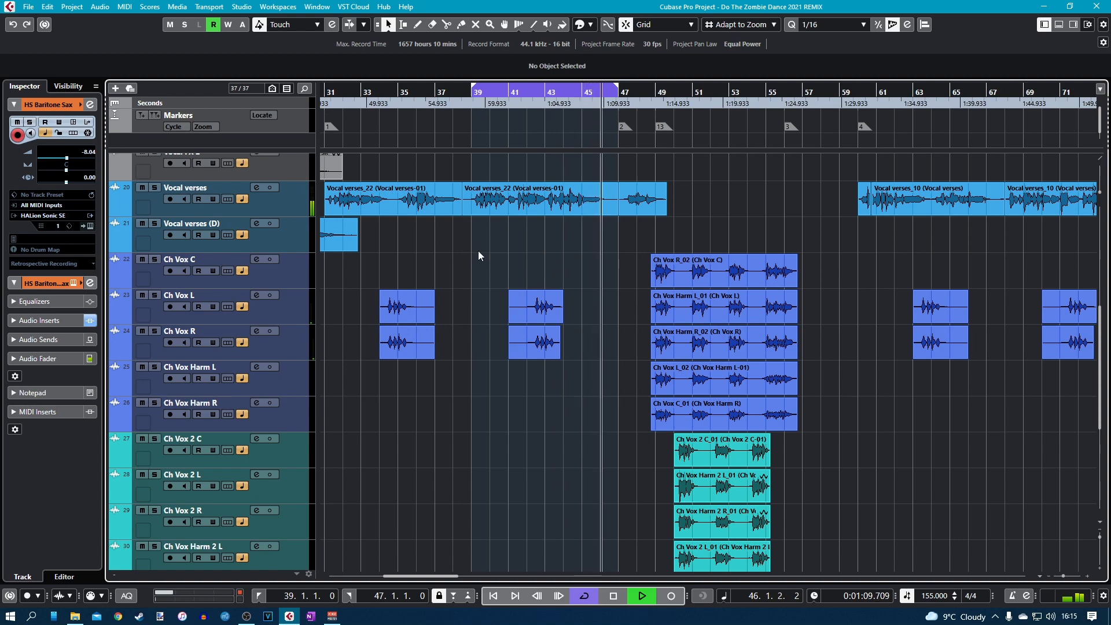
Reopen the MixConsole, switch the monitoring from mono back to stereo and return to the project window.
key(F3)
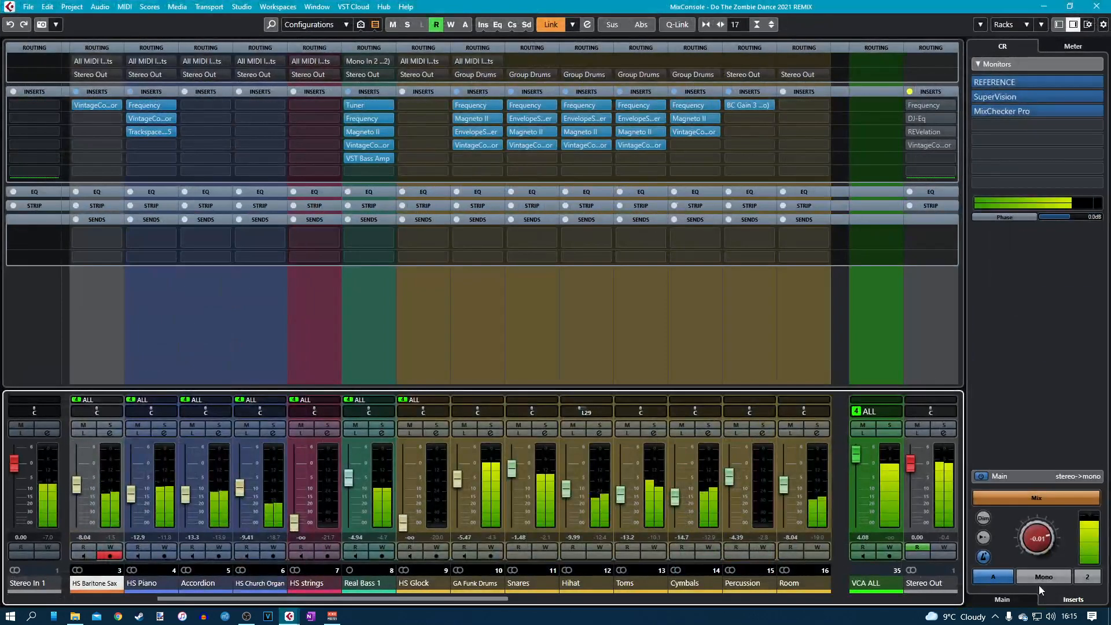
click(1041, 578)
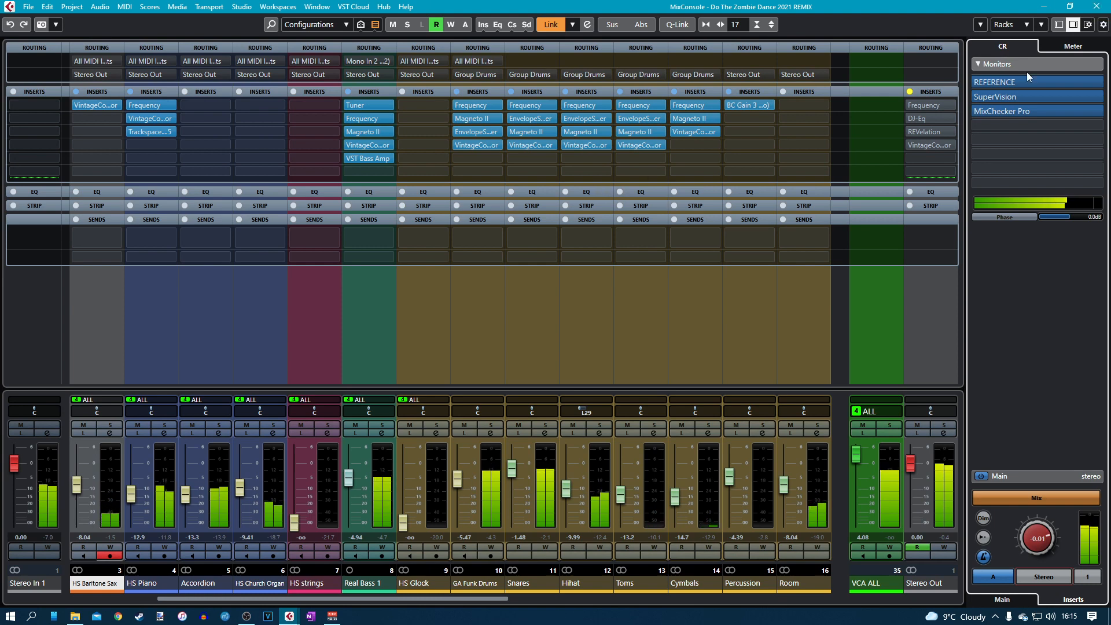
click(1096, 7)
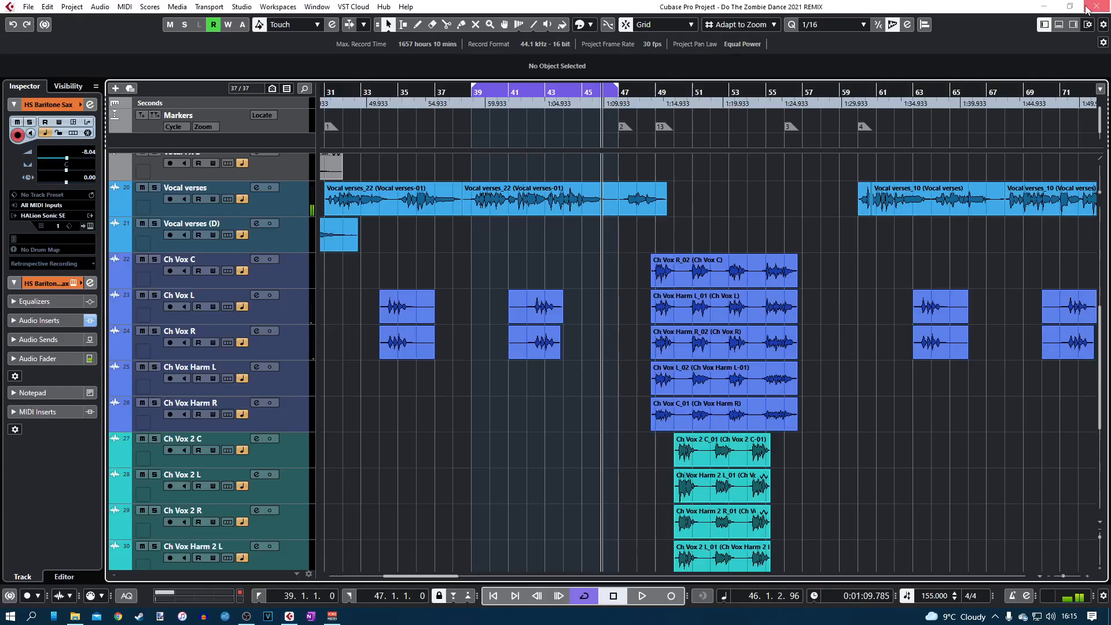
Play the looped section, select the eight short clips on Ch Vox L and Ch Vox R and lower their clip volume to 12.88 dB.
click(473, 96)
key(space)
drag(339, 292, 588, 360)
drag(905, 301, 1076, 369)
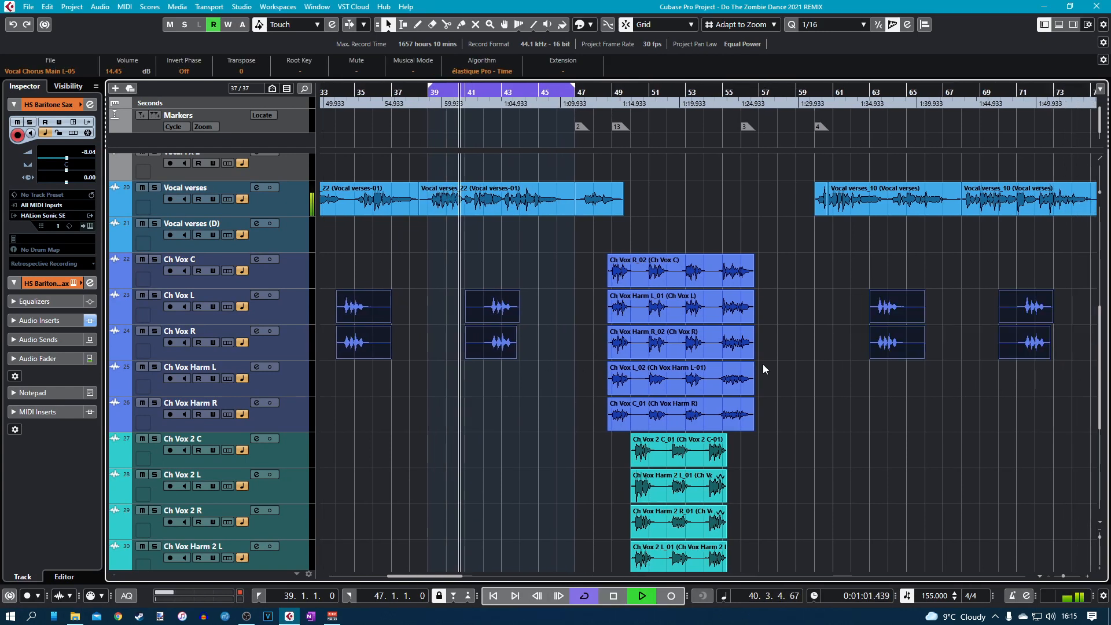
click(491, 304)
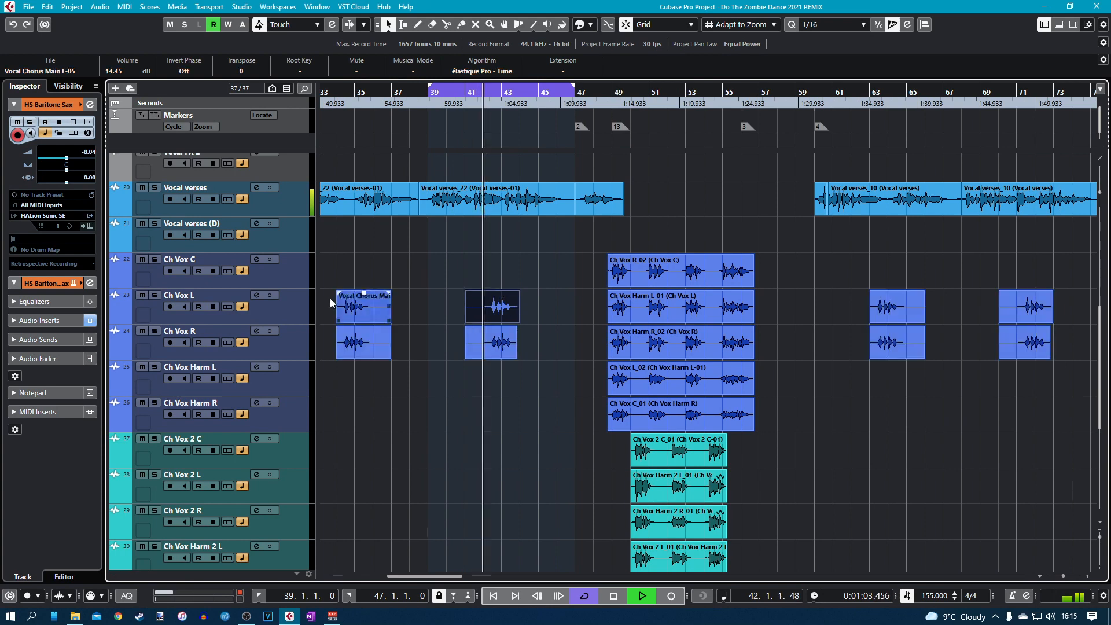
drag(330, 297, 523, 362)
drag(833, 281, 1059, 370)
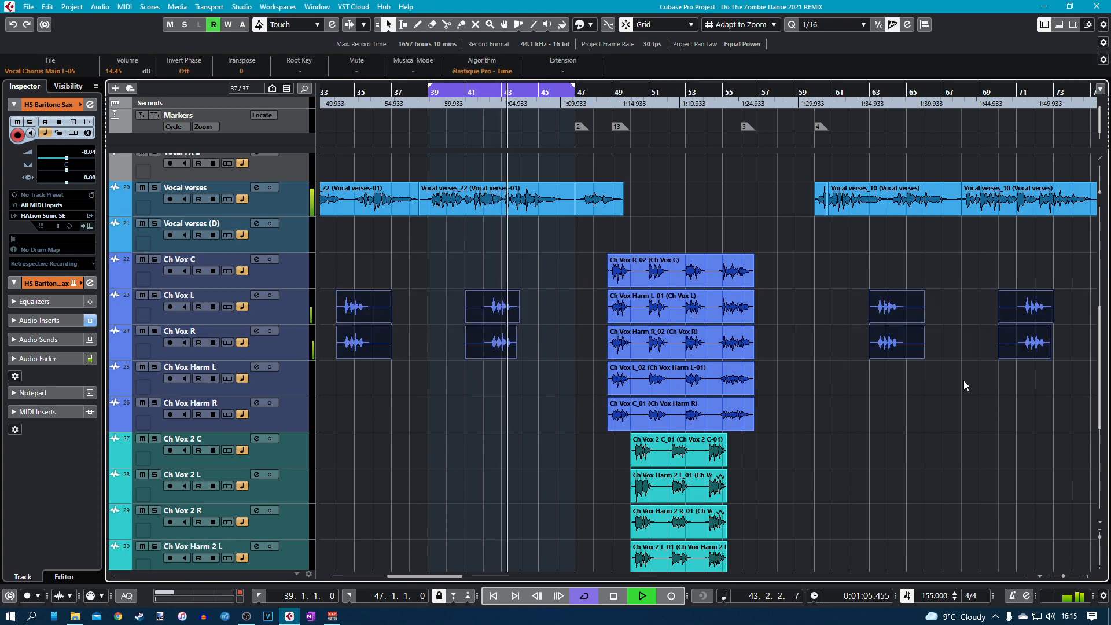
key(KP_1)
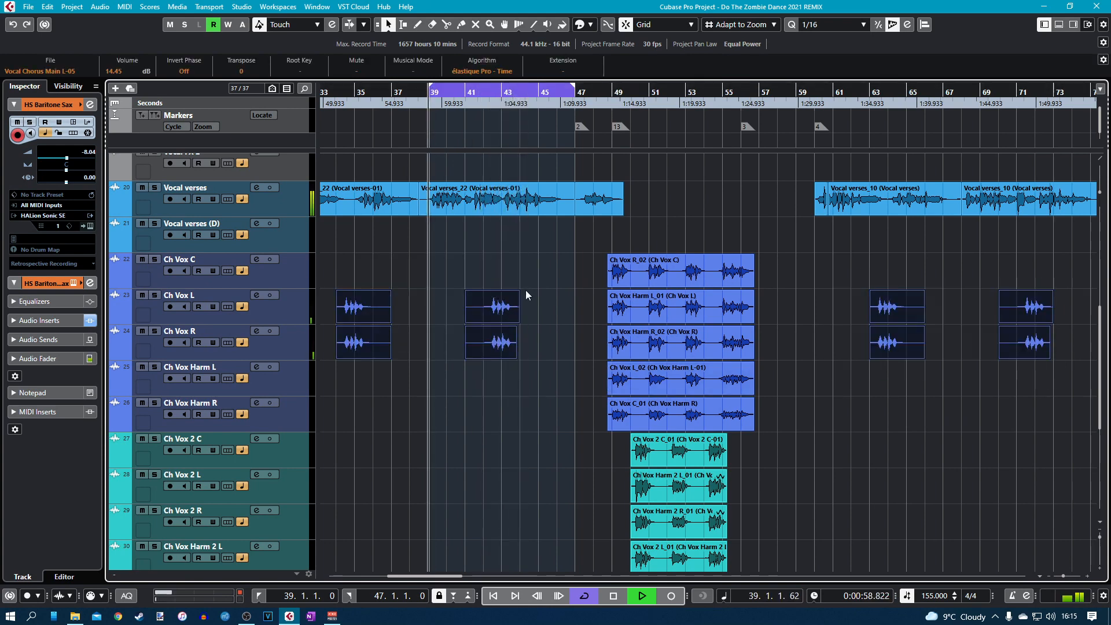
drag(491, 293, 491, 303)
click(456, 107)
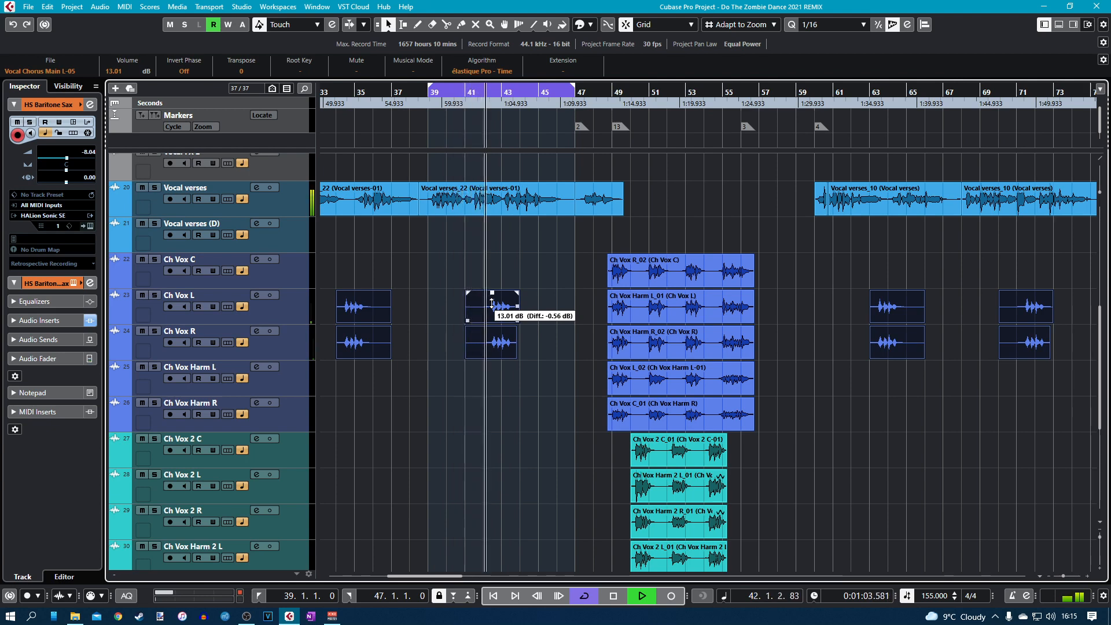
drag(491, 302, 492, 305)
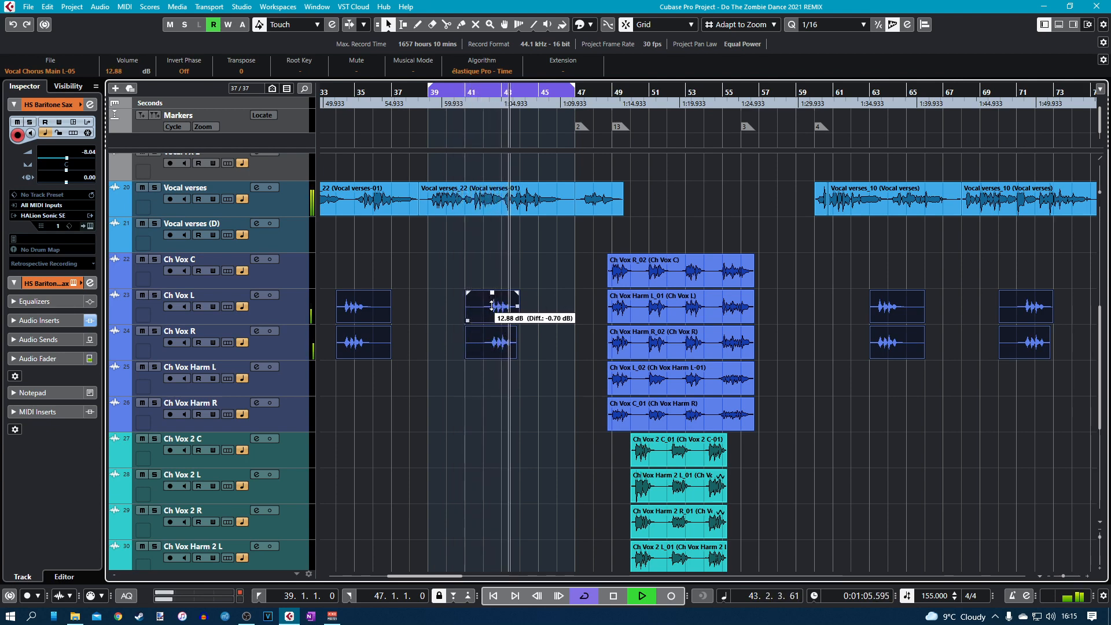
Check the vocal balance with the MixConsole monitoring in mono, then return to the project window.
key(F3)
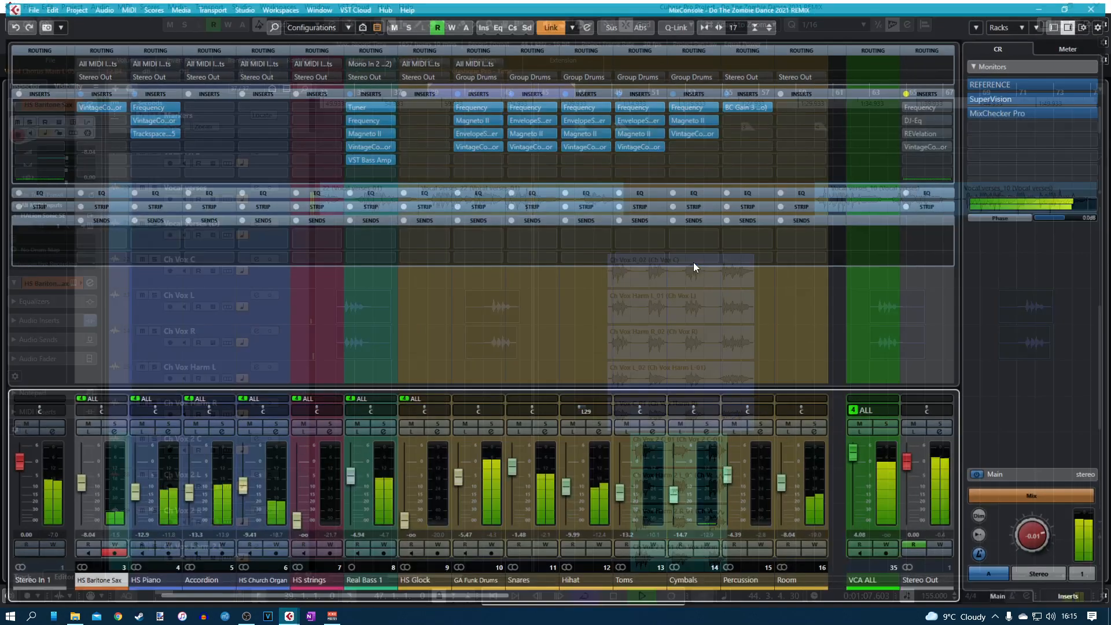
click(1043, 576)
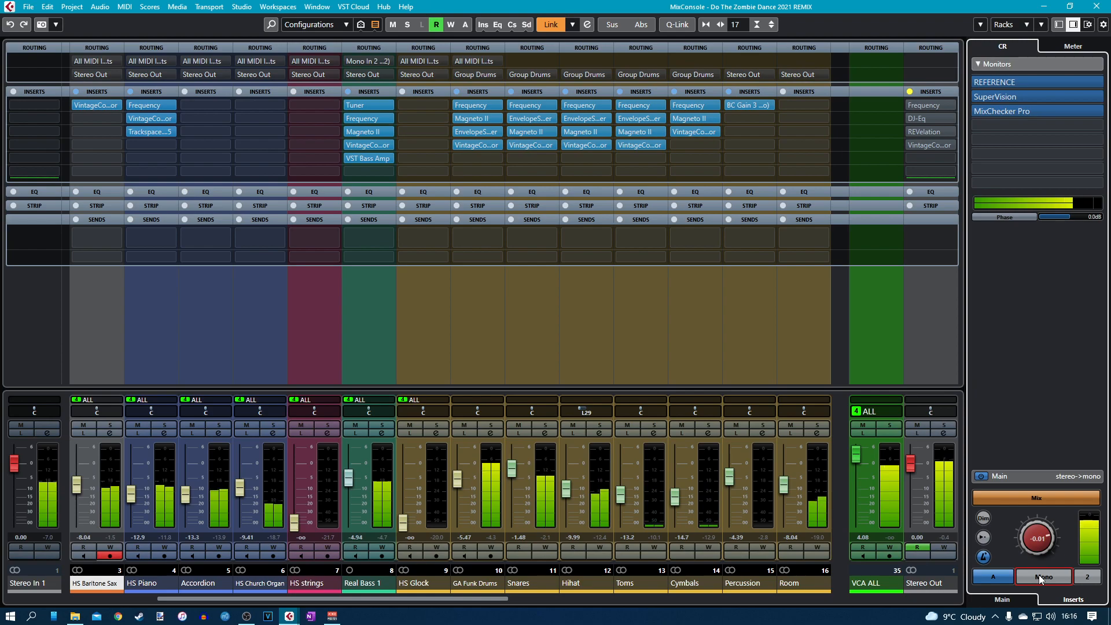
click(1108, 6)
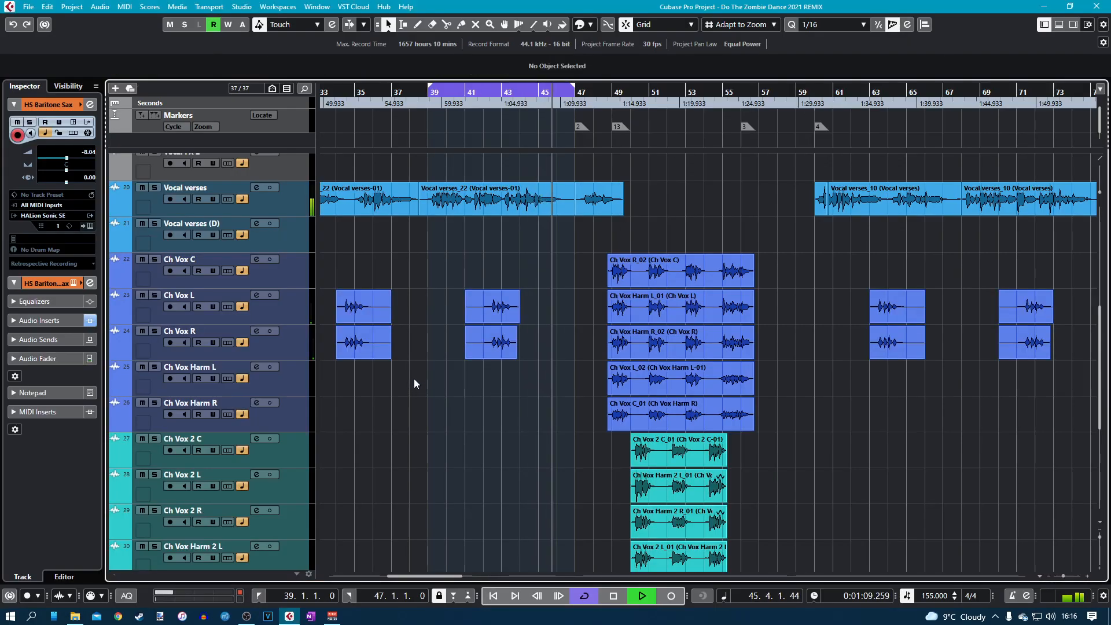
In the MixConsole, try raising the HS Pad fader and bring the HS strings fader up to -8.31 dB, then close the mixer.
scroll(380, 371, left, 4)
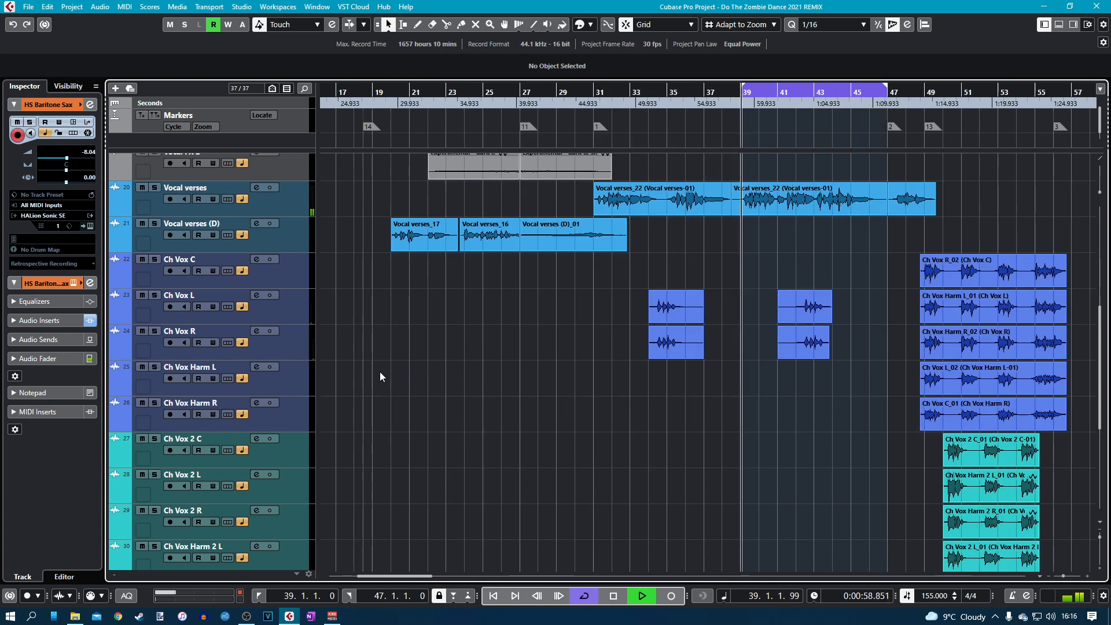
scroll(517, 377, up, 5)
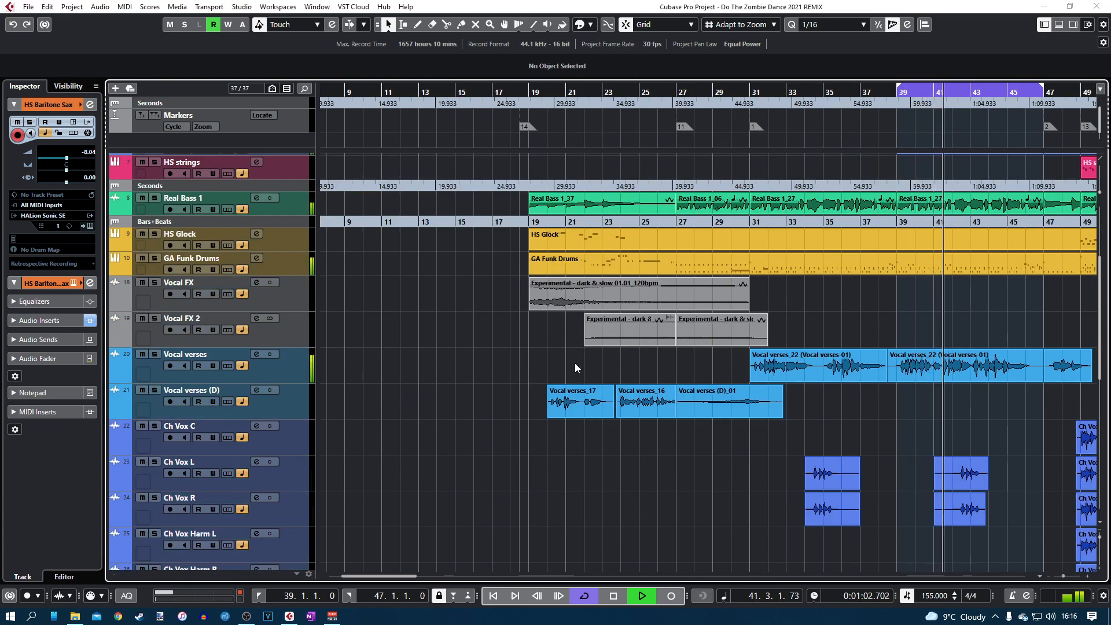
key(F3)
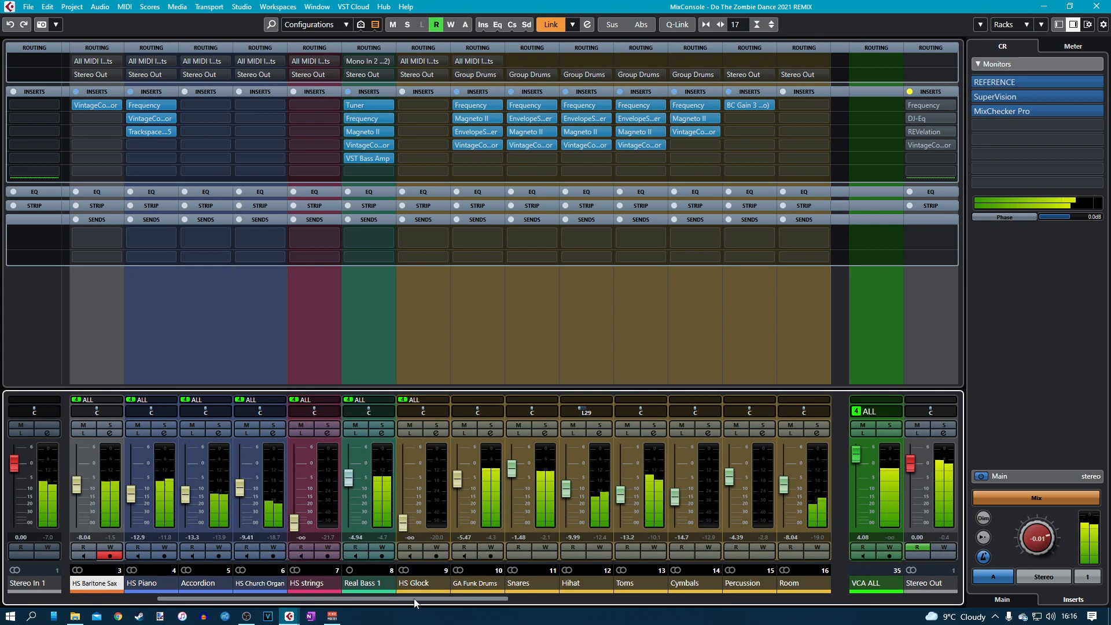
drag(414, 602, 333, 606)
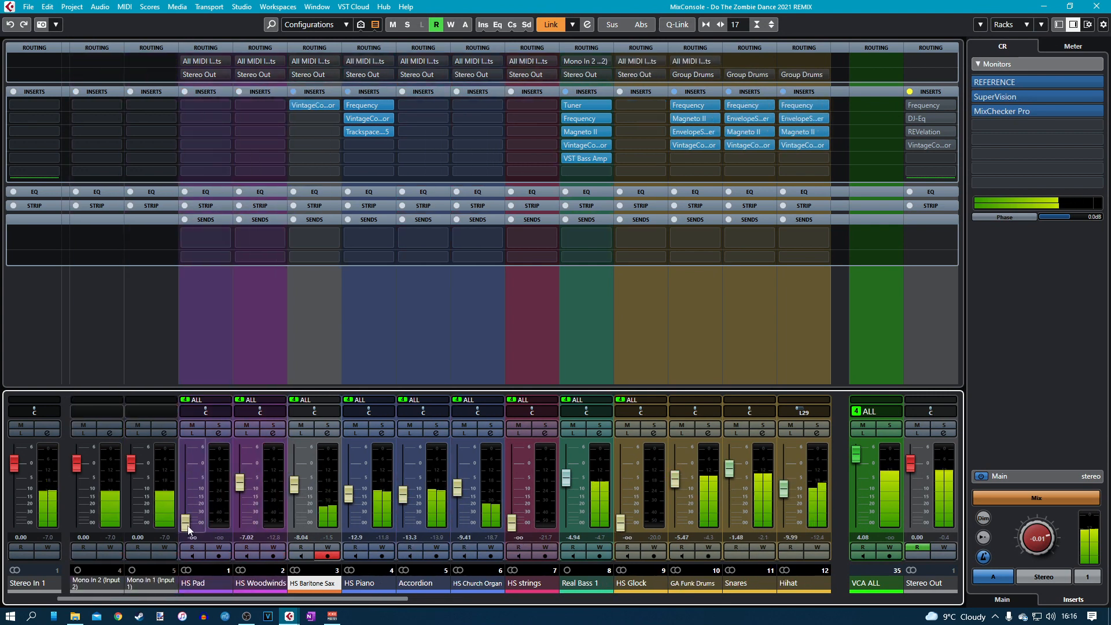
drag(188, 528, 195, 490)
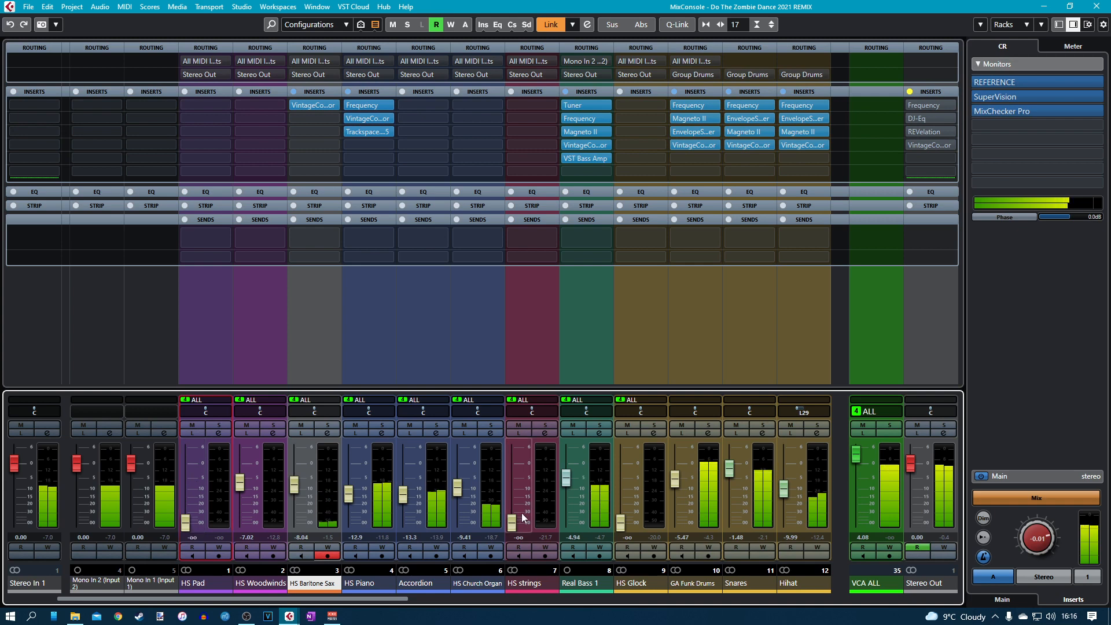
drag(512, 521, 515, 515)
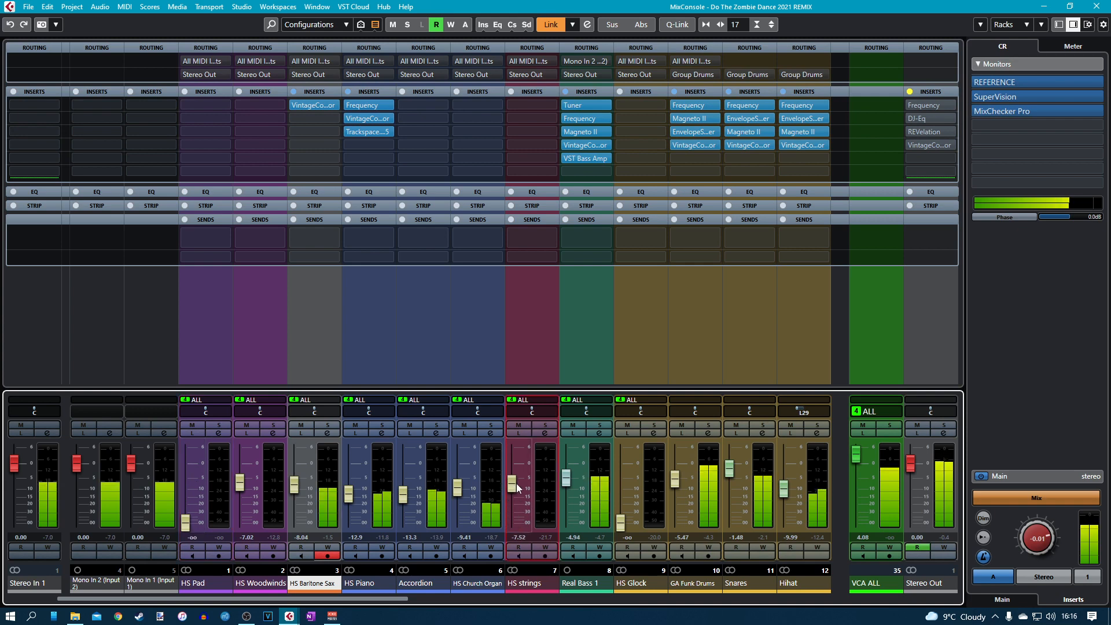
click(1096, 6)
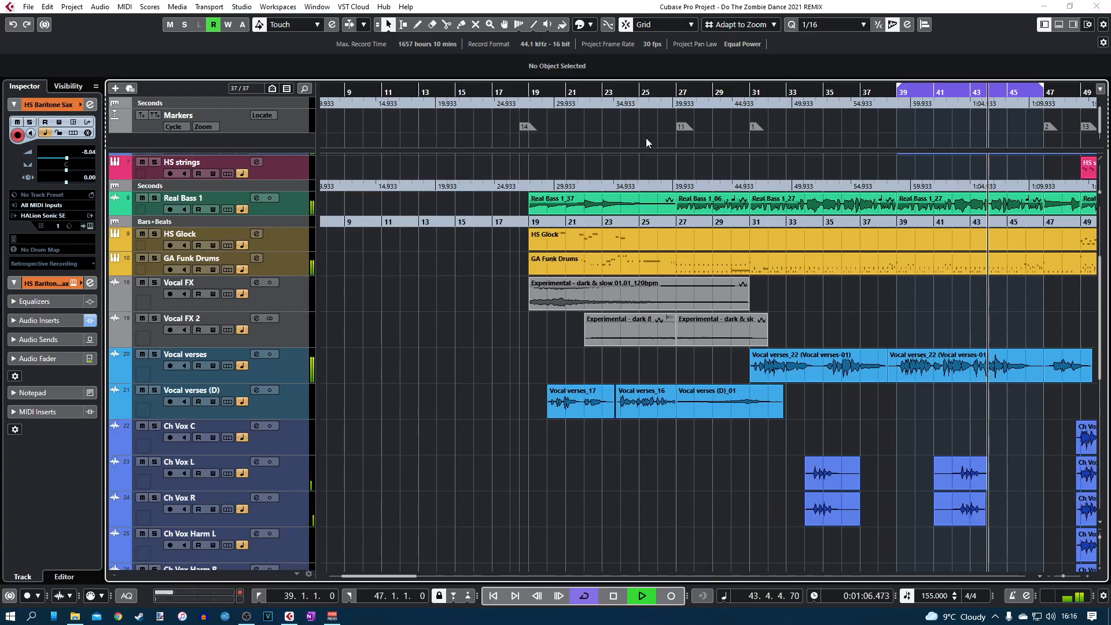
Set the loop range over the chorus from bar 49 to bar 56.
key(h)
key(h)
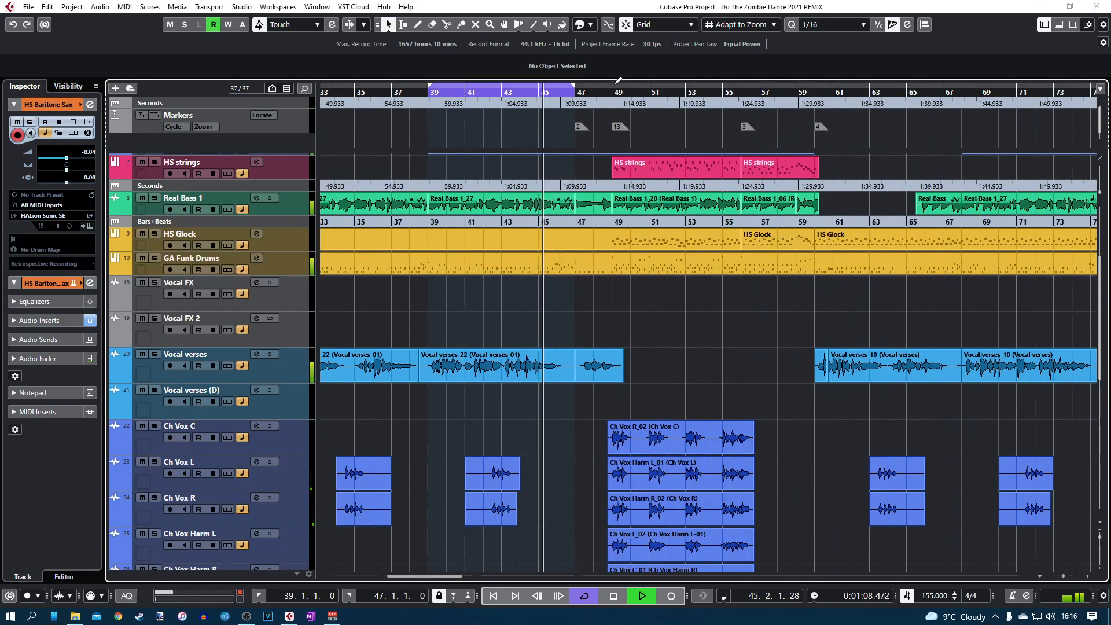
drag(612, 92, 741, 88)
Reopen the MixConsole and reset the Vocal verses fader to 0.00 dB.
key(F3)
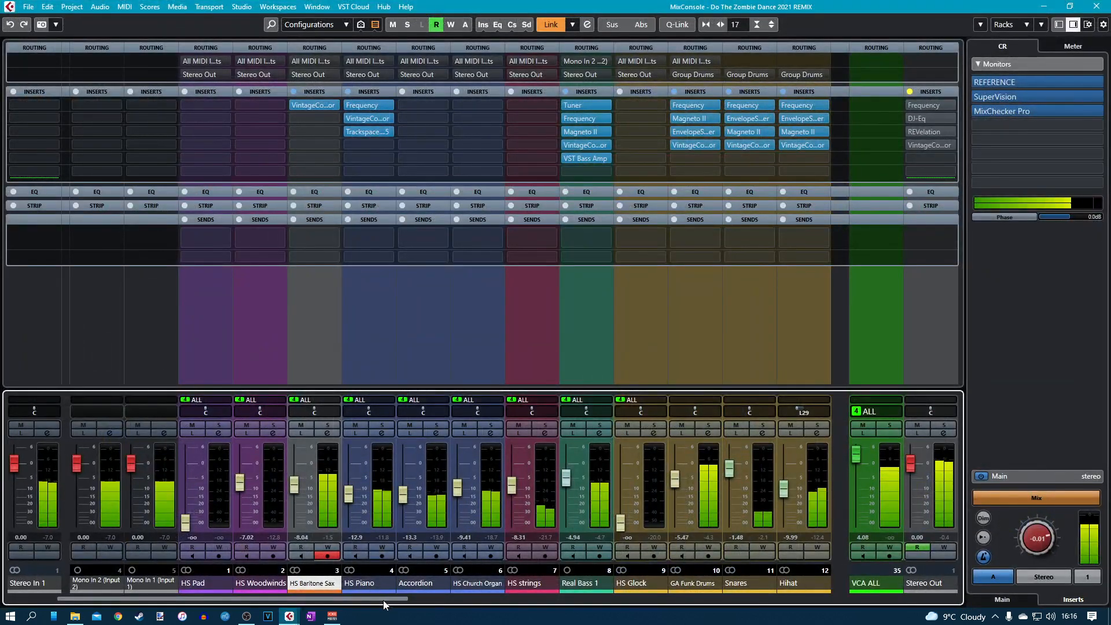
drag(366, 599, 706, 606)
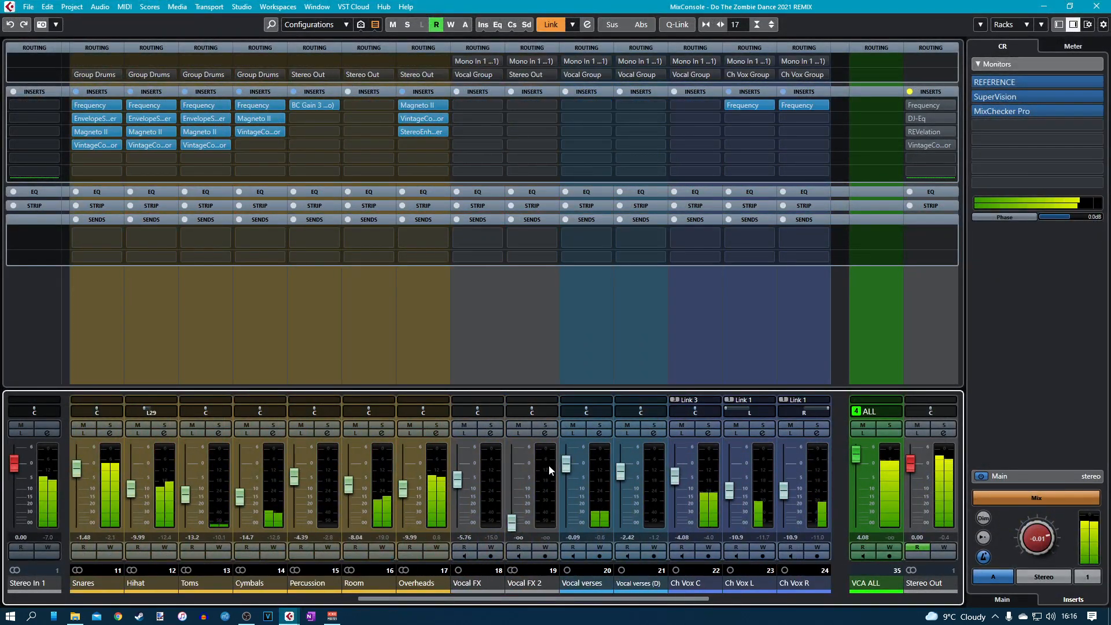
click(568, 471)
ctrl+click(567, 469)
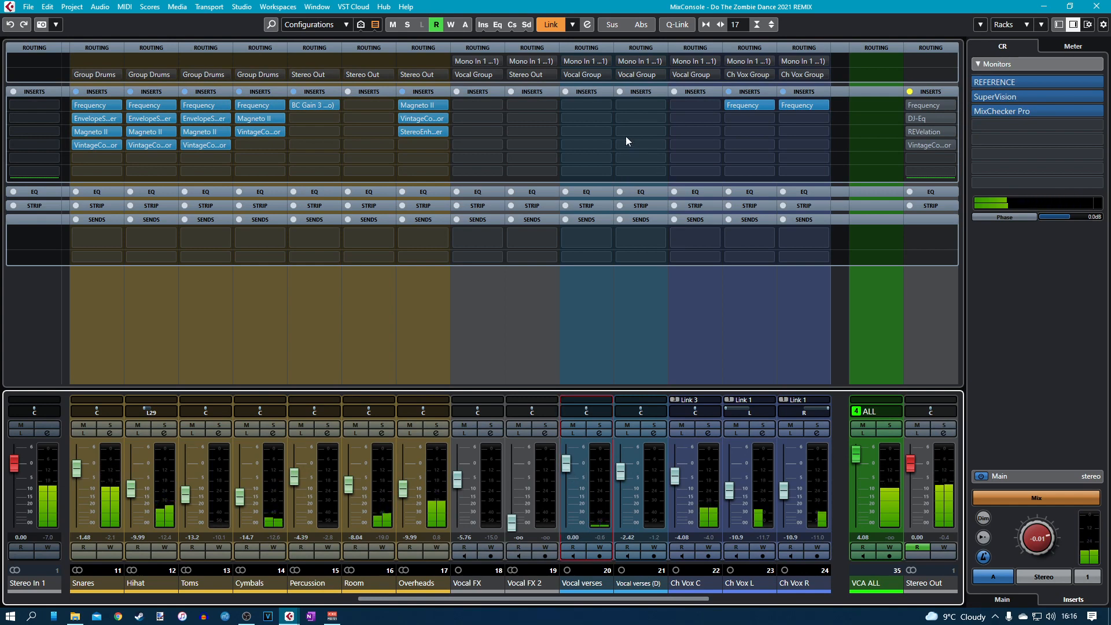
Load VintageCompressor from the Dynamics effects into the first insert slot of the Vocal verses channel.
click(601, 109)
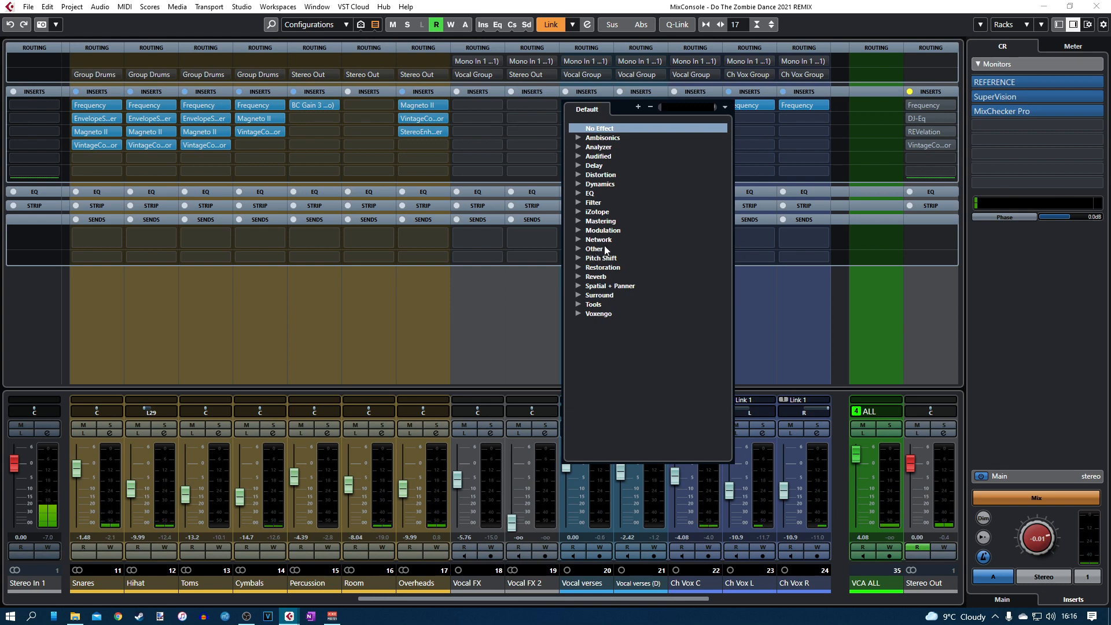
click(578, 184)
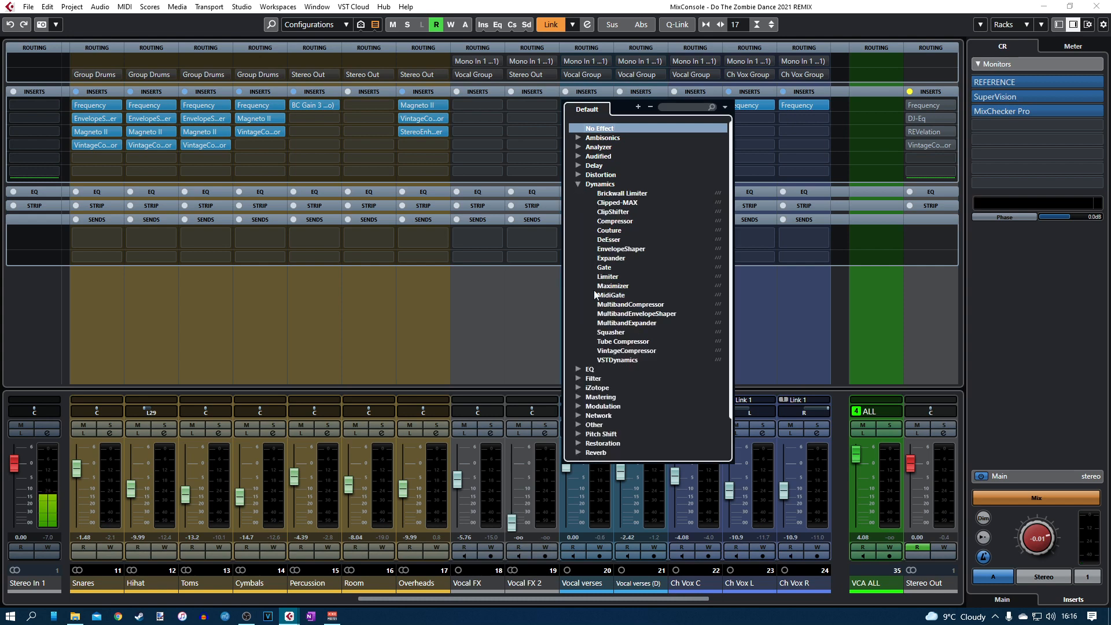
click(617, 351)
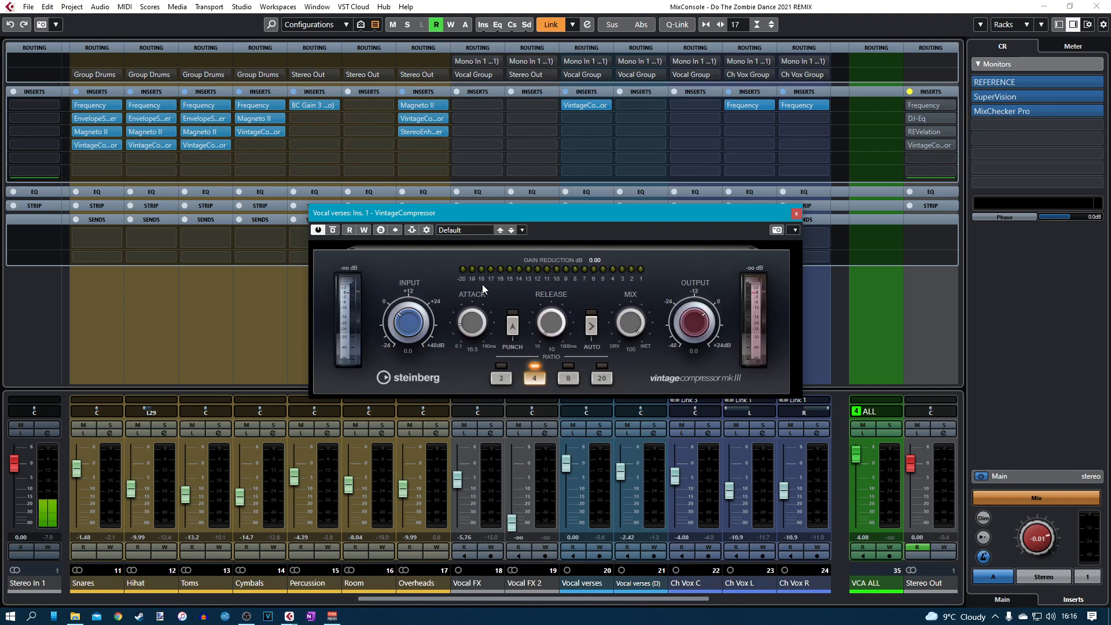
Return to the project window and move the VintageCompressor window clear of the Vocal verses clips.
key(space)
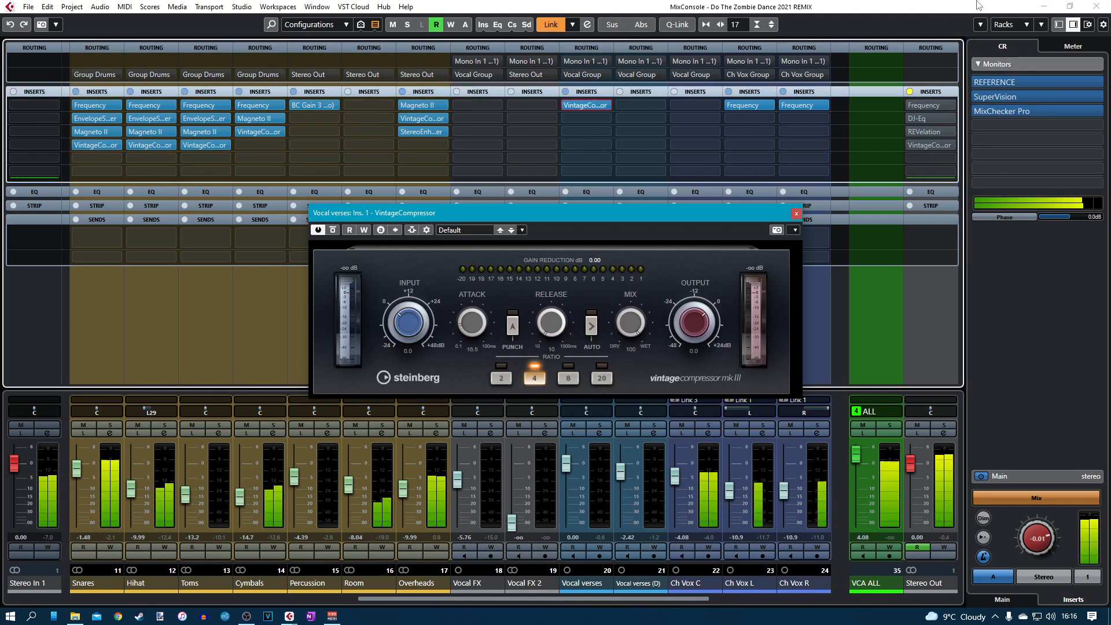
drag(877, 6, 1099, 192)
key(F3)
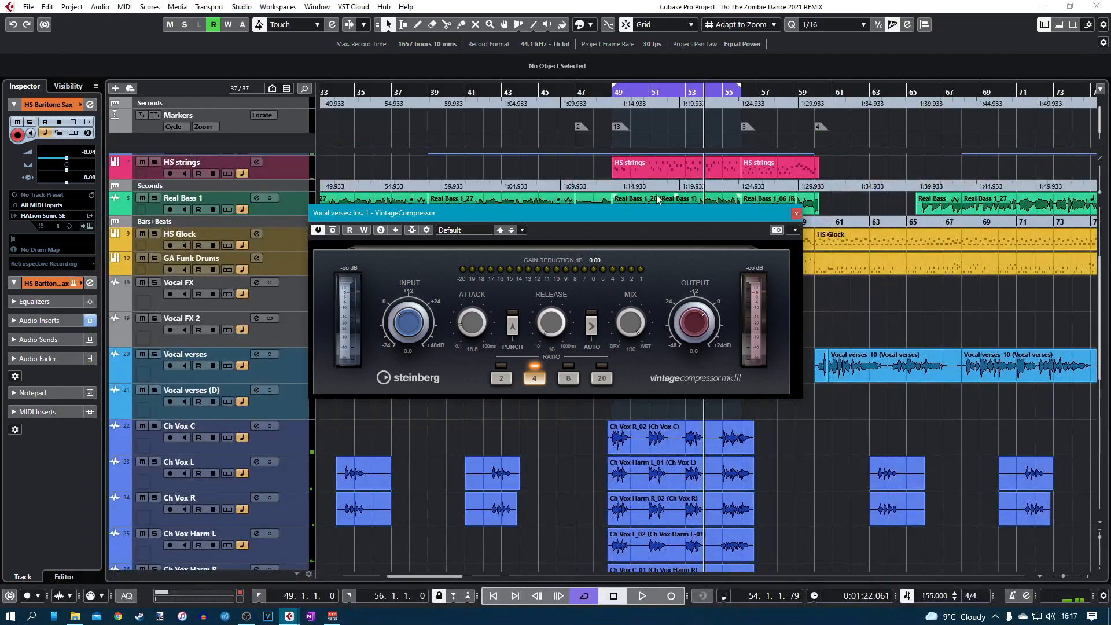
drag(673, 215, 963, 138)
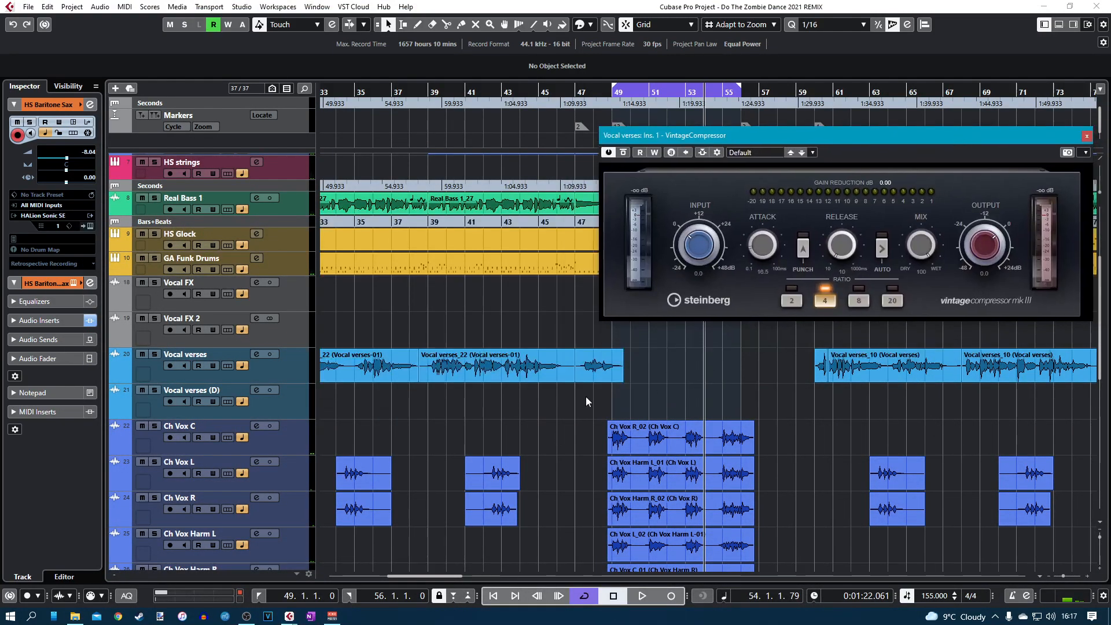
Start playback at bar 31, where the first Vocal verses clip begins.
scroll(589, 394, down, 4)
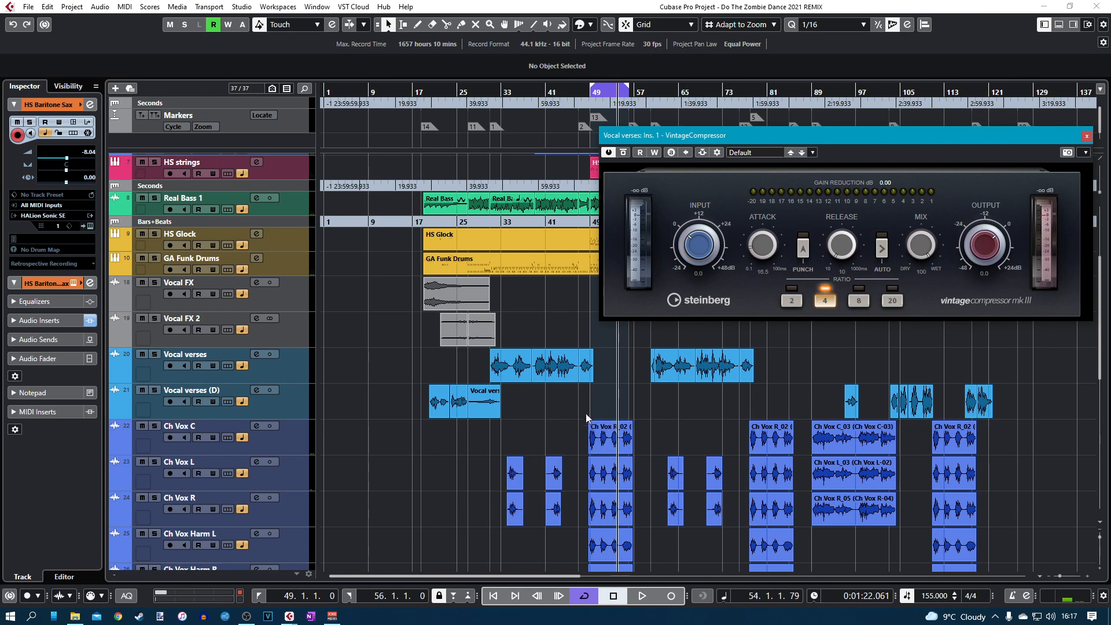
scroll(617, 421, down, 2)
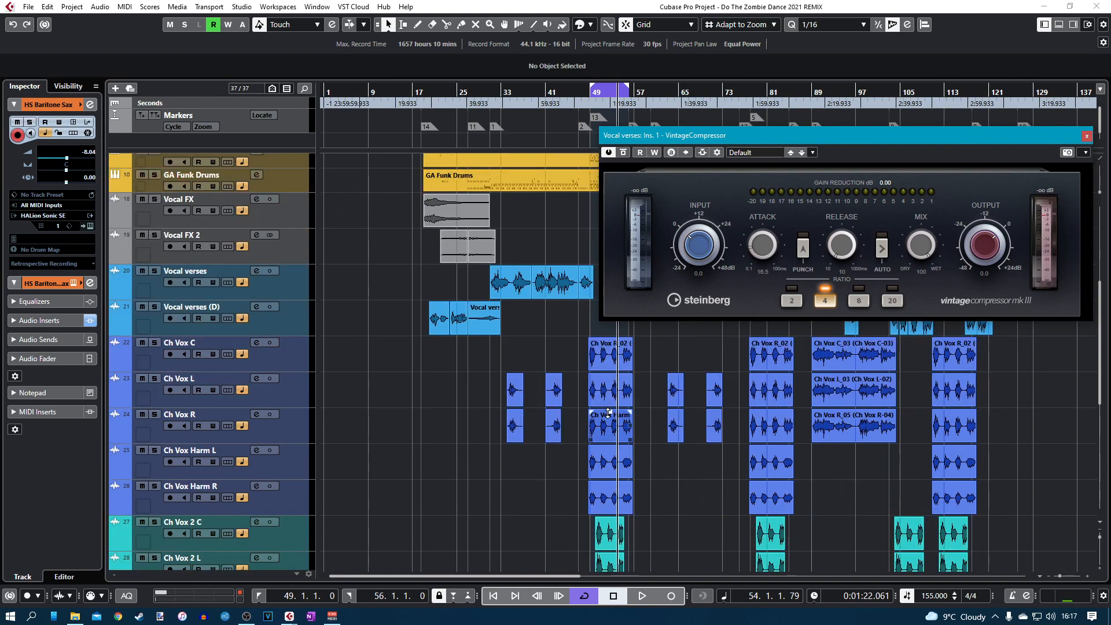
scroll(608, 410, up, 5)
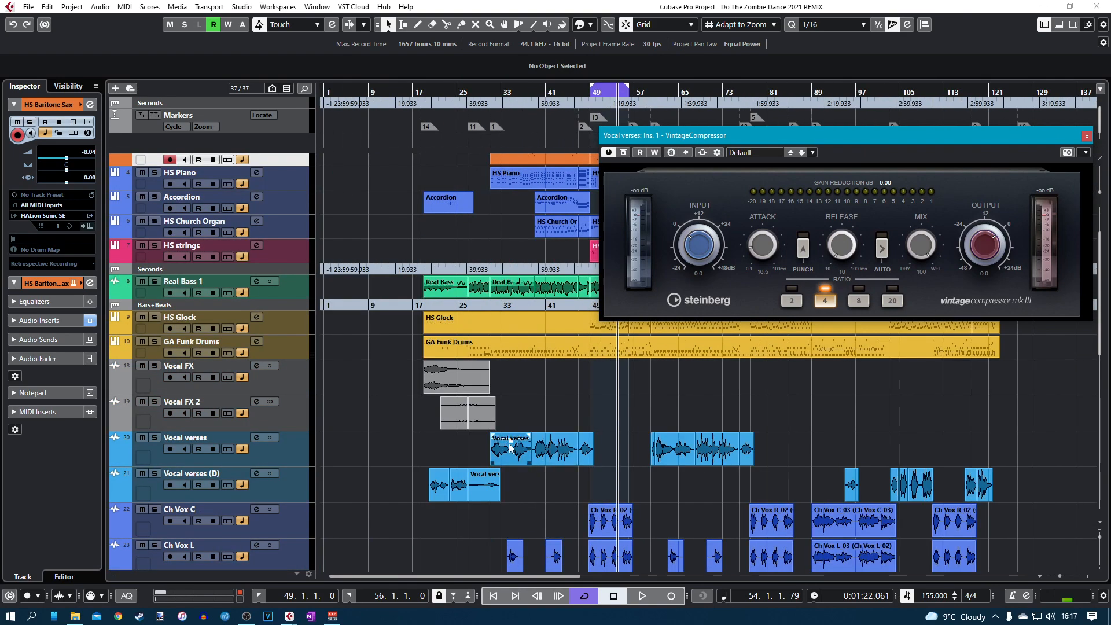
scroll(514, 445, up, 2)
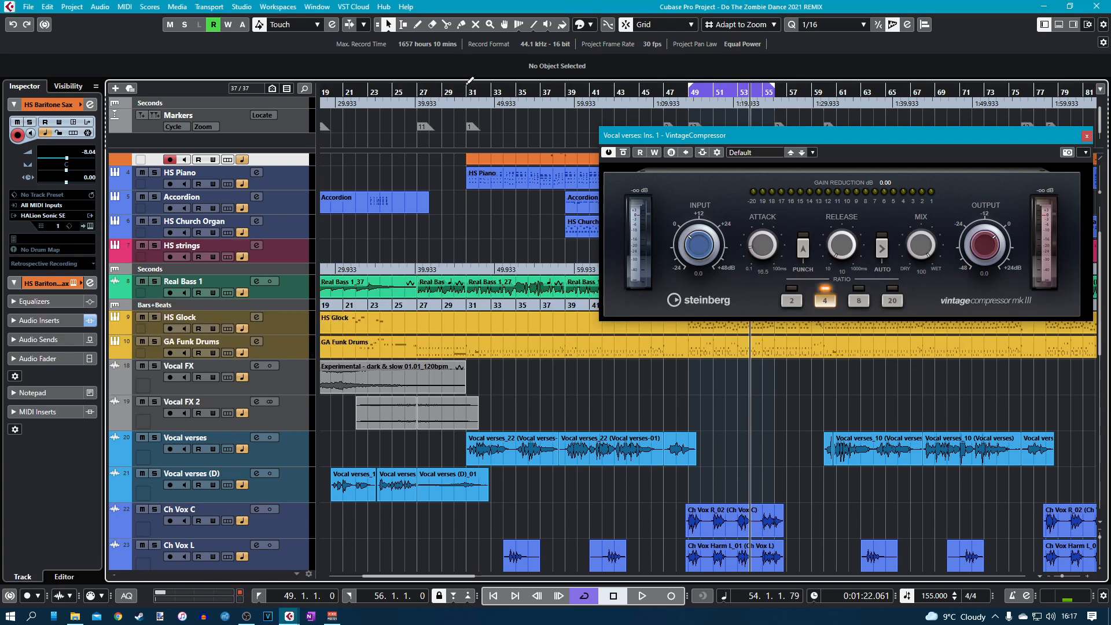
click(468, 84)
key(space)
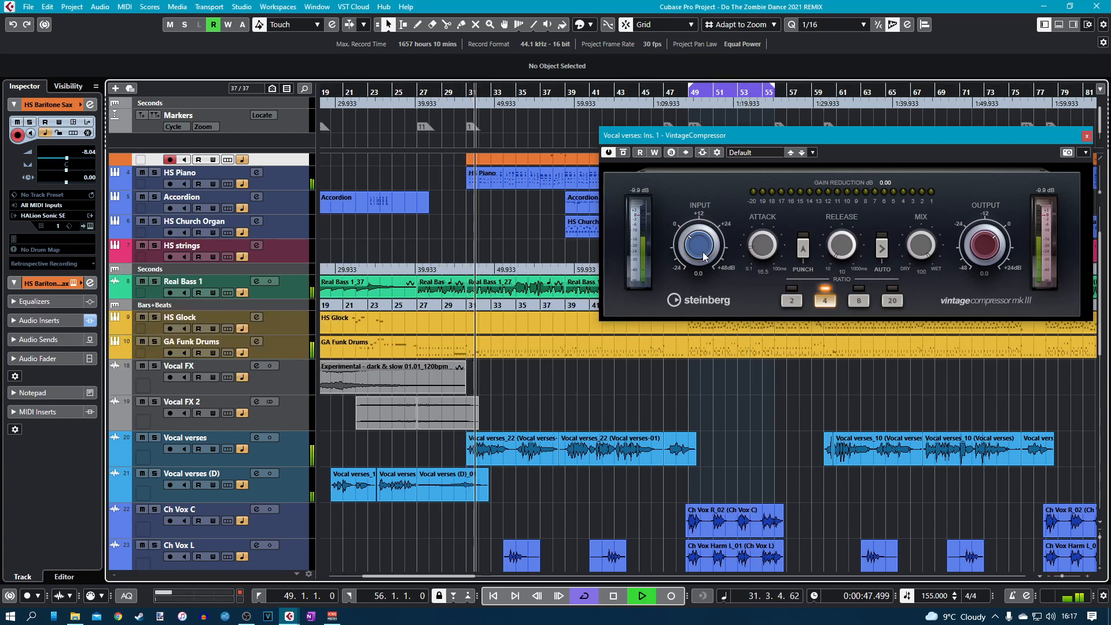
While the verse plays, set the VintageCompressor input to 9.4 and its output to -4.7.
drag(701, 254, 704, 248)
scroll(705, 249, up, 3)
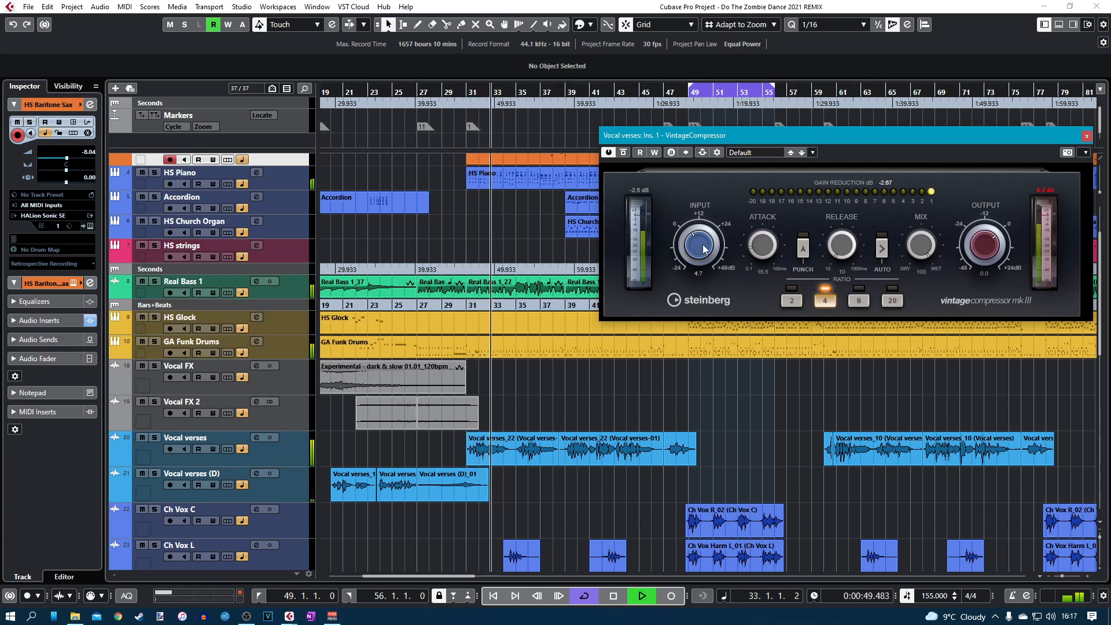
scroll(704, 249, up, 8)
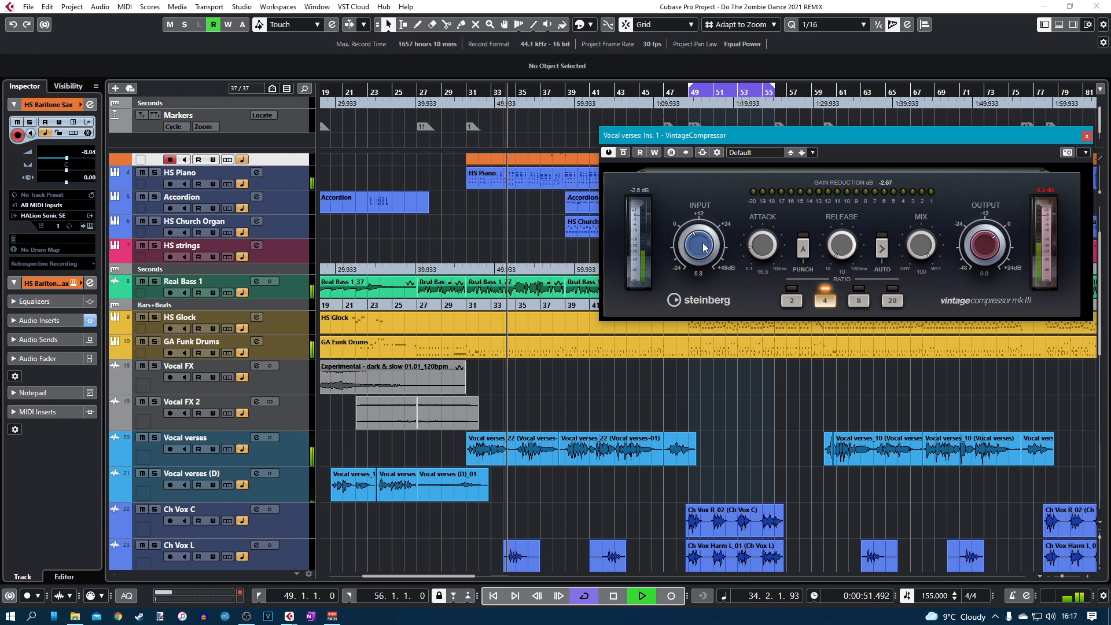
scroll(981, 238, down, 5)
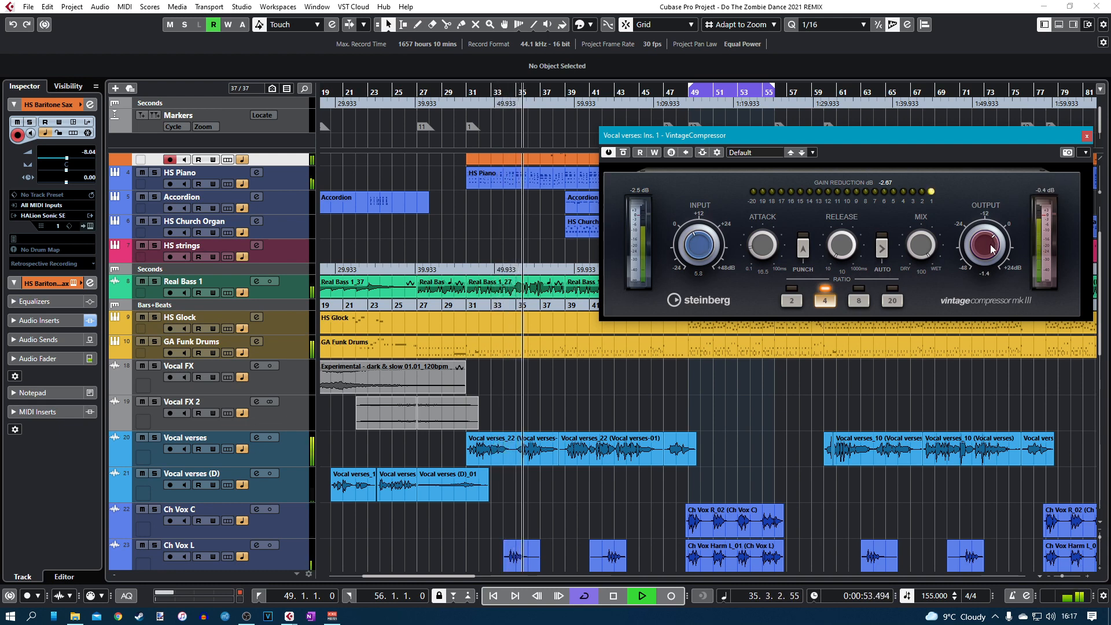
mouse_move(696, 261)
mouse_down()
mouse_move(695, 249)
mouse_move(699, 258)
mouse_up()
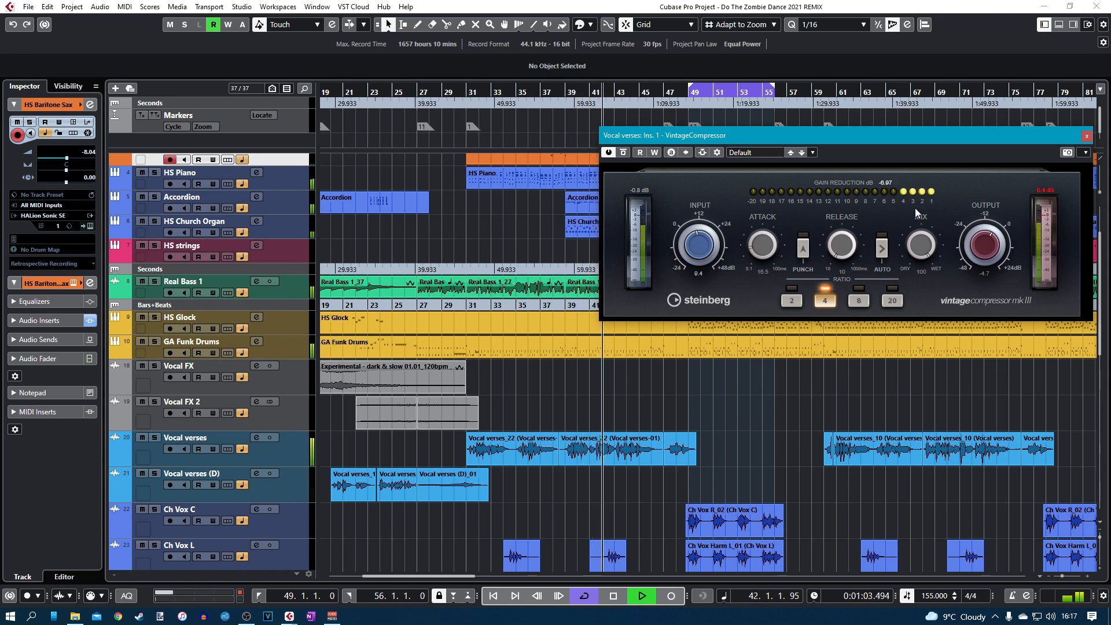
Set the VintageCompressor output to -6.5, close its window and stop playback.
drag(986, 245, 986, 249)
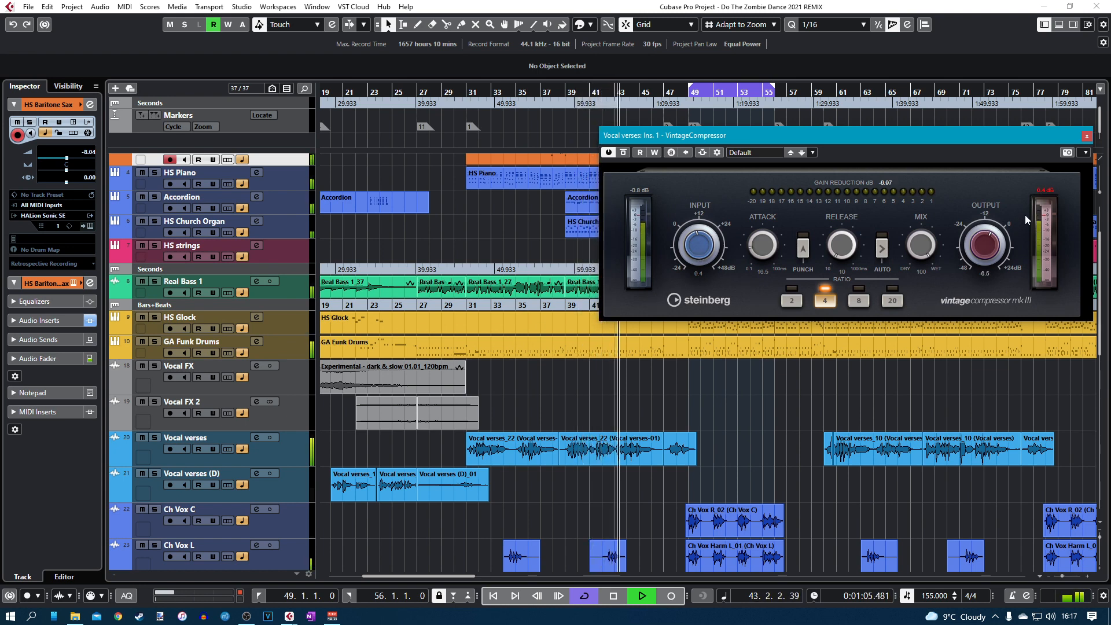
click(1087, 135)
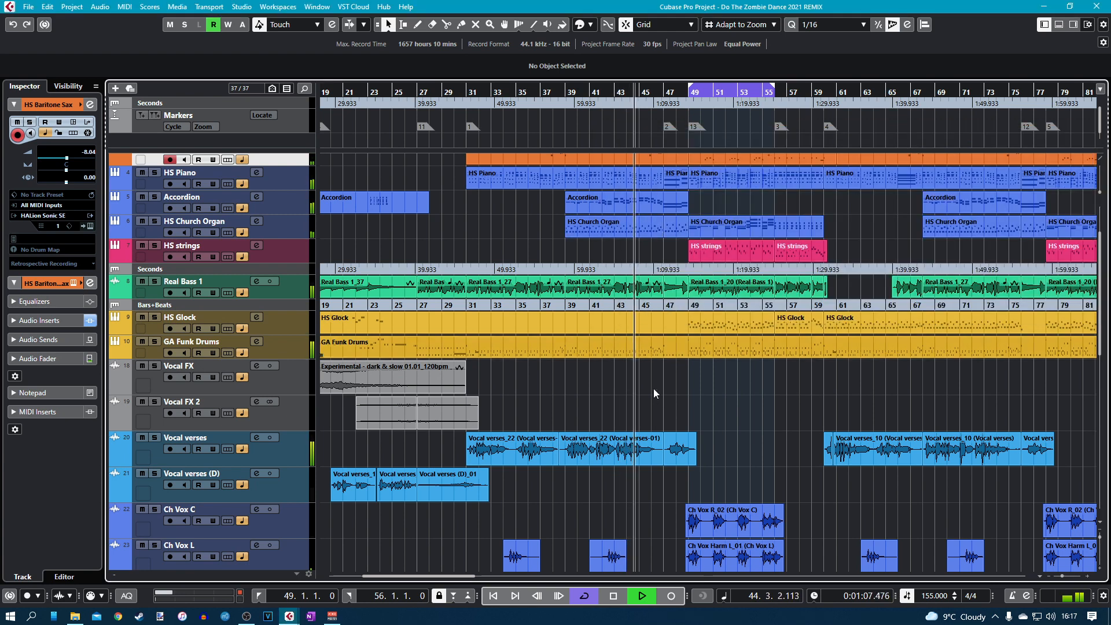
key(space)
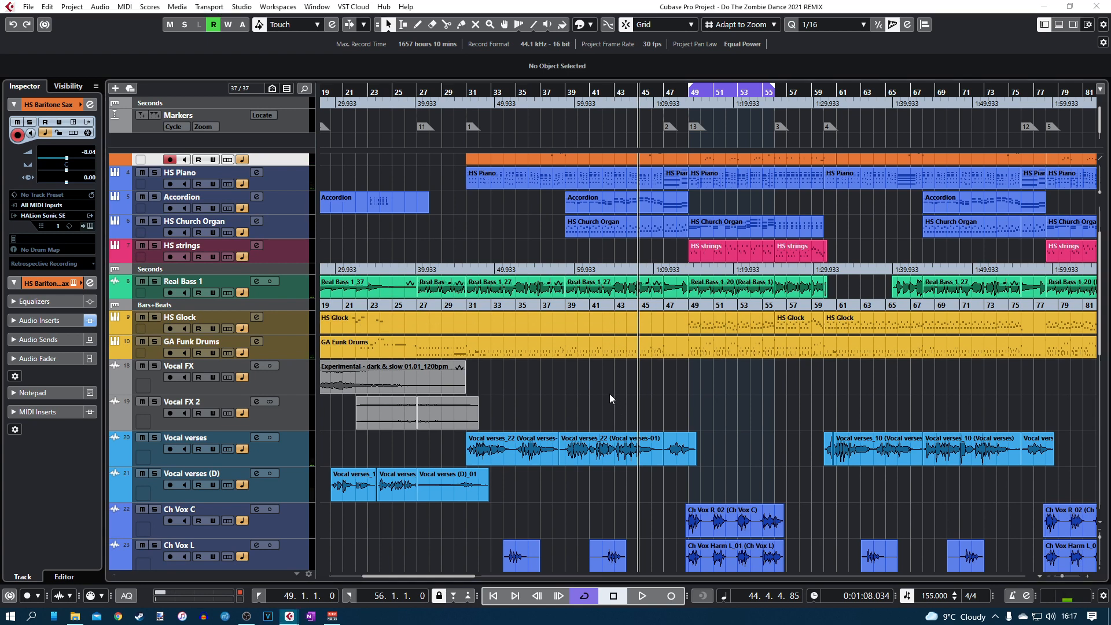
Open the MixConsole maximised and bring the Vocal Group and Ch Vox Group channels into view.
key(F3)
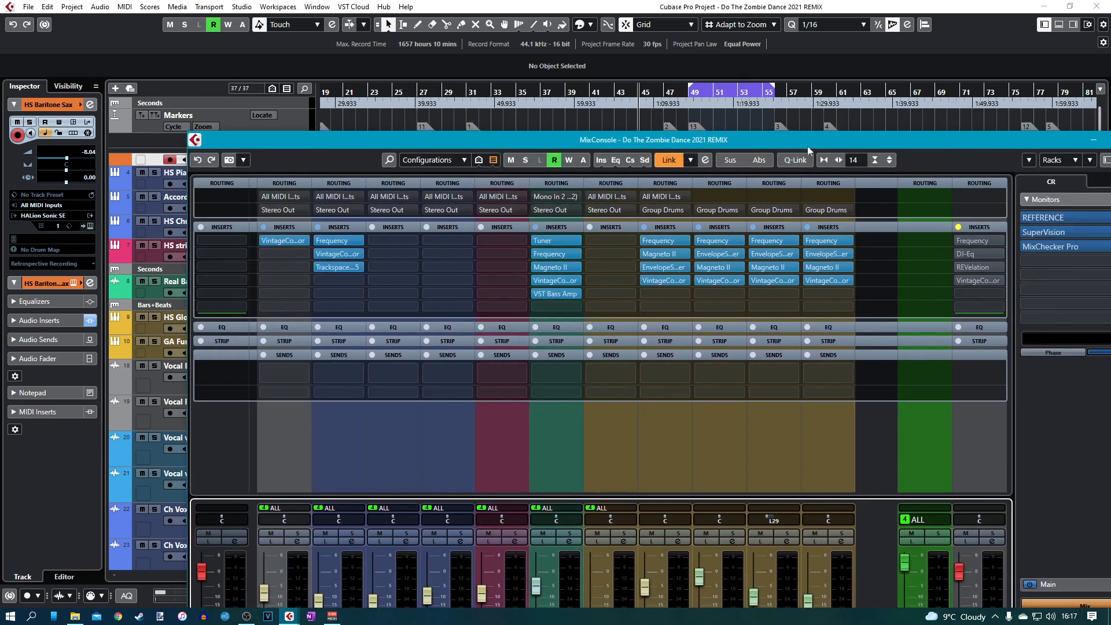
drag(1011, 145, 838, 136)
double_click(839, 136)
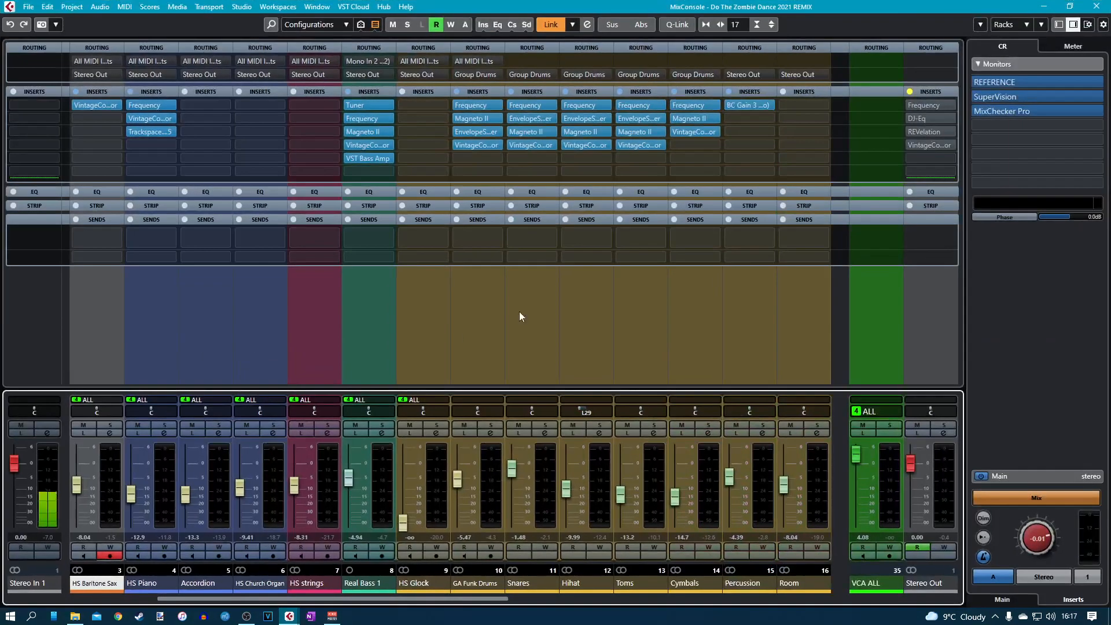
drag(479, 604, 754, 605)
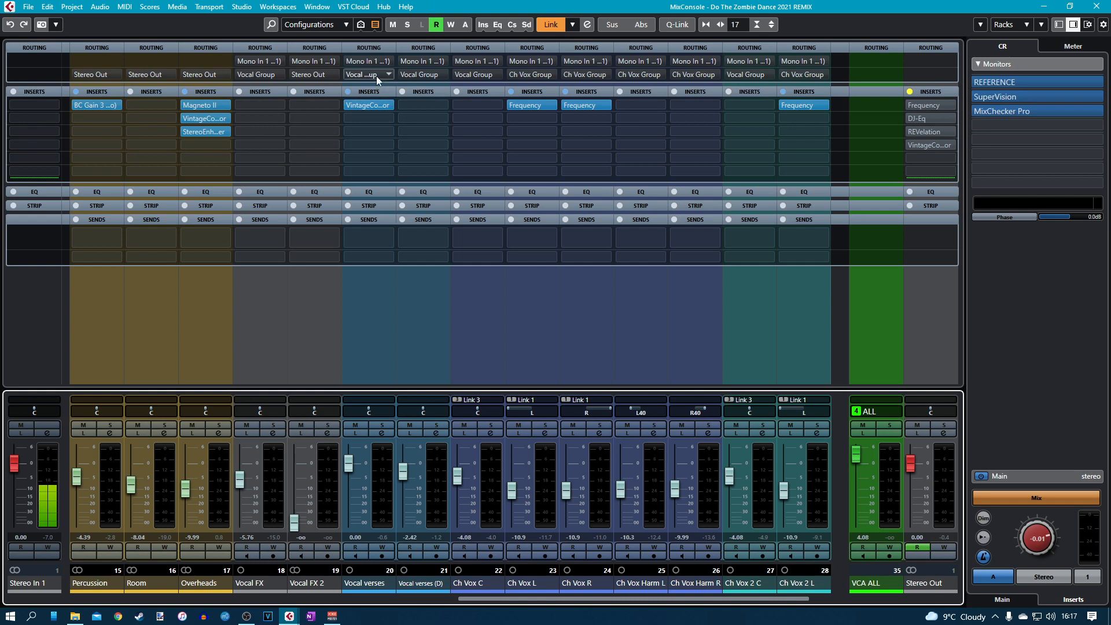
drag(744, 600, 889, 603)
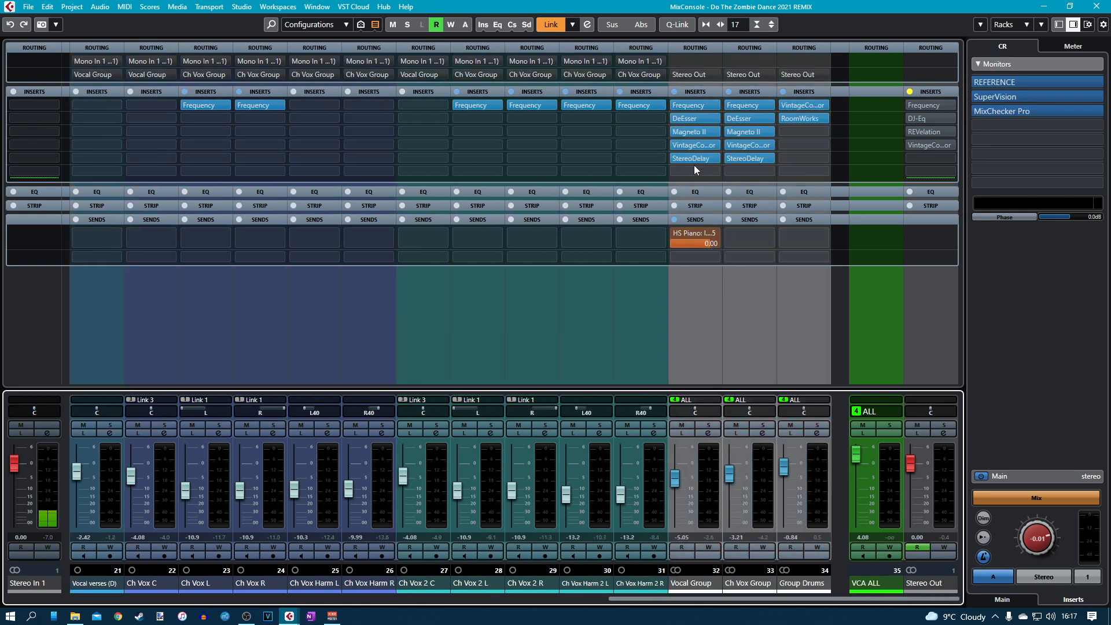
Resume playback, switch the monitoring downmix to mono and set the Vocal verses fader to -0.90.
key(space)
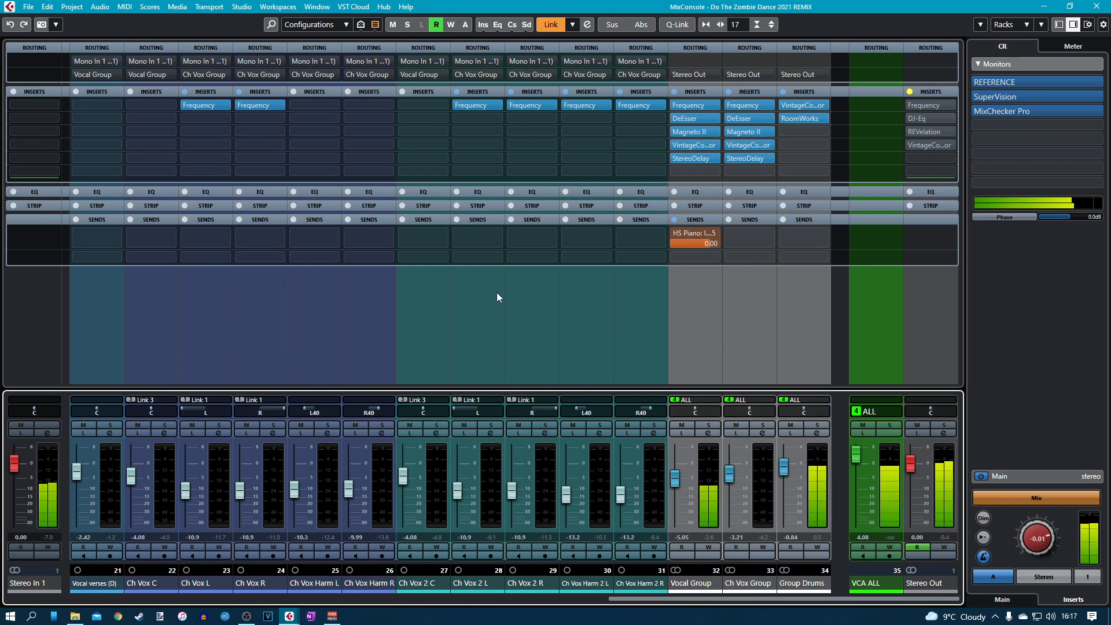
drag(658, 600, 456, 612)
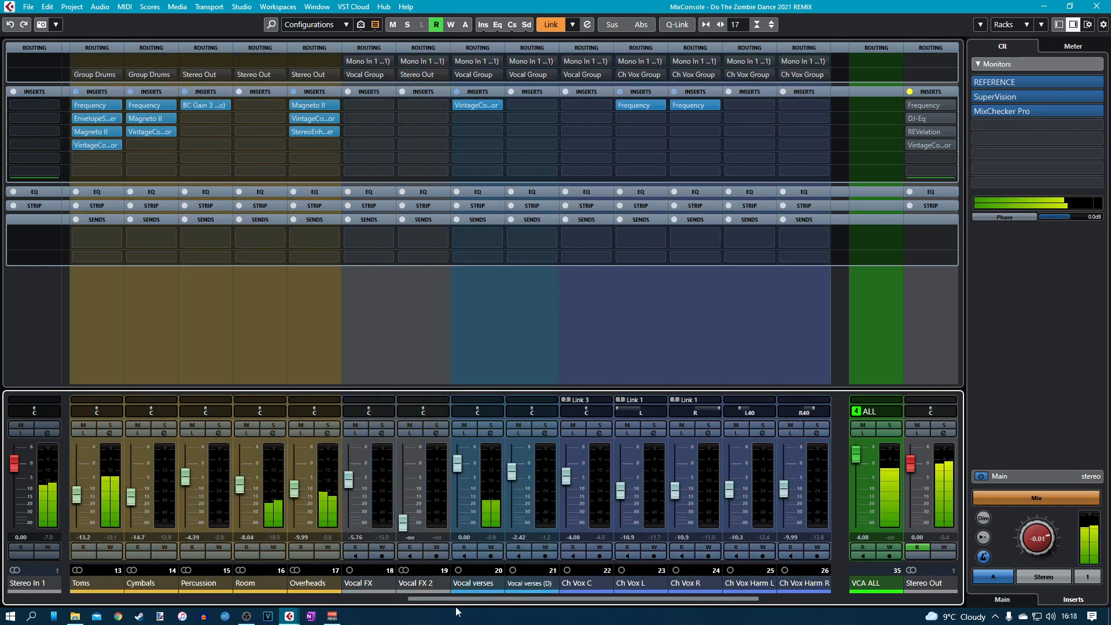
click(1096, 7)
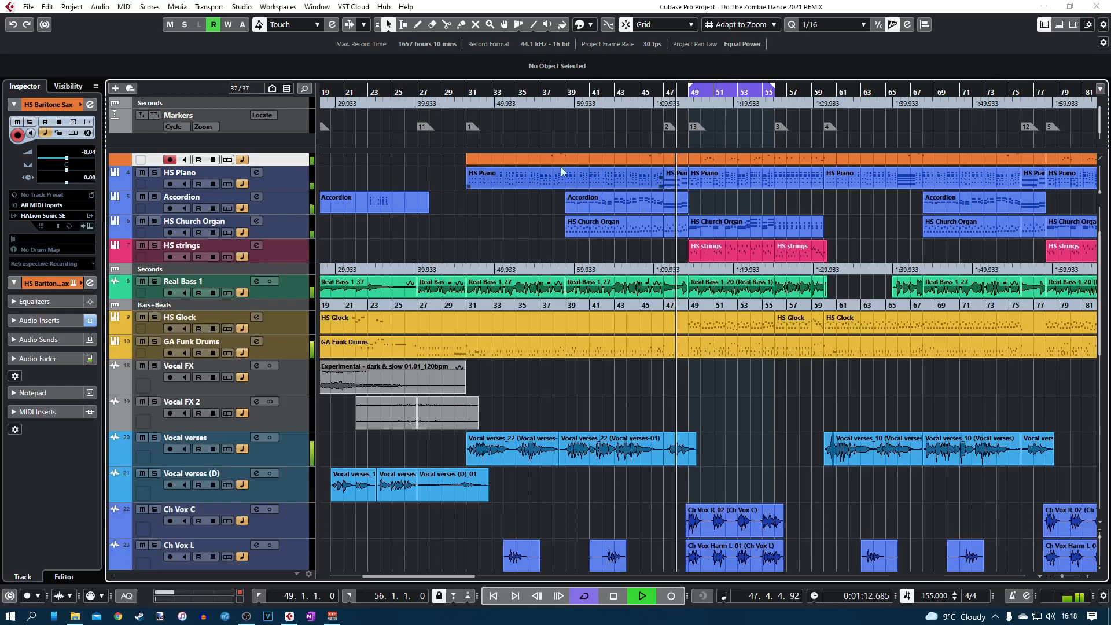
key(F3)
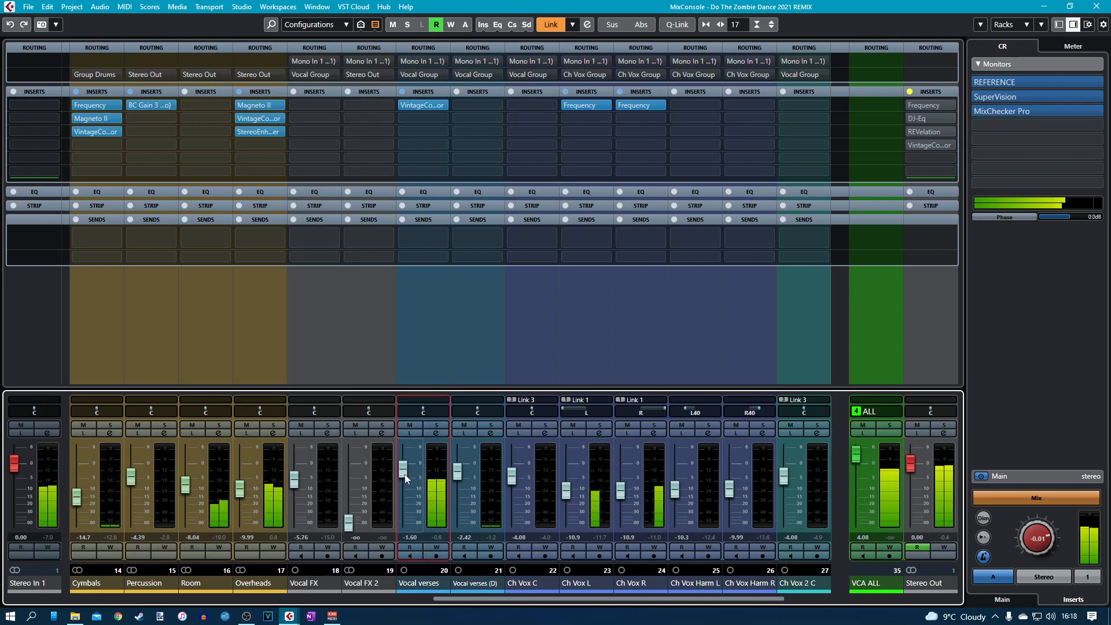
drag(404, 474, 405, 470)
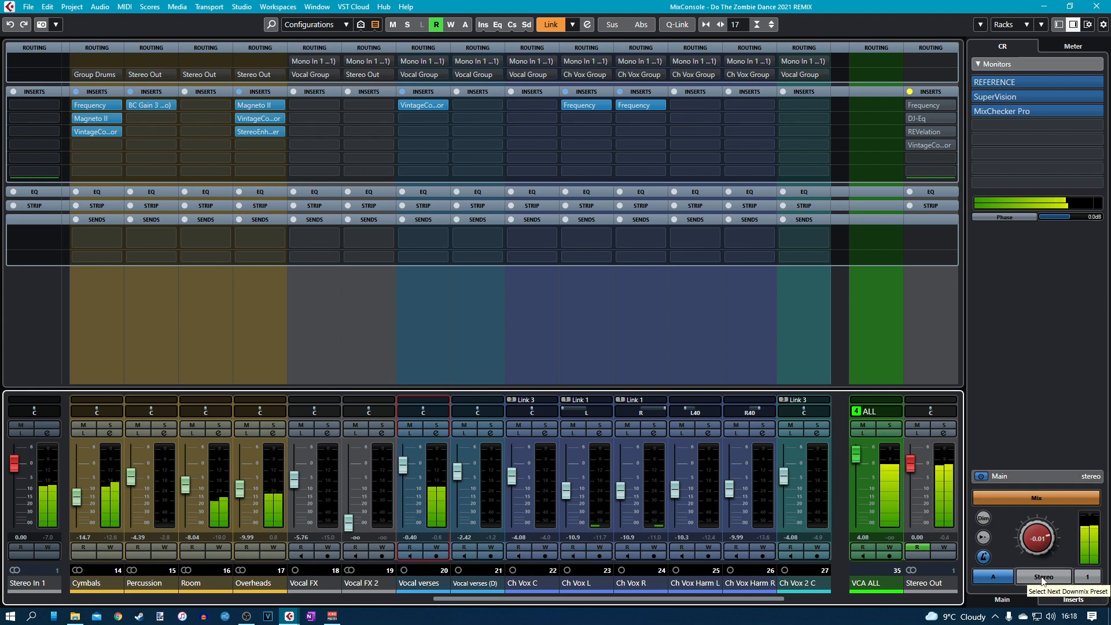
click(1044, 576)
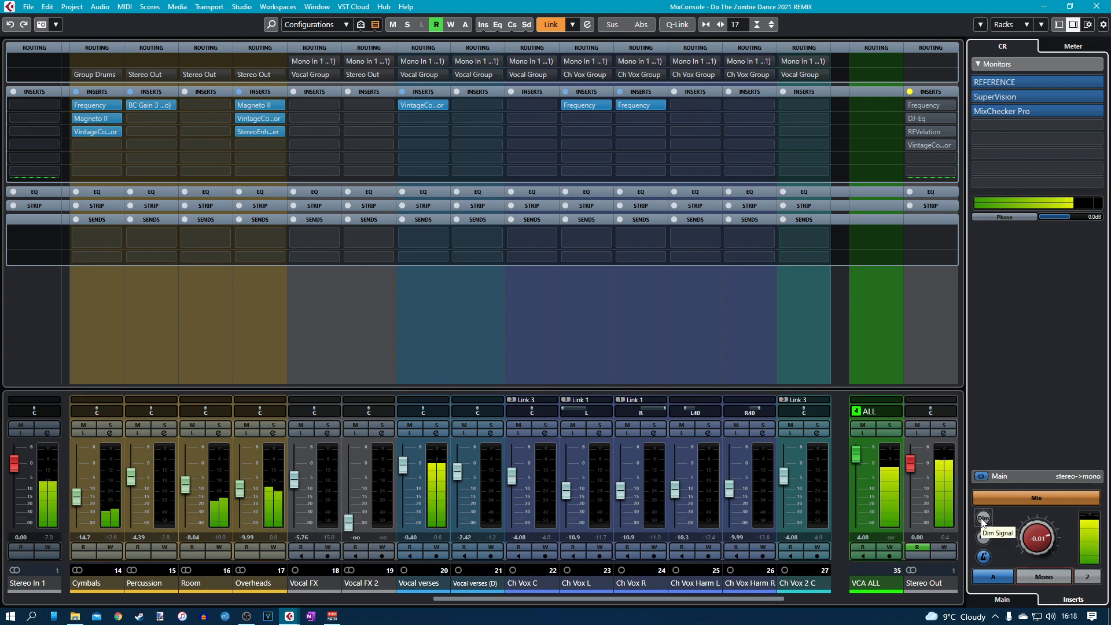
click(403, 472)
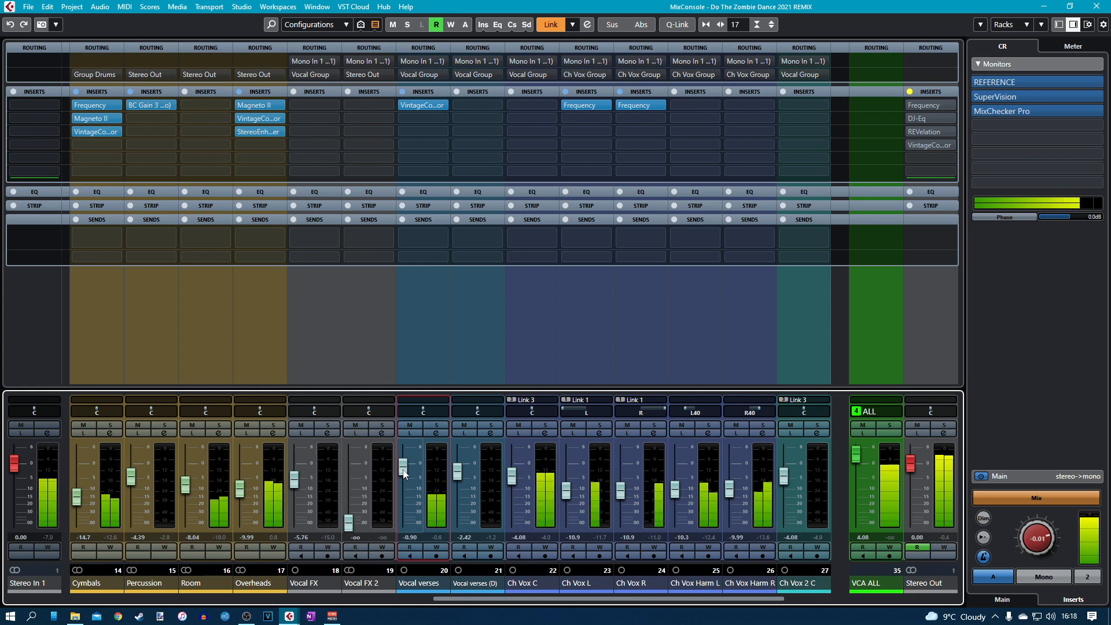
Raise the Ch Vox Group fader in small steps against the other vocals and bring VCA ALL back to 0.00.
scroll(735, 598, right, 3)
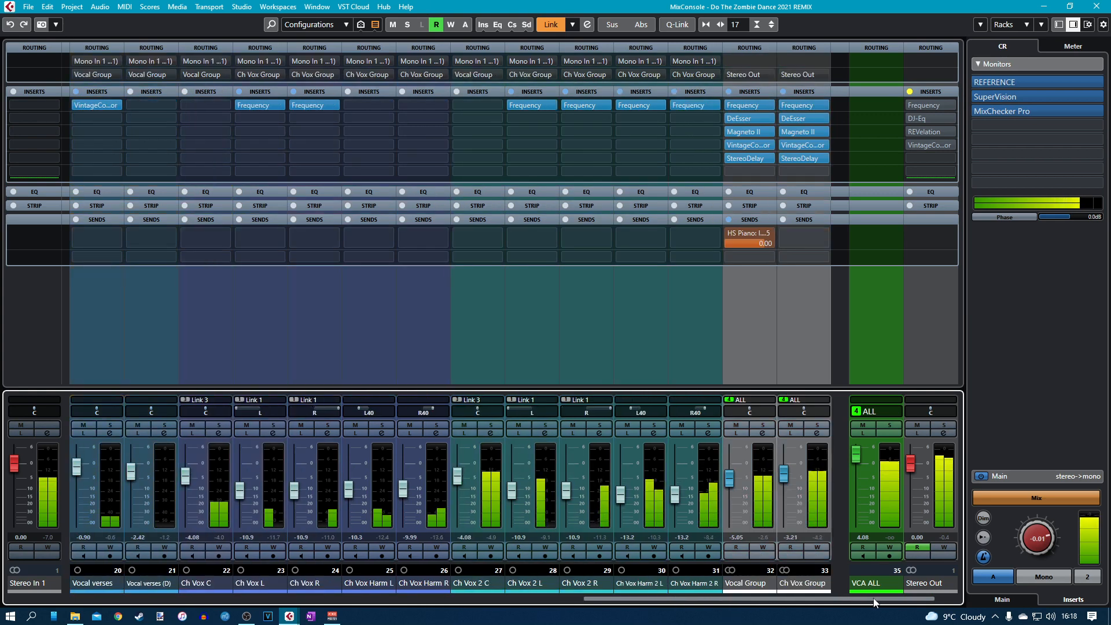
drag(783, 483, 786, 478)
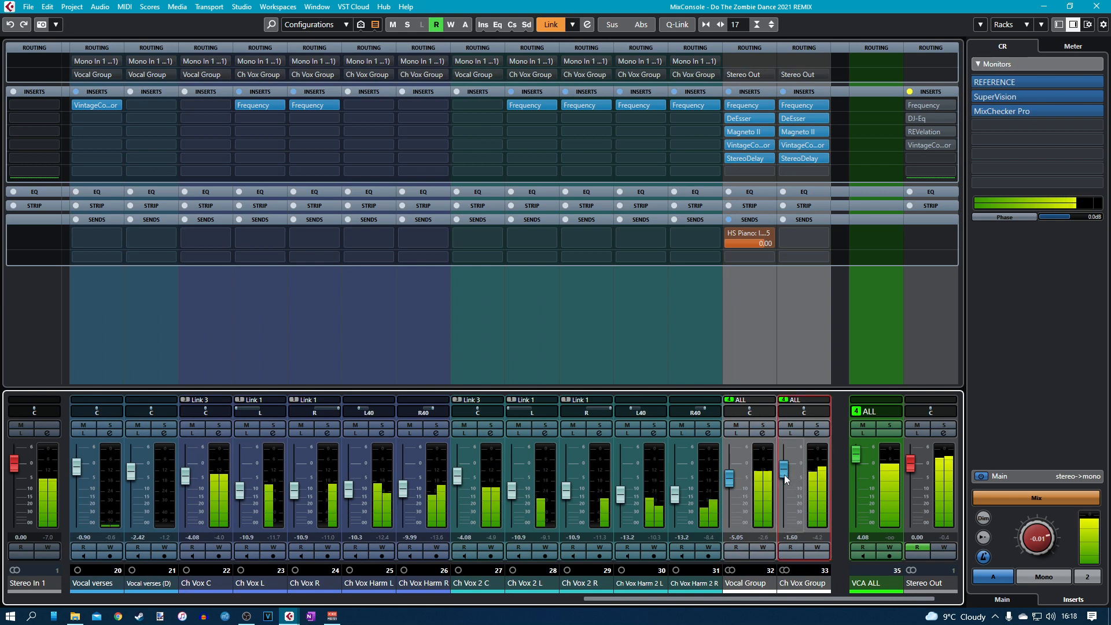
scroll(785, 478, up, 1)
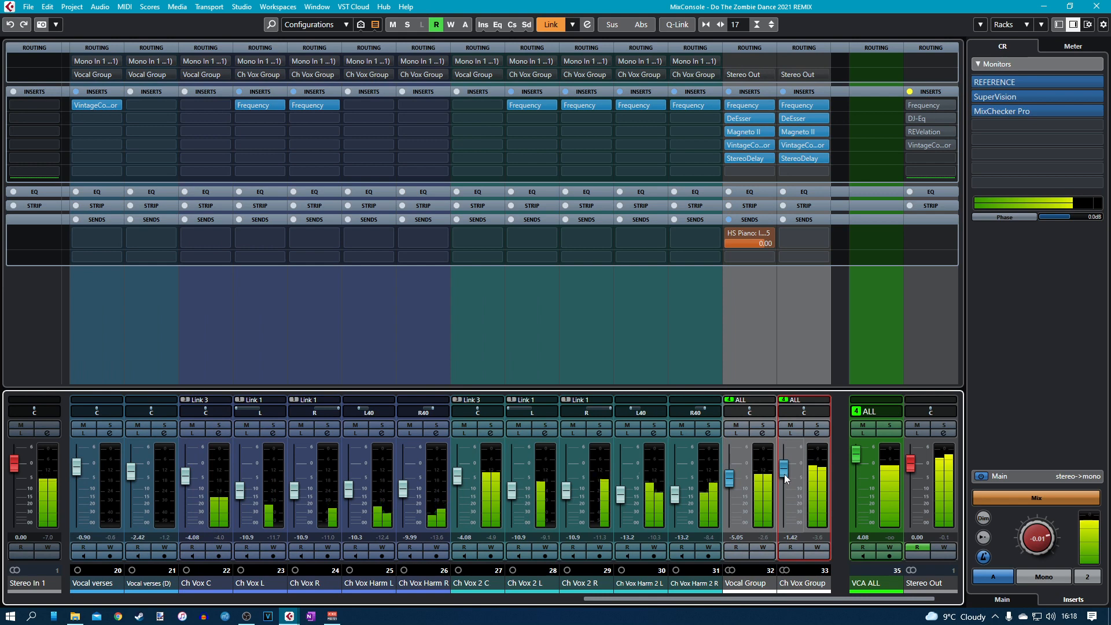
scroll(786, 478, up, 2)
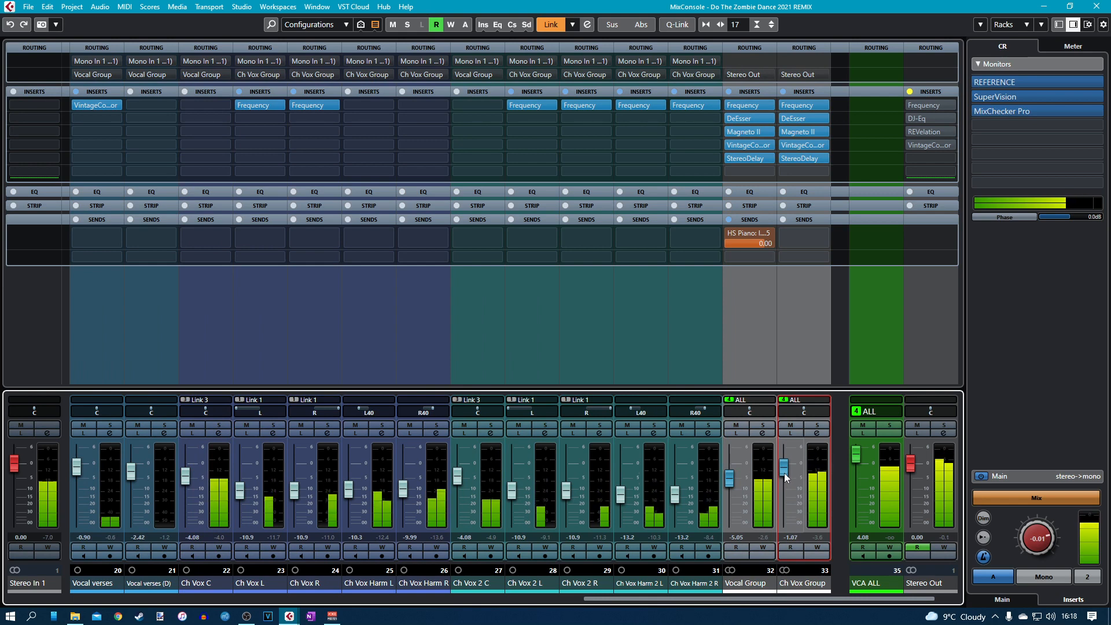
drag(785, 477, 787, 474)
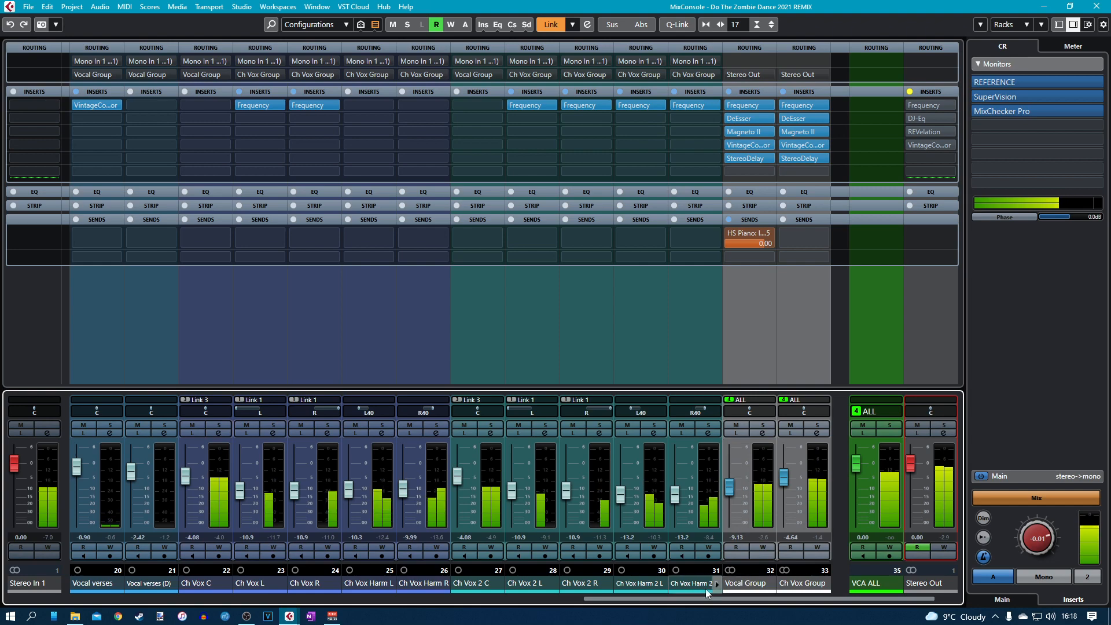
Return monitoring to stereo, briefly solo HS strings and balance its fader at -6.05.
drag(705, 601, 91, 612)
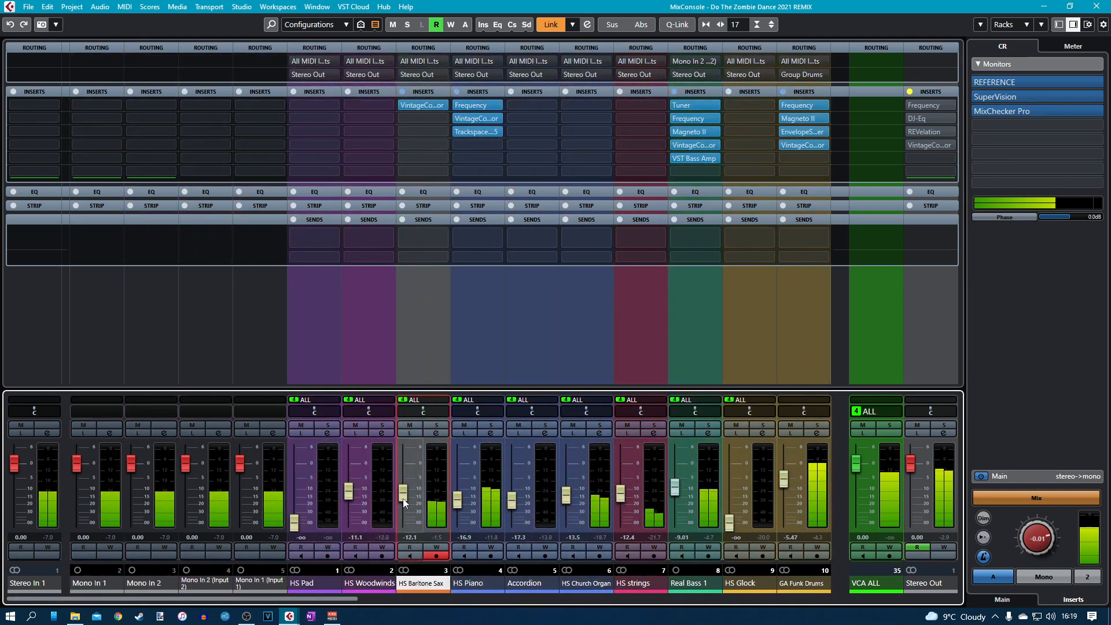
drag(621, 496, 622, 483)
click(654, 426)
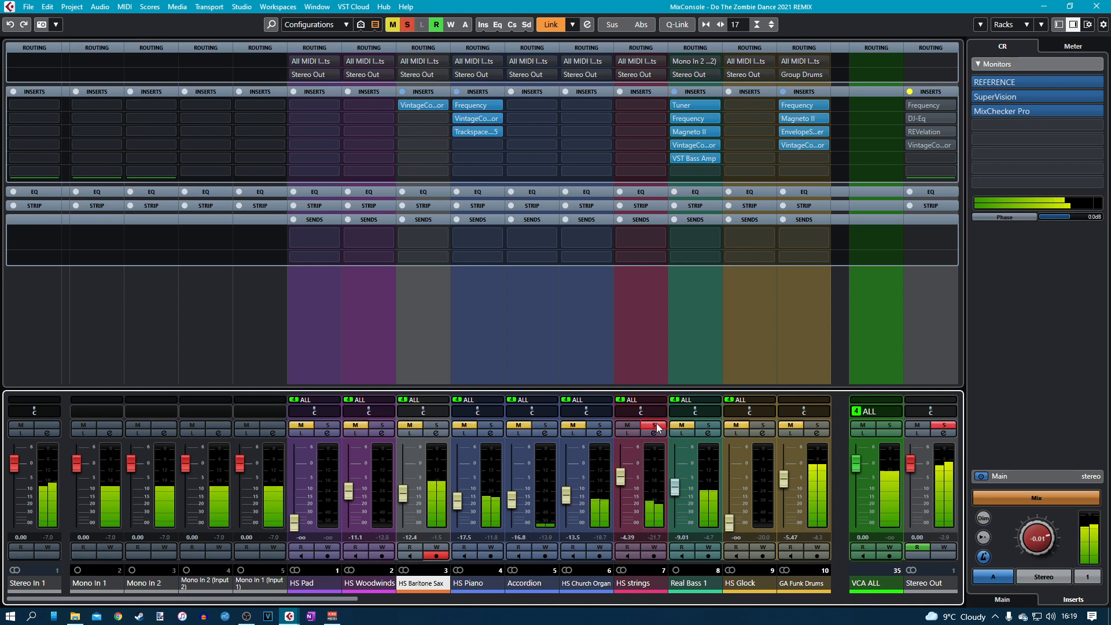
click(656, 427)
drag(619, 481, 620, 487)
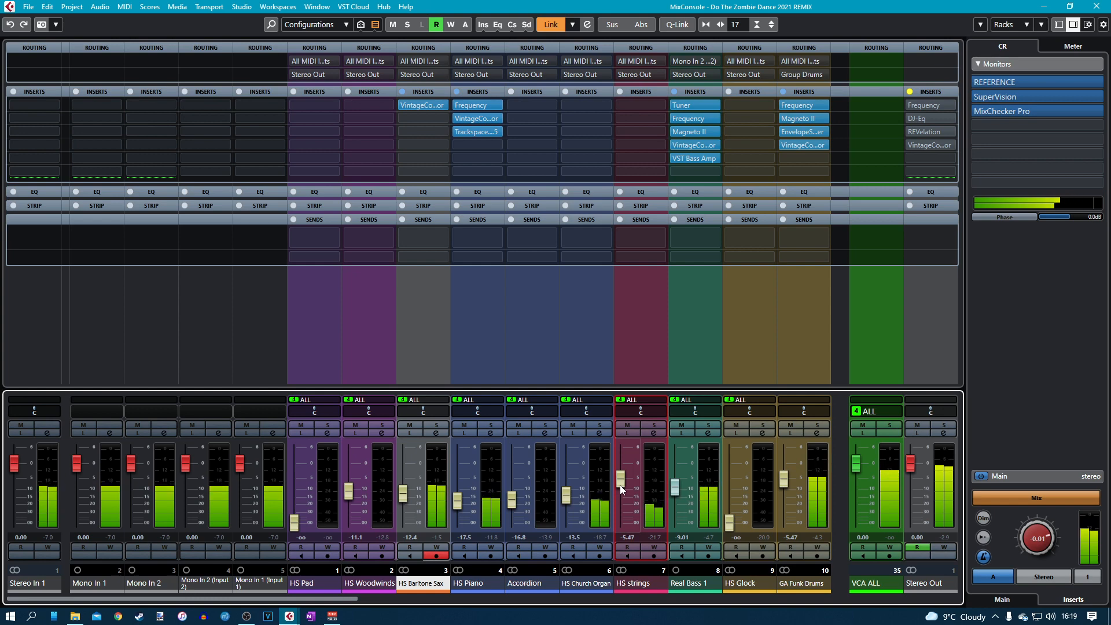
drag(619, 484, 619, 489)
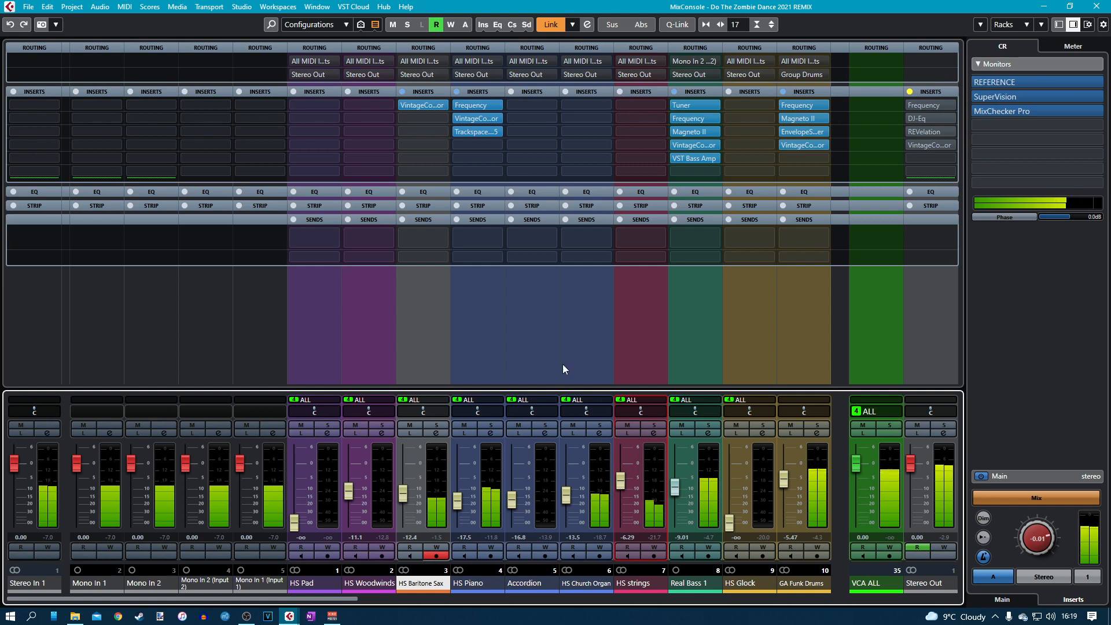
drag(623, 487, 624, 485)
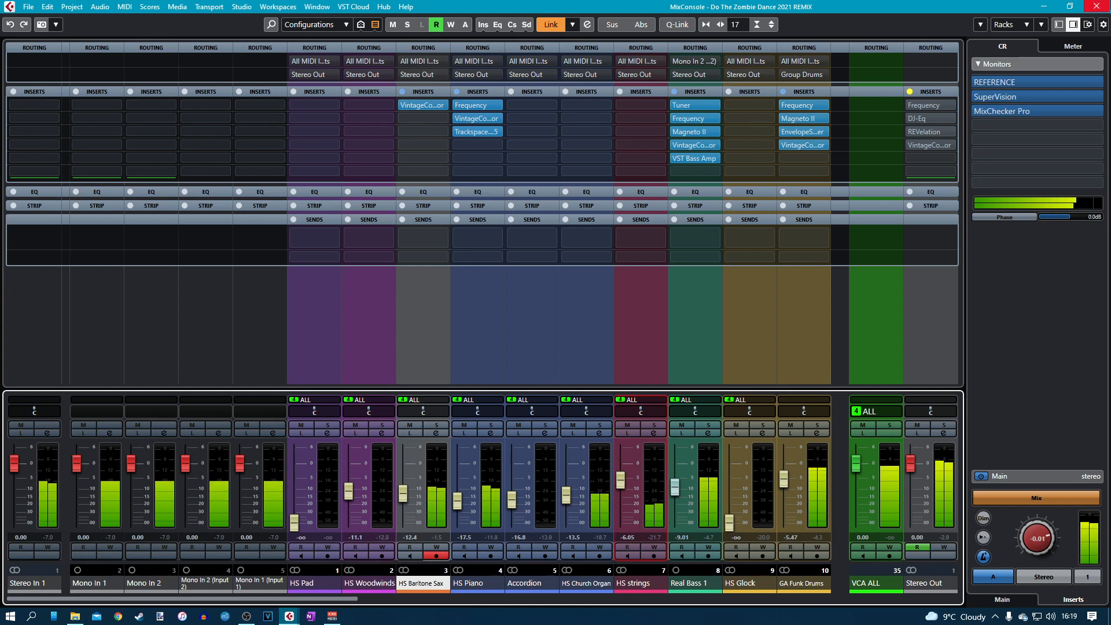
Stop playback, return to the project window and play the intro looped from bar 19 to bar 27.
click(1089, 7)
key(space)
scroll(483, 279, left, 5)
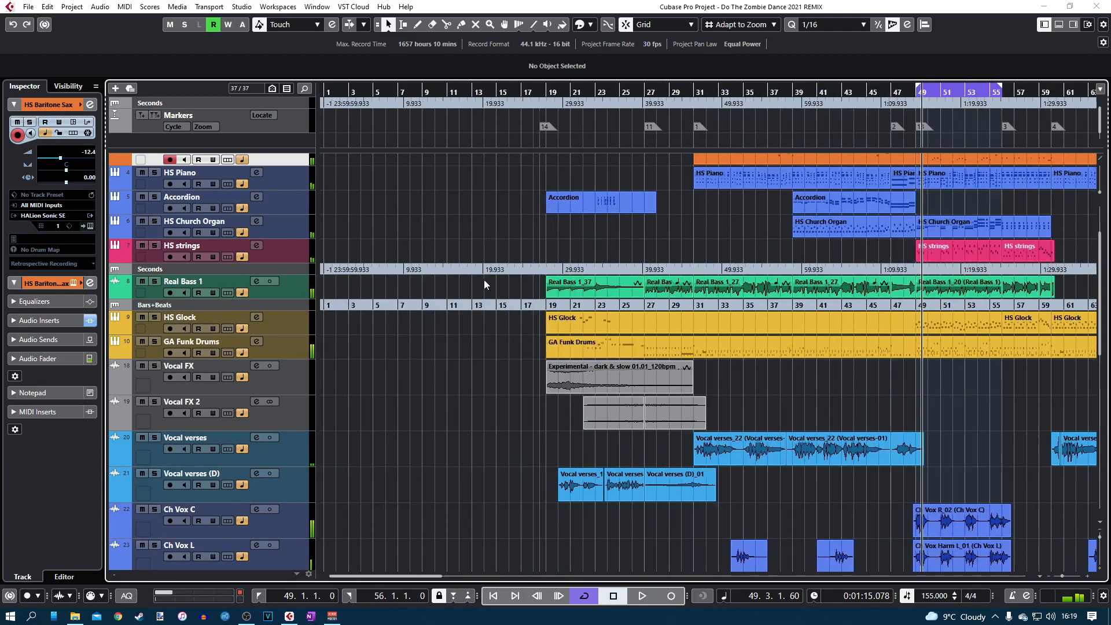
scroll(573, 224, up, 3)
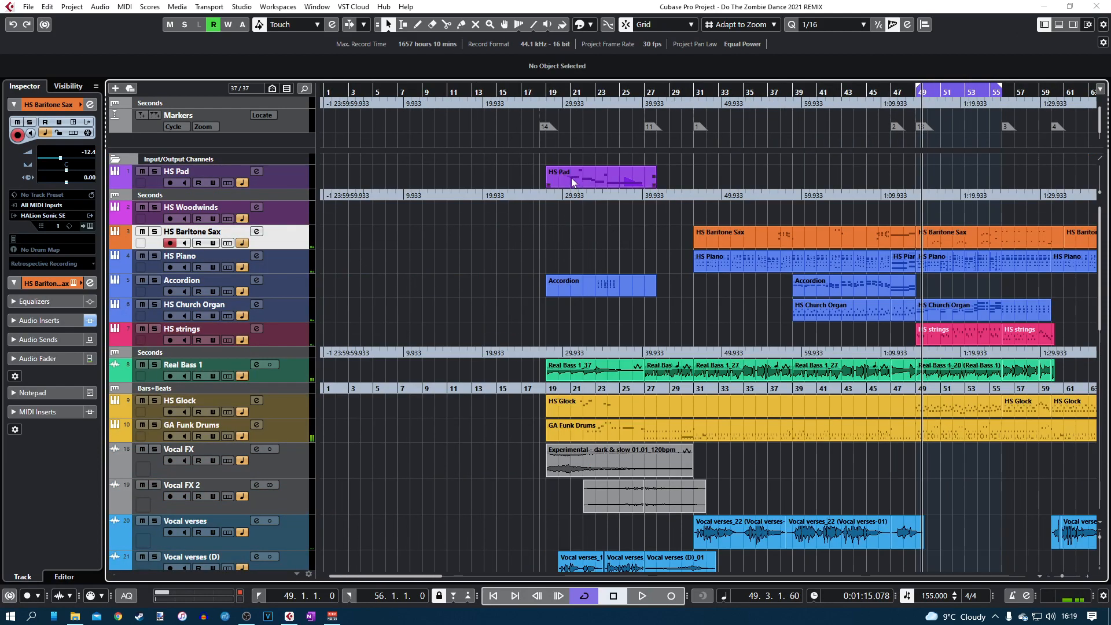
click(545, 102)
key(space)
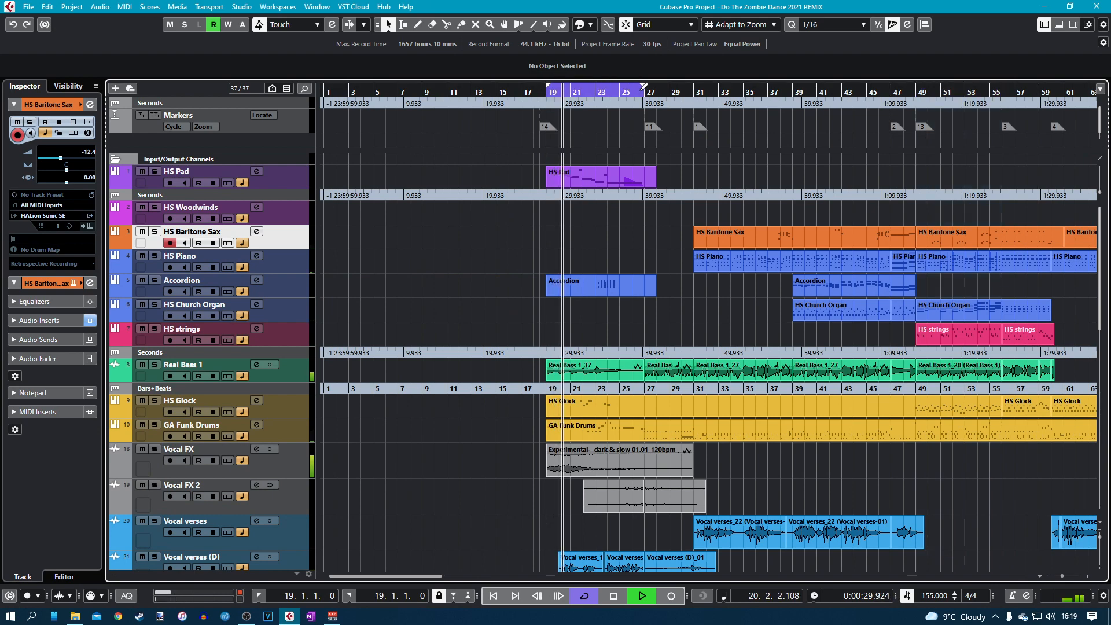
Bring up the HS Pad channel in the MixConsole, setting its fader to -28.8.
key(F3)
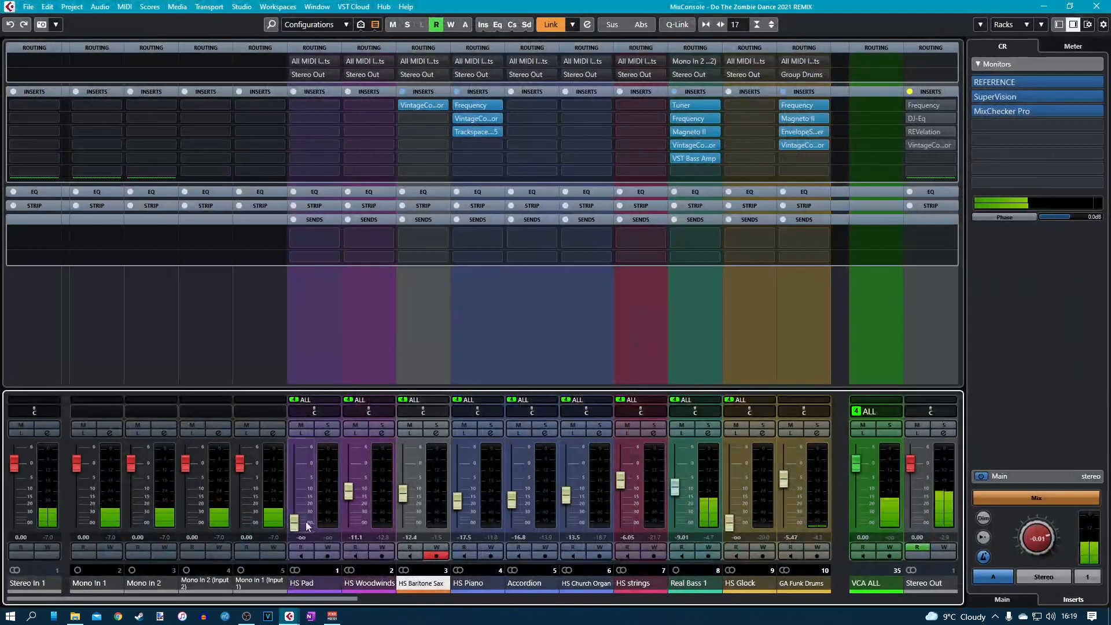
drag(294, 522, 296, 515)
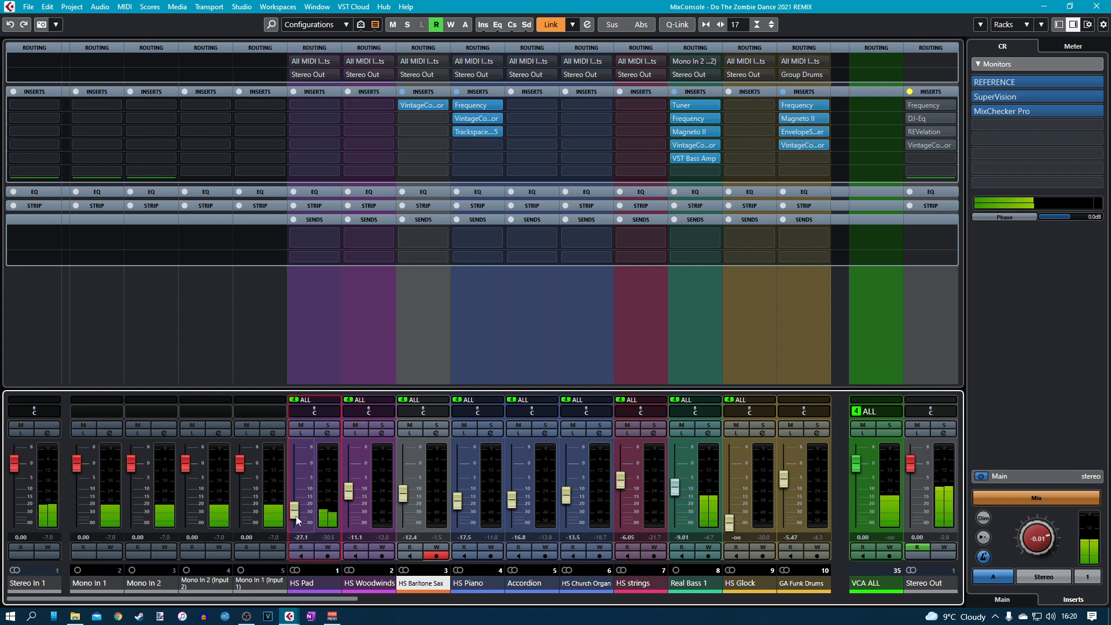
drag(296, 515, 296, 516)
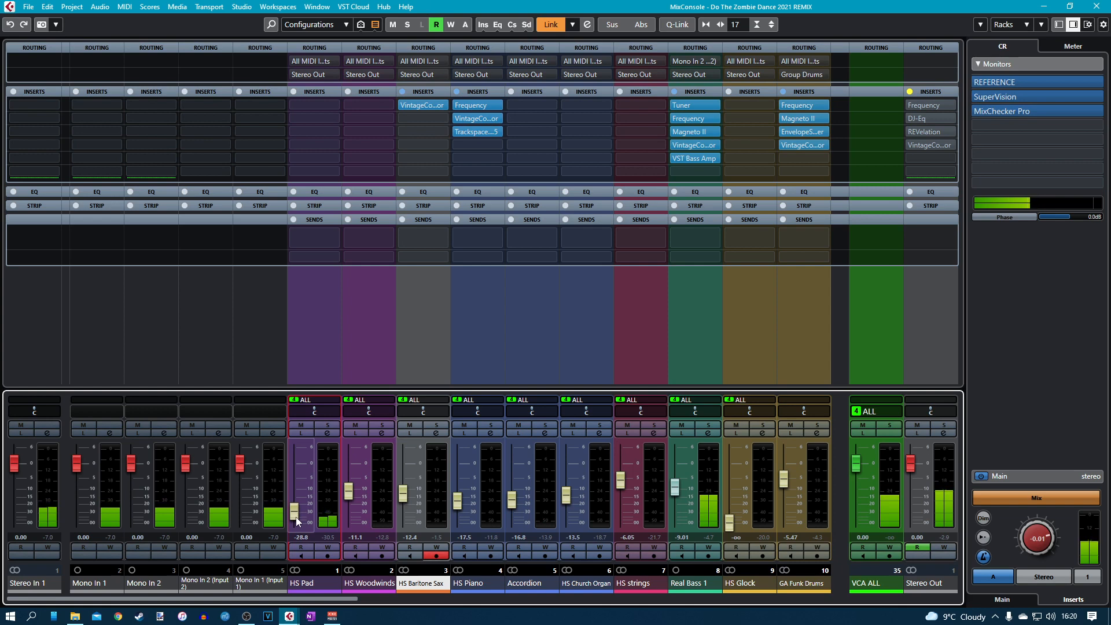
Lower the Percussion channel's fader to -13.9 while the intro loops.
drag(322, 599, 374, 602)
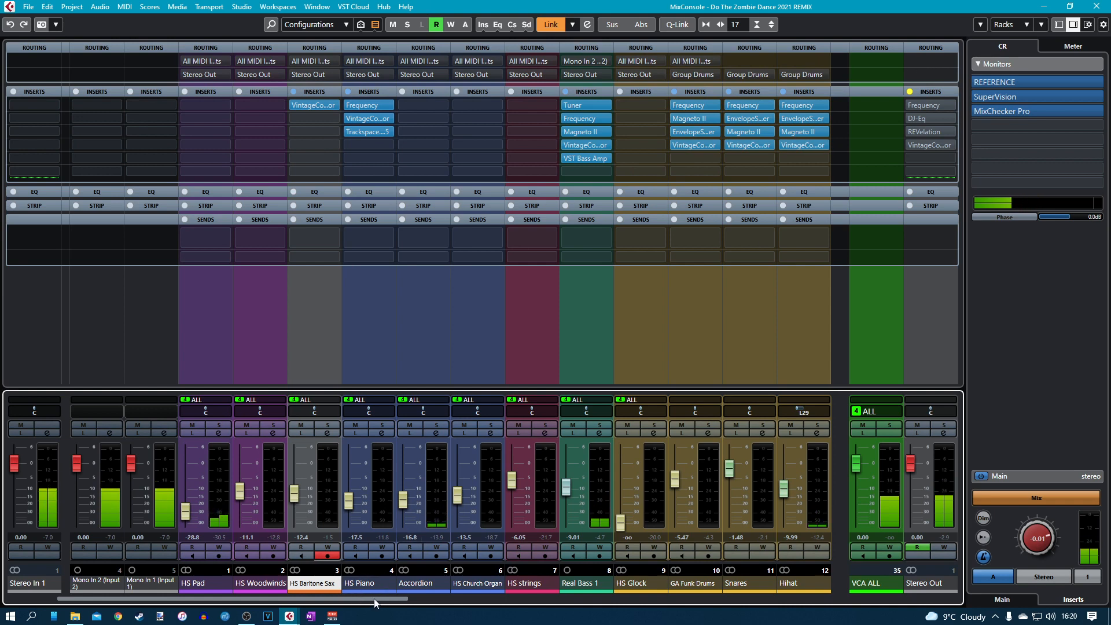
drag(374, 602, 641, 601)
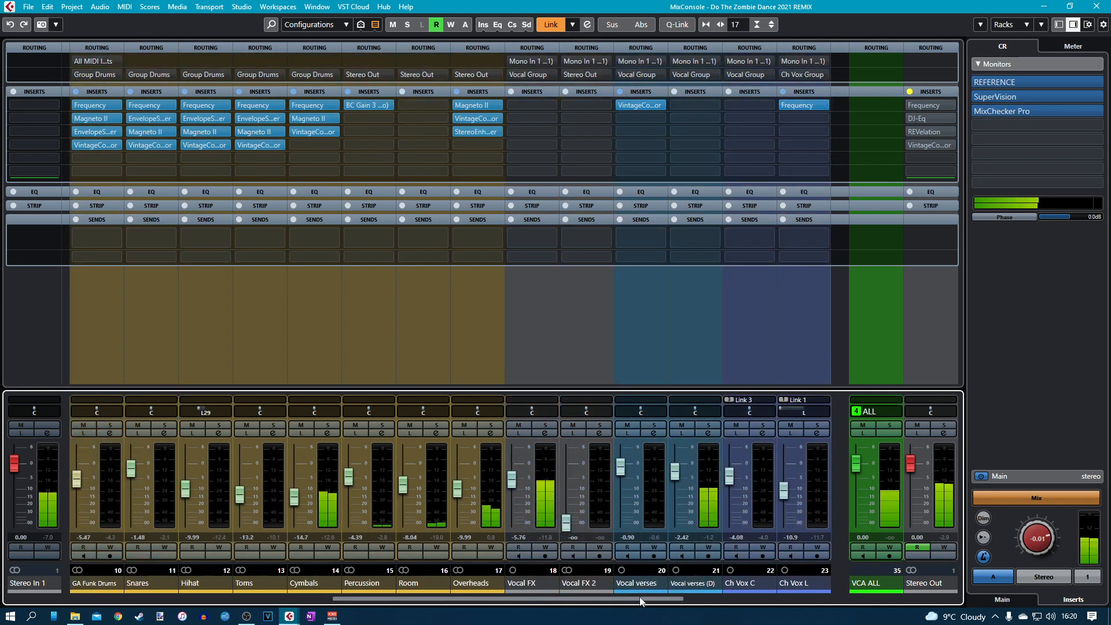
click(351, 487)
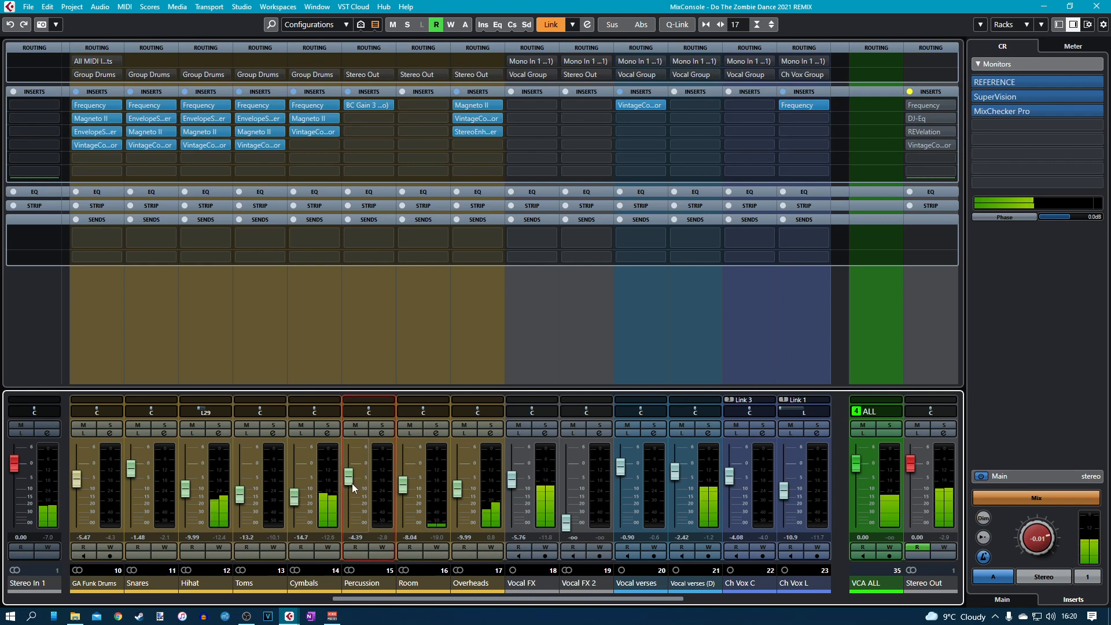
drag(352, 484, 352, 503)
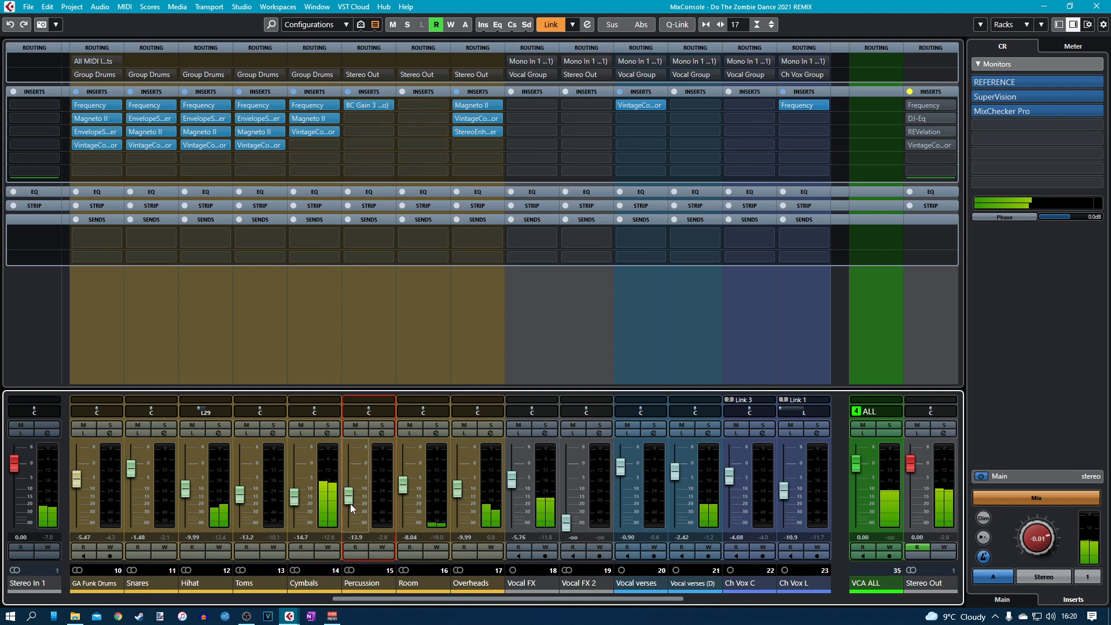
drag(350, 503, 349, 505)
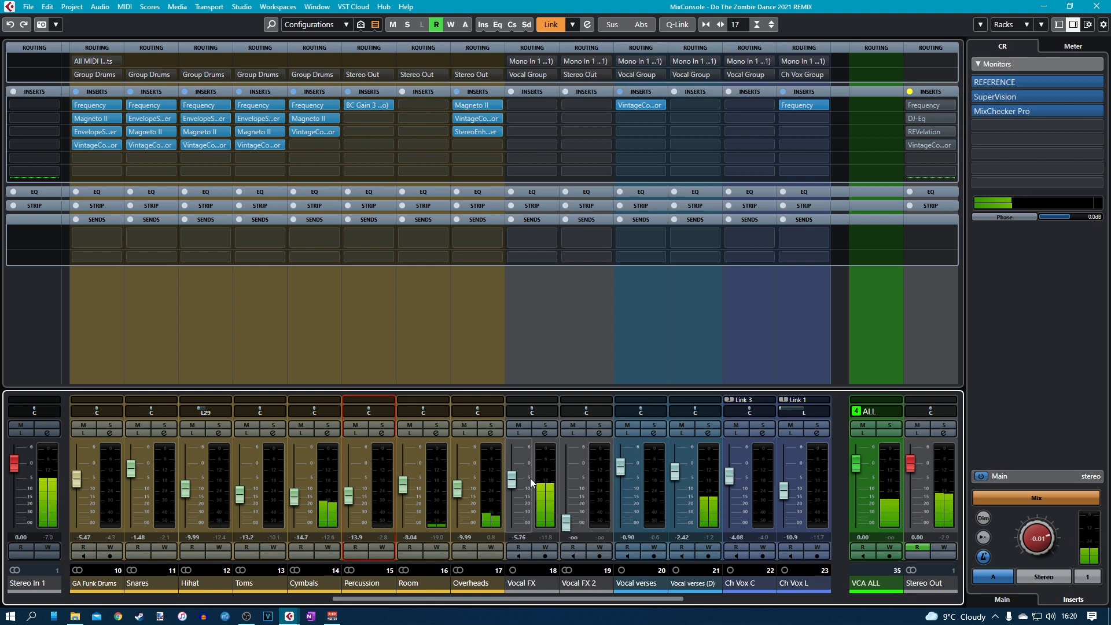
Return to the project window and play the Vocal FX track briefly in solo, stopping playback and clearing the solo.
click(1096, 6)
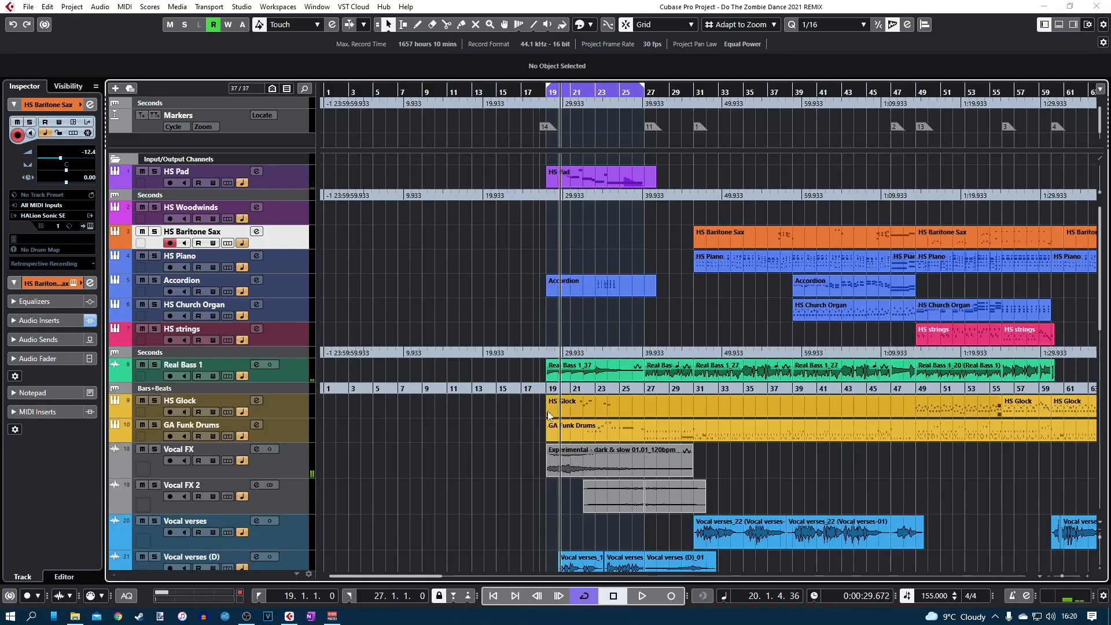
key(g)
key(g)
scroll(353, 486, down, 3)
key(g)
key(g)
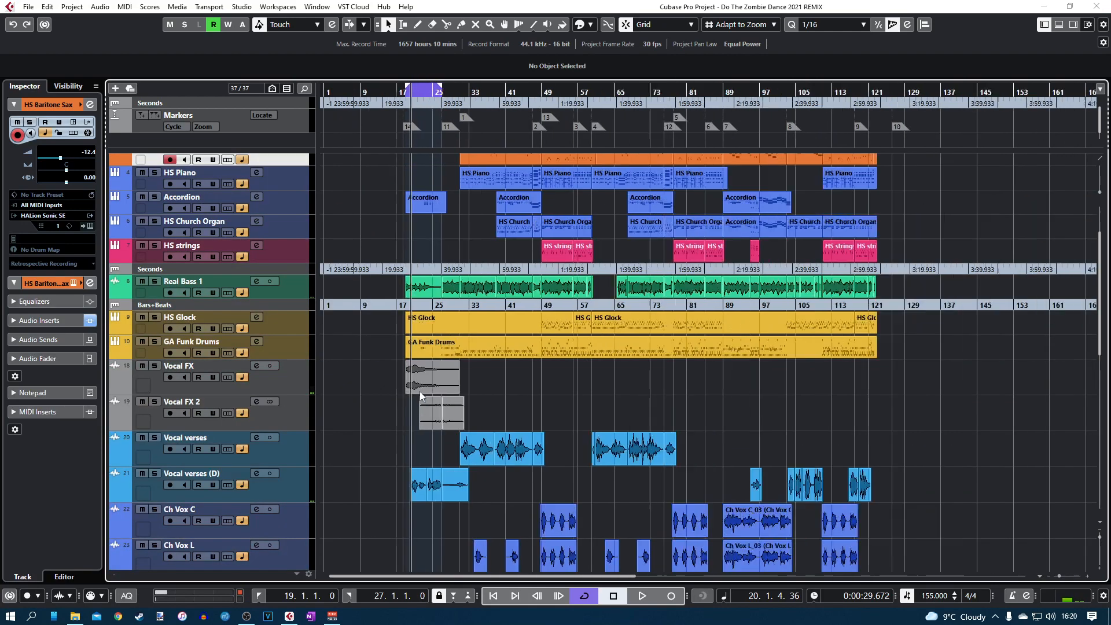
key(h)
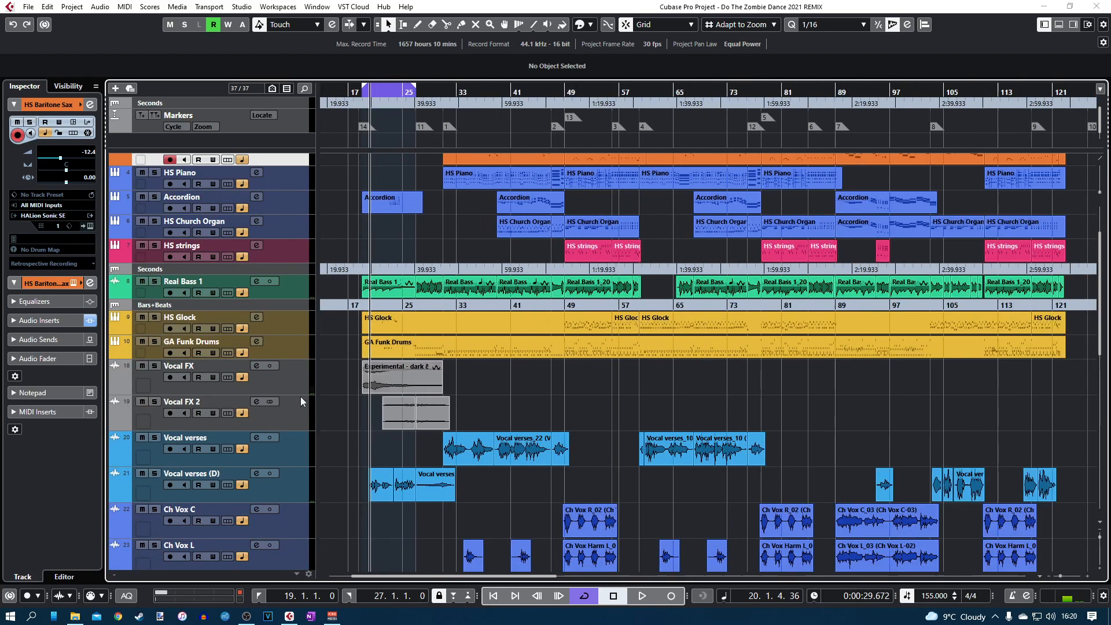
click(155, 366)
key(space)
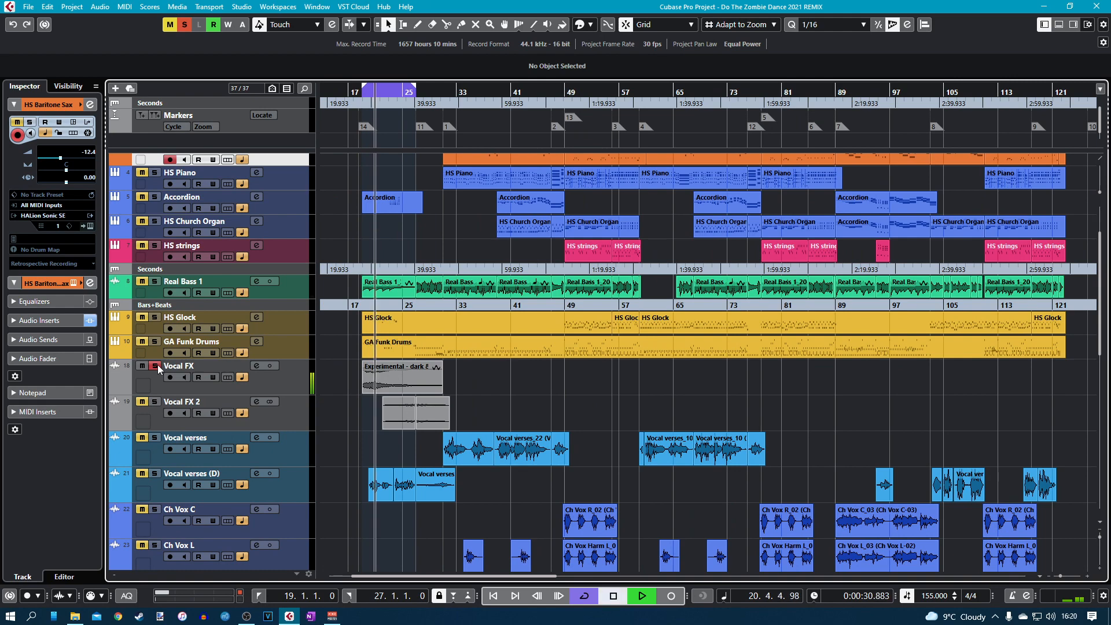
key(space)
click(155, 365)
Play the part of the intro containing the Vocal FX 2 clips, briefly solo that track, and stop playback.
key(h)
key(h)
key(h)
key(h)
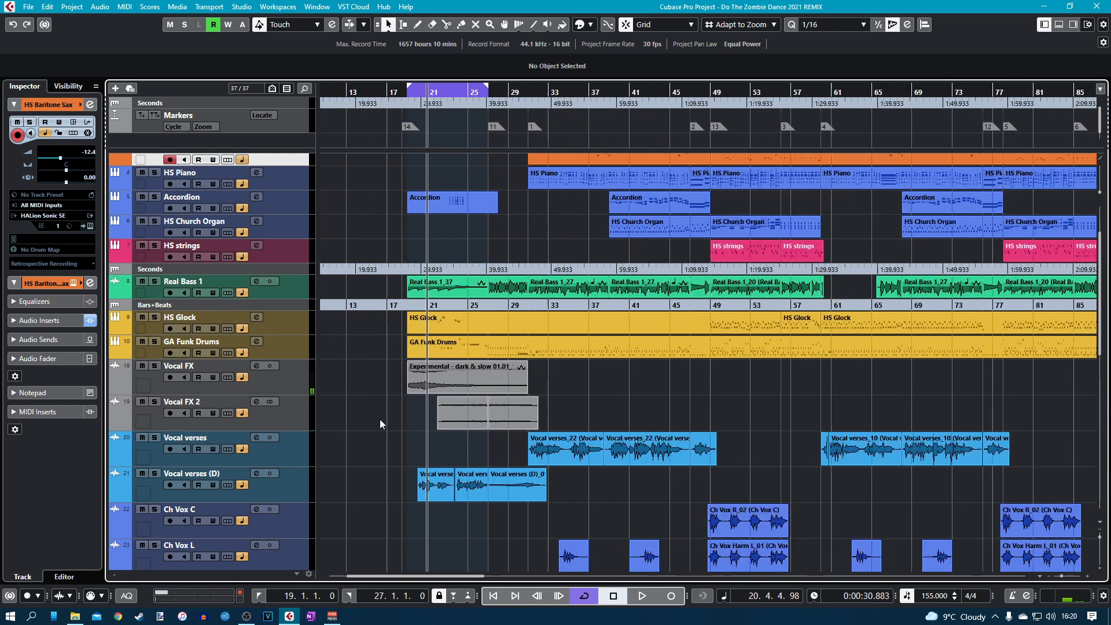
click(457, 95)
key(space)
click(155, 402)
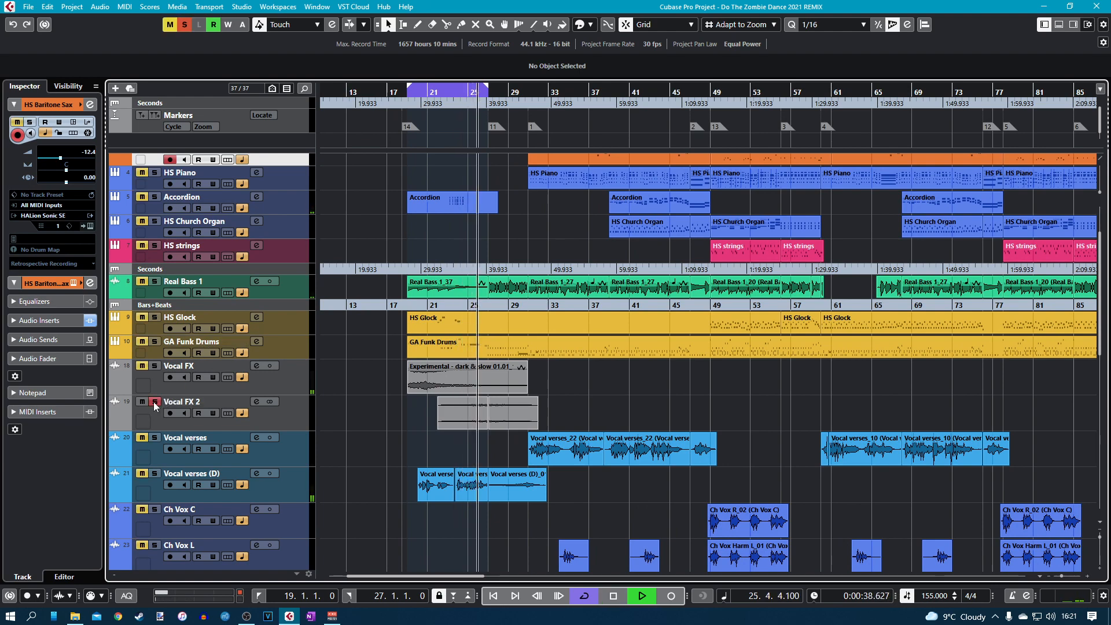
click(155, 402)
key(space)
Bring up the Vocal FX 2 channel in the MixConsole and set its fader to -3.44 during intro playback.
key(F3)
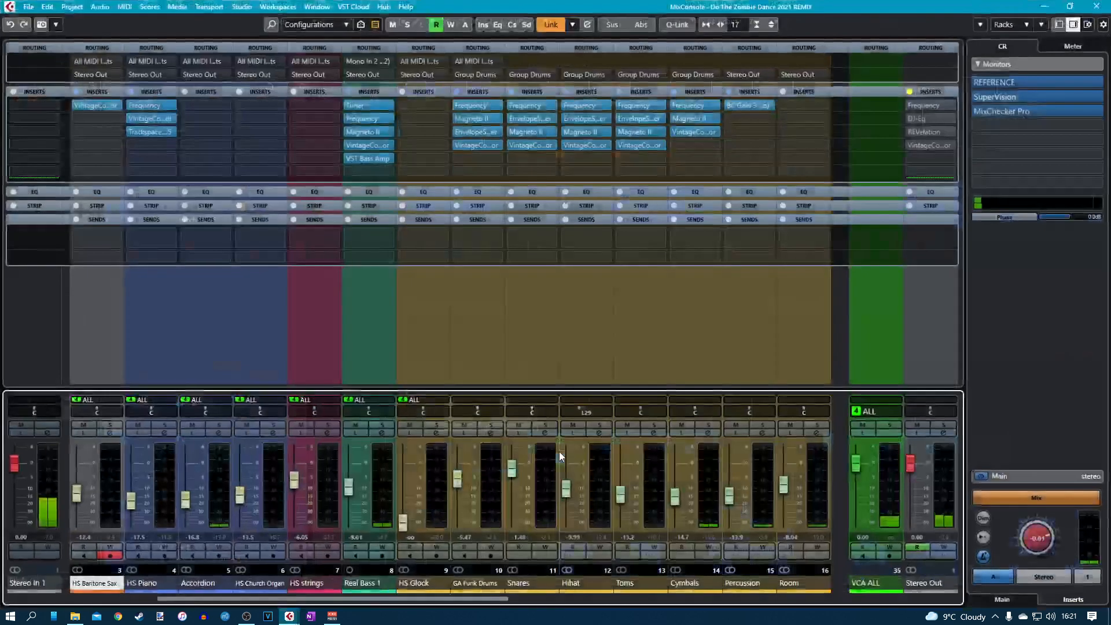
scroll(461, 604, right, 12)
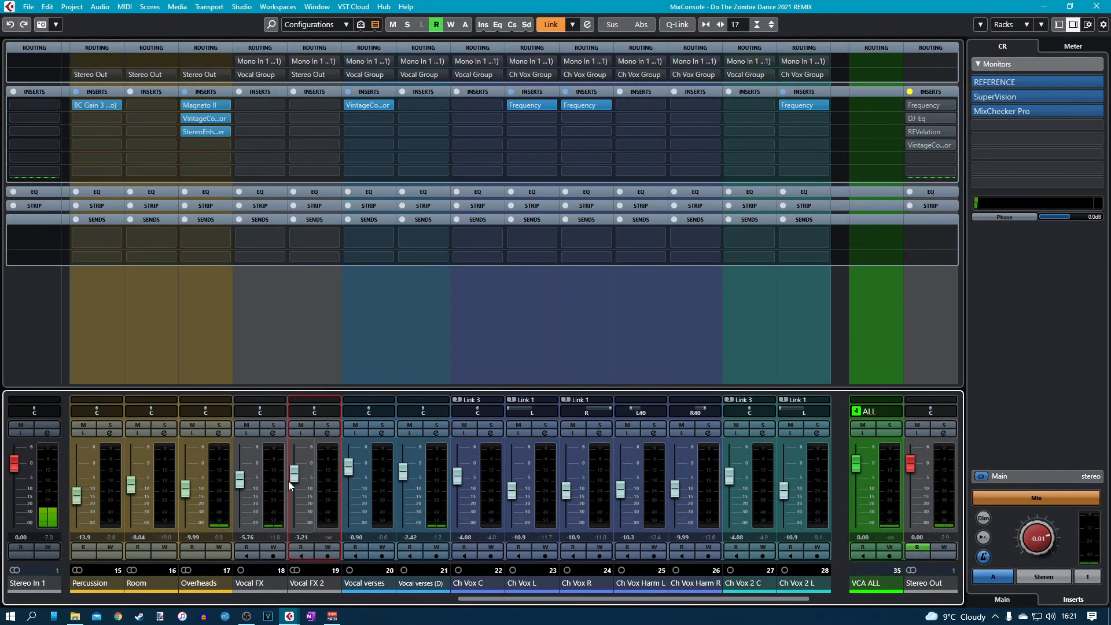
key(space)
drag(289, 481, 295, 484)
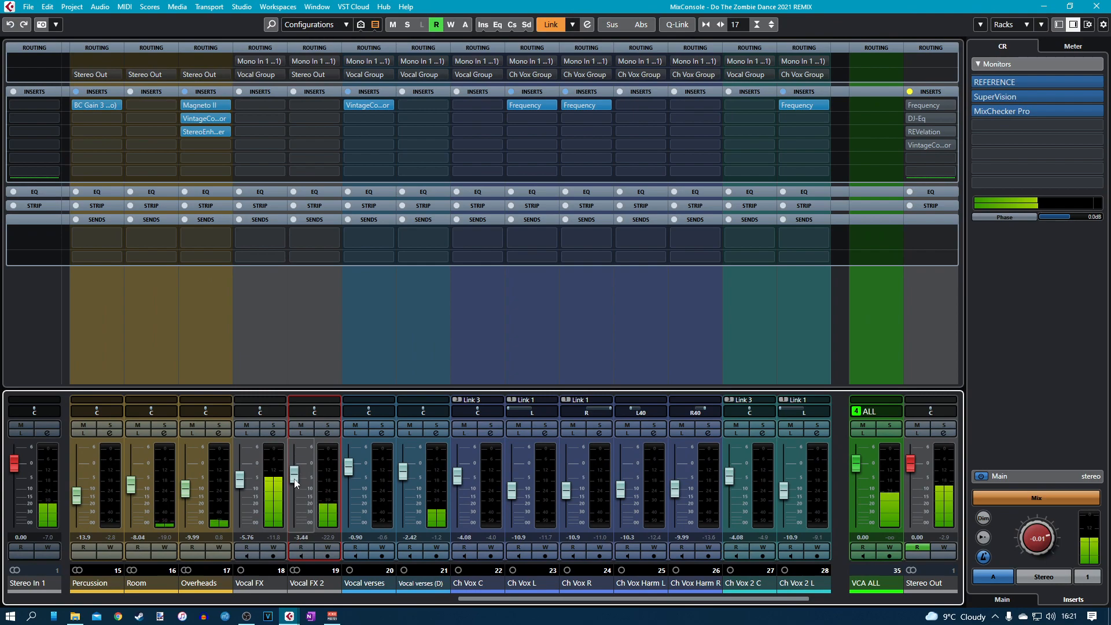
Recheck Vocal FX 2 in solo from the project window while the intro plays, then stop and clear the solo.
key(F3)
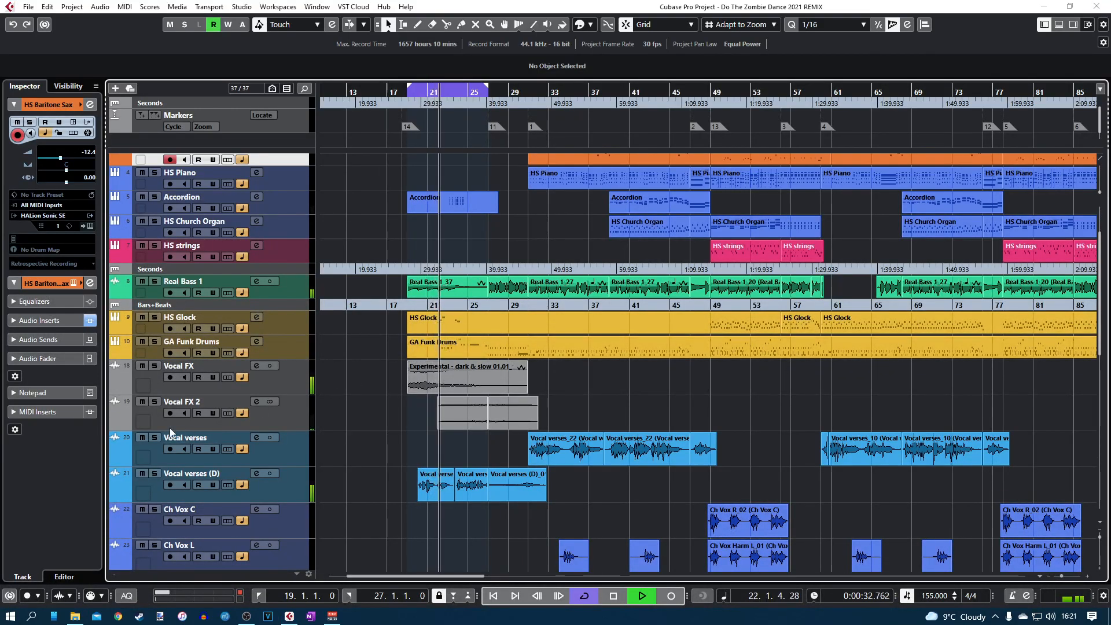
click(155, 401)
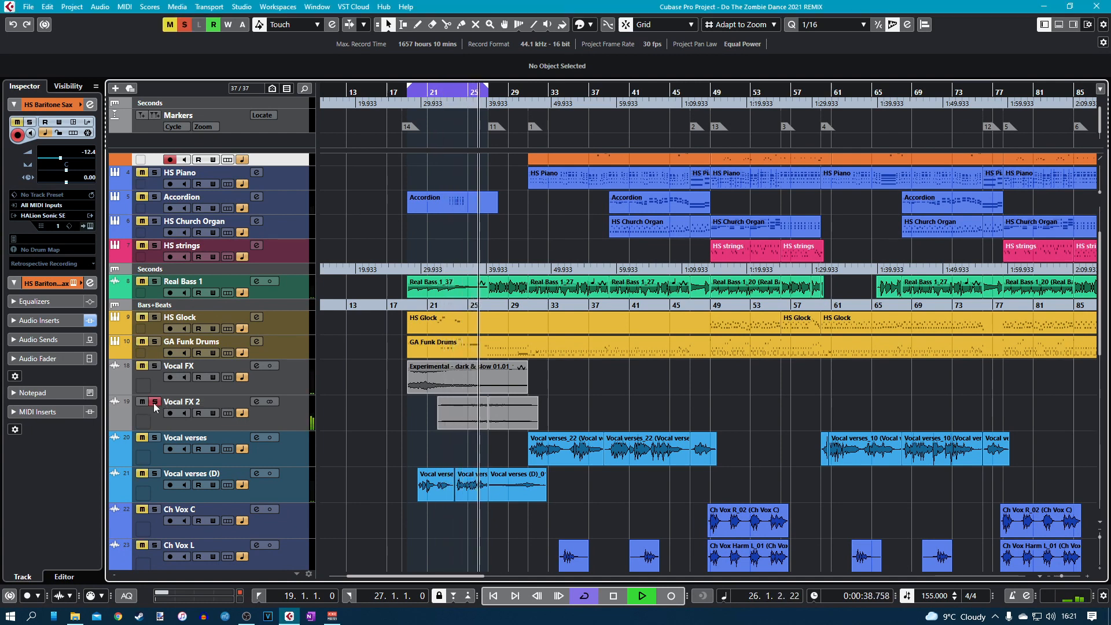
key(space)
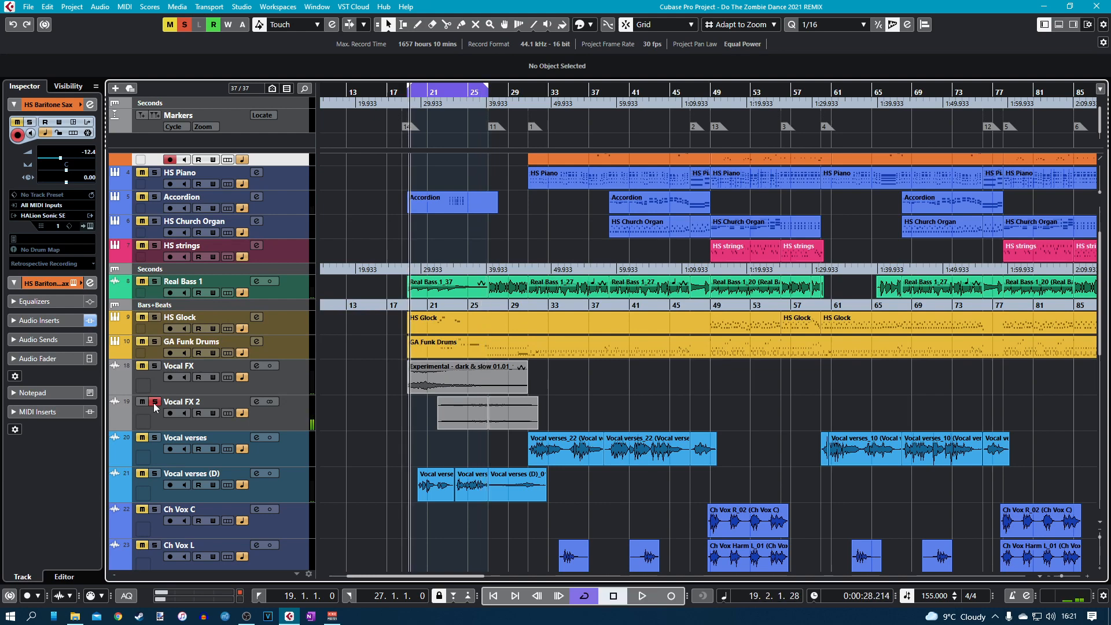
click(155, 401)
click(414, 283)
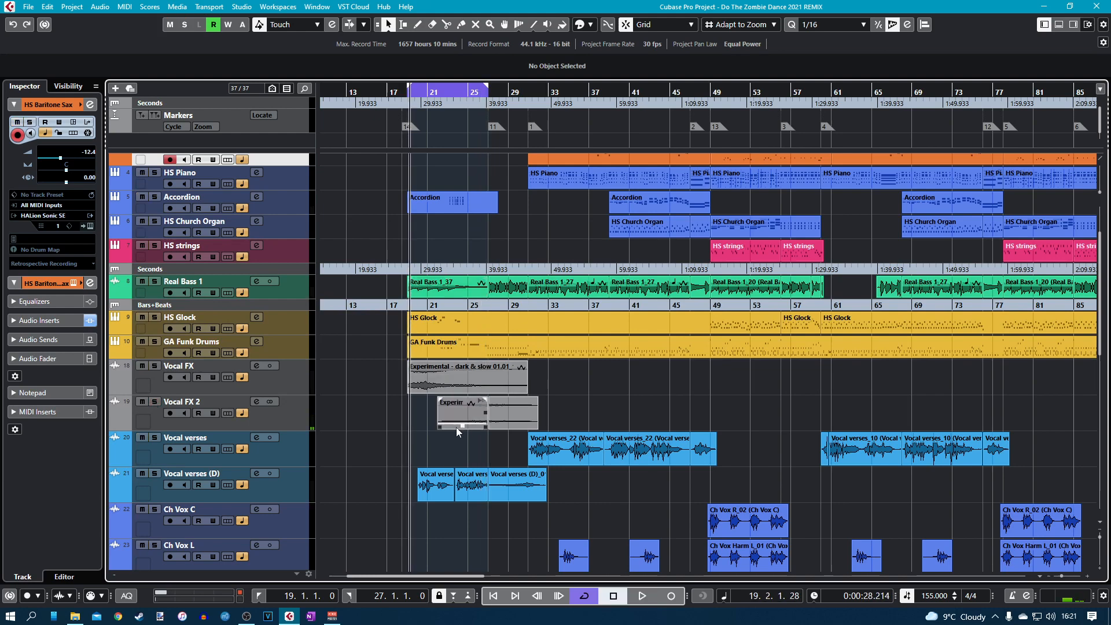
Find the Vocal verses (D) clips in the second half of the song and play briefly from bar 95.
key(g)
key(g)
key(g)
key(g)
key(h)
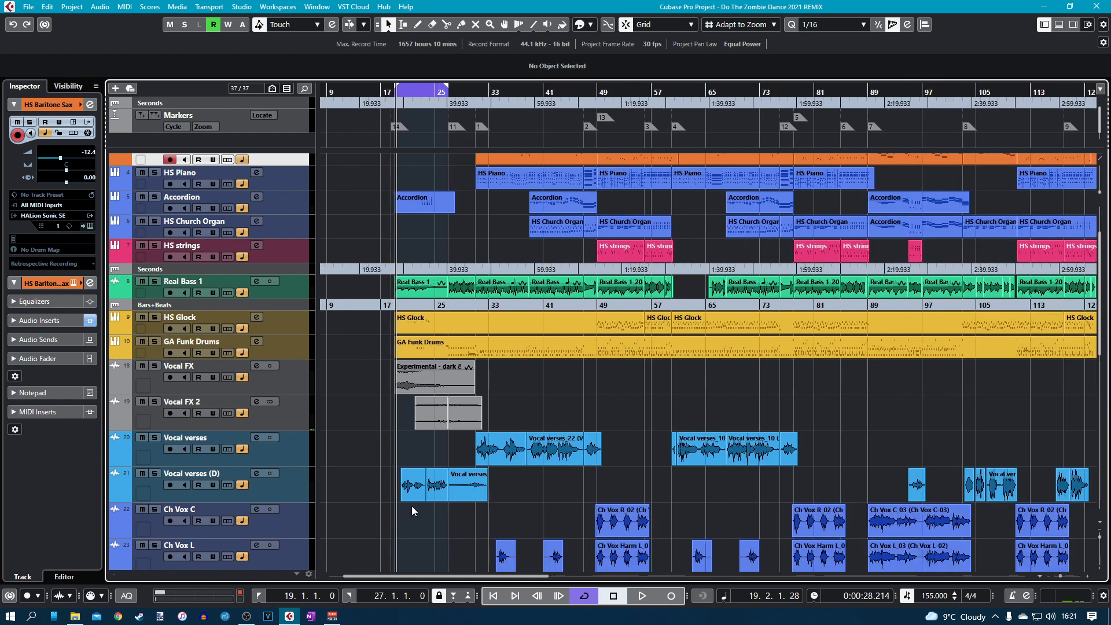
scroll(414, 486, down, 3)
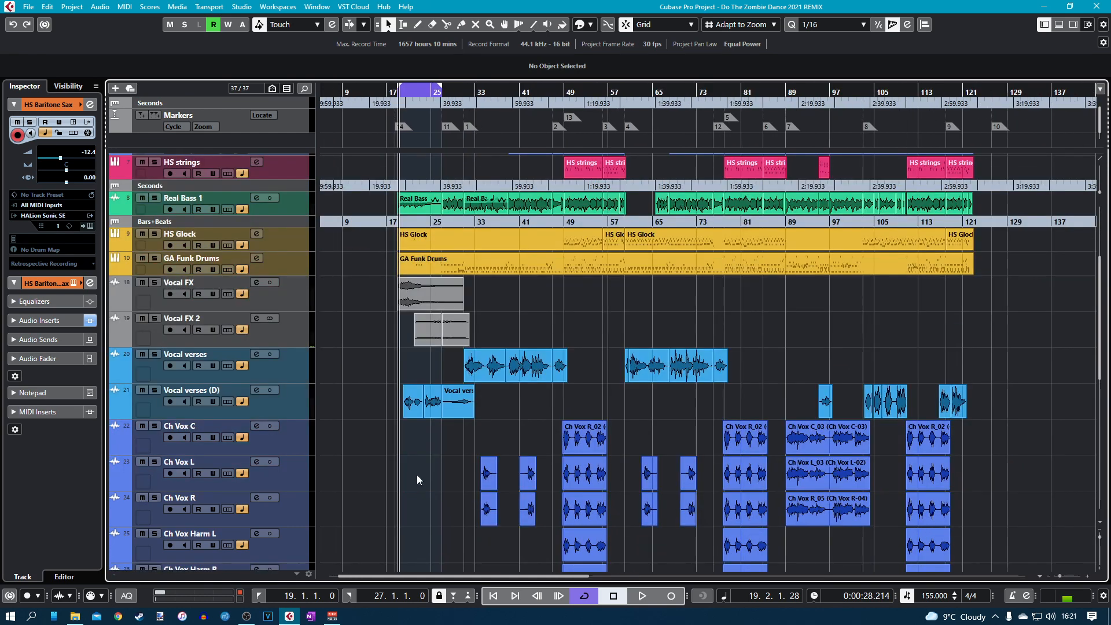
key(h)
key(h)
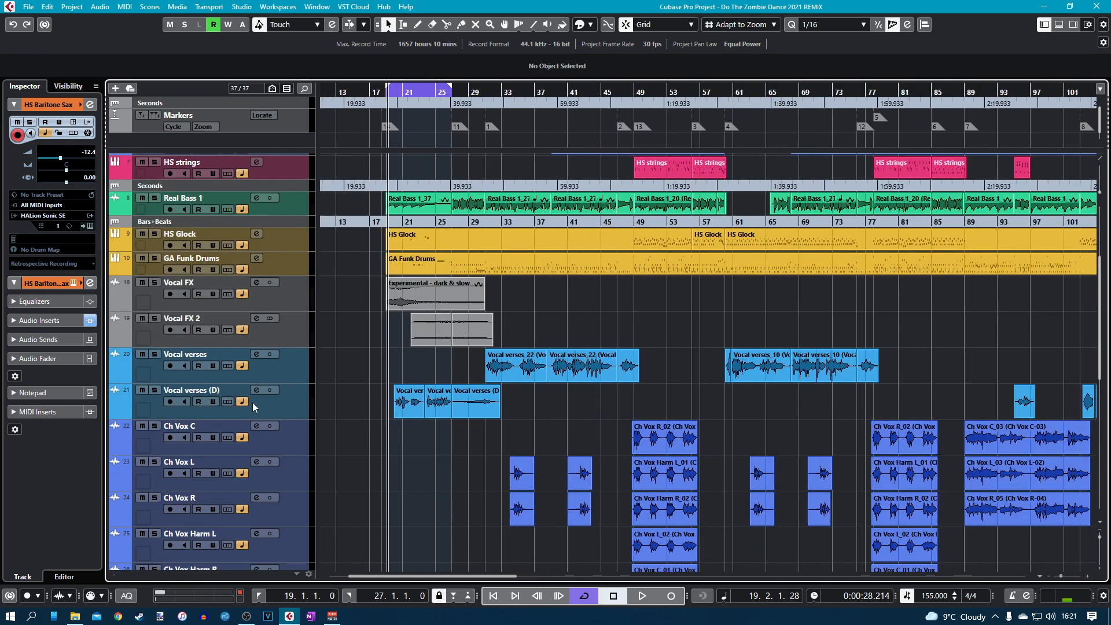
scroll(542, 405, right, 6)
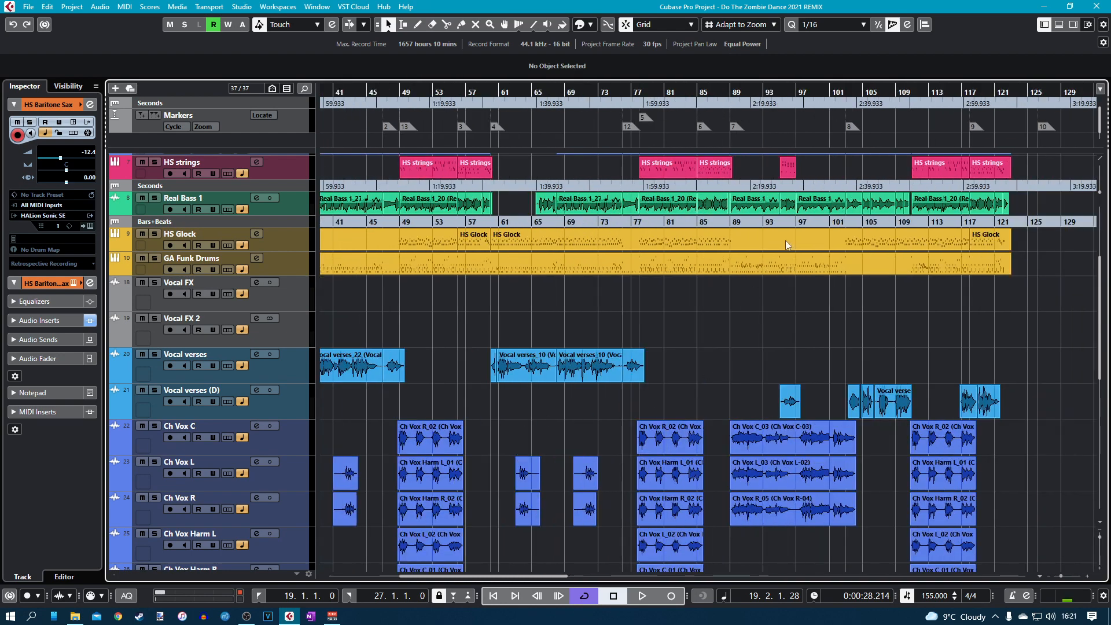
click(779, 88)
key(space)
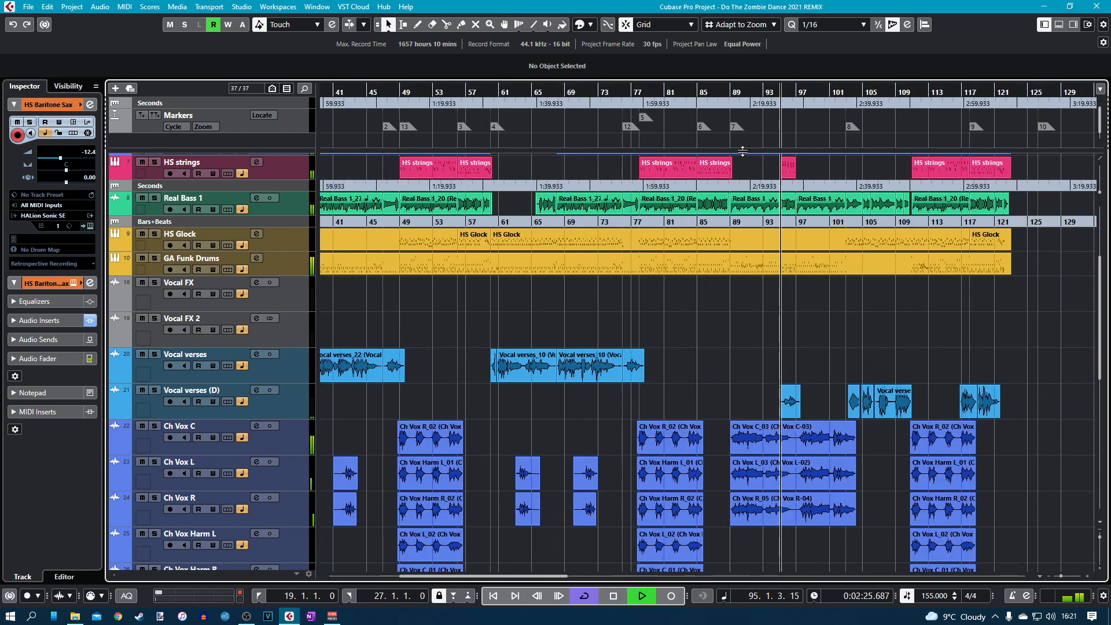
key(space)
Play from bar 103 and bring up the Vocal verses (D) channel in the MixConsole to check its level.
click(790, 405)
click(849, 87)
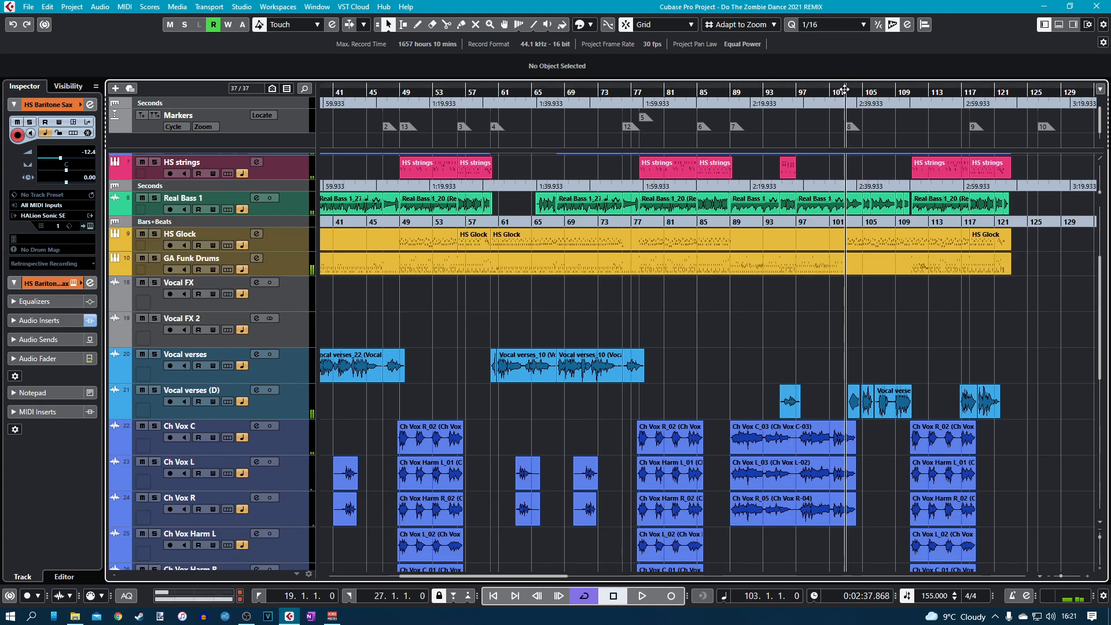
key(space)
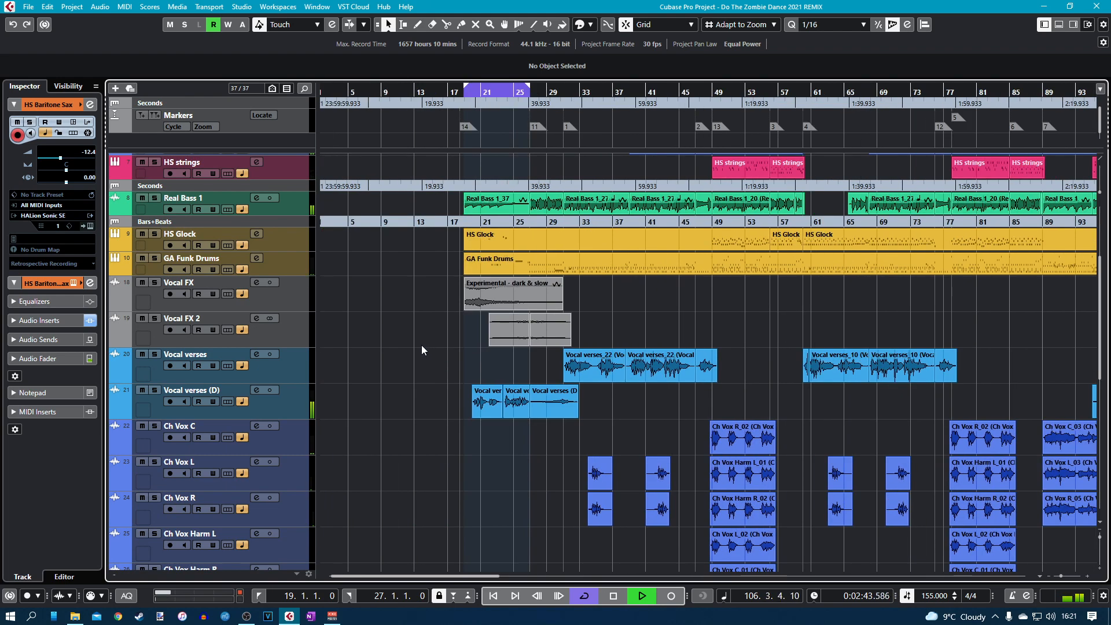
key(F3)
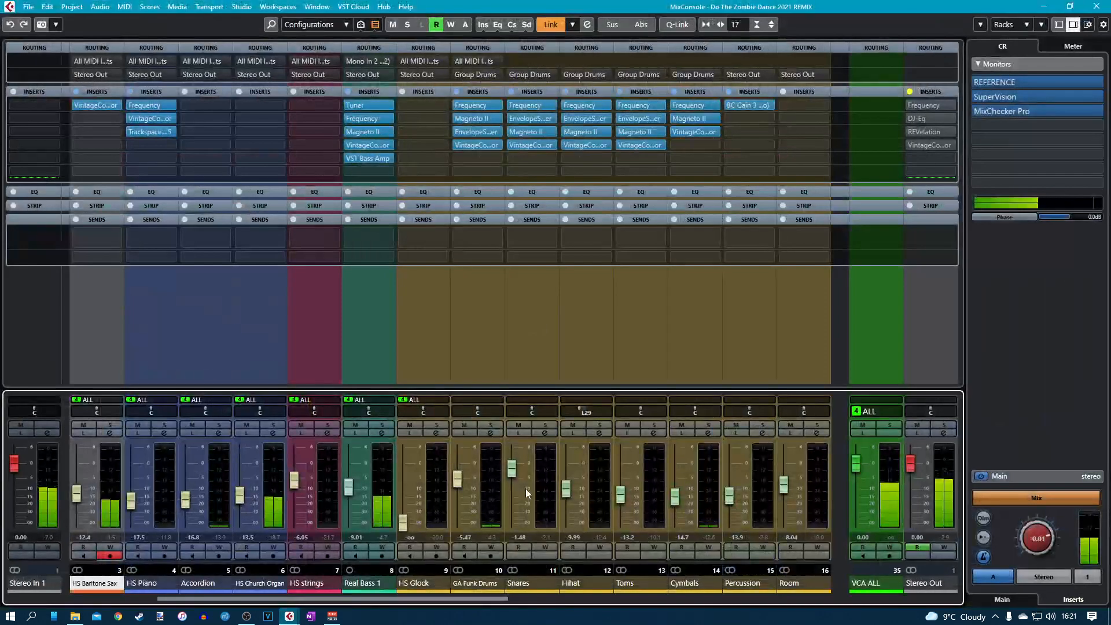
drag(413, 602, 662, 604)
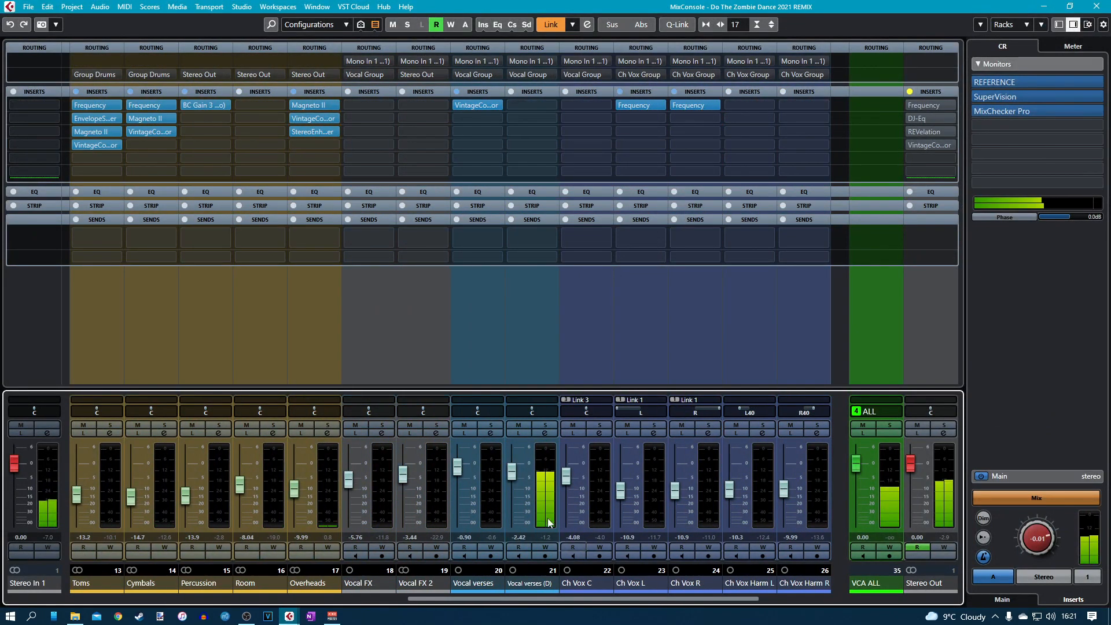
Play the looped intro and set the faders of Vocal FX to -9.13, Vocal FX 2 to -4.39 and Vocal verses (D) to -0.40.
click(1096, 6)
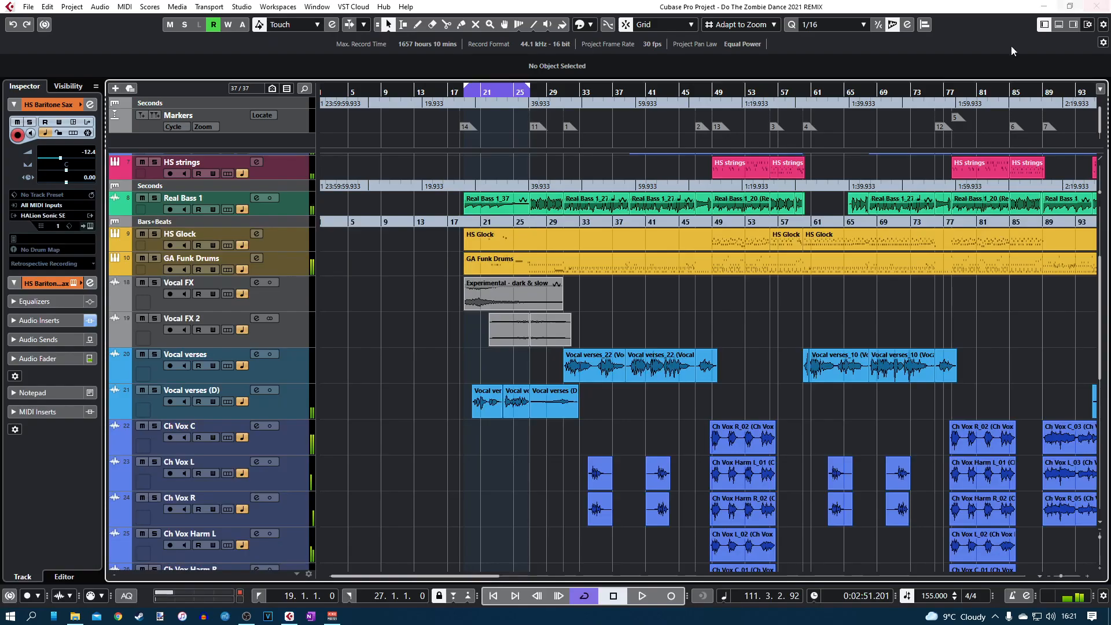
key(F3)
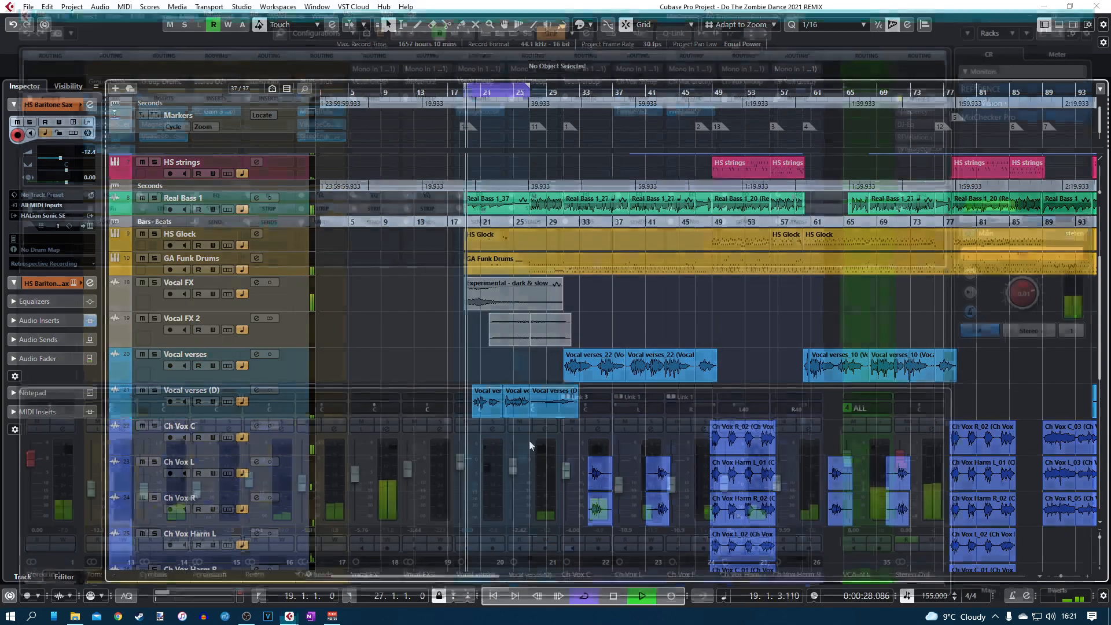
drag(489, 599, 818, 605)
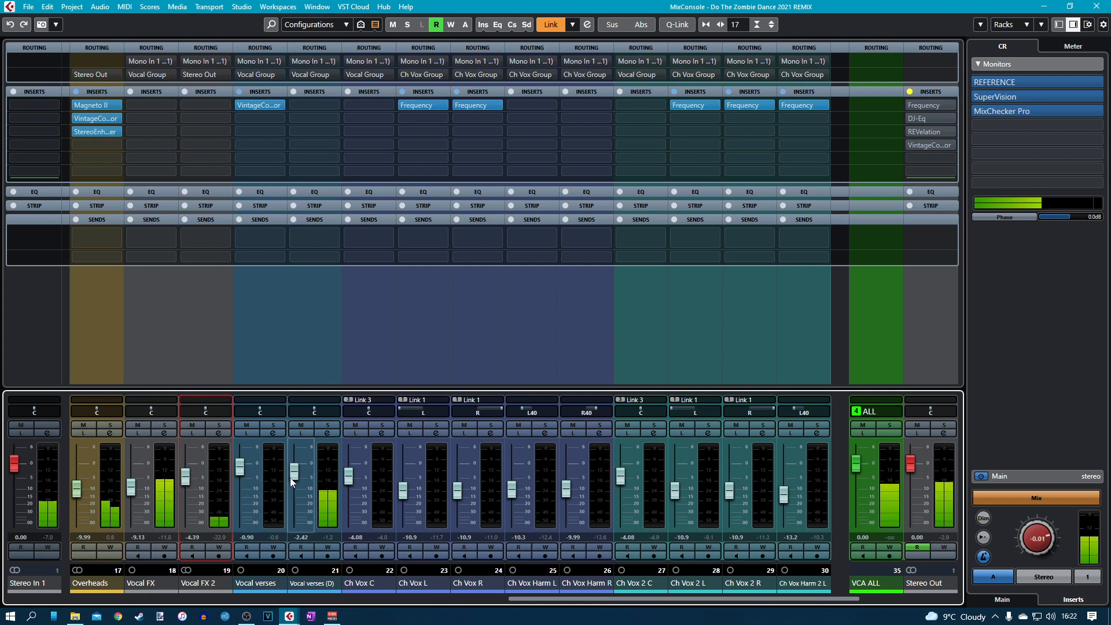
drag(290, 478, 294, 474)
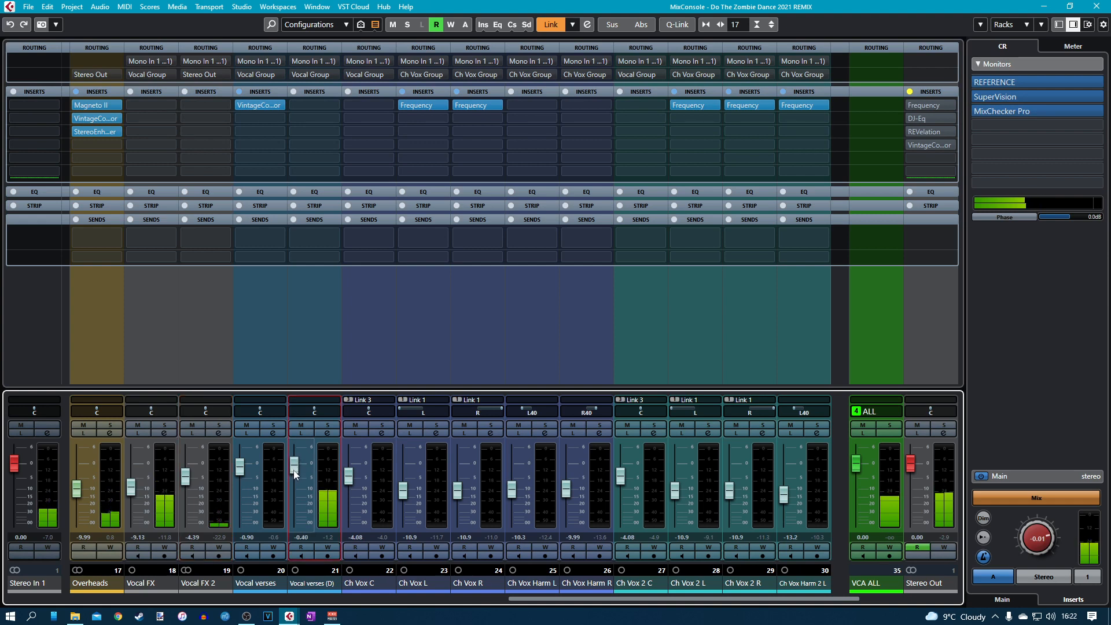
click(184, 481)
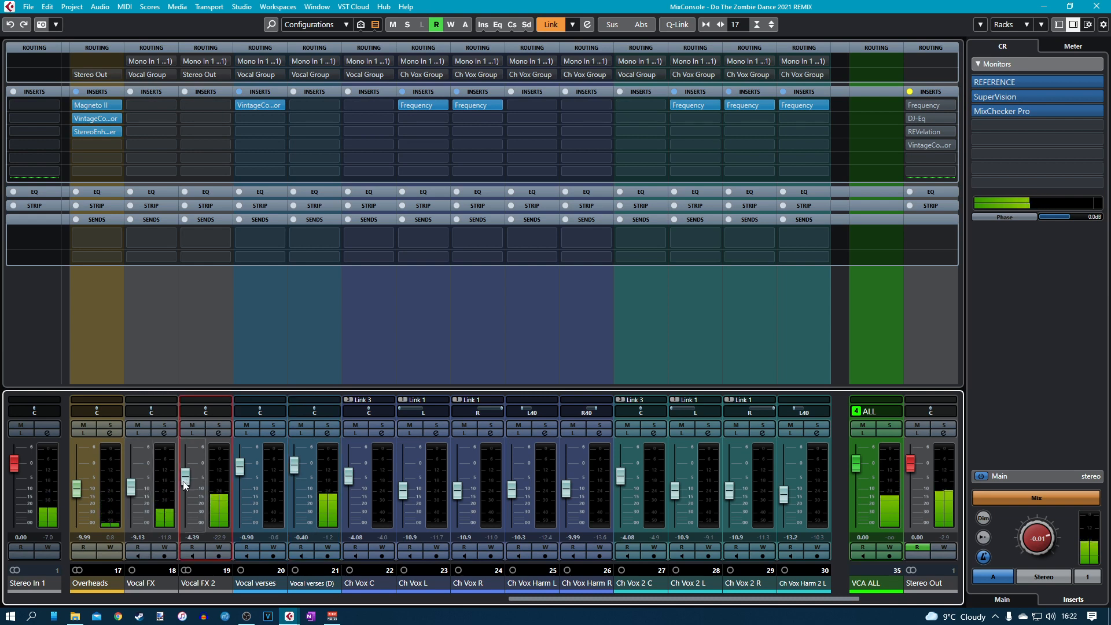
Raise the Vocal FX 2 fader to -2.78 and the Vocal verses (D) fader to 0.44 while the intro plays.
click(1095, 7)
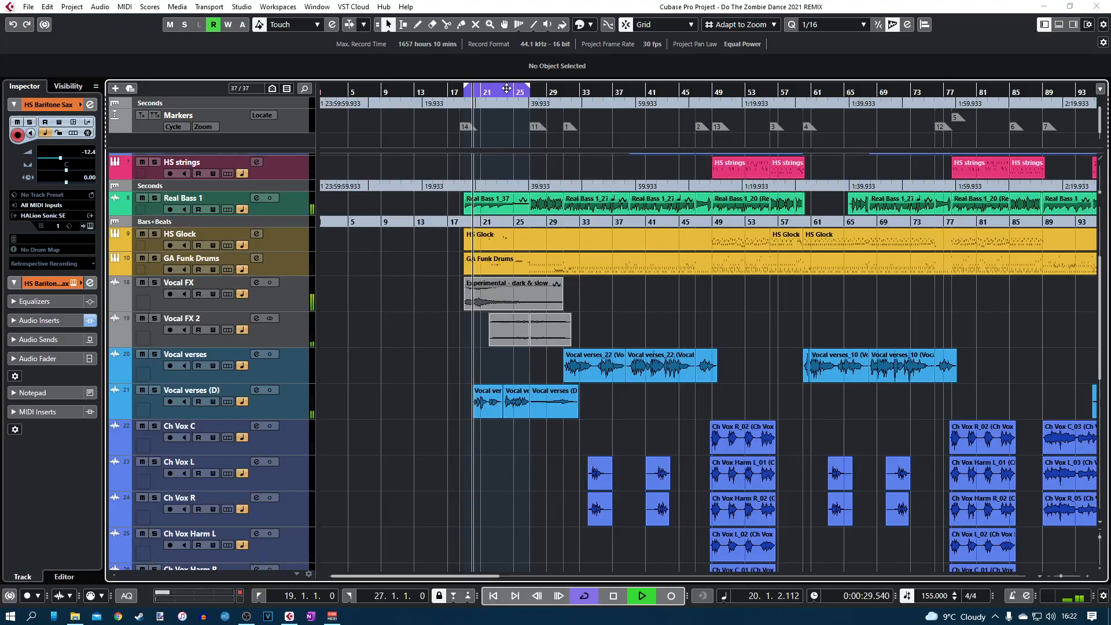
key(F3)
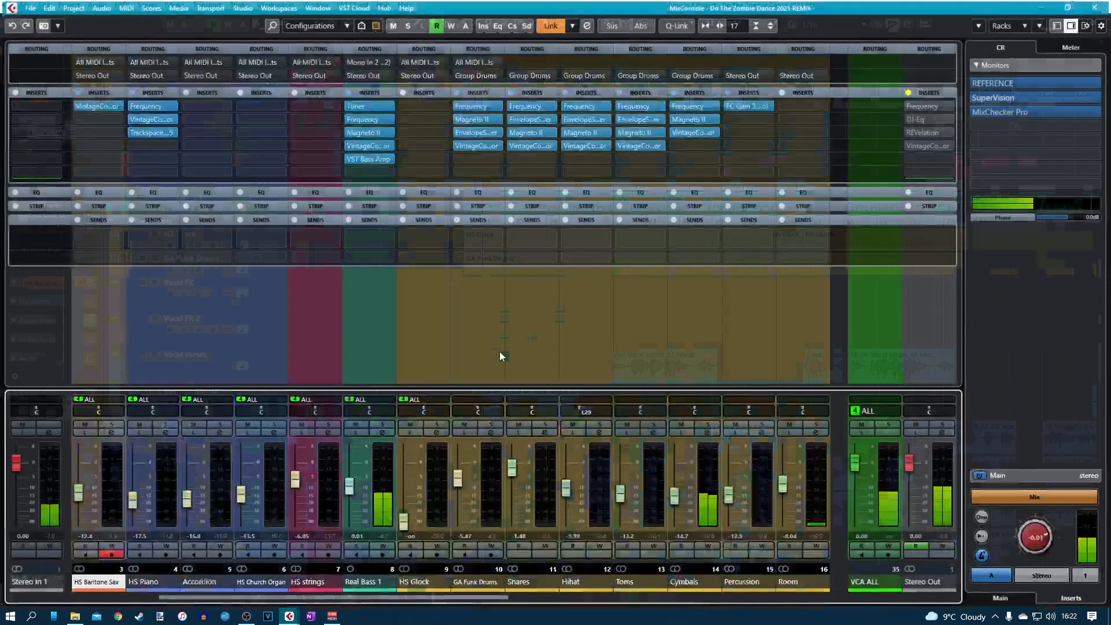
scroll(474, 601, right, 10)
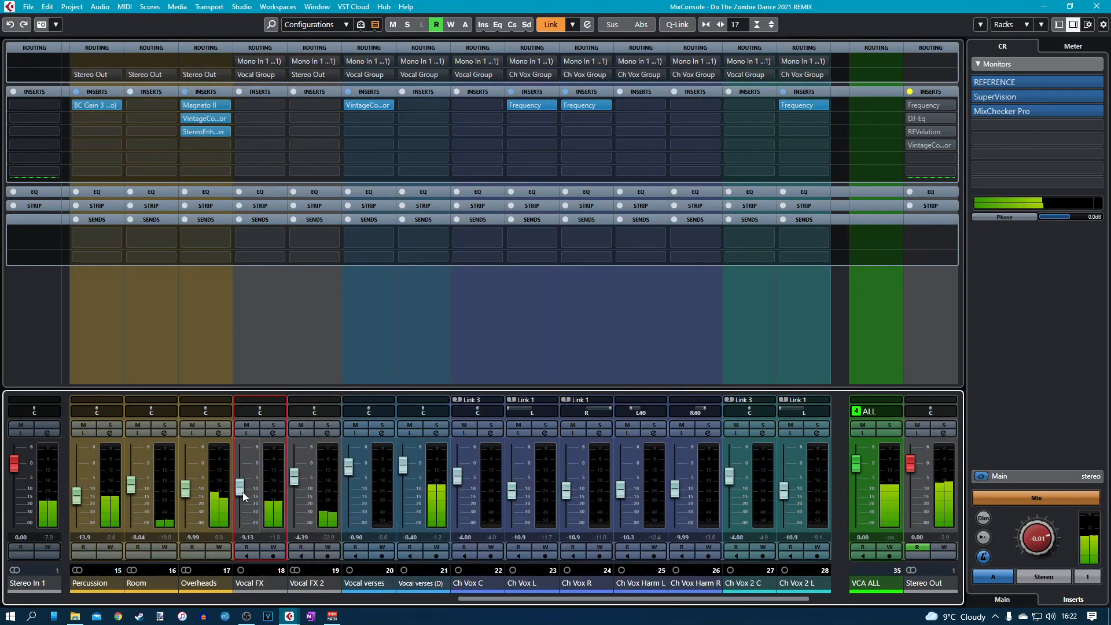
click(296, 484)
drag(296, 479, 297, 475)
drag(398, 472, 398, 470)
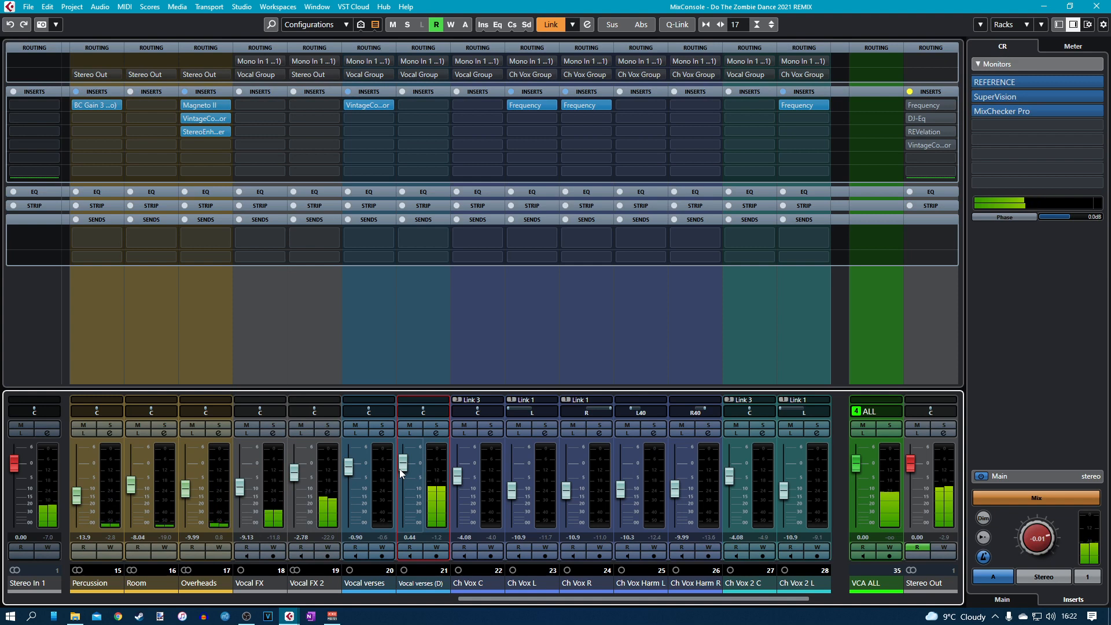
click(295, 477)
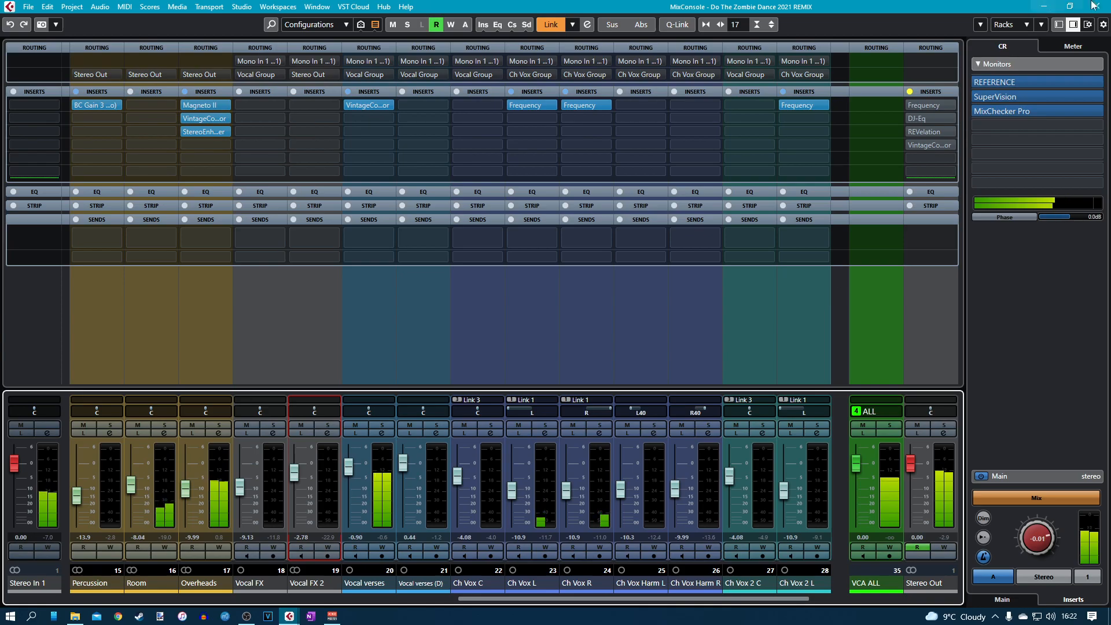
Select the short verse clips on the Ch Vox L and Ch Vox R tracks and lower their clip volume to 9.49 dB.
key(F3)
scroll(538, 512, down, 2)
drag(548, 418, 674, 405)
drag(883, 437, 912, 434)
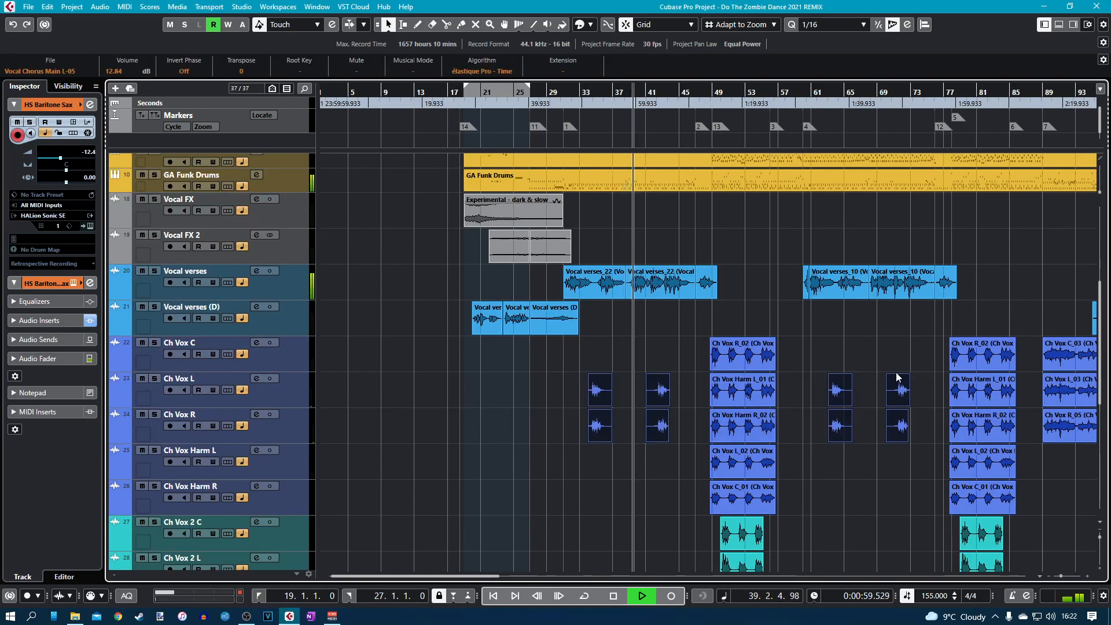
drag(896, 375, 895, 383)
click(666, 398)
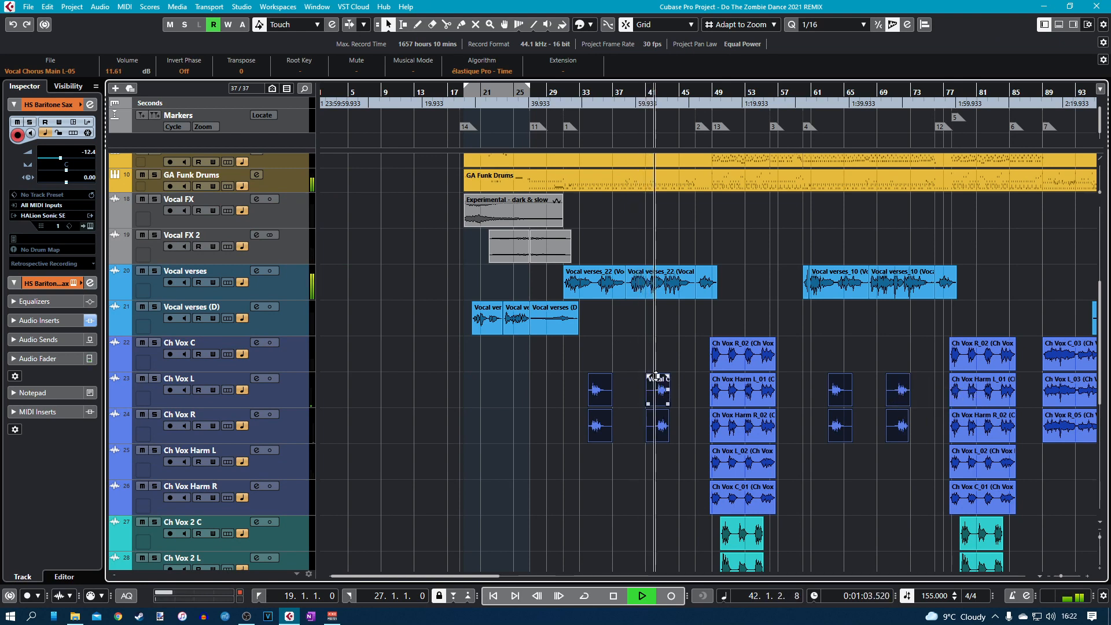
drag(655, 377, 655, 403)
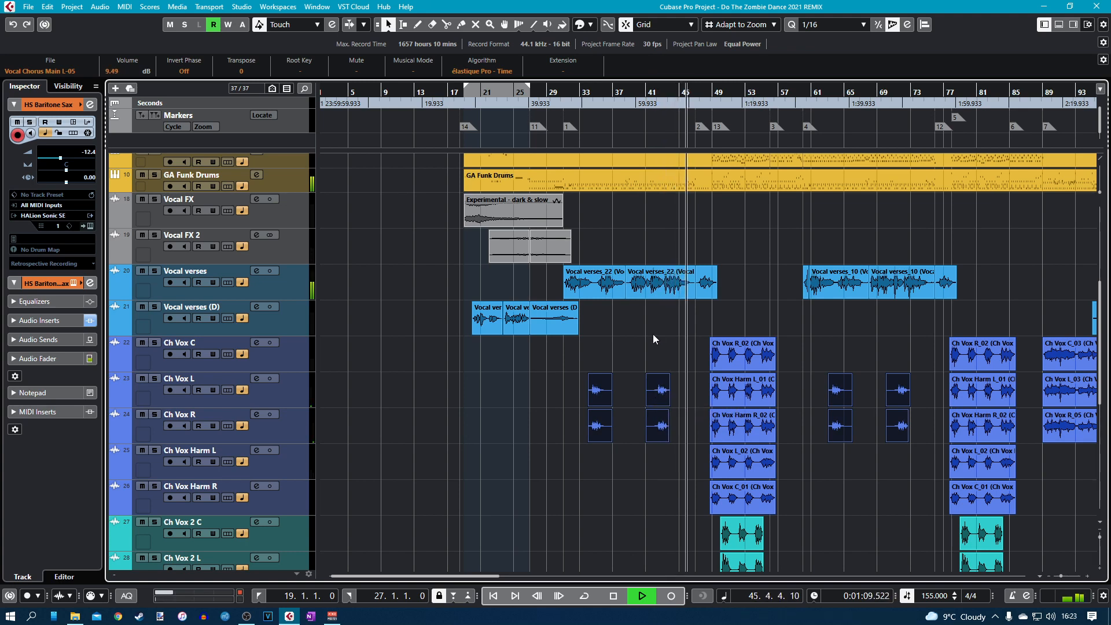
Replay from bar 33 and lower the short verse clips on Ch Vox L and Ch Vox R to about 8.86 dB.
click(635, 284)
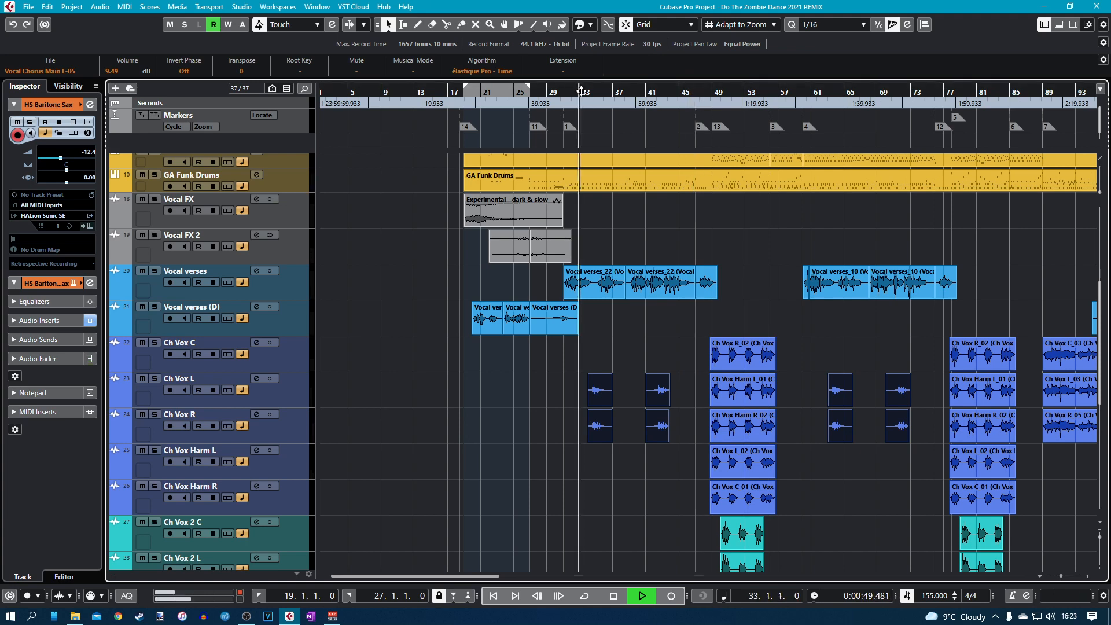
click(581, 324)
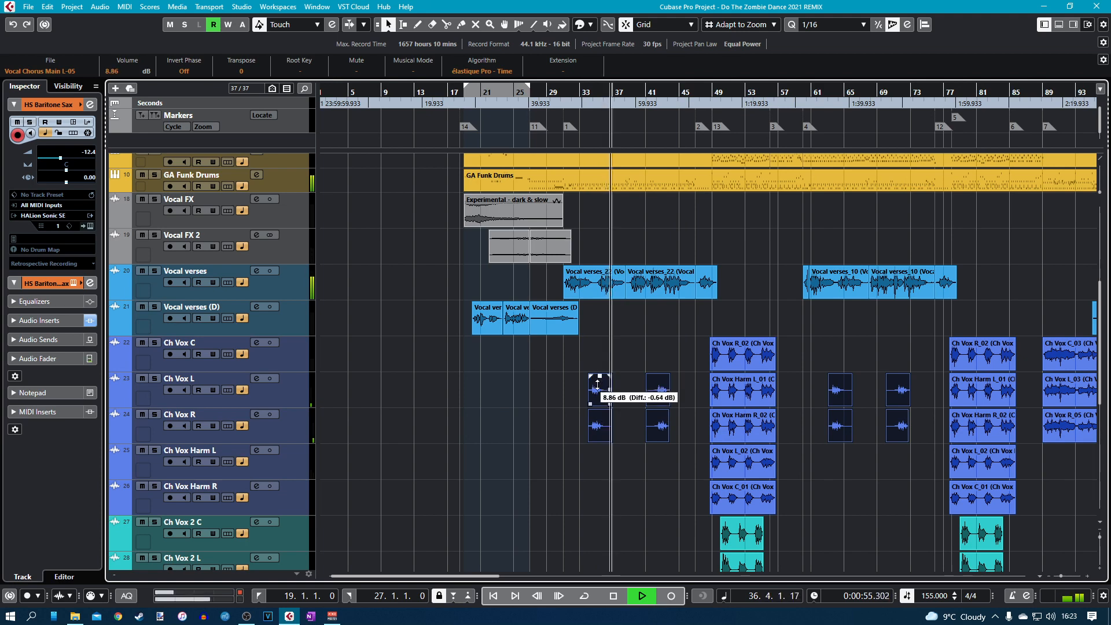
click(548, 392)
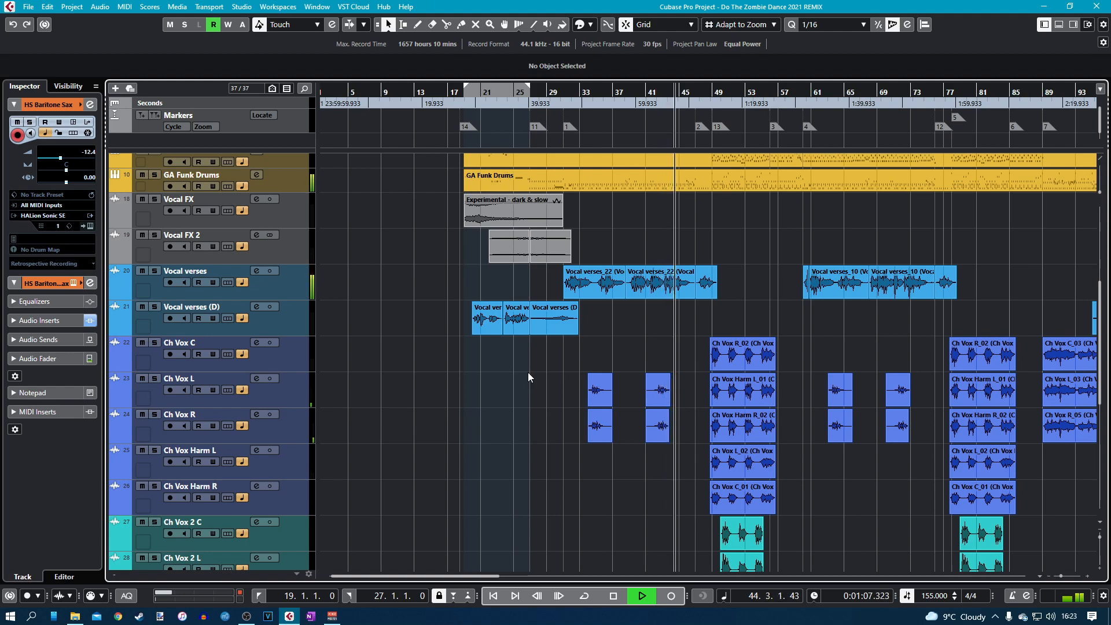
Set the Vocal verses fader to 0.00 and the Ch Vox C fader to -4.39 in the MixConsole.
key(F3)
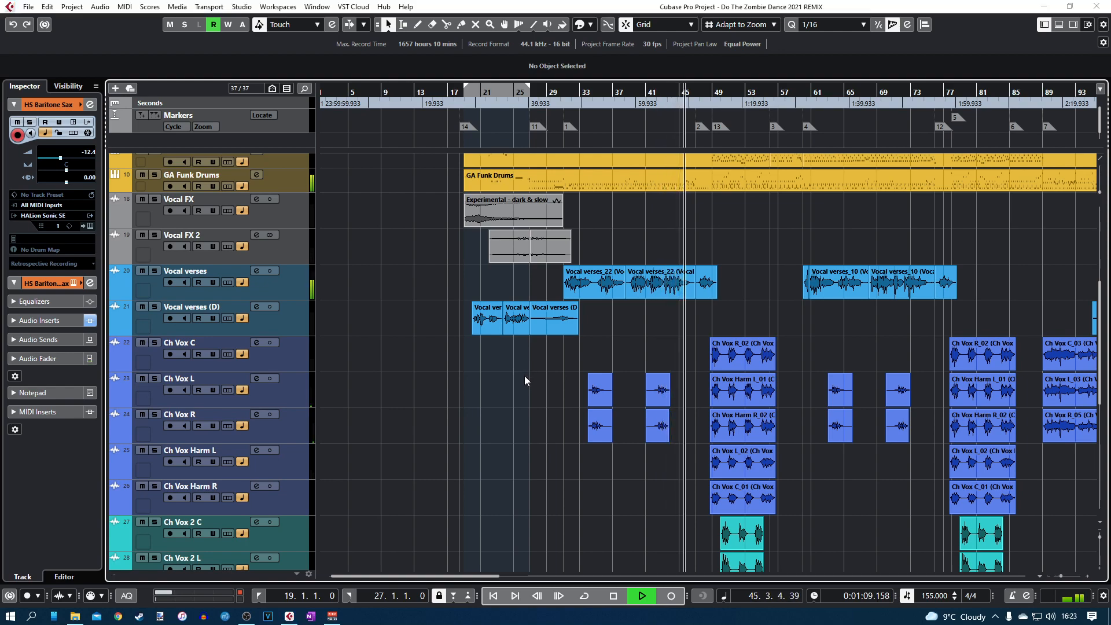
drag(479, 601, 764, 605)
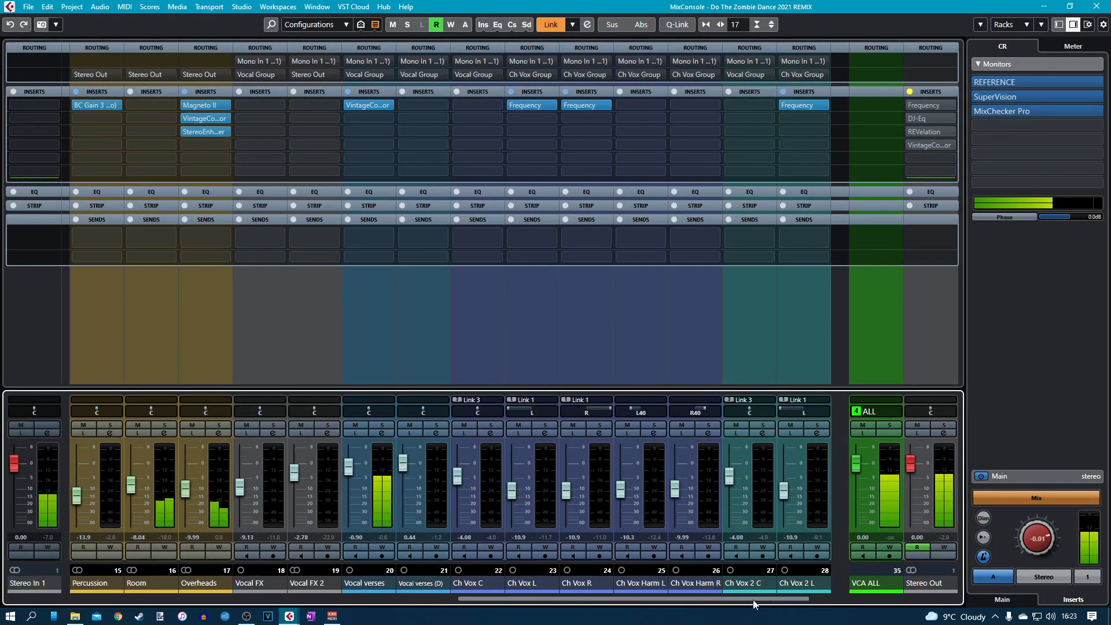
click(349, 471)
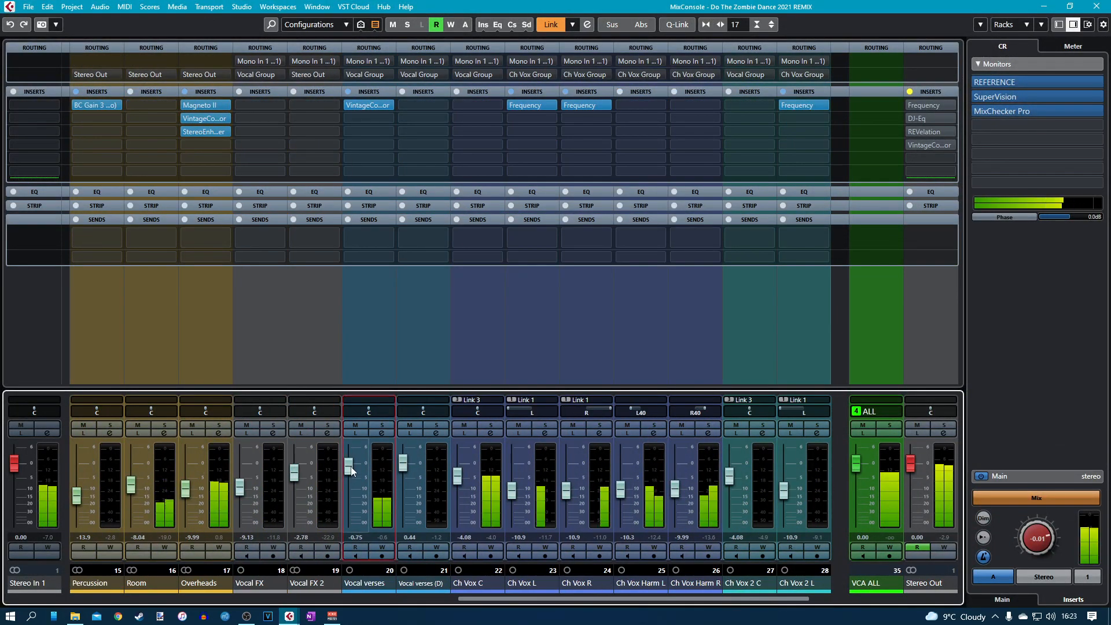
drag(354, 466, 354, 464)
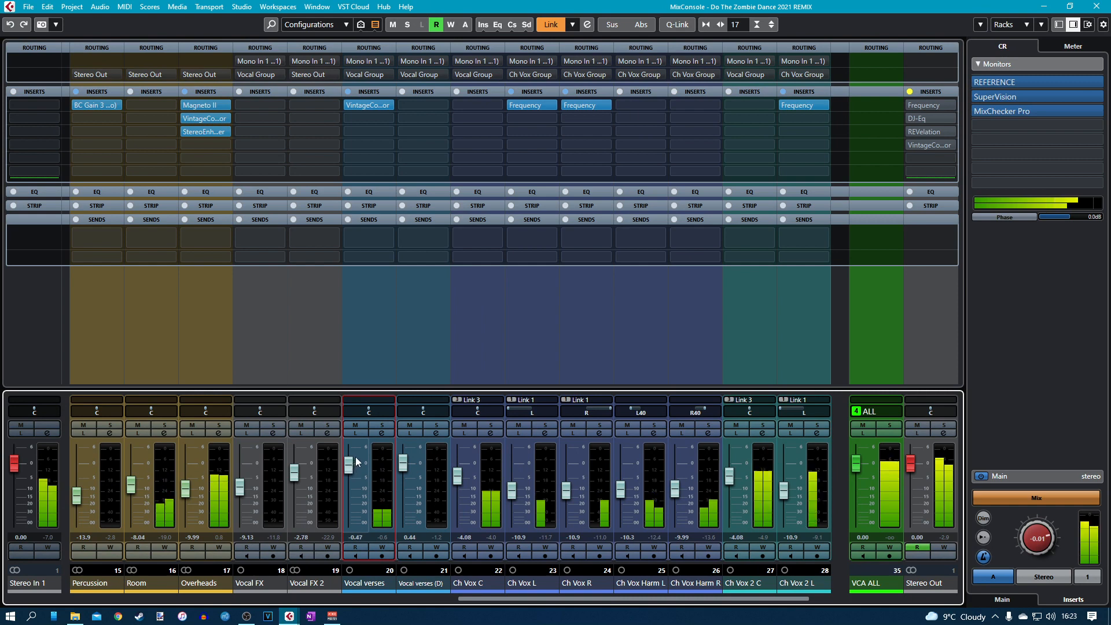
click(457, 484)
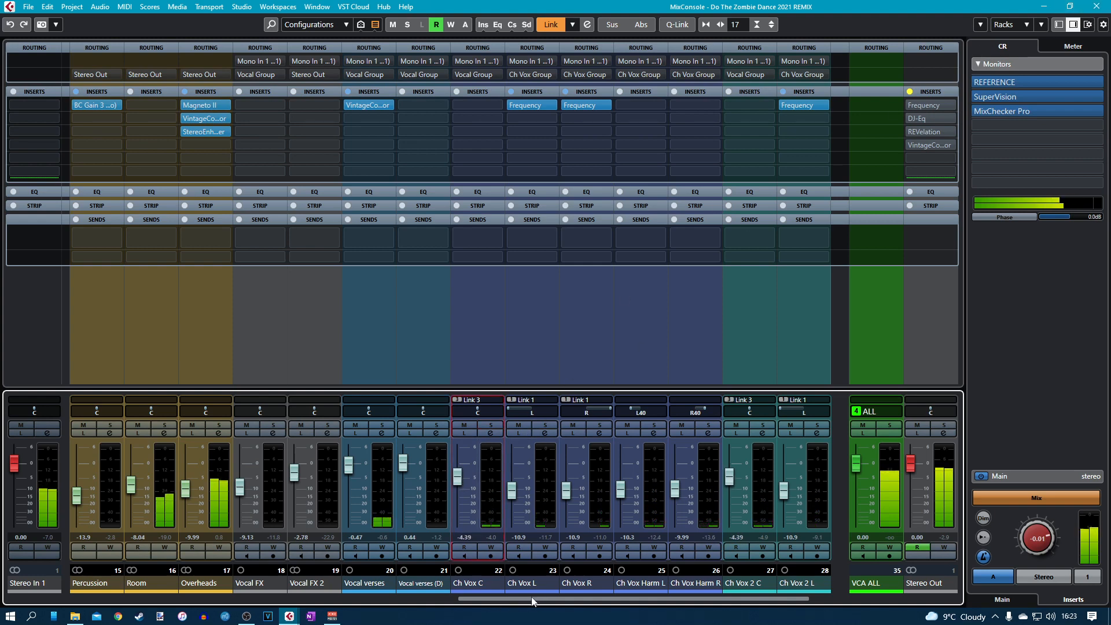
click(349, 471)
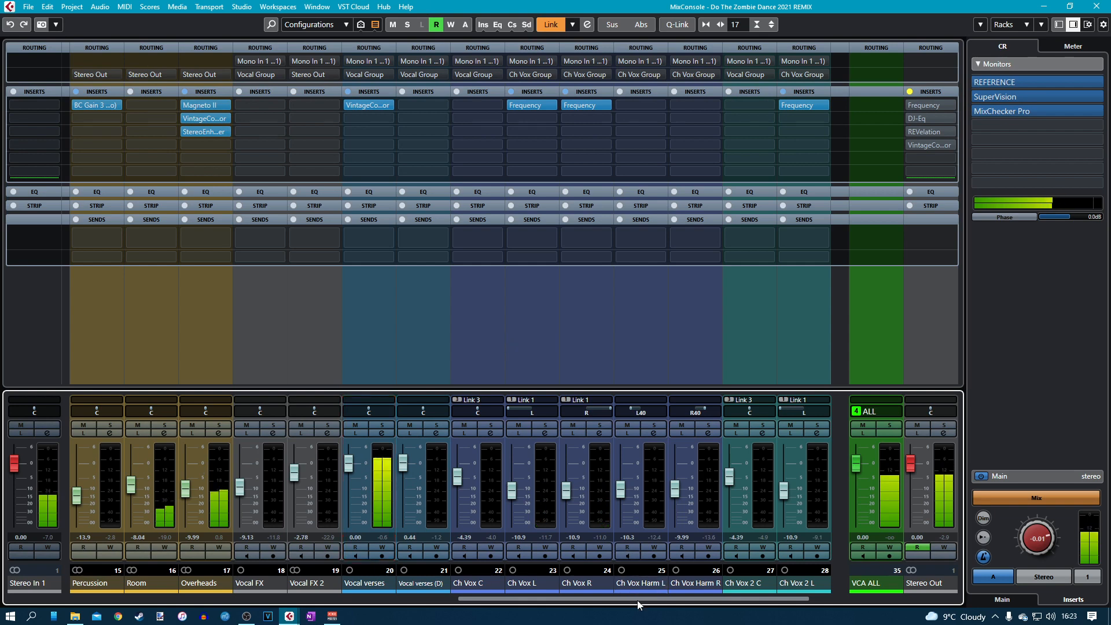
Raise the Real Bass 1 fader to -8.65 and the HS Baritone Sax fader to -12.2, and return to the project.
drag(638, 604, 263, 604)
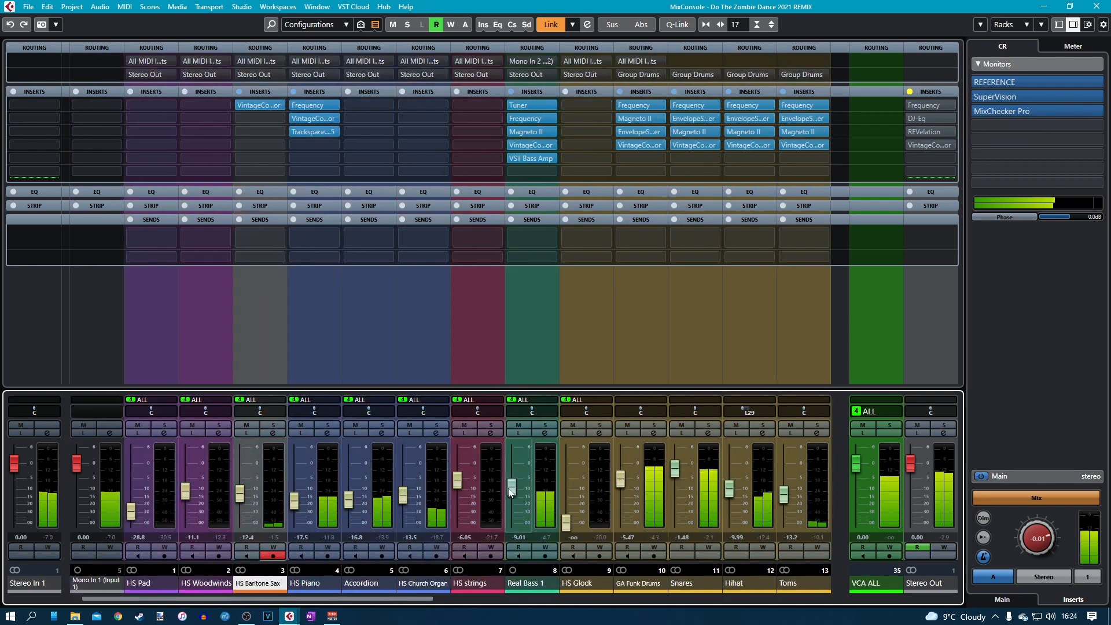
drag(511, 491, 513, 489)
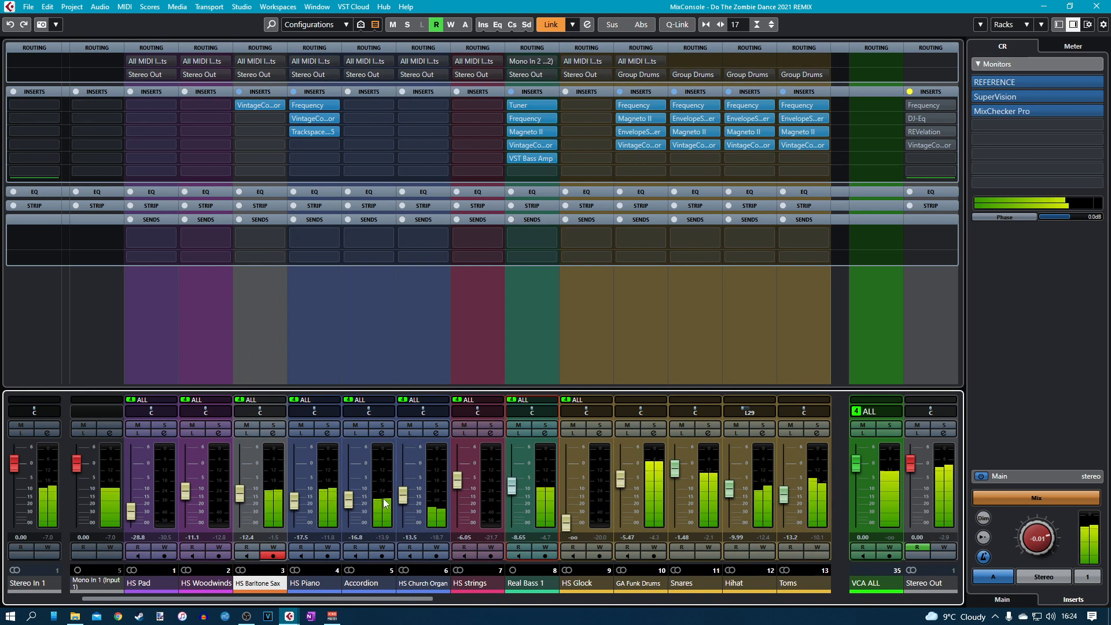
drag(245, 497, 245, 495)
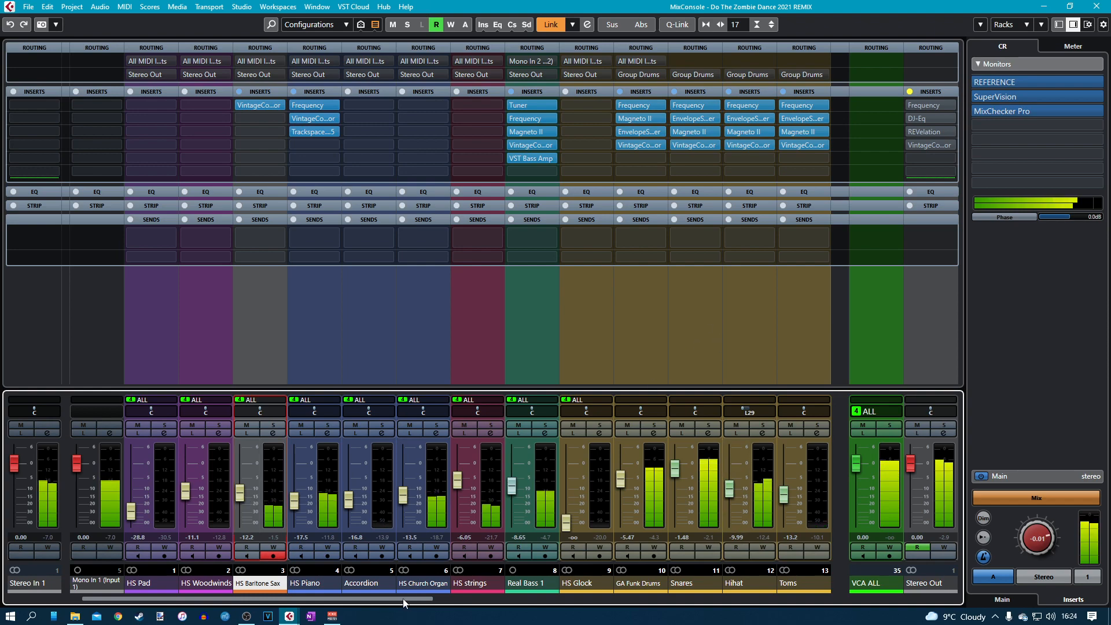
drag(404, 602, 851, 602)
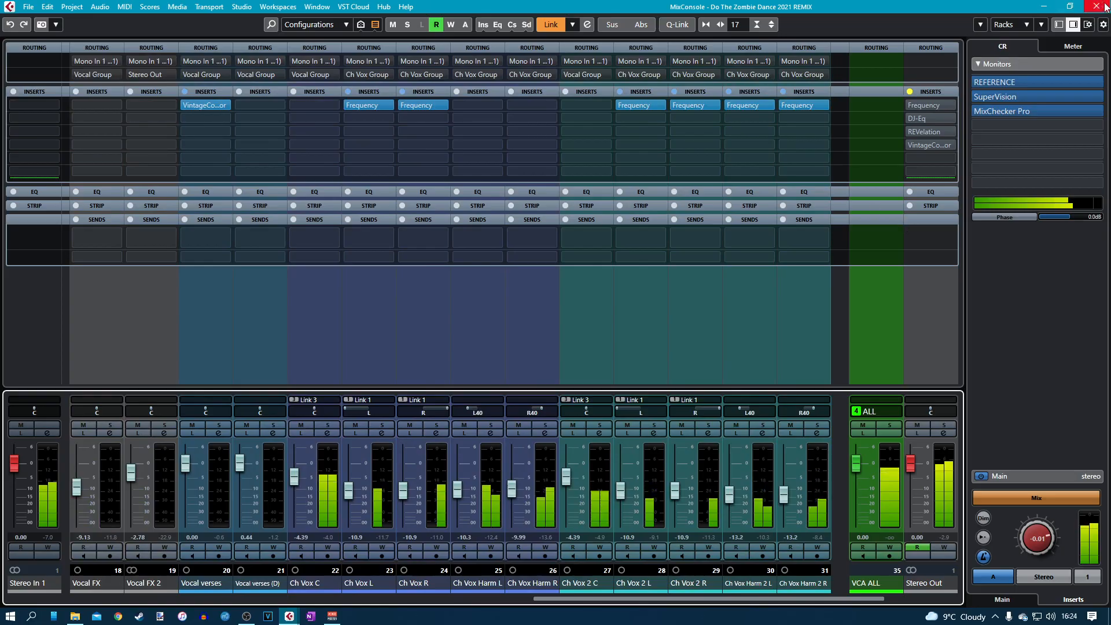
click(1105, 7)
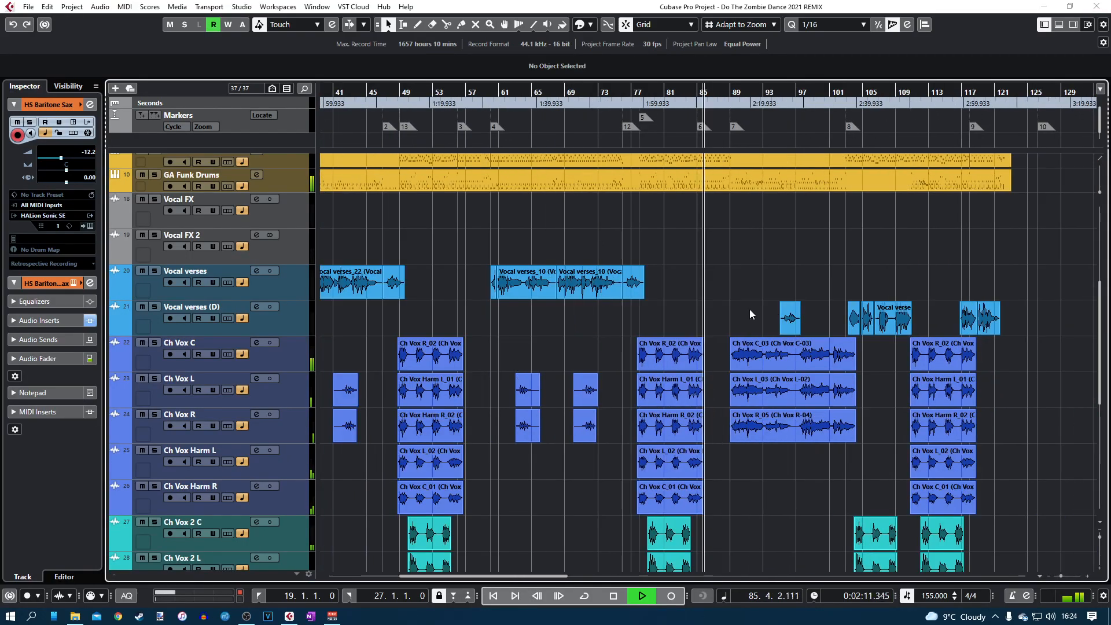
Adjust the bar 89–103 clips on Ch Vox C, L and R to about 0.82 dB, and slightly lower the Vocal verses (D) clip near bar 107.
scroll(725, 313, right, 3)
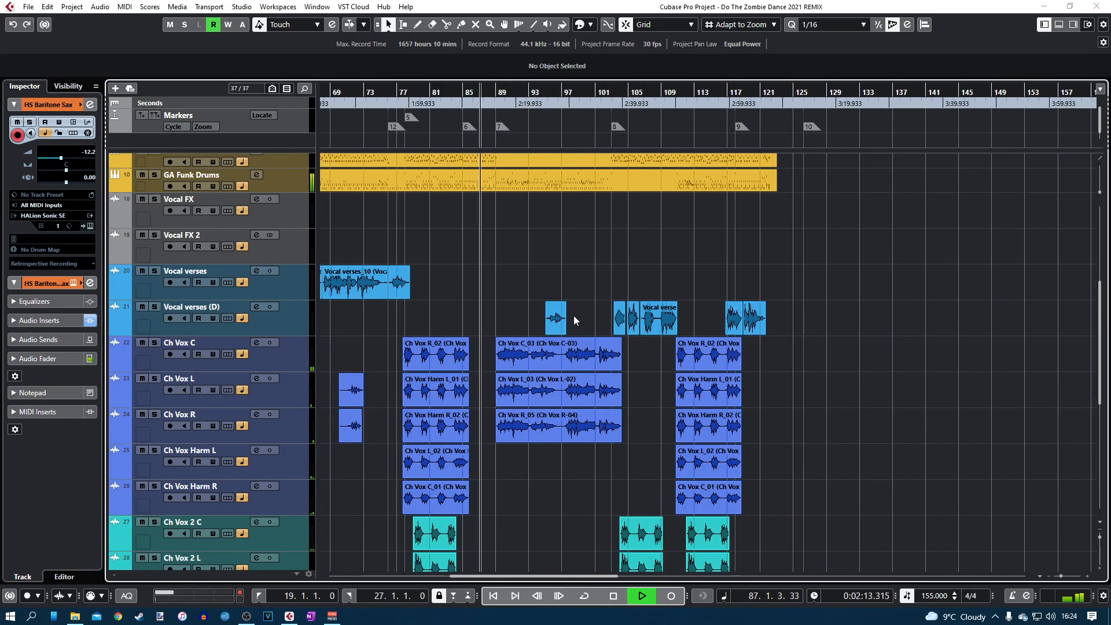
scroll(526, 323, down, 5)
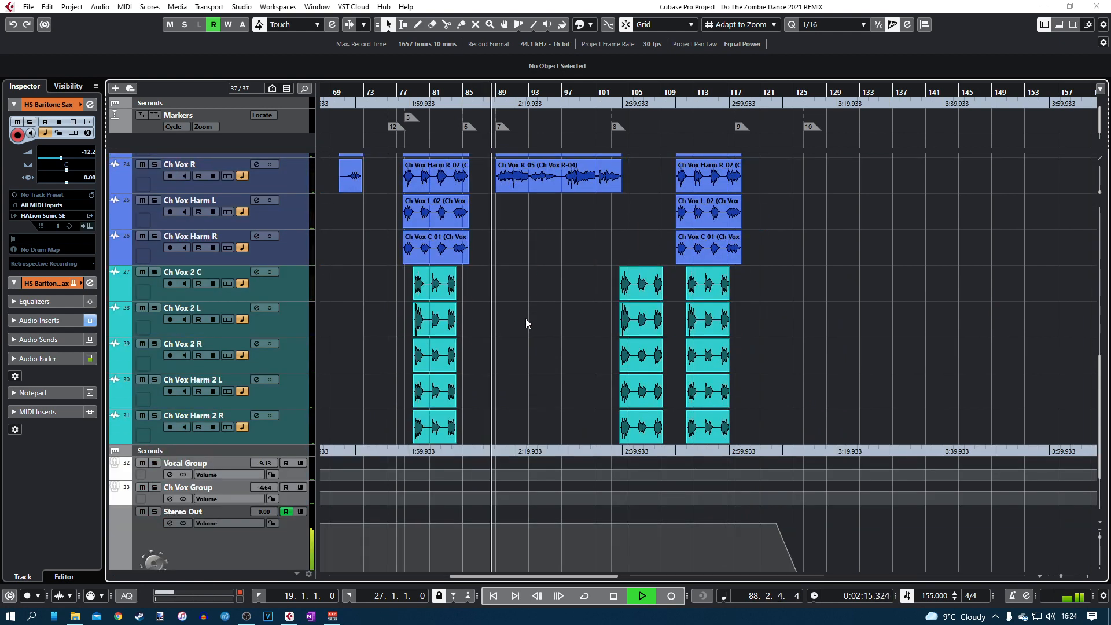
scroll(523, 316, up, 4)
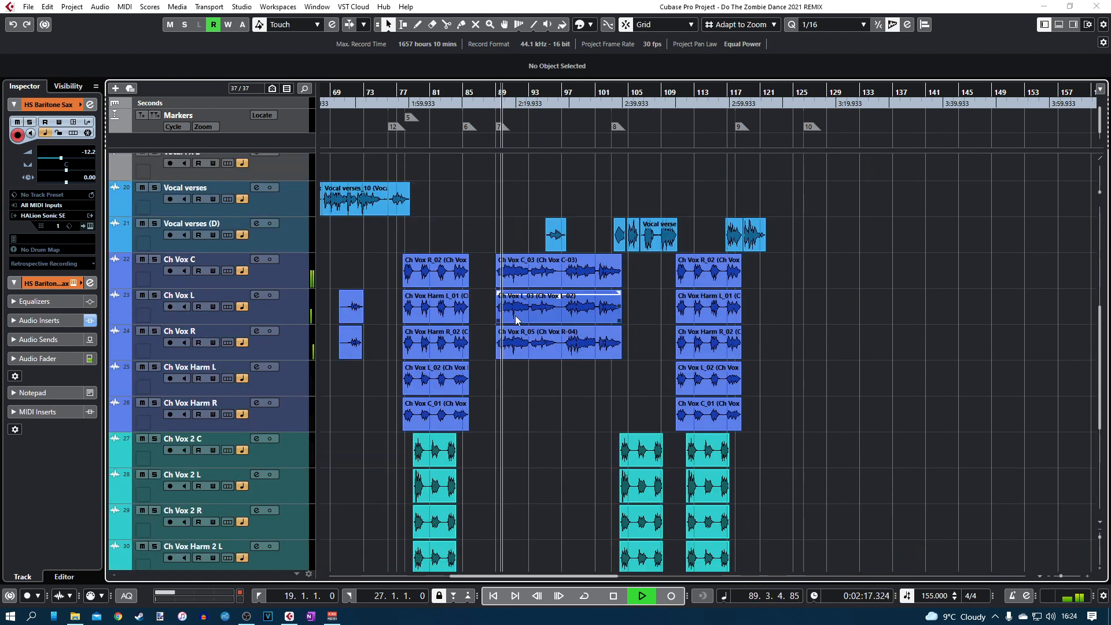
scroll(515, 315, up, 1)
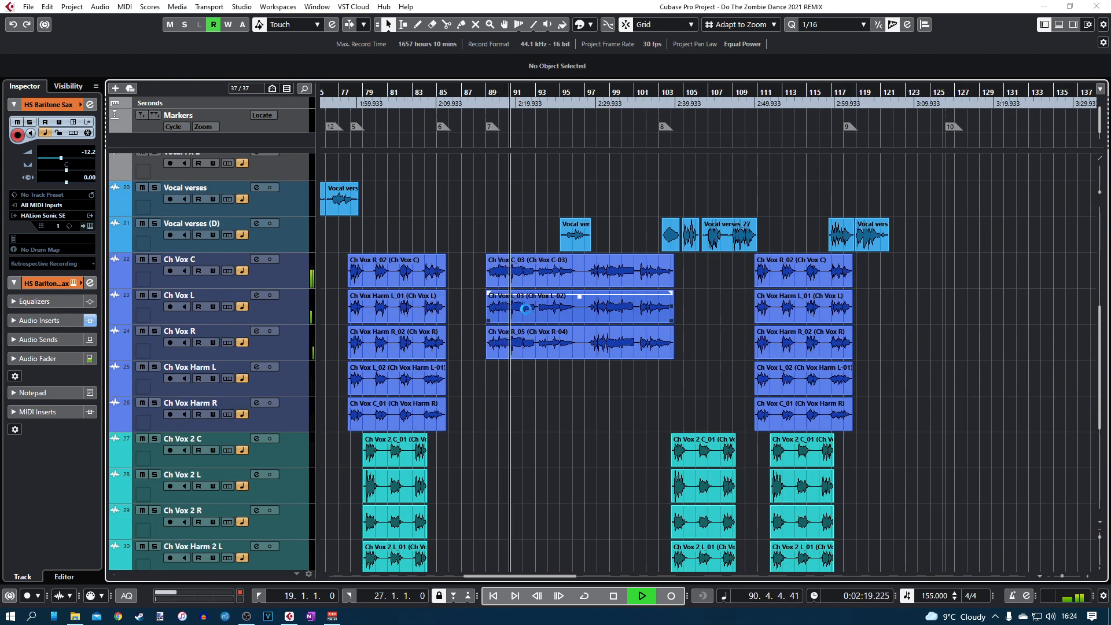
drag(469, 267, 579, 330)
drag(579, 328, 579, 328)
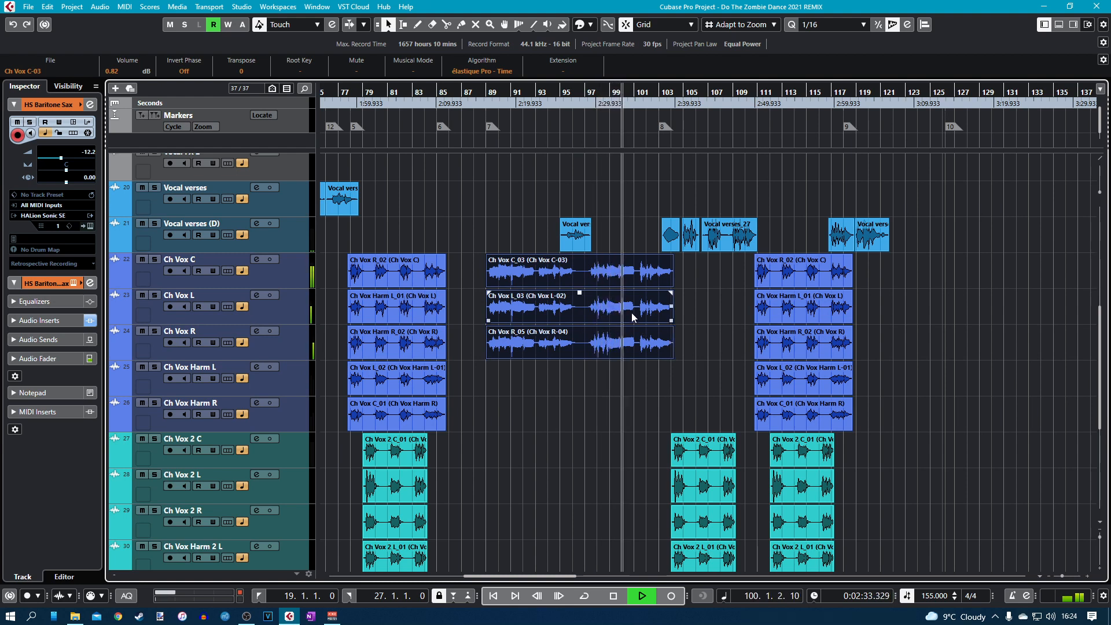
drag(579, 255, 579, 259)
click(714, 293)
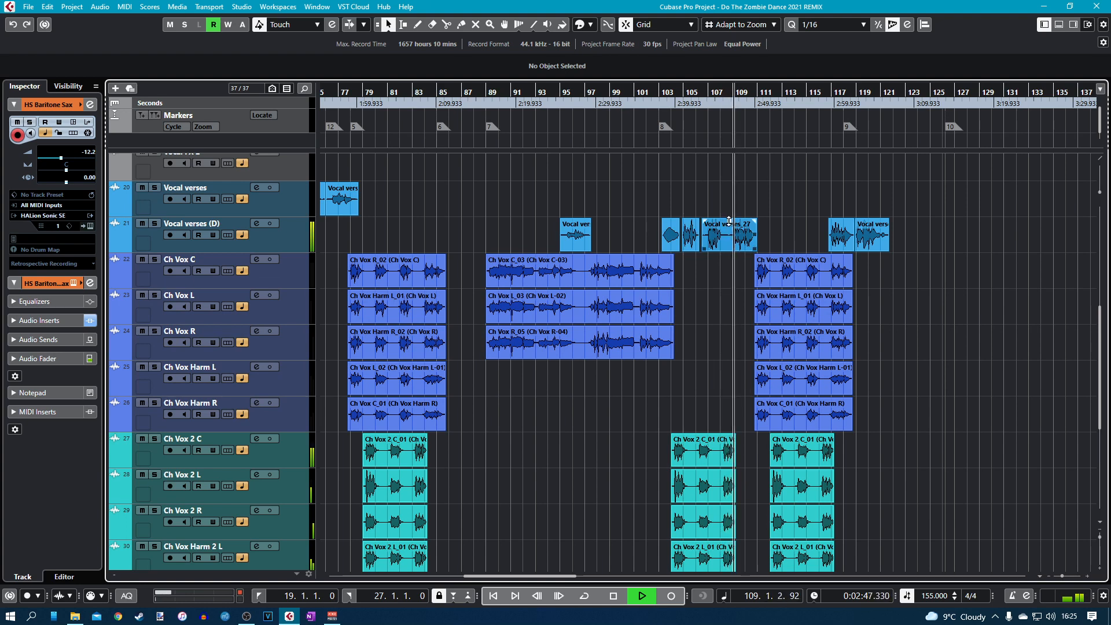
drag(729, 220, 729, 223)
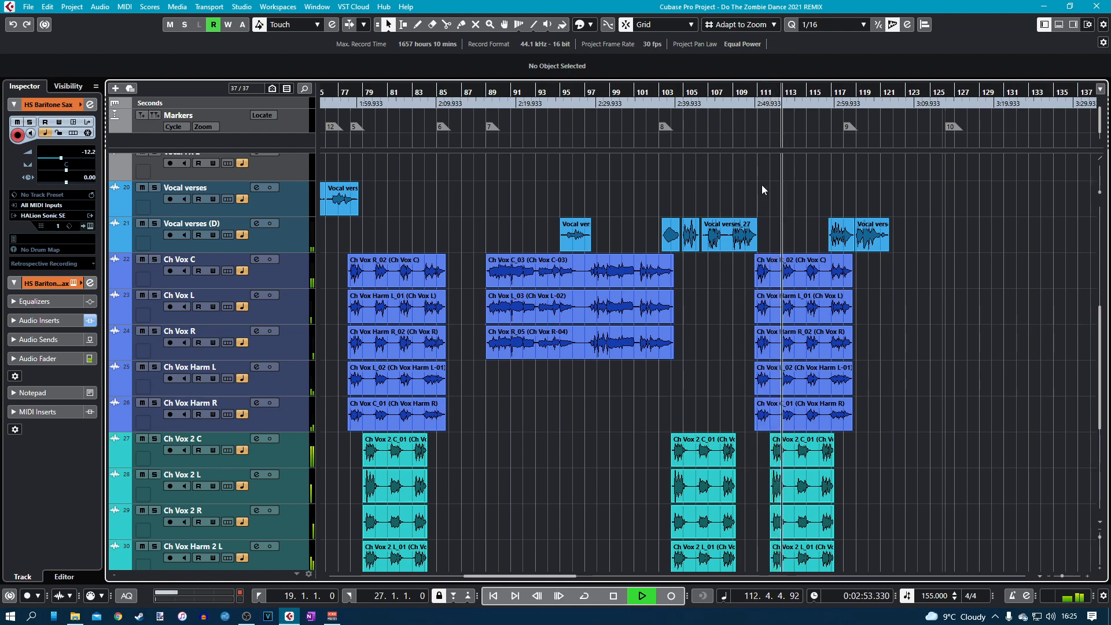
Set the Ch Vox Group fader to -5.76 and the Group Drums fader to -4.65 in the MixConsole.
key(F3)
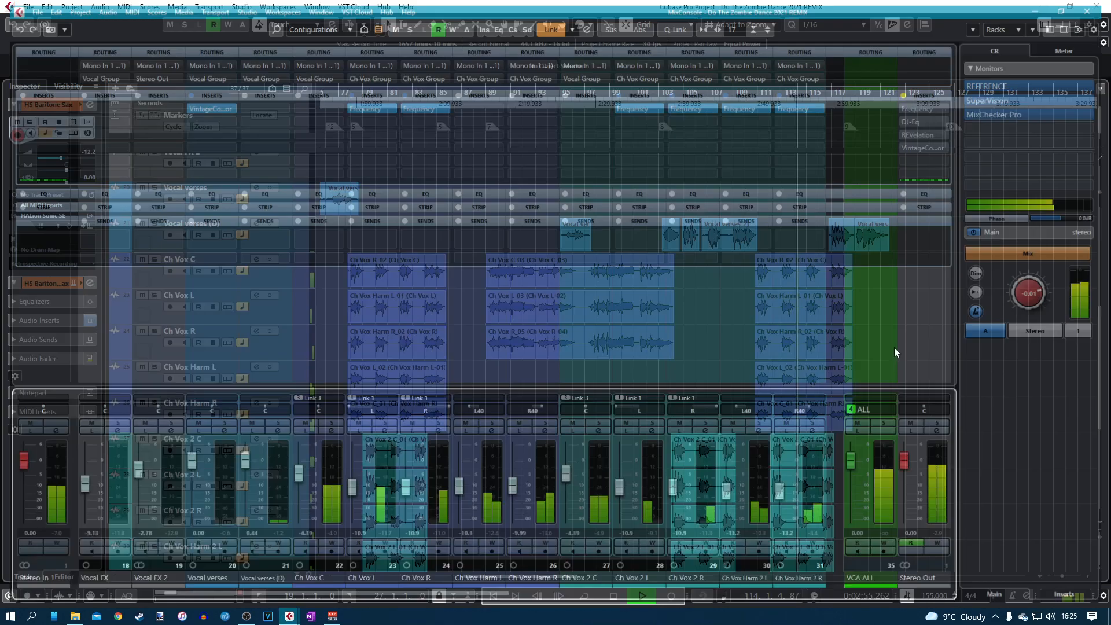
drag(474, 600, 924, 599)
drag(729, 478, 788, 478)
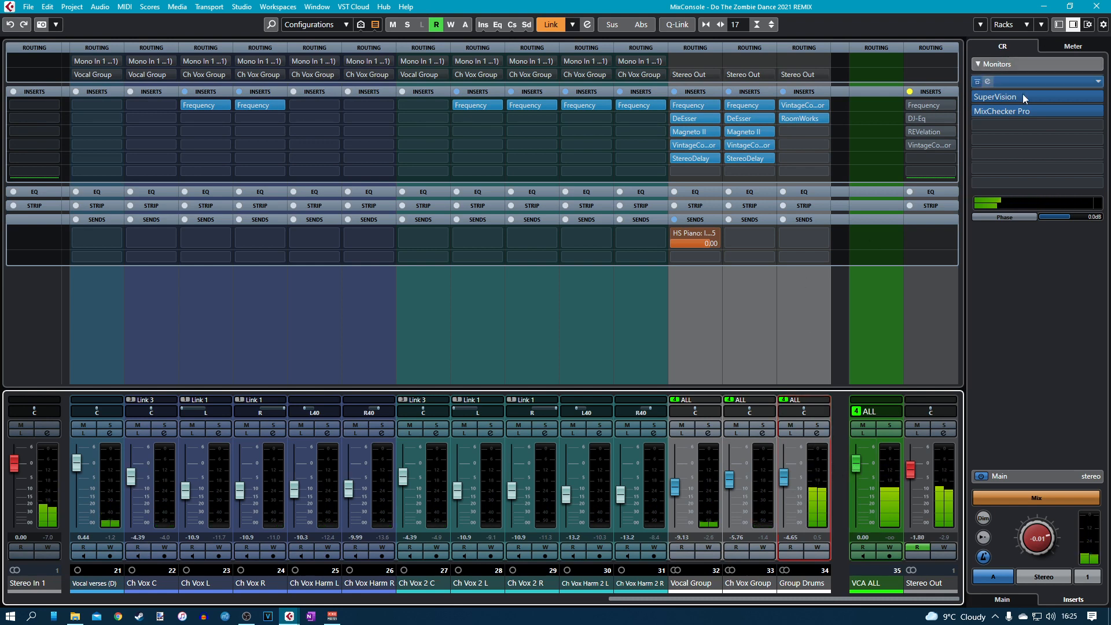
Open the Stereo Out channel settings, activate its VintageCompressor insert, and close the MixConsole.
click(944, 434)
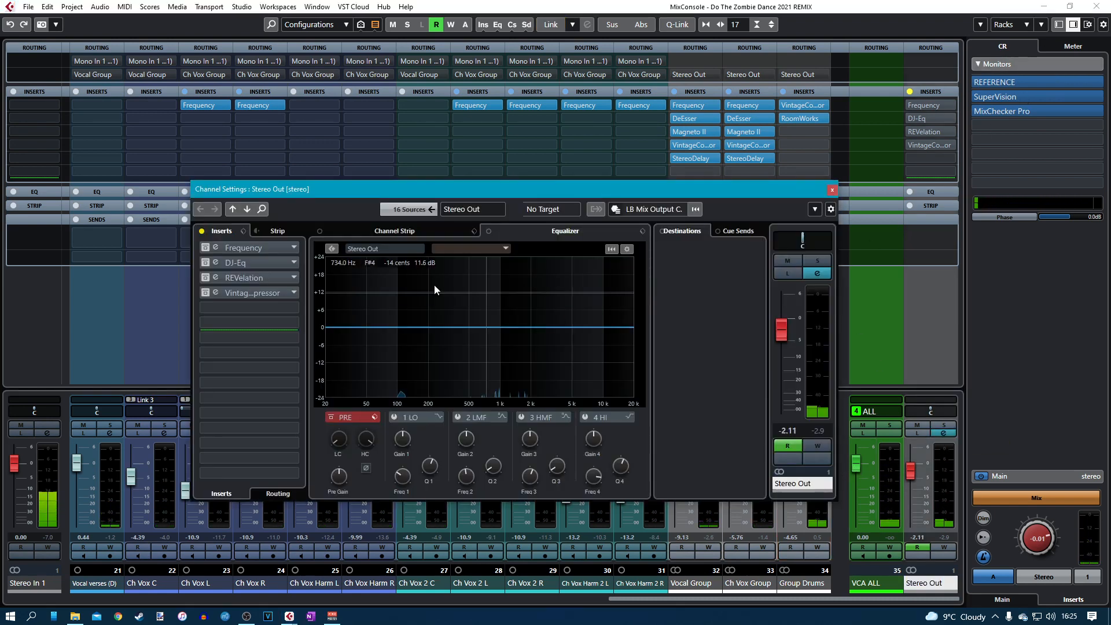
click(205, 294)
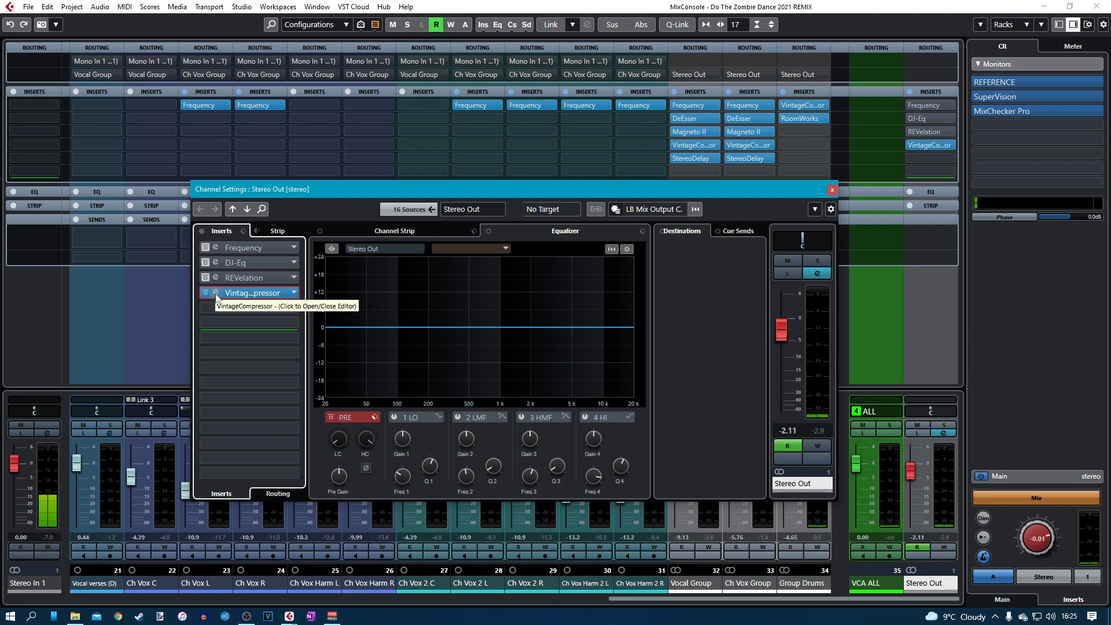
click(1096, 7)
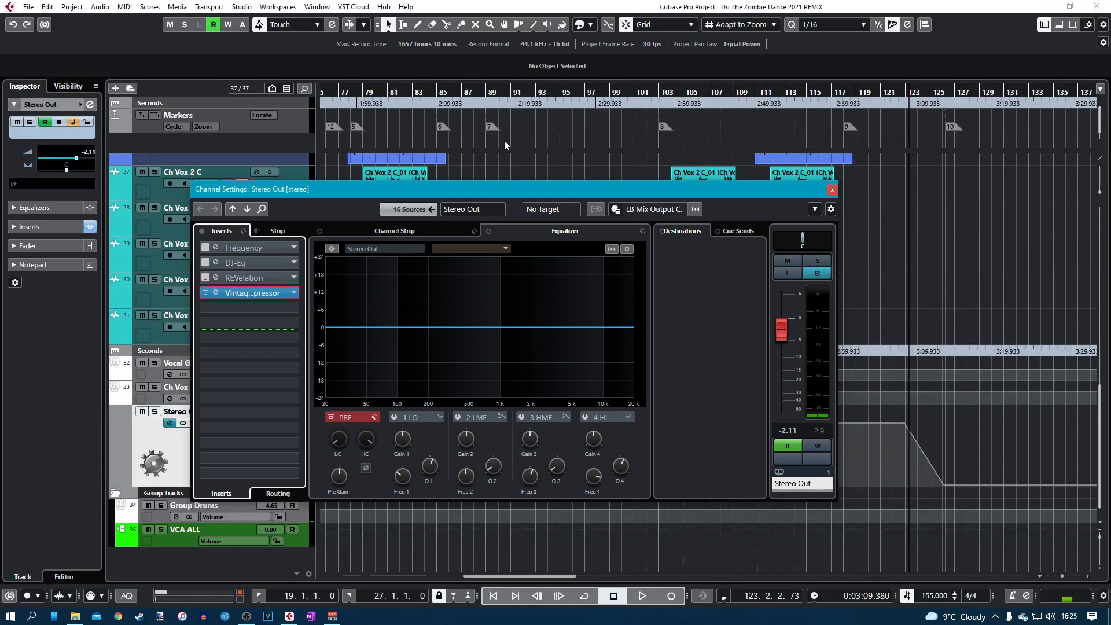
Loop bars 78 to 85 and play that chorus section.
drag(489, 91, 719, 90)
drag(585, 87, 671, 88)
click(586, 94)
key(space)
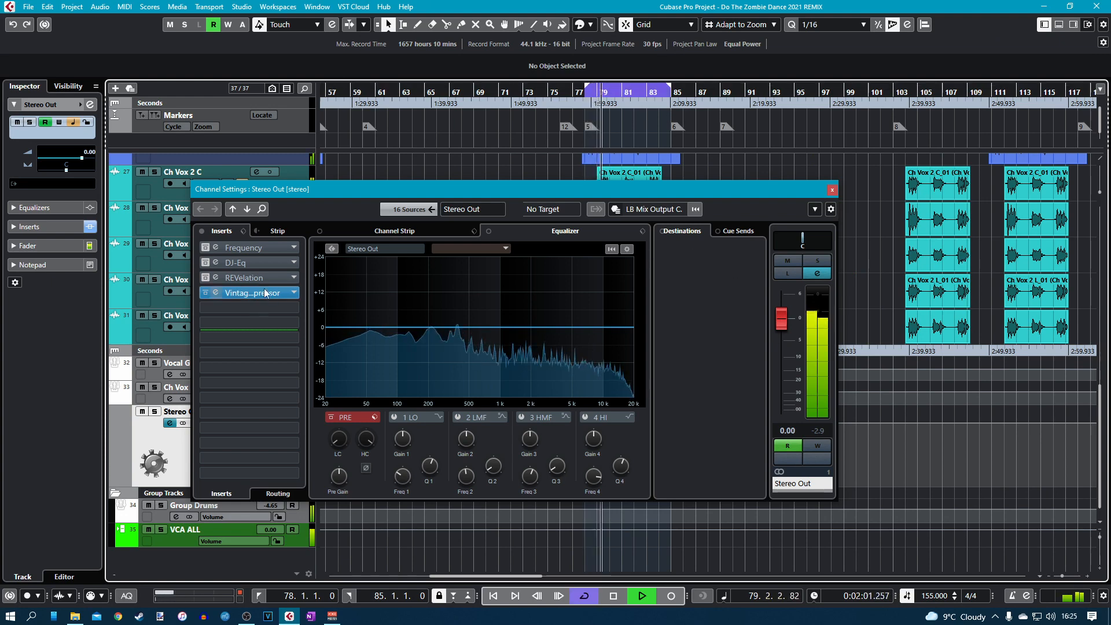
Set the Stereo Out VintageCompressor's input to 4.2 and output to -4.2, and close its editor.
click(216, 293)
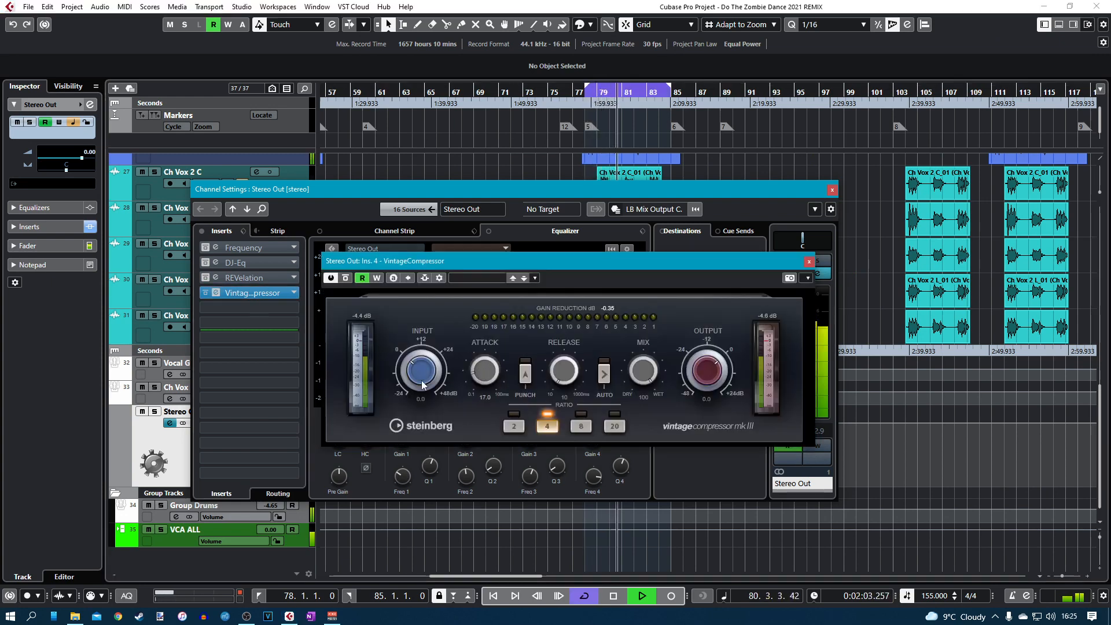
drag(418, 375, 417, 373)
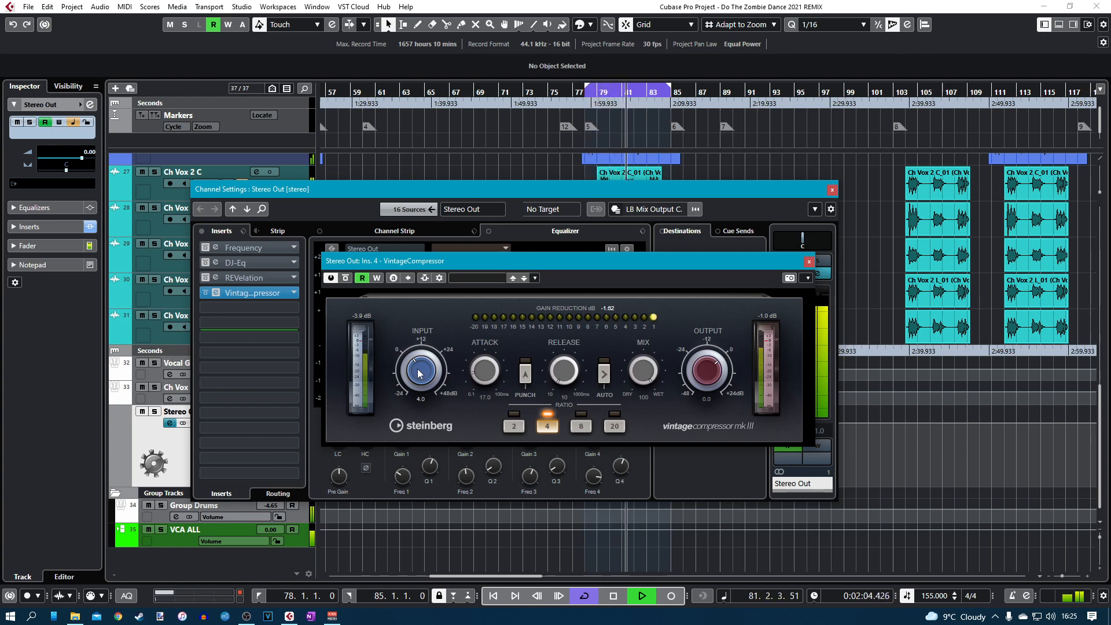
scroll(419, 372, up, 1)
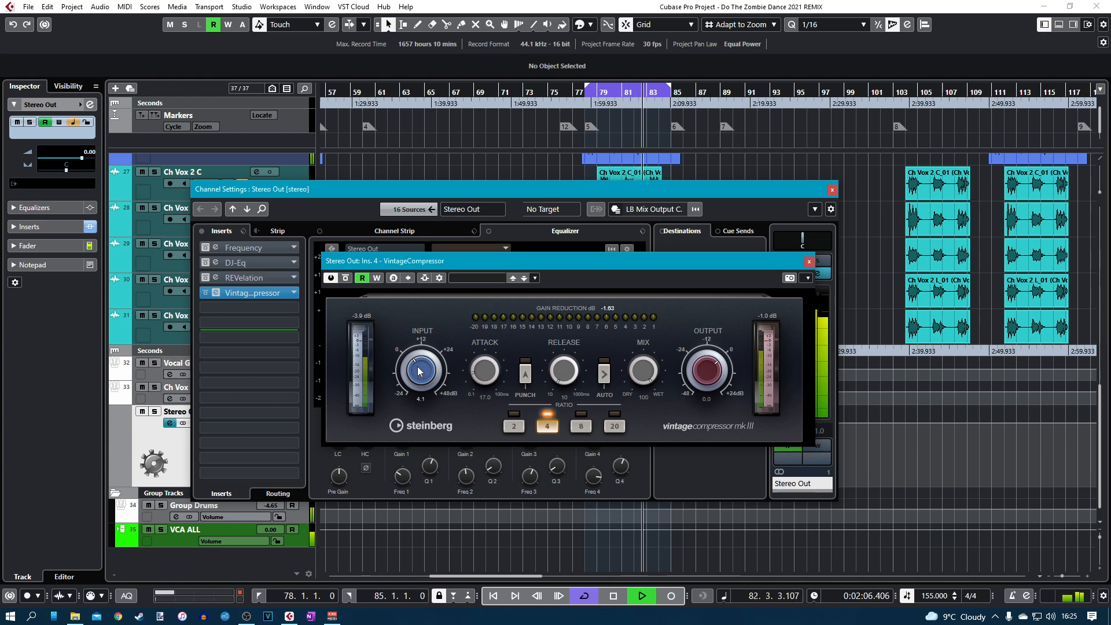
scroll(419, 372, up, 1)
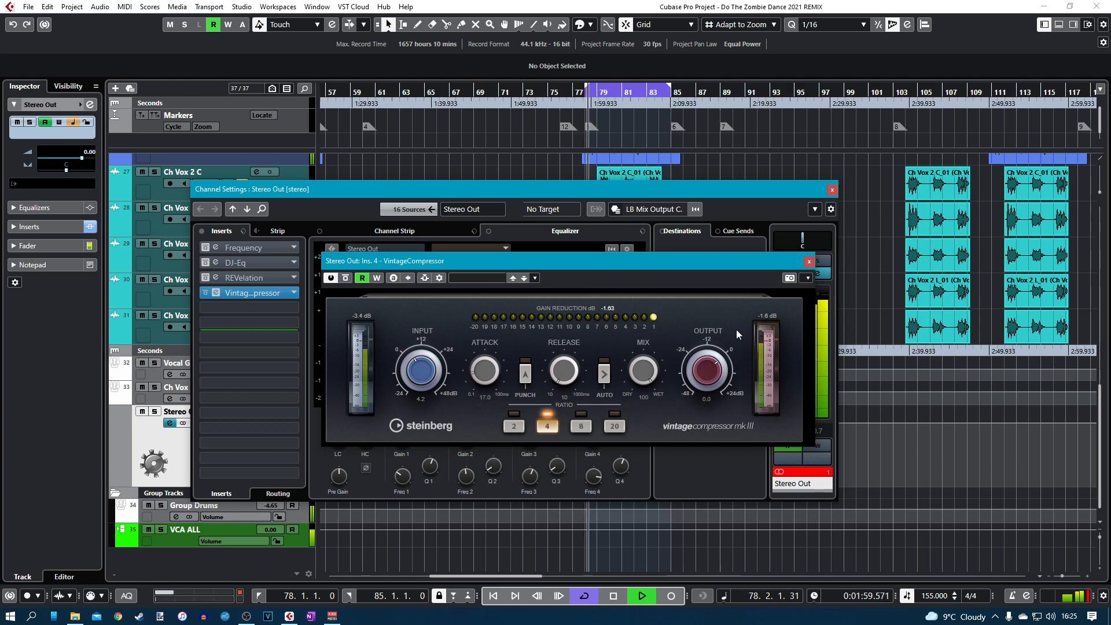
scroll(705, 377, down, 7)
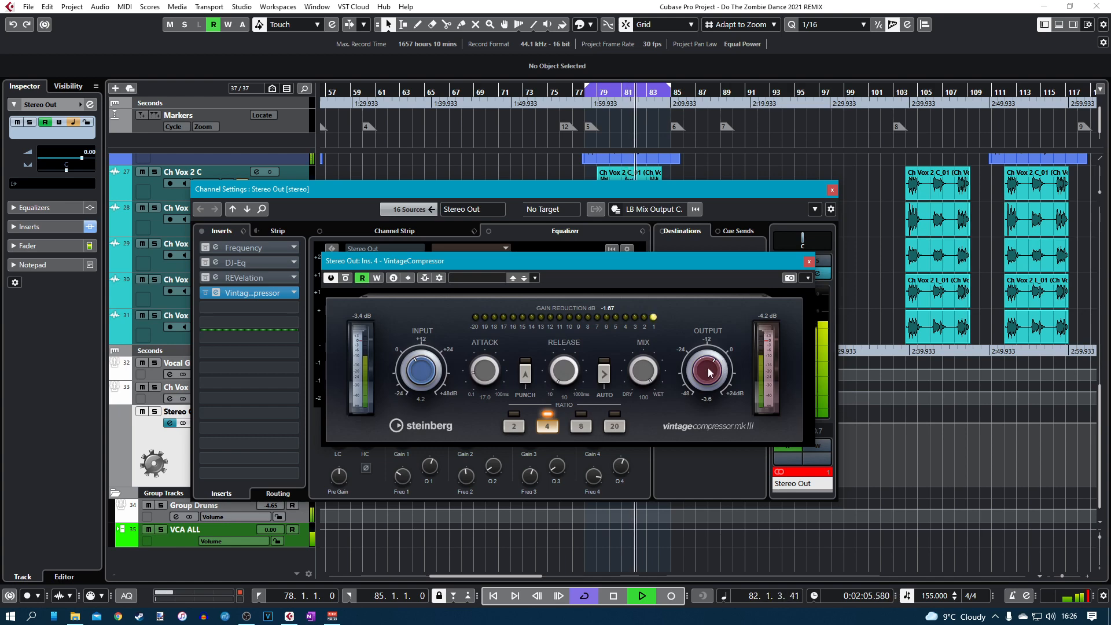
scroll(708, 375, down, 4)
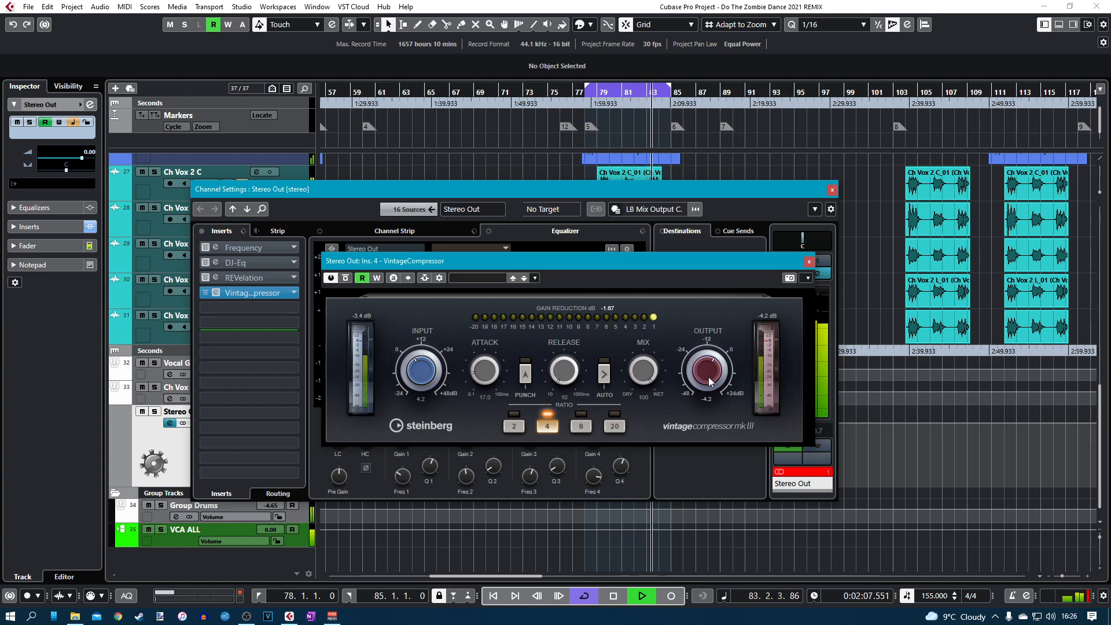
click(809, 261)
Stop playback, activate the REVelation insert on Stereo Out and open its editor.
key(space)
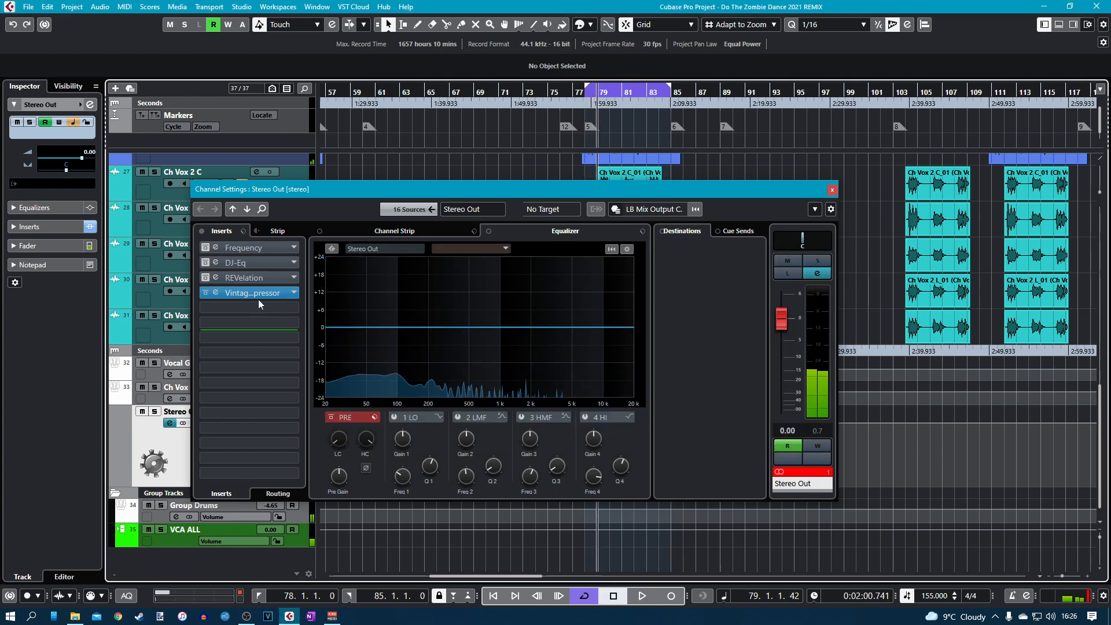
click(216, 281)
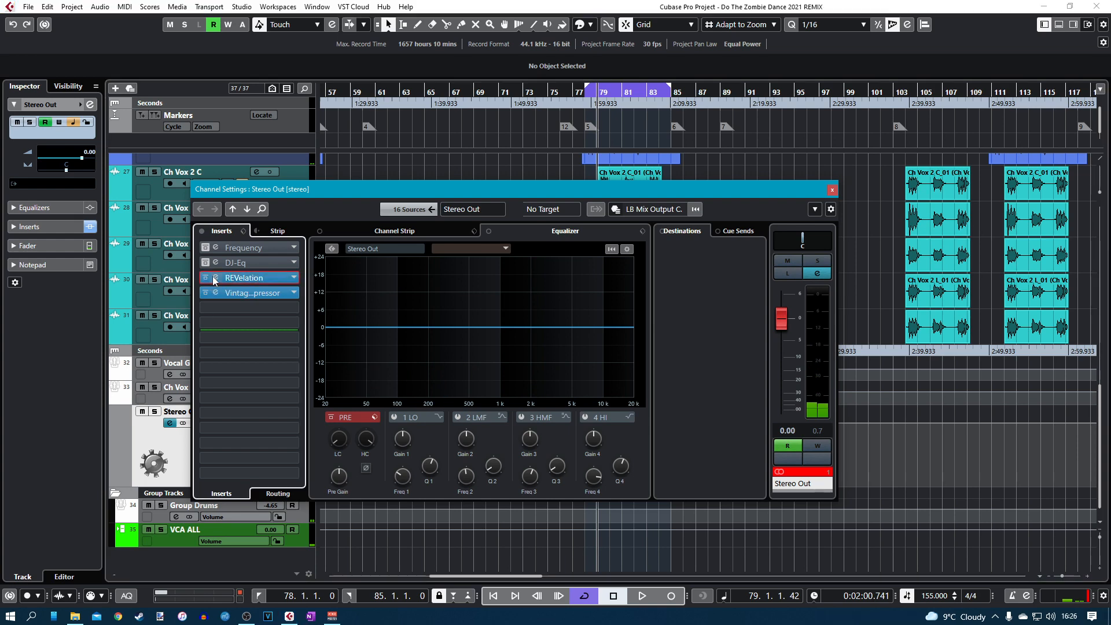
click(216, 279)
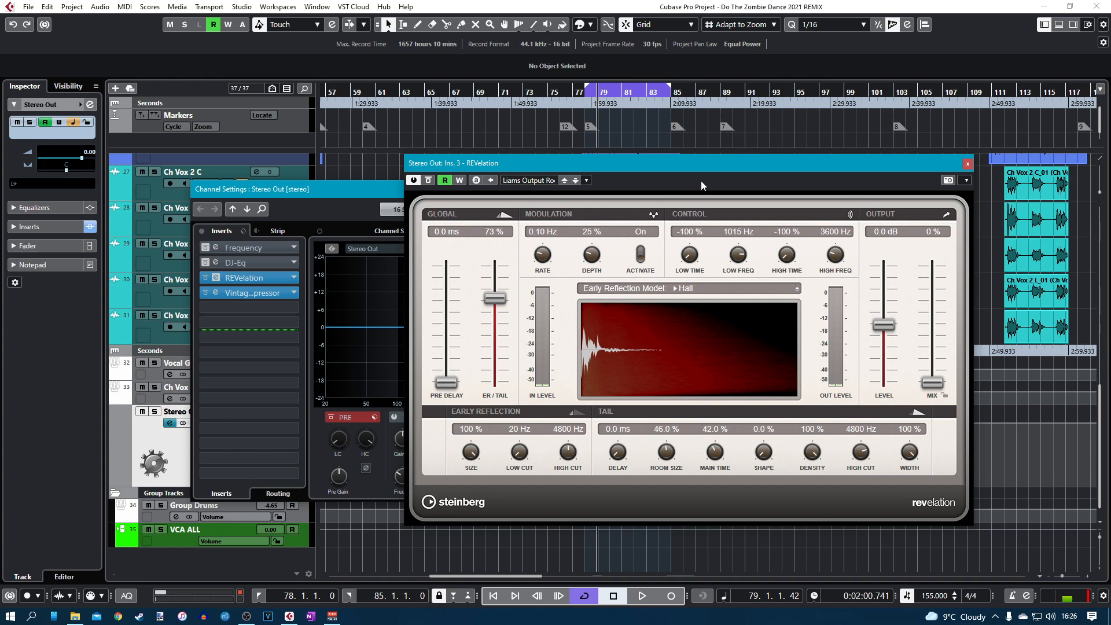
Play the looped chorus and audition the REVelation reverb with its mix at 100%, returning the mix to 0%.
key(space)
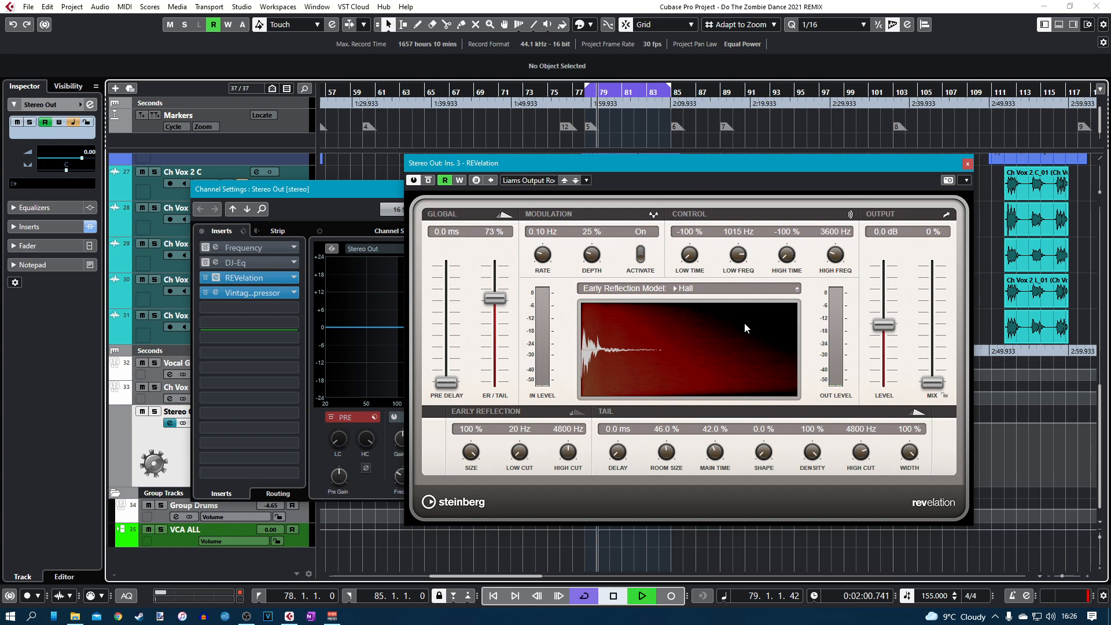
key(space)
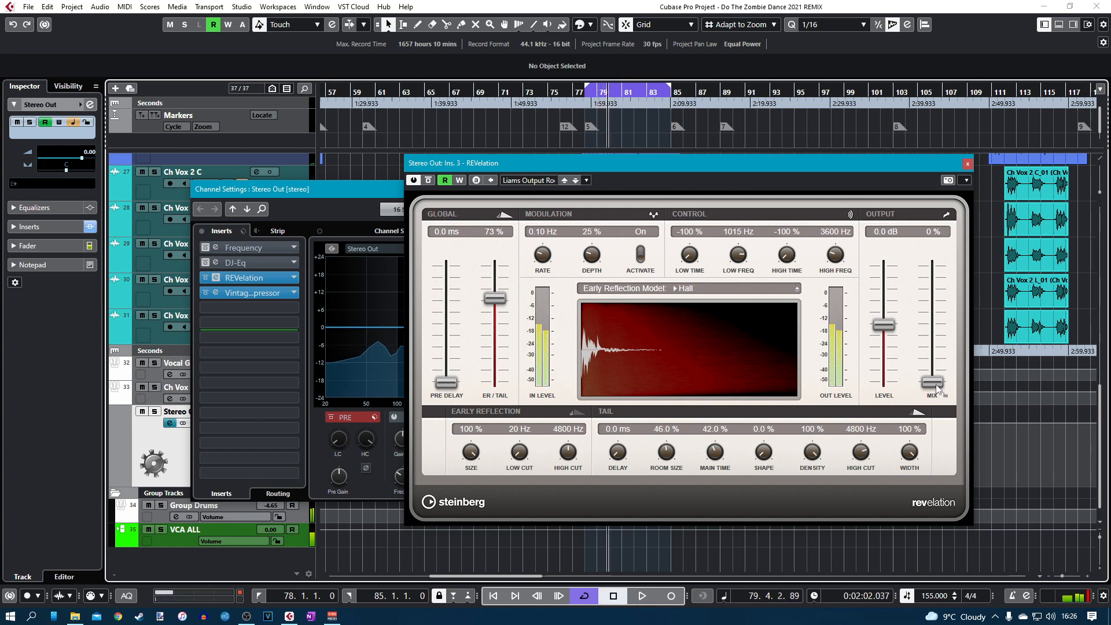
drag(937, 388, 946, 250)
key(space)
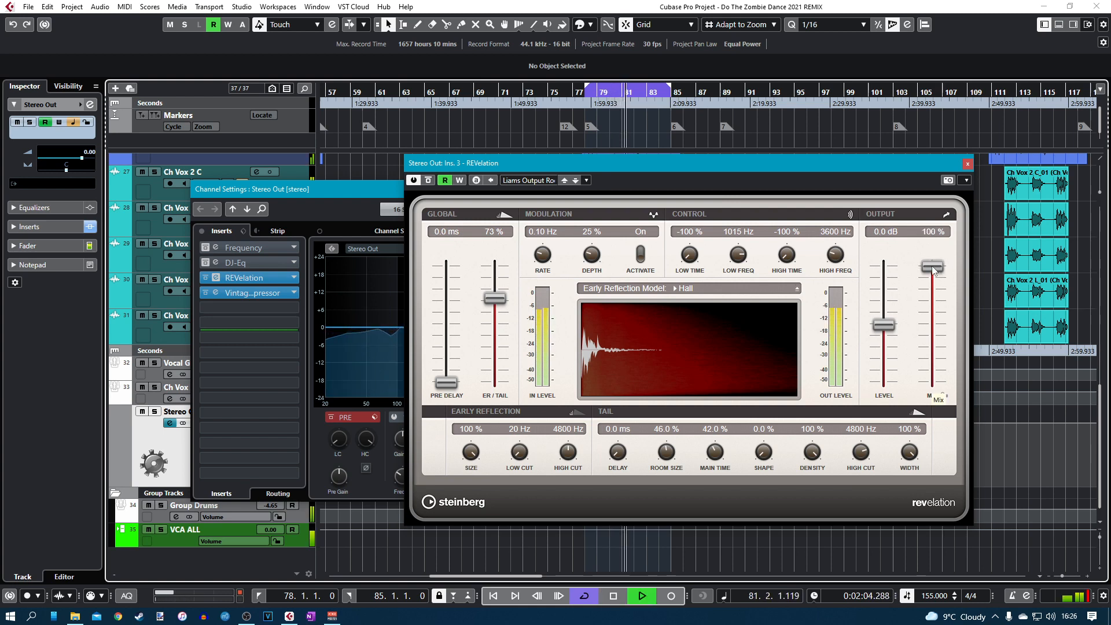
drag(932, 268, 934, 386)
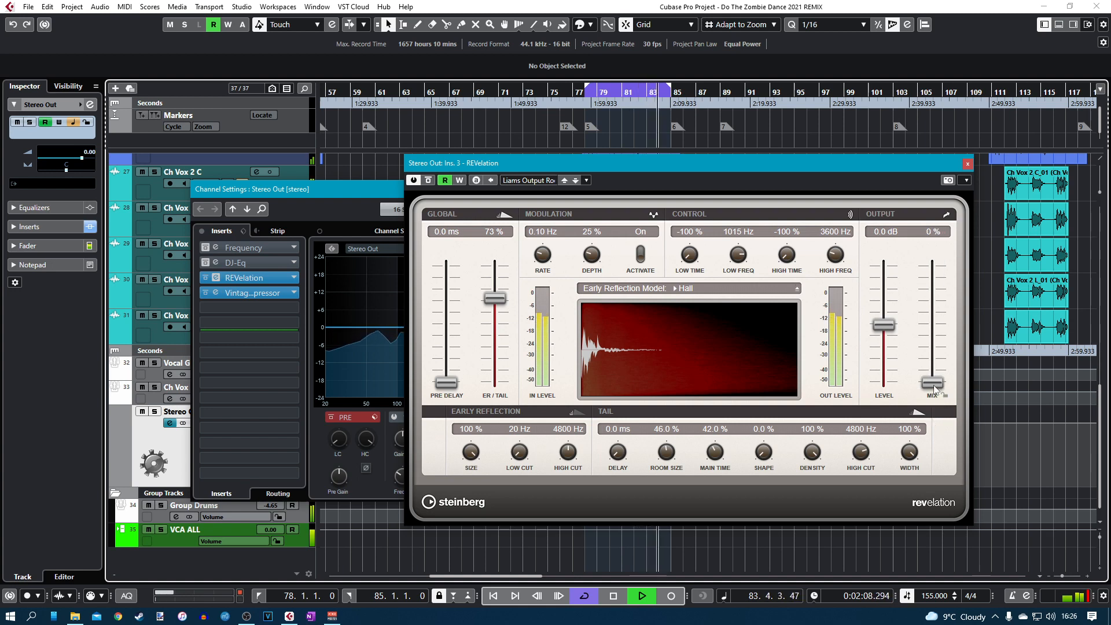
Set the REVelation mix to 7%, stop playback and close the reverb's editor.
drag(934, 384, 935, 380)
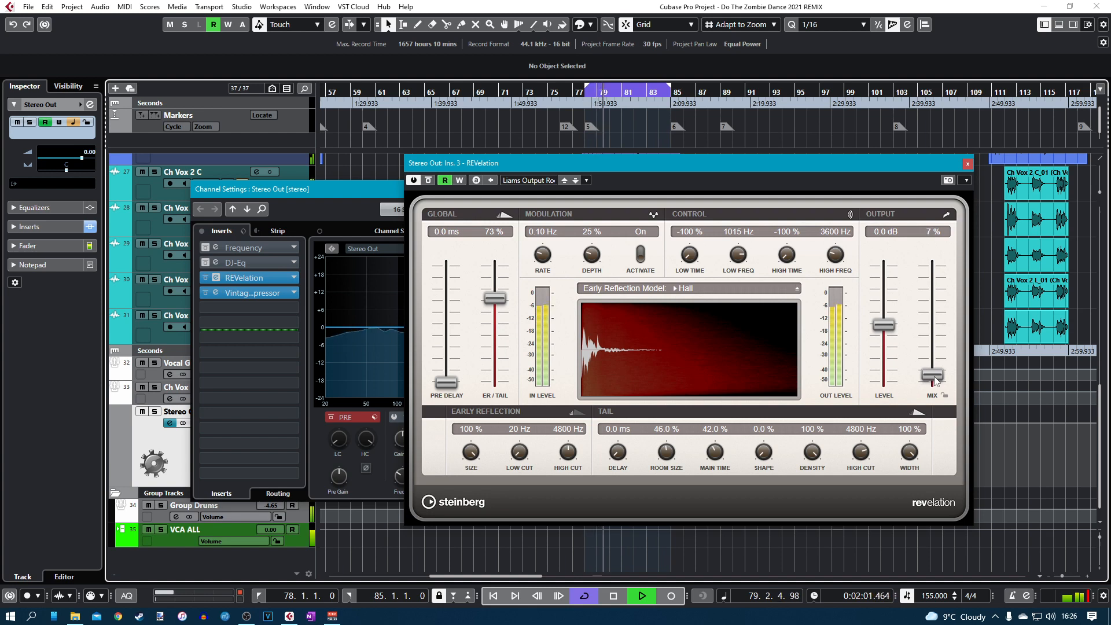
key(space)
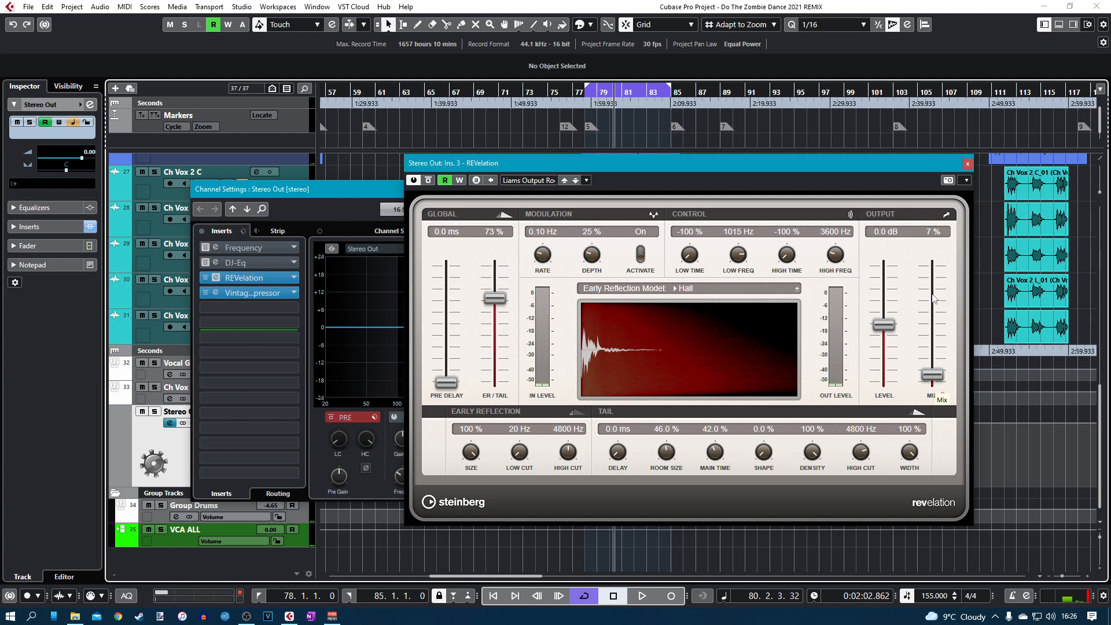
drag(832, 166, 787, 162)
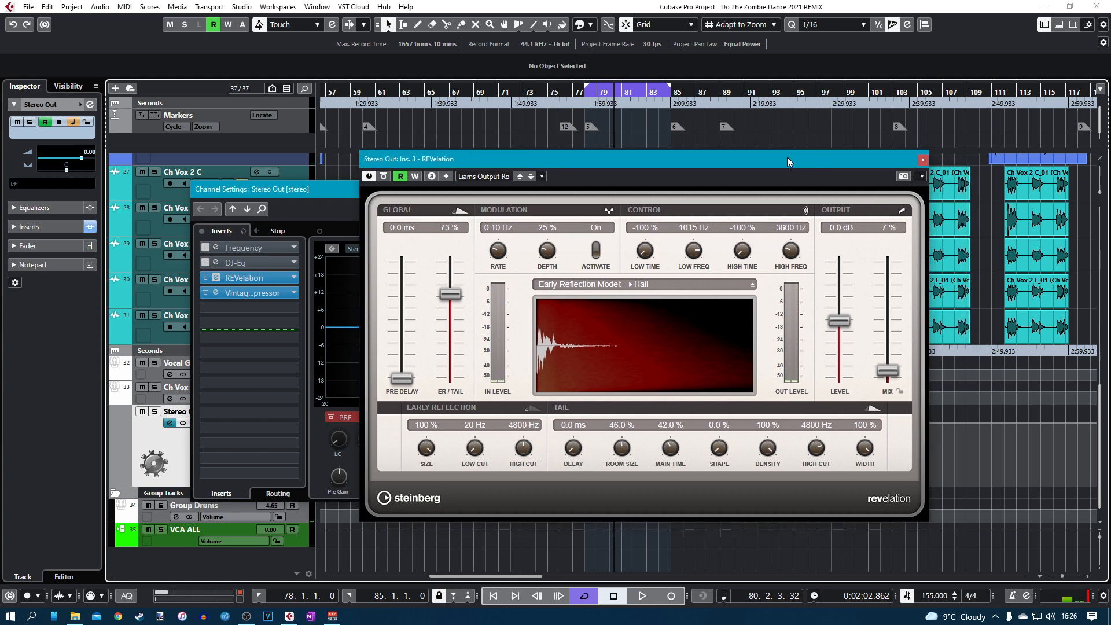
click(923, 160)
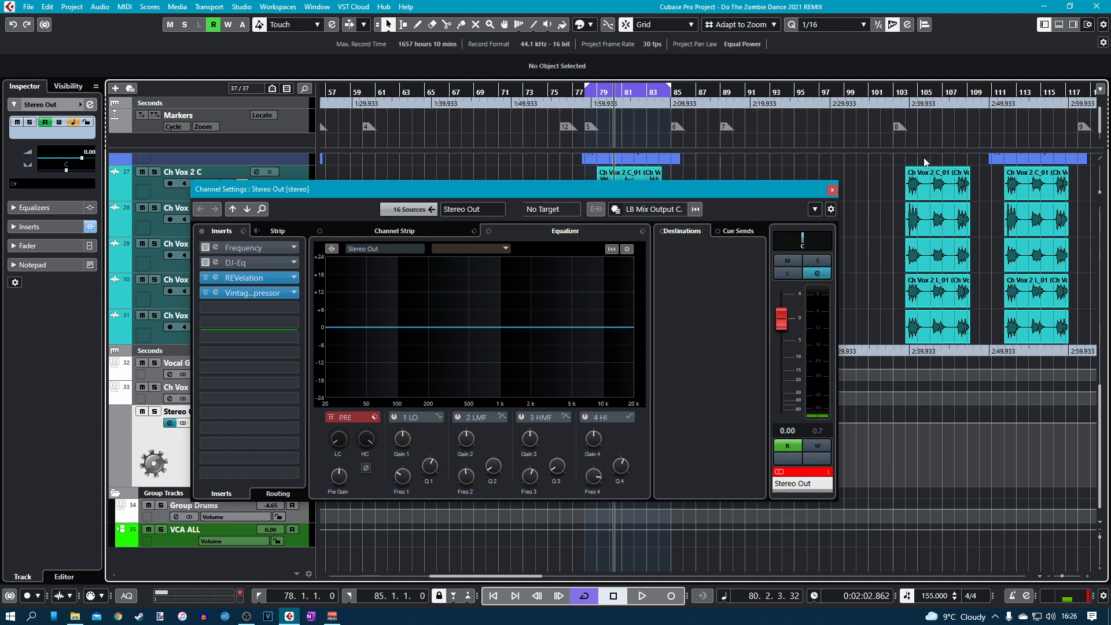
Reset the Stereo Out peak meter, then activate the Frequency EQ insert and open its editor.
click(802, 458)
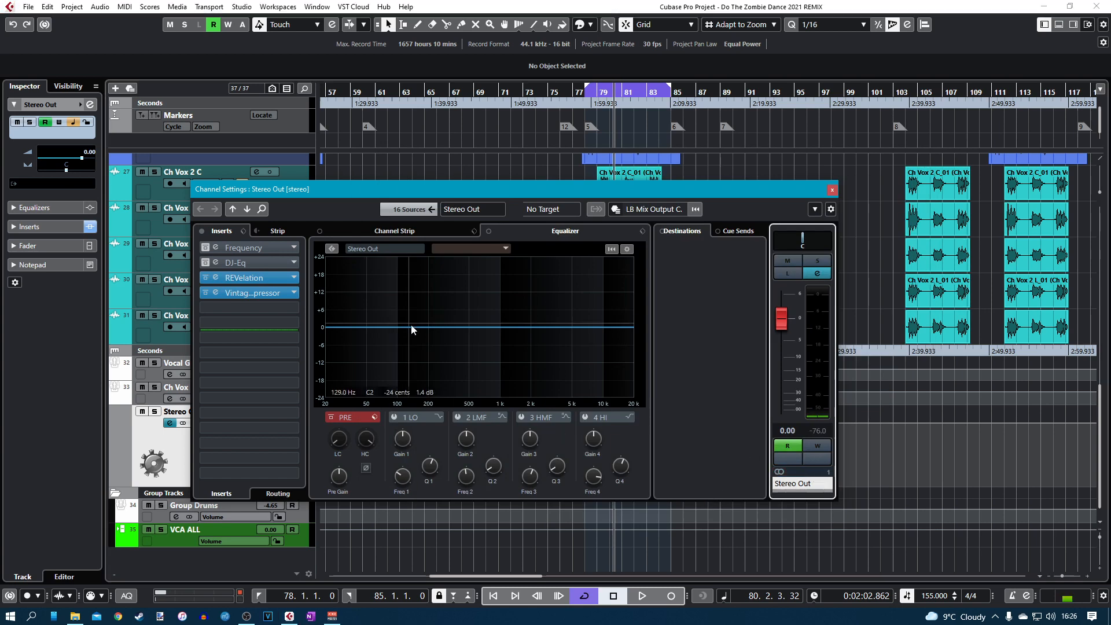
drag(355, 188, 428, 179)
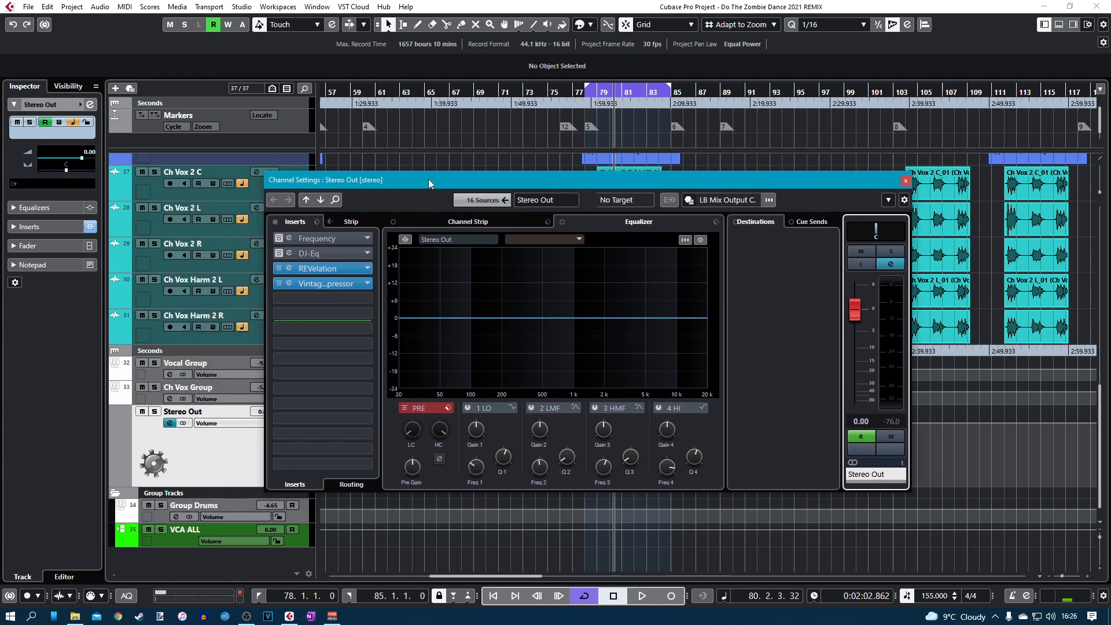
click(280, 239)
click(289, 239)
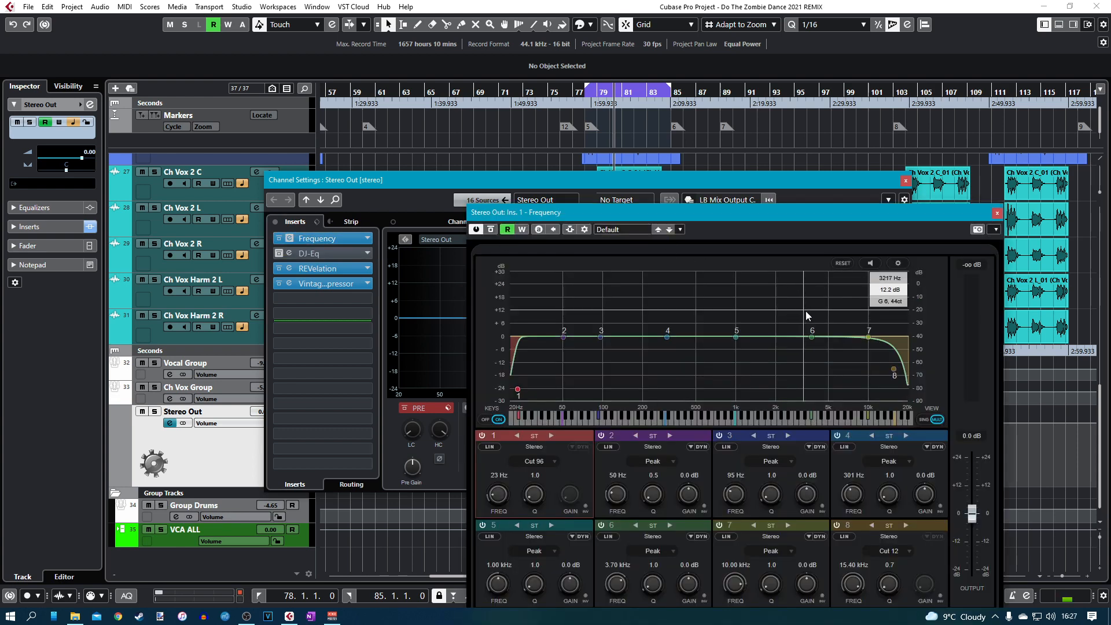
During loop playback, set Frequency band 6 to a 4.8 dB boost at 3.15 kHz with Q 0.5, and close the EQ.
key(space)
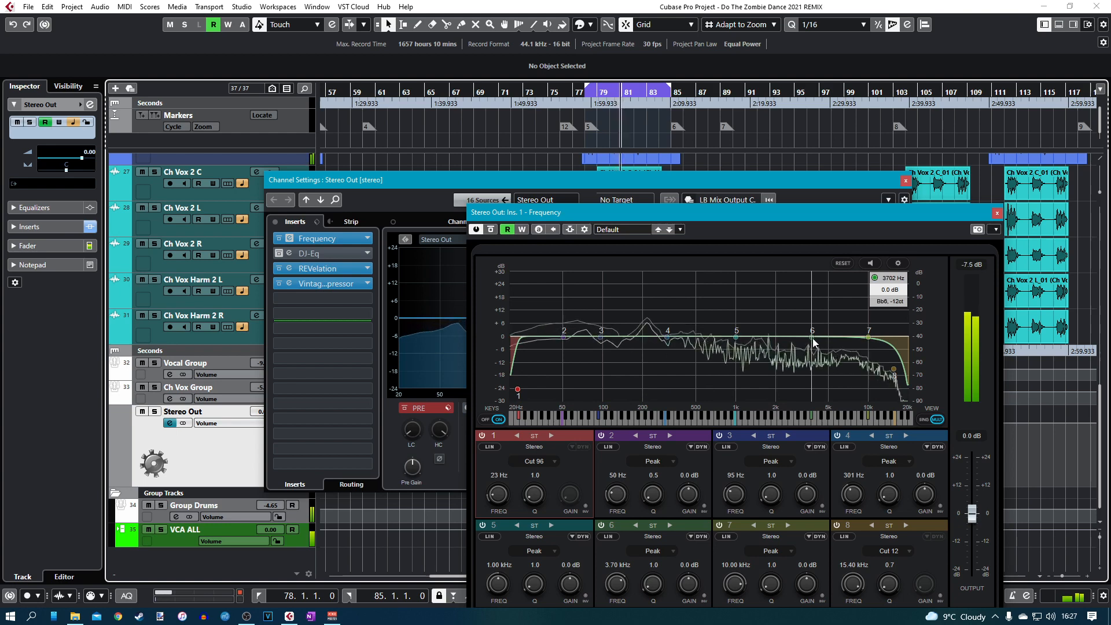
drag(812, 336, 804, 328)
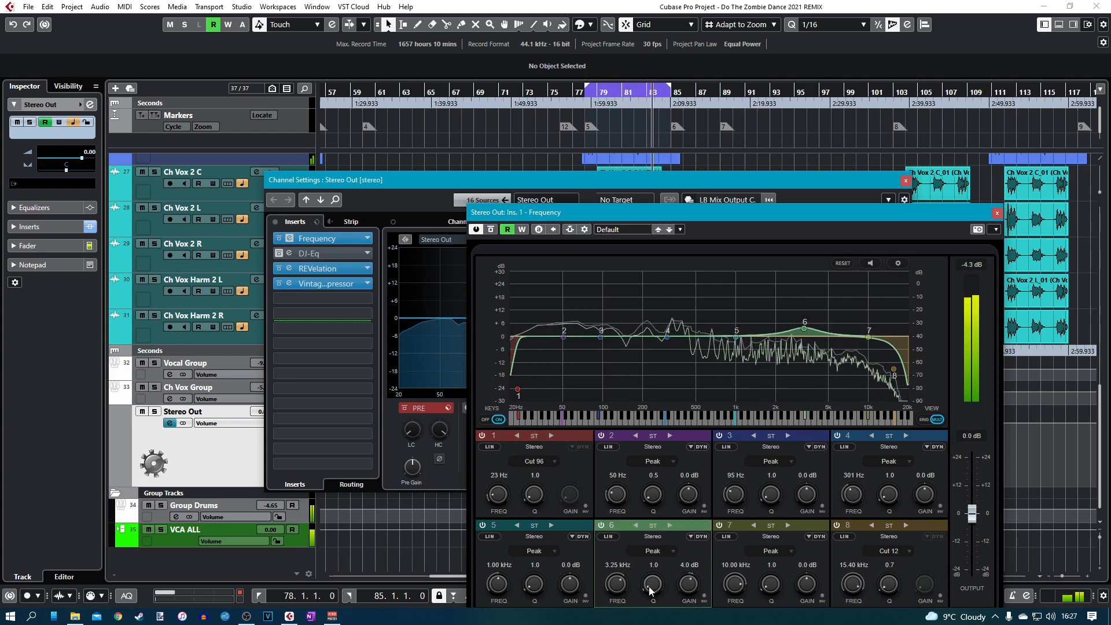
scroll(808, 332, down, 3)
drag(804, 329, 803, 328)
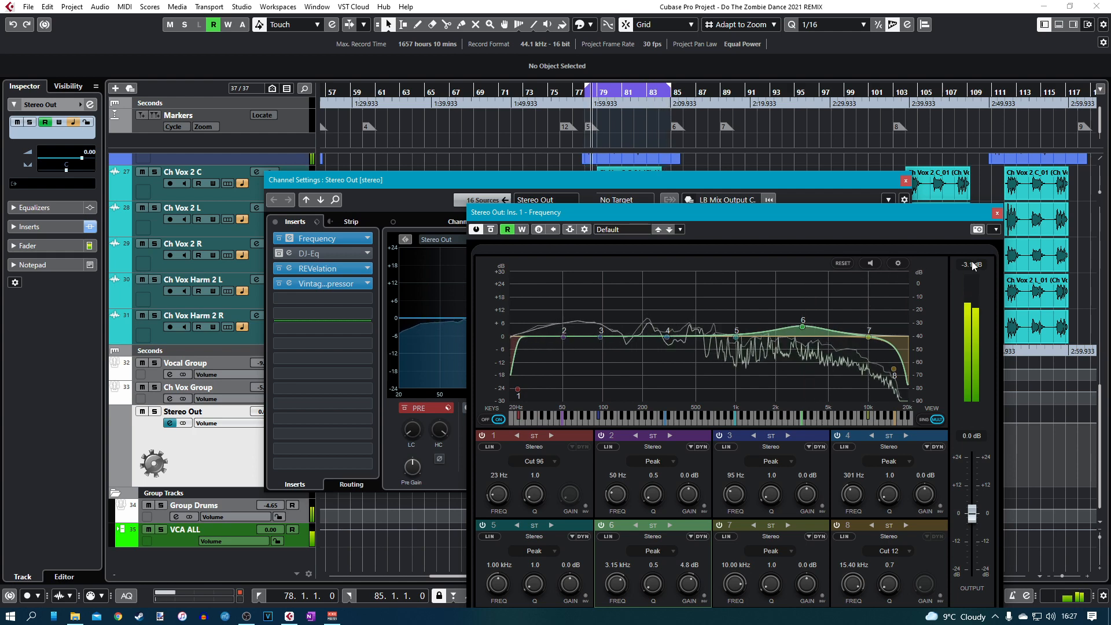
click(997, 213)
Lower the Stereo Out VintageCompressor's output to about -5.6 while listening, stop playback, and close its editor and the channel settings.
click(288, 283)
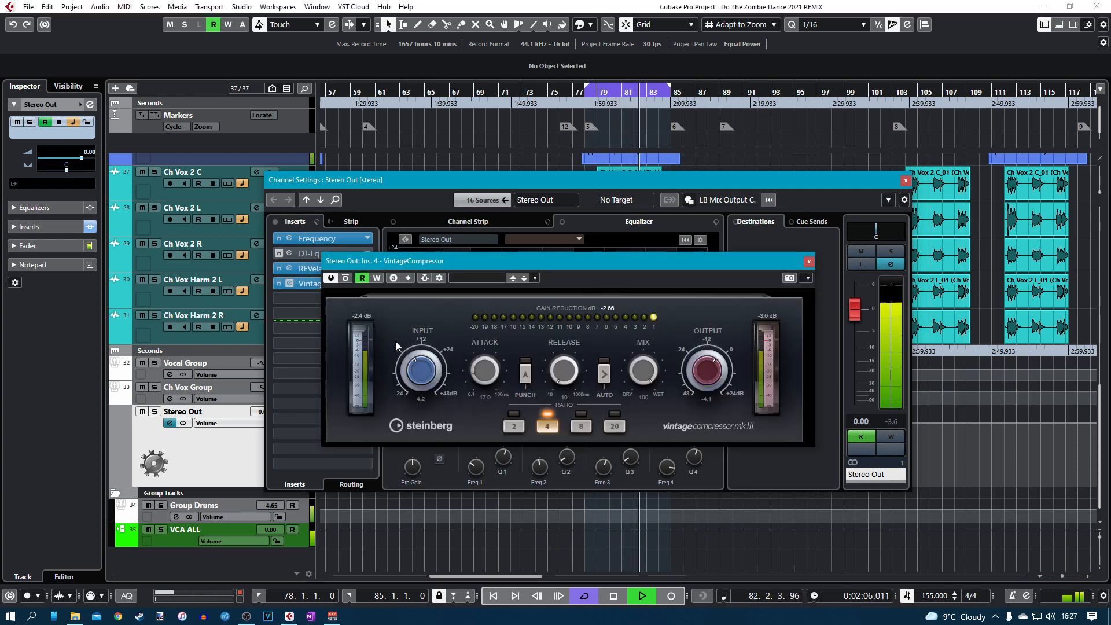
click(364, 315)
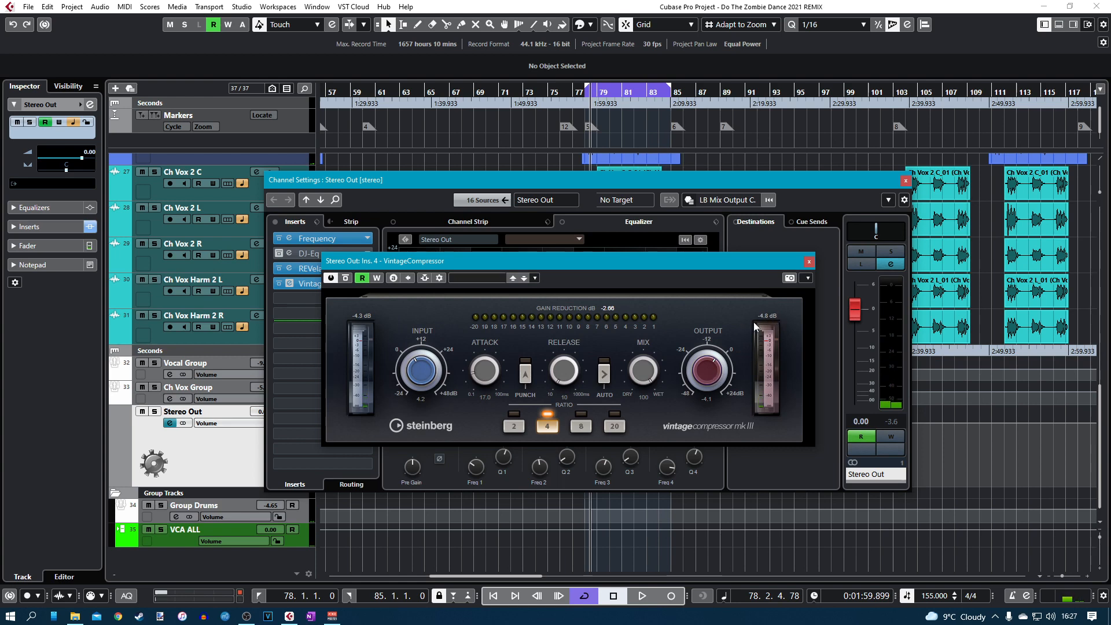
key(space)
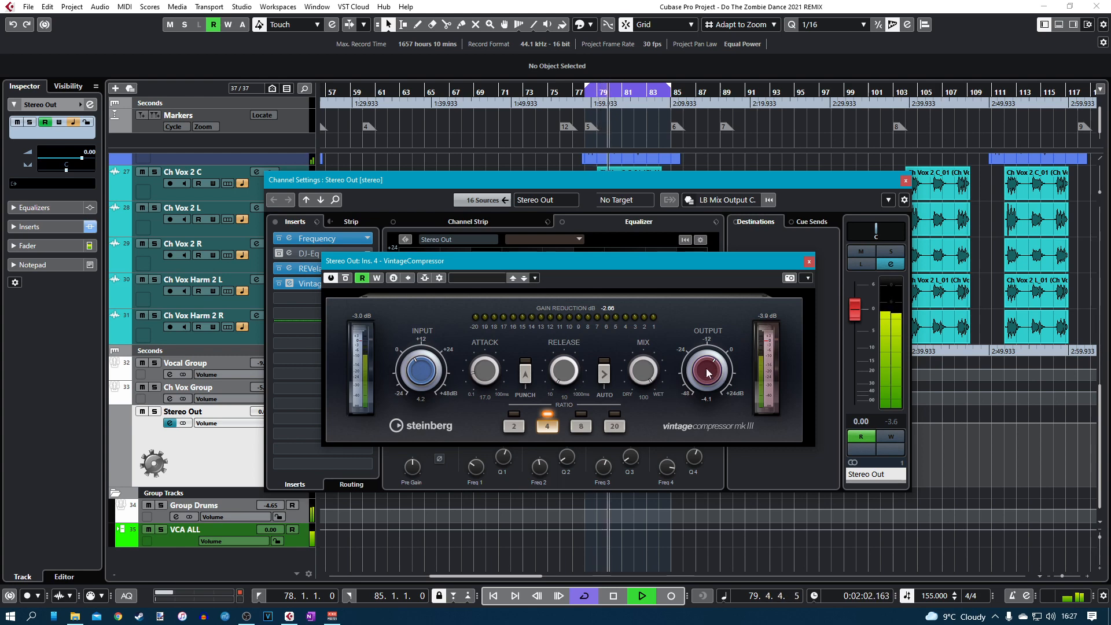
drag(708, 372, 707, 382)
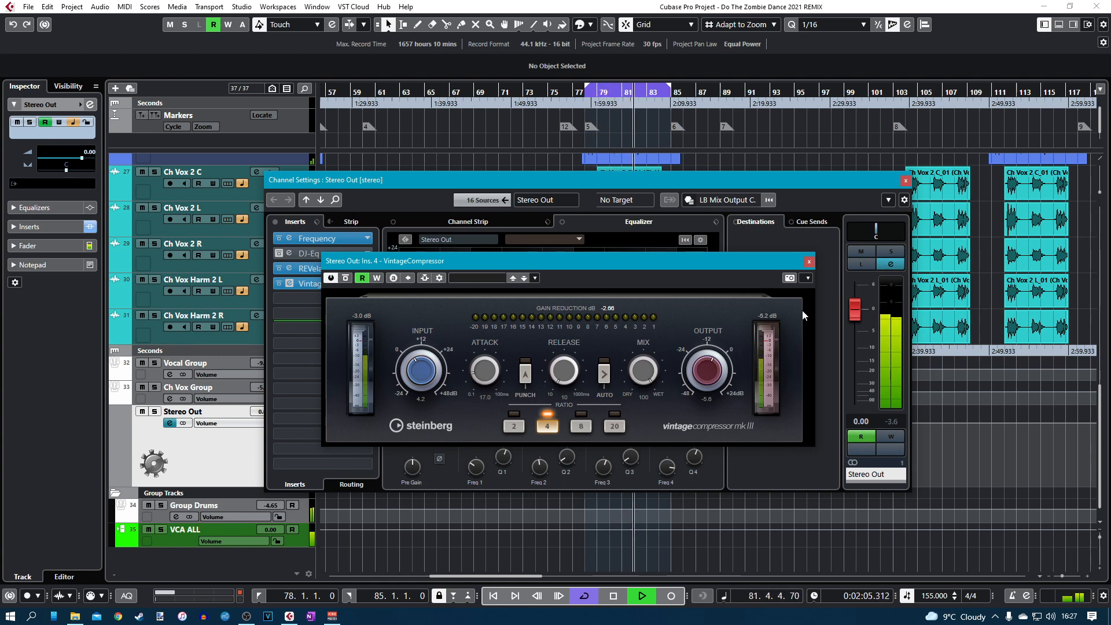
click(808, 264)
key(space)
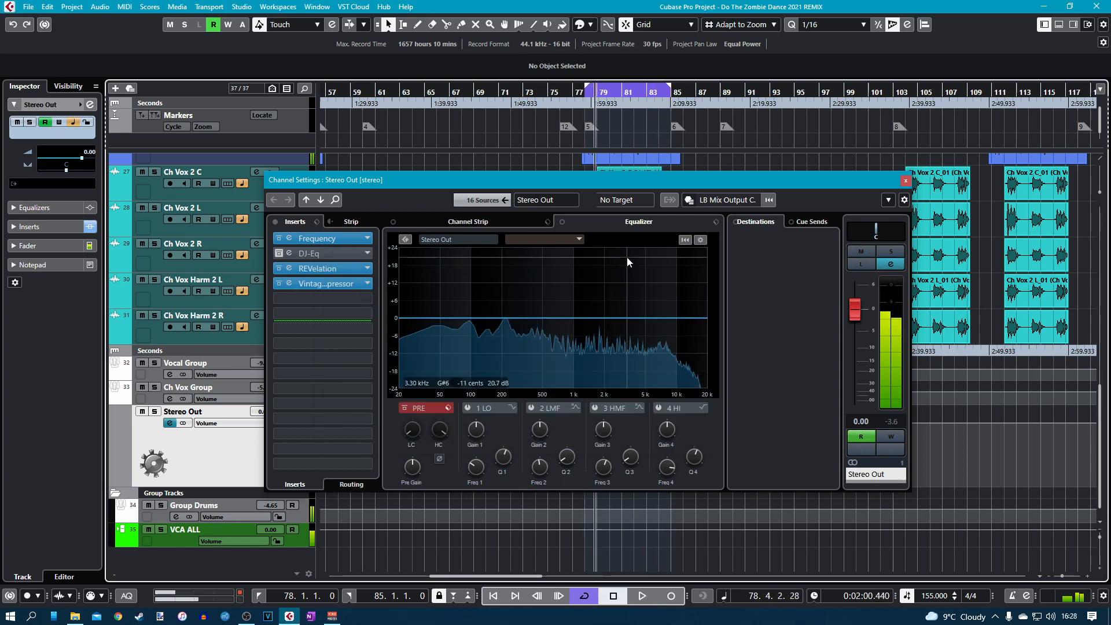
click(905, 181)
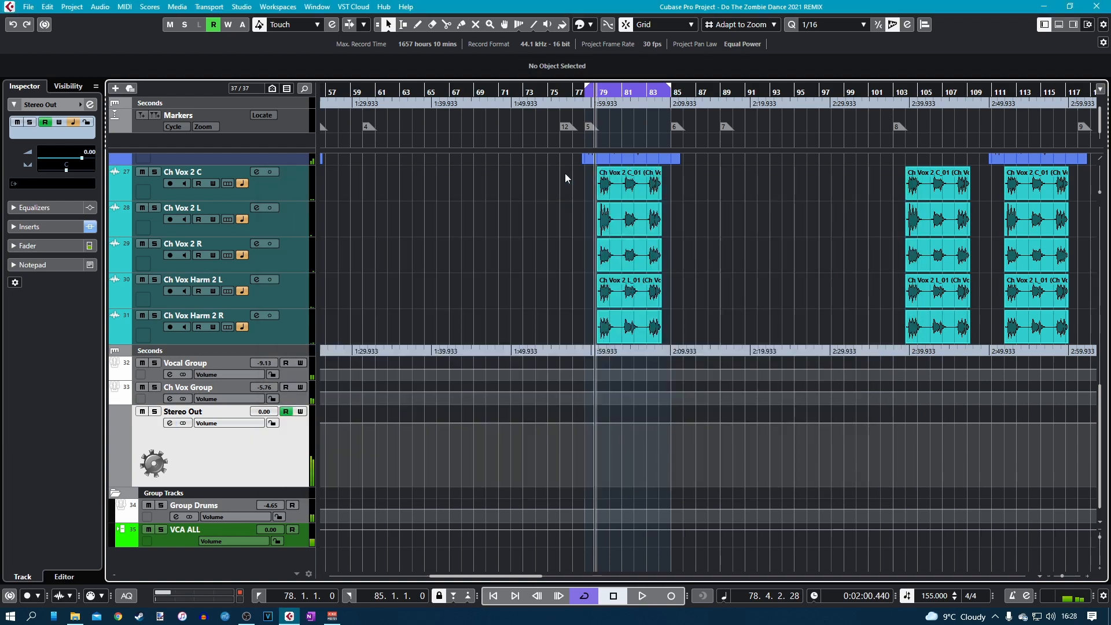
Move the playback position to bar 18 and extend the loop range to bars 18 to 126.
scroll(537, 249, up, 10)
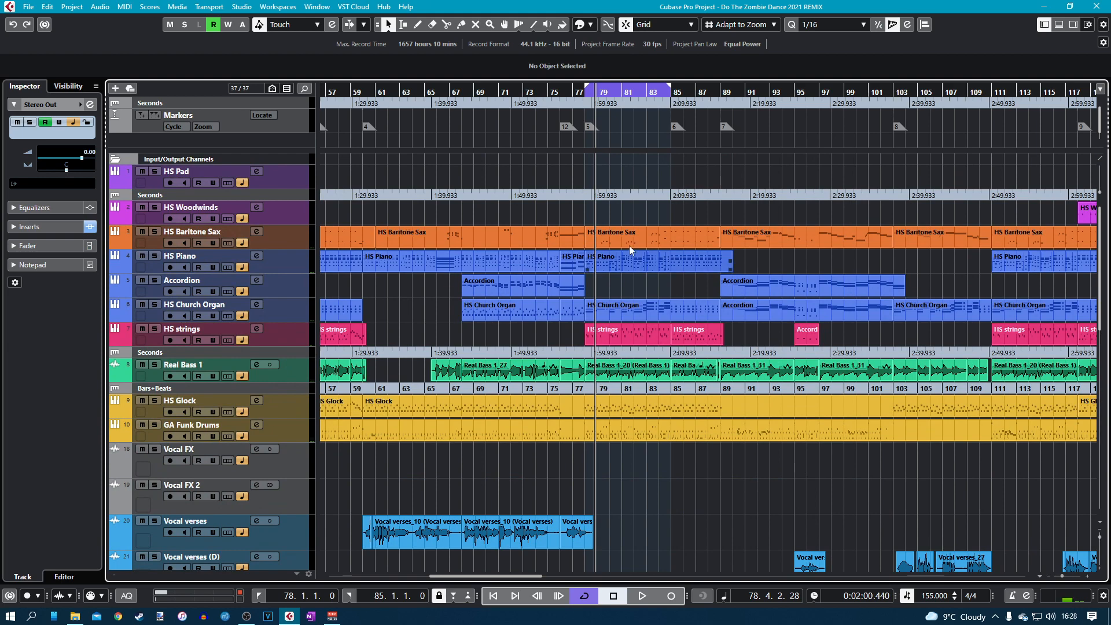
scroll(494, 354, down, 5)
scroll(525, 241, up, 1)
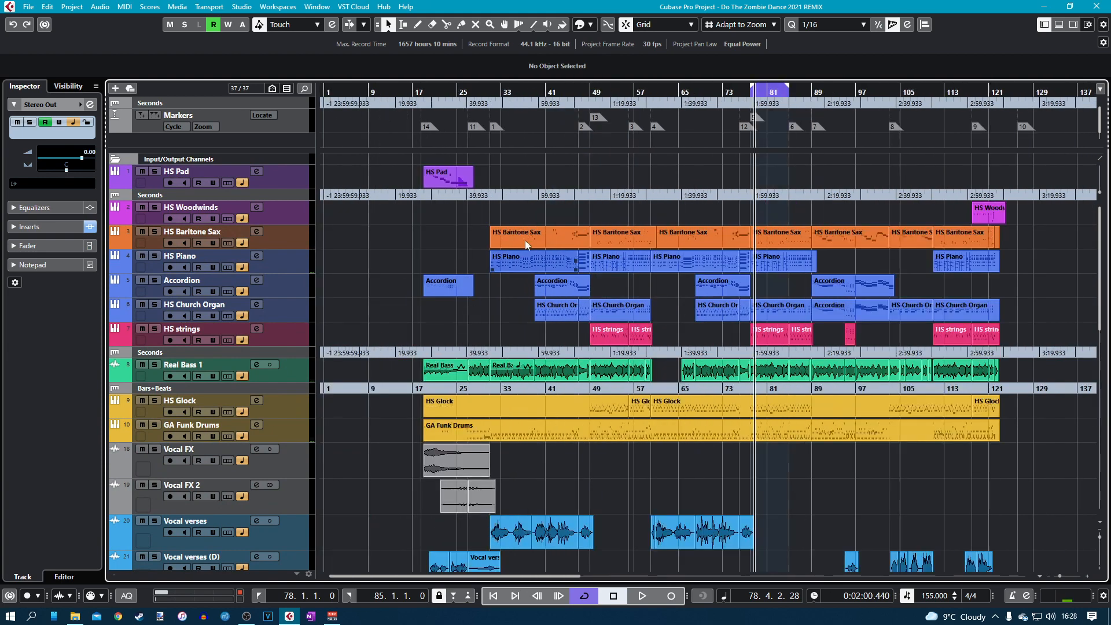
click(420, 92)
drag(752, 87, 409, 110)
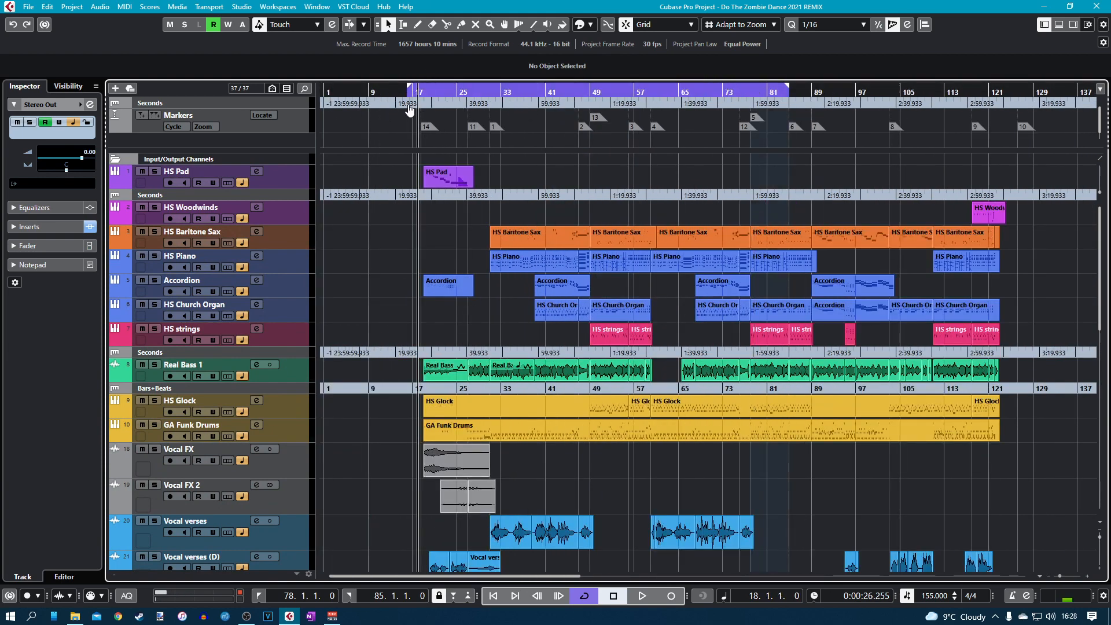
drag(788, 88, 1018, 146)
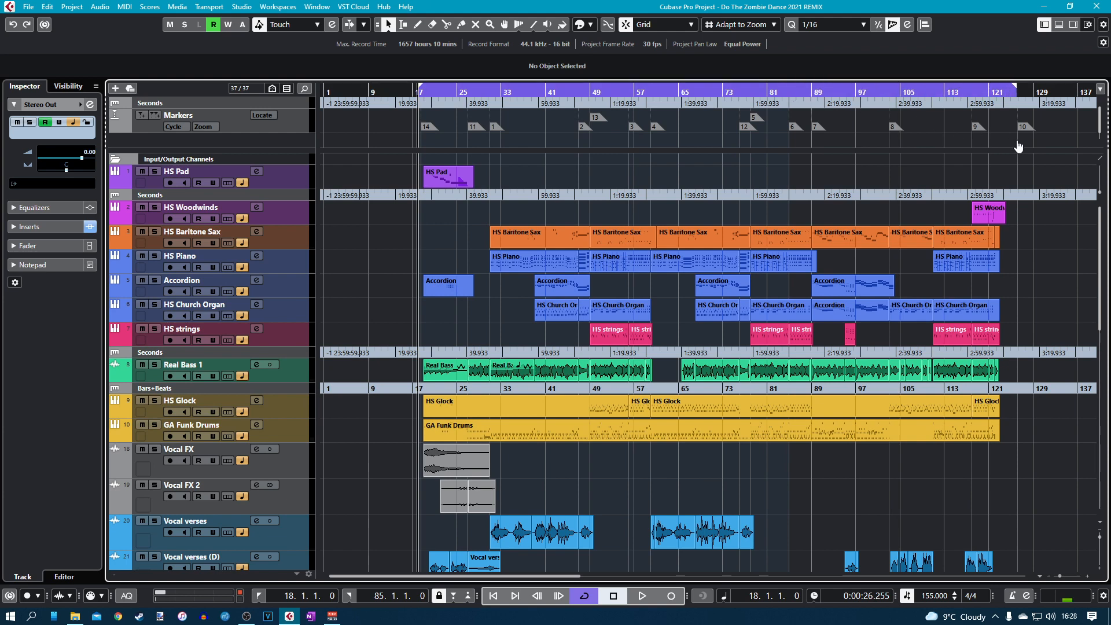
Play the whole remix from bar 18 to its end, checking the full mix across the arrangement, and stop playback.
key(h)
key(h)
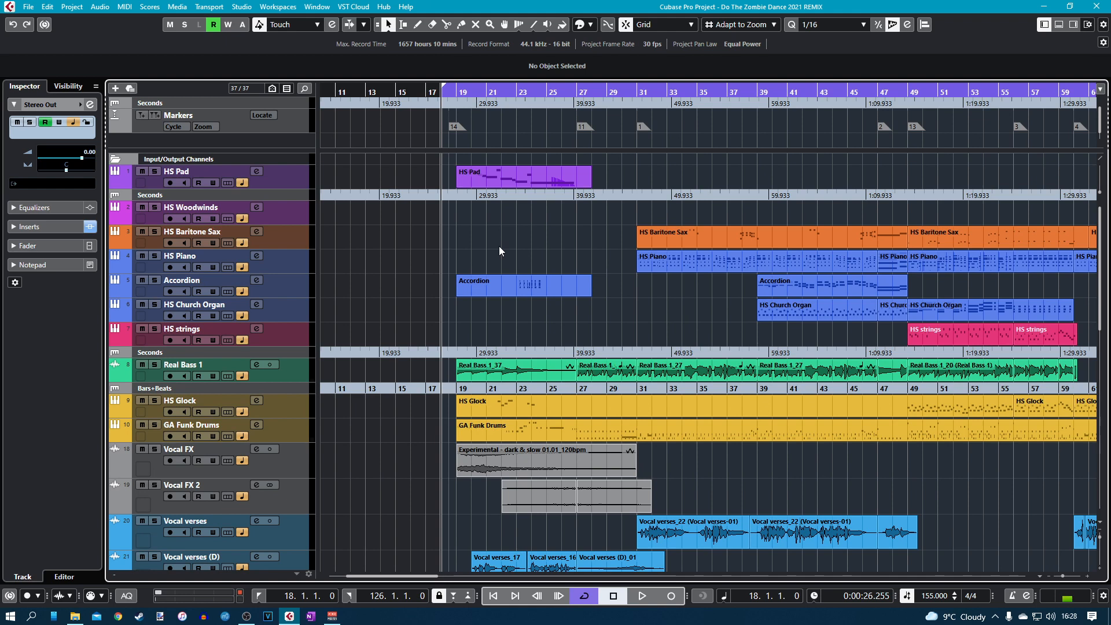
key(space)
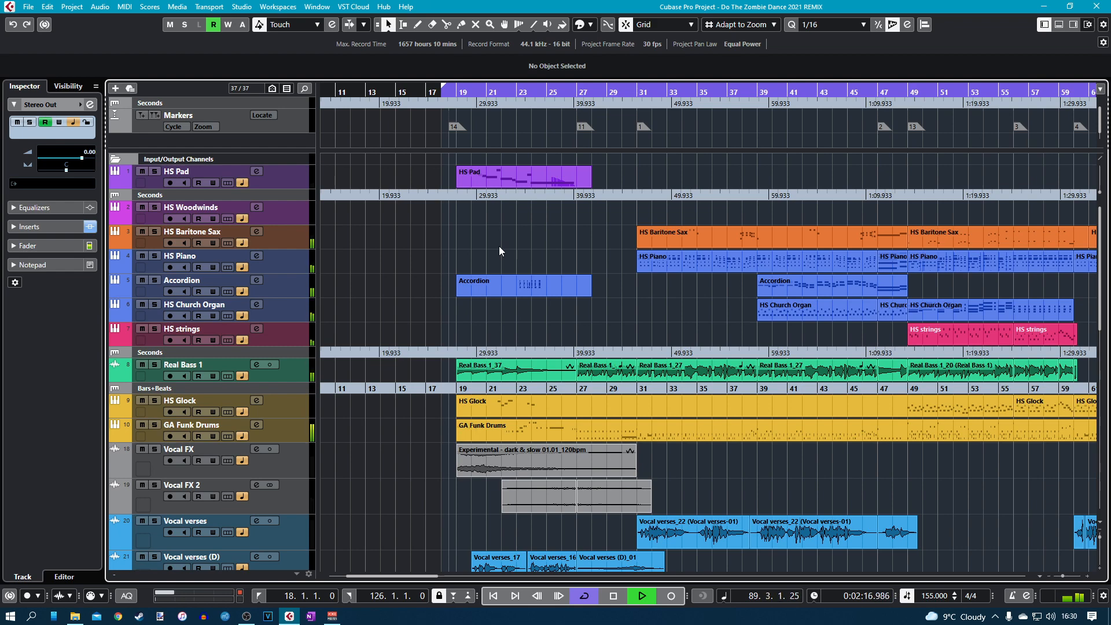
scroll(657, 314, down, 3)
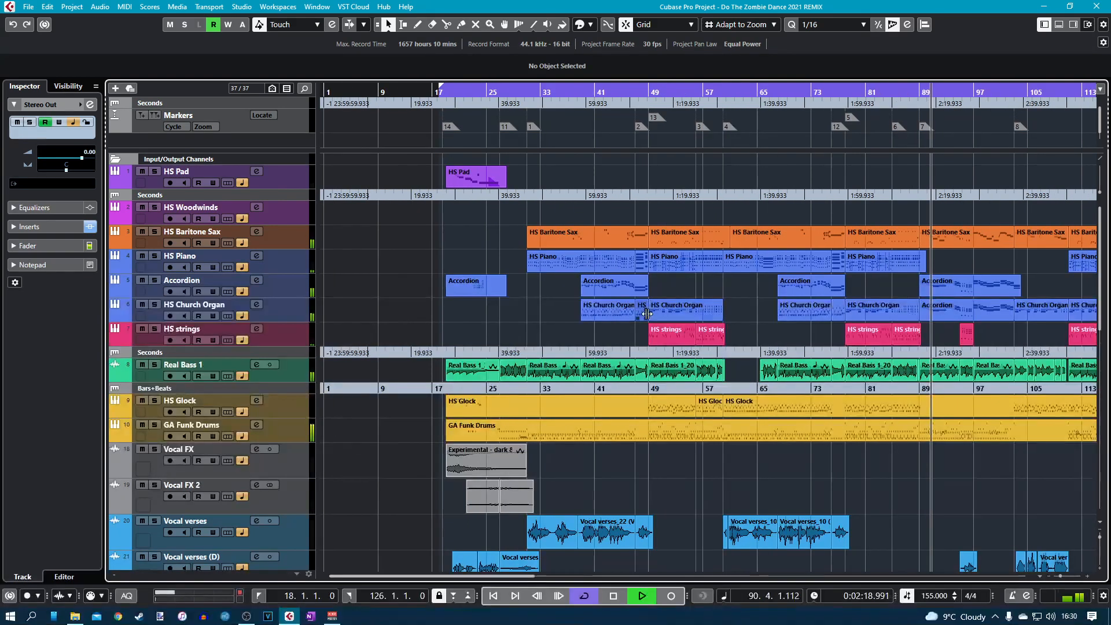
scroll(633, 353, right, 3)
scroll(632, 359, down, 8)
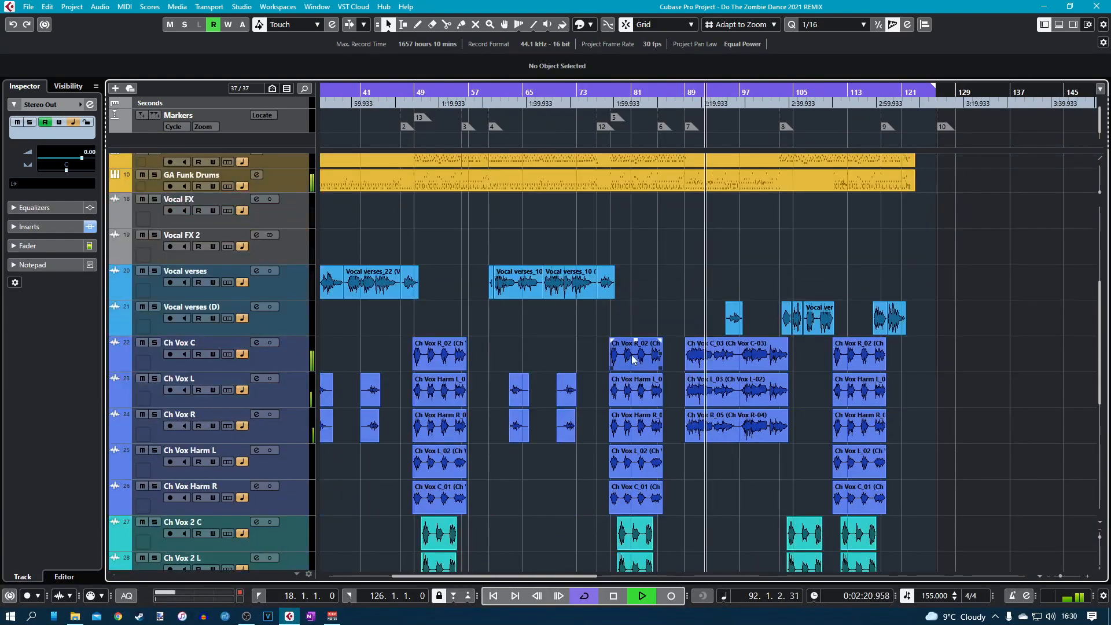
scroll(631, 355, up, 7)
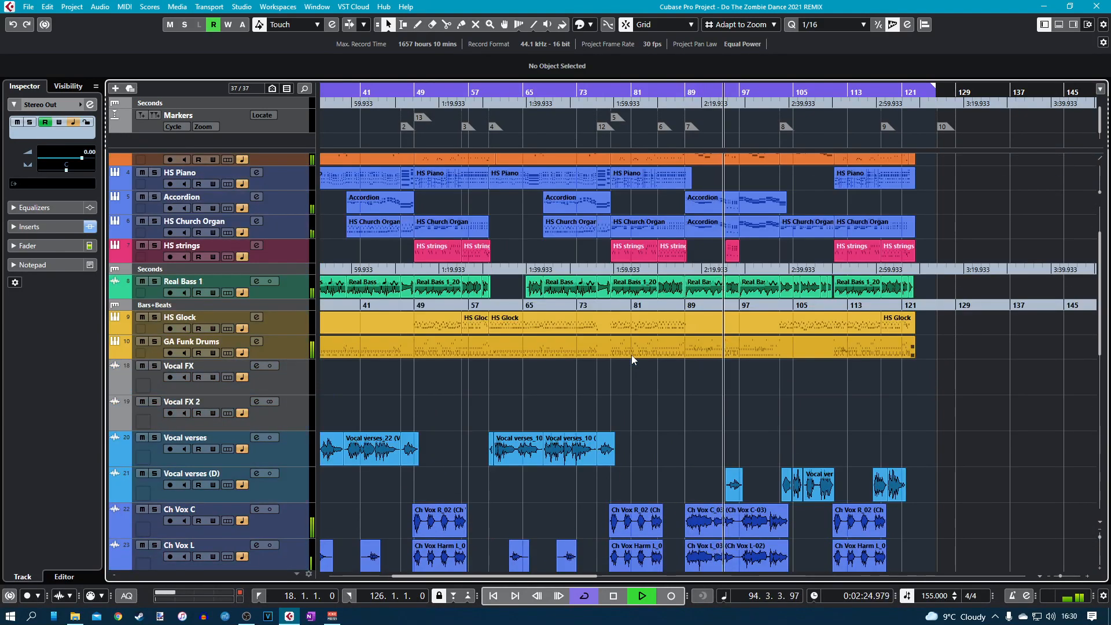
scroll(631, 356, up, 3)
scroll(632, 358, down, 2)
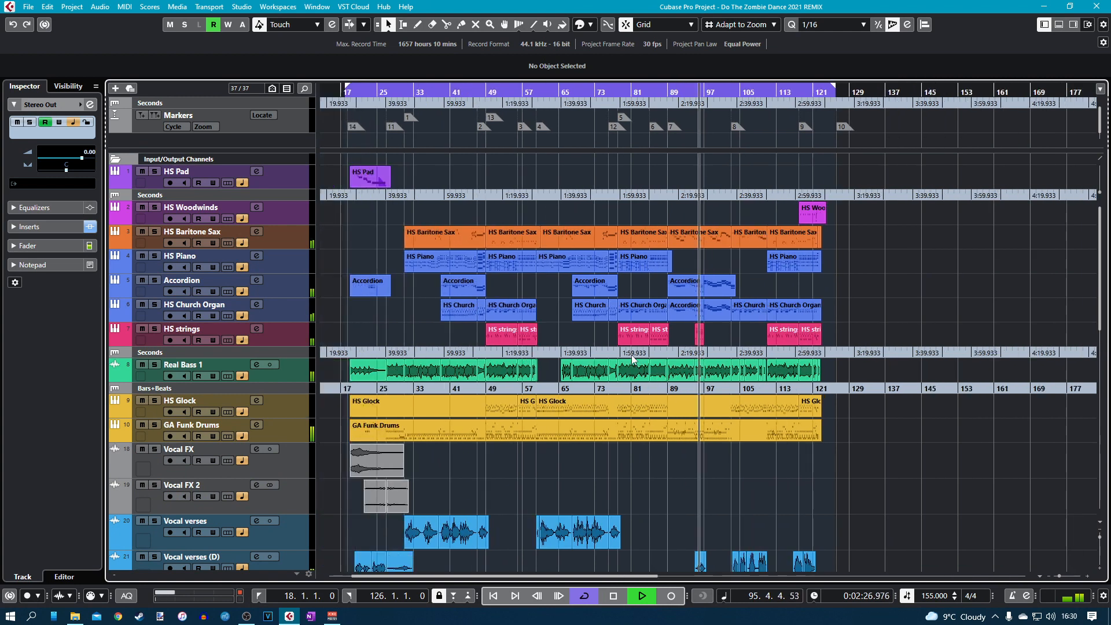
scroll(631, 358, left, 1)
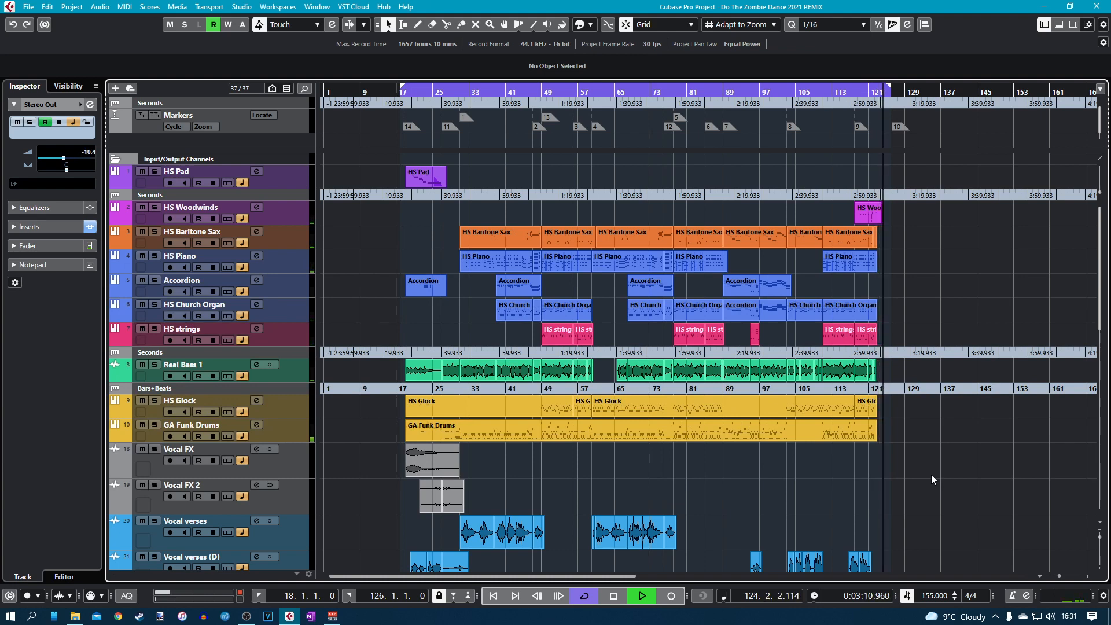
key(space)
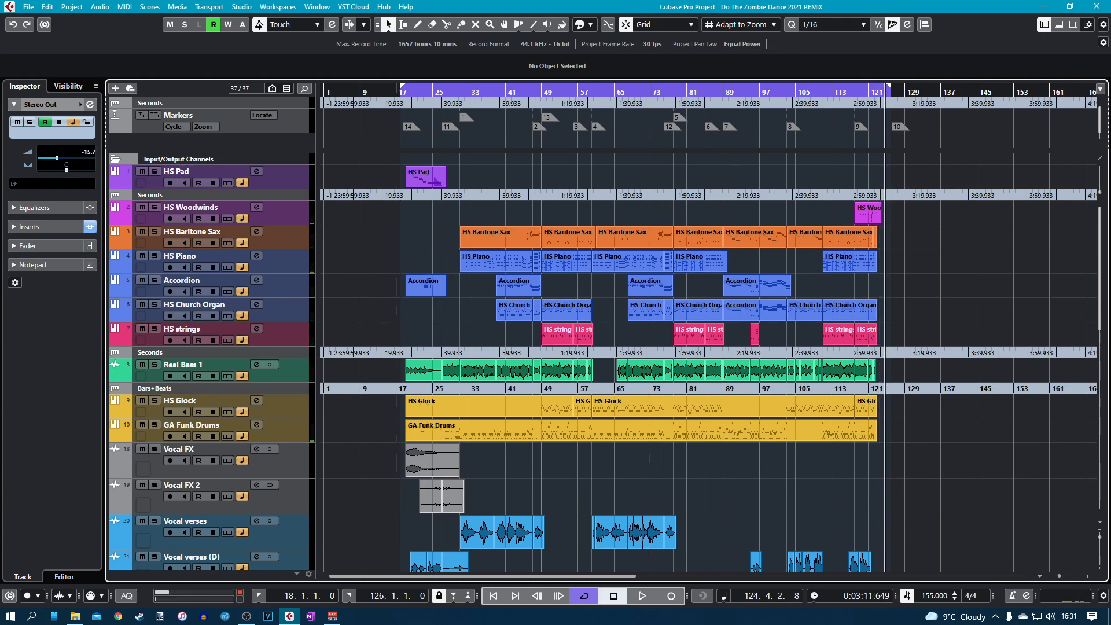